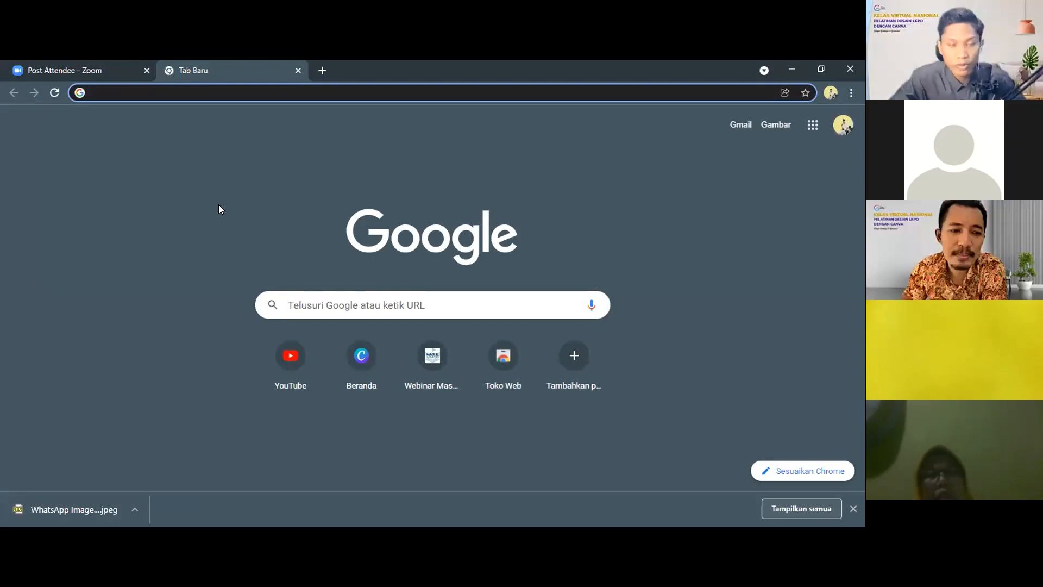
Step: Go to canva.com in the browser and reload the page until the Canva home page opens
{"action": "type", "text": "c"}
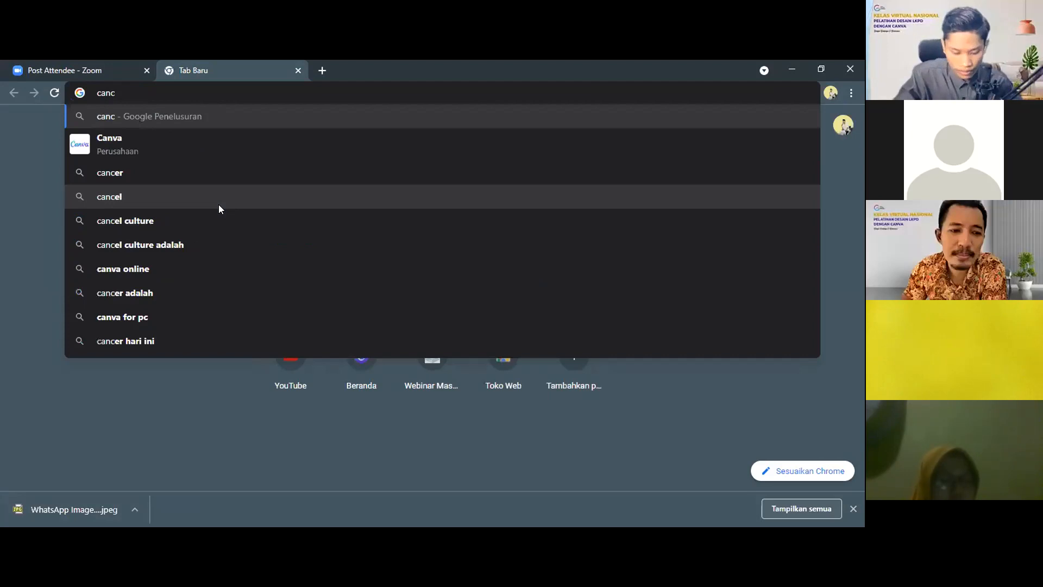
{"action": "key", "text": "BackSpace"}
{"action": "type", "text": "va.com"}
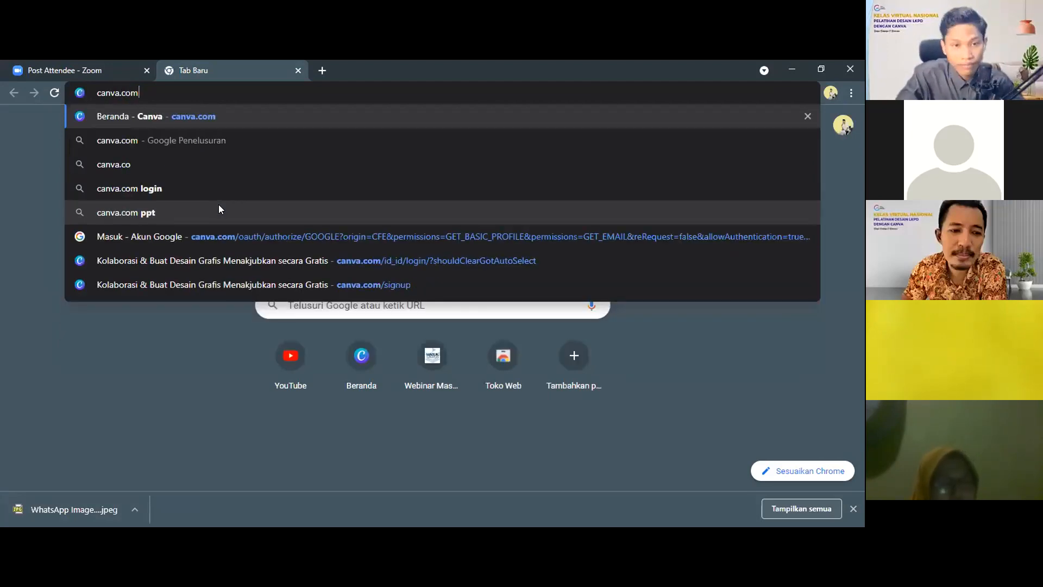
{"action": "key", "text": "Return"}
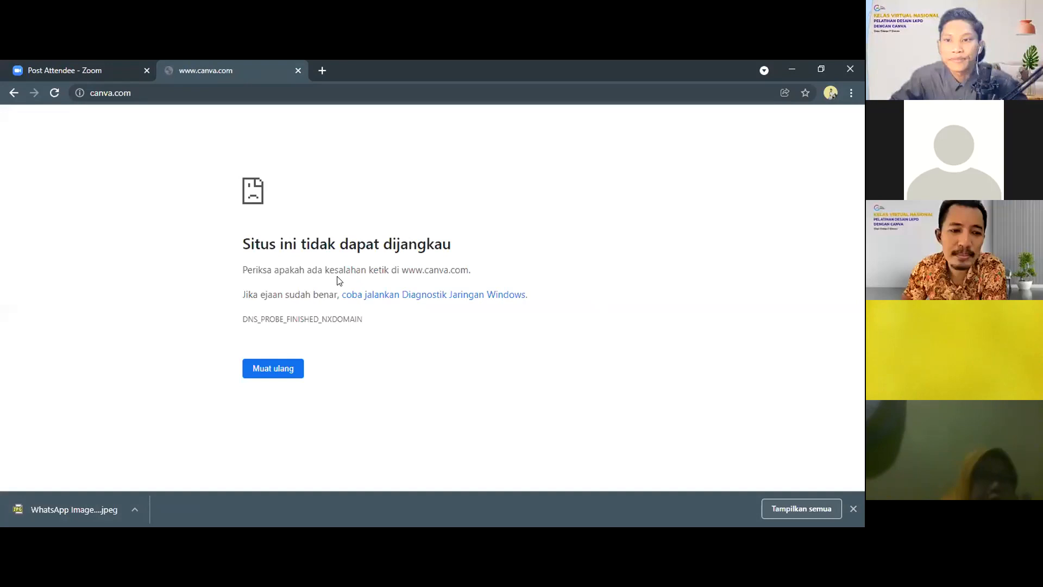
{"action": "left_click", "coordinate": [246, 369]}
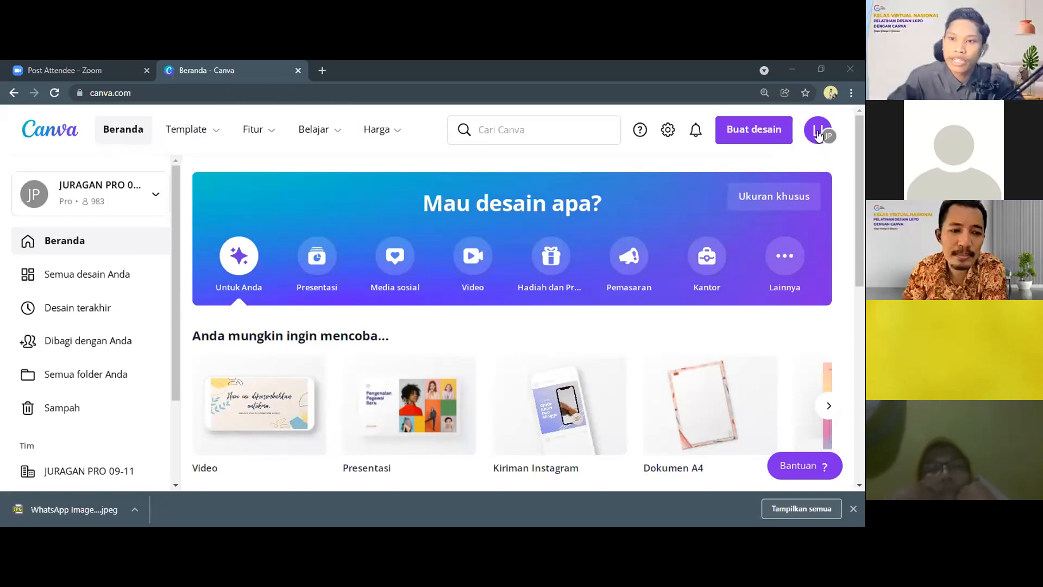
Step: Look through the design types offered for creating a new design, such as Presentasi, Poster and Lembar kerja, without choosing one
{"action": "left_click", "coordinate": [749, 136]}
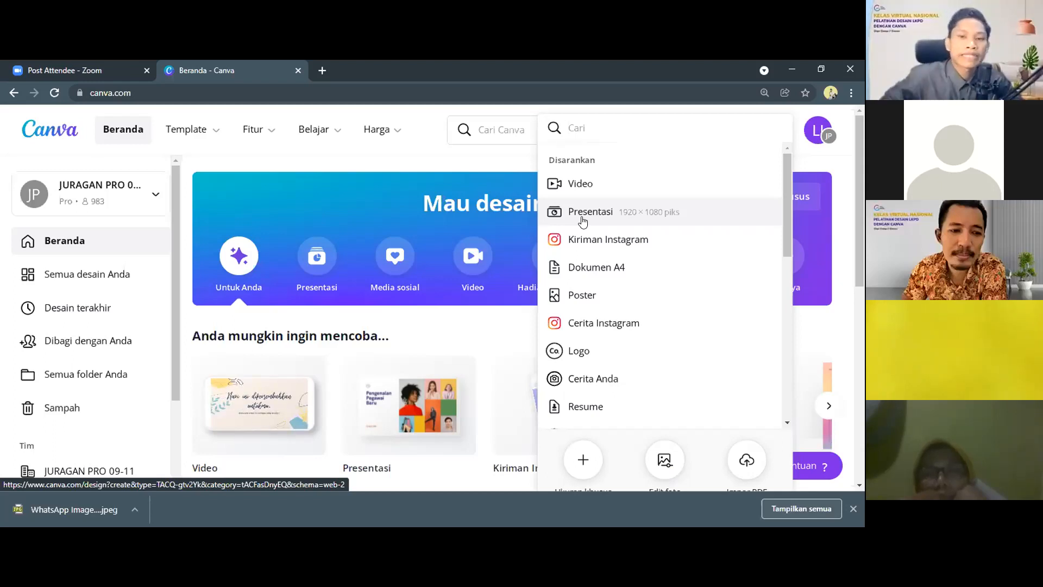
{"action": "scroll", "coordinate": [614, 311], "scroll_direction": "down", "scroll_amount": 1}
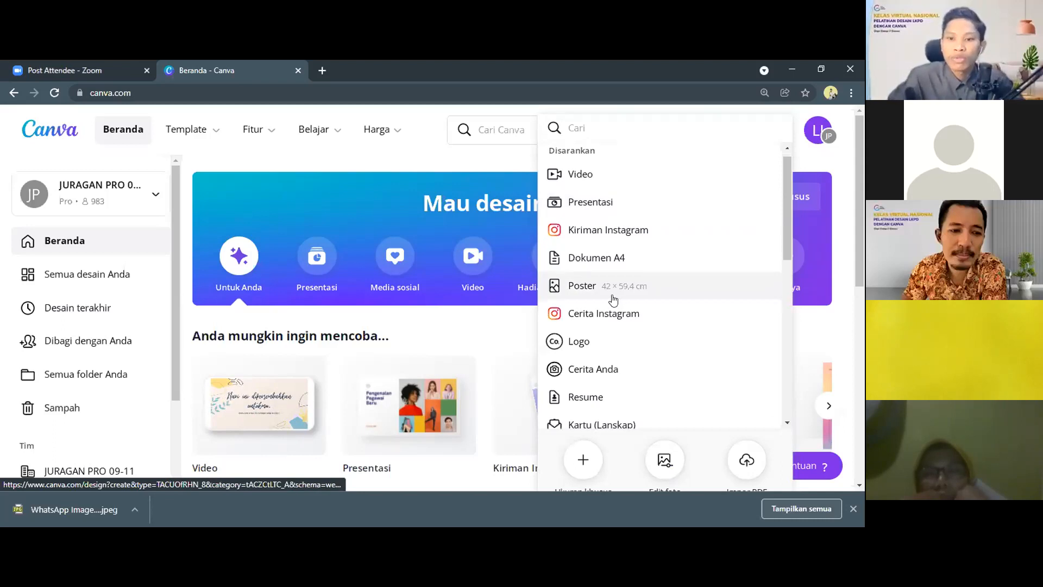
{"action": "scroll", "coordinate": [614, 299], "scroll_direction": "down", "scroll_amount": 1}
{"action": "scroll", "coordinate": [629, 334], "scroll_direction": "down", "scroll_amount": 1}
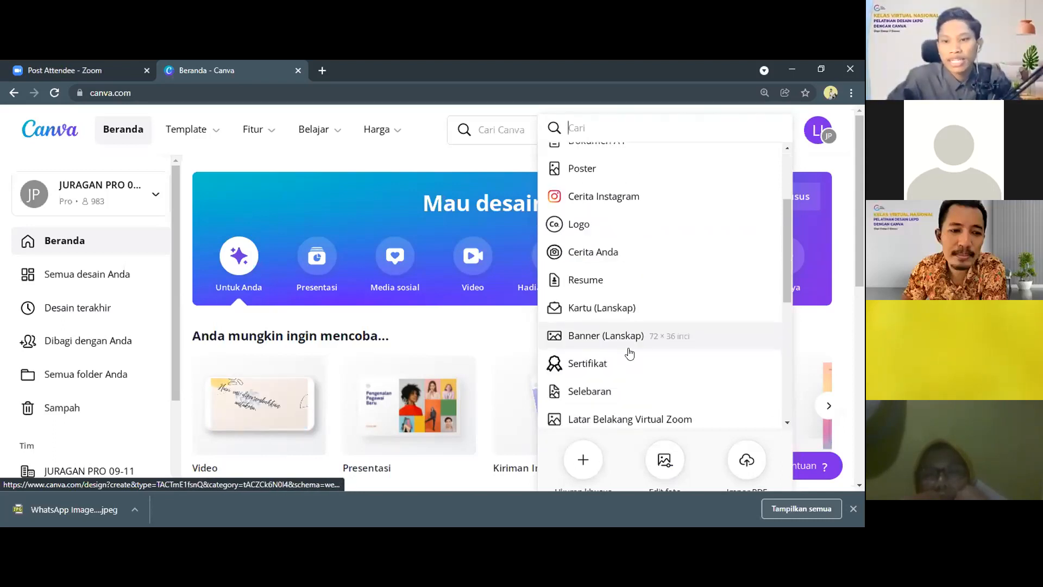
{"action": "scroll", "coordinate": [616, 333], "scroll_direction": "down", "scroll_amount": 3}
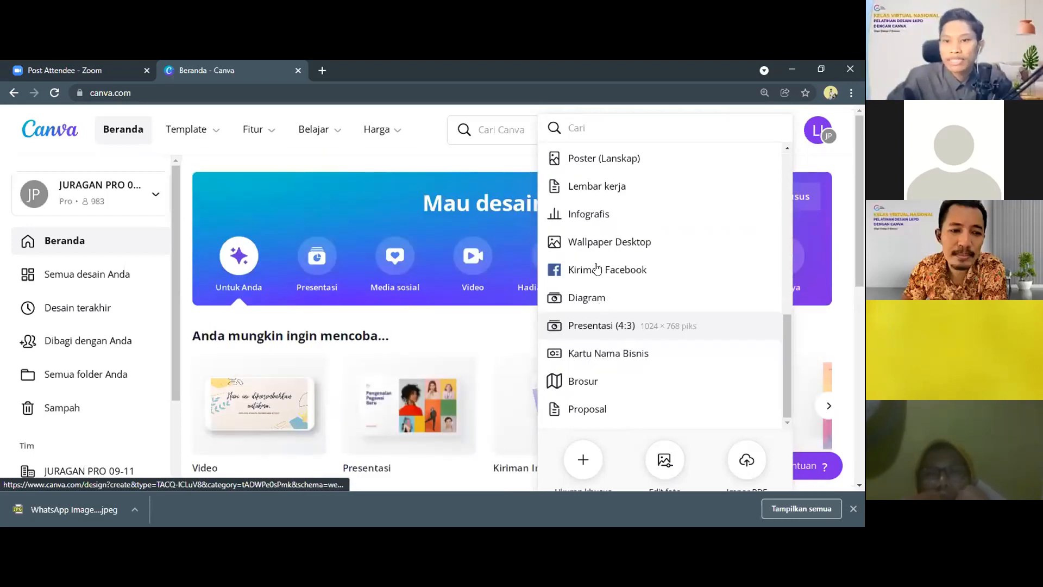
{"action": "scroll", "coordinate": [594, 249], "scroll_direction": "up", "scroll_amount": 5}
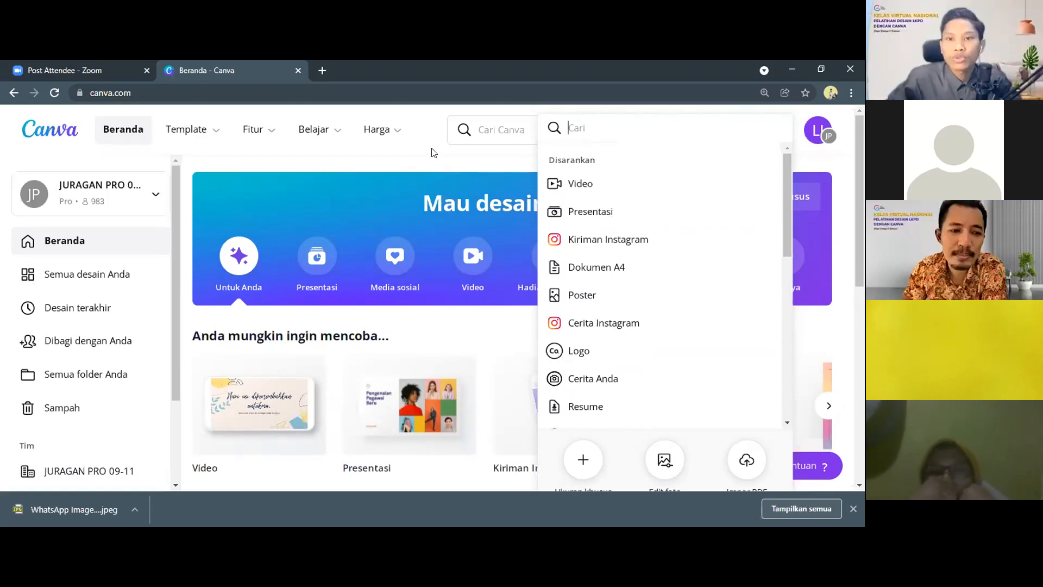
{"action": "left_click", "coordinate": [513, 152]}
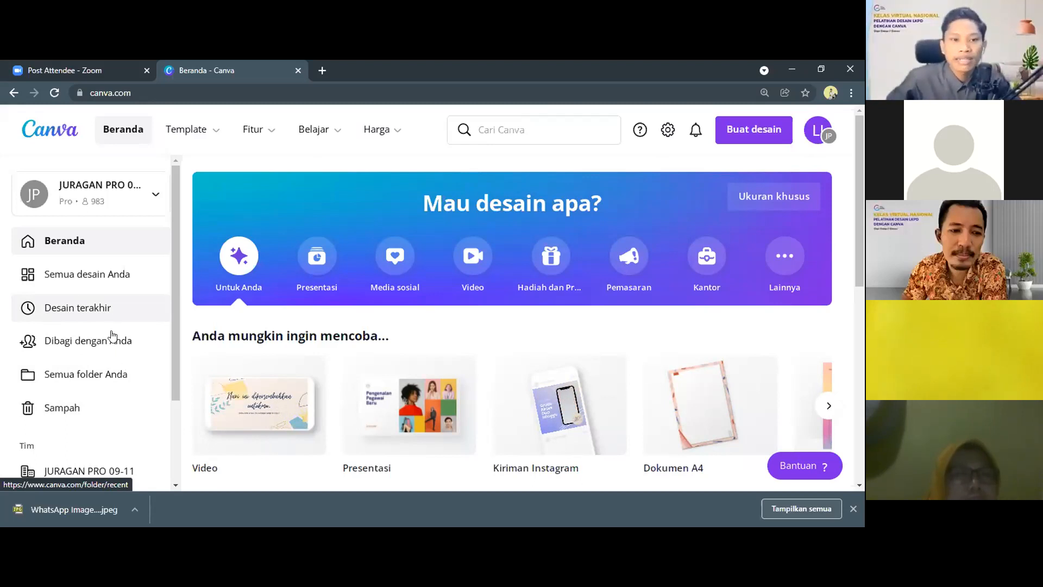
Step: Open the recent designs collection and look over the saved LKPD, poster and eBook designs
{"action": "left_click", "coordinate": [71, 312]}
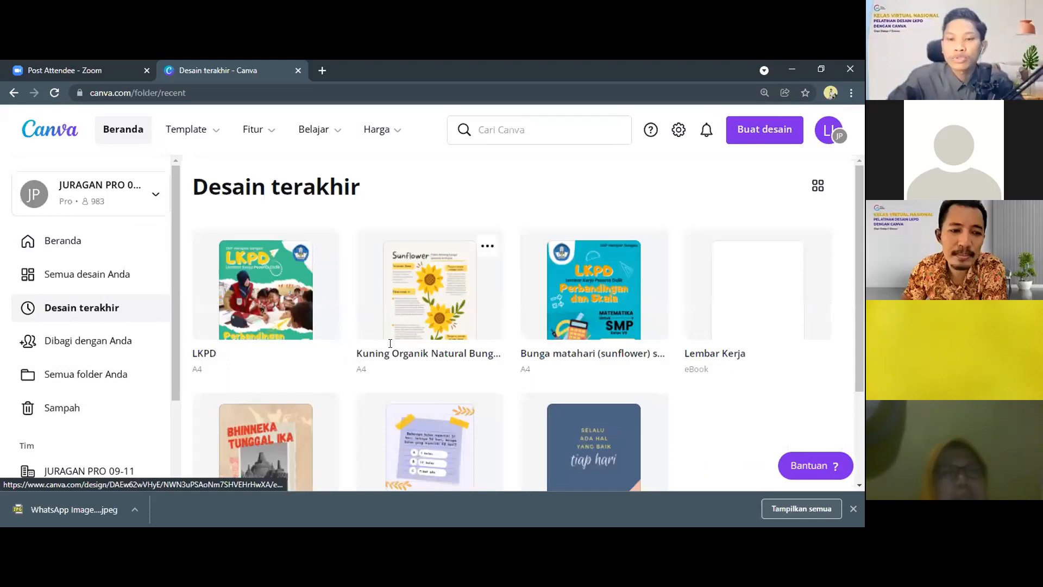
{"action": "scroll", "coordinate": [276, 338], "scroll_direction": "down", "scroll_amount": 2}
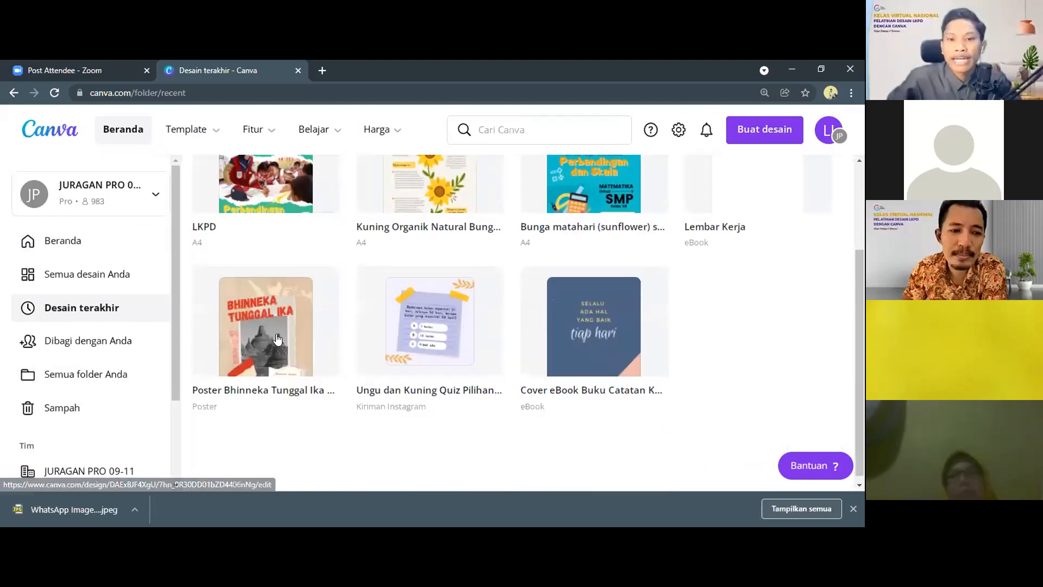
{"action": "scroll", "coordinate": [278, 331], "scroll_direction": "up", "scroll_amount": 2}
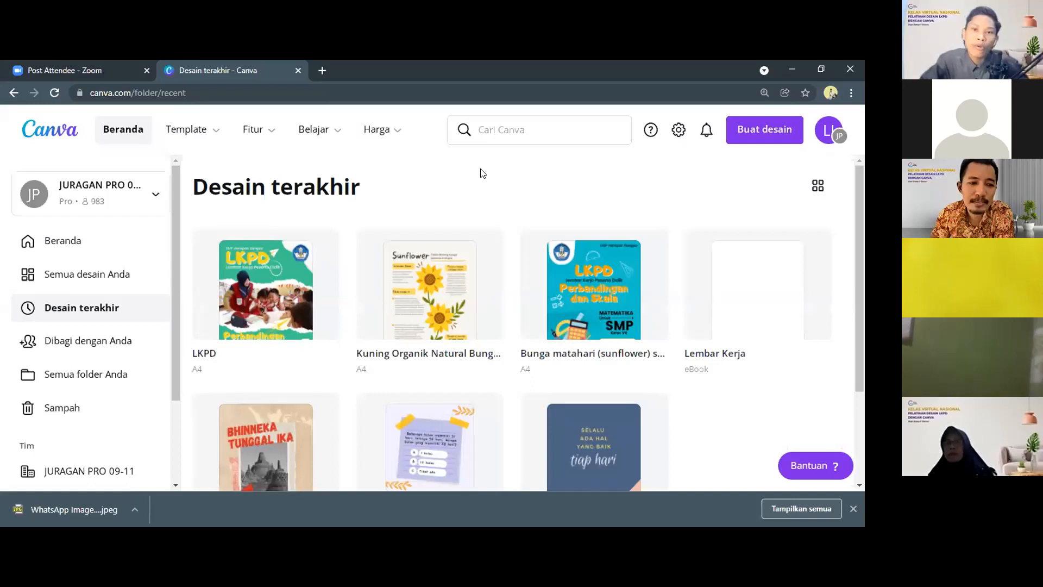
Step: Enter "lembar kerja" in the template search and have the page translated to Indonesian
{"action": "left_click", "coordinate": [492, 132]}
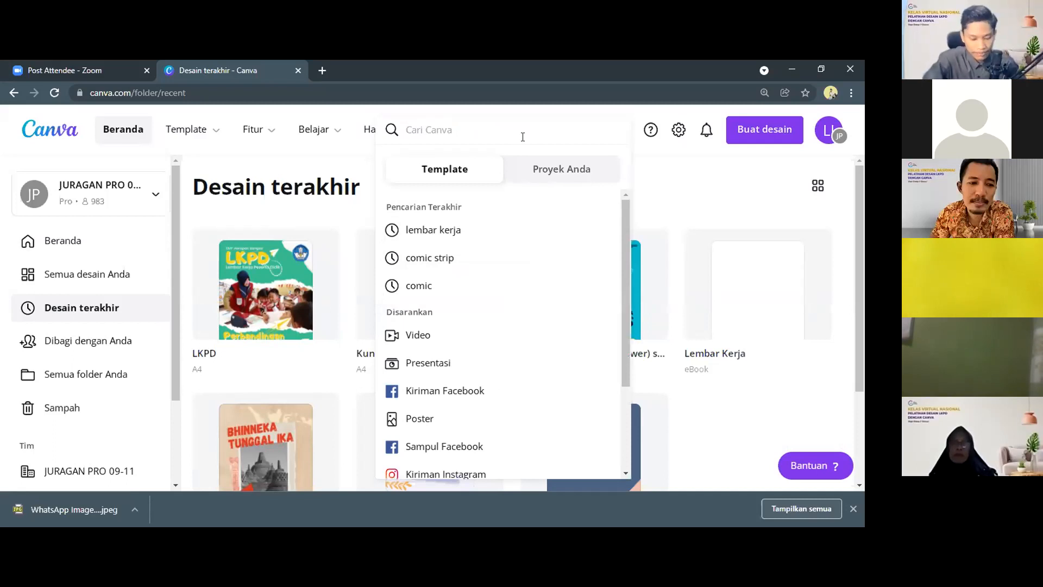
{"action": "type", "text": "lembar kerja"}
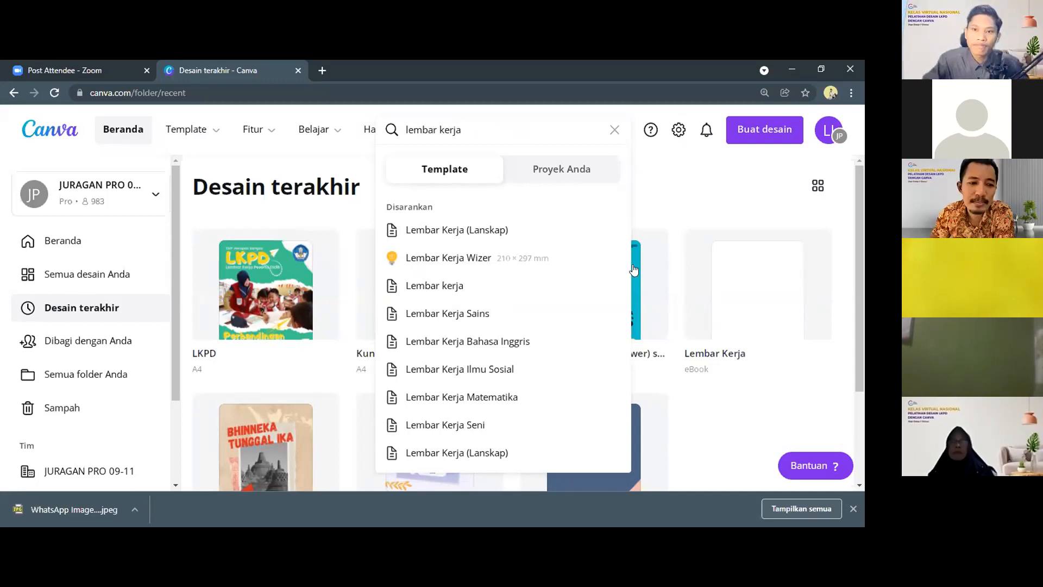
{"action": "left_click", "coordinate": [660, 187]}
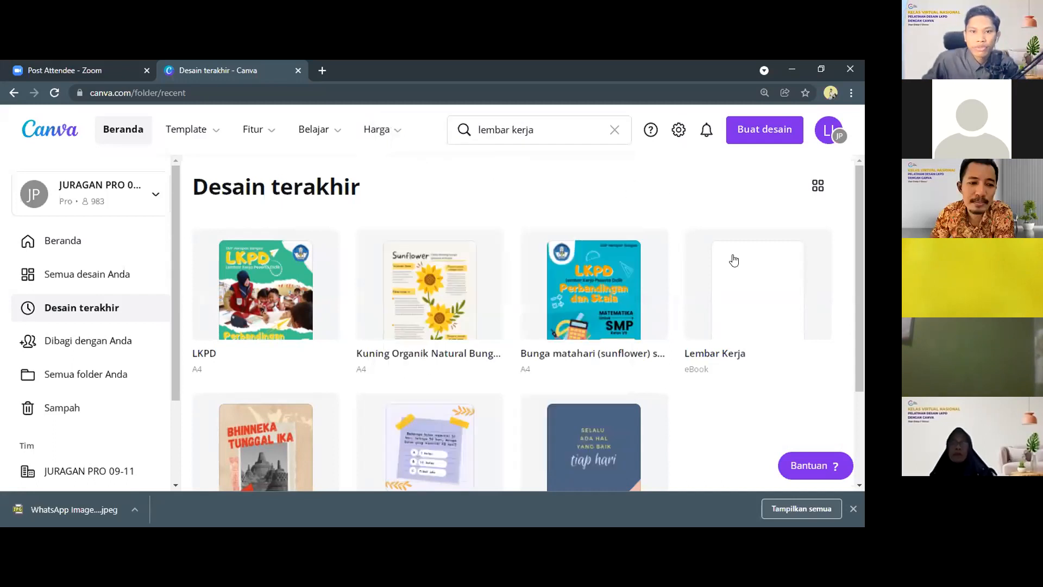
{"action": "right_click", "coordinate": [575, 189]}
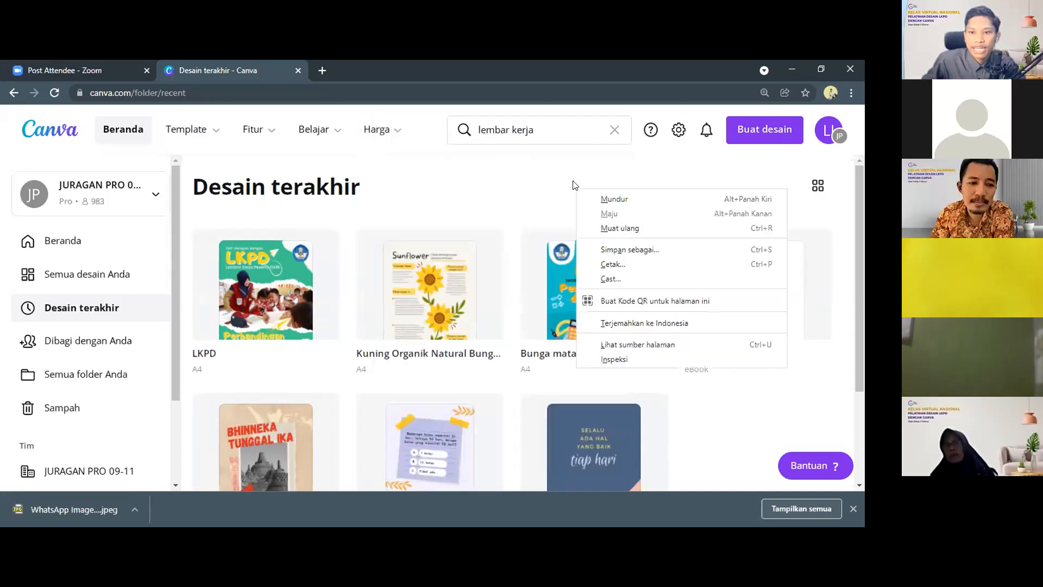
{"action": "left_click", "coordinate": [629, 322]}
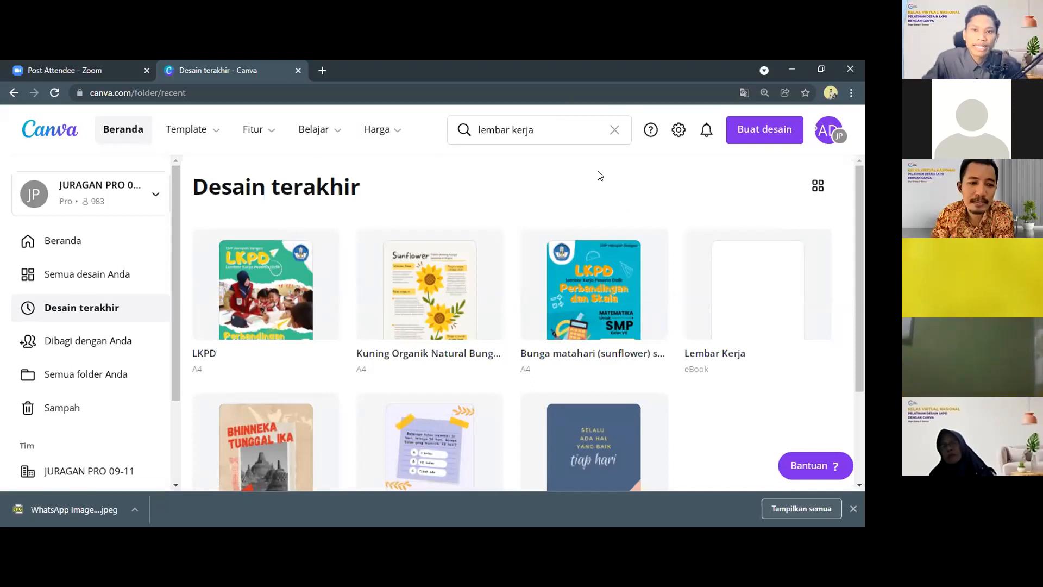
Step: Open the suggested Lembar kerja template category and browse its worksheet templates
{"action": "left_click", "coordinate": [534, 132]}
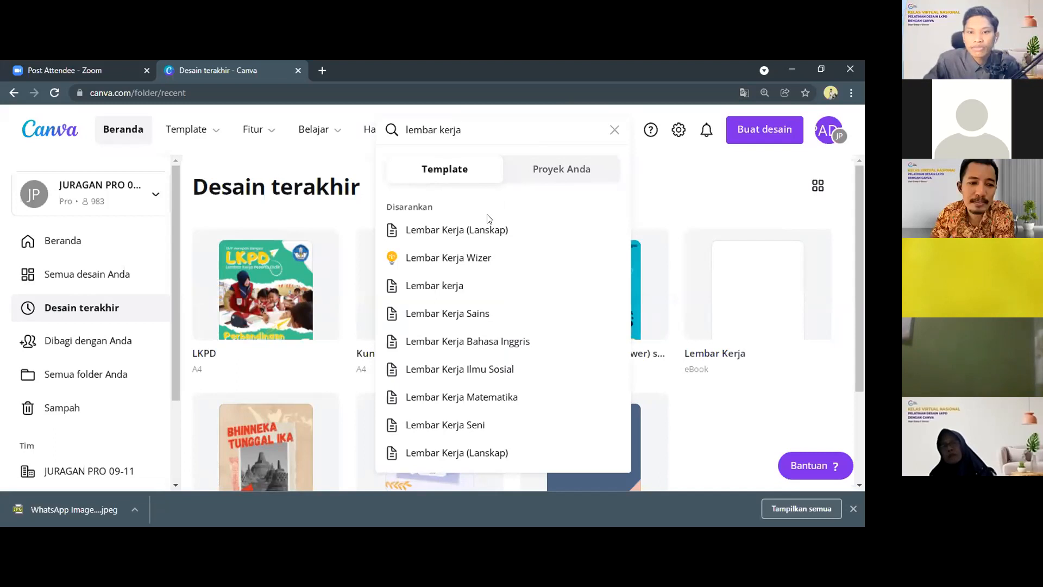
{"action": "left_click", "coordinate": [438, 291]}
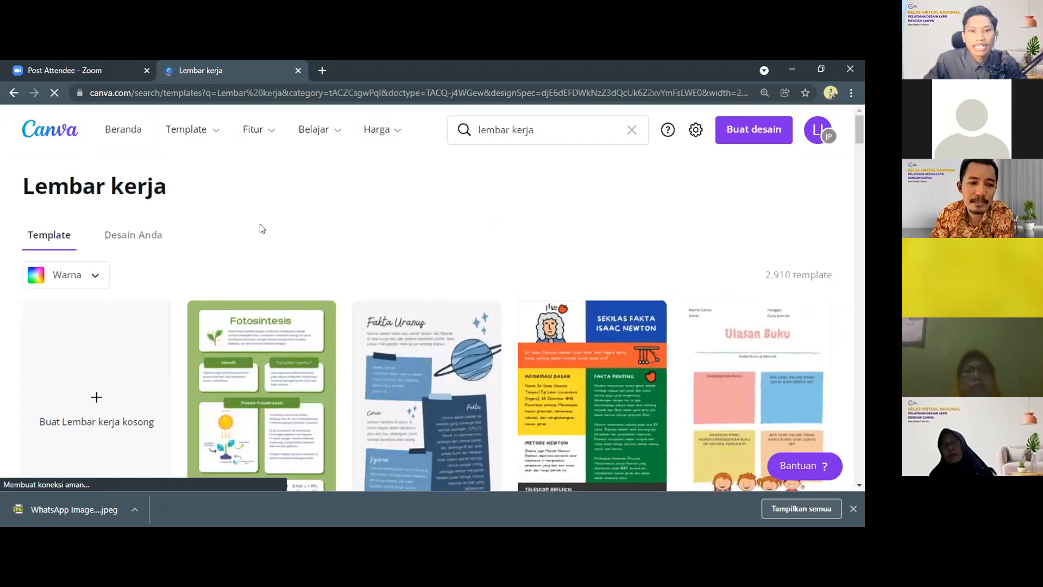
{"action": "scroll", "coordinate": [261, 228], "scroll_direction": "down", "scroll_amount": 4}
{"action": "scroll", "coordinate": [335, 253], "scroll_direction": "up", "scroll_amount": 4}
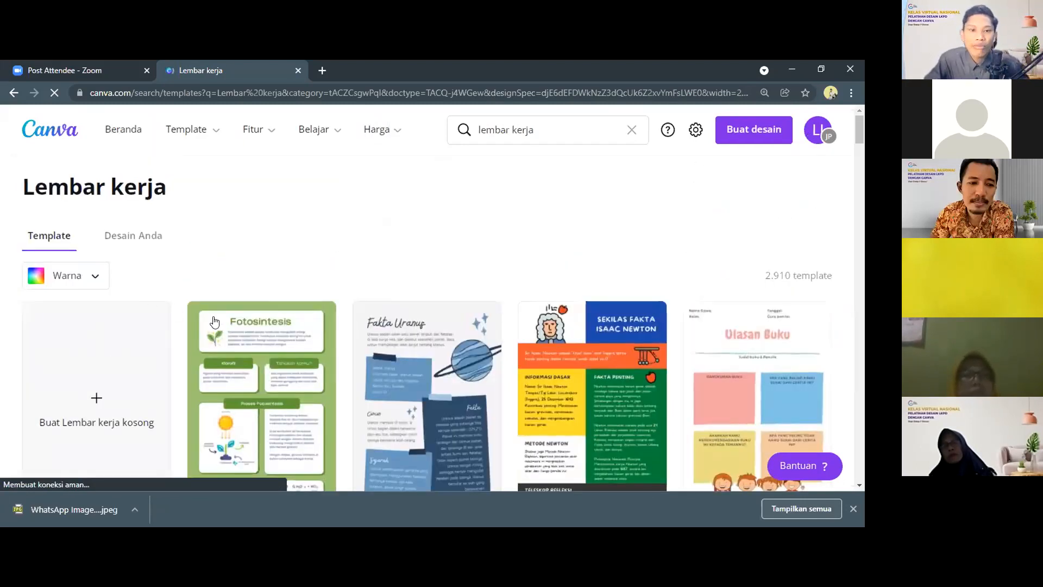
{"action": "scroll", "coordinate": [229, 309], "scroll_direction": "down", "scroll_amount": 2}
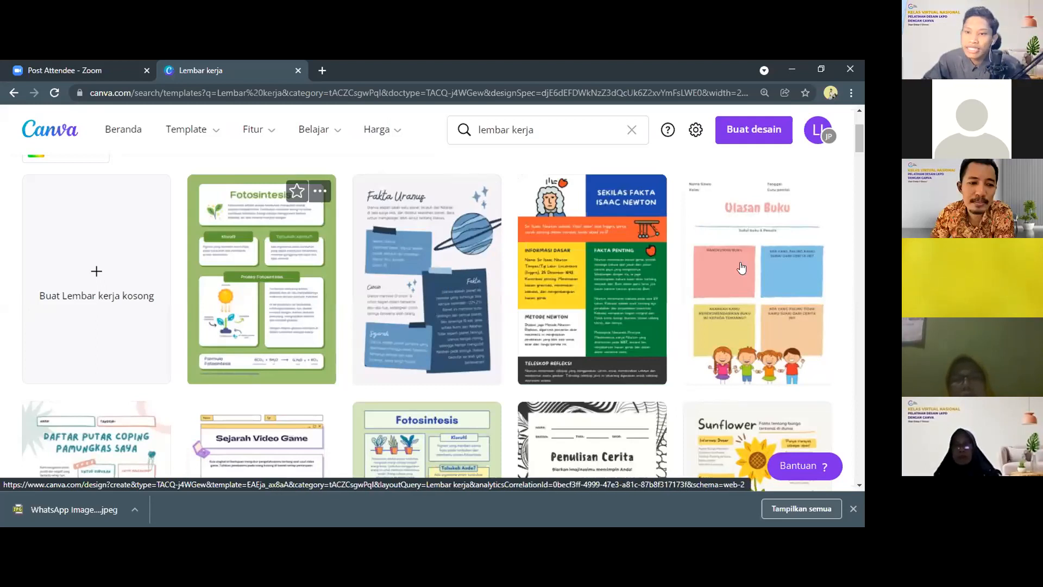
{"action": "scroll", "coordinate": [488, 314], "scroll_direction": "down", "scroll_amount": 2}
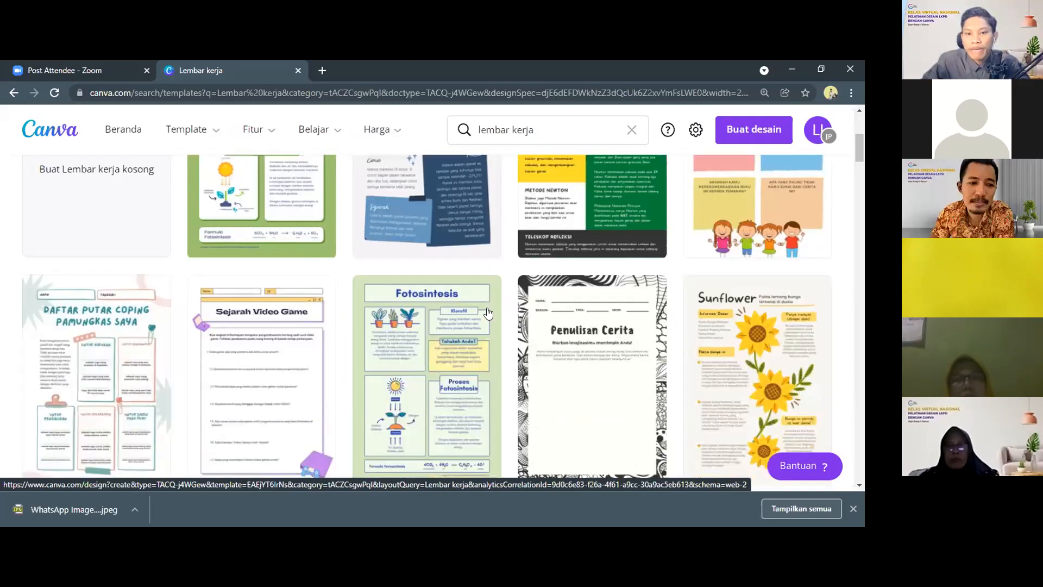
{"action": "scroll", "coordinate": [399, 340], "scroll_direction": "down", "scroll_amount": 5}
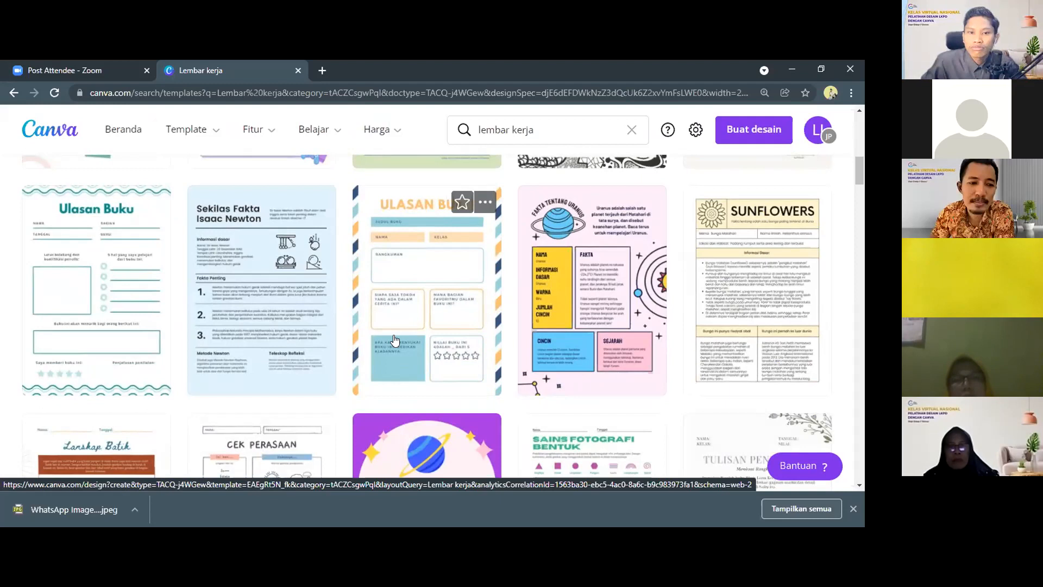
{"action": "scroll", "coordinate": [396, 341], "scroll_direction": "up", "scroll_amount": 3}
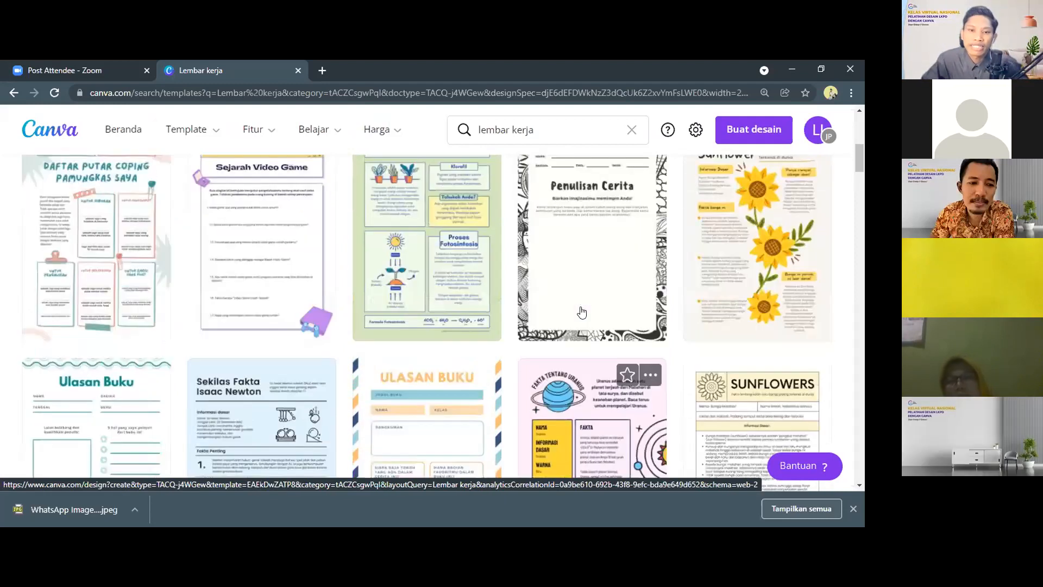
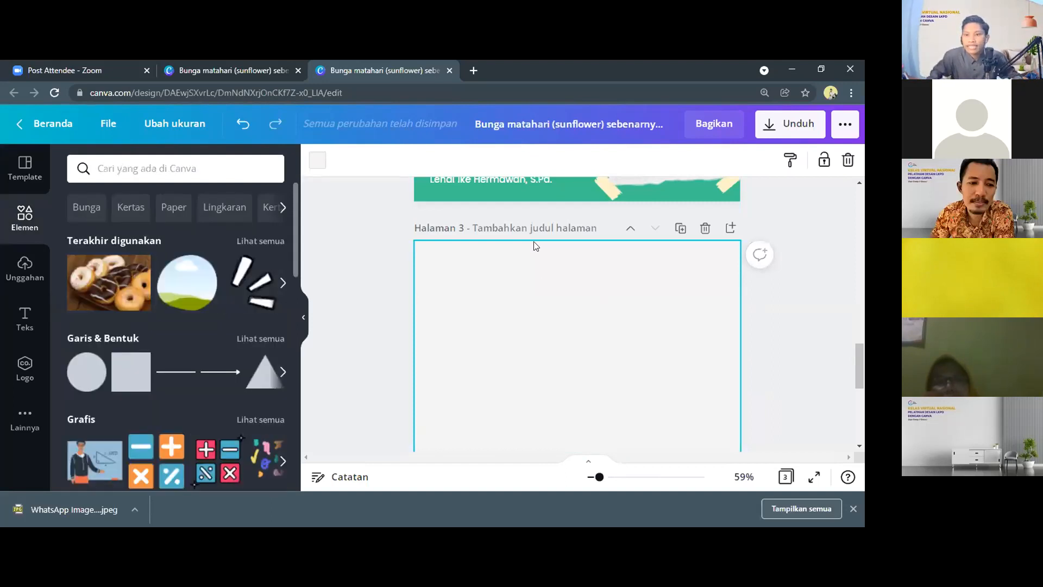
Step: Shift the taped paper strip behind the "Kelas VII" text slightly to the left on the LKPD cover page
{"action": "scroll", "coordinate": [550, 271], "scroll_direction": "up", "scroll_amount": 10}
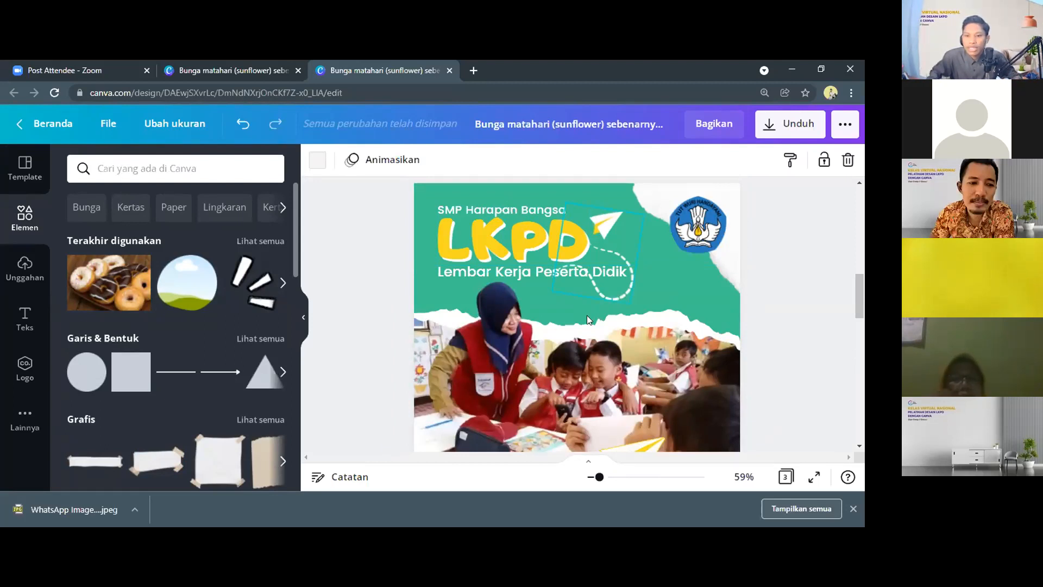
{"action": "scroll", "coordinate": [587, 315], "scroll_direction": "down", "scroll_amount": 5}
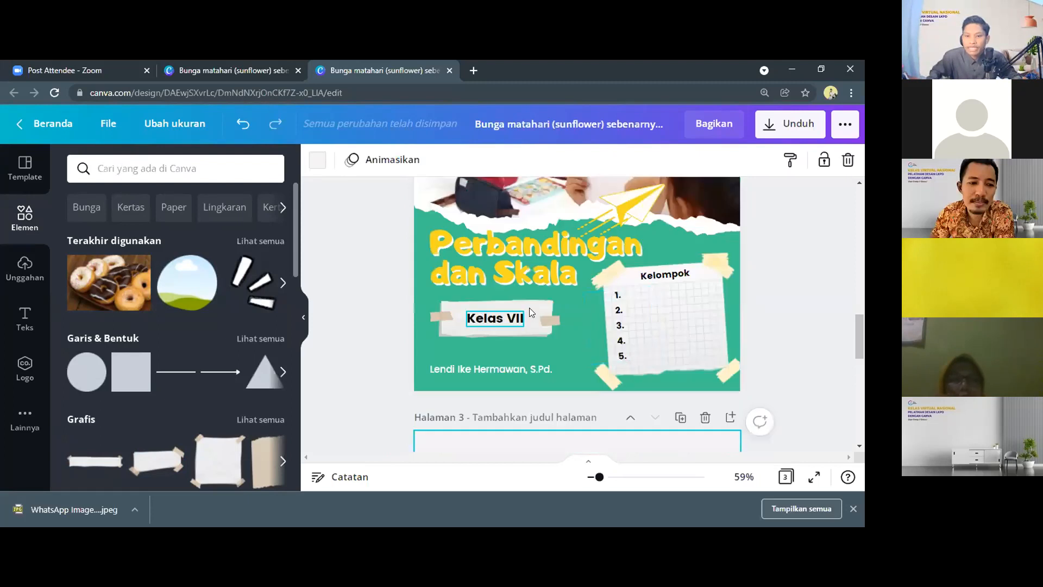
{"action": "left_click_drag", "start_coordinate": [536, 305], "coordinate": [532, 306]}
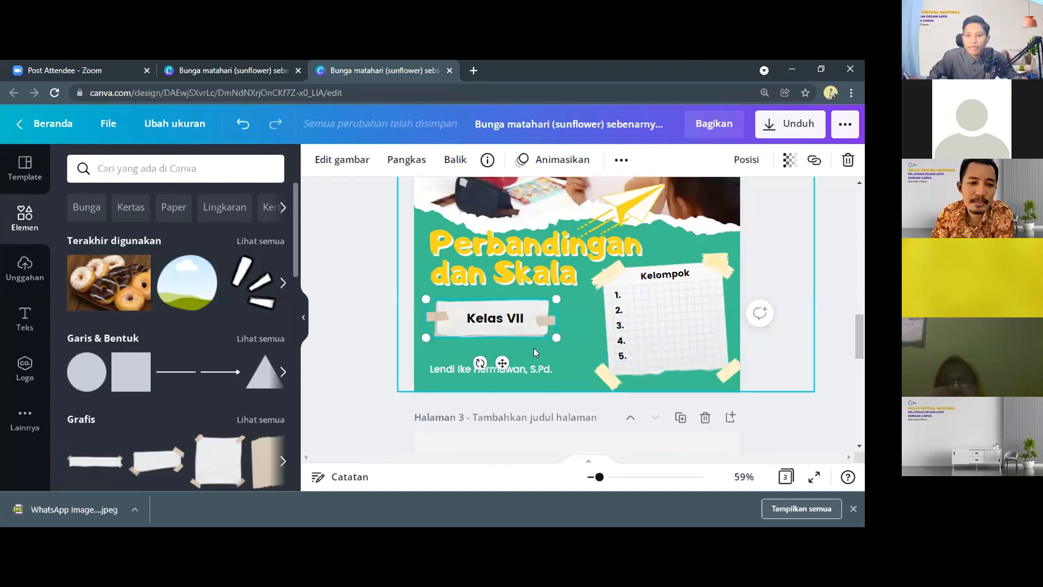
Step: Go to the blank third page and open the full collection of recently used elements
{"action": "left_click", "coordinate": [149, 169]}
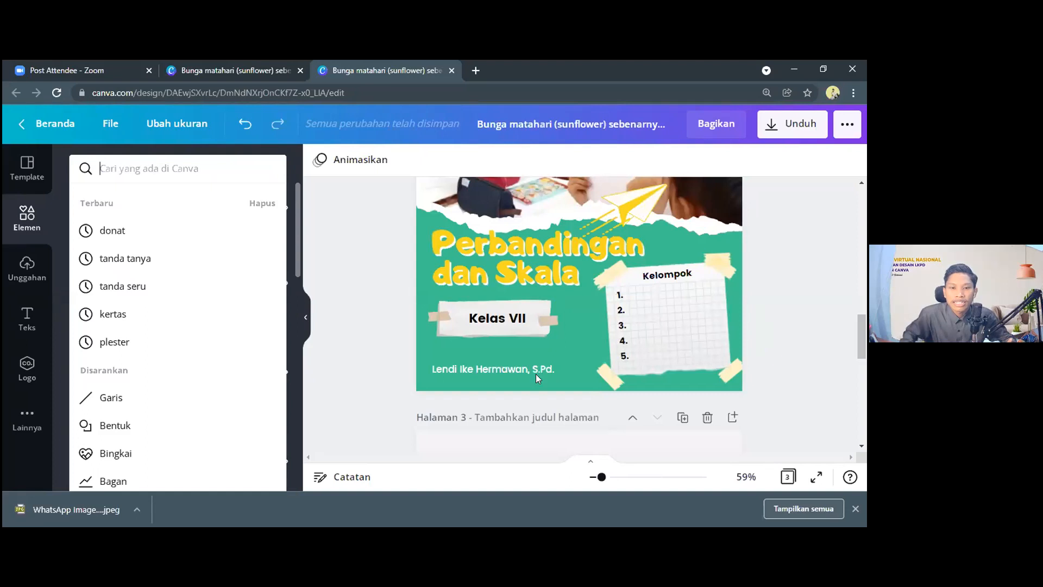
{"action": "scroll", "coordinate": [536, 340], "scroll_direction": "down", "scroll_amount": 3}
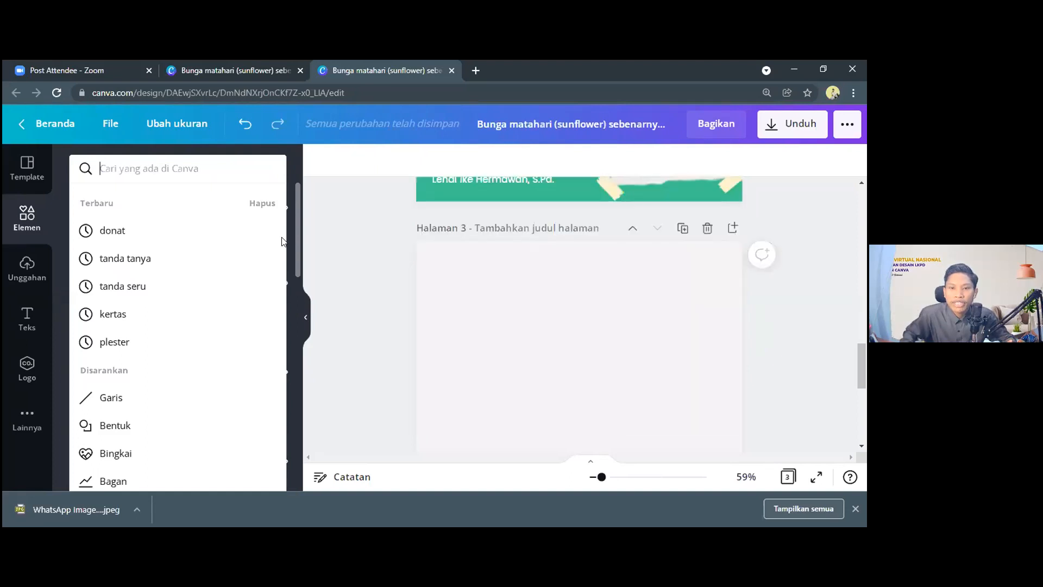
{"action": "left_click", "coordinate": [249, 245]}
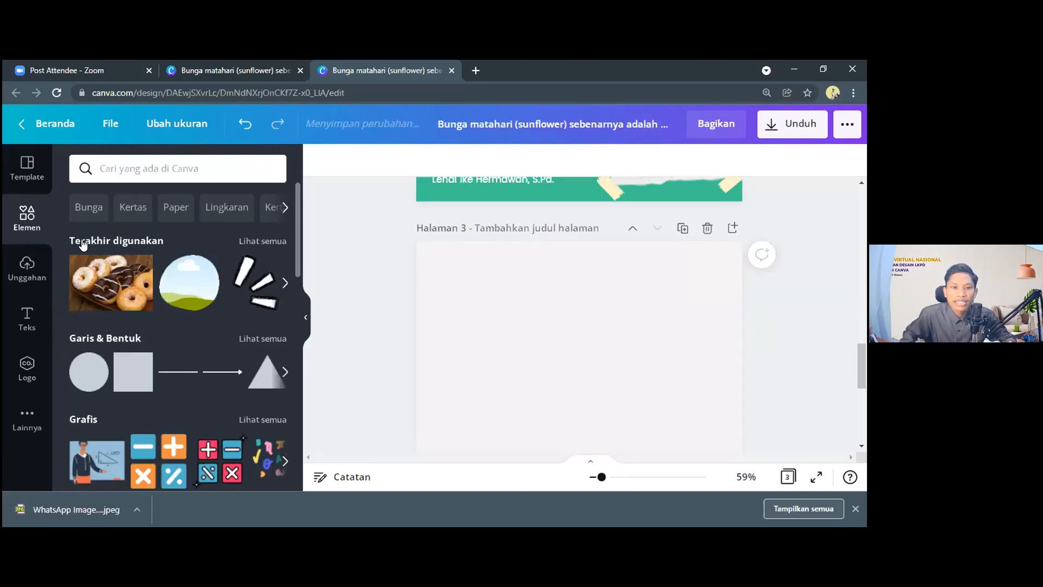
{"action": "left_click", "coordinate": [249, 241]}
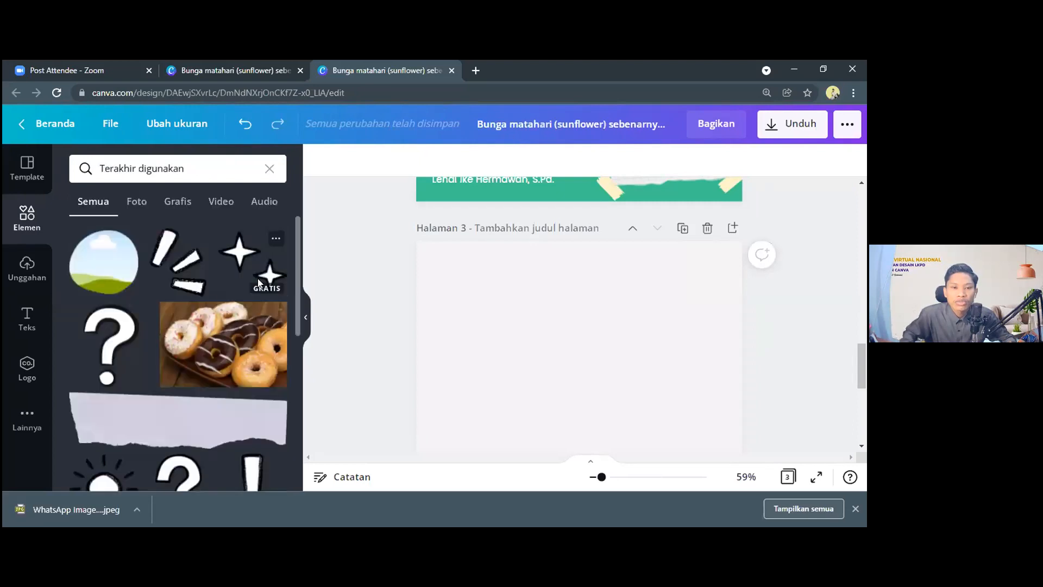
Step: Find the orange torn-paper strip among the recently used elements and add it to the third page
{"action": "scroll", "coordinate": [164, 300], "scroll_direction": "down", "scroll_amount": 2}
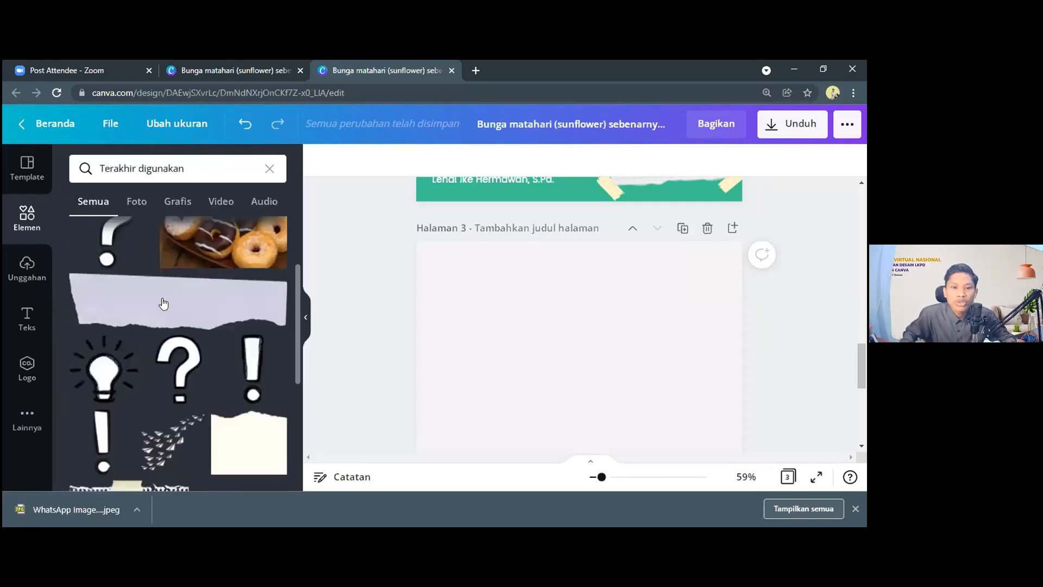
{"action": "scroll", "coordinate": [164, 303], "scroll_direction": "down", "scroll_amount": 5}
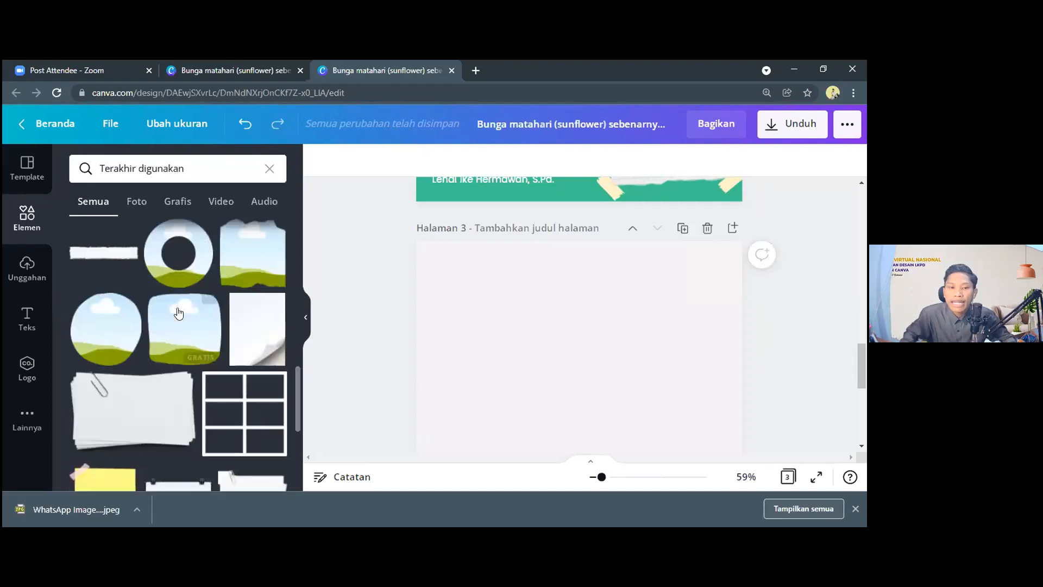
{"action": "scroll", "coordinate": [177, 315], "scroll_direction": "up", "scroll_amount": 2}
{"action": "scroll", "coordinate": [175, 321], "scroll_direction": "down", "scroll_amount": 2}
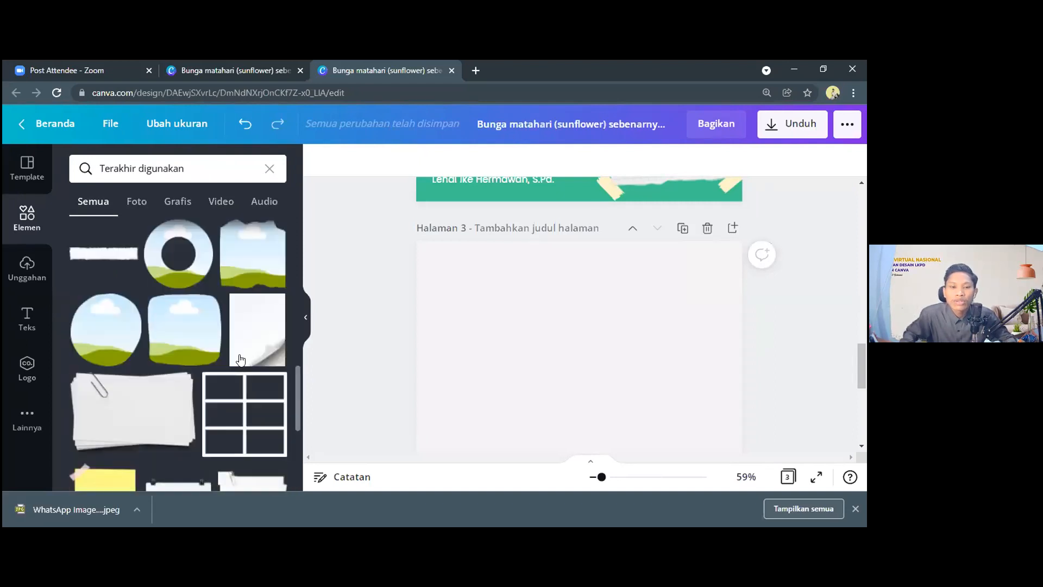
{"action": "scroll", "coordinate": [243, 370], "scroll_direction": "down", "scroll_amount": 2}
{"action": "scroll", "coordinate": [243, 371], "scroll_direction": "down", "scroll_amount": 2}
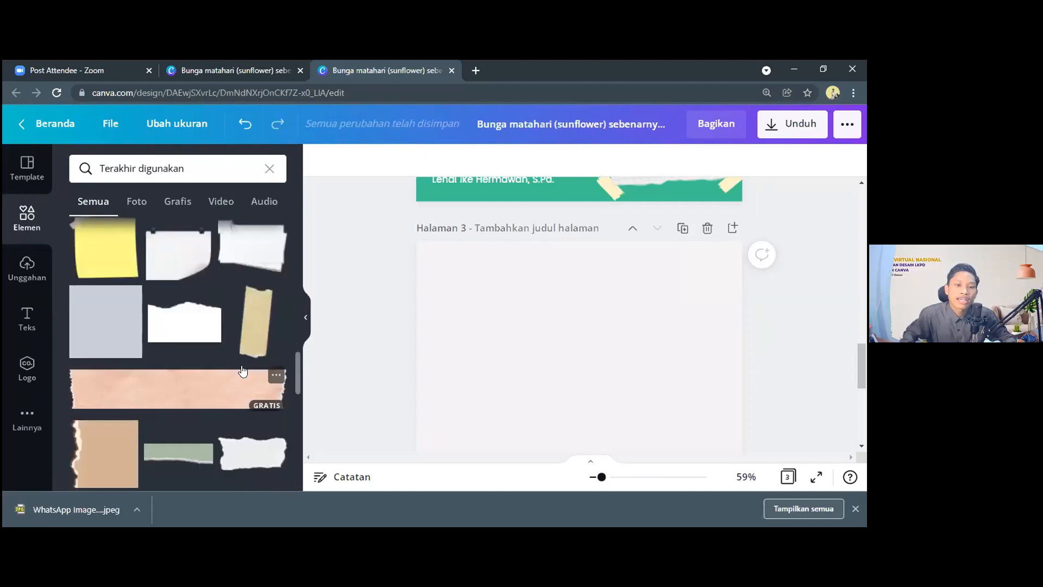
{"action": "scroll", "coordinate": [239, 371], "scroll_direction": "down", "scroll_amount": 2}
{"action": "scroll", "coordinate": [229, 371], "scroll_direction": "down", "scroll_amount": 3}
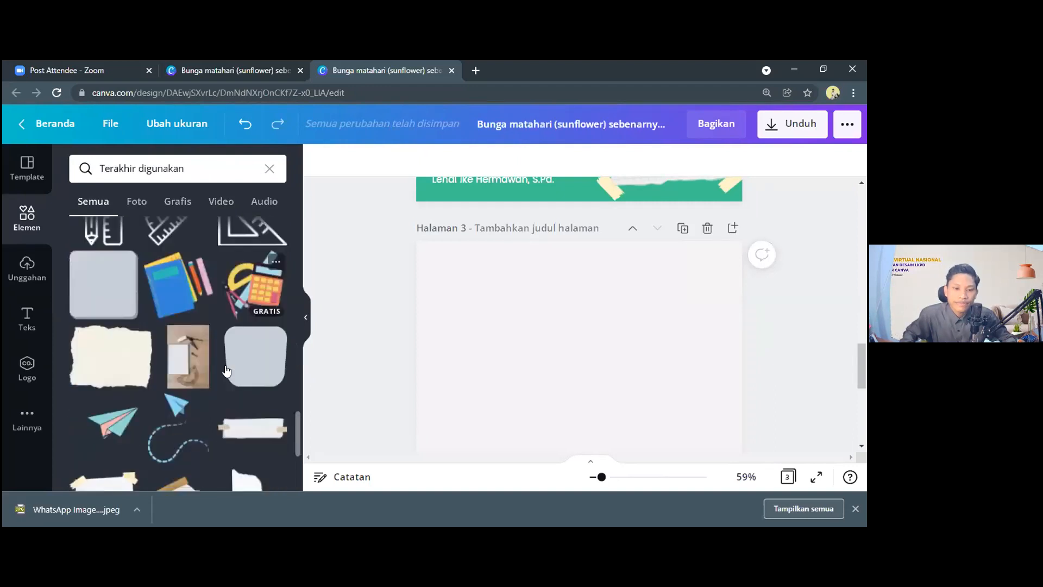
{"action": "scroll", "coordinate": [227, 371], "scroll_direction": "down", "scroll_amount": 3}
{"action": "scroll", "coordinate": [180, 331], "scroll_direction": "down", "scroll_amount": 3}
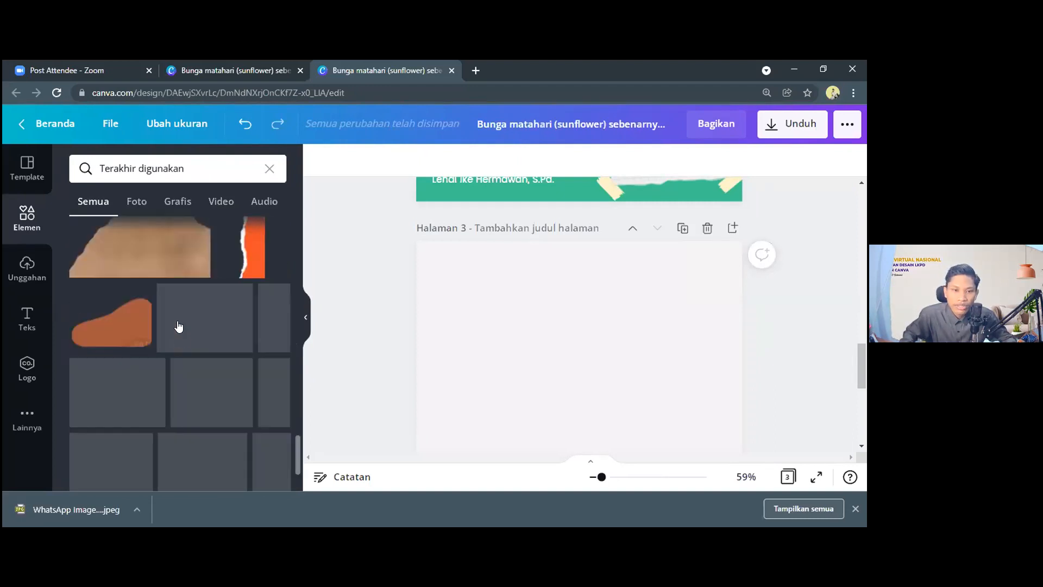
{"action": "scroll", "coordinate": [191, 351], "scroll_direction": "up", "scroll_amount": 2}
{"action": "scroll", "coordinate": [190, 356], "scroll_direction": "down", "scroll_amount": 2}
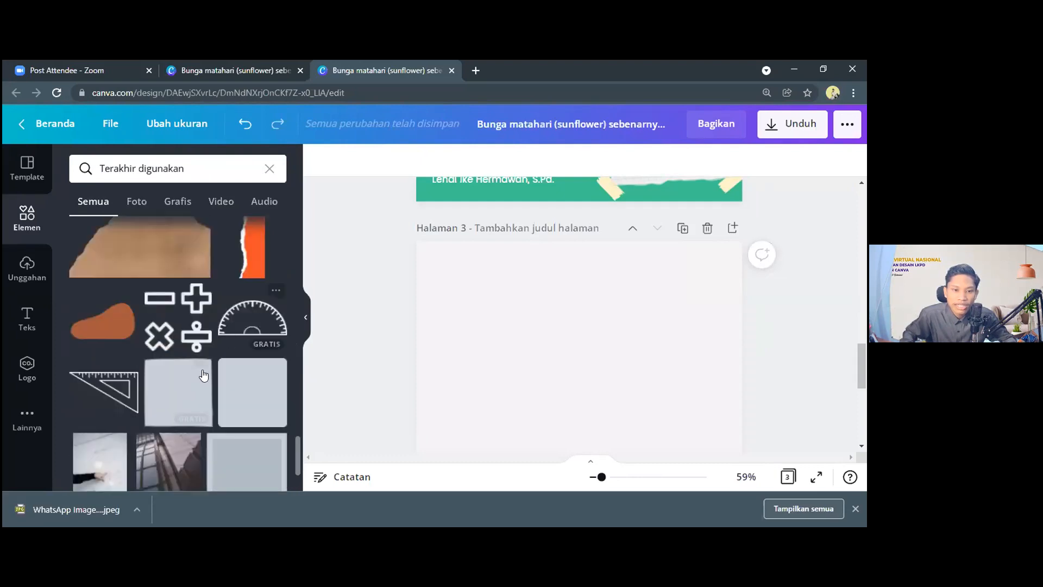
{"action": "scroll", "coordinate": [163, 381], "scroll_direction": "down", "scroll_amount": 1}
{"action": "scroll", "coordinate": [198, 318], "scroll_direction": "up", "scroll_amount": 1}
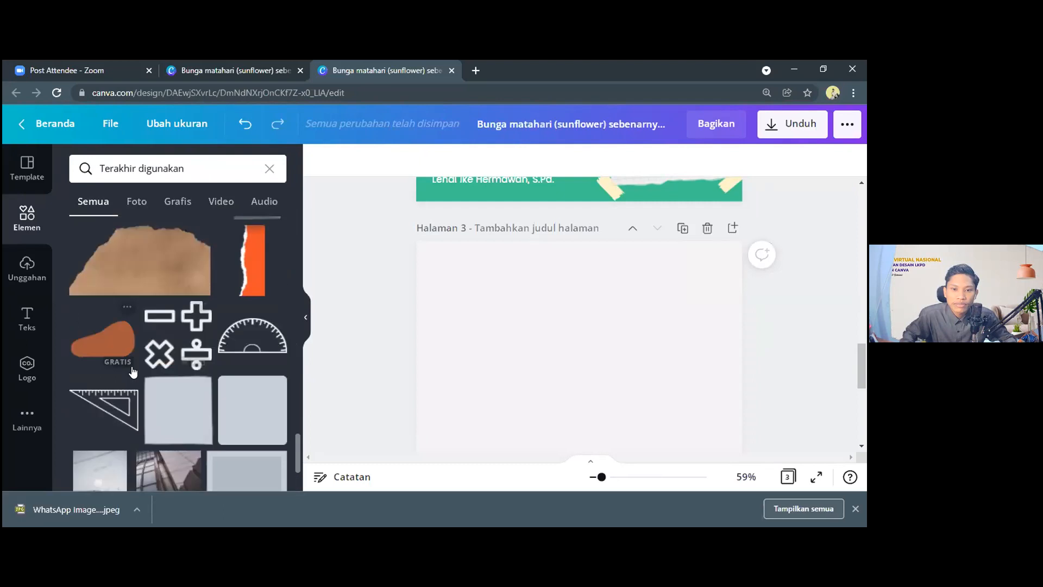
{"action": "scroll", "coordinate": [241, 375], "scroll_direction": "up", "scroll_amount": 2}
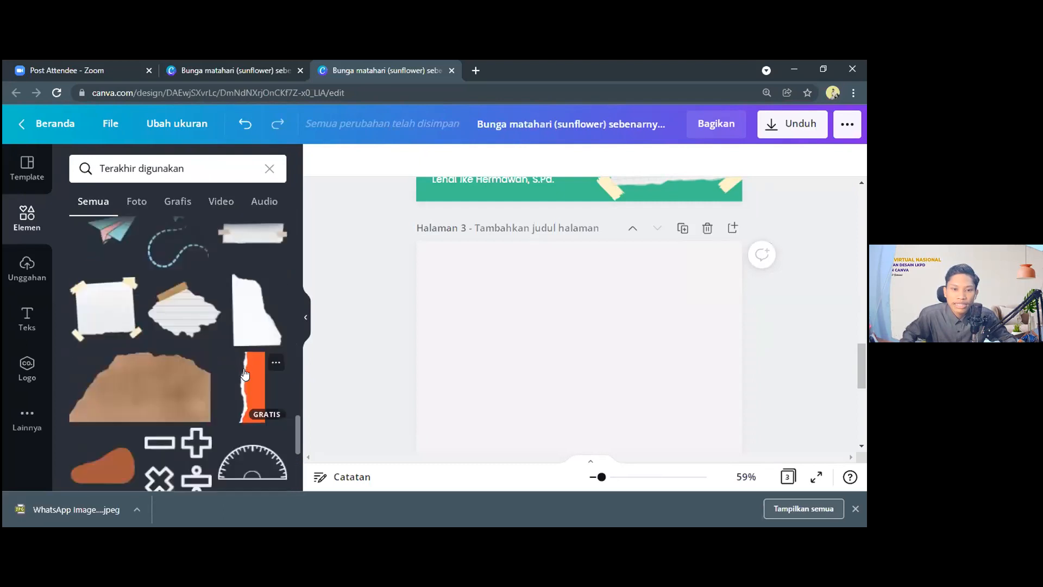
{"action": "left_click", "coordinate": [245, 374]}
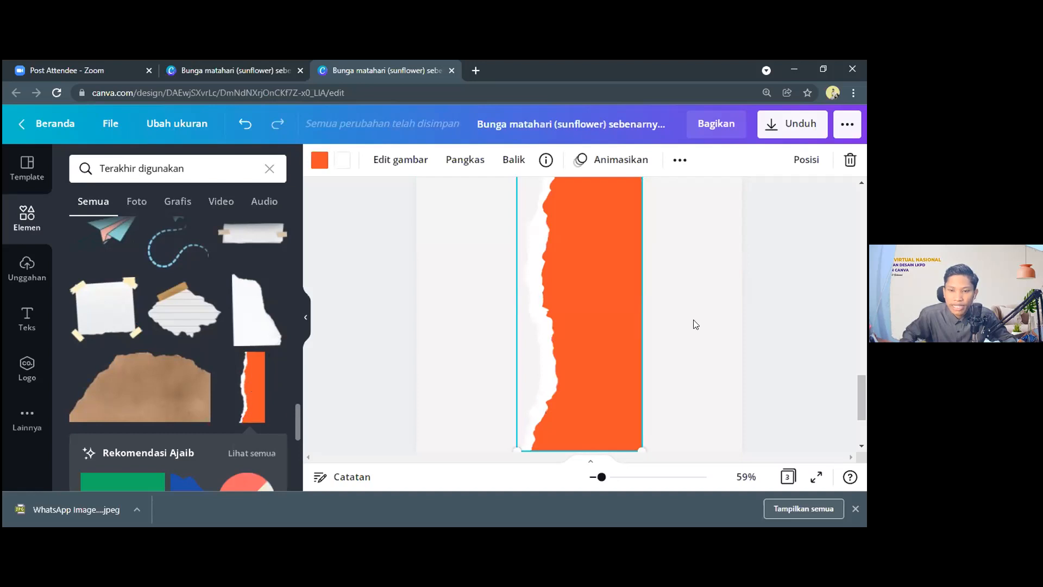
Step: Rotate the orange strip 90° counterclockwise so its torn edge faces down, and place it across the upper part of page 3
{"action": "scroll", "coordinate": [596, 277], "scroll_direction": "up", "scroll_amount": 1}
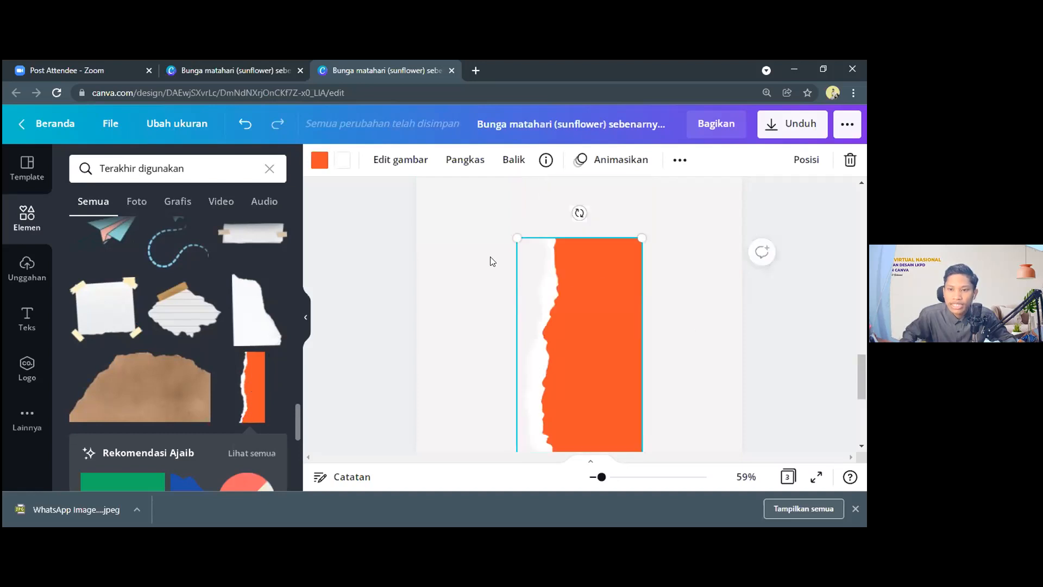
{"action": "scroll", "coordinate": [667, 350], "scroll_direction": "up", "scroll_amount": 1}
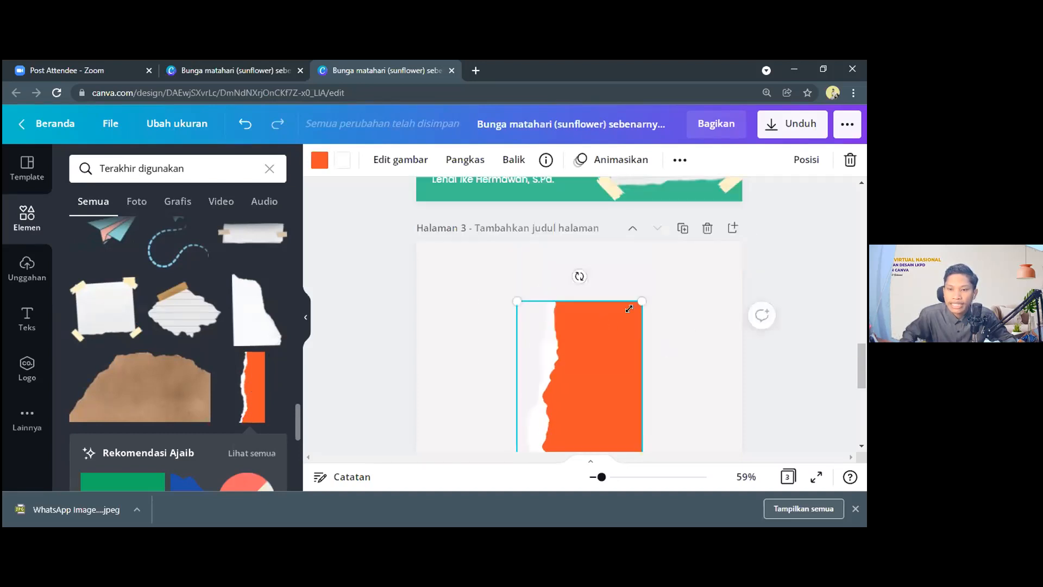
{"action": "left_click_drag", "start_coordinate": [577, 276], "coordinate": [479, 309]}
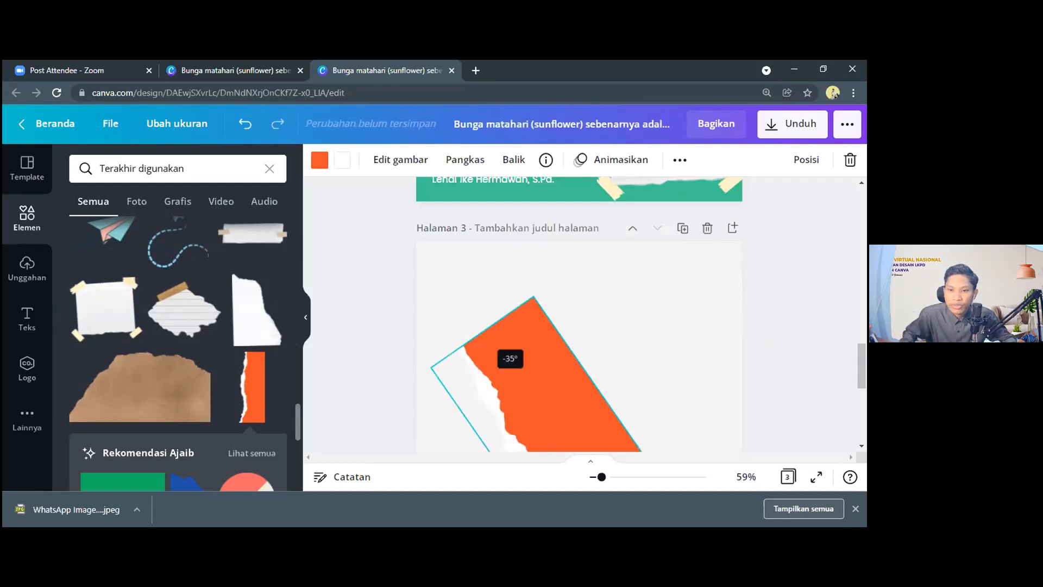
{"action": "left_click_drag", "start_coordinate": [480, 365], "coordinate": [564, 276]}
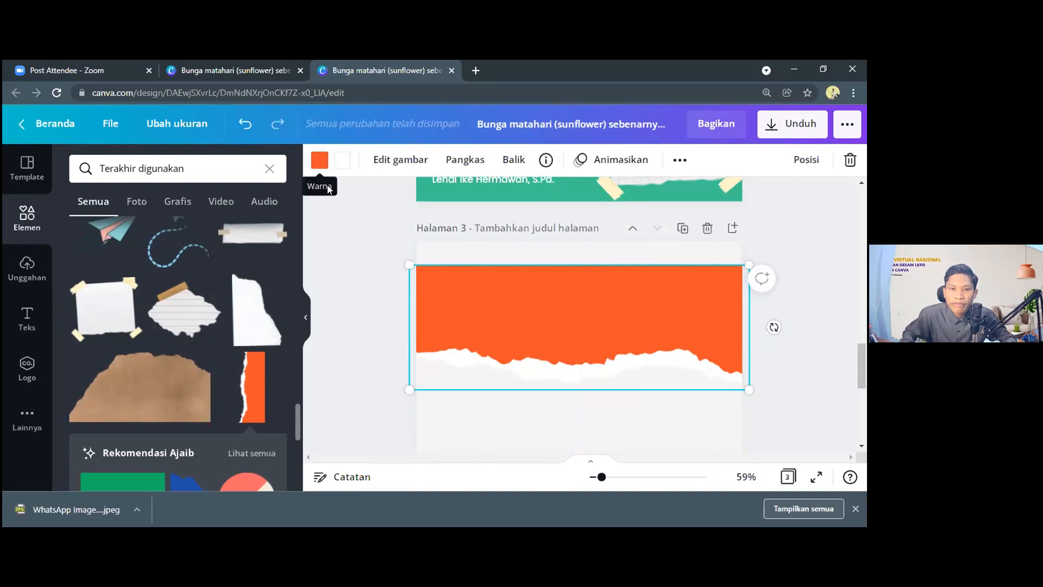
Step: Recolor the orange torn-paper banner to the green used on the cover page
{"action": "left_click", "coordinate": [318, 162]}
{"action": "left_click", "coordinate": [221, 239]}
{"action": "left_click", "coordinate": [621, 264]}
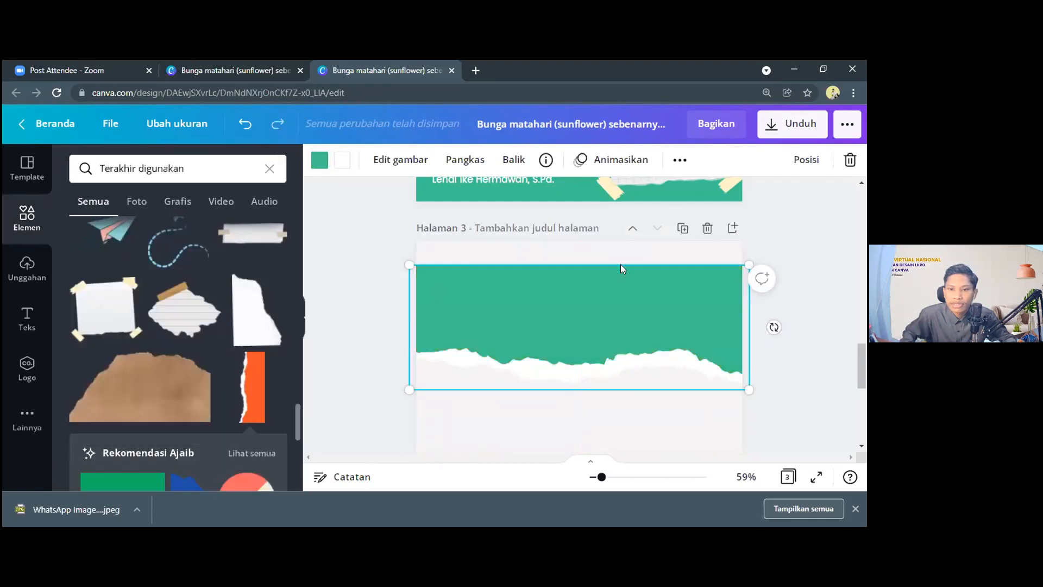
Step: Shift the green torn-paper banner slightly downward on page 3 and deselect it
{"action": "scroll", "coordinate": [579, 343], "scroll_direction": "up", "scroll_amount": 1}
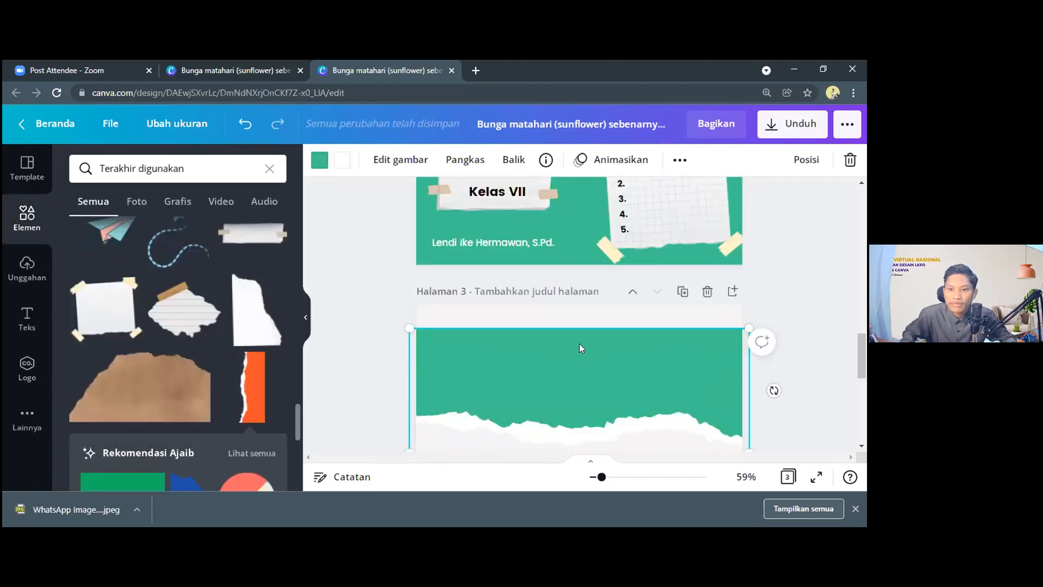
{"action": "scroll", "coordinate": [572, 421], "scroll_direction": "down", "scroll_amount": 1}
{"action": "left_click", "coordinate": [572, 415]}
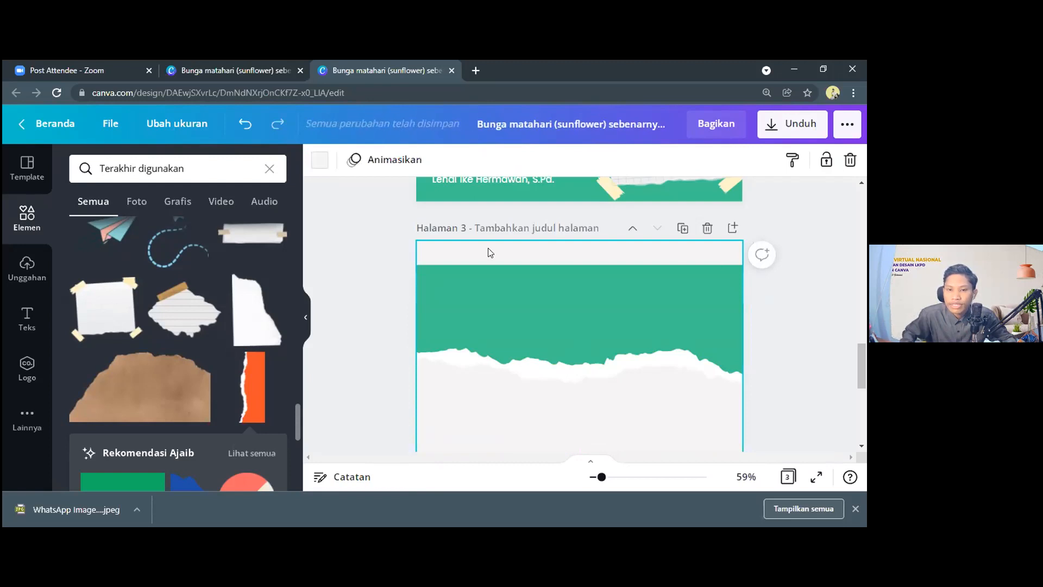
{"action": "left_click_drag", "start_coordinate": [500, 300], "coordinate": [510, 293]}
{"action": "scroll", "coordinate": [373, 304], "scroll_direction": "up", "scroll_amount": 2}
{"action": "left_click", "coordinate": [359, 308]}
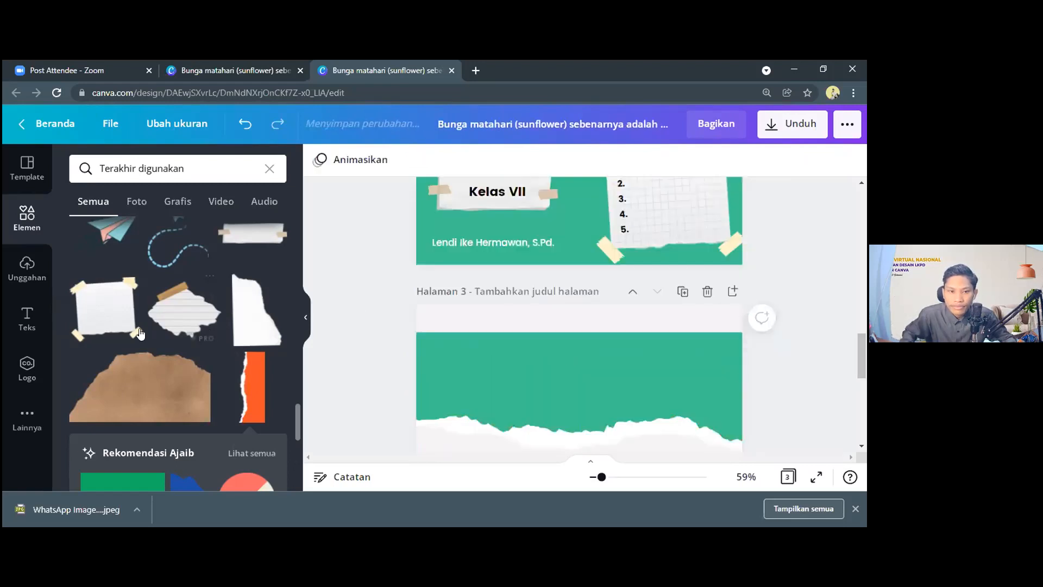
Step: Find the small white torn-paper piece among the recently used elements and add it to page 3
{"action": "scroll", "coordinate": [168, 305], "scroll_direction": "up", "scroll_amount": 5}
{"action": "scroll", "coordinate": [169, 305], "scroll_direction": "up", "scroll_amount": 4}
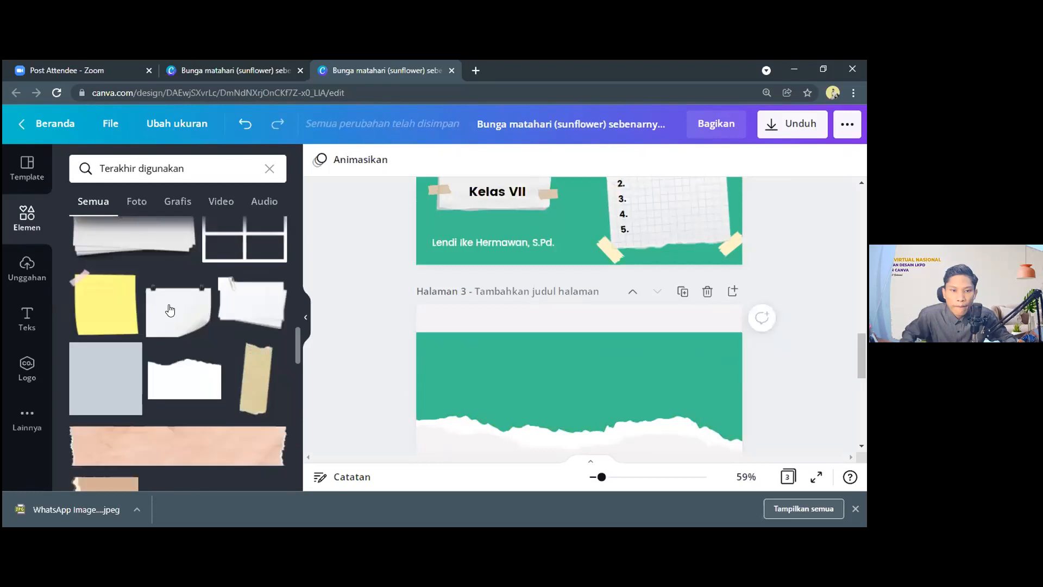
{"action": "scroll", "coordinate": [171, 312], "scroll_direction": "up", "scroll_amount": 3}
{"action": "scroll", "coordinate": [175, 321], "scroll_direction": "up", "scroll_amount": 3}
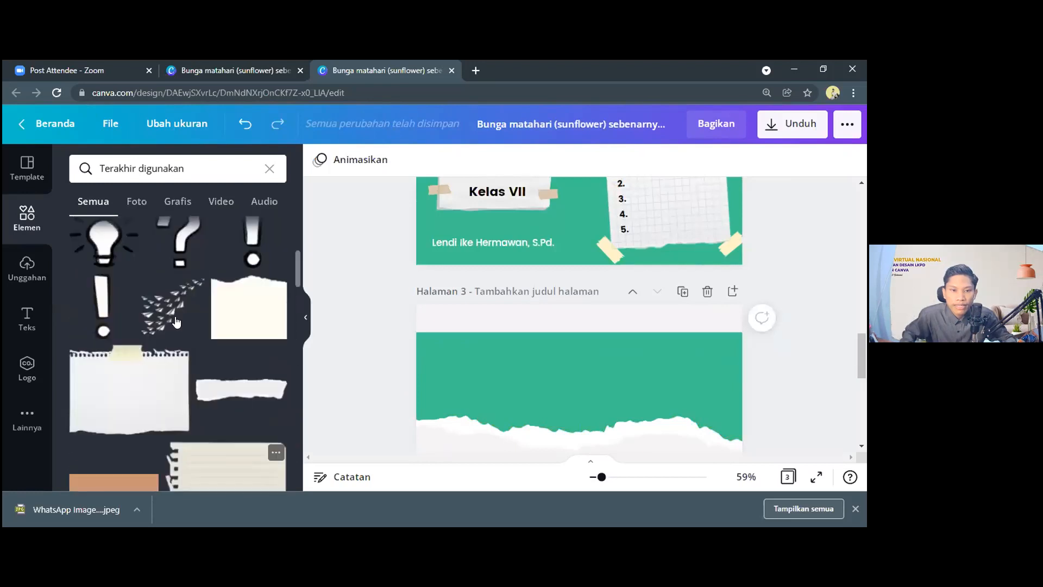
{"action": "scroll", "coordinate": [177, 322], "scroll_direction": "up", "scroll_amount": 2}
{"action": "scroll", "coordinate": [176, 322], "scroll_direction": "down", "scroll_amount": 2}
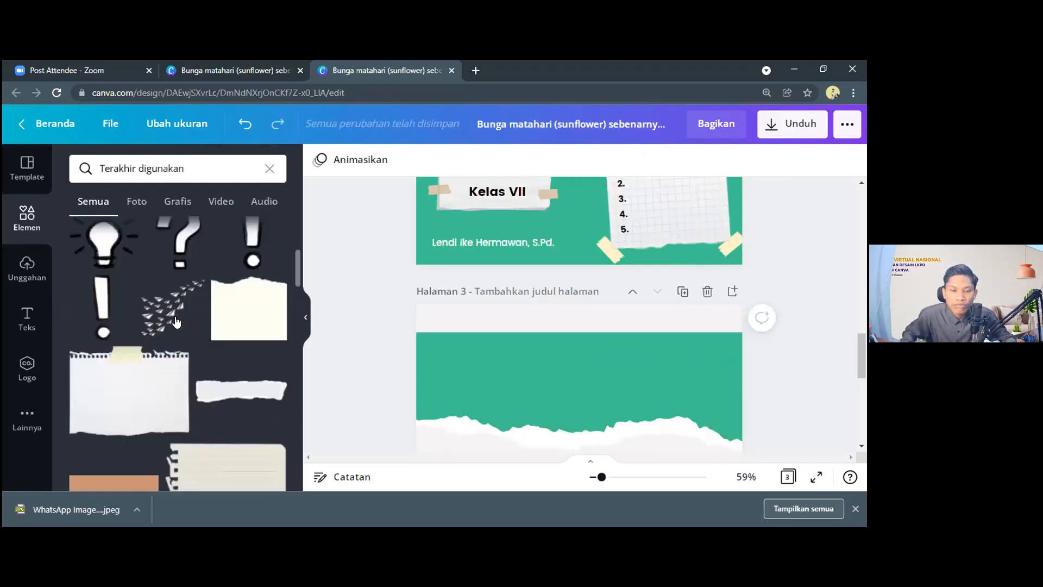
{"action": "scroll", "coordinate": [189, 332], "scroll_direction": "down", "scroll_amount": 3}
{"action": "scroll", "coordinate": [195, 335], "scroll_direction": "down", "scroll_amount": 5}
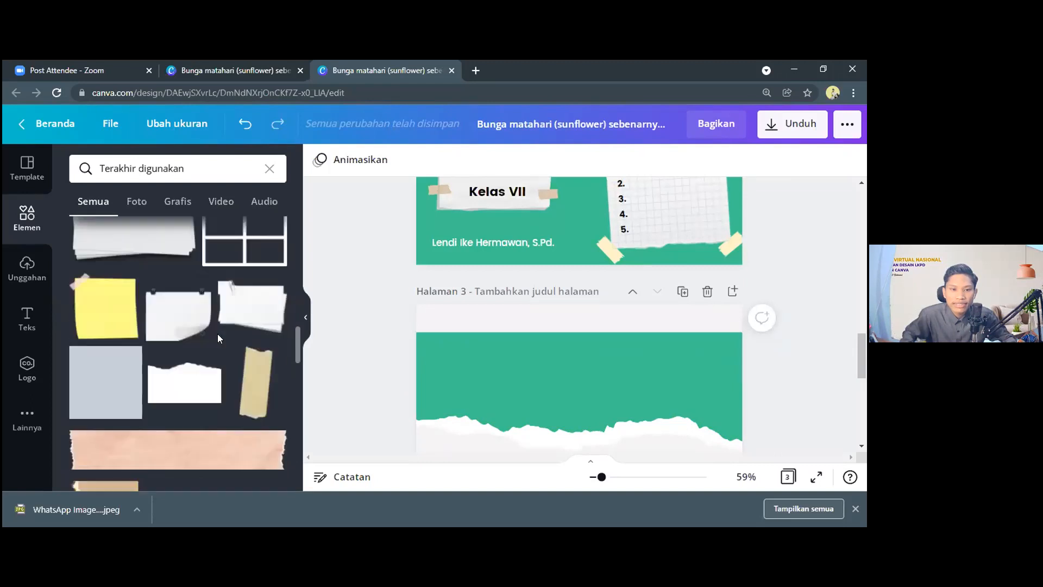
{"action": "scroll", "coordinate": [213, 354], "scroll_direction": "down", "scroll_amount": 5}
{"action": "scroll", "coordinate": [212, 352], "scroll_direction": "down", "scroll_amount": 4}
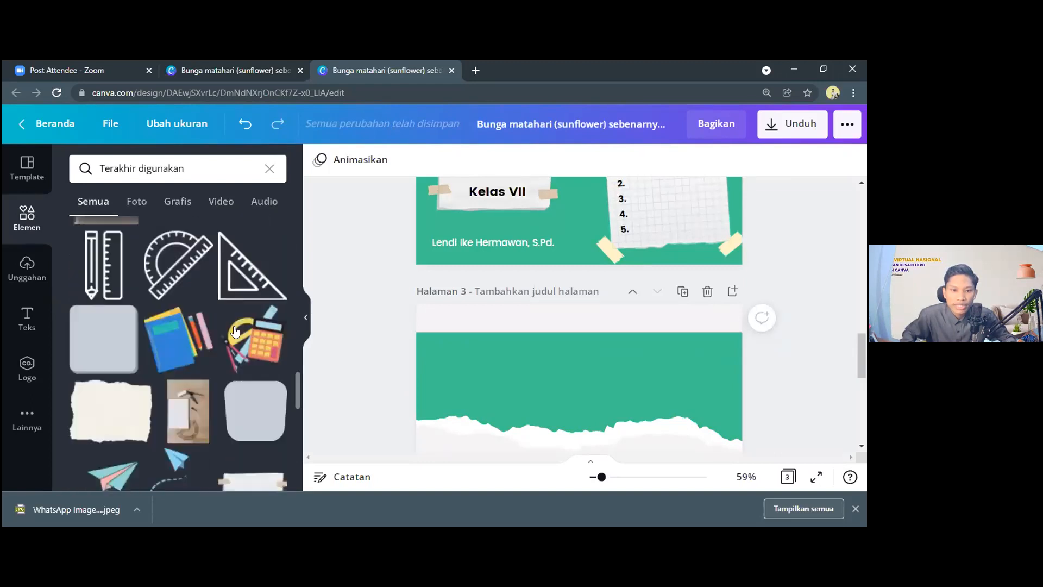
{"action": "scroll", "coordinate": [232, 320], "scroll_direction": "up", "scroll_amount": 4}
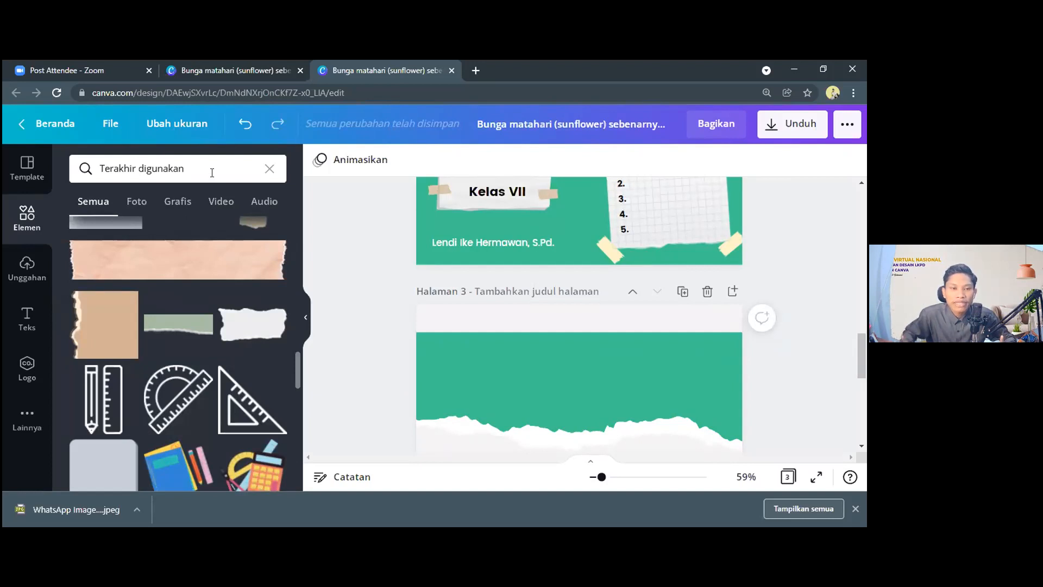
{"action": "left_click", "coordinate": [103, 168]}
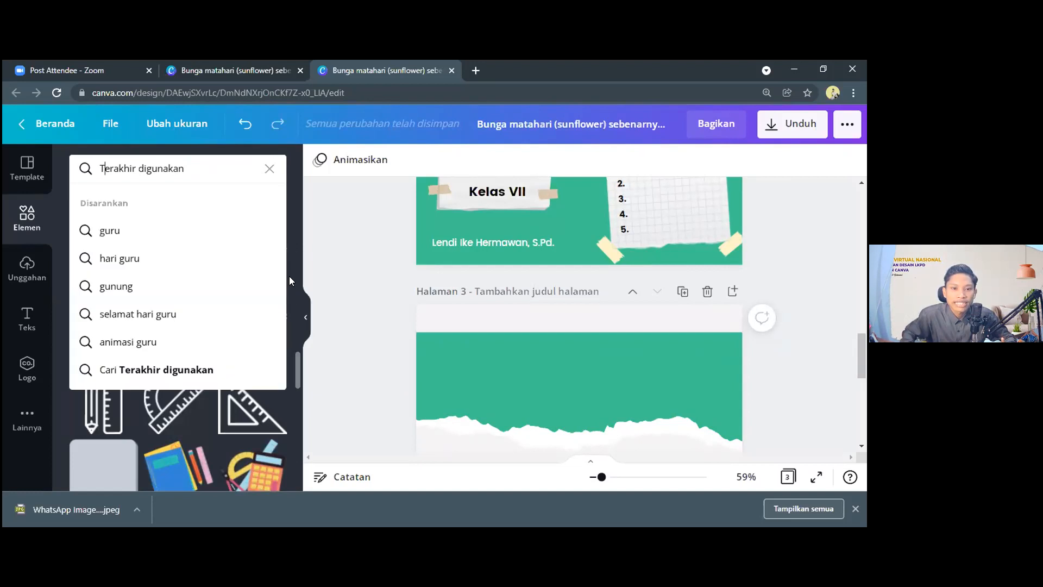
{"action": "left_click", "coordinate": [242, 318]}
{"action": "left_click", "coordinate": [241, 319]}
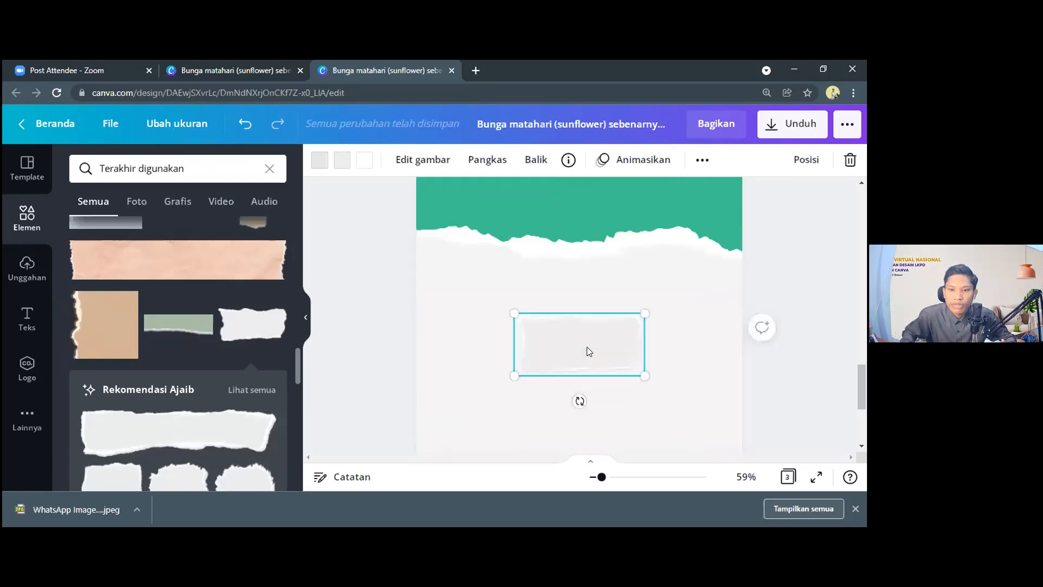
Step: Place the white torn-paper piece over the green banner's upper edge, enlarge it, and center it horizontally on the page
{"action": "left_click_drag", "start_coordinate": [587, 344], "coordinate": [591, 217]}
{"action": "scroll", "coordinate": [594, 263], "scroll_direction": "up", "scroll_amount": 2}
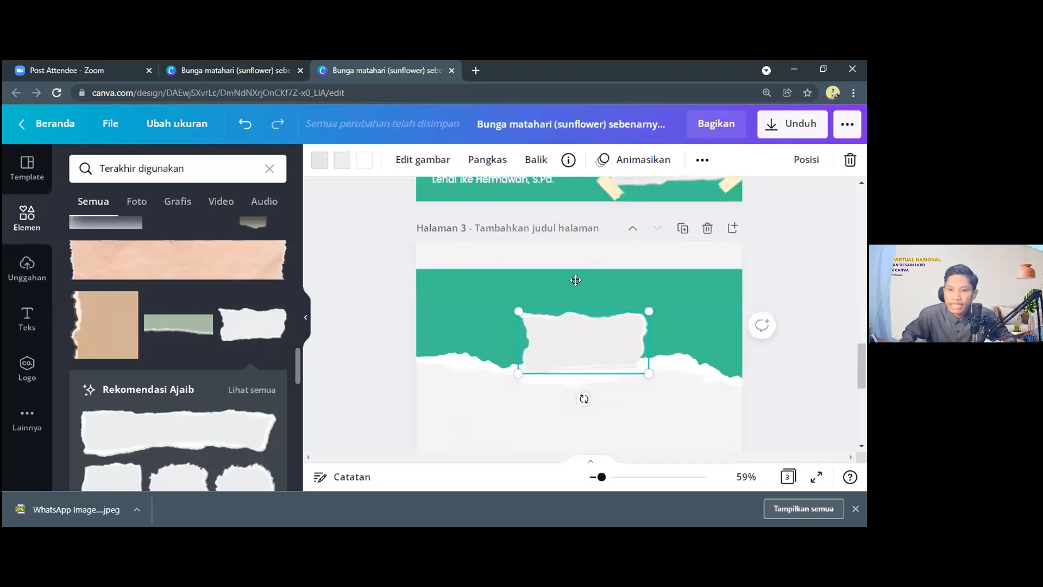
{"action": "left_click_drag", "start_coordinate": [577, 332], "coordinate": [572, 280]}
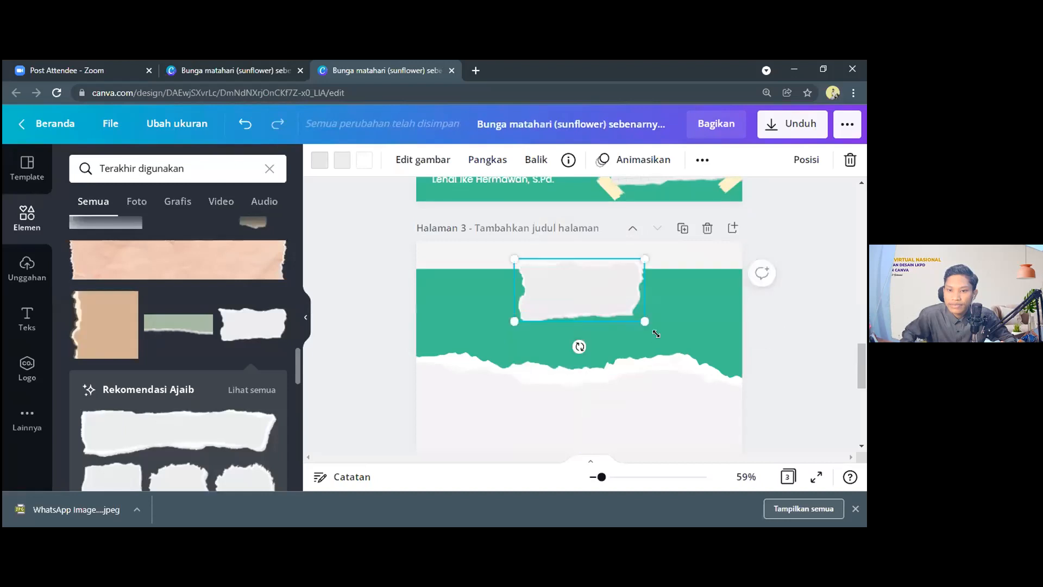
{"action": "left_click_drag", "start_coordinate": [668, 344], "coordinate": [706, 361]}
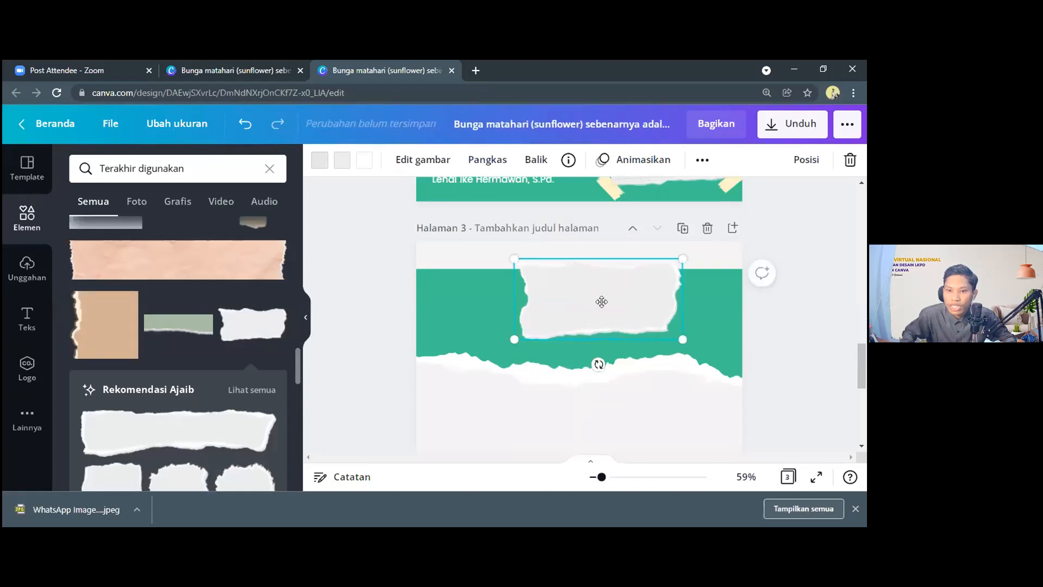
{"action": "left_click_drag", "start_coordinate": [601, 294], "coordinate": [575, 297]}
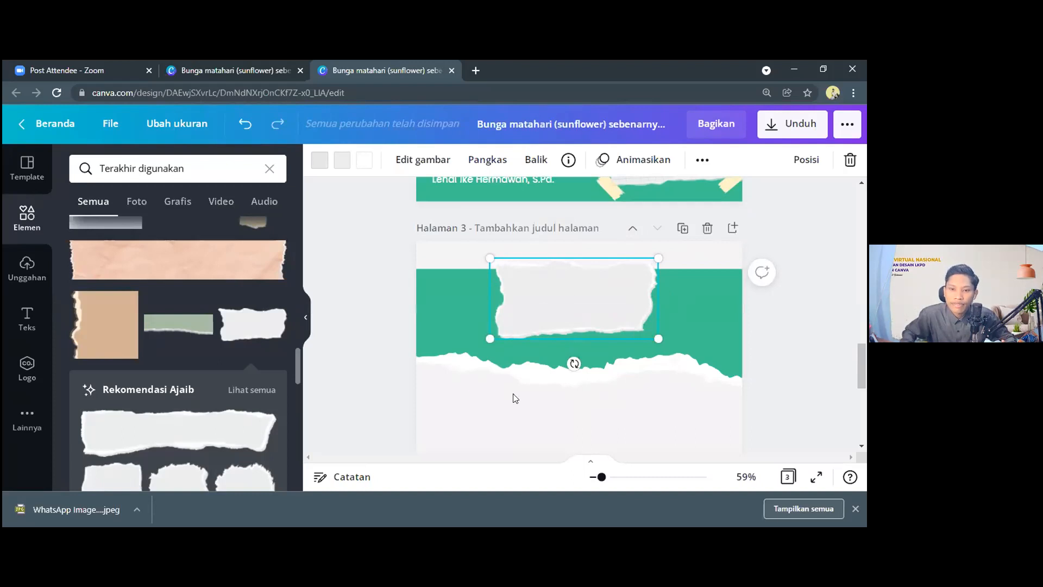
{"action": "left_click", "coordinate": [442, 258]}
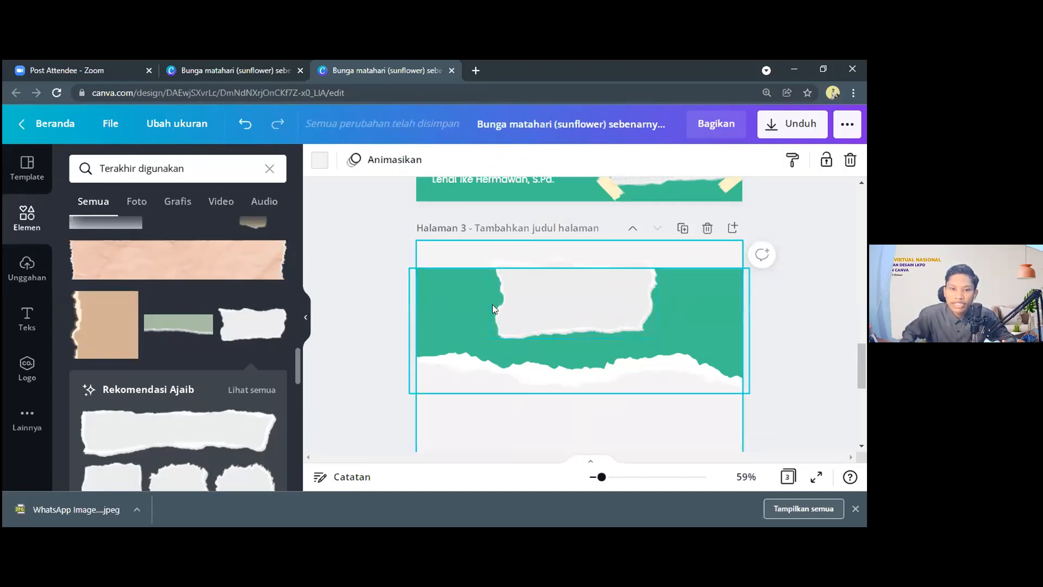
Step: Add a subheading text box to page 3, place it on the white torn-paper piece, and open its text for editing
{"action": "scroll", "coordinate": [467, 321], "scroll_direction": "up", "scroll_amount": 1}
{"action": "scroll", "coordinate": [478, 316], "scroll_direction": "down", "scroll_amount": 1}
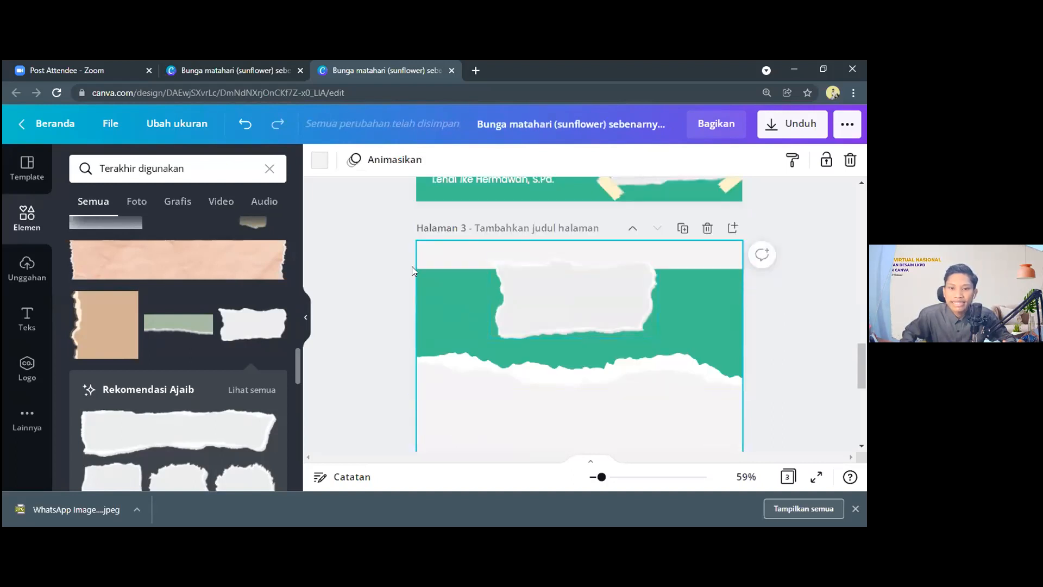
{"action": "left_click", "coordinate": [329, 264]}
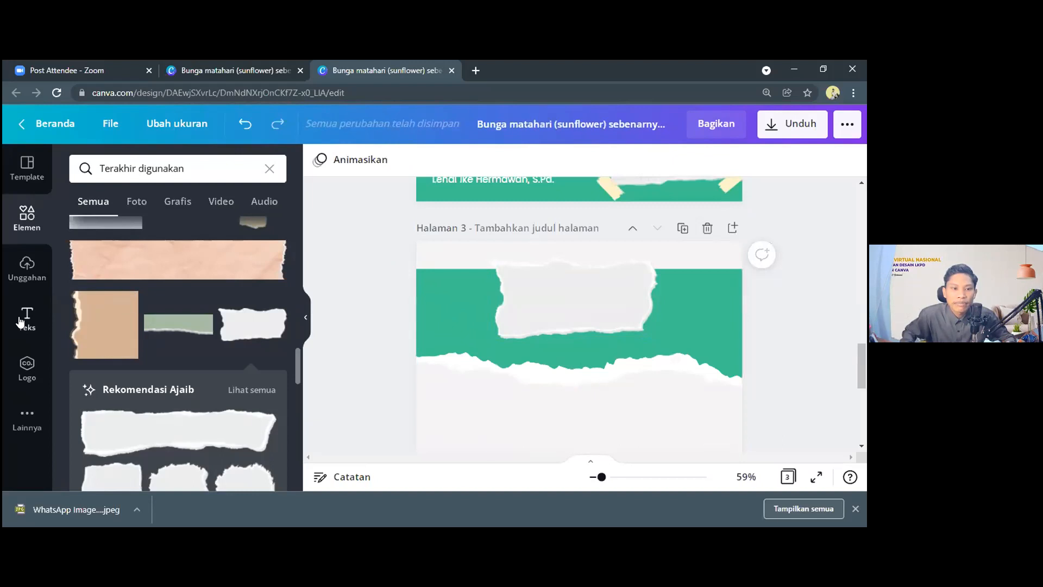
{"action": "left_click", "coordinate": [21, 322]}
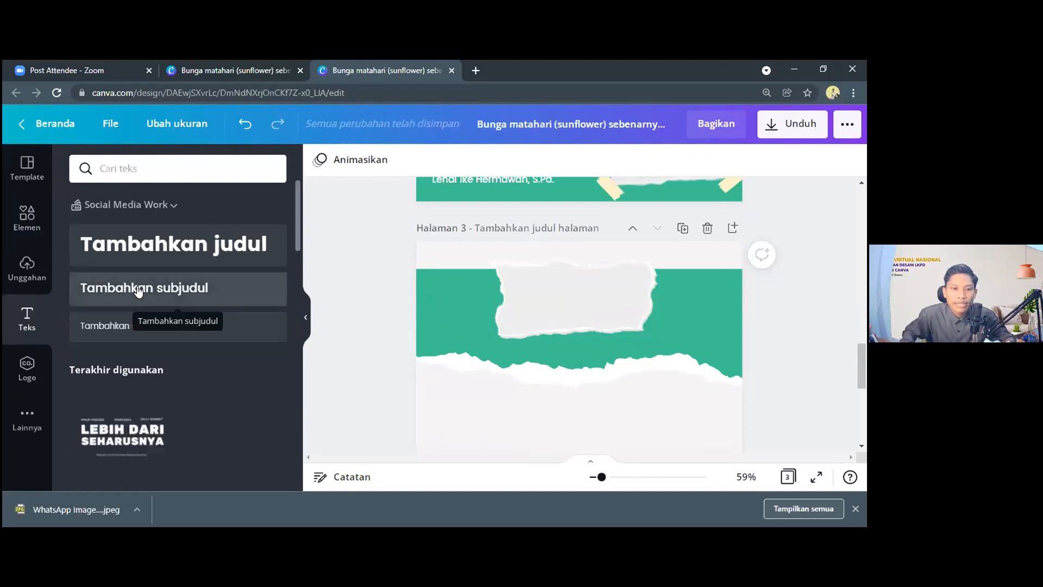
{"action": "left_click", "coordinate": [139, 291]}
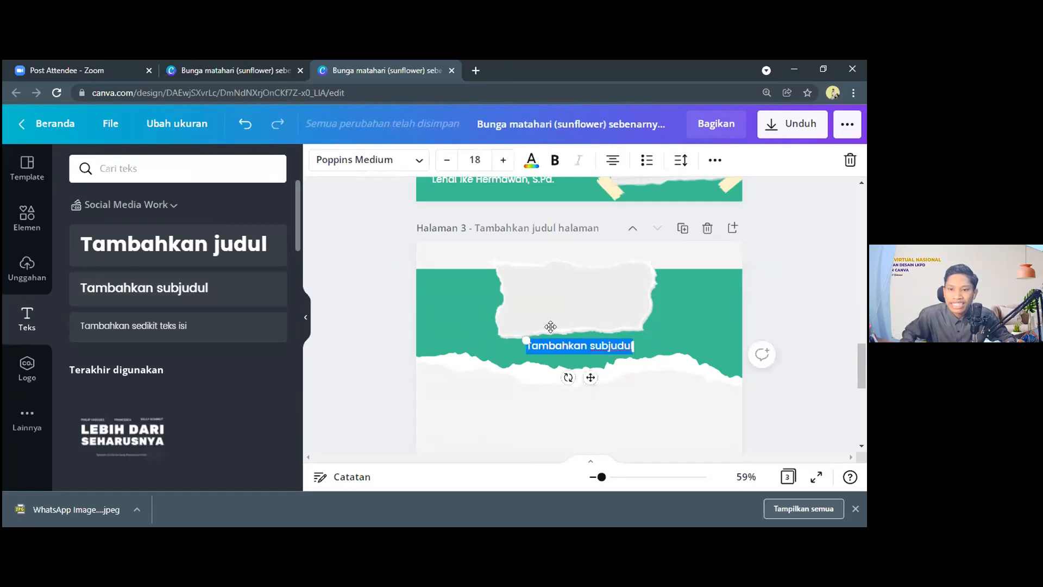
{"action": "left_click_drag", "start_coordinate": [546, 346], "coordinate": [549, 294]}
{"action": "left_click", "coordinate": [549, 294]}
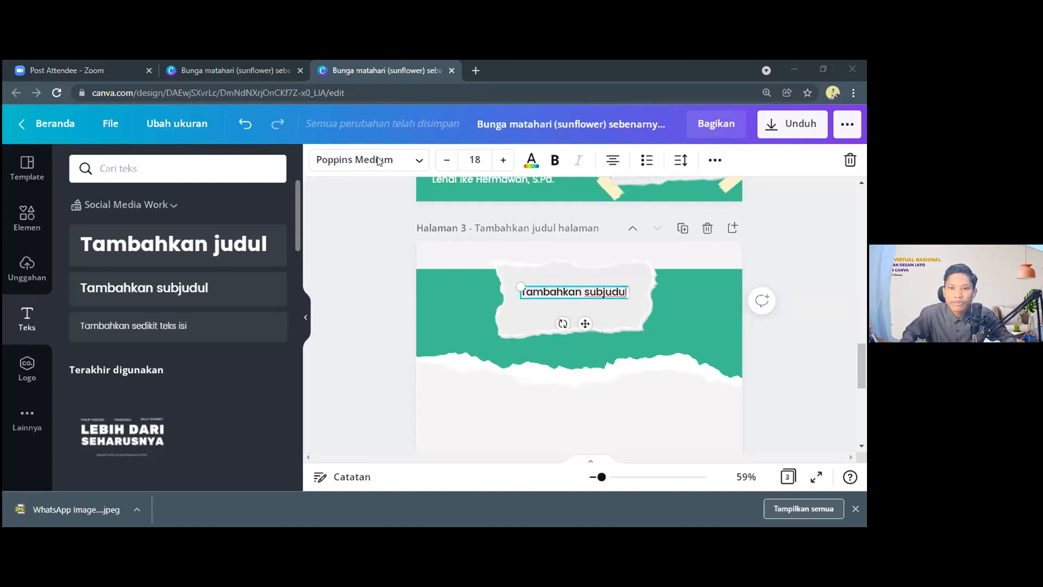
Step: Switch to the isi lkpd.docx document in Word and review its identity box, student instructions, competency table and learning objectives
{"action": "key", "text": "alt+Tab"}
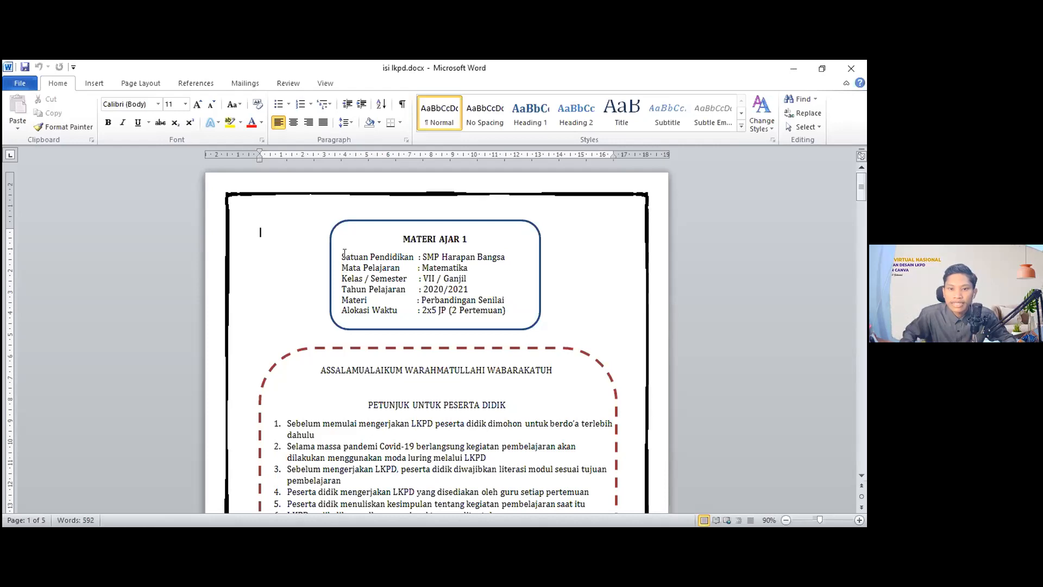
{"action": "left_click_drag", "start_coordinate": [342, 258], "coordinate": [502, 311]}
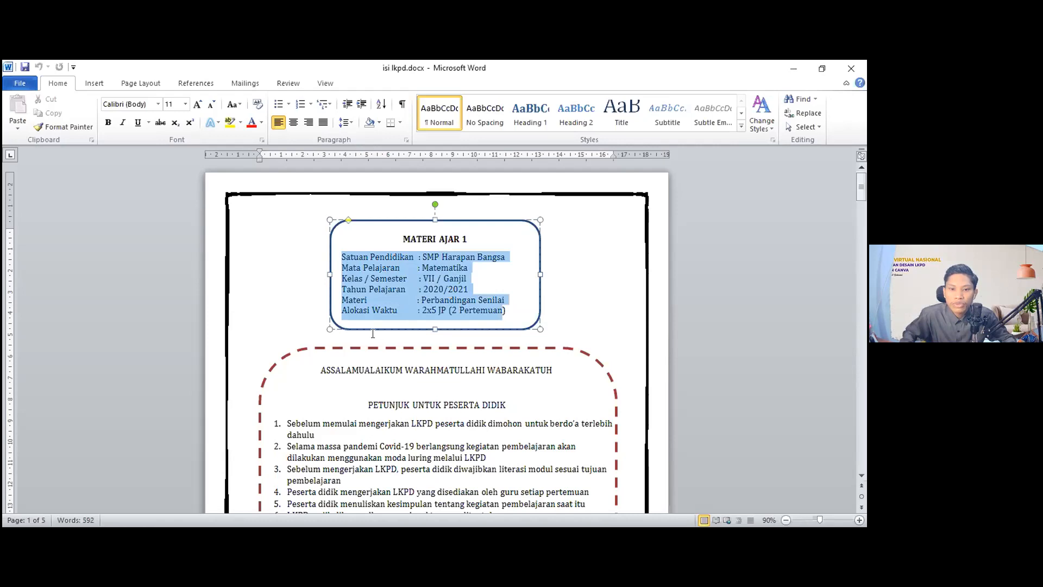
{"action": "scroll", "coordinate": [380, 337], "scroll_direction": "down", "scroll_amount": 4}
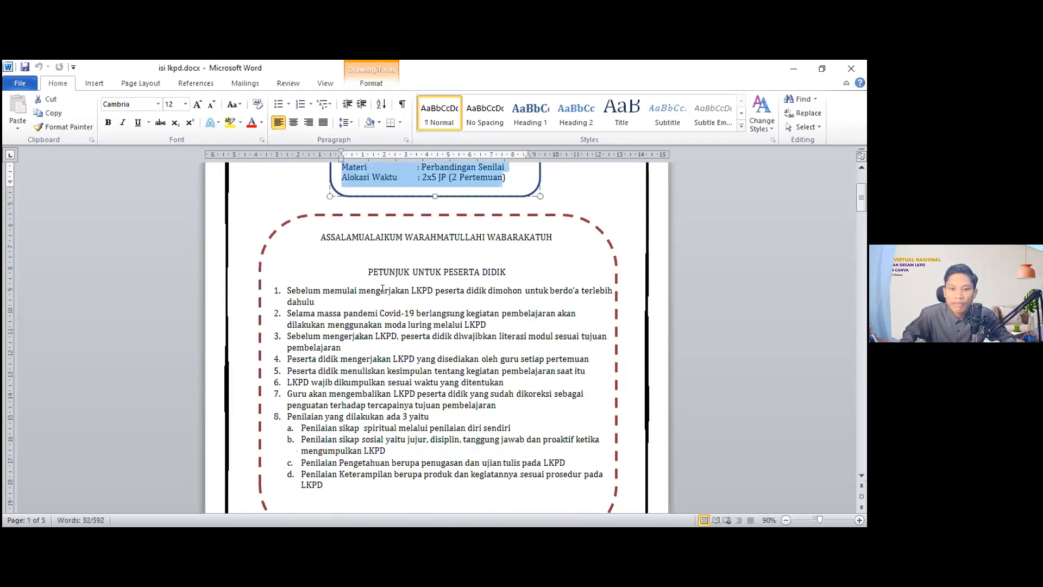
{"action": "scroll", "coordinate": [382, 290], "scroll_direction": "down", "scroll_amount": 9}
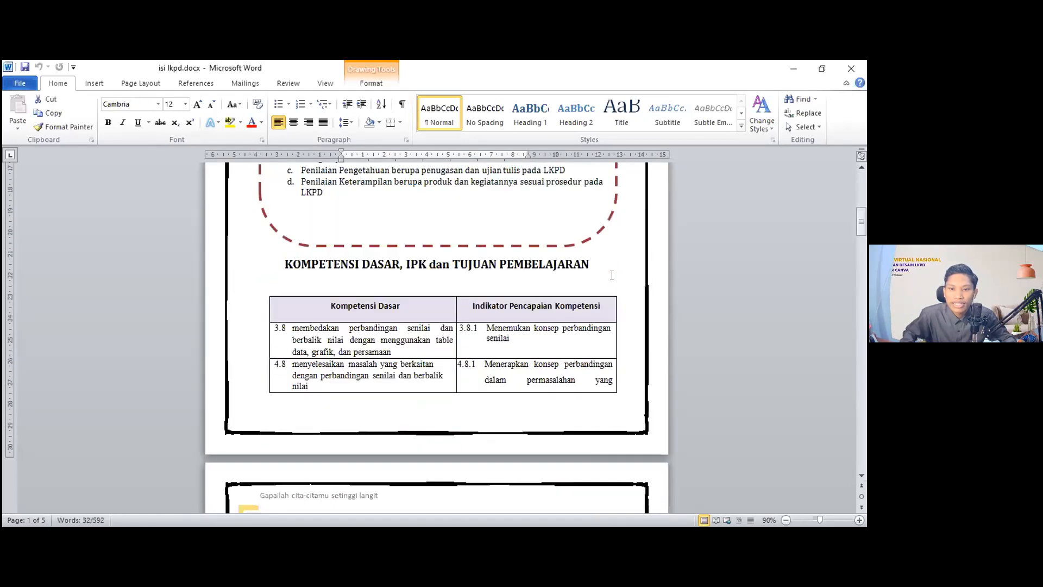
{"action": "scroll", "coordinate": [540, 251], "scroll_direction": "down", "scroll_amount": 6}
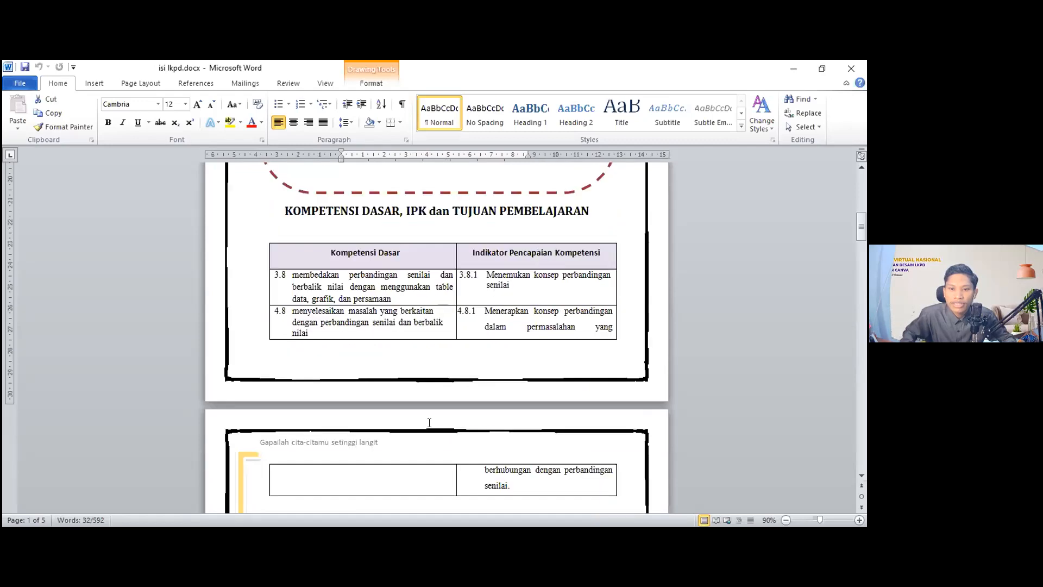
{"action": "scroll", "coordinate": [468, 374], "scroll_direction": "down", "scroll_amount": 2}
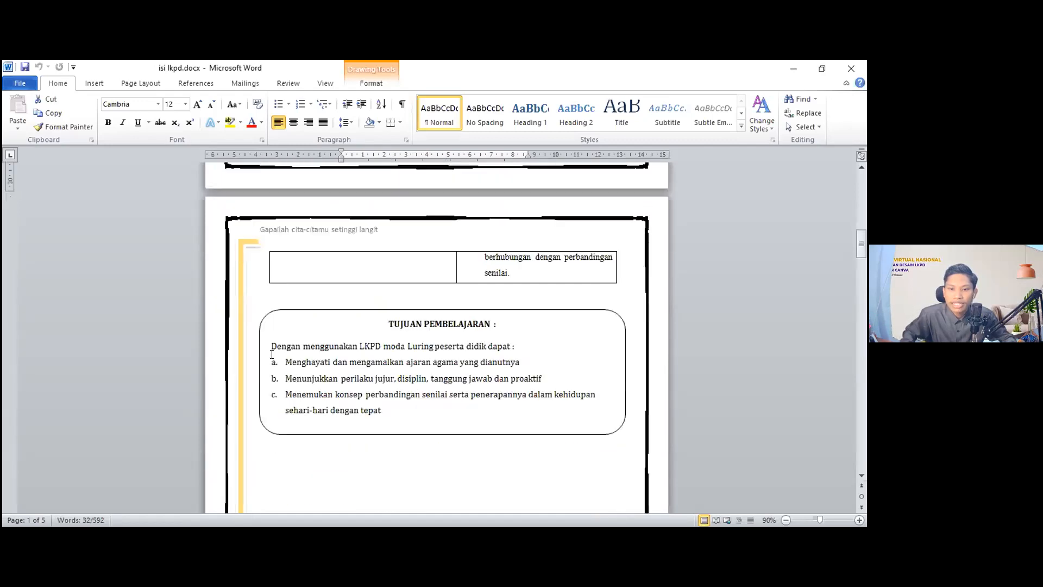
{"action": "scroll", "coordinate": [409, 326], "scroll_direction": "up", "scroll_amount": 4}
{"action": "scroll", "coordinate": [408, 321], "scroll_direction": "up", "scroll_amount": 2}
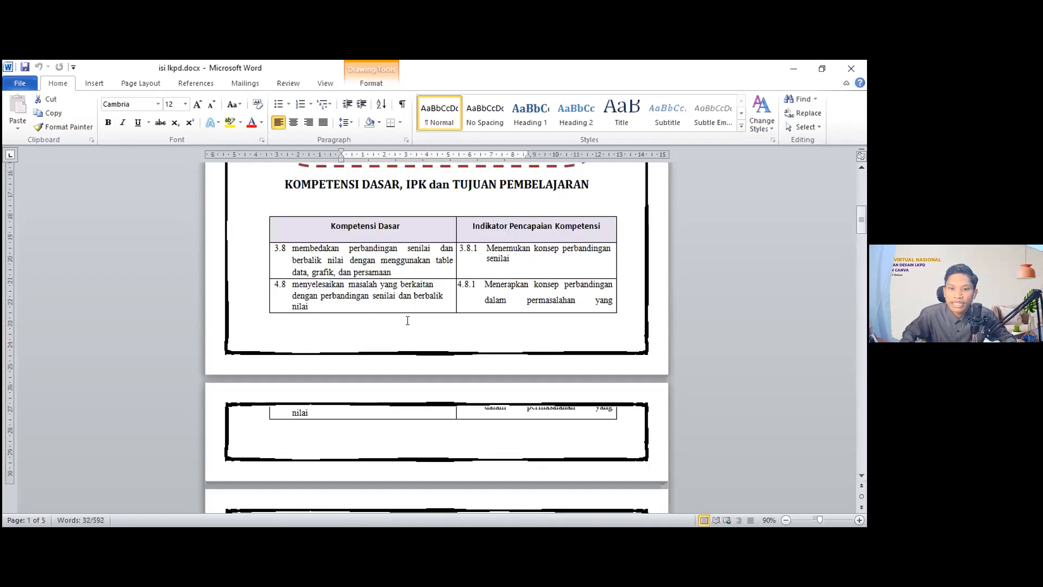
{"action": "scroll", "coordinate": [426, 334], "scroll_direction": "down", "scroll_amount": 2}
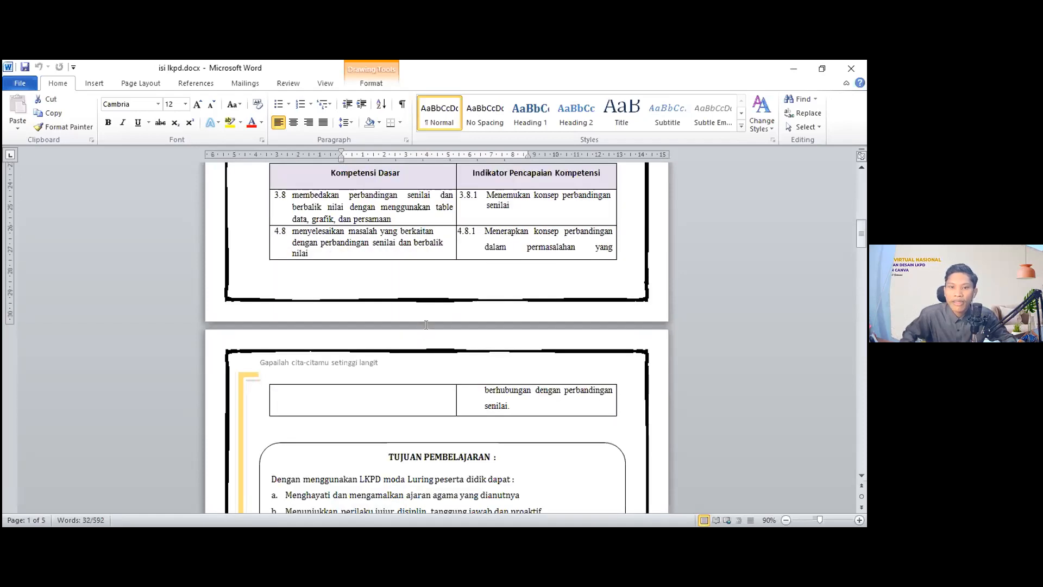
{"action": "scroll", "coordinate": [435, 310], "scroll_direction": "up", "scroll_amount": 10}
{"action": "scroll", "coordinate": [442, 291], "scroll_direction": "up", "scroll_amount": 4}
Step: Copy the lesson identity lines from Satuan Pendidikan through Alokasi Waktu in the MATERI AJAR 1 box
{"action": "left_click", "coordinate": [503, 310]}
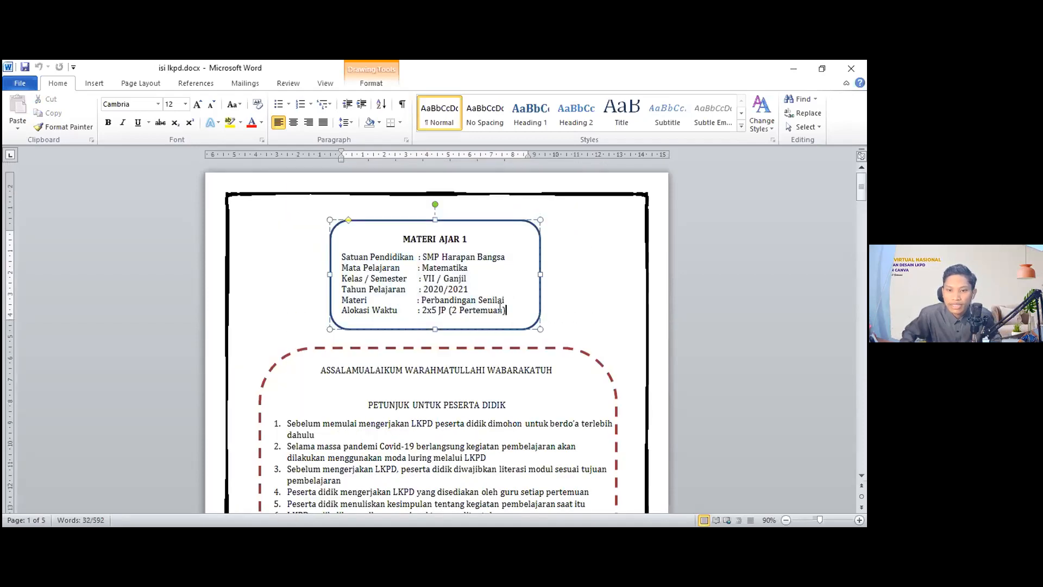
{"action": "left_click_drag", "start_coordinate": [415, 274], "coordinate": [349, 256]}
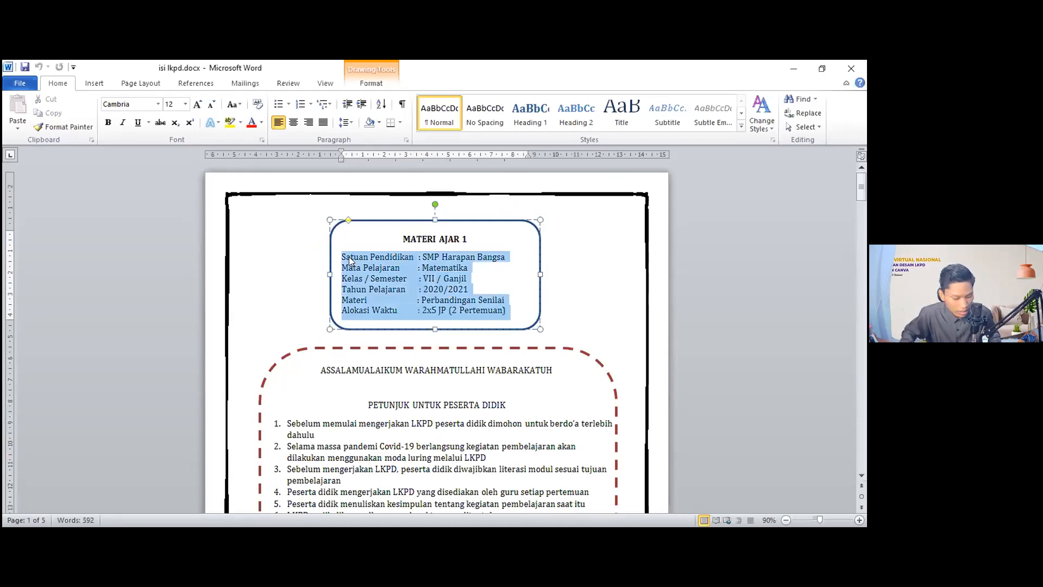
{"action": "key", "text": "ctrl+c"}
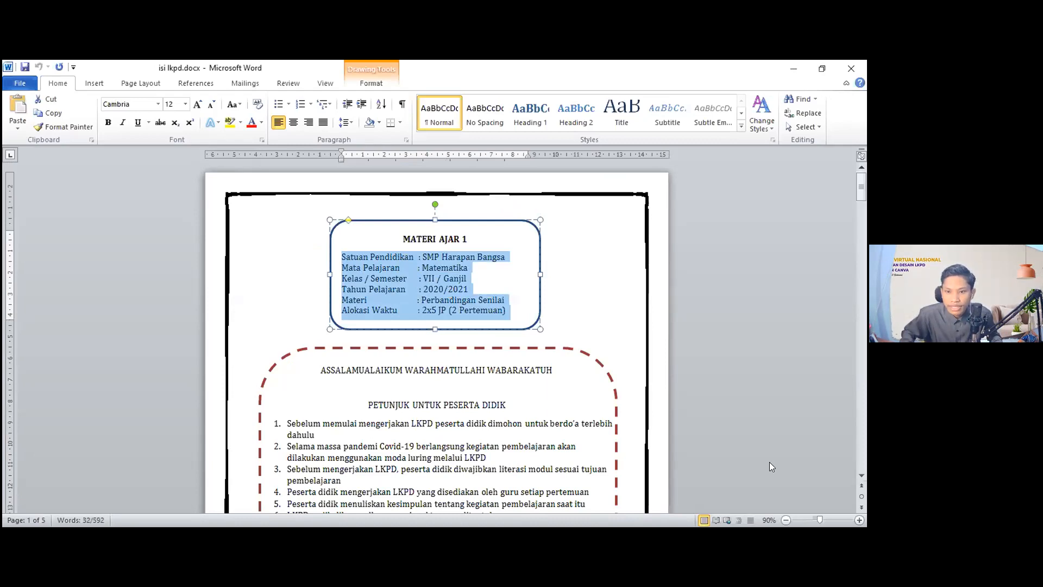
Step: Switch back to Canva and replace the subheading placeholder on page 3 with the copied lesson identity lines
{"action": "key", "text": "alt+Tab"}
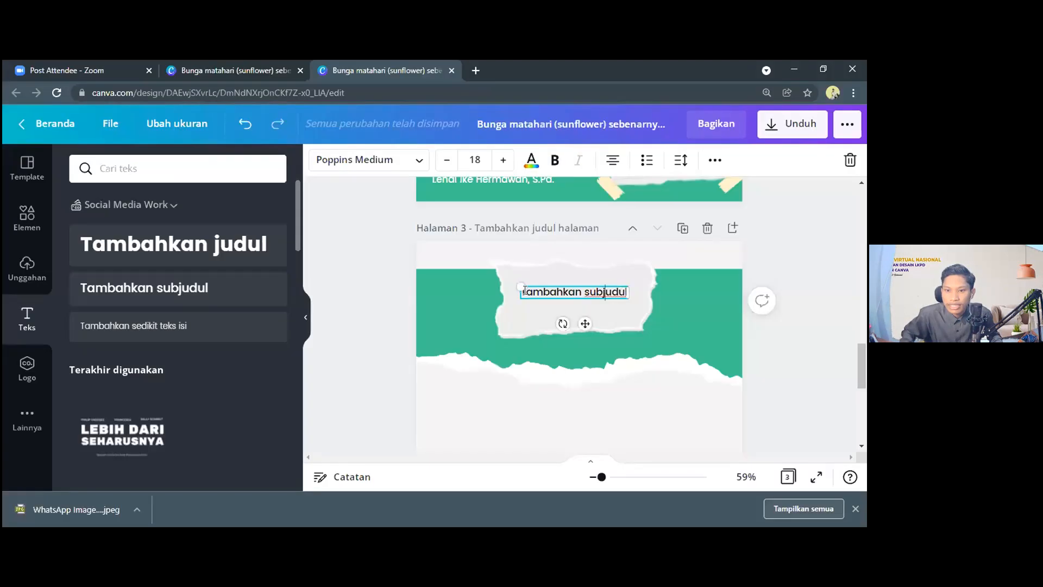
{"action": "left_click_drag", "start_coordinate": [523, 290], "coordinate": [652, 303]}
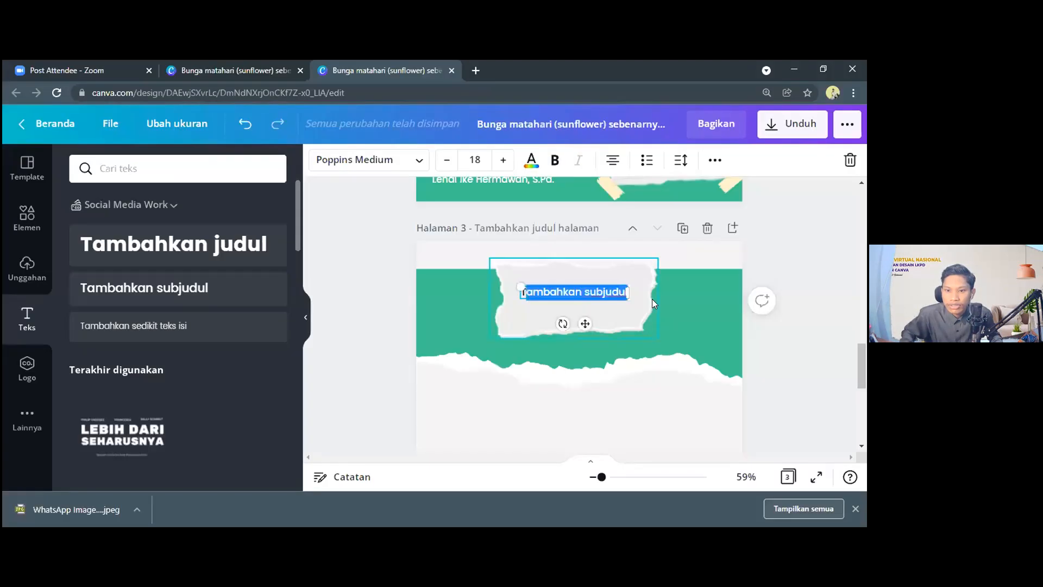
{"action": "key", "text": "BackSpace"}
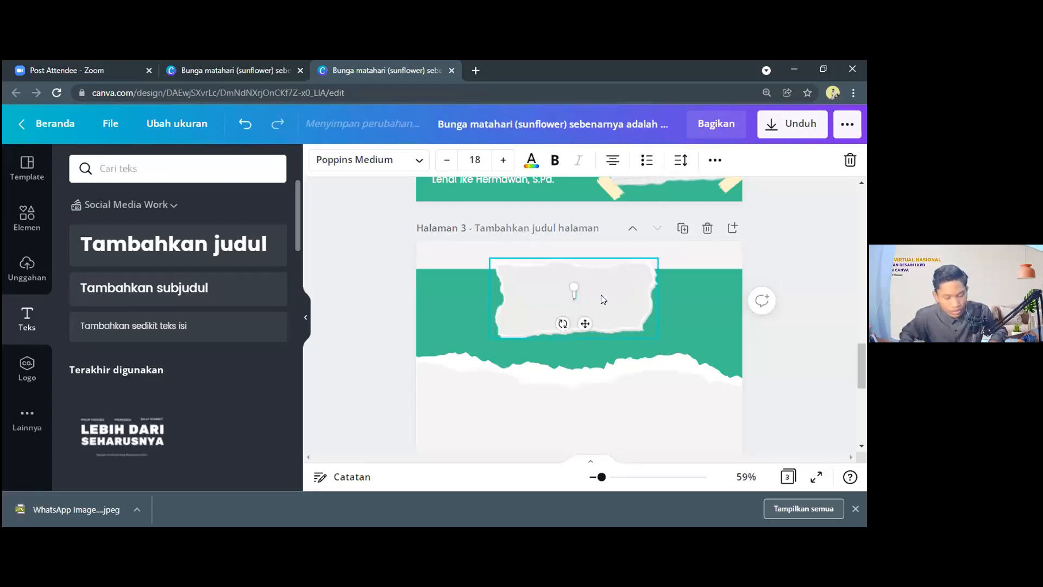
{"action": "key", "text": "ctrl+v"}
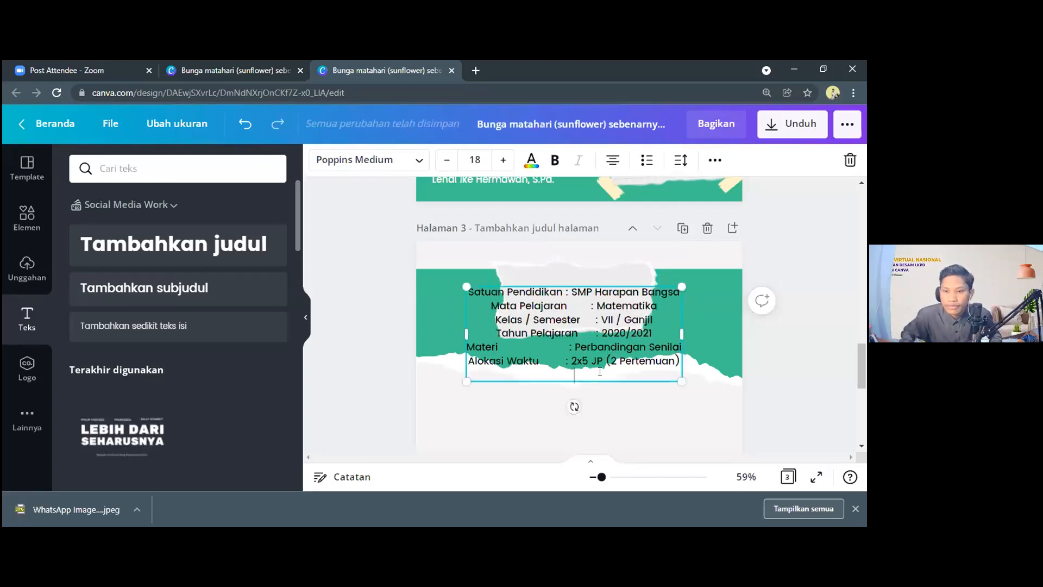
{"action": "left_click", "coordinate": [486, 303]}
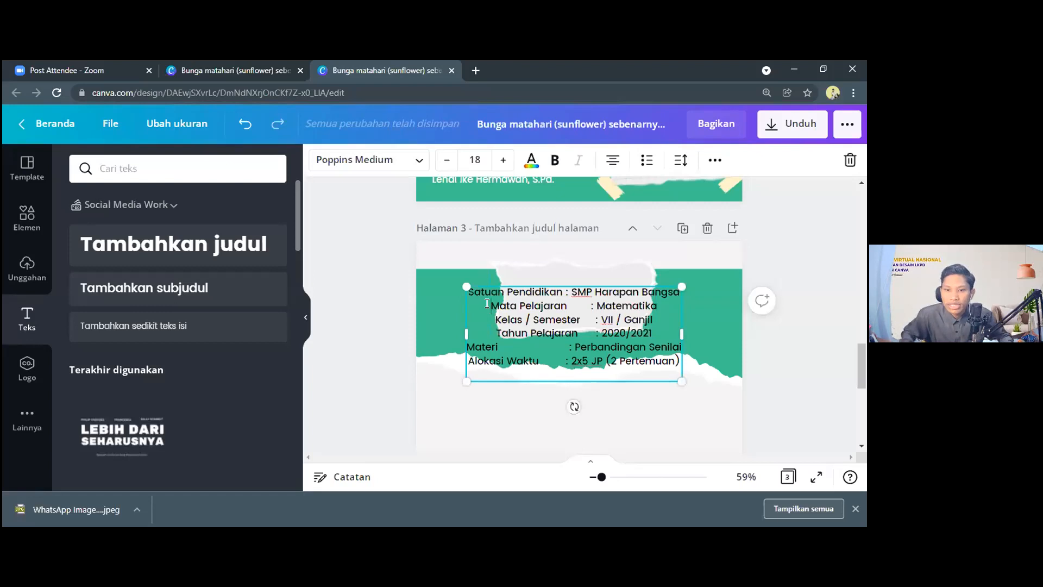
{"action": "key", "text": "BackSpace"}
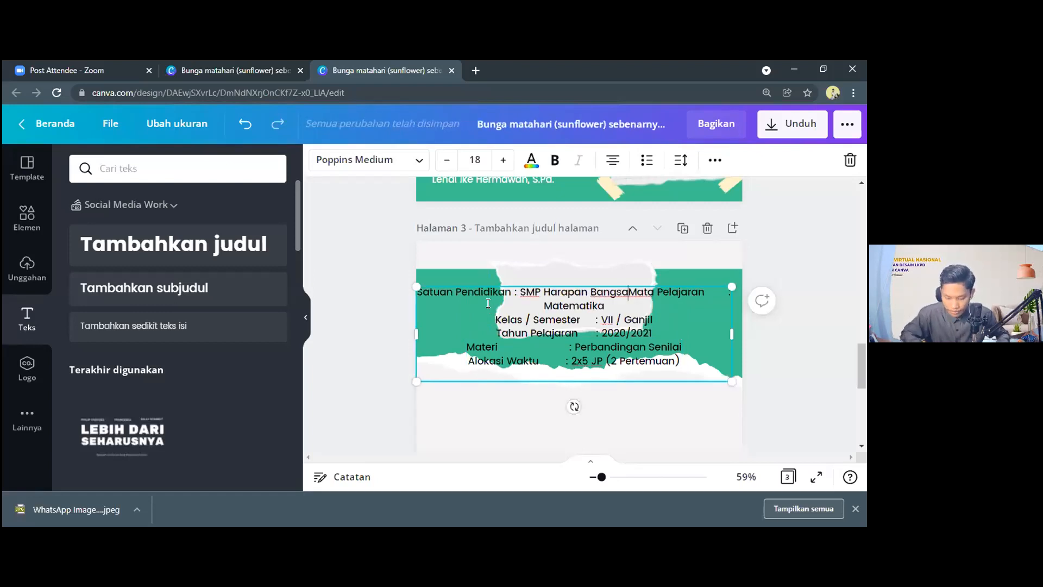
{"action": "key", "text": "Return"}
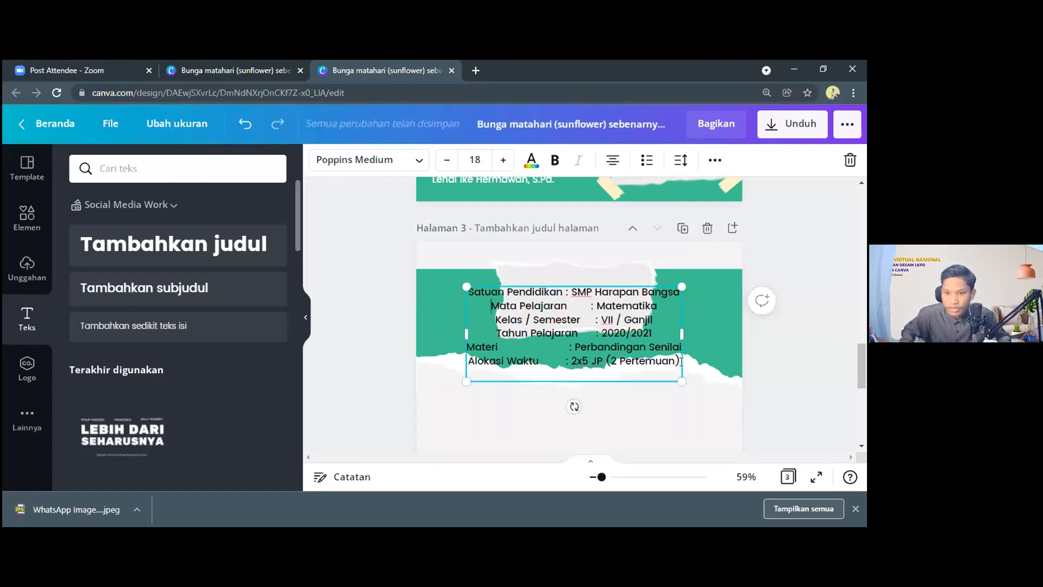
Step: Left-align all the lesson identity text and scale its text box down to font size 10,5 to fit the white torn-paper piece
{"action": "left_click_drag", "start_coordinate": [677, 363], "coordinate": [459, 297]}
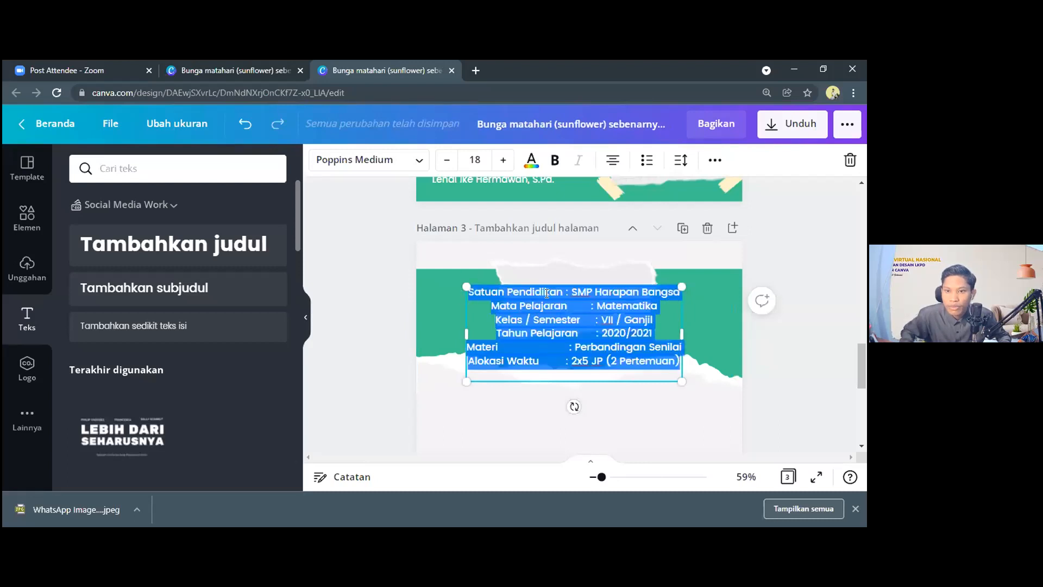
{"action": "left_click", "coordinate": [612, 160]}
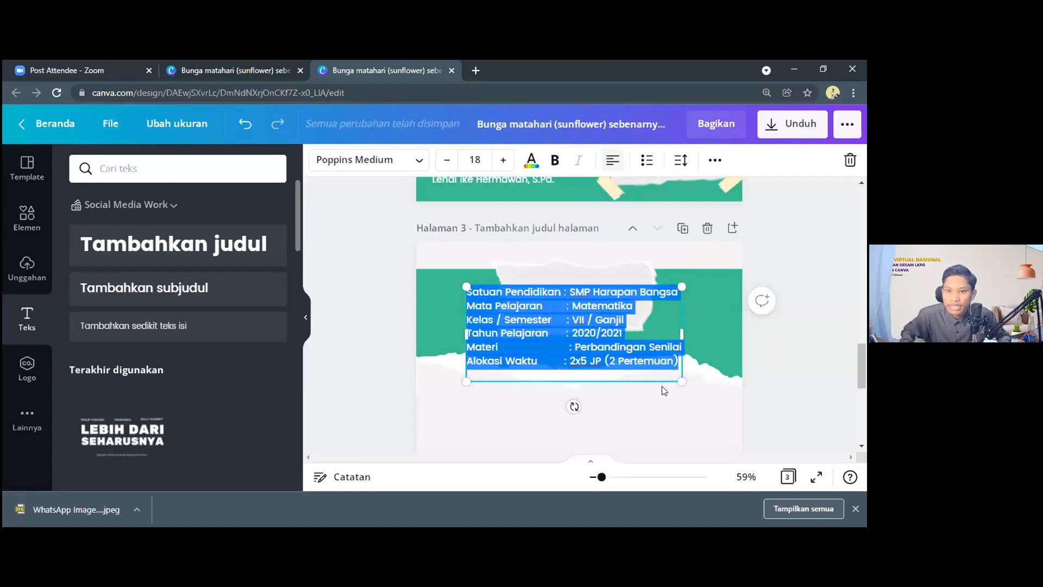
{"action": "left_click_drag", "start_coordinate": [682, 382], "coordinate": [590, 318]}
{"action": "left_click", "coordinate": [668, 332]}
{"action": "scroll", "coordinate": [635, 348], "scroll_direction": "up", "scroll_amount": 1}
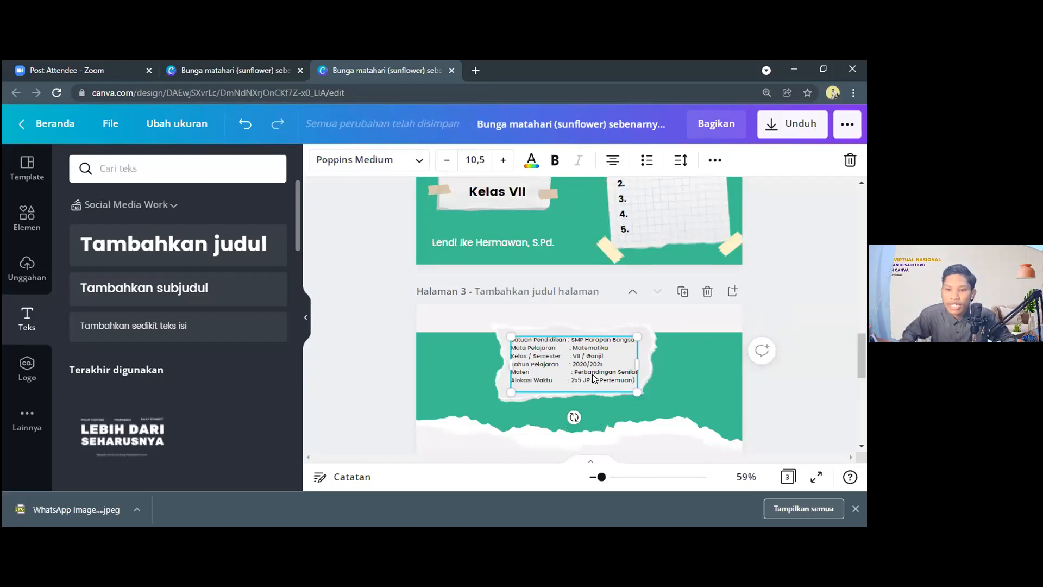
Step: Center the lesson identity text horizontally and vertically on the white torn-paper piece, and leave it deselected
{"action": "left_click_drag", "start_coordinate": [582, 390], "coordinate": [588, 364]}
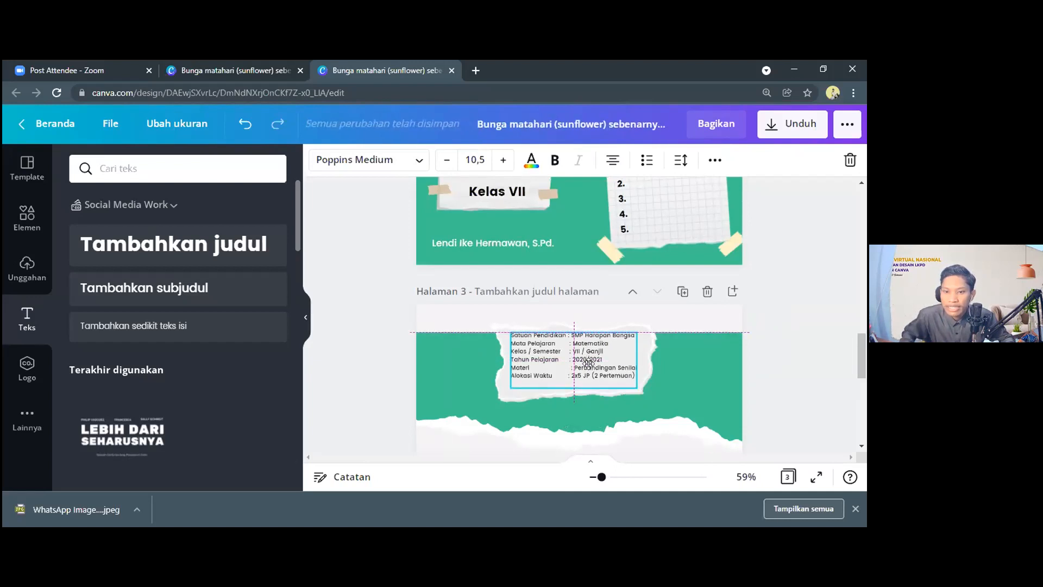
{"action": "left_click_drag", "start_coordinate": [589, 364], "coordinate": [588, 365]}
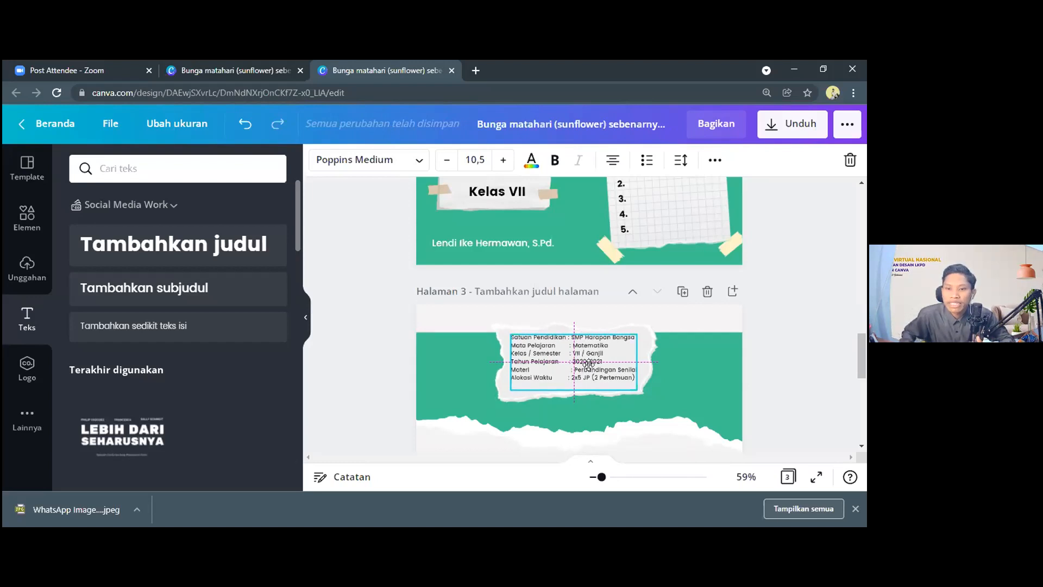
{"action": "left_click_drag", "start_coordinate": [588, 365], "coordinate": [589, 365]}
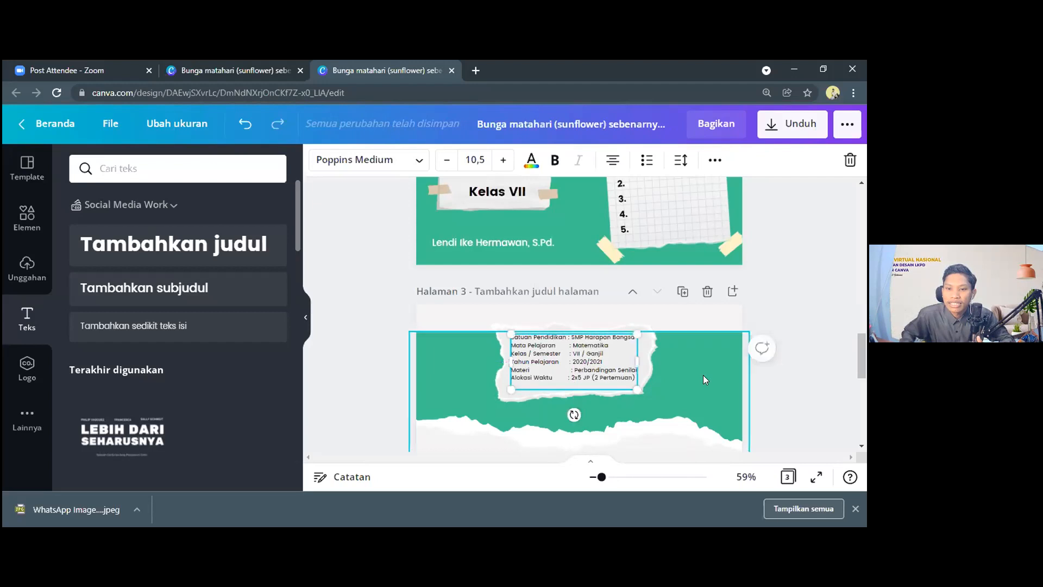
{"action": "left_click", "coordinate": [515, 360]}
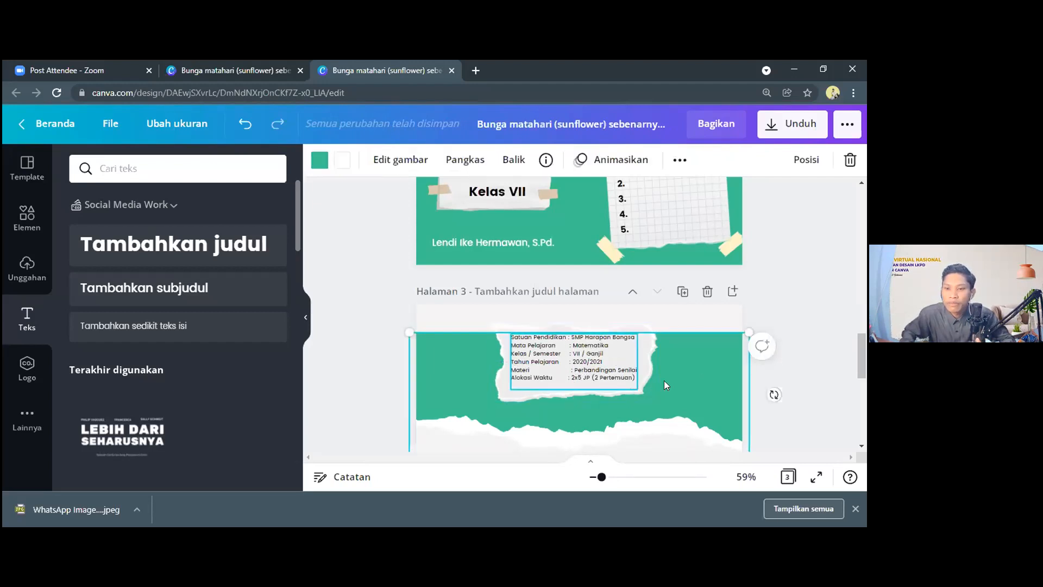
{"action": "scroll", "coordinate": [665, 344], "scroll_direction": "up", "scroll_amount": 1}
{"action": "scroll", "coordinate": [676, 382], "scroll_direction": "down", "scroll_amount": 2}
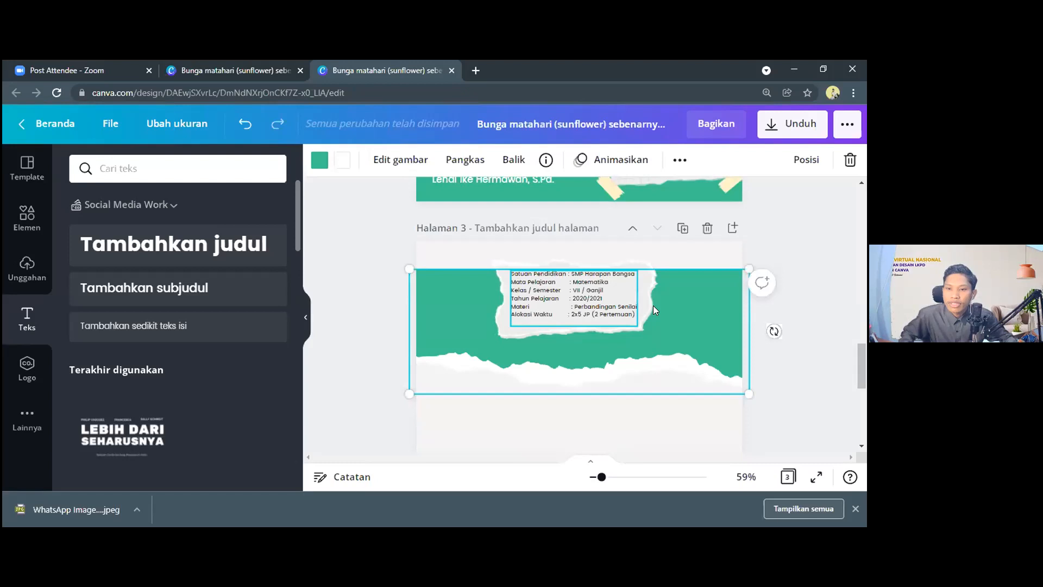
{"action": "left_click", "coordinate": [592, 431]}
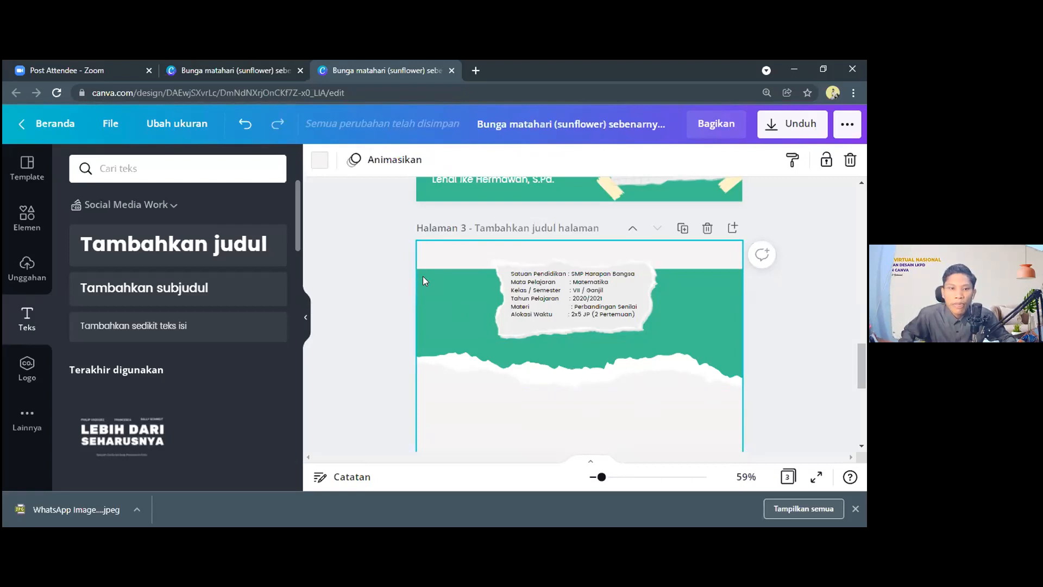
Step: Add a square shape to page 3, stretch it to the page width and move it up over the gap above the green band
{"action": "left_click", "coordinate": [23, 223]}
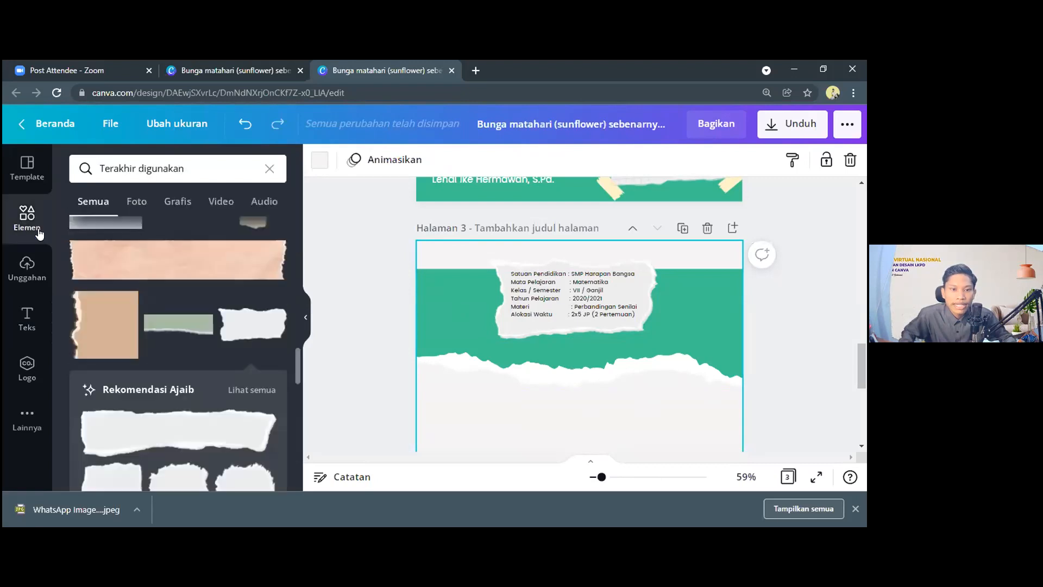
{"action": "left_click", "coordinate": [19, 221]}
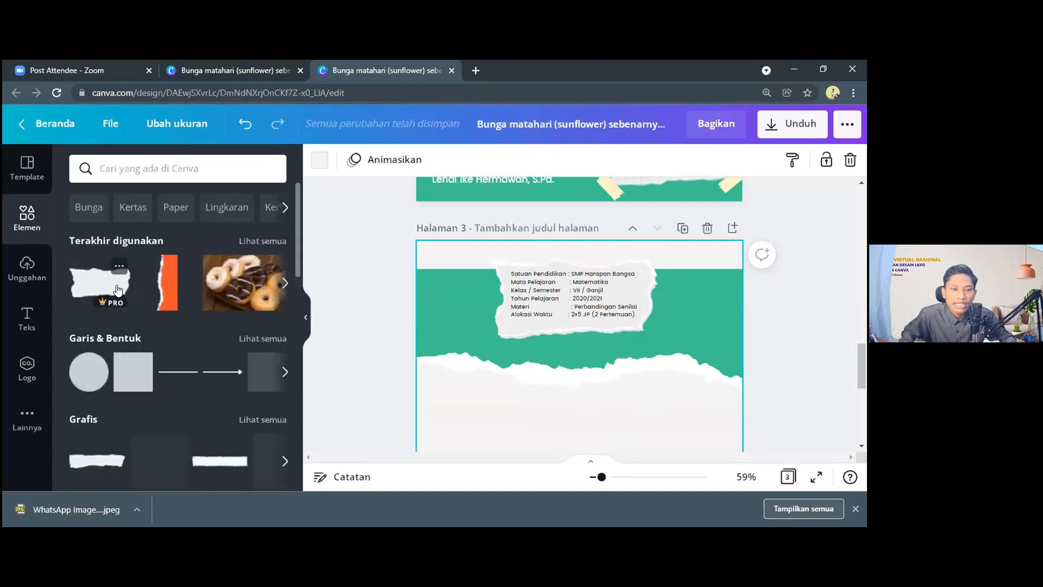
{"action": "scroll", "coordinate": [90, 278], "scroll_direction": "down", "scroll_amount": 1}
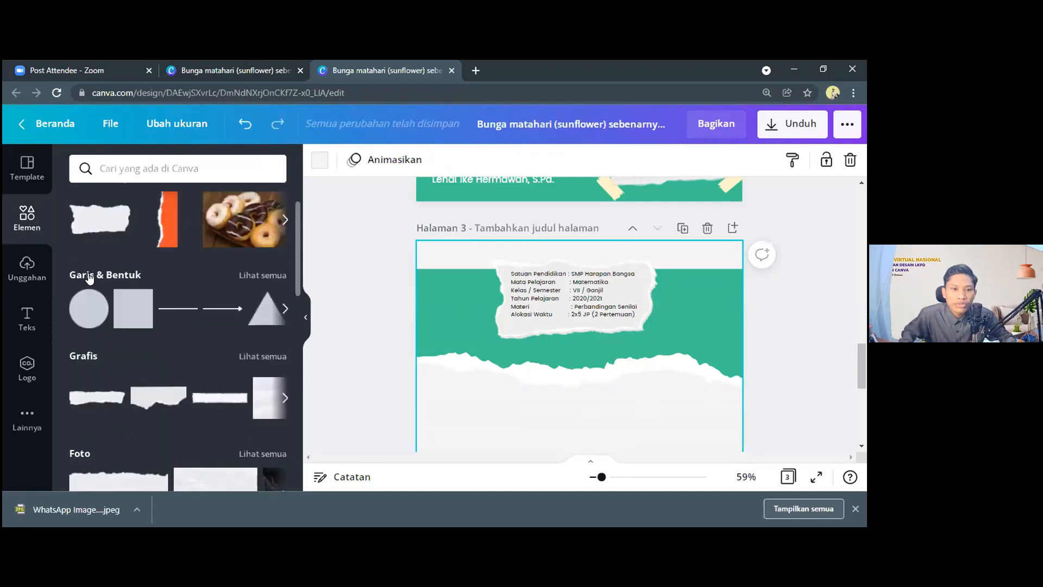
{"action": "left_click", "coordinate": [130, 306]}
{"action": "scroll", "coordinate": [531, 348], "scroll_direction": "down", "scroll_amount": 3}
{"action": "left_click_drag", "start_coordinate": [484, 338], "coordinate": [409, 338]}
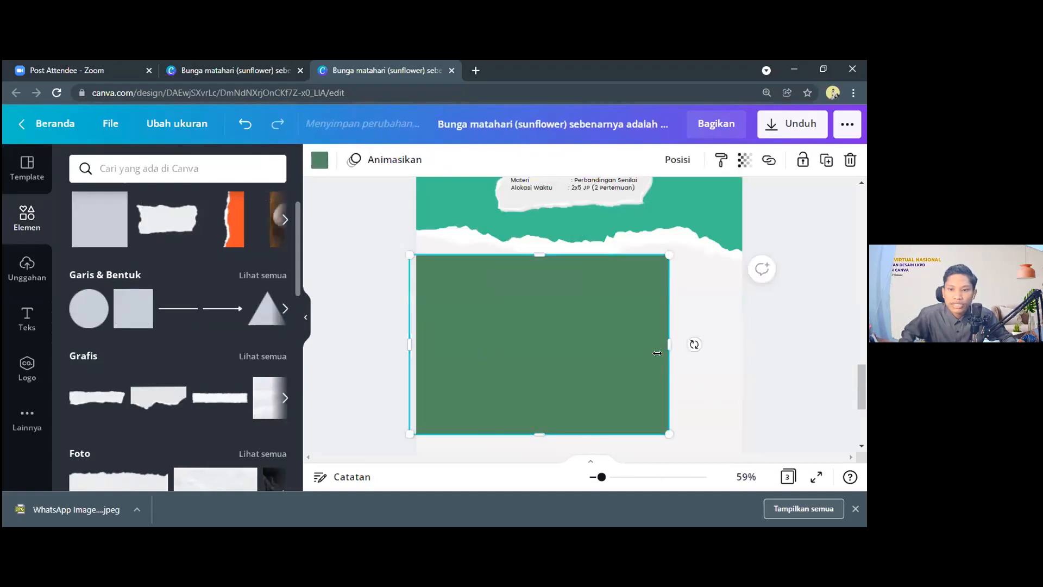
{"action": "scroll", "coordinate": [640, 352], "scroll_direction": "up", "scroll_amount": 3}
{"action": "left_click_drag", "start_coordinate": [628, 415], "coordinate": [627, 185]}
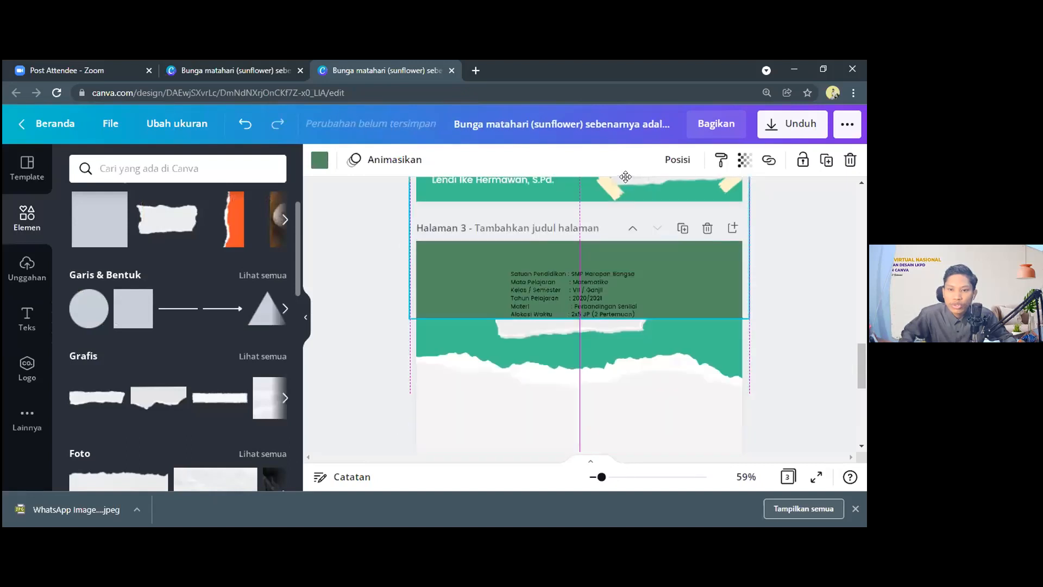
{"action": "left_click_drag", "start_coordinate": [668, 262], "coordinate": [666, 253]}
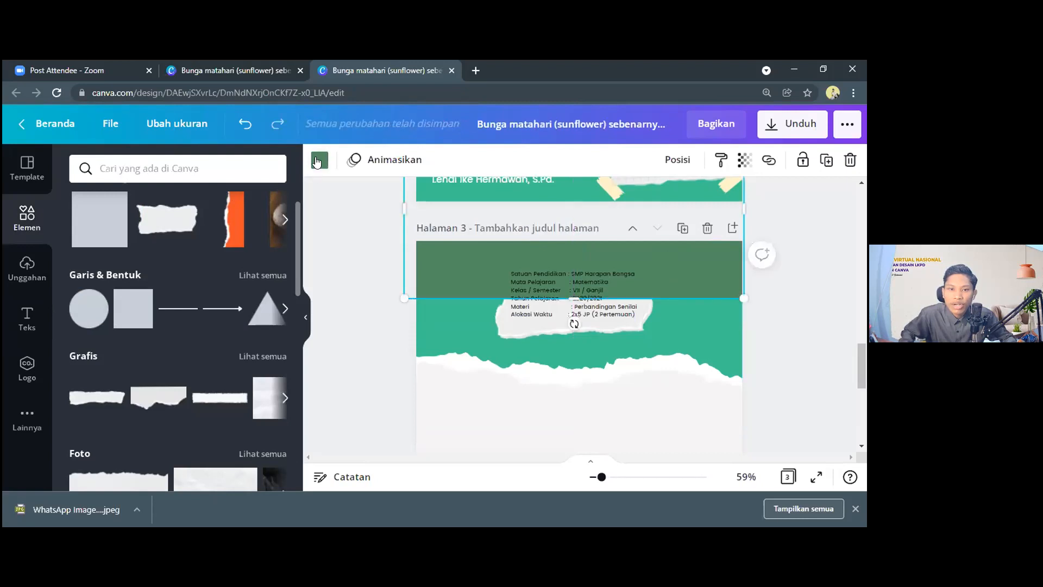
Step: Recolor the square to the document's teal green so it matches the torn-paper band
{"action": "left_click", "coordinate": [319, 161]}
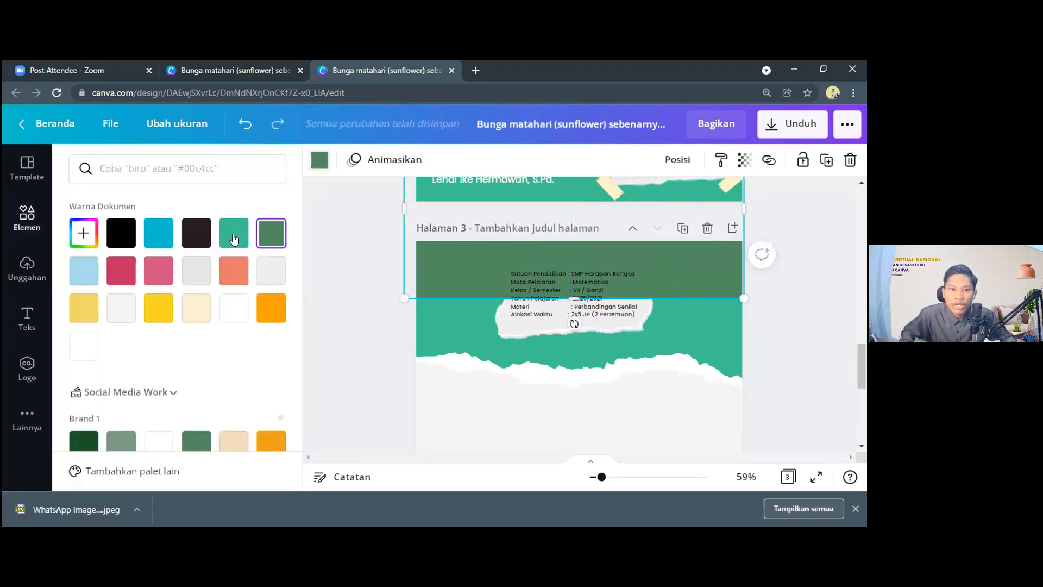
{"action": "left_click", "coordinate": [235, 237]}
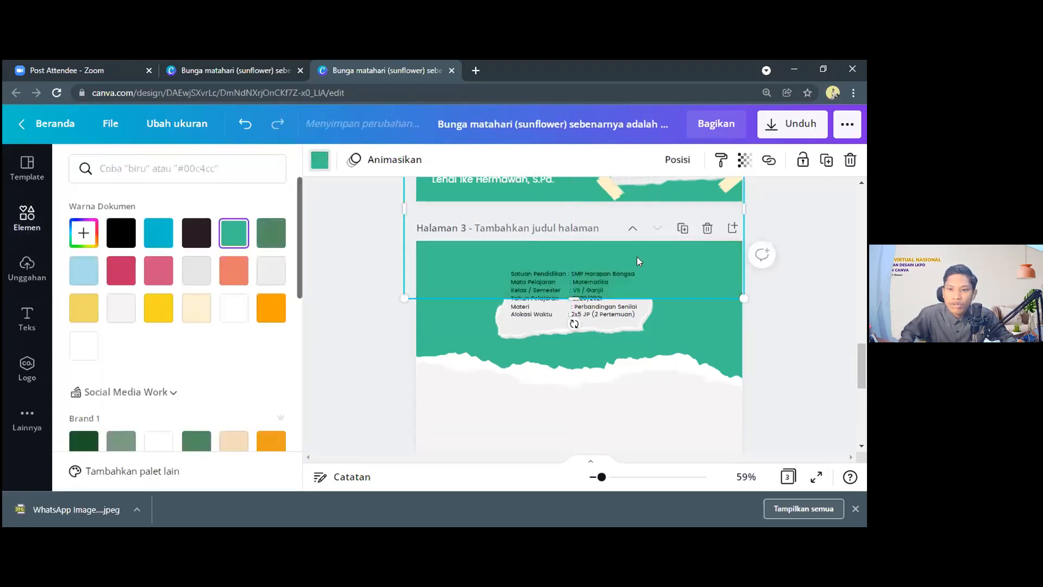
{"action": "left_click", "coordinate": [632, 333]}
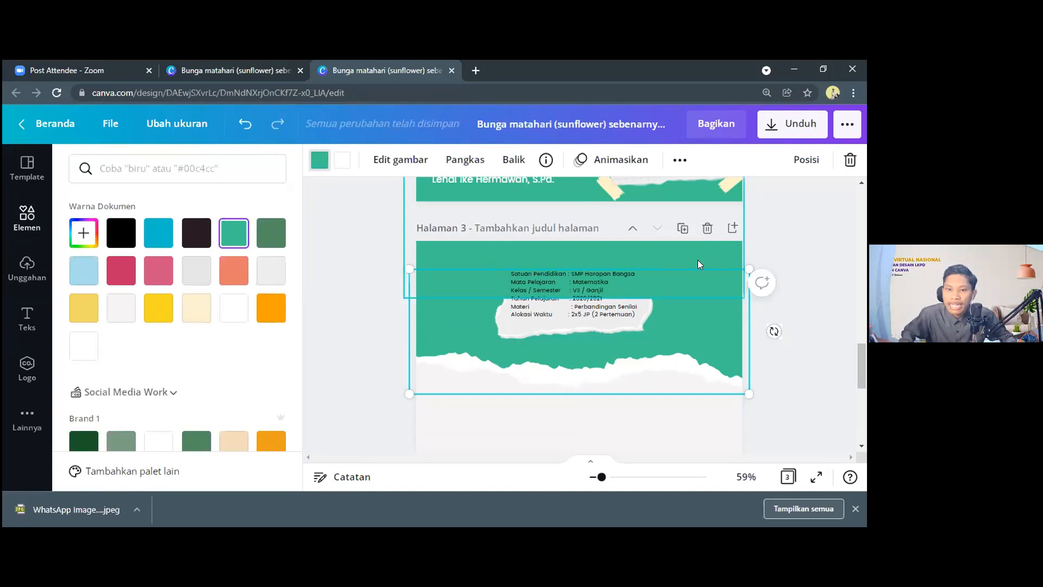
{"action": "left_click", "coordinate": [690, 341]}
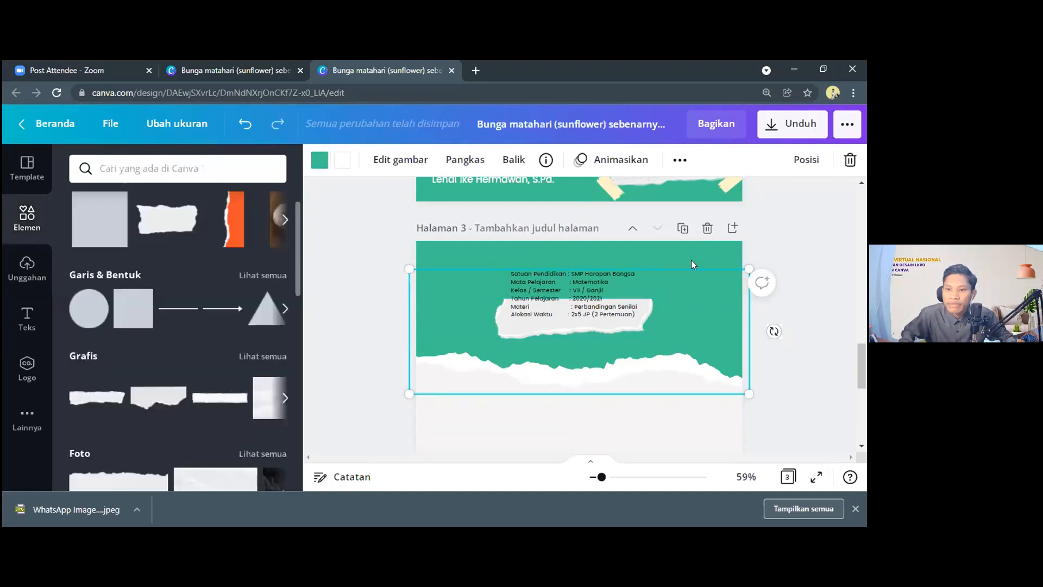
Step: Send the green square backward behind the white torn-paper piece and the lesson identity text
{"action": "left_click", "coordinate": [683, 259]}
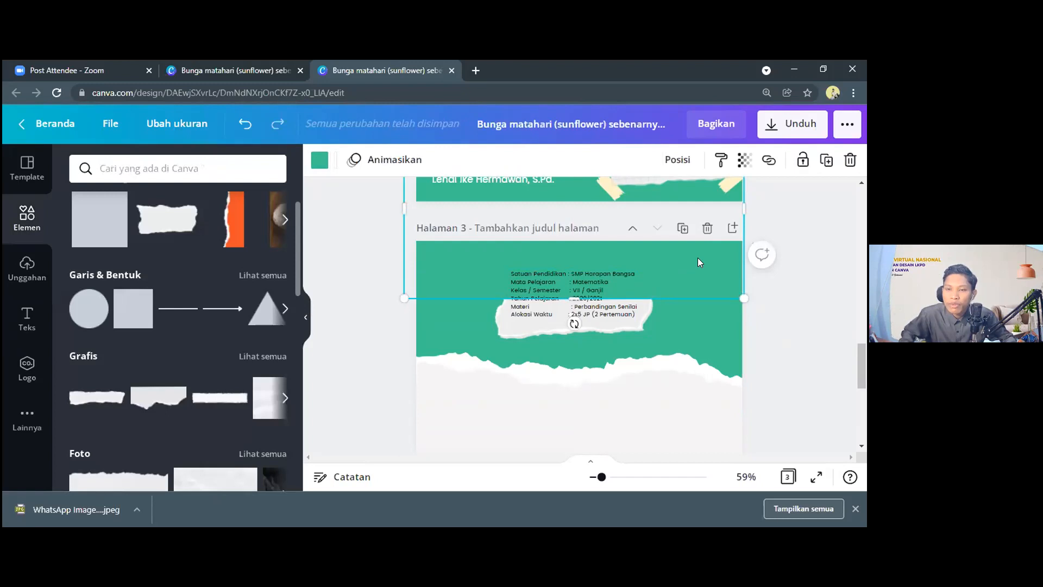
{"action": "left_click", "coordinate": [680, 160]}
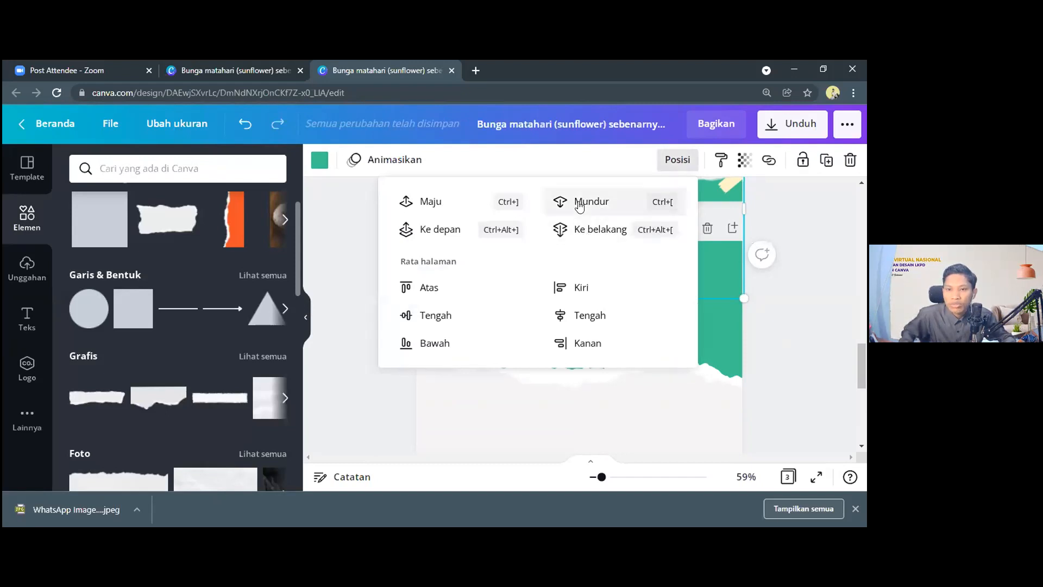
{"action": "left_click", "coordinate": [495, 269]}
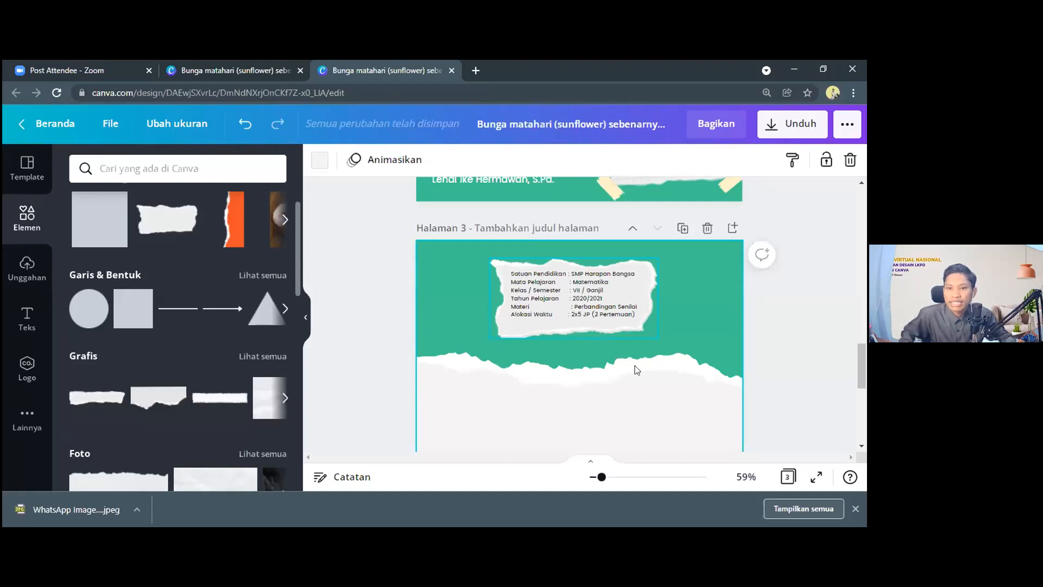
Step: Look over the empty area of page 3 below the torn green band
{"action": "scroll", "coordinate": [642, 373], "scroll_direction": "down", "scroll_amount": 1}
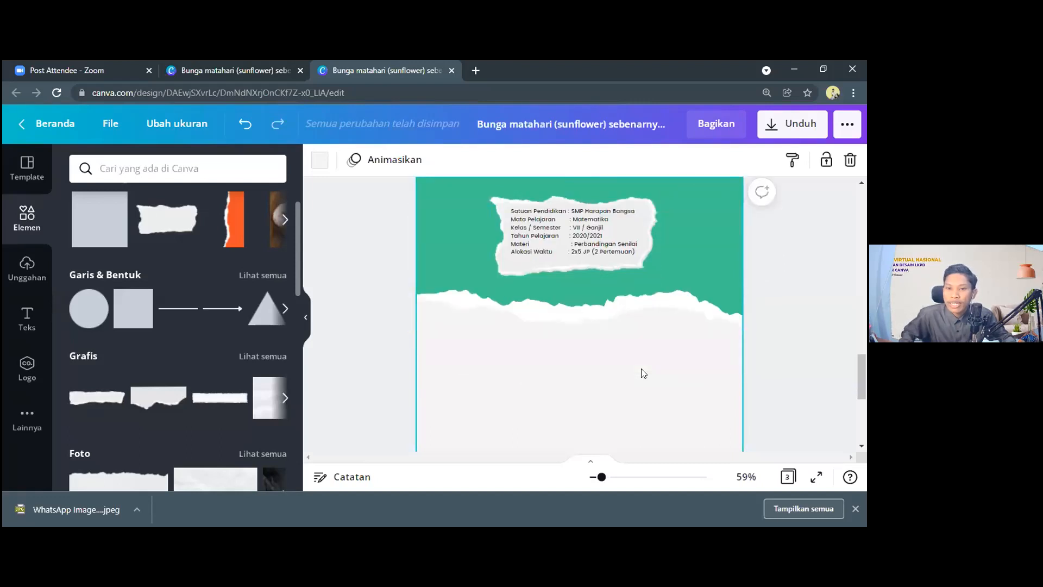
{"action": "scroll", "coordinate": [442, 288], "scroll_direction": "down", "scroll_amount": 1}
{"action": "scroll", "coordinate": [568, 301], "scroll_direction": "down", "scroll_amount": 1}
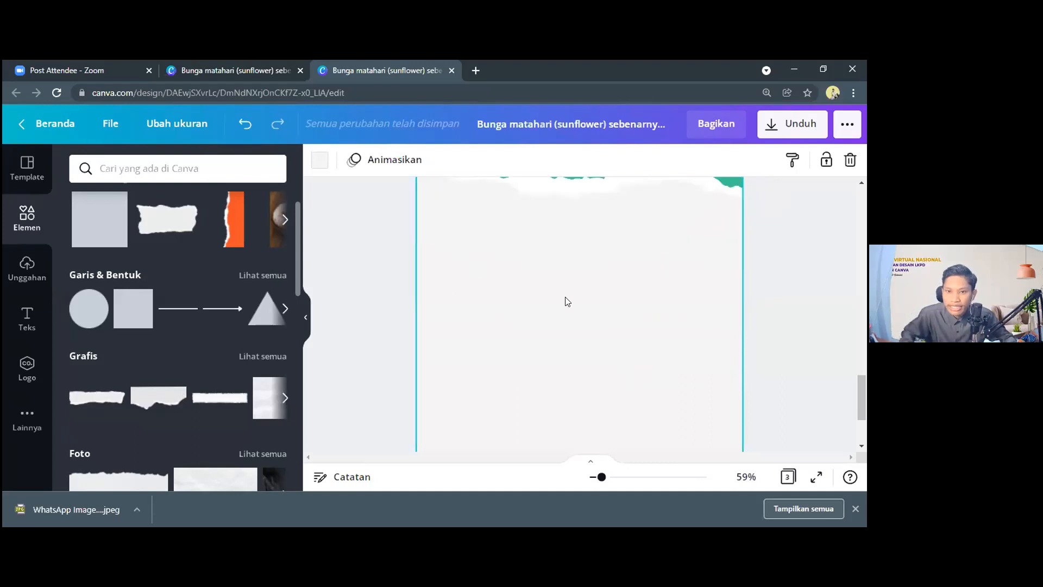
{"action": "scroll", "coordinate": [527, 320], "scroll_direction": "up", "scroll_amount": 1}
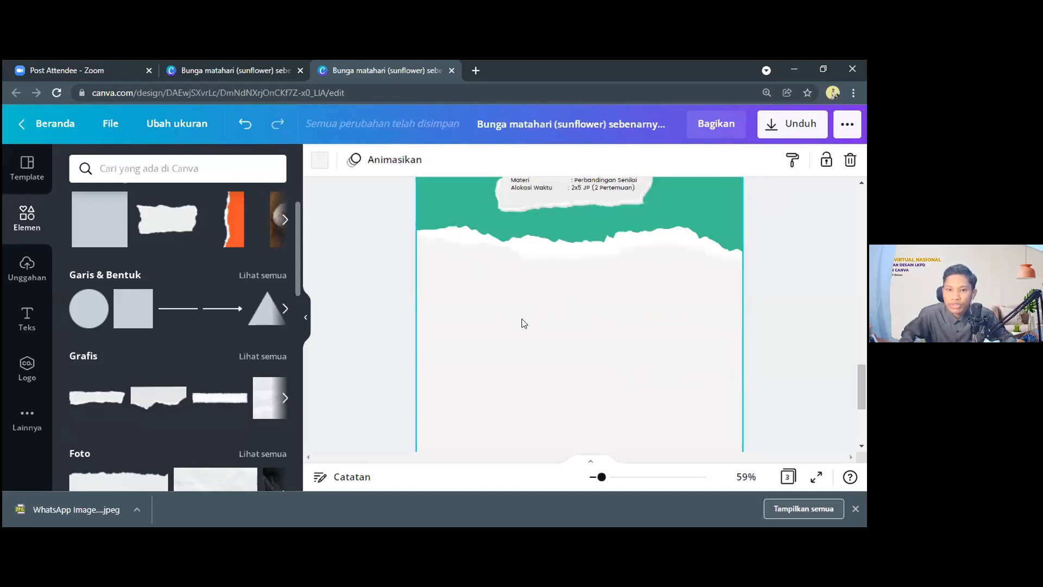
{"action": "scroll", "coordinate": [491, 293], "scroll_direction": "down", "scroll_amount": 1}
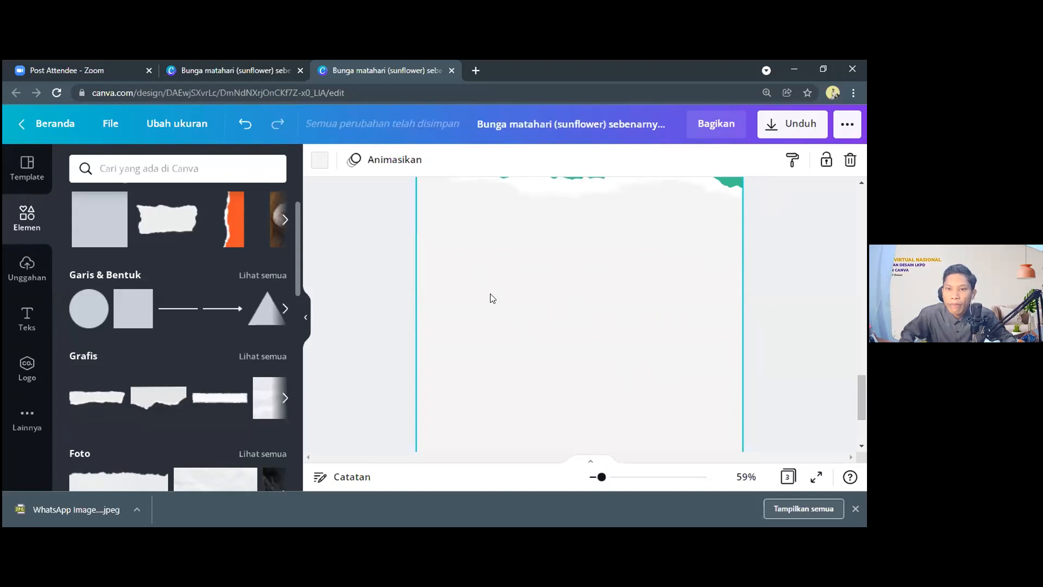
{"action": "scroll", "coordinate": [479, 321], "scroll_direction": "up", "scroll_amount": 1}
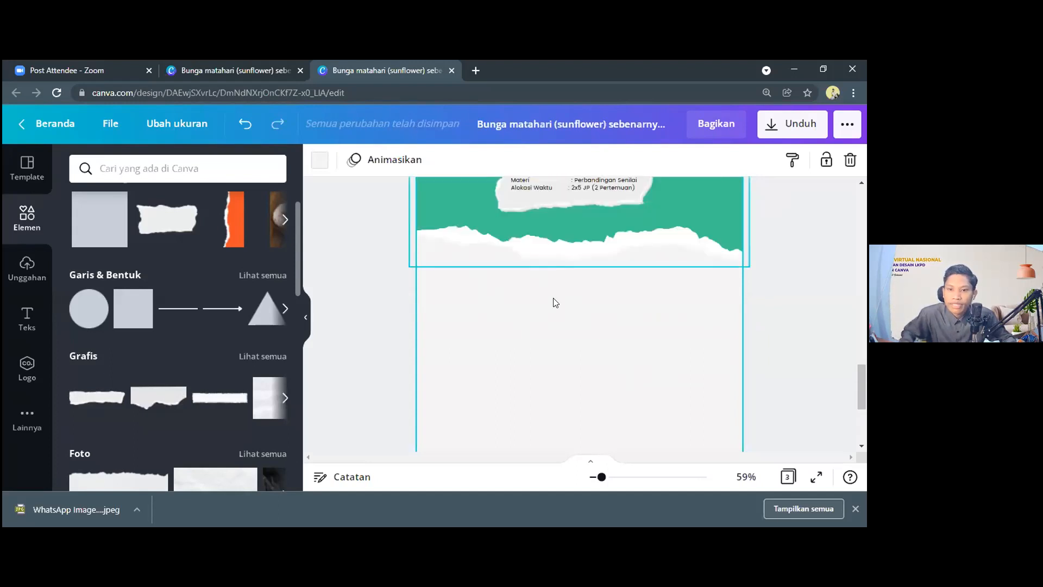
{"action": "scroll", "coordinate": [559, 301], "scroll_direction": "down", "scroll_amount": 2}
{"action": "scroll", "coordinate": [564, 300], "scroll_direction": "up", "scroll_amount": 1}
{"action": "scroll", "coordinate": [521, 292], "scroll_direction": "up", "scroll_amount": 1}
{"action": "scroll", "coordinate": [516, 326], "scroll_direction": "up", "scroll_amount": 2}
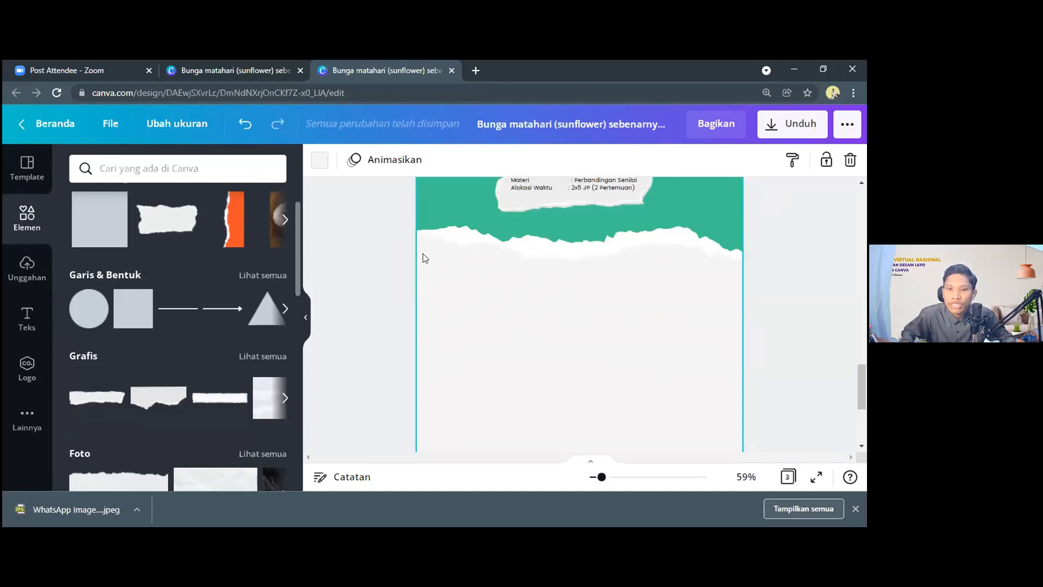
Step: Change the background color of page 3 to white and deselect it
{"action": "left_click", "coordinate": [320, 163]}
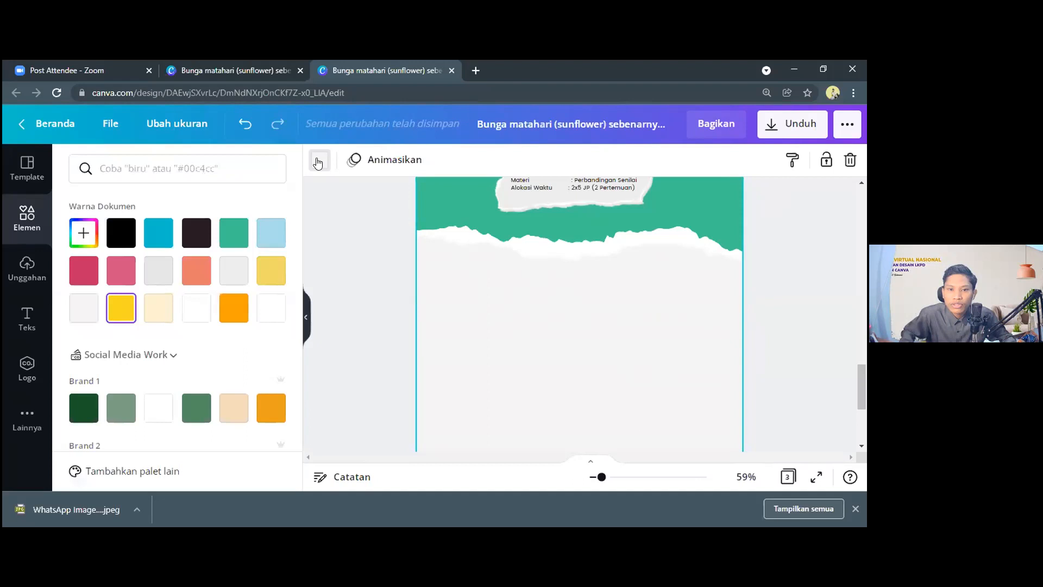
{"action": "left_click", "coordinate": [186, 315]}
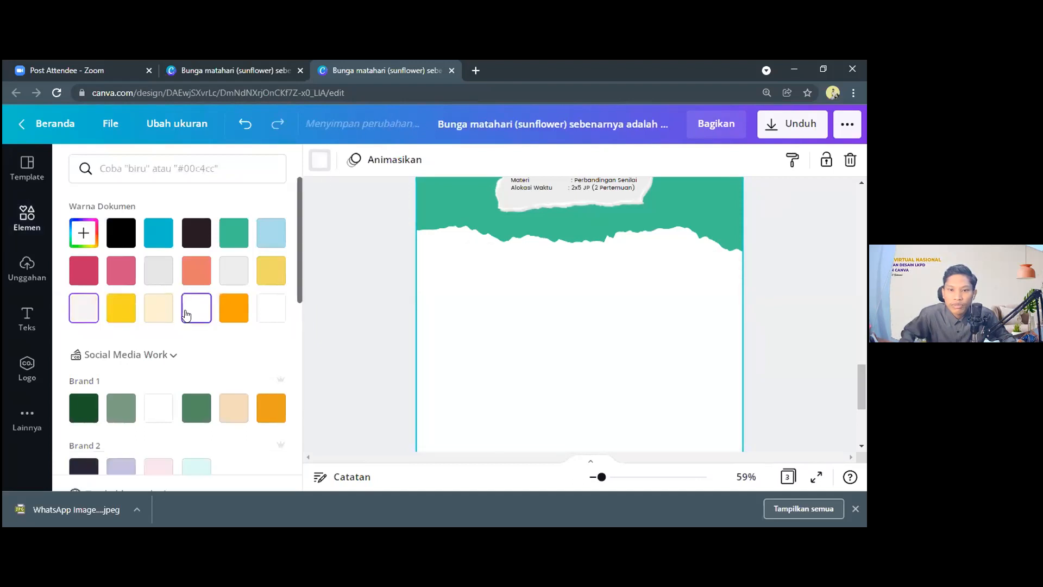
{"action": "scroll", "coordinate": [565, 337], "scroll_direction": "up", "scroll_amount": 2}
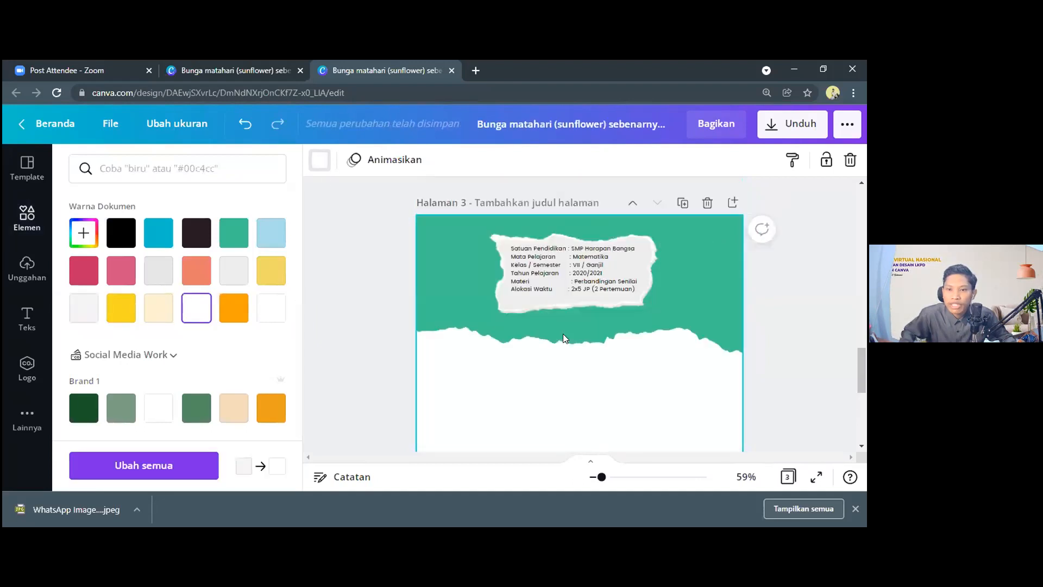
{"action": "scroll", "coordinate": [587, 335], "scroll_direction": "down", "scroll_amount": 2}
{"action": "scroll", "coordinate": [565, 272], "scroll_direction": "down", "scroll_amount": 1}
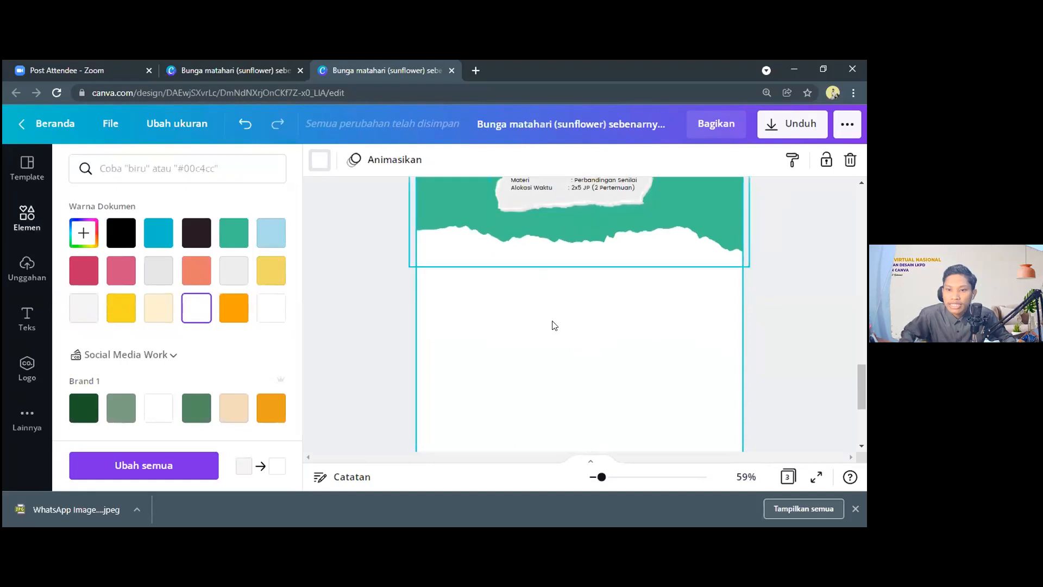
{"action": "left_click", "coordinate": [528, 270]}
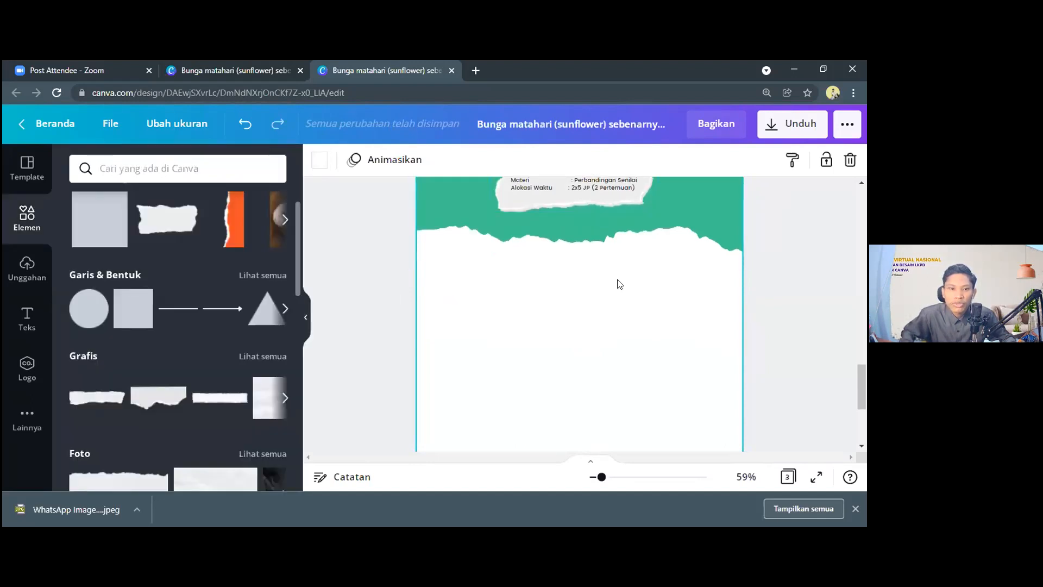
Step: Duplicate the lesson identity text box and place the copy on the white area below the torn green band
{"action": "scroll", "coordinate": [561, 260], "scroll_direction": "up", "scroll_amount": 2}
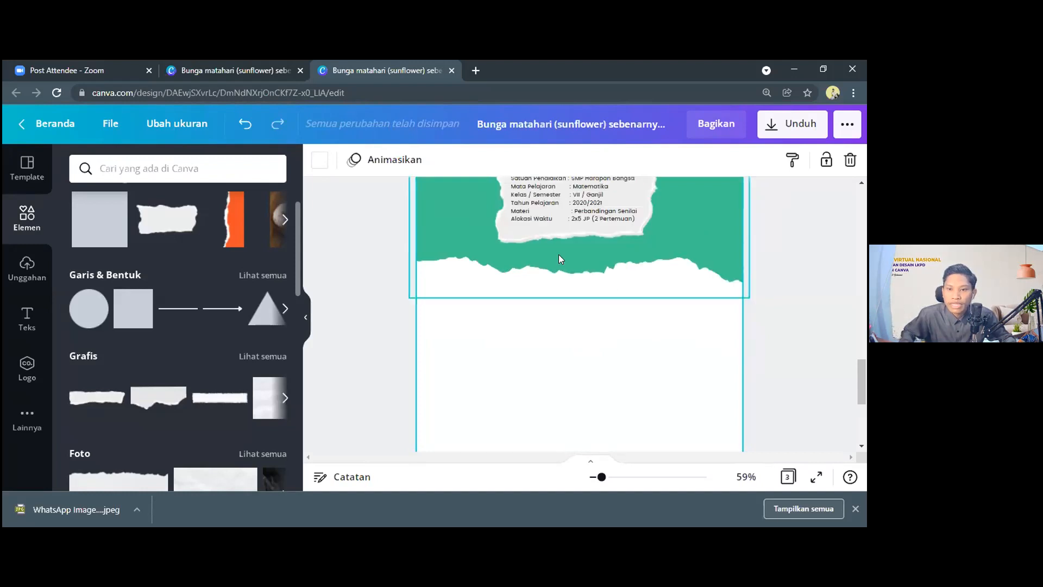
{"action": "scroll", "coordinate": [557, 247], "scroll_direction": "up", "scroll_amount": 2}
{"action": "left_click", "coordinate": [556, 247]}
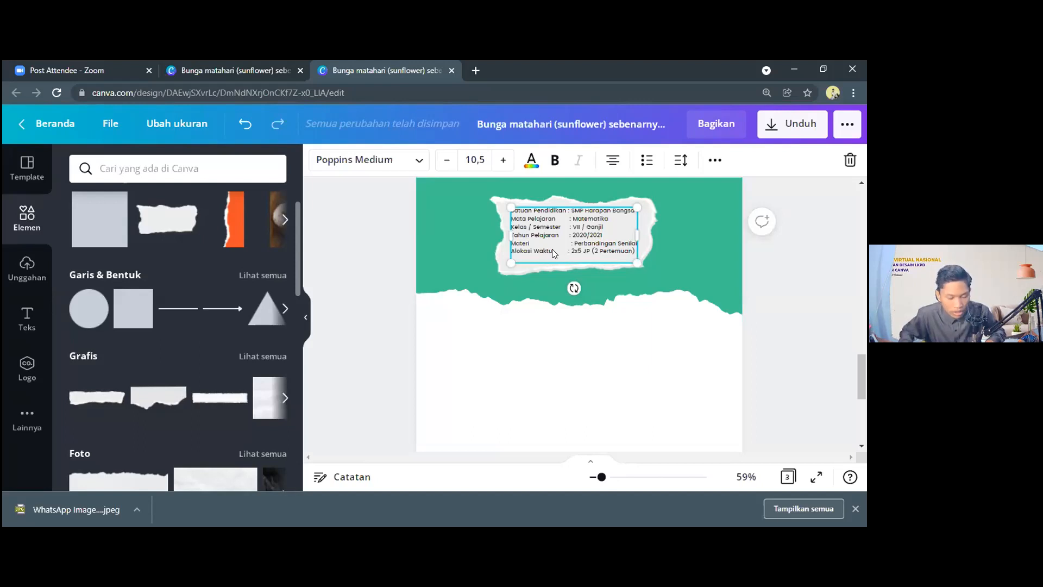
{"action": "left_click_drag", "start_coordinate": [552, 249], "coordinate": [543, 353]}
Step: Replace all the text in the duplicated box with the heading "Petunjuk"
{"action": "double_click", "coordinate": [543, 352]}
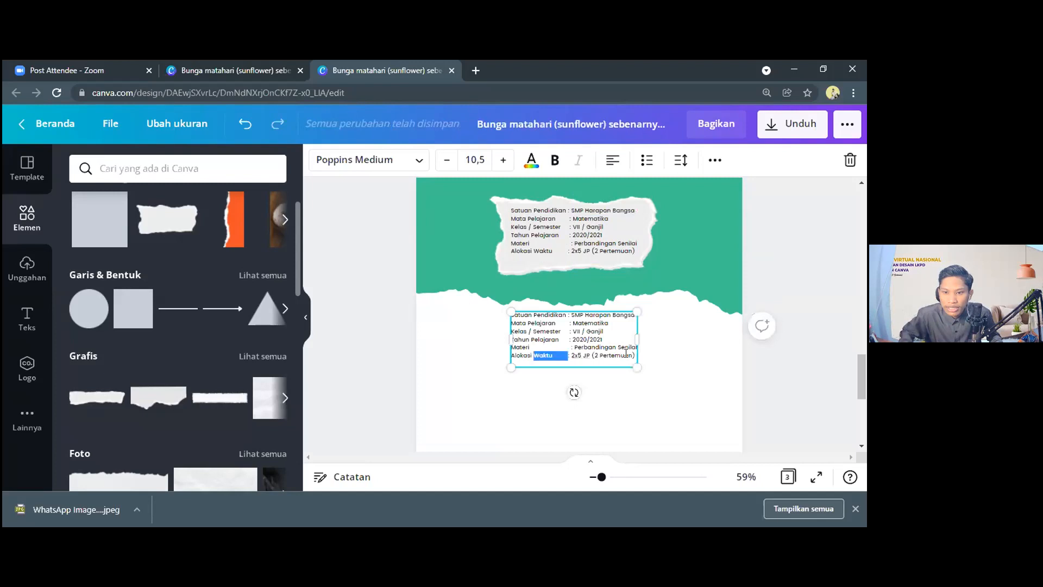
{"action": "left_click", "coordinate": [632, 353]}
{"action": "key", "text": "ctrl+a"}
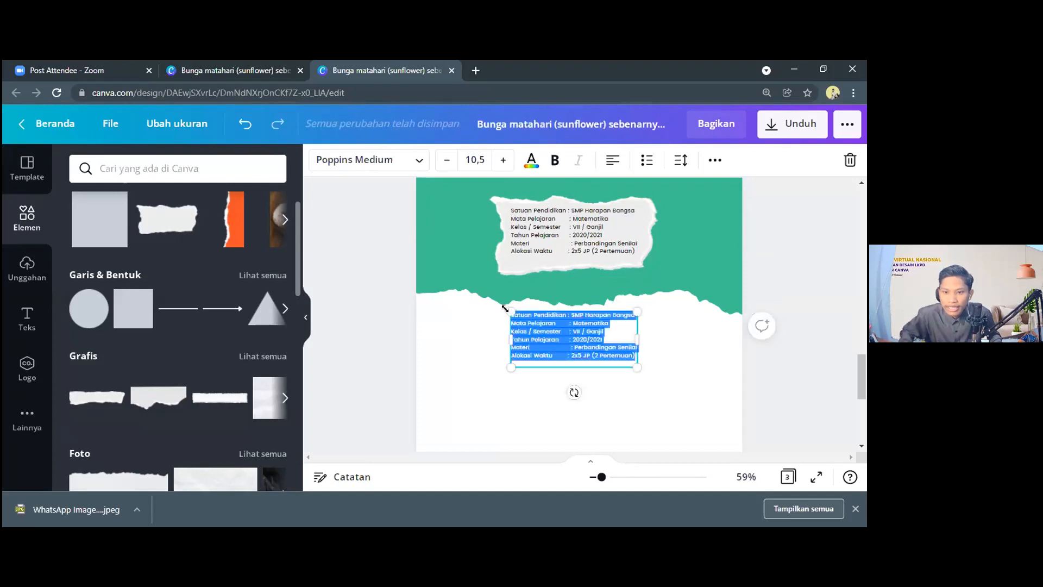
{"action": "key", "text": "BackSpace"}
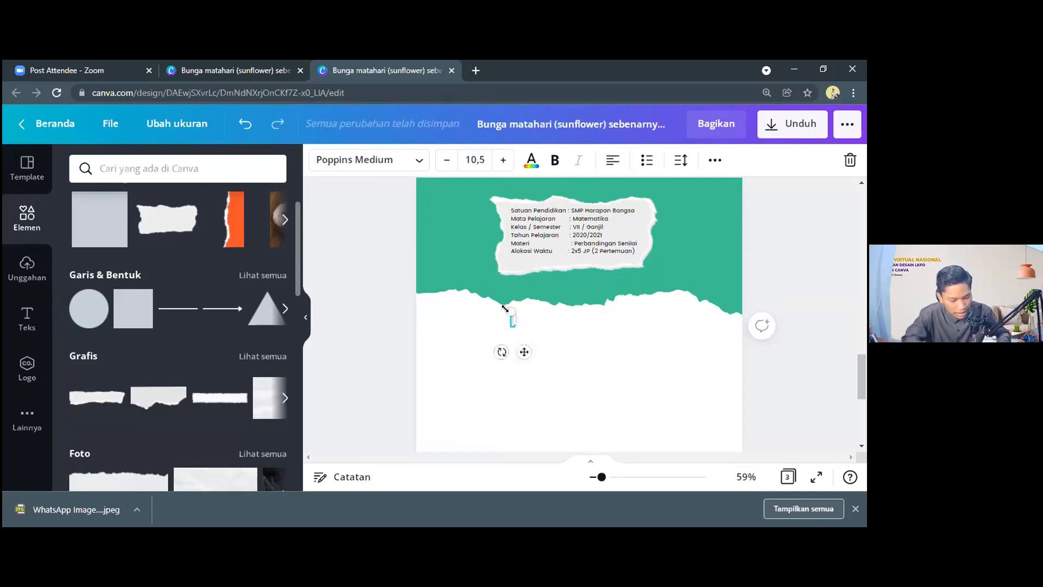
{"action": "type", "text": "Petunjuk"}
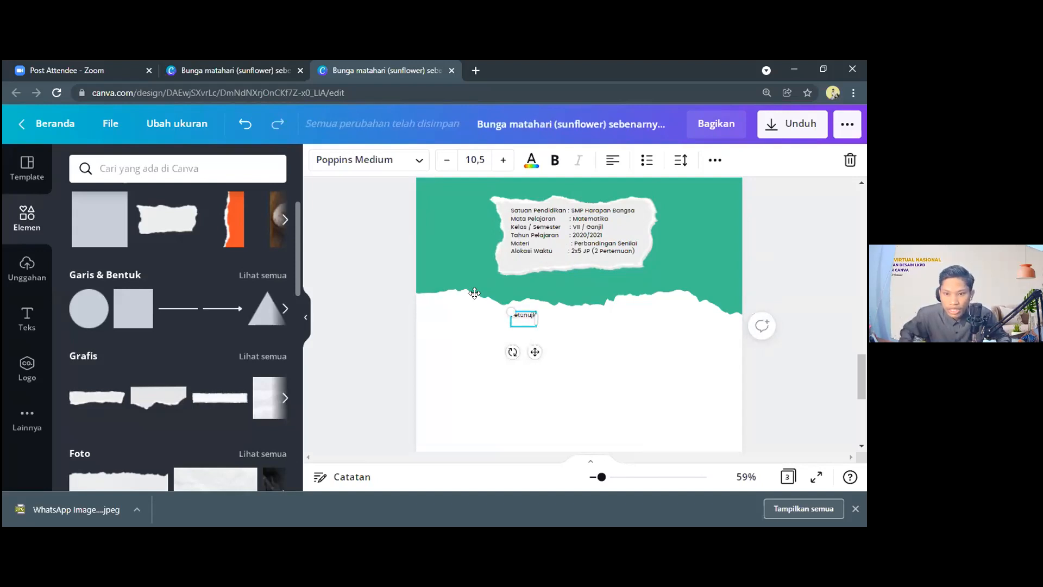
Step: Scale the heading up to font size 28,4 and correct its spelling to "Petunjuk"
{"action": "left_click_drag", "start_coordinate": [510, 312], "coordinate": [468, 285]}
{"action": "left_click", "coordinate": [526, 297]}
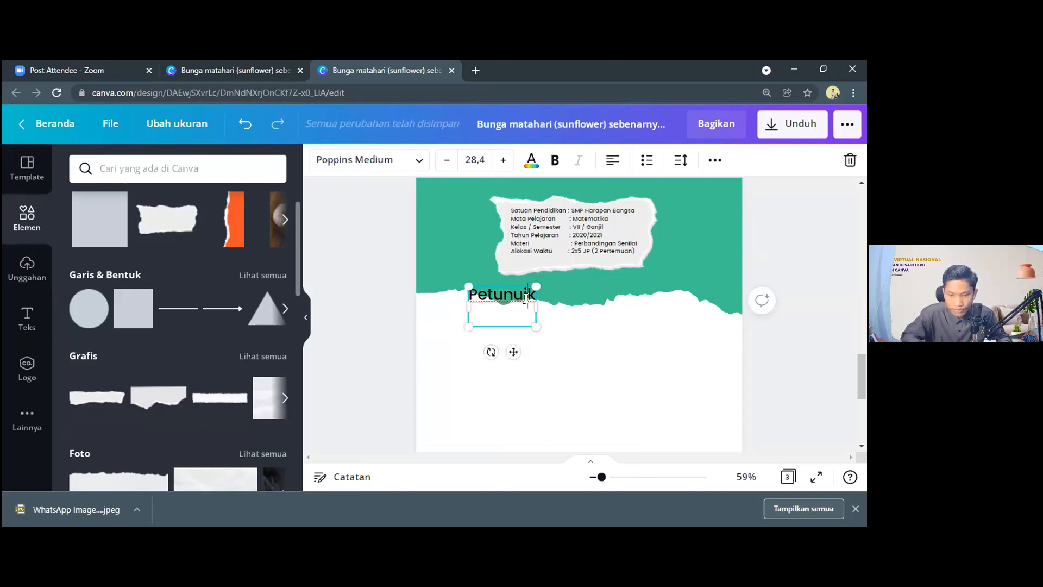
{"action": "key", "text": "BackSpace"}
{"action": "key", "text": "BackSpace"}
{"action": "type", "text": "ju"}
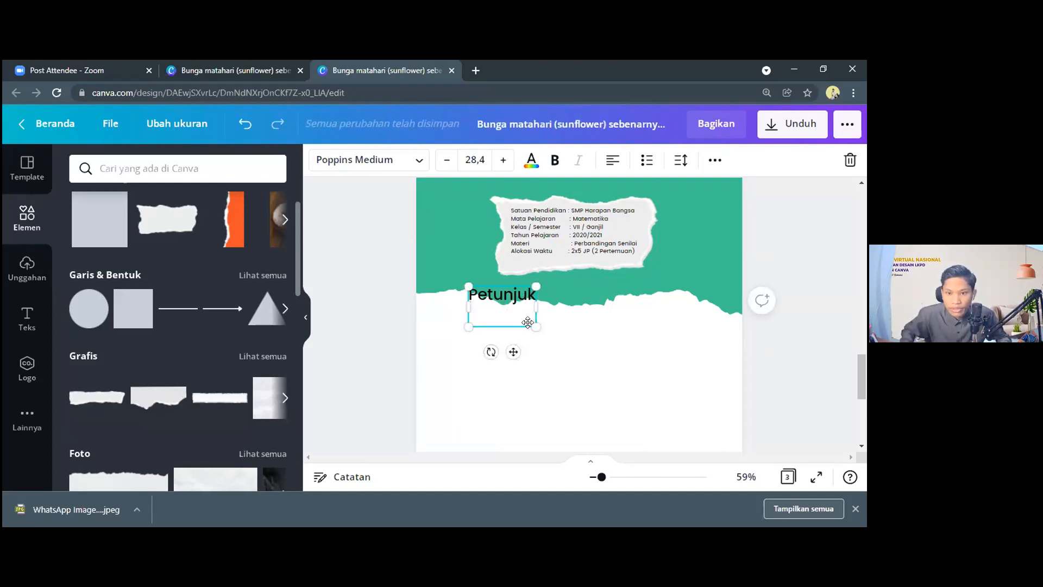
Step: Position the "Petunjuk" heading just below the torn edge at font size 26,6 and select its whole text
{"action": "left_click_drag", "start_coordinate": [498, 324], "coordinate": [540, 324]}
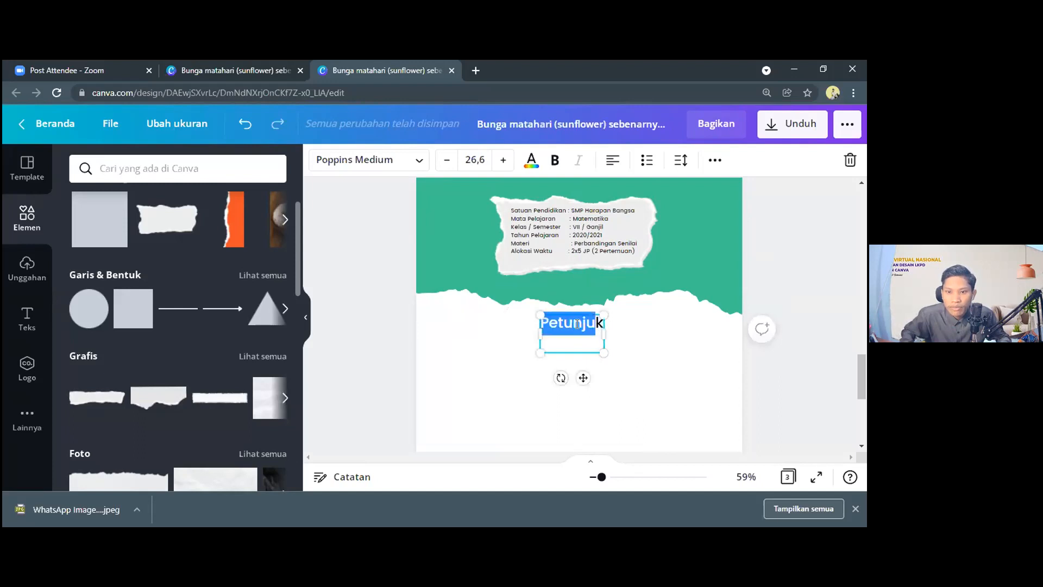
{"action": "left_click", "coordinate": [589, 326]}
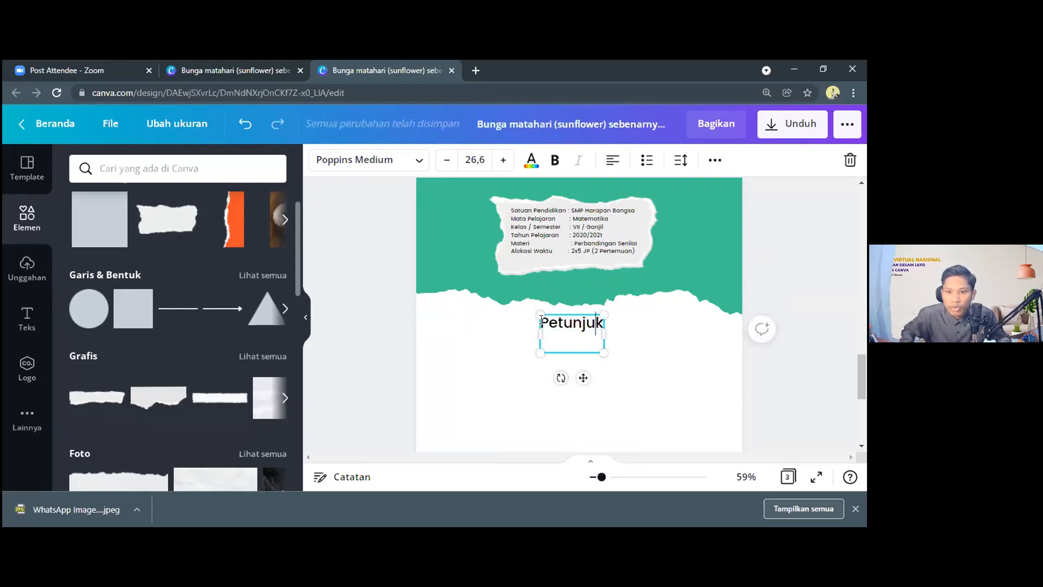
{"action": "left_click_drag", "start_coordinate": [590, 326], "coordinate": [601, 325]}
{"action": "key", "text": "shift+Left"}
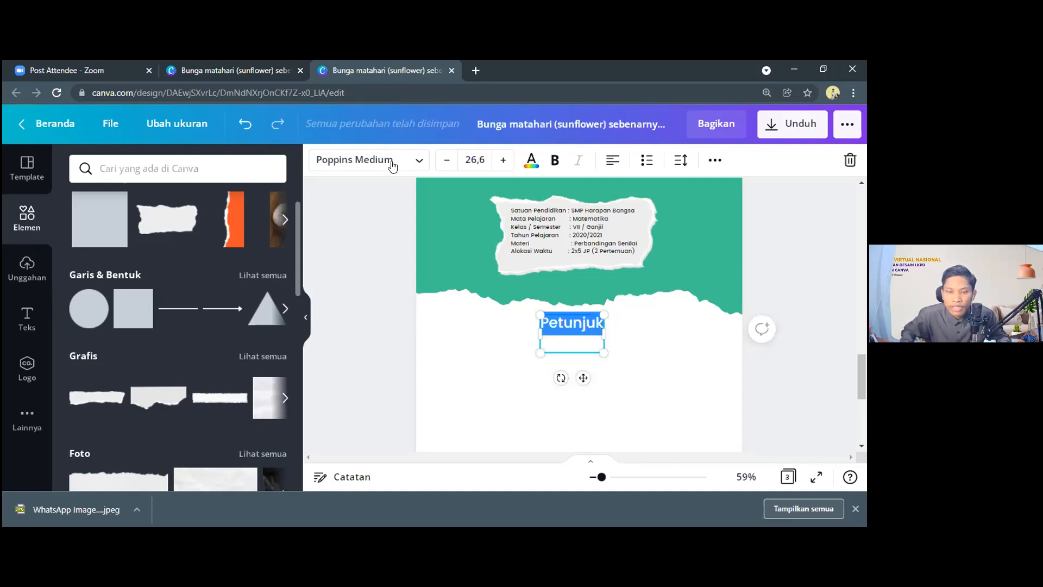
Step: Set the "Petunjuk" heading in Poppins Bold at font size 24,4 and centre it horizontally on the page
{"action": "left_click", "coordinate": [421, 160]}
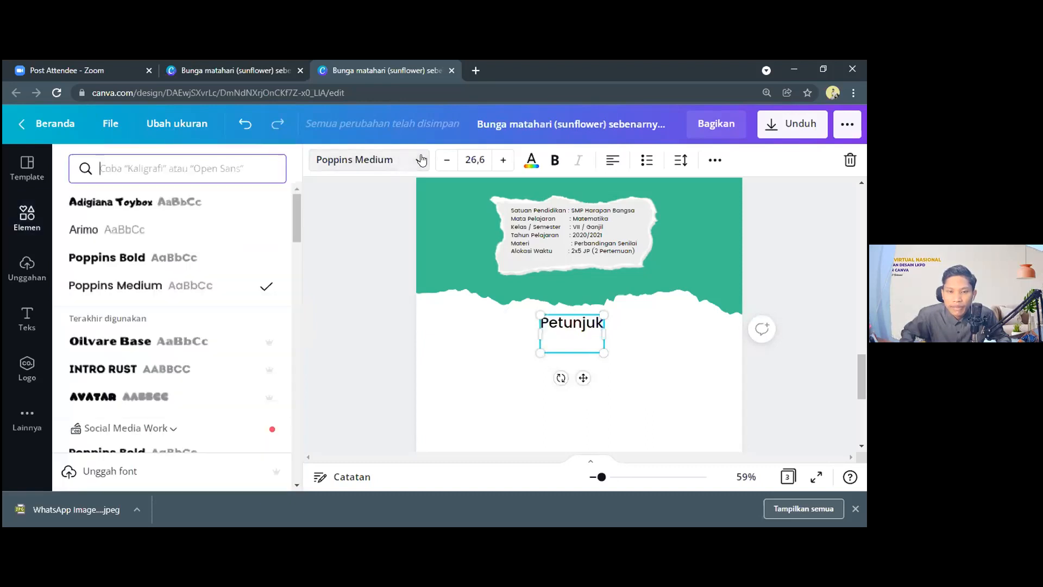
{"action": "left_click", "coordinate": [129, 259]}
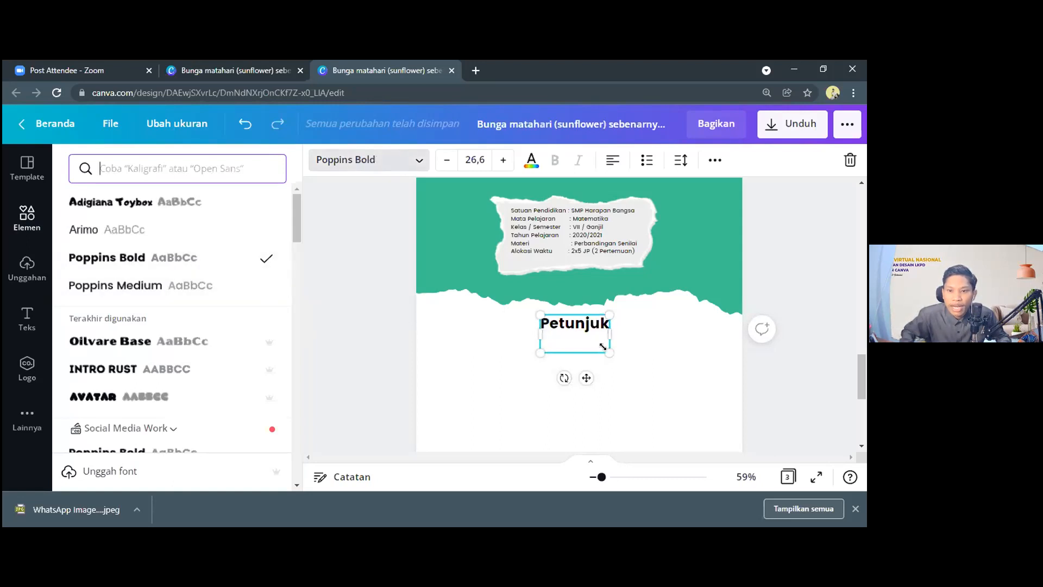
{"action": "left_click_drag", "start_coordinate": [602, 346], "coordinate": [601, 345]}
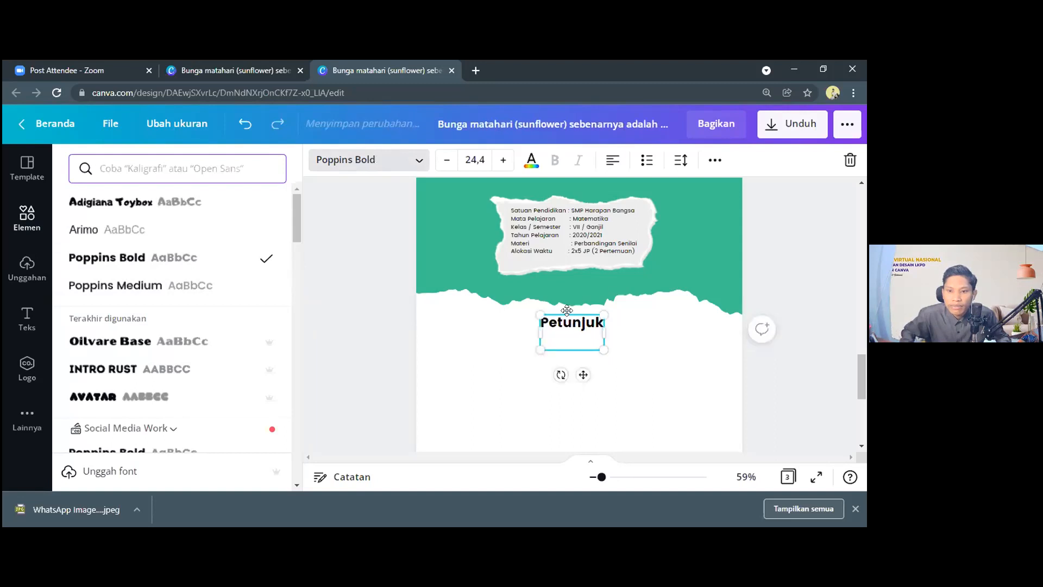
{"action": "left_click_drag", "start_coordinate": [570, 314], "coordinate": [578, 316]}
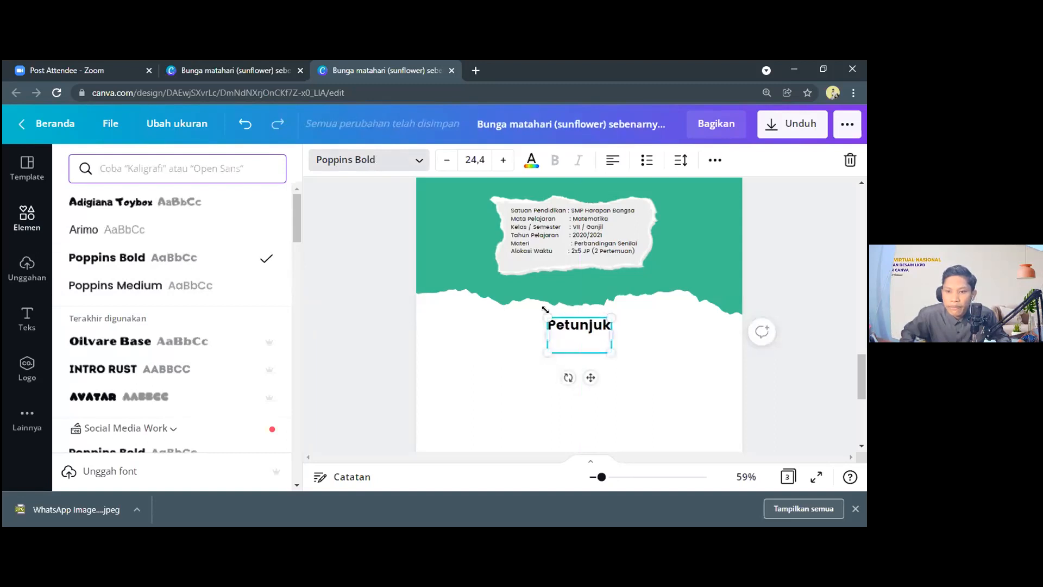
{"action": "key", "text": "Escape"}
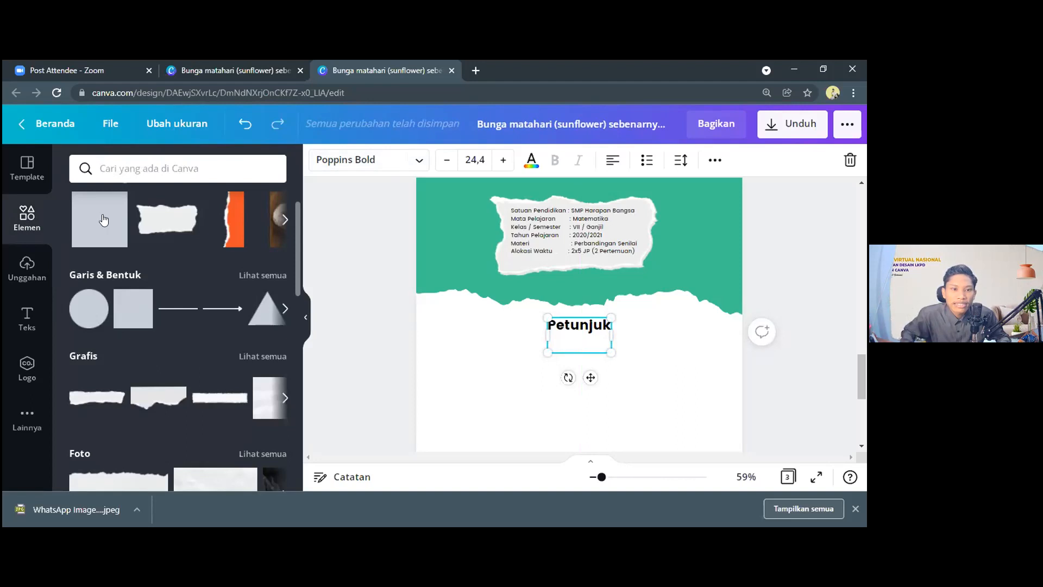
Step: Add the narrow white torn-paper strip from the recently used elements to page 3 below the "Petunjuk" heading
{"action": "scroll", "coordinate": [95, 239], "scroll_direction": "up", "scroll_amount": 2}
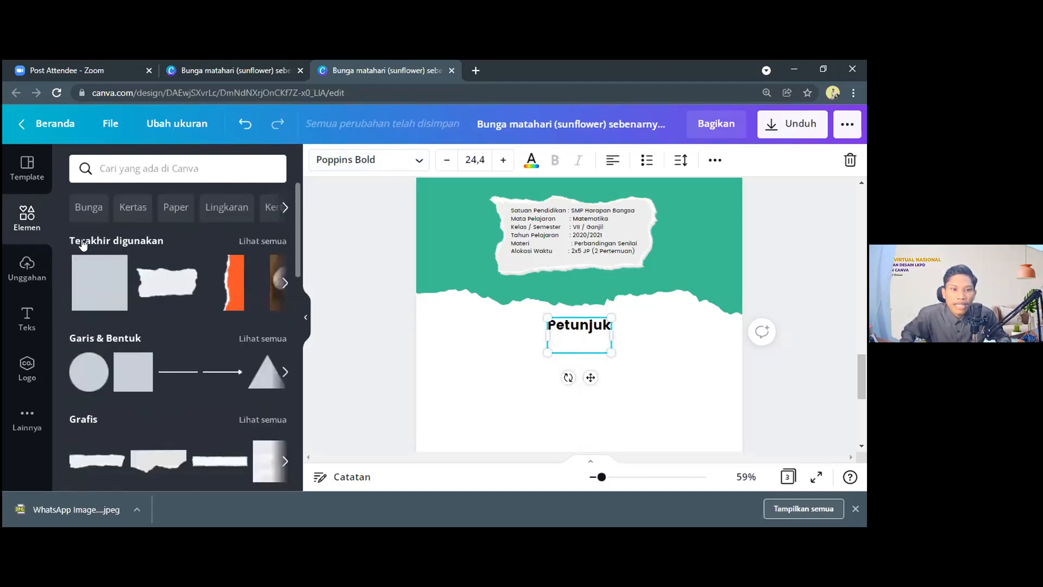
{"action": "left_click", "coordinate": [256, 240]}
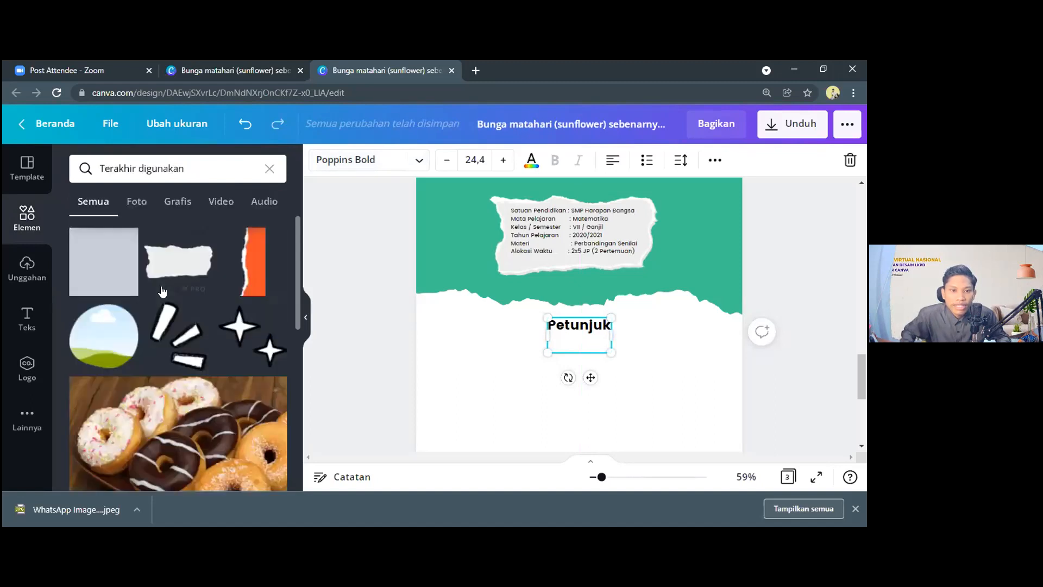
{"action": "scroll", "coordinate": [163, 294], "scroll_direction": "down", "scroll_amount": 5}
{"action": "scroll", "coordinate": [218, 283], "scroll_direction": "down", "scroll_amount": 3}
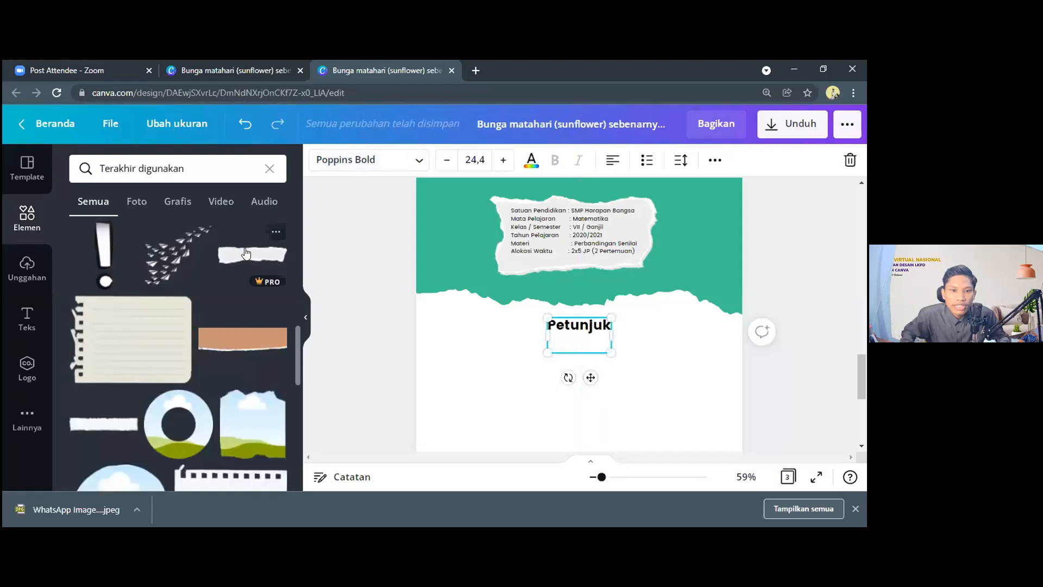
{"action": "left_click_drag", "start_coordinate": [553, 469], "coordinate": [591, 408]}
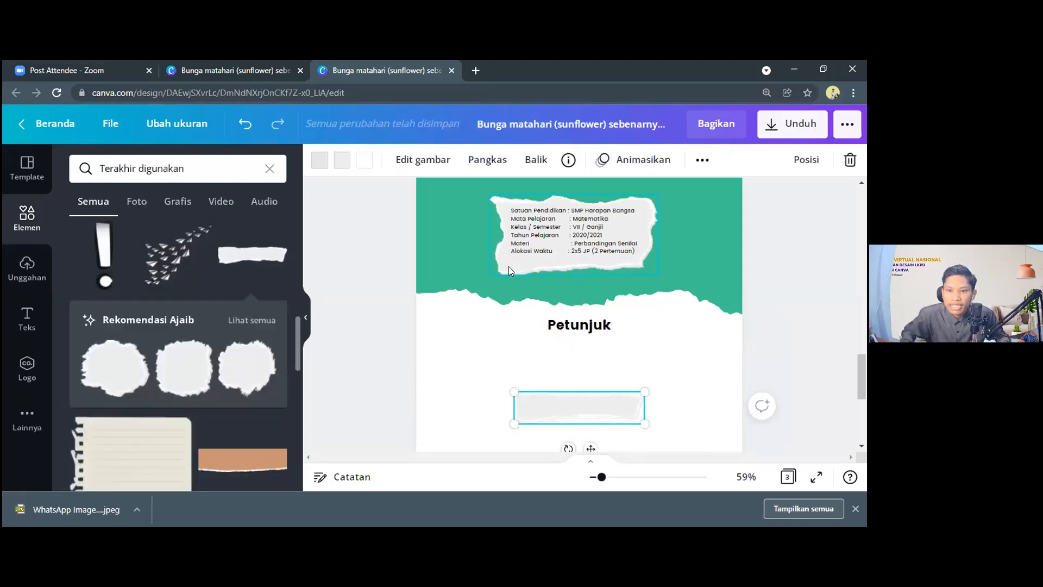
Step: Place the torn-paper strip behind the "Petunjuk" heading and centre the heading on it
{"action": "left_click_drag", "start_coordinate": [592, 413], "coordinate": [591, 337]}
{"action": "left_click_drag", "start_coordinate": [598, 477], "coordinate": [608, 479]}
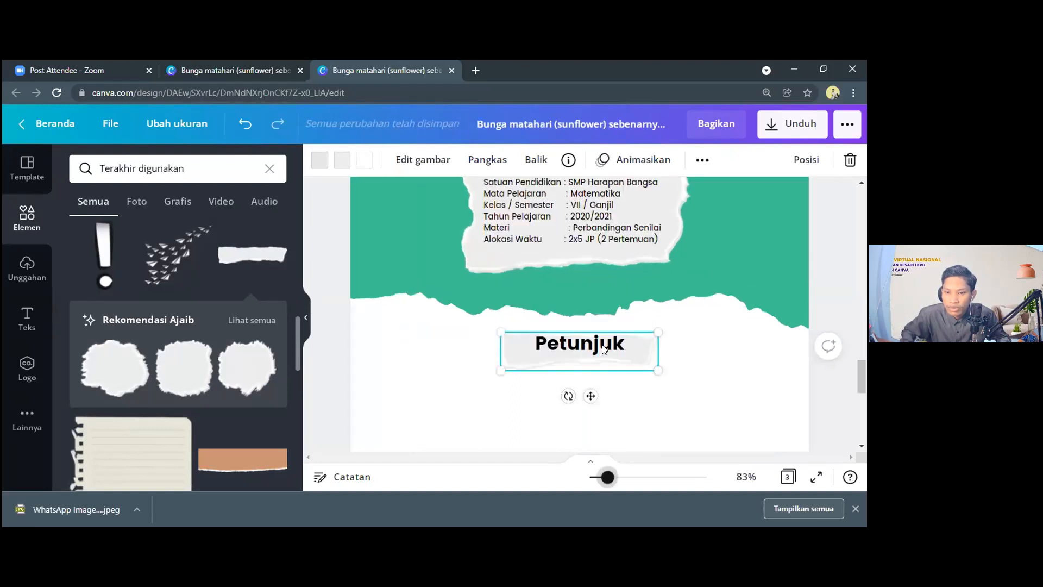
{"action": "left_click", "coordinate": [596, 369]}
{"action": "left_click_drag", "start_coordinate": [622, 378], "coordinate": [596, 347]}
{"action": "left_click", "coordinate": [664, 388]}
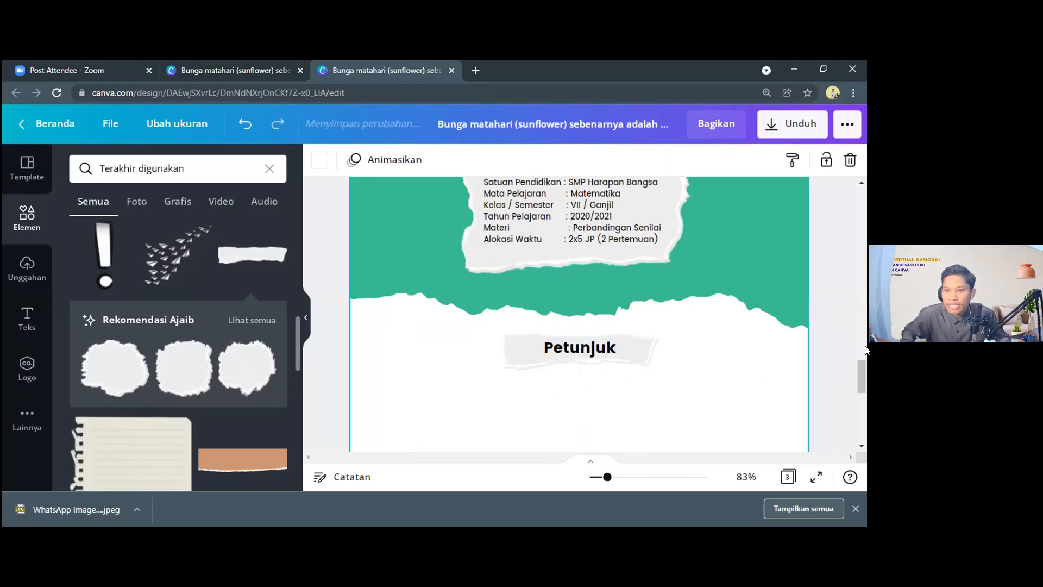
Step: Duplicate the lesson identity text box and place the copy centred beneath the "Petunjuk" heading
{"action": "scroll", "coordinate": [860, 387], "scroll_direction": "down", "scroll_amount": 3}
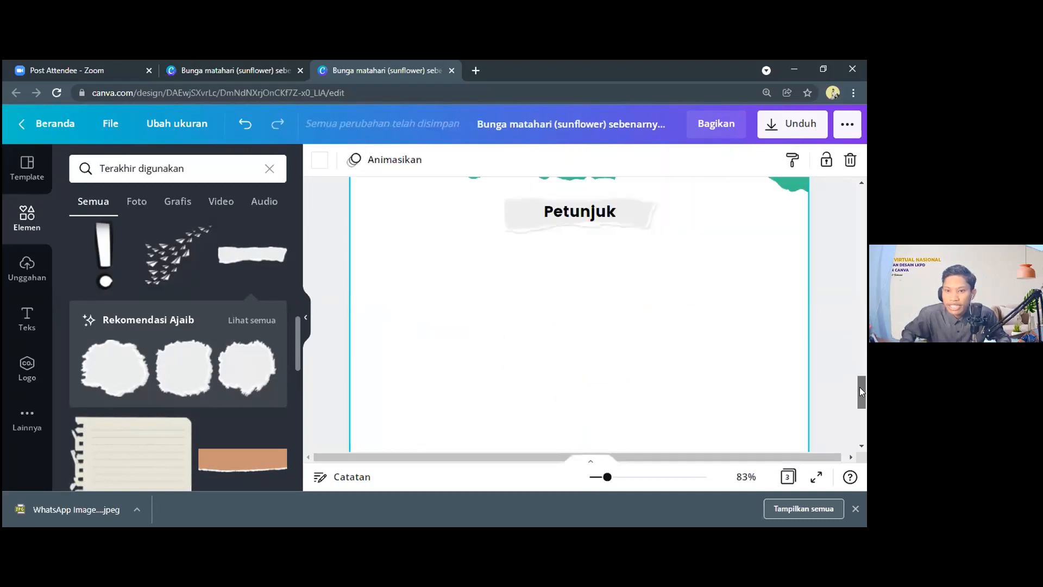
{"action": "left_click_drag", "start_coordinate": [860, 387], "coordinate": [860, 386]}
{"action": "left_click", "coordinate": [443, 267]}
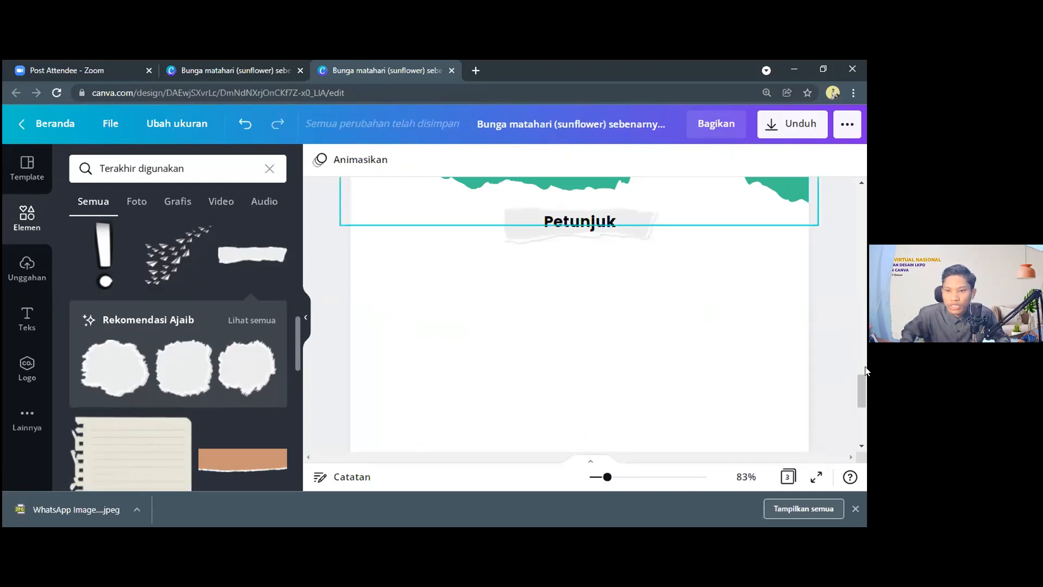
{"action": "left_click_drag", "start_coordinate": [864, 398], "coordinate": [865, 372]}
{"action": "scroll", "coordinate": [530, 292], "scroll_direction": "up", "scroll_amount": 1}
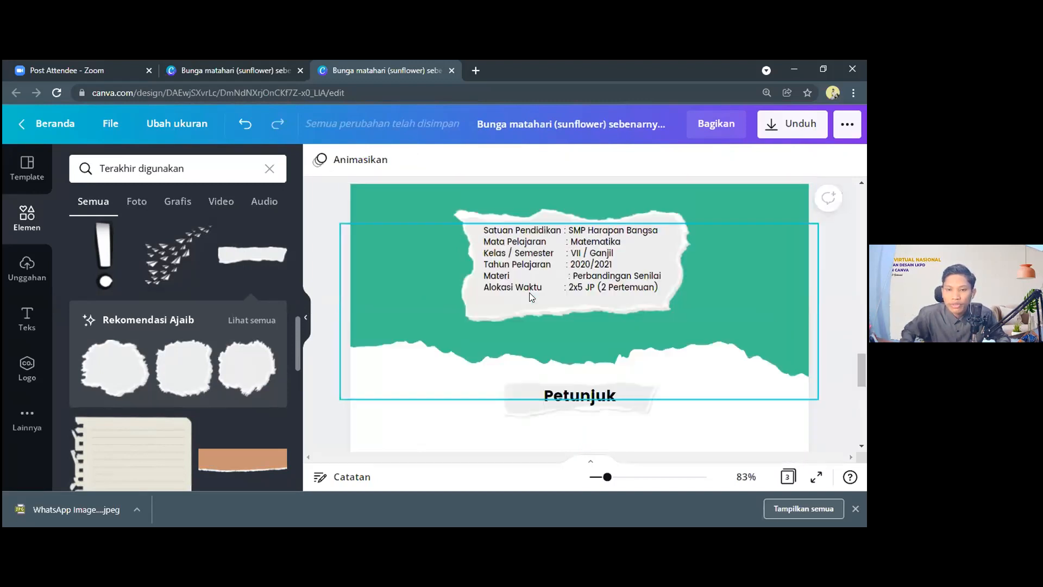
{"action": "left_click", "coordinate": [520, 272]}
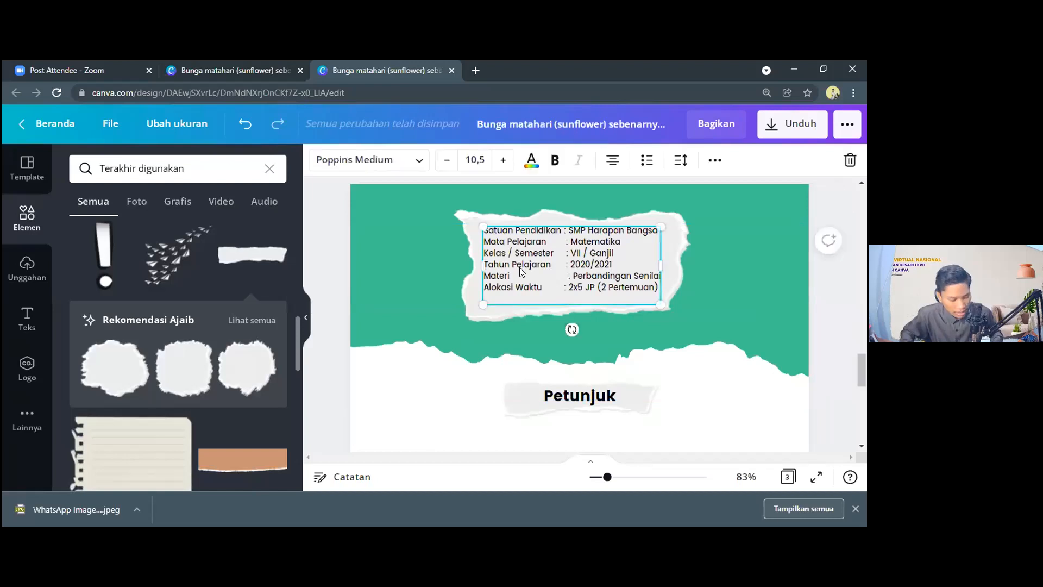
{"action": "scroll", "coordinate": [521, 326], "scroll_direction": "down", "scroll_amount": 2}
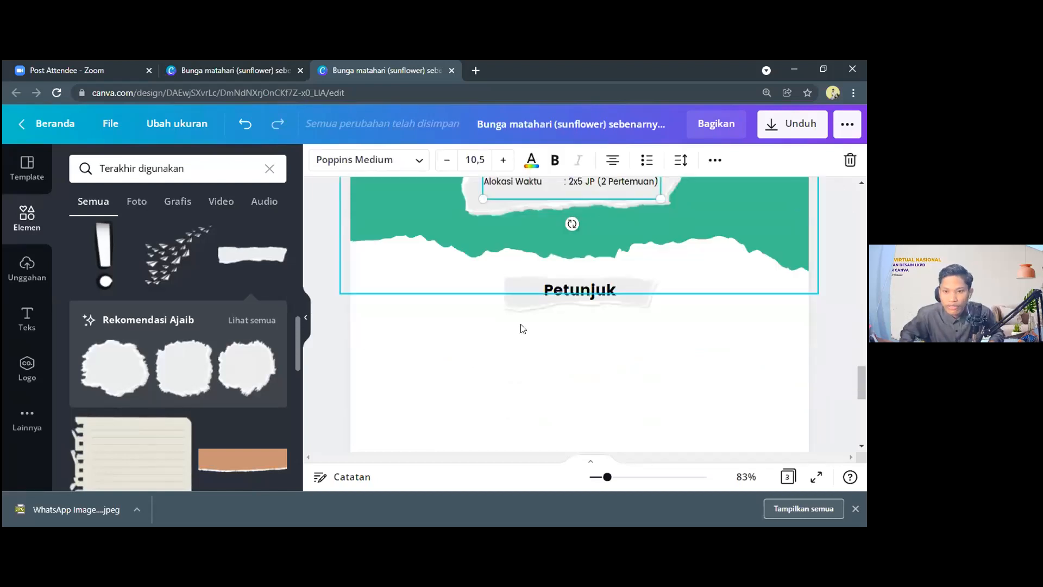
{"action": "scroll", "coordinate": [521, 326], "scroll_direction": "down", "scroll_amount": 1}
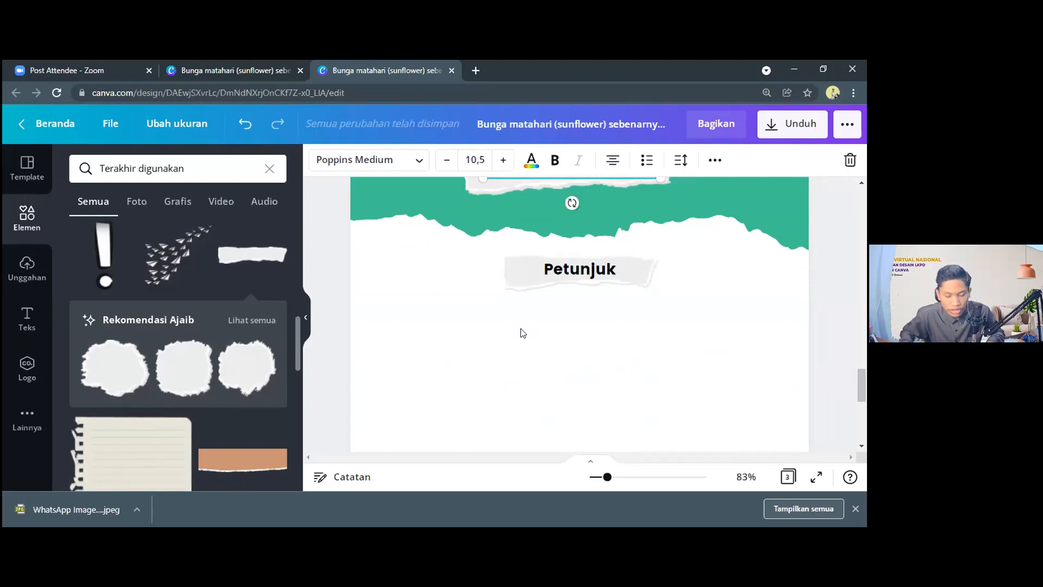
{"action": "key", "text": "ctrl+d"}
{"action": "left_click_drag", "start_coordinate": [538, 181], "coordinate": [531, 390]}
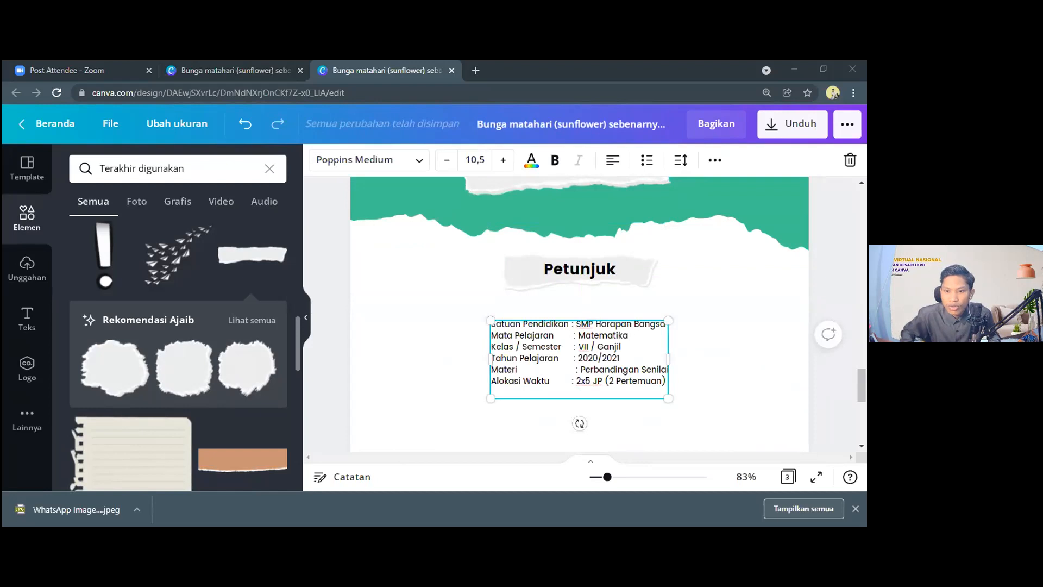
Step: Replace the copied text with the seven copied LKPD instructions and centre the box under the heading at font size 11,1
{"action": "left_click_drag", "start_coordinate": [663, 378], "coordinate": [488, 319]}
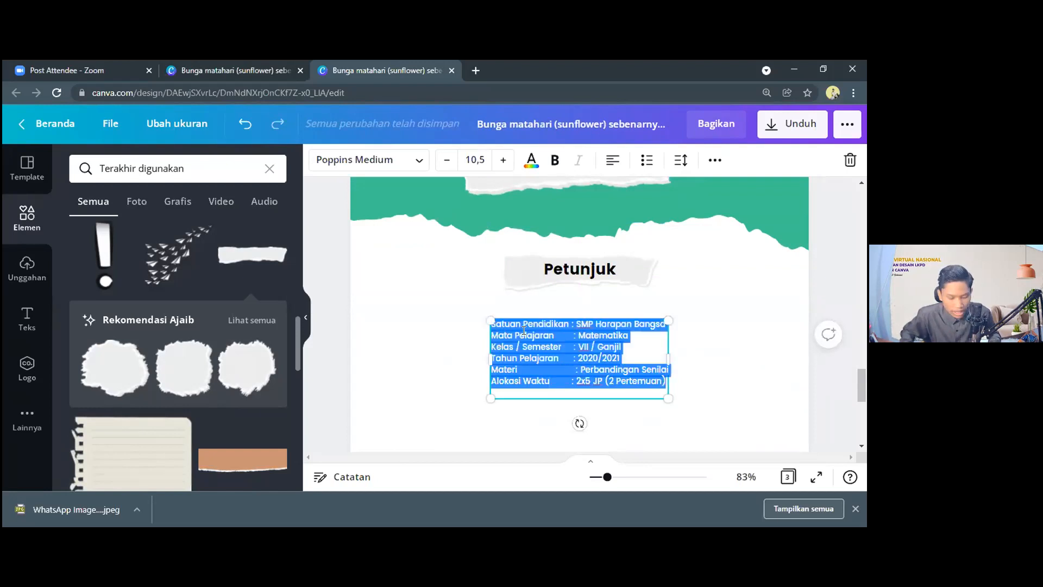
{"action": "key", "text": "ctrl+v"}
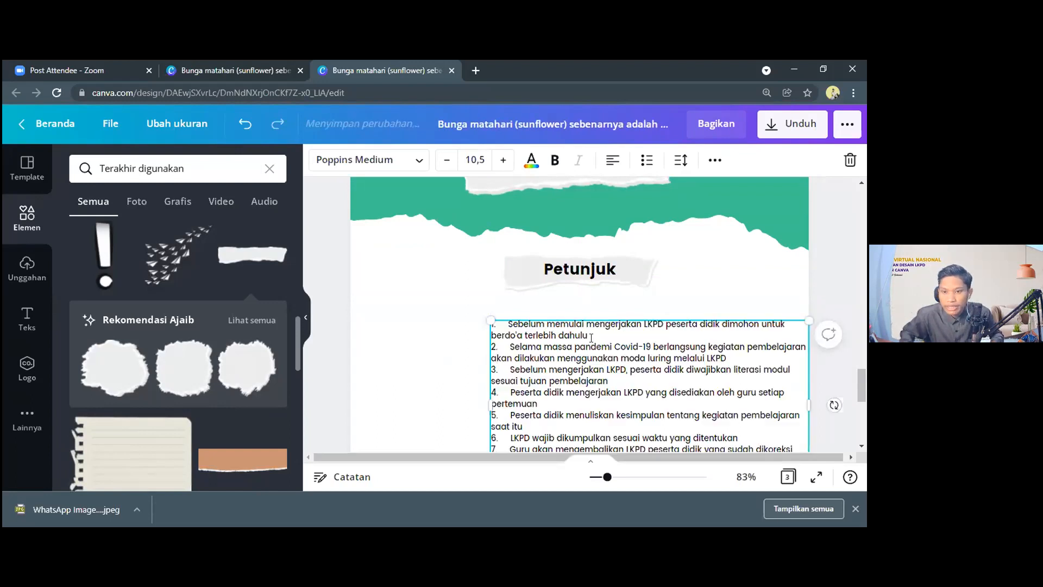
{"action": "left_click_drag", "start_coordinate": [587, 319], "coordinate": [516, 299]}
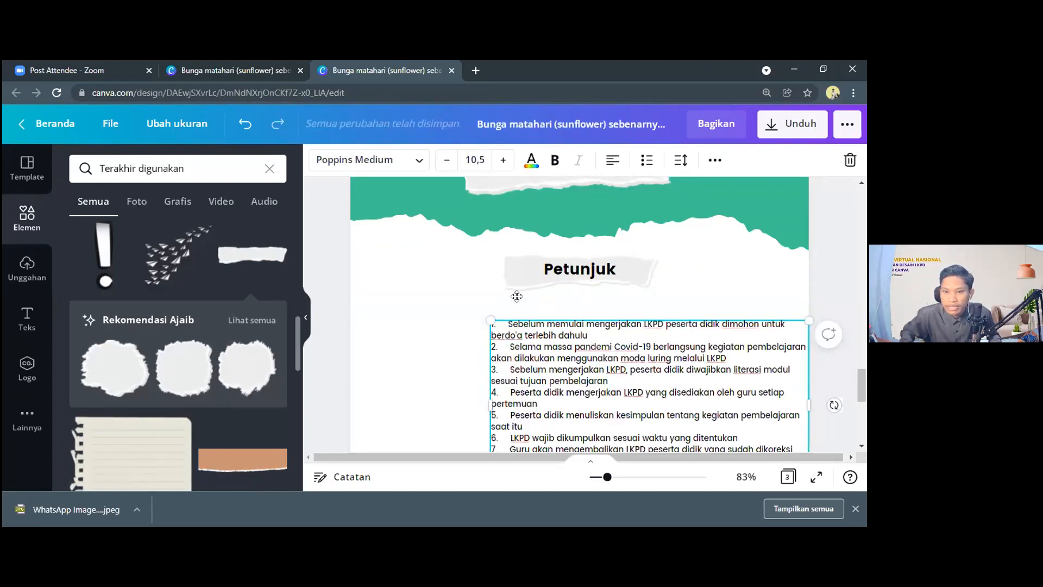
{"action": "scroll", "coordinate": [569, 326], "scroll_direction": "down", "scroll_amount": 2}
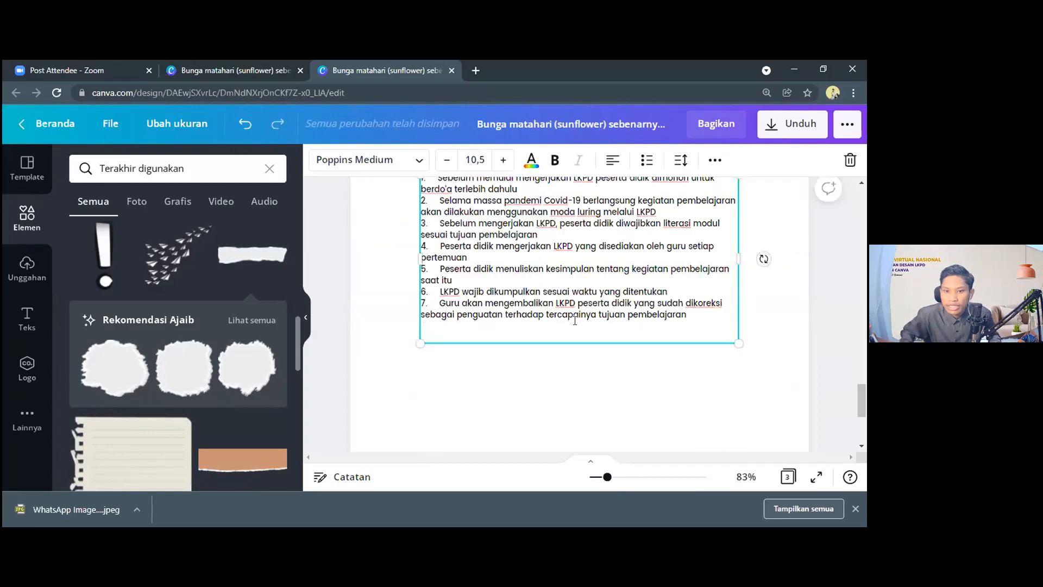
{"action": "scroll", "coordinate": [639, 349], "scroll_direction": "up", "scroll_amount": 1}
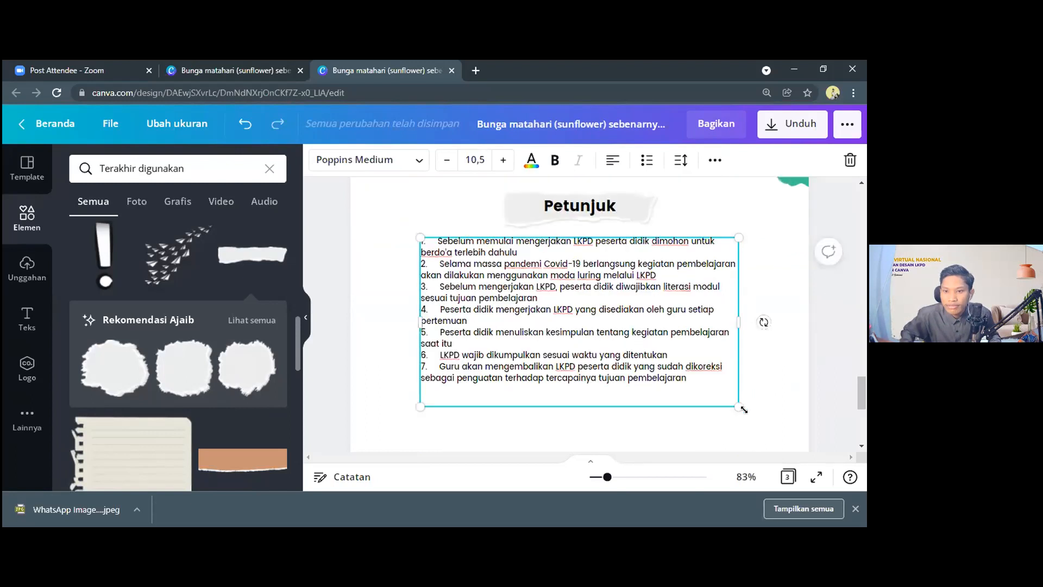
{"action": "left_click_drag", "start_coordinate": [618, 235], "coordinate": [610, 233]}
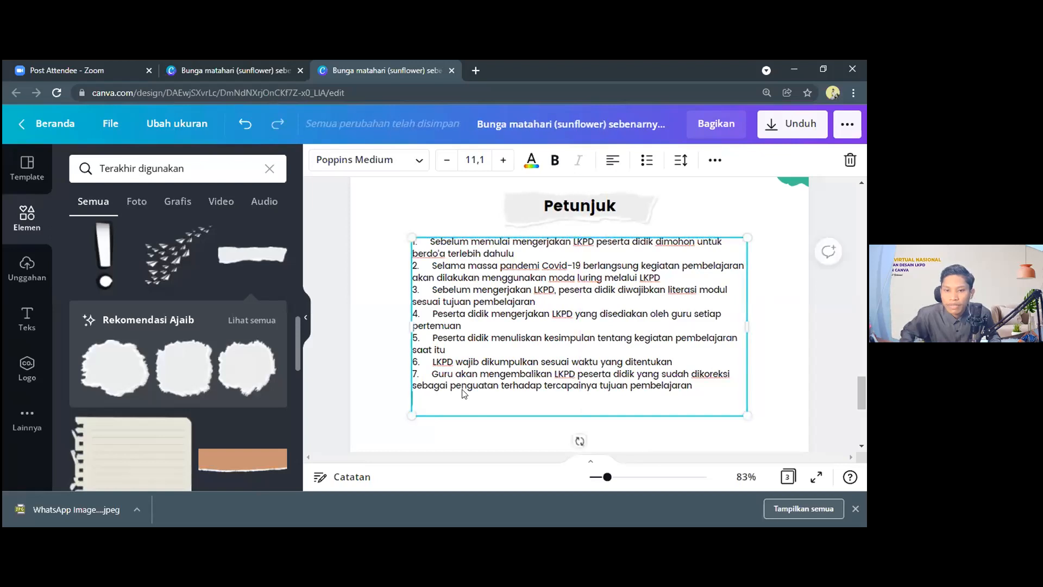
{"action": "left_click", "coordinate": [429, 229]}
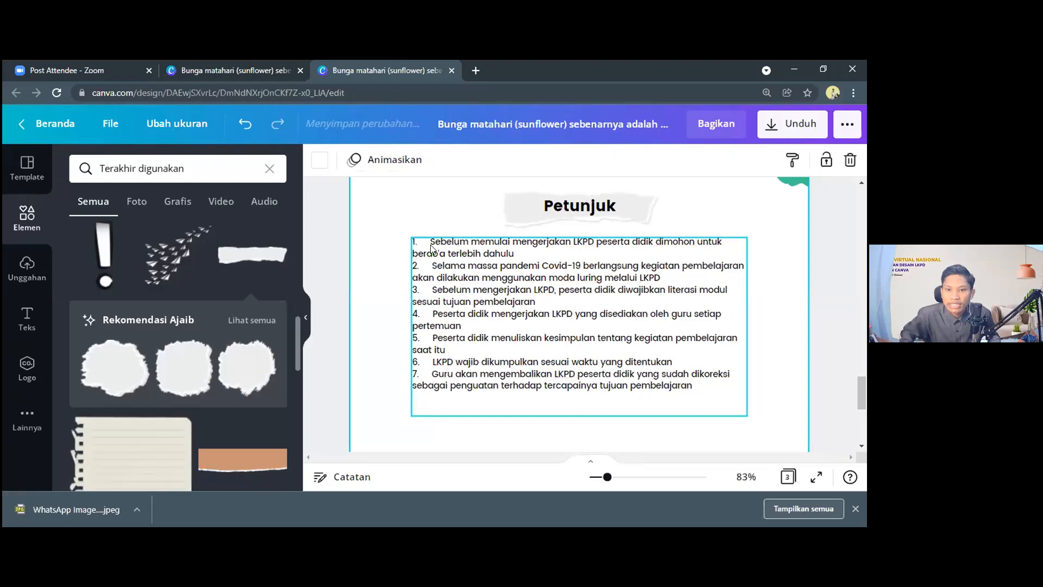
Step: Replace the typed number and spacing of the first instruction, "Sebelum memulai mengerjakan LKPD", with automatic list numbering
{"action": "left_click", "coordinate": [431, 246]}
{"action": "double_click", "coordinate": [429, 241]}
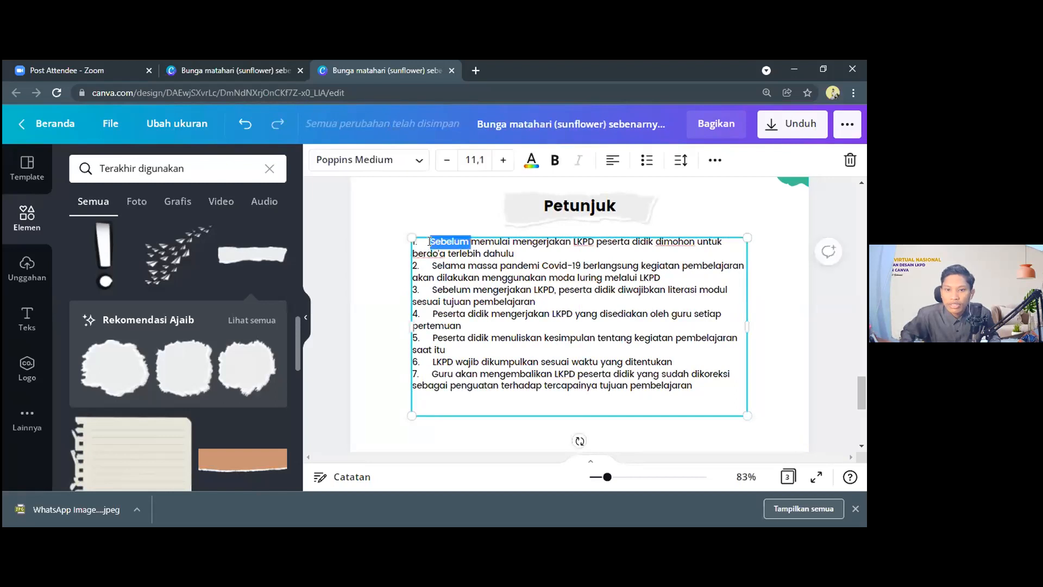
{"action": "left_click", "coordinate": [428, 253]}
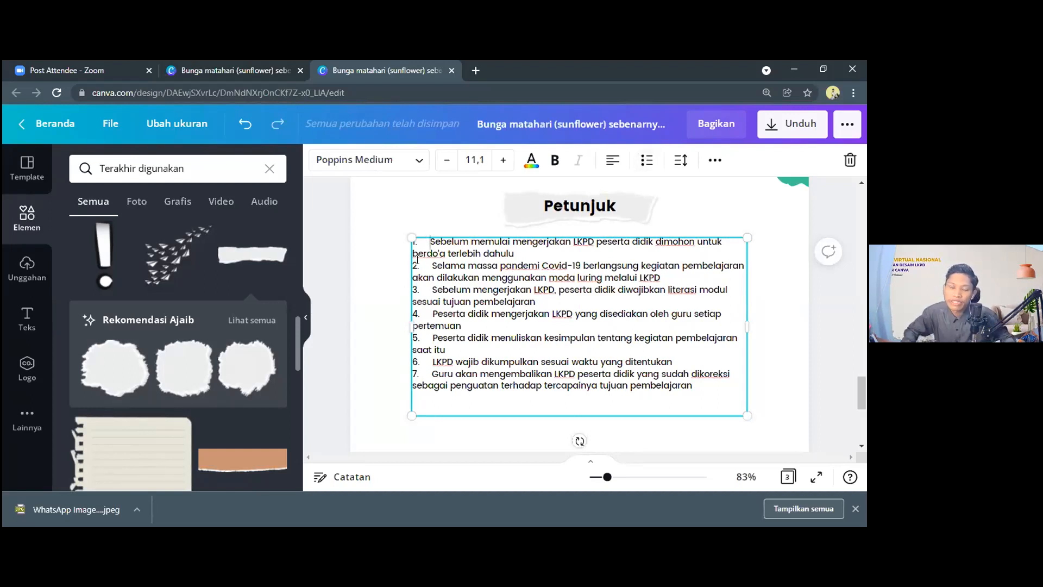
{"action": "left_click", "coordinate": [640, 169]}
{"action": "key", "text": "BackSpace"}
{"action": "key", "text": "BackSpace"}
{"action": "key", "text": "BackSpace"}
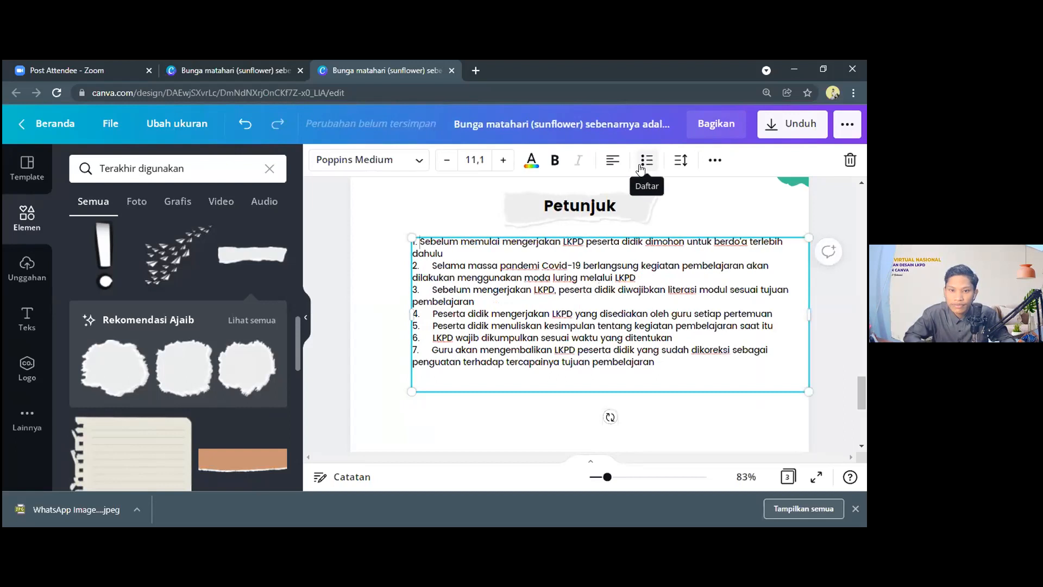
{"action": "key", "text": "BackSpace"}
{"action": "key", "text": "BackSpace"}
{"action": "key", "text": "BackSpace"}
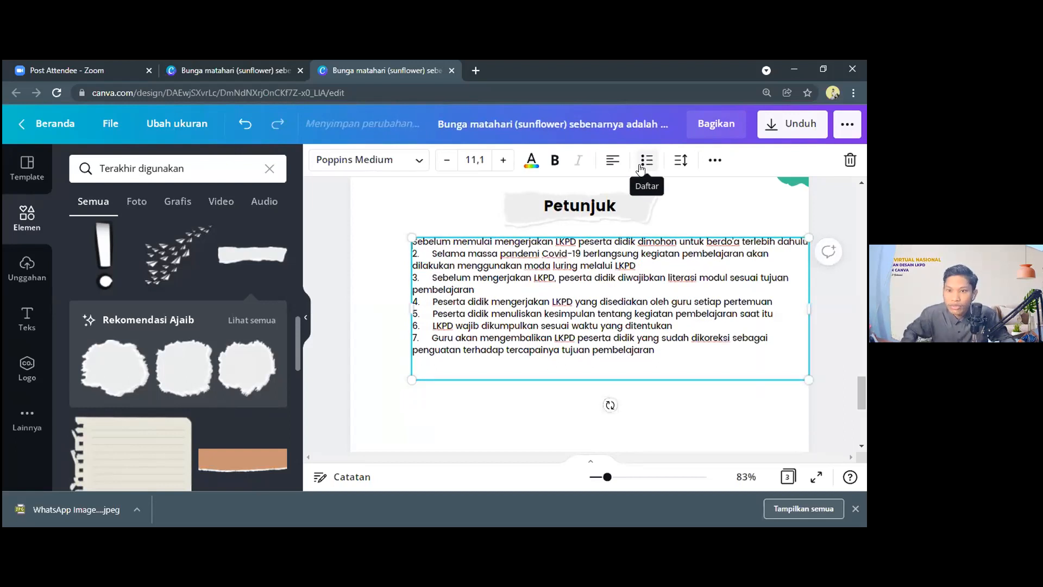
{"action": "left_click", "coordinate": [646, 163]}
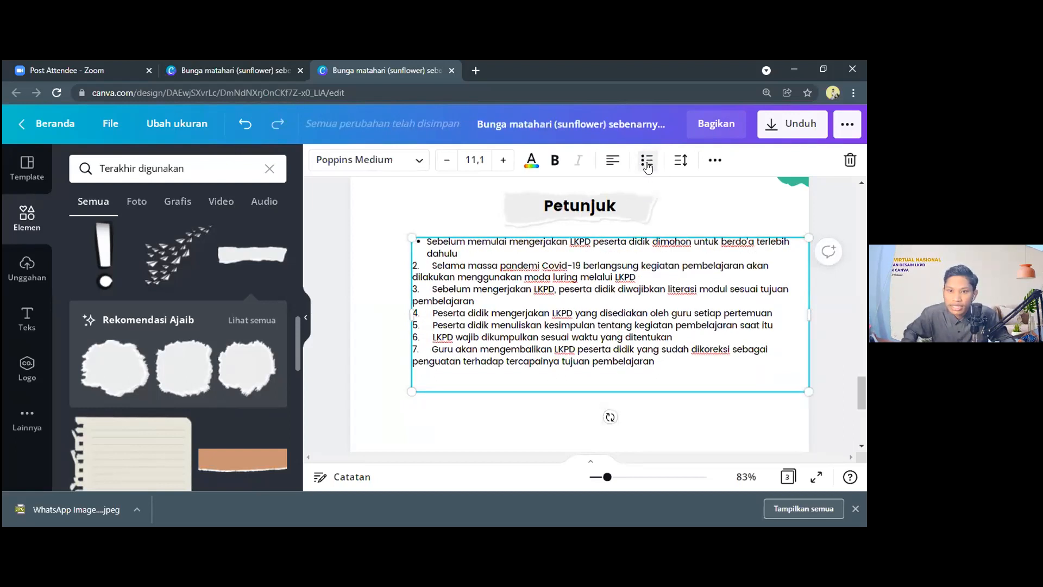
{"action": "left_click", "coordinate": [647, 163]}
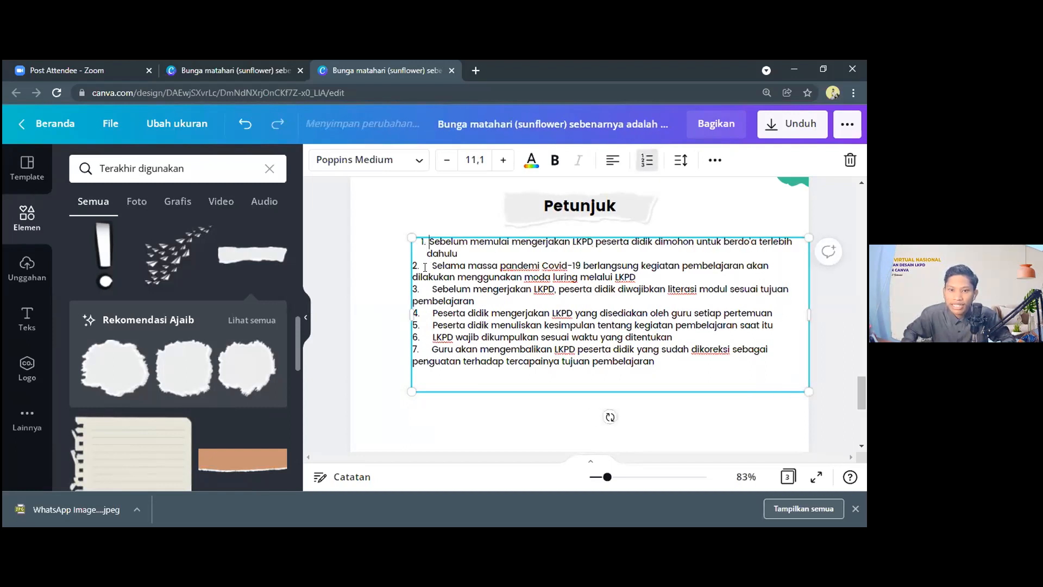
Step: Convert the second instruction, "Selama massa pandemi Covid-19", from its typed number to an automatically numbered list item
{"action": "key", "text": "BackSpace"}
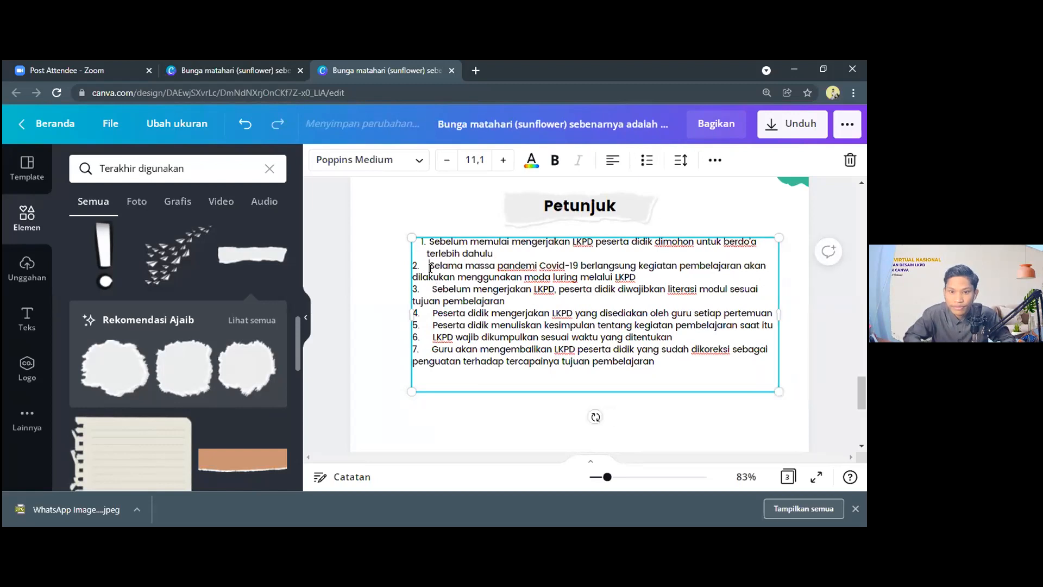
{"action": "key", "text": "BackSpace"}
{"action": "key", "text": "BackSpace"}
{"action": "key", "text": "BackSpace"}
{"action": "key", "text": "BackSpace"}
{"action": "key", "text": "ctrl+z"}
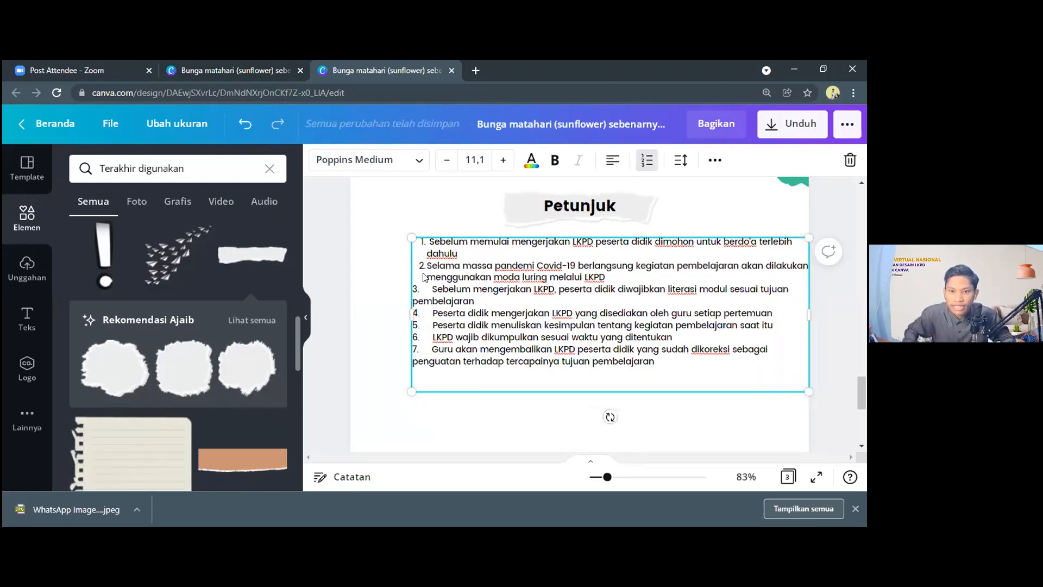
{"action": "key", "text": "ctrl+z"}
Step: Replace the typed number of the third instruction, "Sebelum mengerjakan LKPD", with automatic list numbering
{"action": "left_click", "coordinate": [429, 285]}
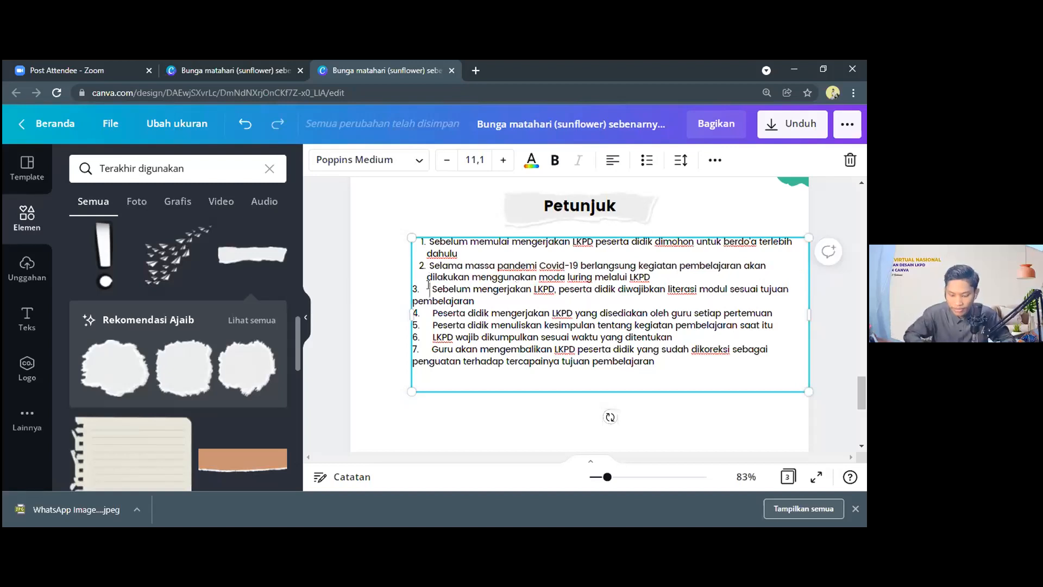
{"action": "key", "text": "Delete"}
{"action": "key", "text": "BackSpace"}
{"action": "key", "text": "BackSpace"}
{"action": "key", "text": "BackSpace"}
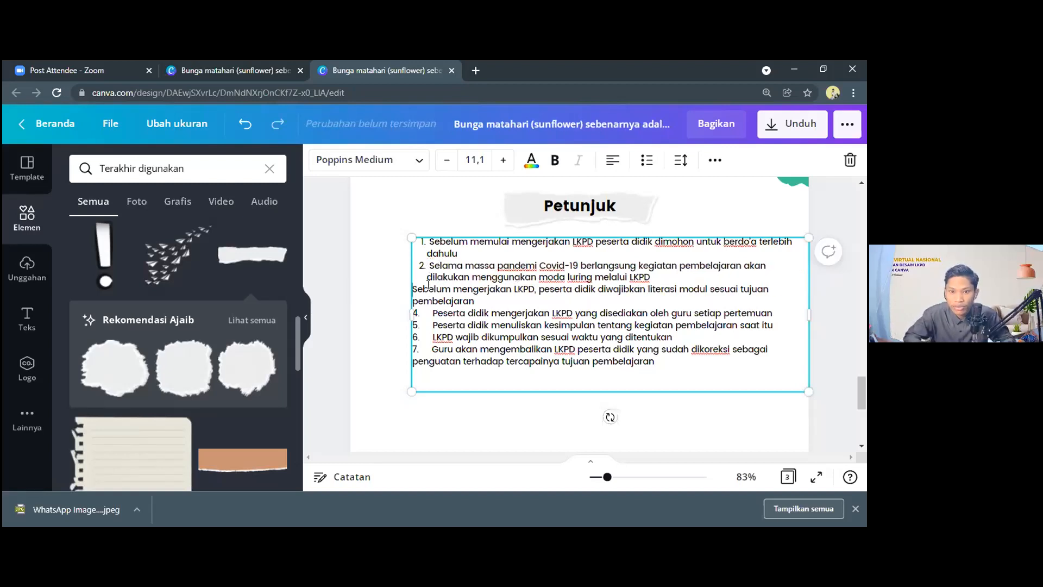
{"action": "key", "text": "BackSpace"}
{"action": "key", "text": "Return"}
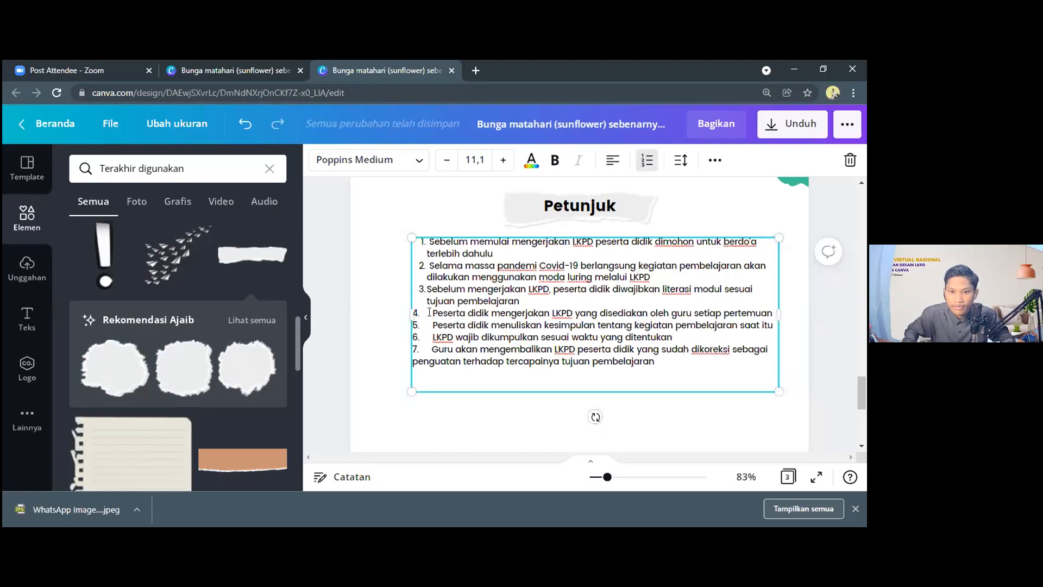
Step: Convert the fourth instruction, "Peserta didik mengerjakan LKPD", from its typed number to an automatically numbered list item
{"action": "left_click", "coordinate": [430, 312]}
{"action": "key", "text": "BackSpace"}
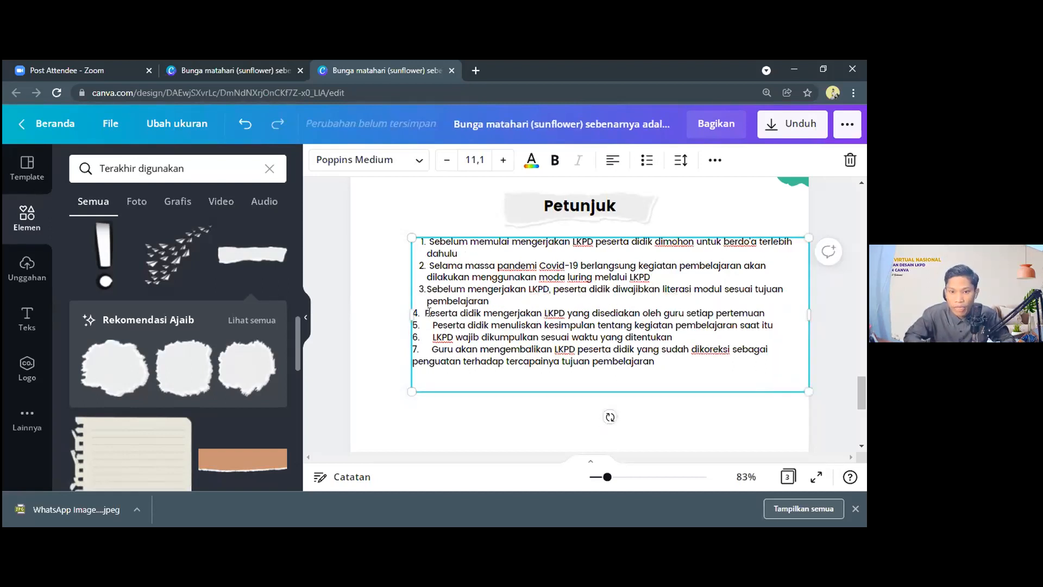
{"action": "key", "text": "BackSpace"}
{"action": "key", "text": "BackSpace"}
{"action": "key", "text": "BackSpace"}
{"action": "key", "text": "BackSpace"}
{"action": "key", "text": "Return"}
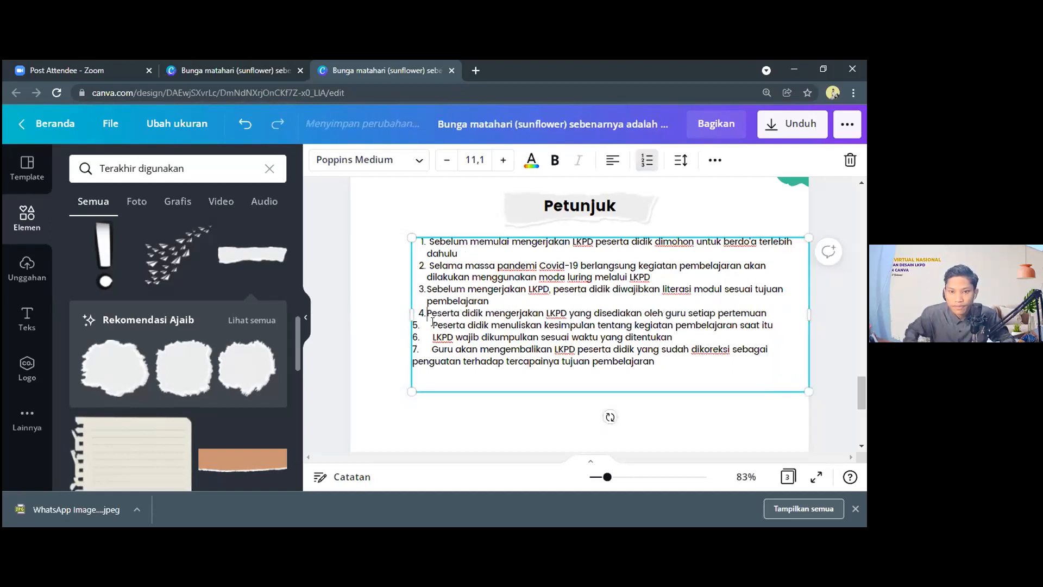
Step: Remove the typed number from the fifth instruction, "Peserta didik menuliskan kesimpulan", and make it an automatically numbered list item
{"action": "key", "text": "BackSpace"}
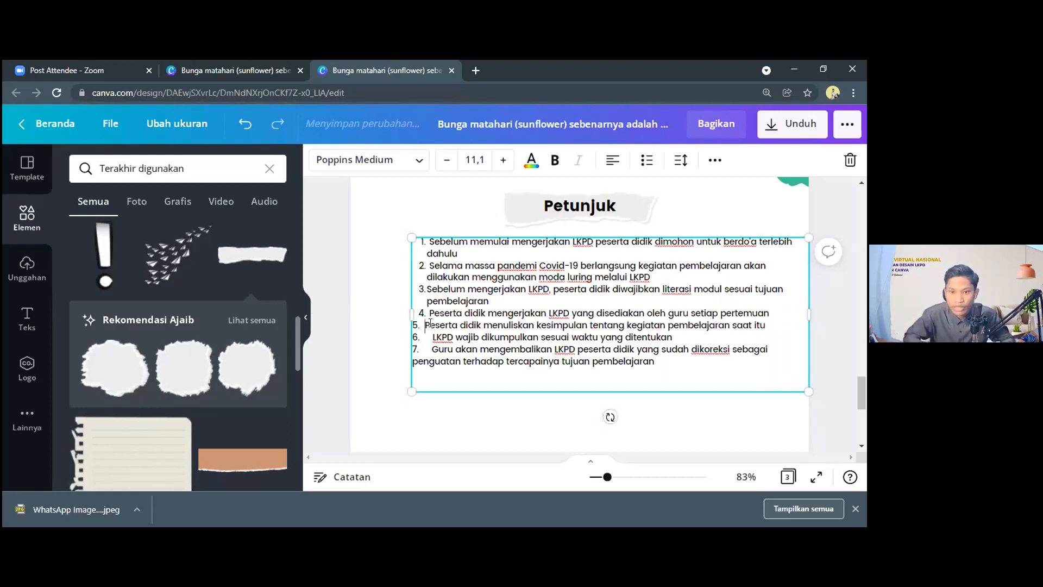
{"action": "key", "text": "BackSpace"}
{"action": "key", "text": "BackSpace"}
{"action": "key", "text": "BackSpace"}
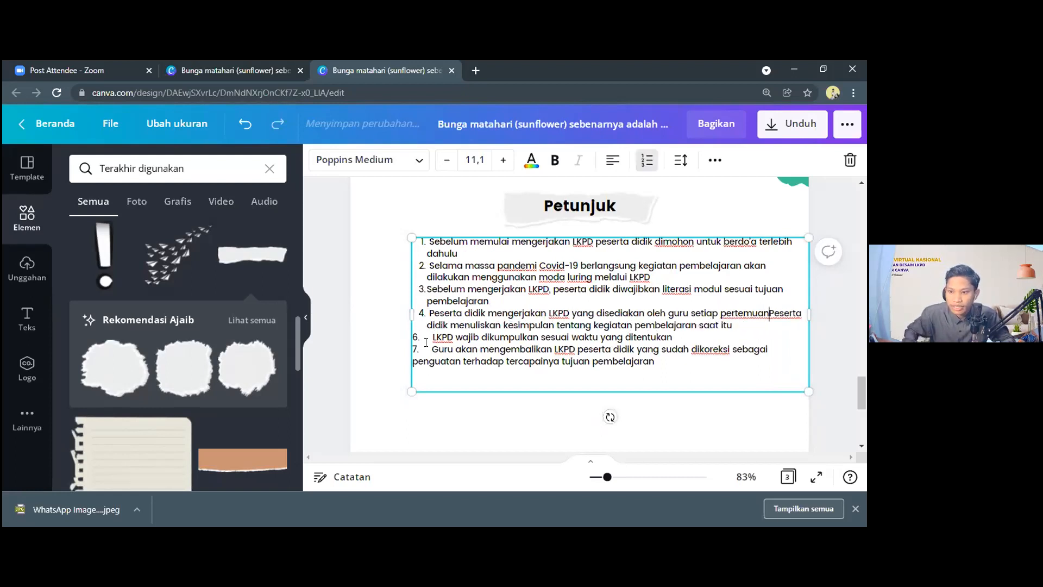
{"action": "key", "text": "Return"}
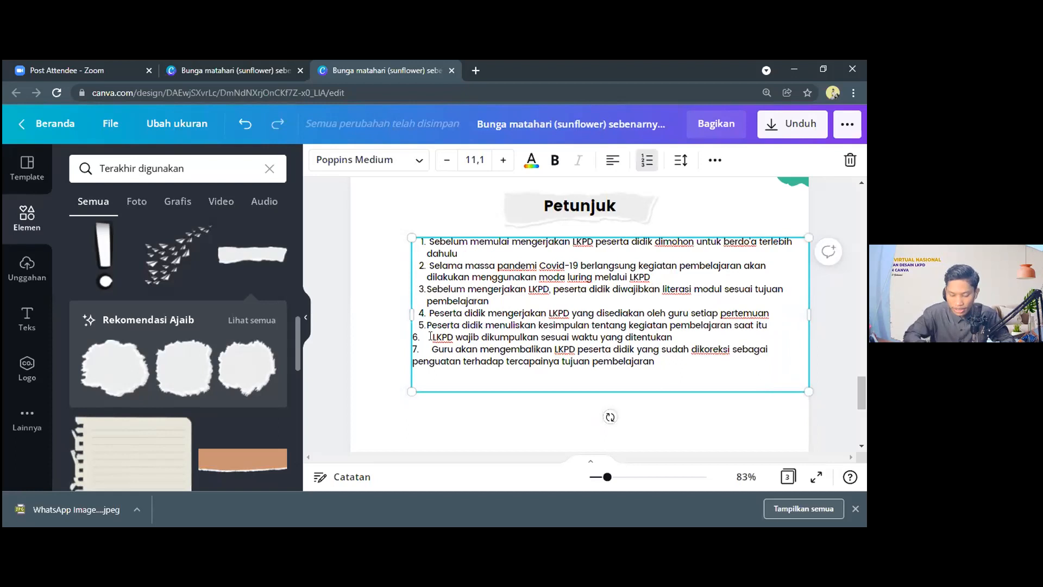
Step: Replace the typed number and spacing of the sixth instruction, "LKPD wajib dikumpulkan", with automatic list numbering
{"action": "left_click", "coordinate": [430, 336]}
{"action": "key", "text": "BackSpace"}
{"action": "key", "text": "BackSpace"}
{"action": "key", "text": "BackSpace"}
{"action": "key", "text": "BackSpace"}
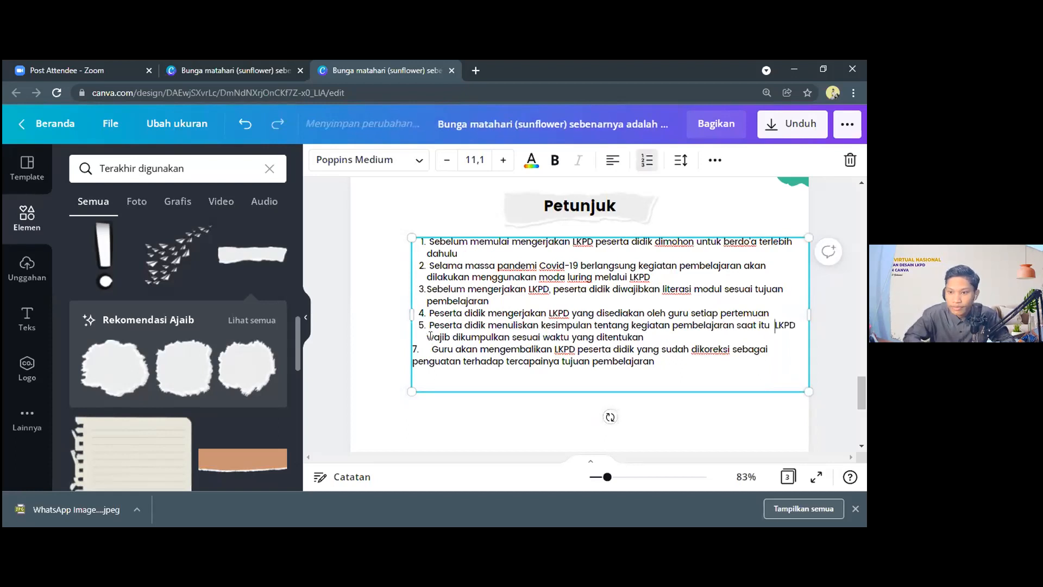
{"action": "key", "text": "Return"}
Step: Convert the seventh instruction, "Guru akan mengembalikan LKPD", to an automatically numbered item and shift the whole text box slightly left on the page
{"action": "left_click", "coordinate": [430, 348]}
{"action": "key", "text": "BackSpace"}
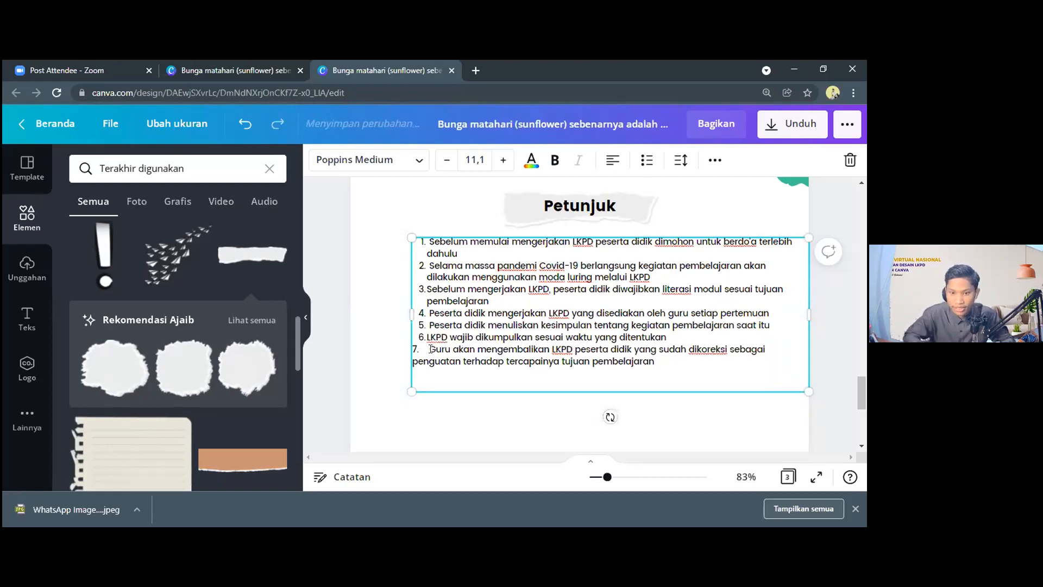
{"action": "key", "text": "BackSpace"}
{"action": "key", "text": "BackSpace"}
{"action": "key", "text": "BackSpace"}
{"action": "key", "text": "BackSpace"}
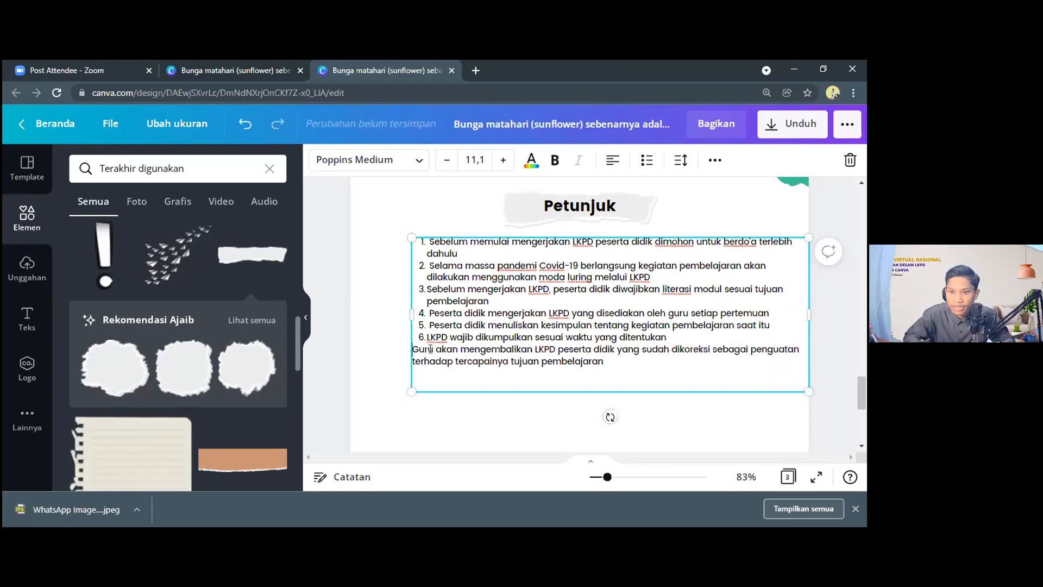
{"action": "key", "text": "BackSpace"}
{"action": "key", "text": "Return"}
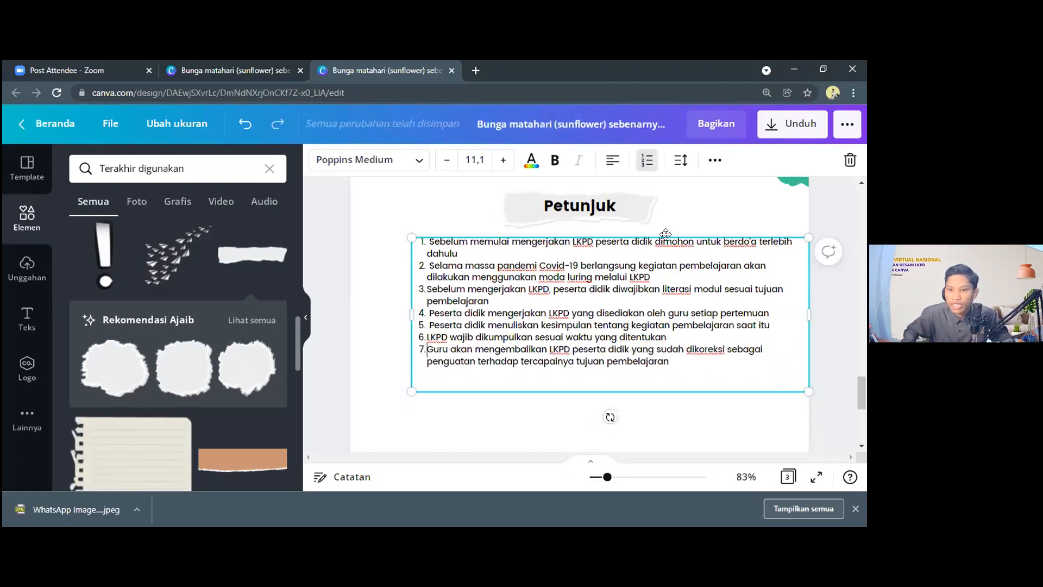
{"action": "mouse_move", "coordinate": [648, 234]}
{"action": "left_mouse_down"}
{"action": "mouse_move", "coordinate": [628, 234]}
{"action": "mouse_move", "coordinate": [656, 238]}
{"action": "left_mouse_up"}
{"action": "left_click", "coordinate": [685, 405]}
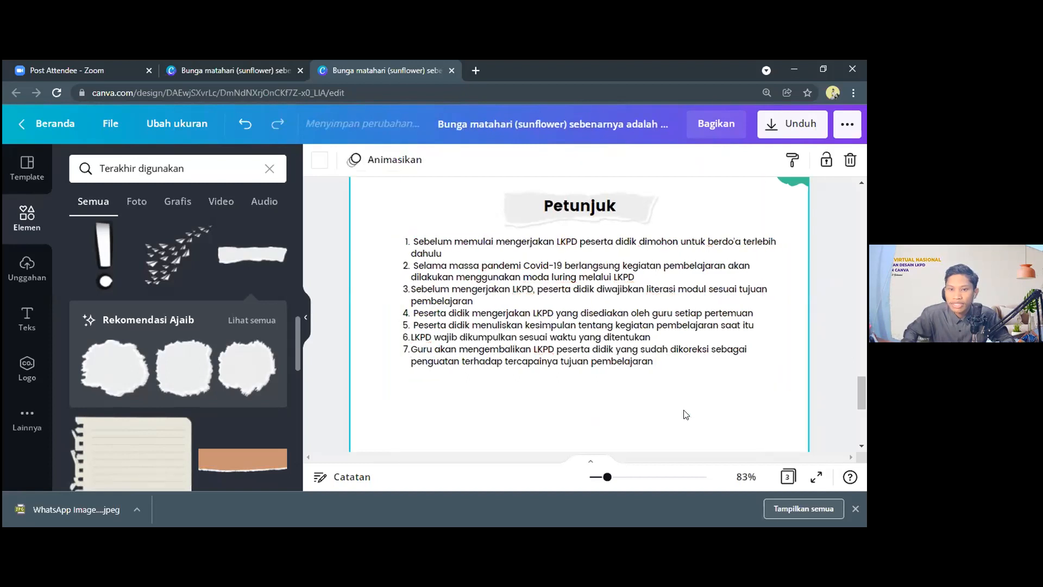
Step: Look over page 3's header, Petunjuk list and the empty area beneath the instructions
{"action": "scroll", "coordinate": [647, 357], "scroll_direction": "up", "scroll_amount": 3}
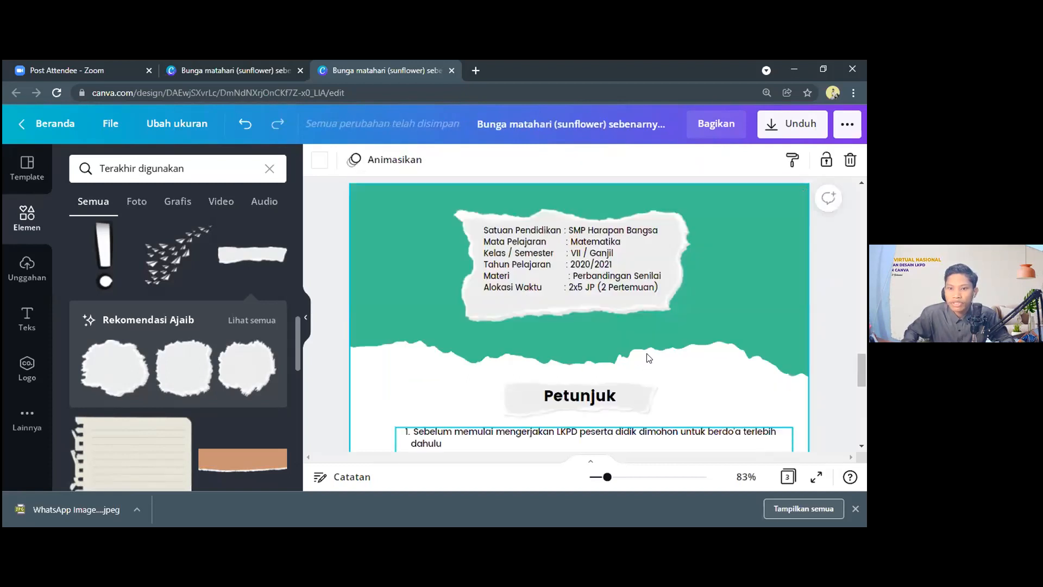
{"action": "scroll", "coordinate": [649, 357], "scroll_direction": "down", "scroll_amount": 8}
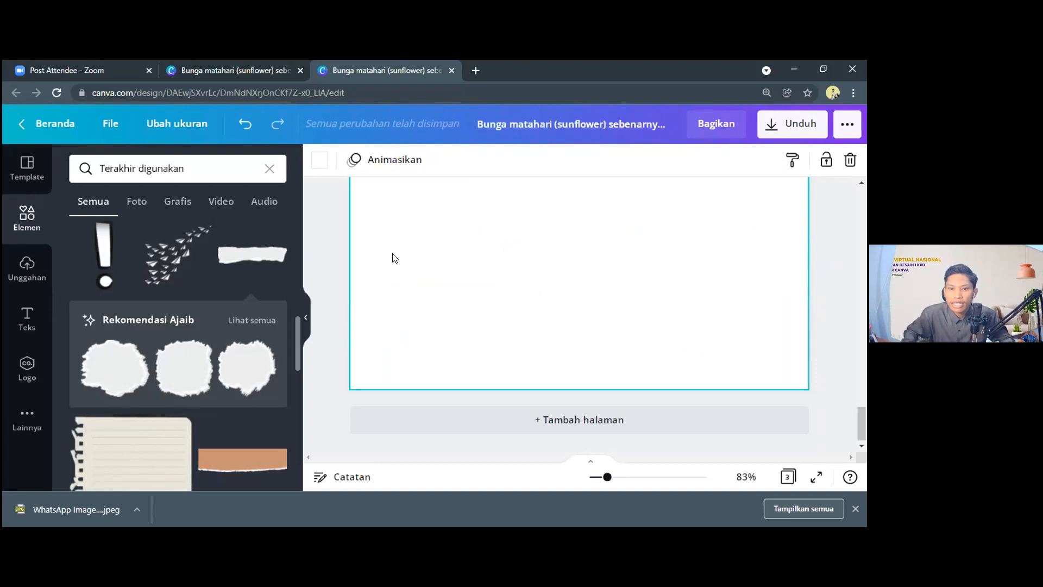
{"action": "scroll", "coordinate": [398, 294], "scroll_direction": "up", "scroll_amount": 3}
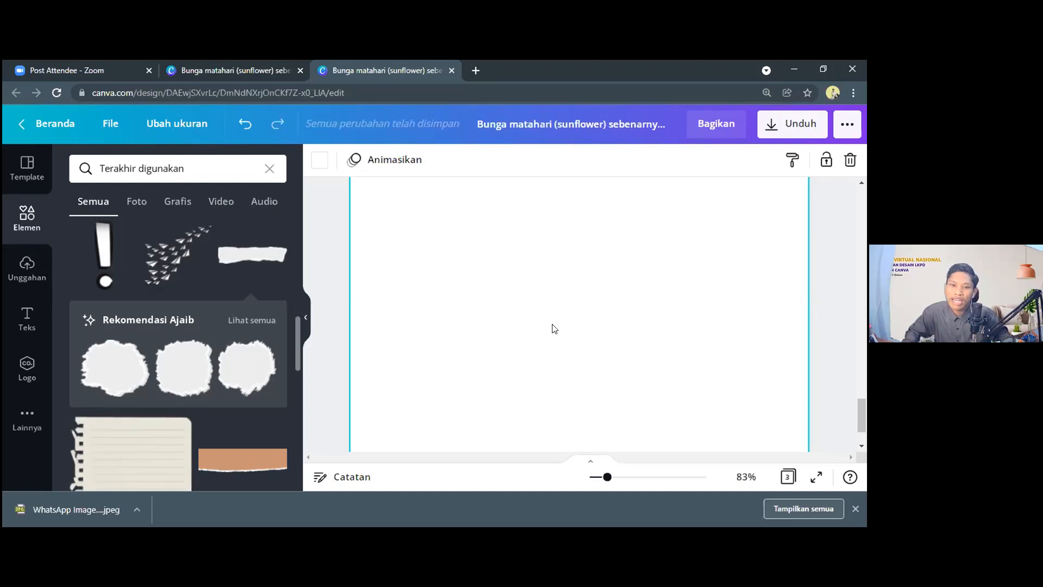
{"action": "scroll", "coordinate": [554, 327], "scroll_direction": "up", "scroll_amount": 2}
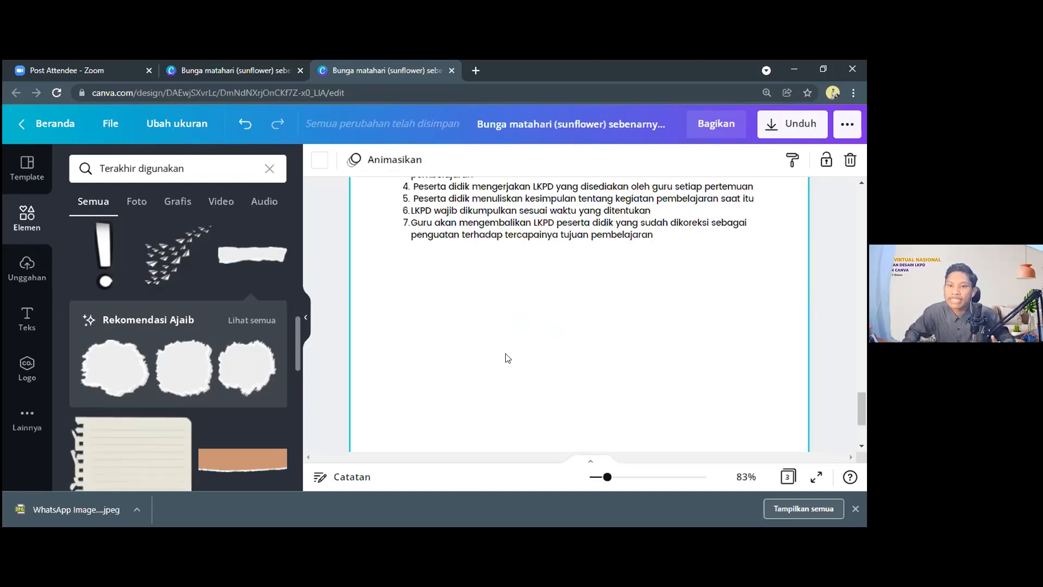
{"action": "scroll", "coordinate": [508, 356], "scroll_direction": "up", "scroll_amount": 3}
{"action": "scroll", "coordinate": [735, 231], "scroll_direction": "up", "scroll_amount": 1}
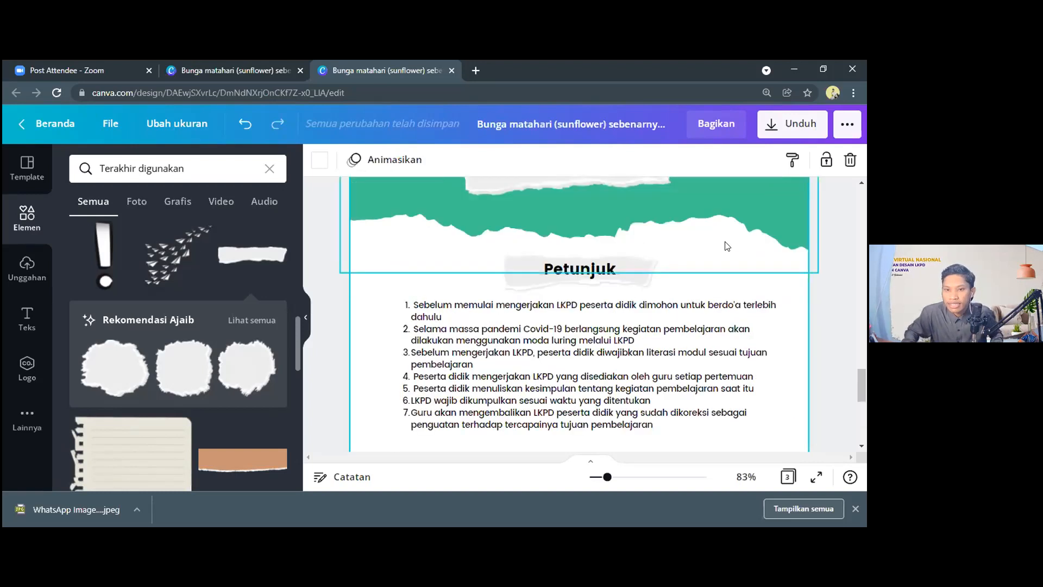
{"action": "scroll", "coordinate": [734, 230], "scroll_direction": "up", "scroll_amount": 1}
{"action": "scroll", "coordinate": [745, 227], "scroll_direction": "down", "scroll_amount": 2}
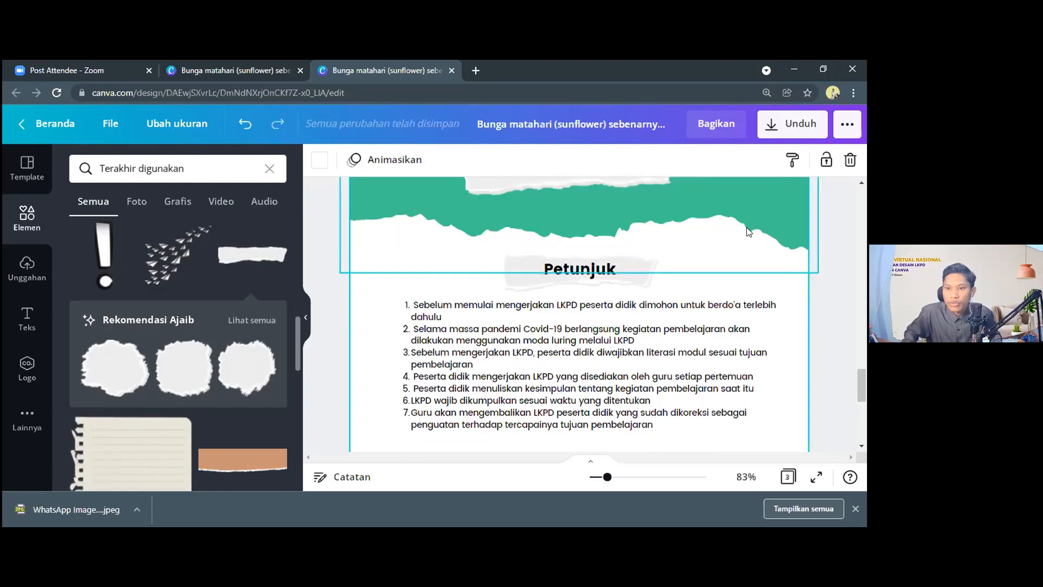
Step: Copy the green torn-paper shape from page 3's header and place the copy across the page below the instructions
{"action": "scroll", "coordinate": [755, 237], "scroll_direction": "up", "scroll_amount": 3}
{"action": "scroll", "coordinate": [766, 274], "scroll_direction": "up", "scroll_amount": 1}
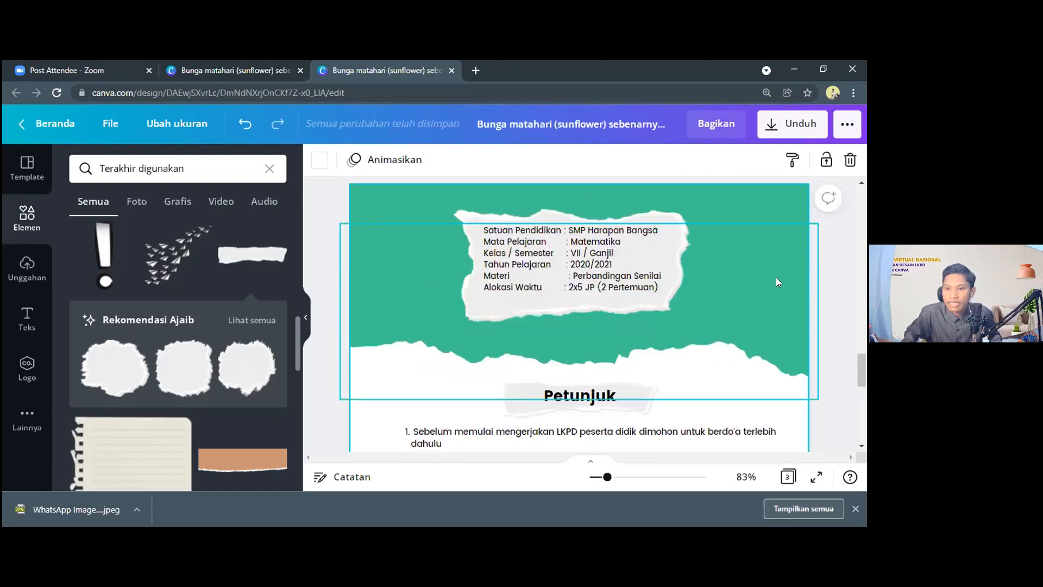
{"action": "left_click", "coordinate": [777, 278]}
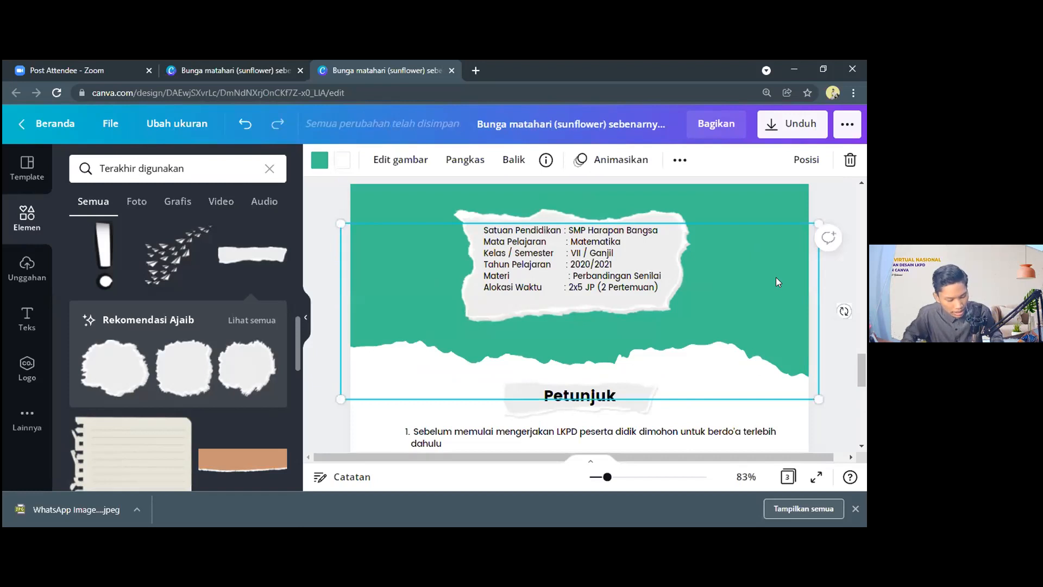
{"action": "scroll", "coordinate": [775, 279], "scroll_direction": "down", "scroll_amount": 5}
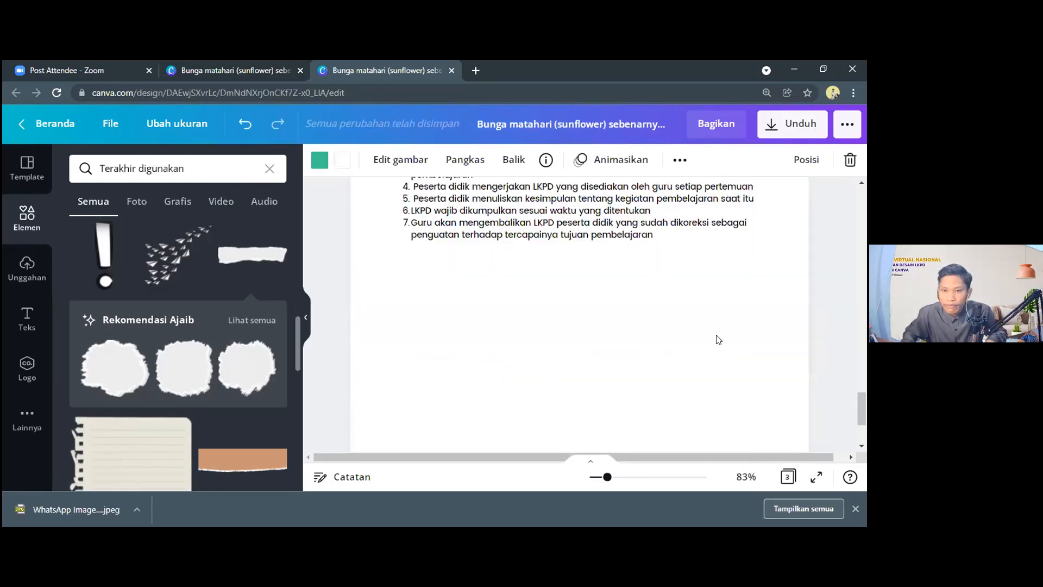
{"action": "key", "text": "ctrl+v"}
{"action": "left_click_drag", "start_coordinate": [702, 317], "coordinate": [692, 326]}
{"action": "scroll", "coordinate": [530, 299], "scroll_direction": "down", "scroll_amount": 3}
{"action": "scroll", "coordinate": [551, 294], "scroll_direction": "up", "scroll_amount": 2}
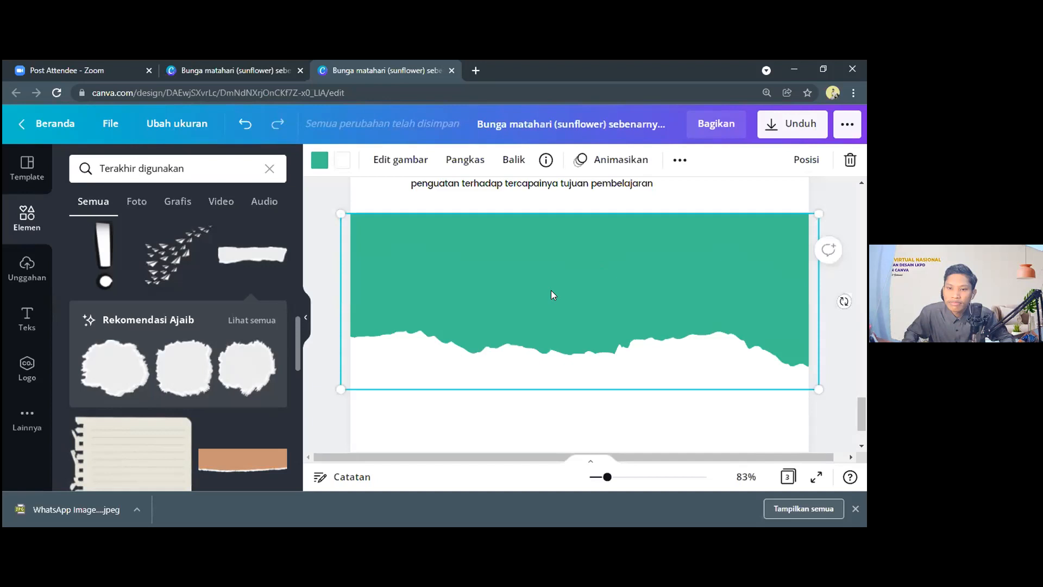
Step: Flip the copied green torn-paper shape horizontally and vertically and move it up towards the last instruction
{"action": "scroll", "coordinate": [549, 287], "scroll_direction": "up", "scroll_amount": 1}
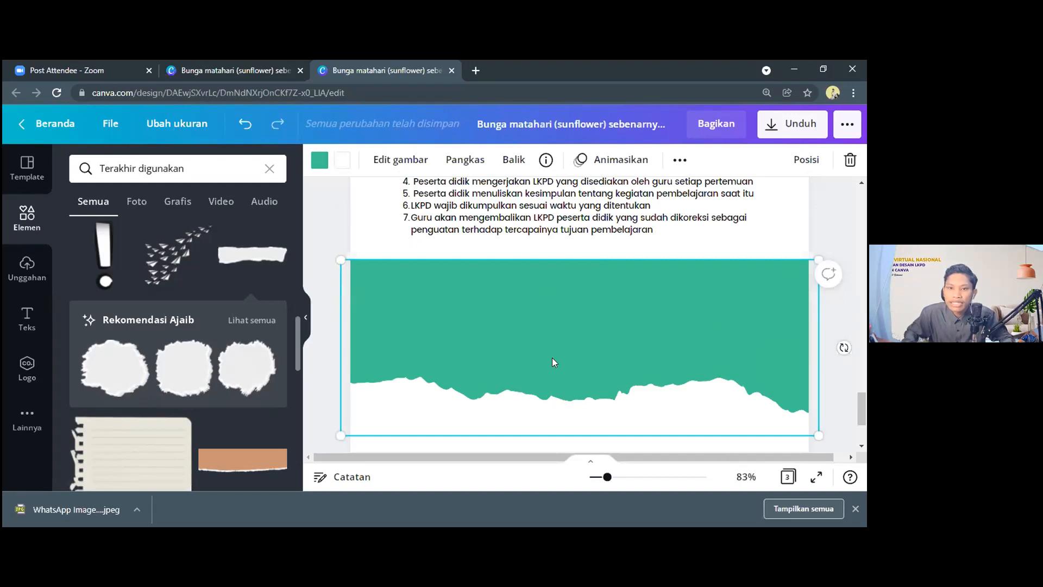
{"action": "left_click", "coordinate": [512, 157]}
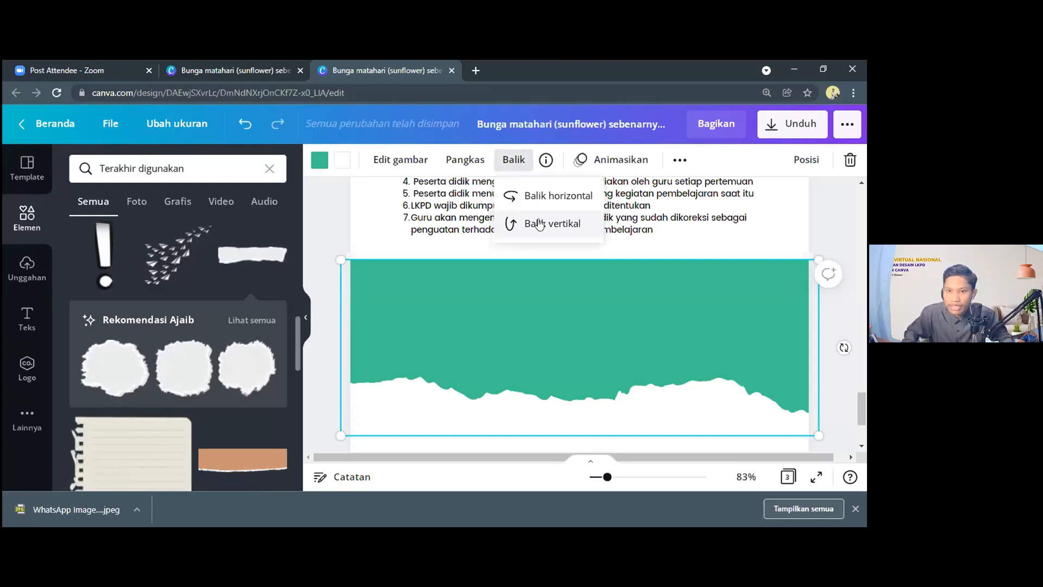
{"action": "left_click", "coordinate": [540, 196]}
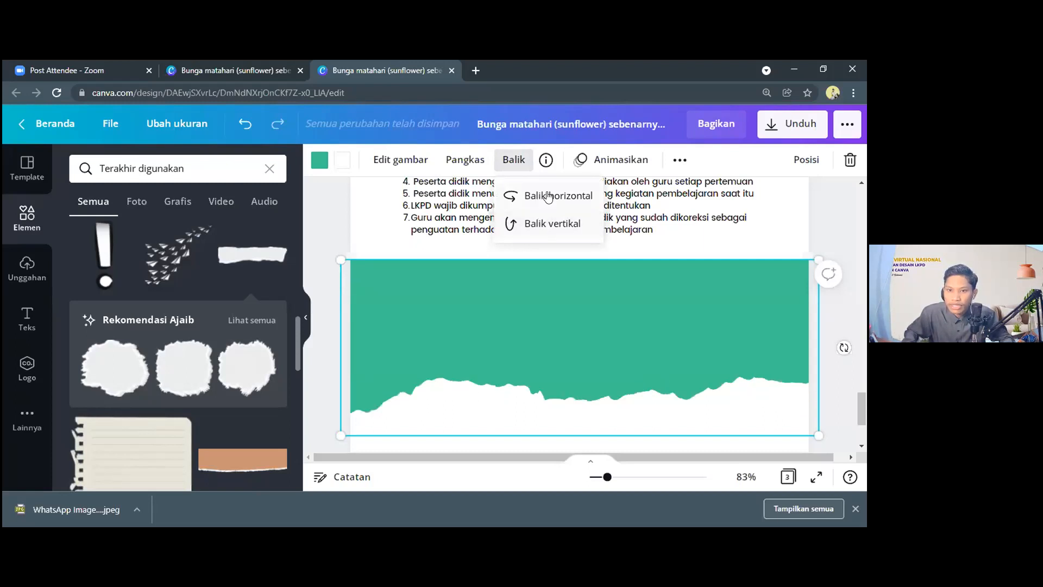
{"action": "left_click", "coordinate": [552, 223]}
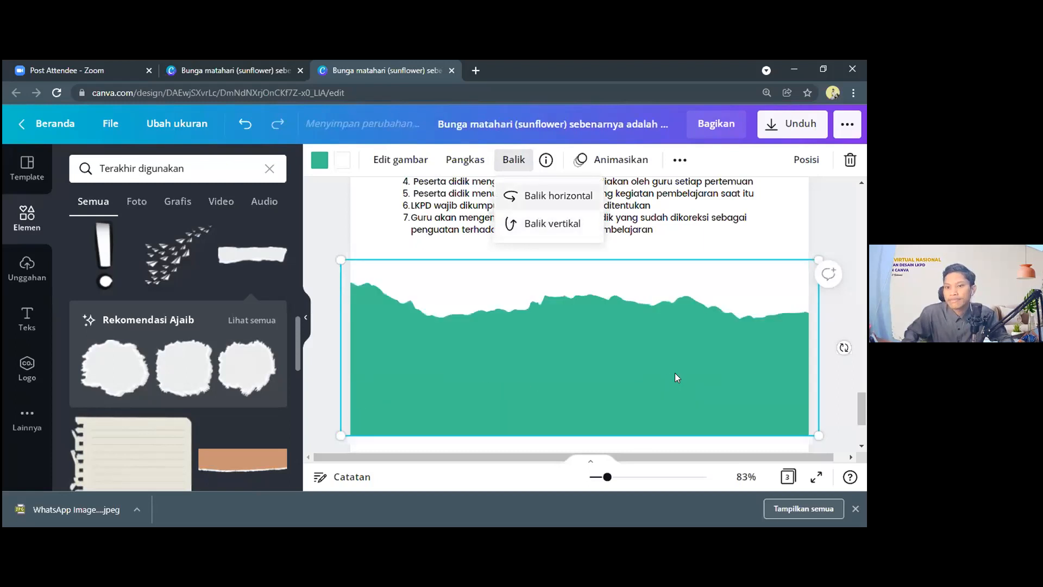
{"action": "scroll", "coordinate": [675, 373], "scroll_direction": "up", "scroll_amount": 2}
{"action": "scroll", "coordinate": [677, 377], "scroll_direction": "down", "scroll_amount": 1}
{"action": "left_click_drag", "start_coordinate": [661, 359], "coordinate": [662, 346]}
Step: Bring the instruction text box in front of the flipped torn-paper shape and nudge the shape slightly up the page
{"action": "left_click", "coordinate": [620, 244]}
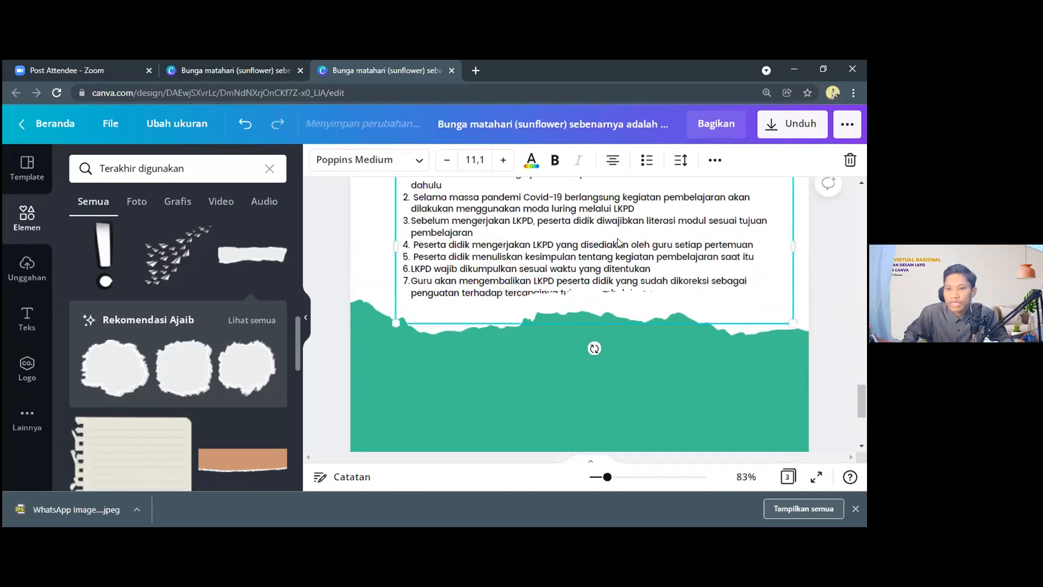
{"action": "left_click", "coordinate": [714, 161]}
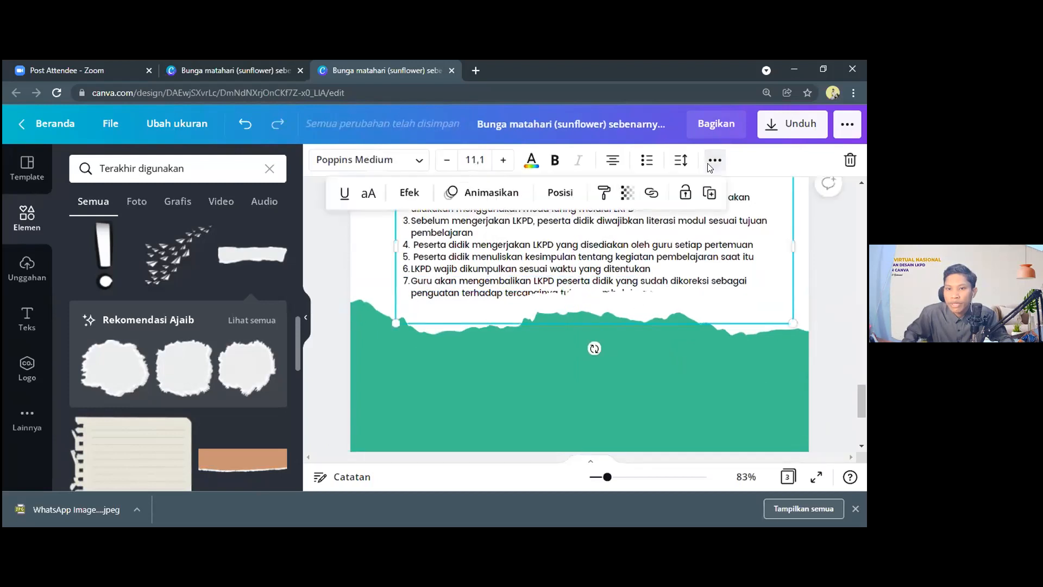
{"action": "left_click", "coordinate": [561, 192]}
{"action": "left_click", "coordinate": [372, 233]}
{"action": "left_click", "coordinate": [672, 367]}
{"action": "left_click_drag", "start_coordinate": [672, 367], "coordinate": [673, 360]}
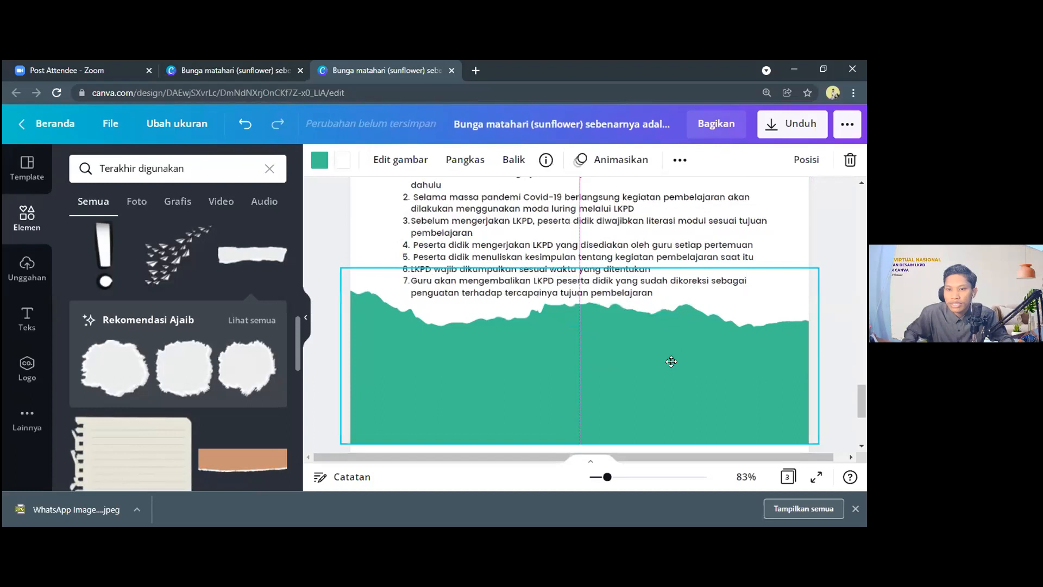
Step: Copy the green rectangle from page 3's header and place the copy over the white area below the flipped torn-paper shape
{"action": "scroll", "coordinate": [672, 361], "scroll_direction": "up", "scroll_amount": 4}
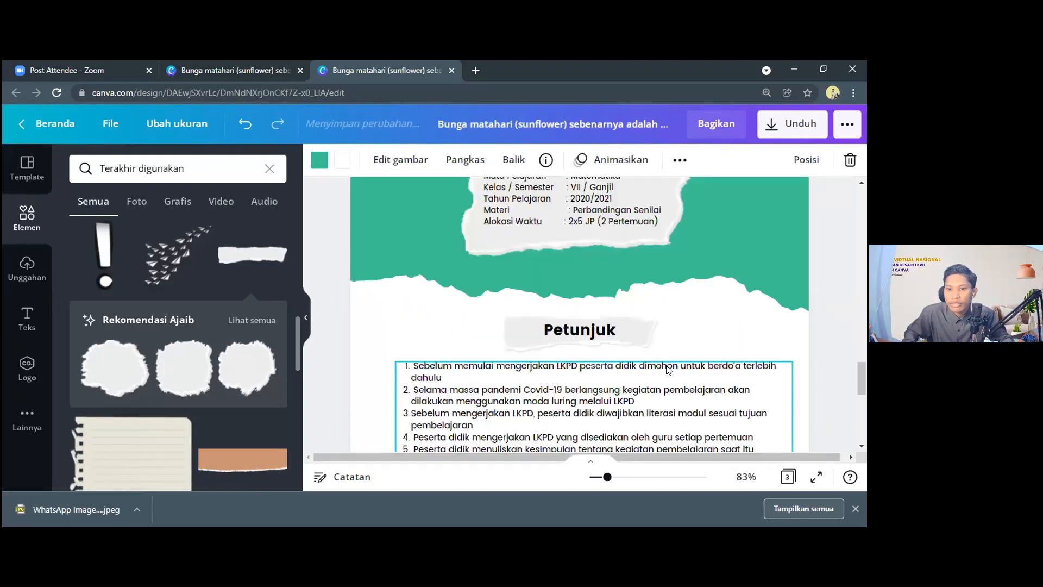
{"action": "scroll", "coordinate": [668, 375], "scroll_direction": "down", "scroll_amount": 4}
{"action": "scroll", "coordinate": [659, 378], "scroll_direction": "down", "scroll_amount": 3}
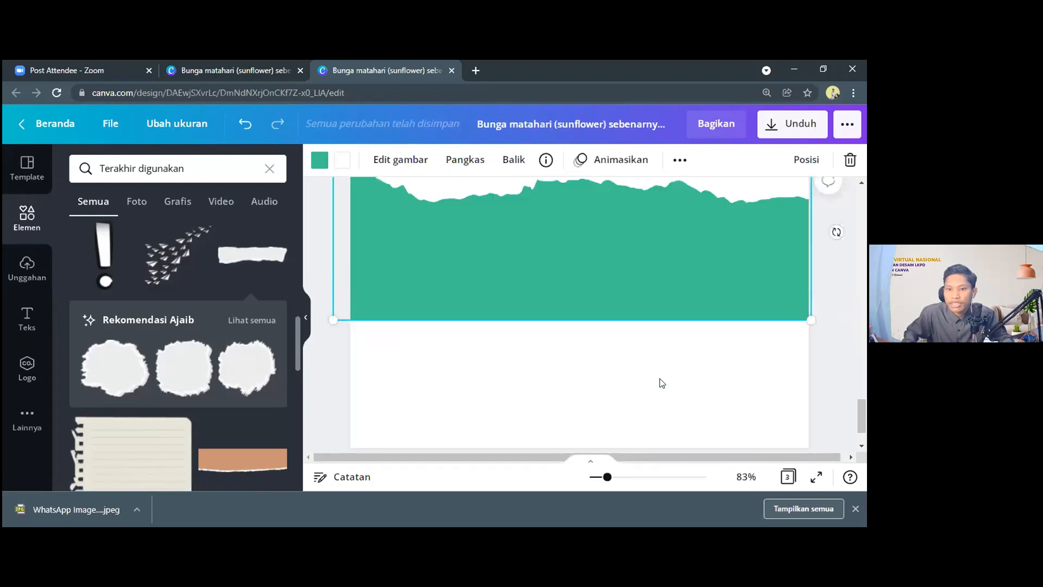
{"action": "scroll", "coordinate": [343, 262], "scroll_direction": "down", "scroll_amount": 1}
{"action": "left_click", "coordinate": [344, 262]}
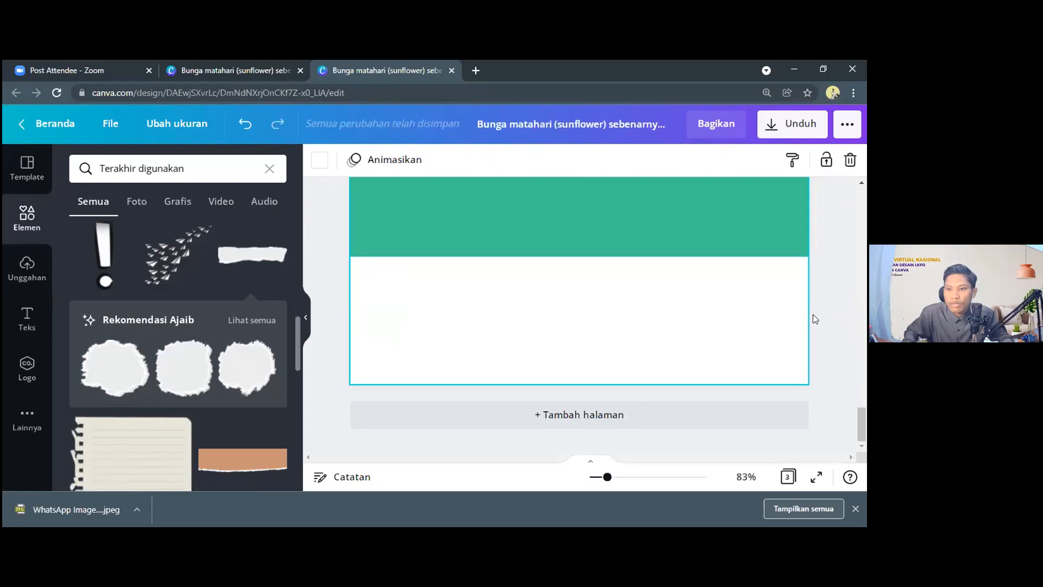
{"action": "scroll", "coordinate": [808, 313], "scroll_direction": "up", "scroll_amount": 3}
{"action": "scroll", "coordinate": [770, 302], "scroll_direction": "up", "scroll_amount": 4}
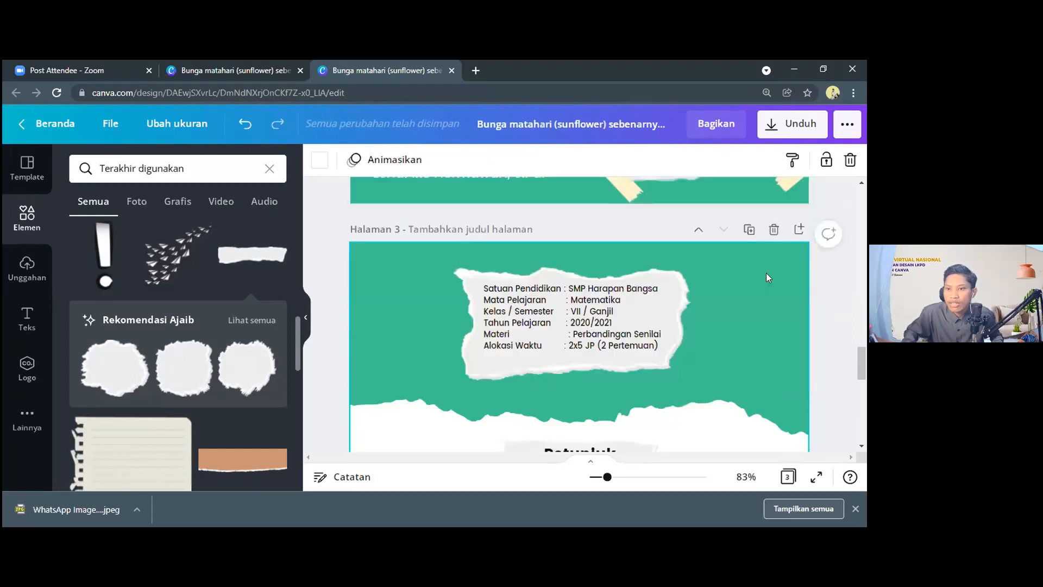
{"action": "left_click", "coordinate": [775, 255]}
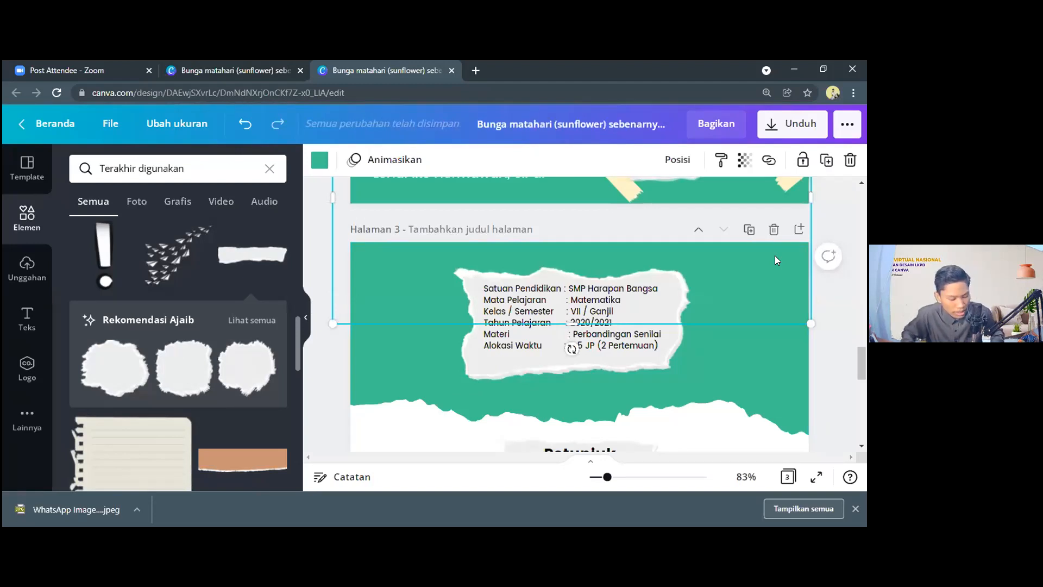
{"action": "scroll", "coordinate": [680, 330], "scroll_direction": "down", "scroll_amount": 5}
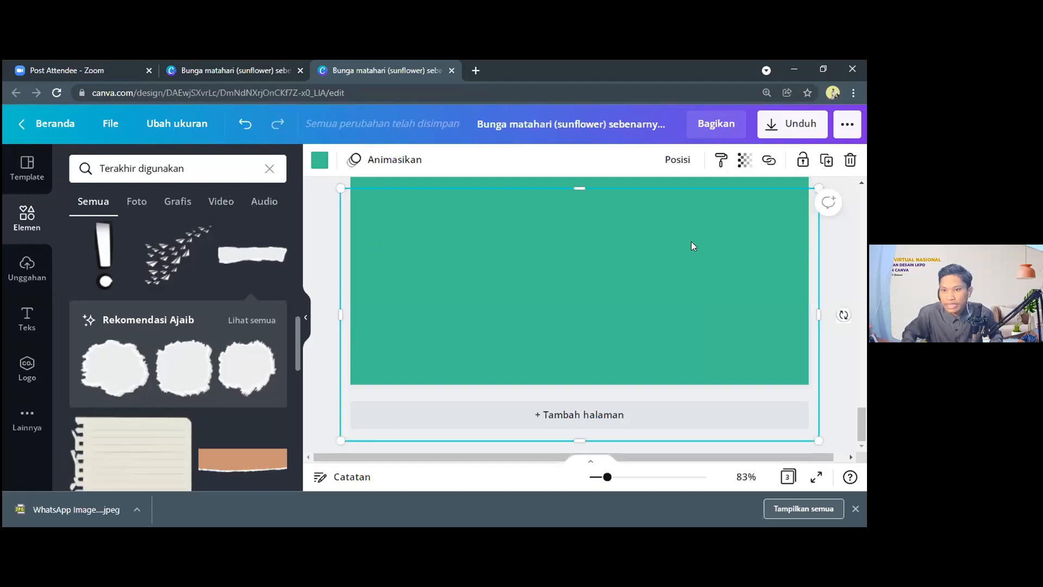
{"action": "left_click_drag", "start_coordinate": [690, 274], "coordinate": [755, 299]}
Step: Check page 3 from the Petunjuk heading down to the green footer at the end of the page
{"action": "scroll", "coordinate": [781, 294], "scroll_direction": "up", "scroll_amount": 2}
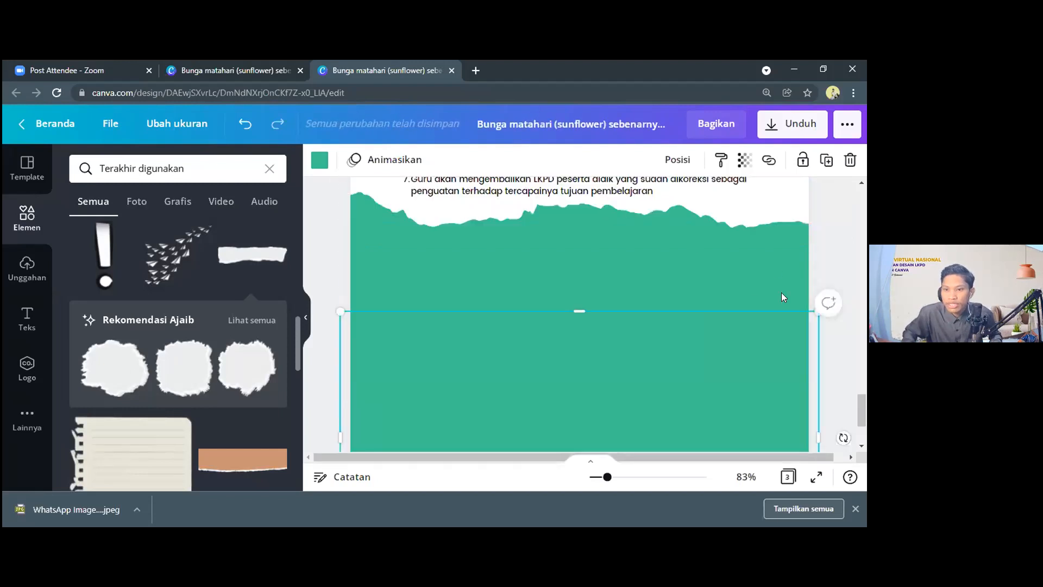
{"action": "scroll", "coordinate": [640, 321], "scroll_direction": "up", "scroll_amount": 1}
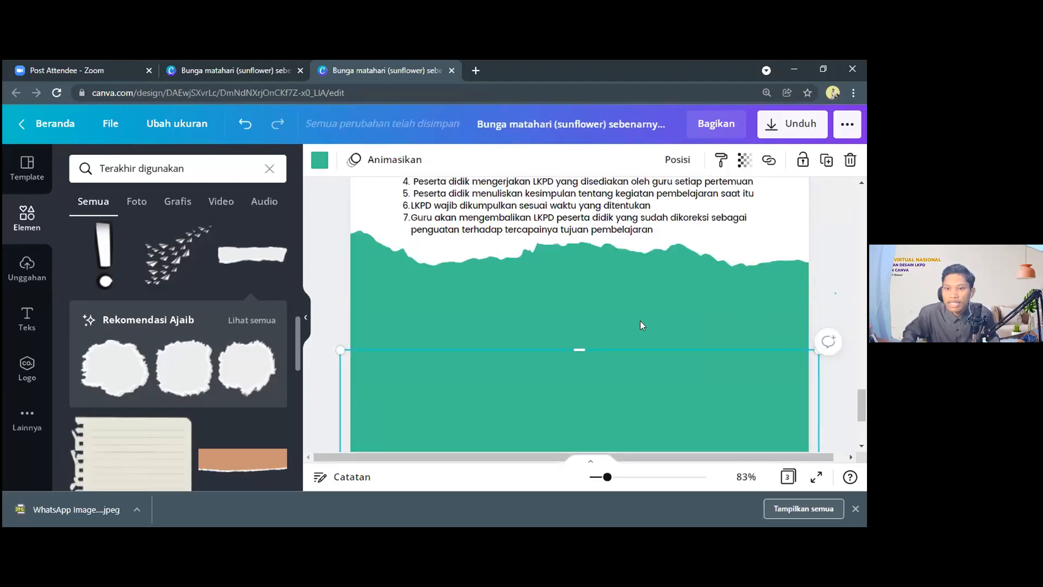
{"action": "scroll", "coordinate": [640, 321], "scroll_direction": "up", "scroll_amount": 5}
{"action": "scroll", "coordinate": [700, 389], "scroll_direction": "down", "scroll_amount": 5}
{"action": "scroll", "coordinate": [679, 380], "scroll_direction": "down", "scroll_amount": 2}
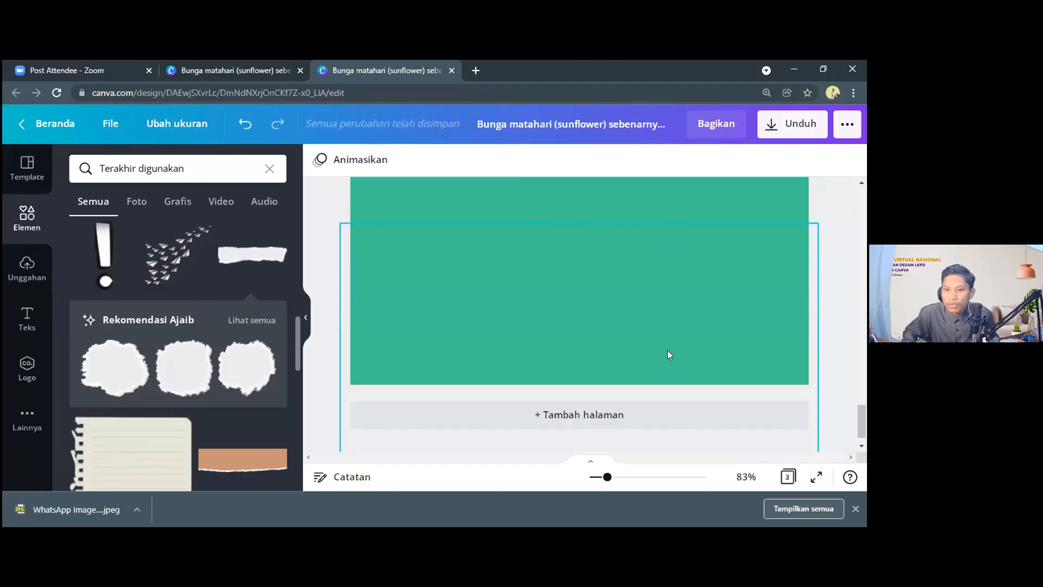
{"action": "scroll", "coordinate": [577, 259], "scroll_direction": "up", "scroll_amount": 1}
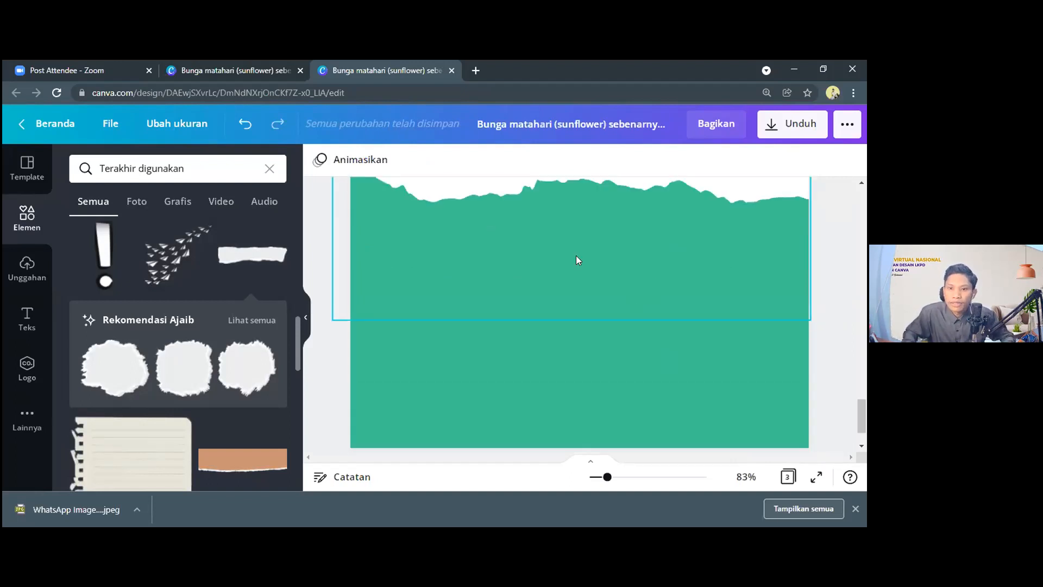
{"action": "scroll", "coordinate": [391, 346], "scroll_direction": "up", "scroll_amount": 2}
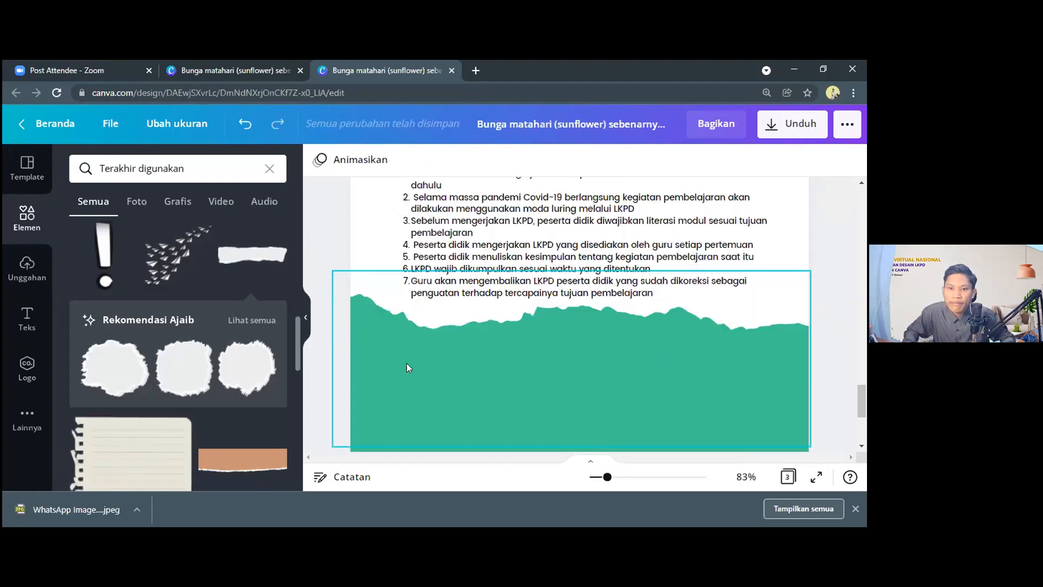
{"action": "scroll", "coordinate": [544, 320], "scroll_direction": "up", "scroll_amount": 3}
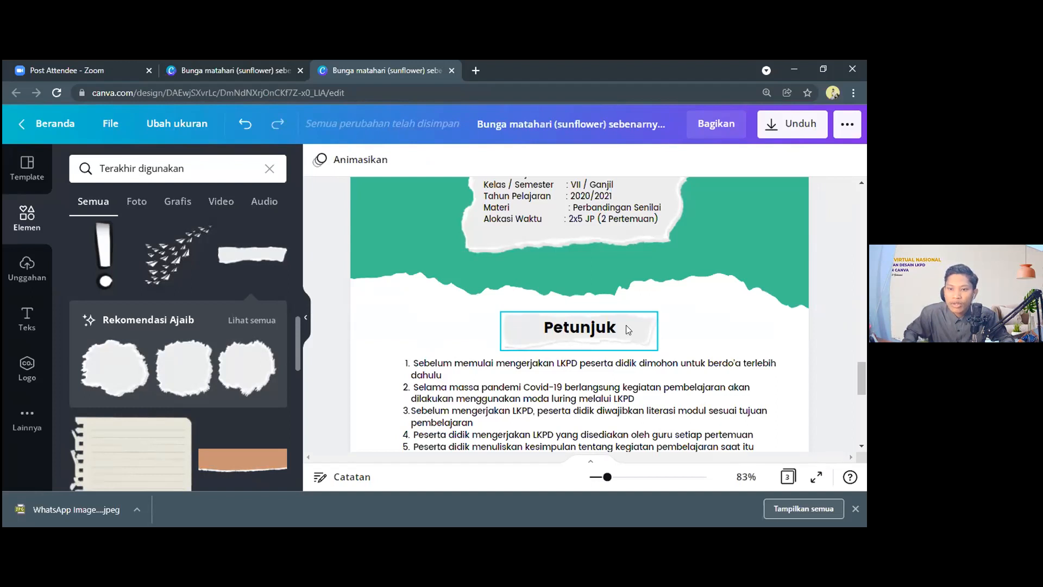
Step: Try to copy the Petunjuk heading together with its torn-paper background and paste both onto page 3's green footer
{"action": "left_click", "coordinate": [588, 335]}
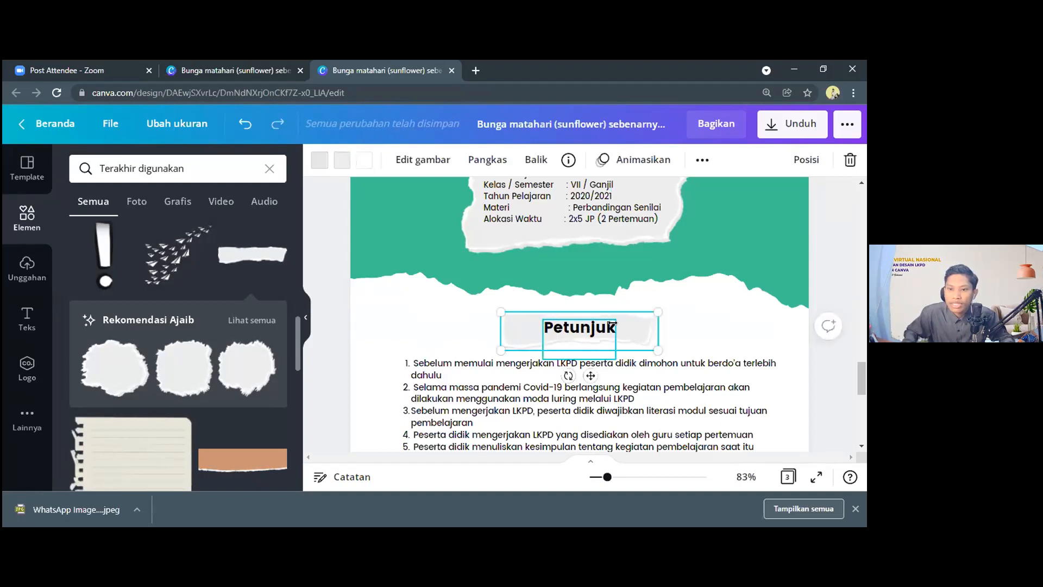
{"action": "left_click", "coordinate": [612, 326]}
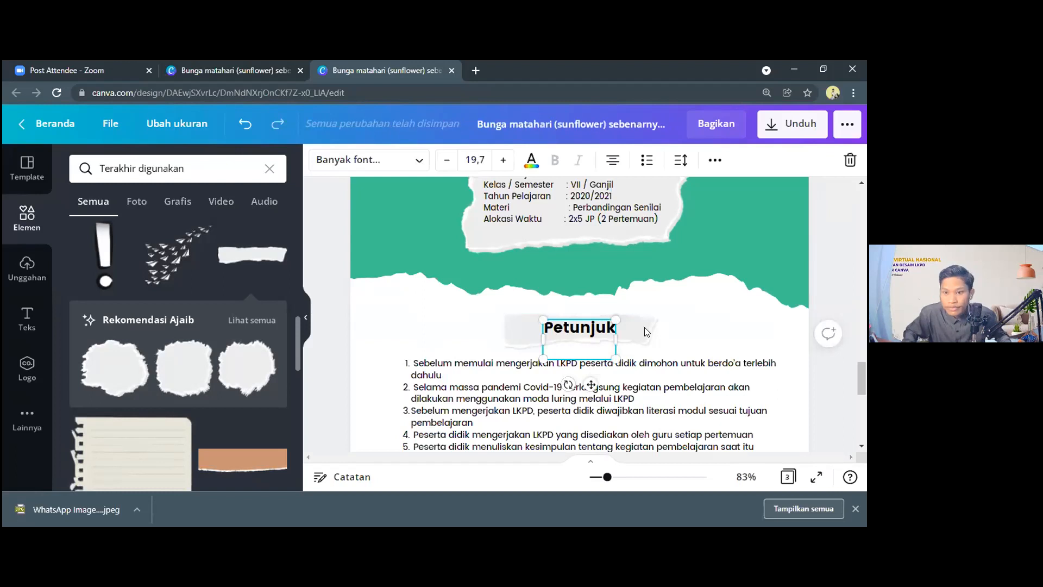
{"action": "left_click", "coordinate": [672, 327]}
{"action": "left_click", "coordinate": [662, 341]}
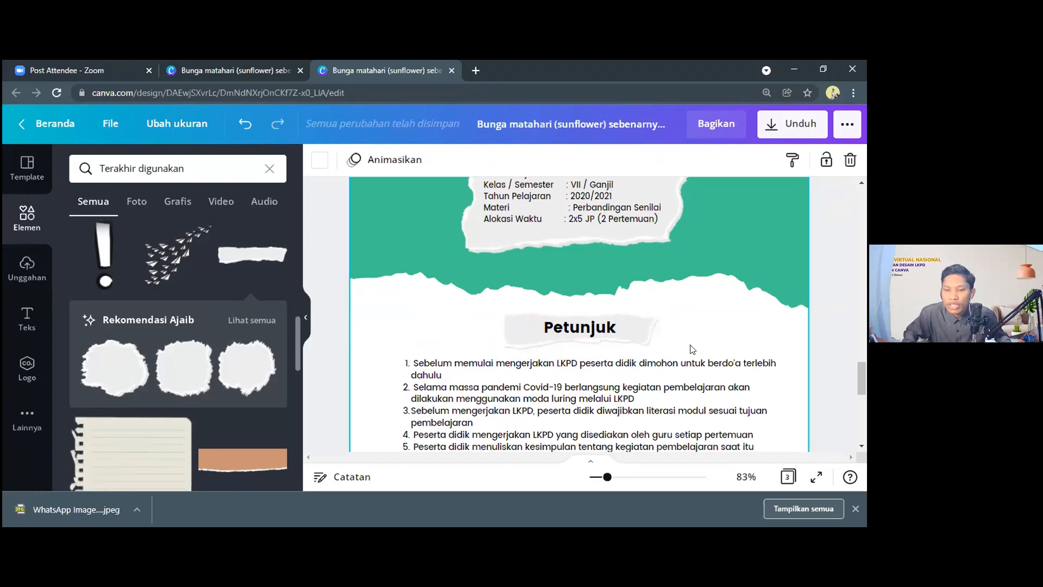
{"action": "left_click", "coordinate": [574, 331]}
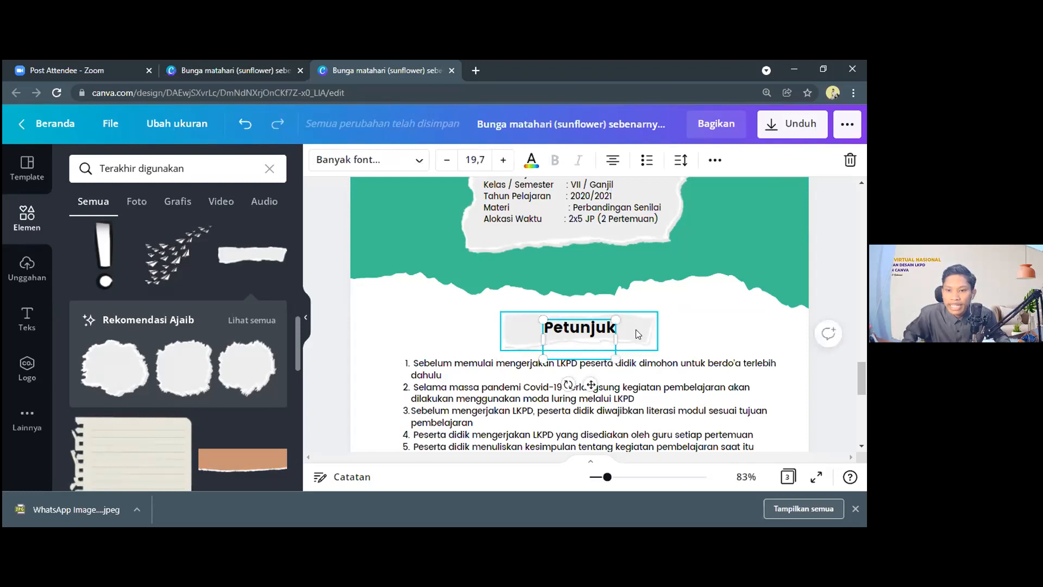
{"action": "left_click", "coordinate": [636, 329], "text": "shift"}
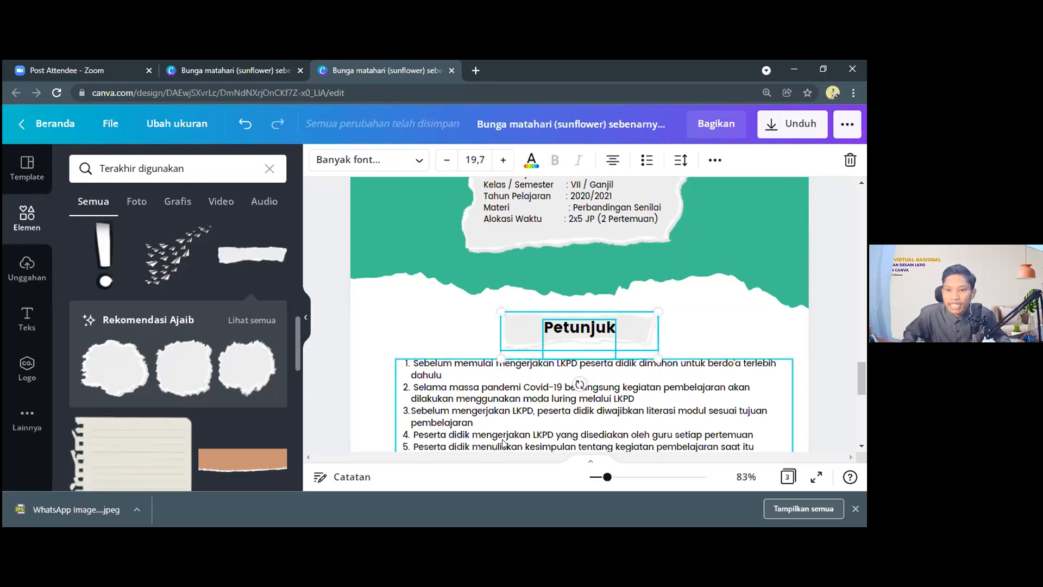
{"action": "right_click", "coordinate": [591, 321]}
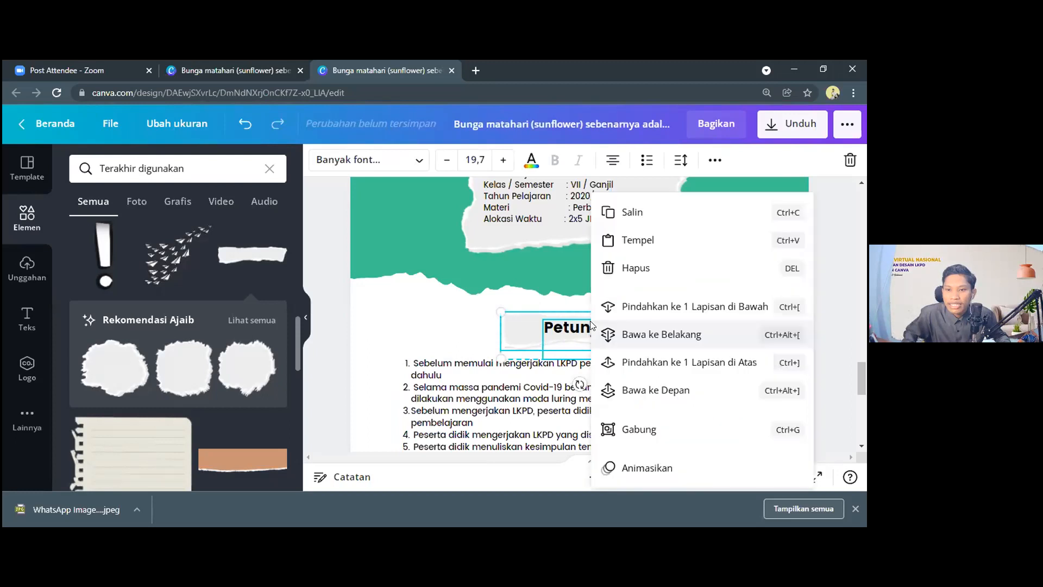
{"action": "left_click", "coordinate": [635, 212]}
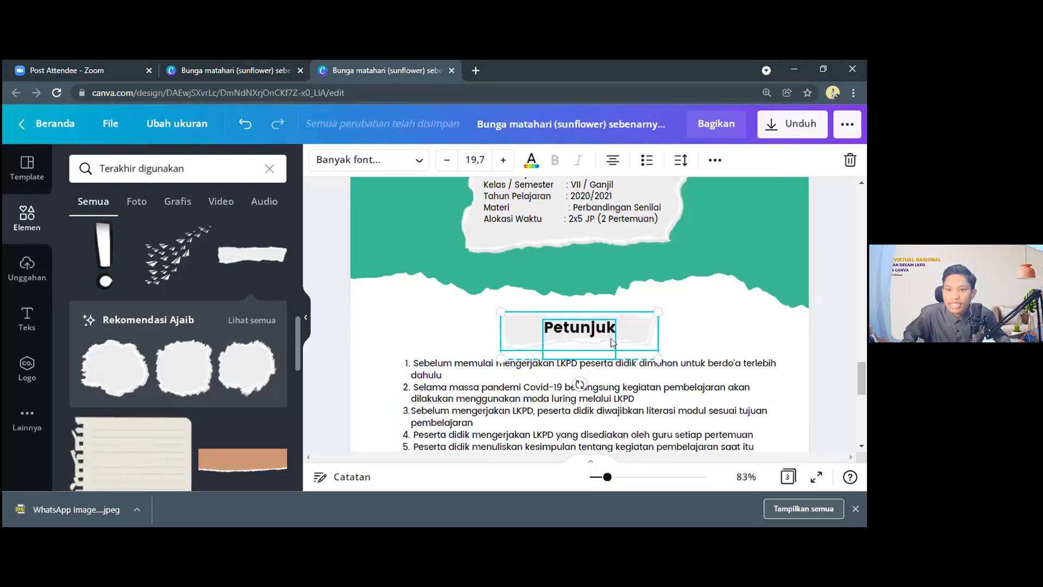
{"action": "scroll", "coordinate": [544, 309], "scroll_direction": "down", "scroll_amount": 5}
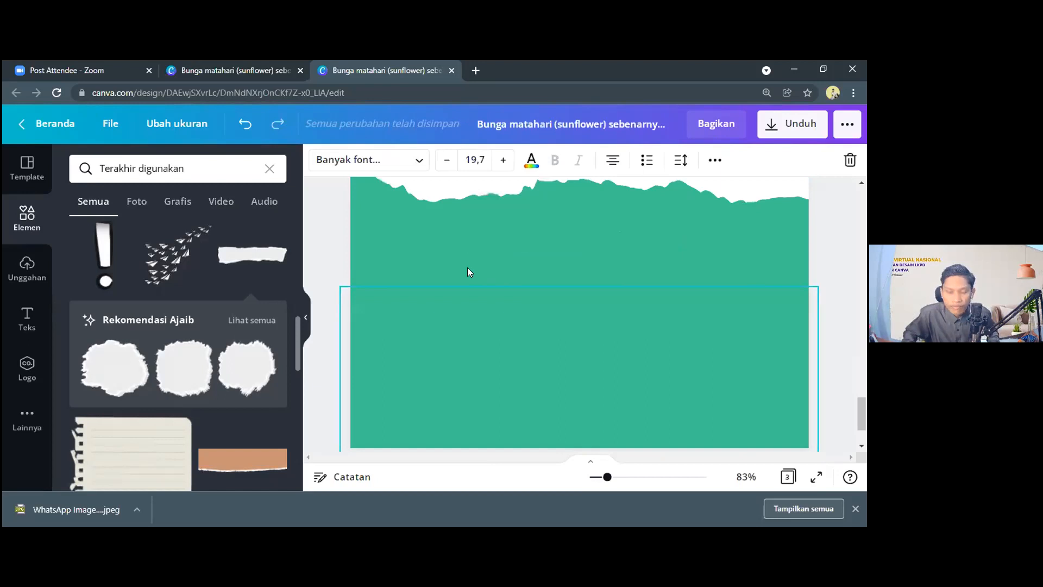
{"action": "left_click", "coordinate": [467, 268]}
{"action": "right_click", "coordinate": [467, 268]}
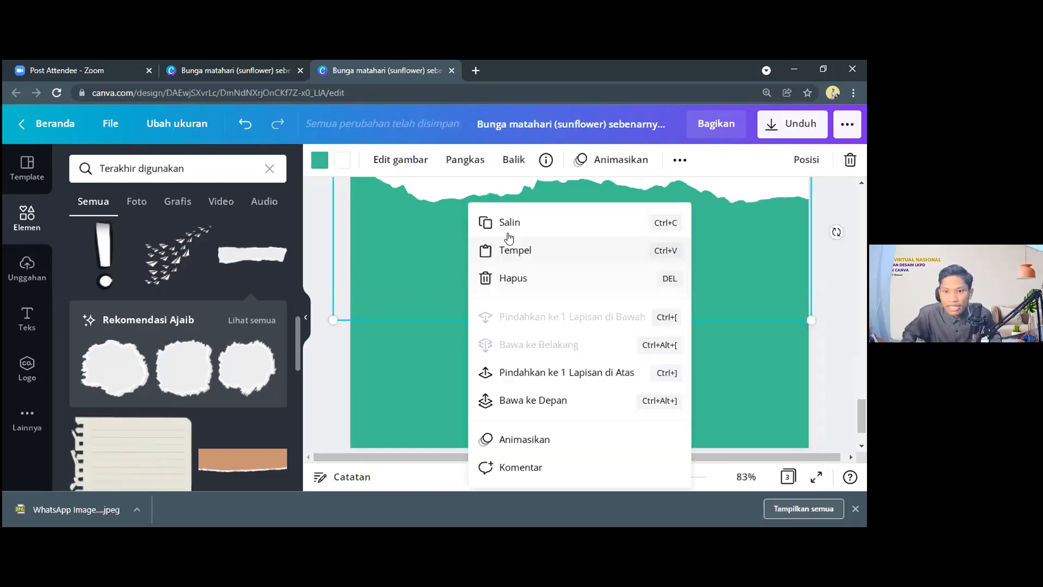
{"action": "left_click", "coordinate": [511, 260]}
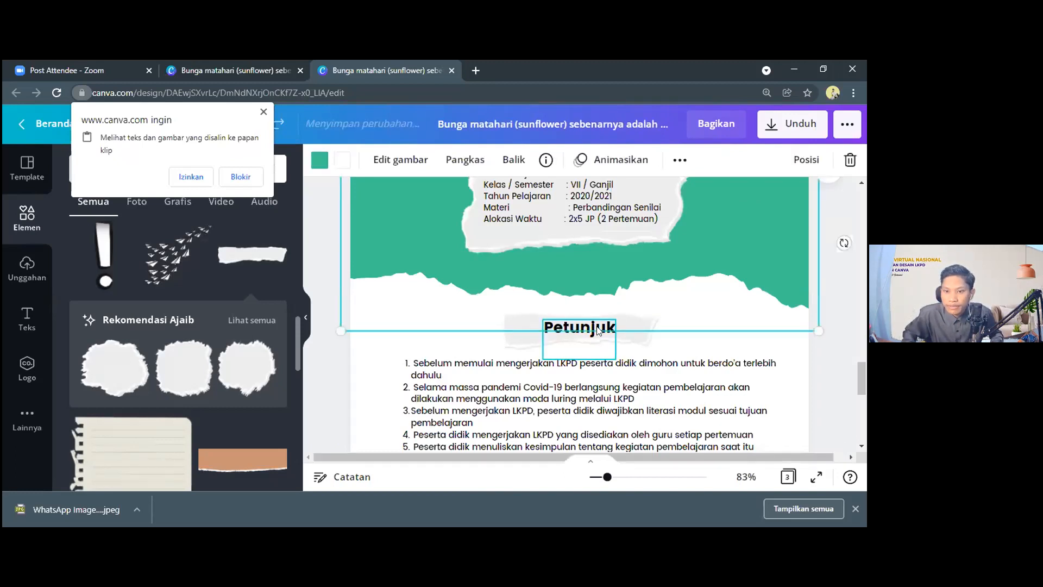
Step: Retry duplicating the Petunjuk heading and its paper background near the last instructions, above the green footer
{"action": "left_click", "coordinate": [646, 341]}
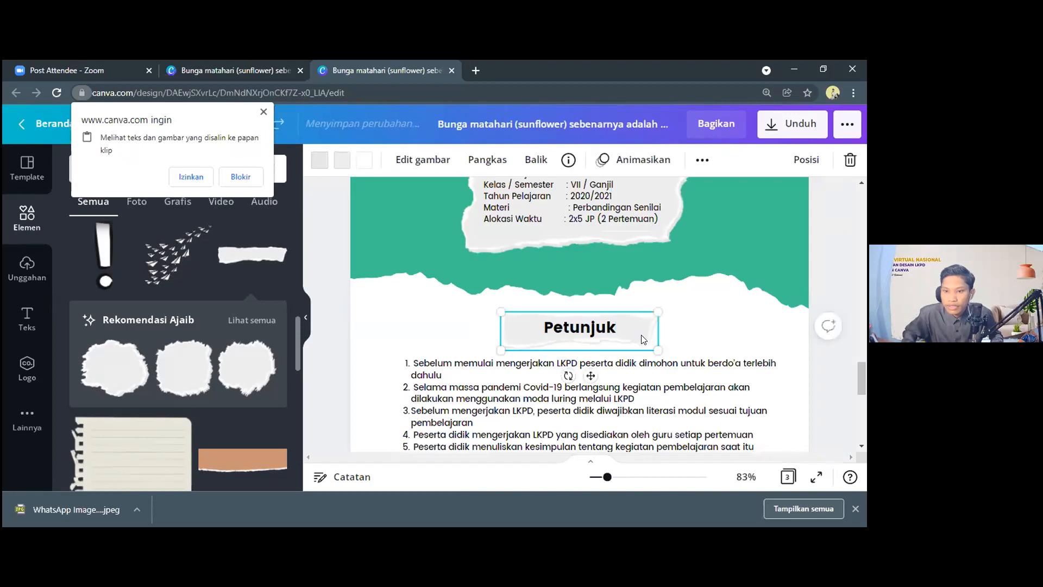
{"action": "right_click", "coordinate": [612, 332]}
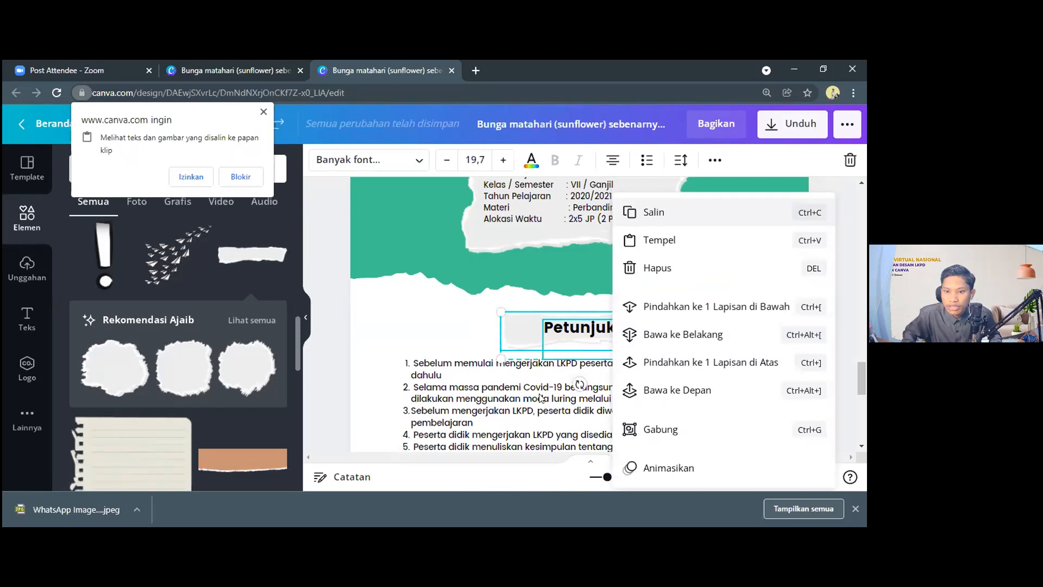
{"action": "scroll", "coordinate": [538, 386], "scroll_direction": "down", "scroll_amount": 3}
{"action": "right_click", "coordinate": [534, 373]}
{"action": "left_click", "coordinate": [589, 258]}
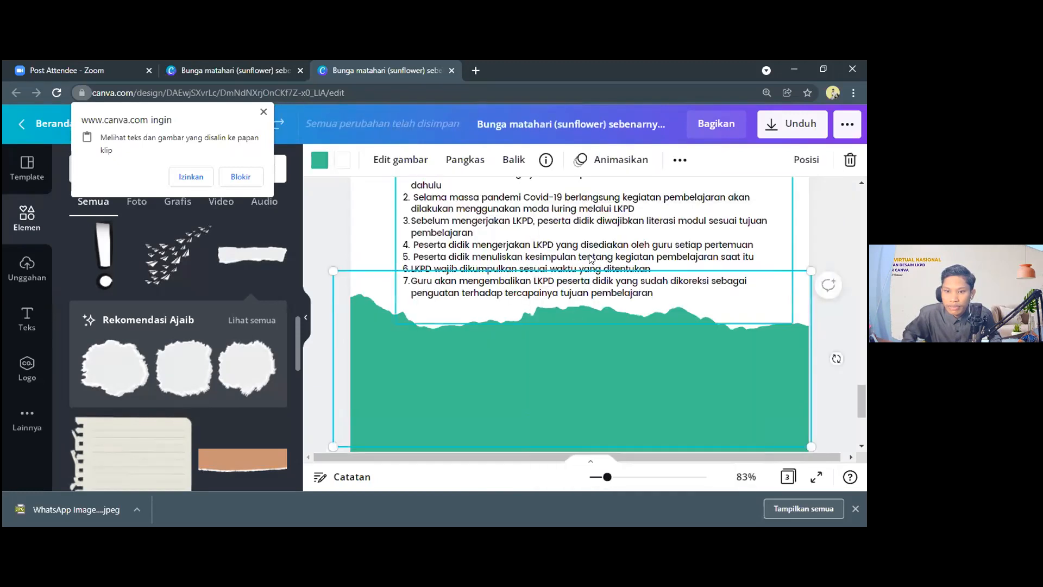
Step: Try to select the Petunjuk heading and its paper background with one selection area, and clear the selection
{"action": "scroll", "coordinate": [544, 316], "scroll_direction": "up", "scroll_amount": 4}
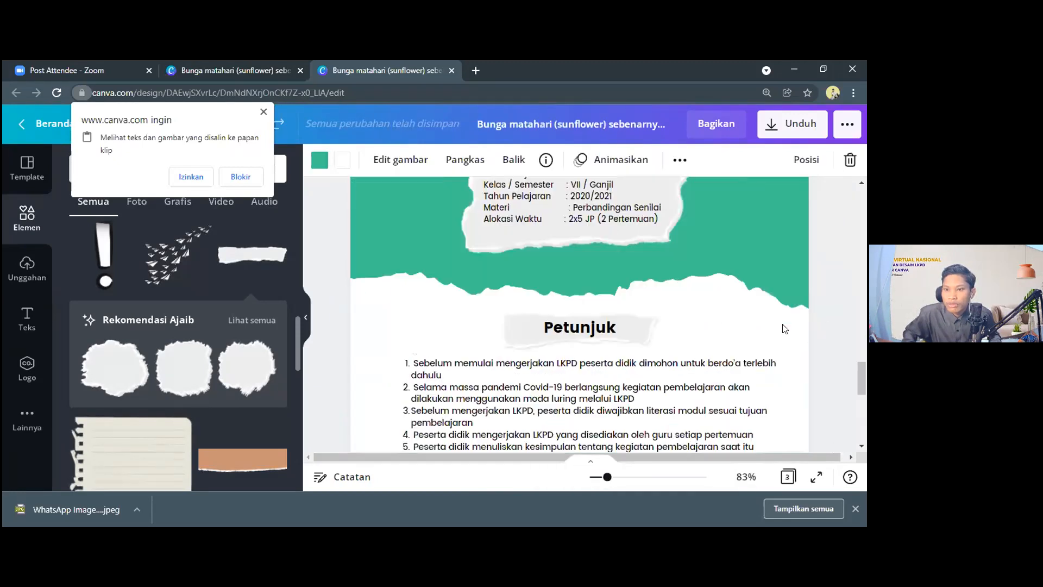
{"action": "left_click", "coordinate": [495, 322]}
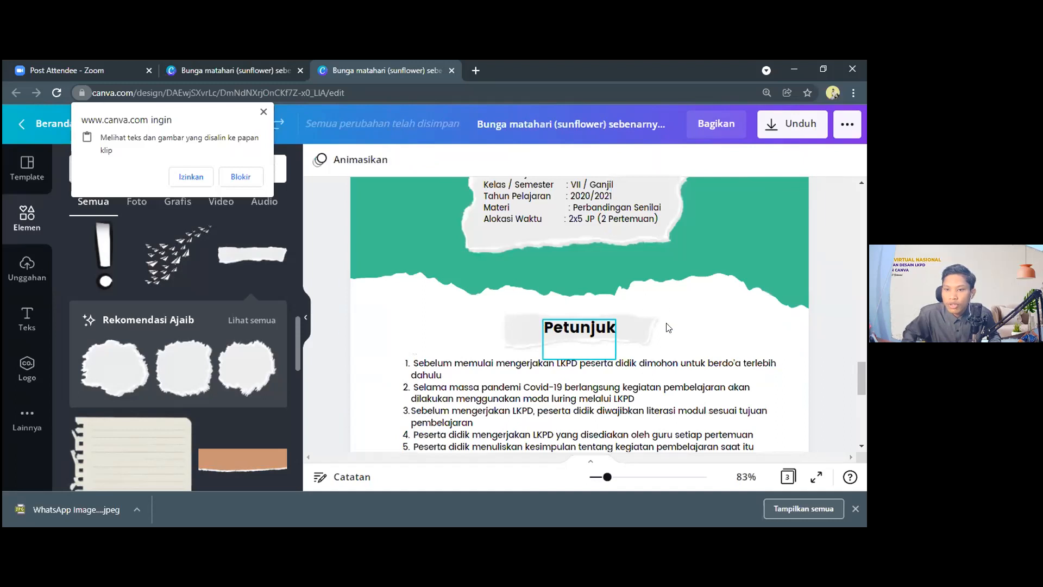
{"action": "left_click_drag", "start_coordinate": [849, 299], "coordinate": [479, 354]}
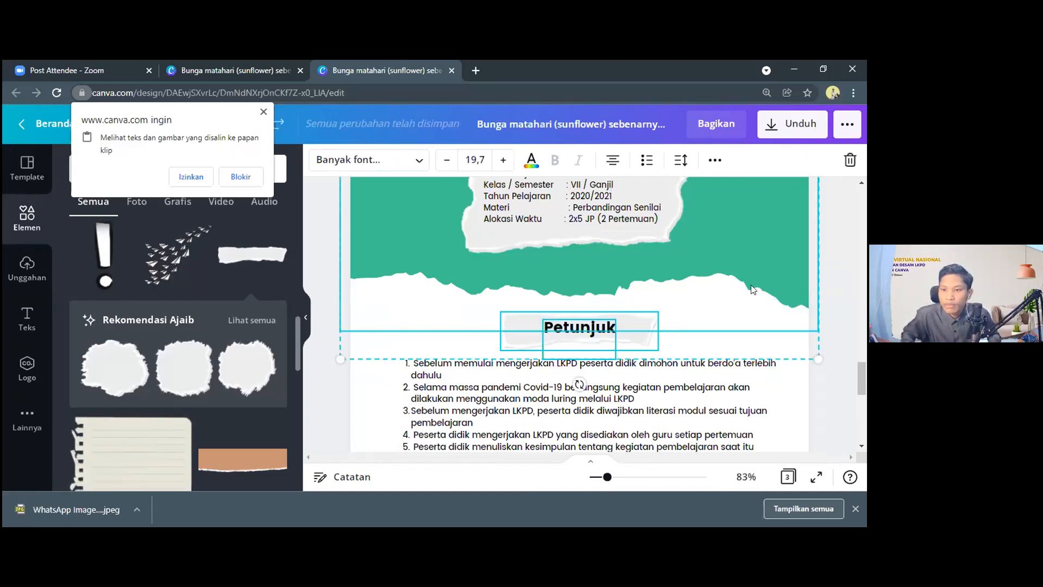
{"action": "scroll", "coordinate": [434, 335], "scroll_direction": "up", "scroll_amount": 3}
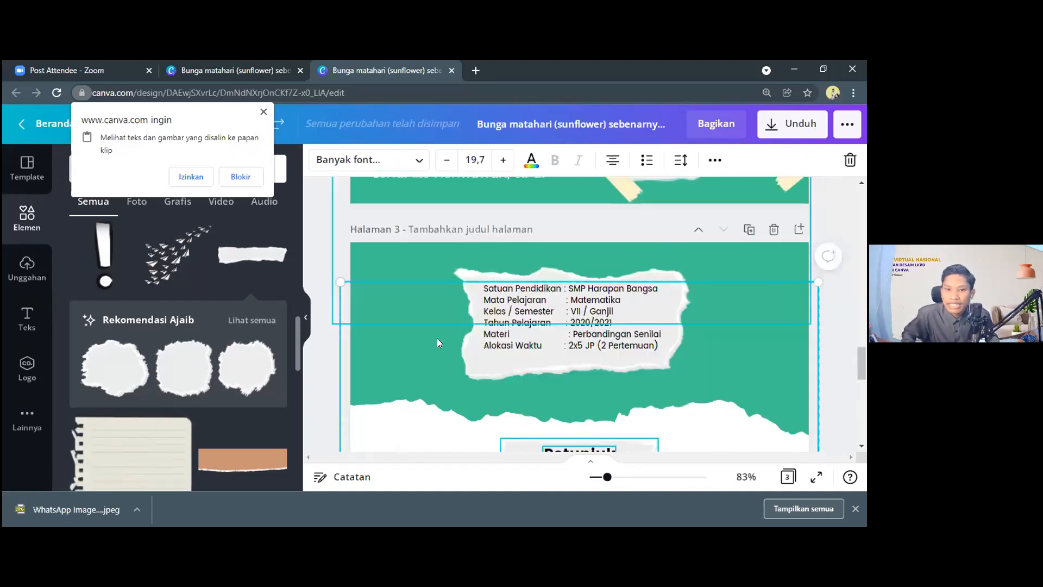
{"action": "scroll", "coordinate": [453, 326], "scroll_direction": "down", "scroll_amount": 2}
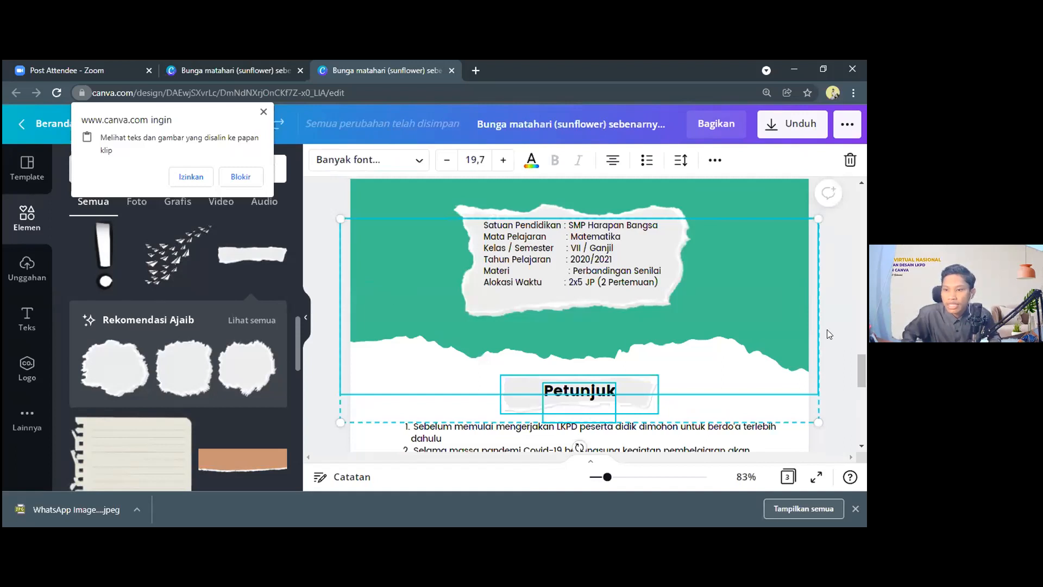
{"action": "key", "text": "Escape"}
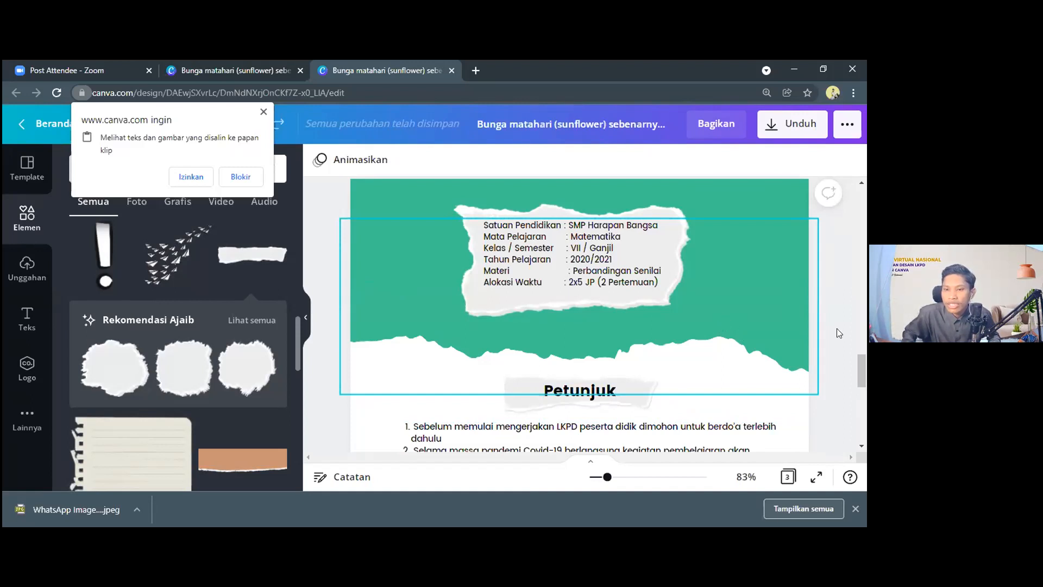
Step: Lock the green torn-paper shape in page 3's header and select the torn-paper background of the school details
{"action": "left_click", "coordinate": [709, 322]}
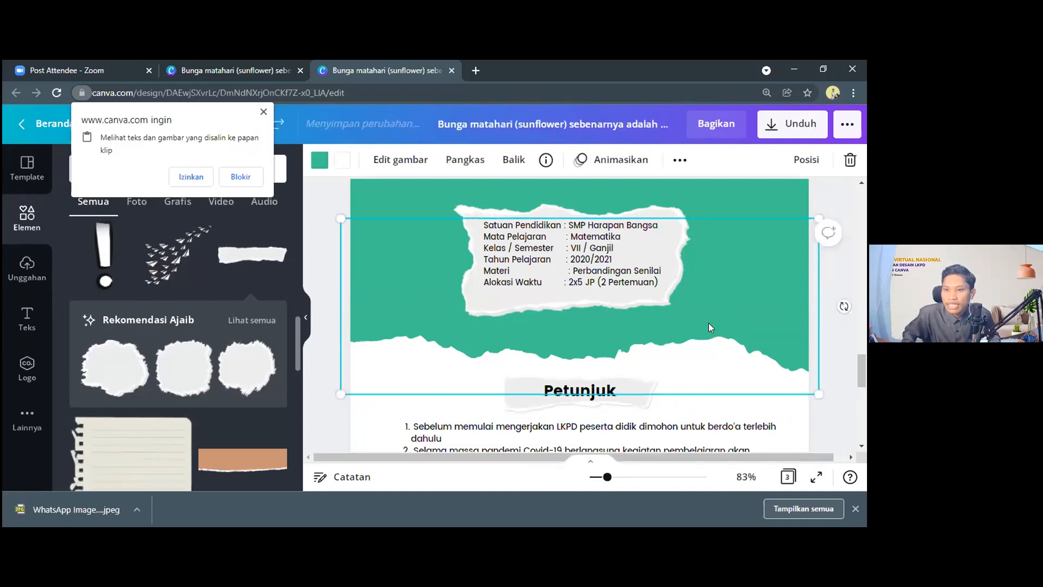
{"action": "left_click", "coordinate": [679, 161]}
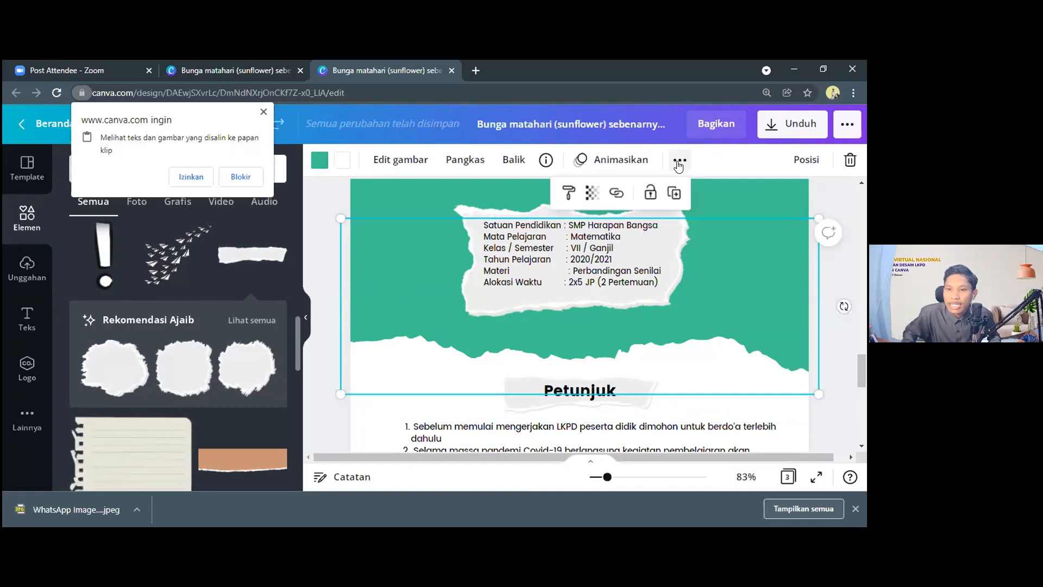
{"action": "left_click", "coordinate": [649, 194]}
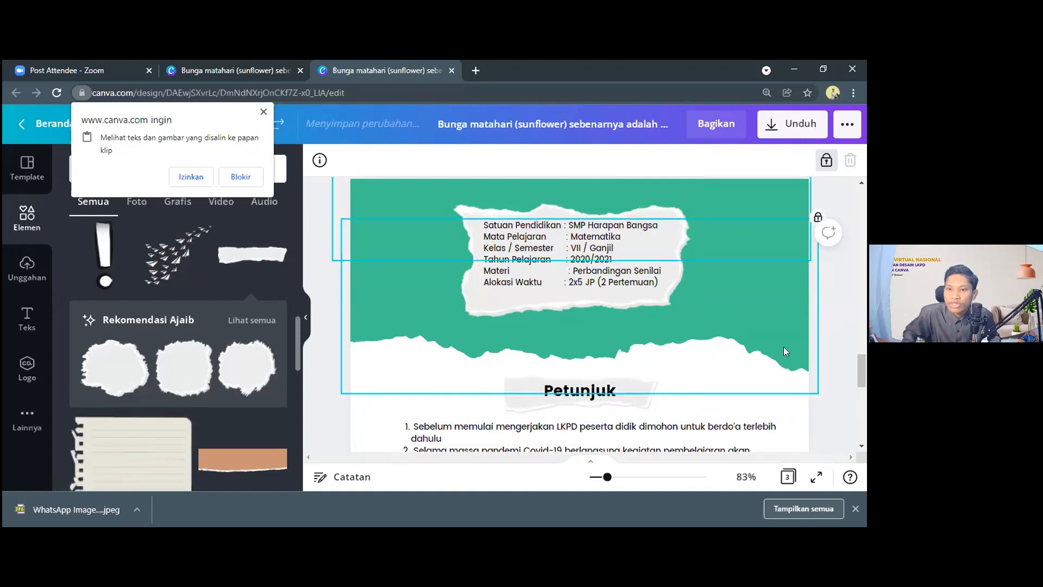
{"action": "left_click", "coordinate": [683, 316]}
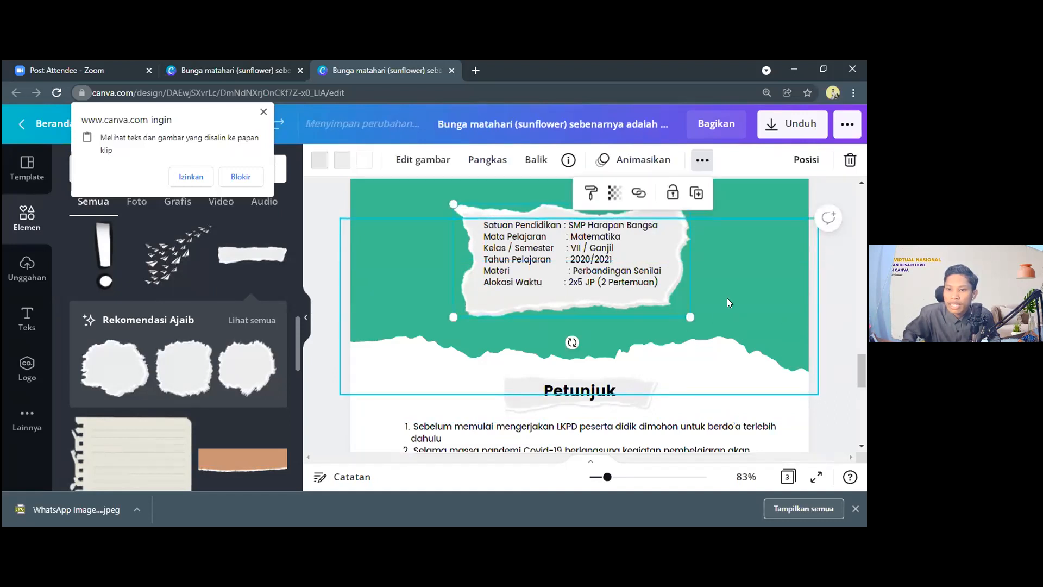
Step: Clear the selected paper background and check the lock on the green torn-paper shape in page 3's header
{"action": "left_click_drag", "start_coordinate": [701, 318], "coordinate": [758, 303]}
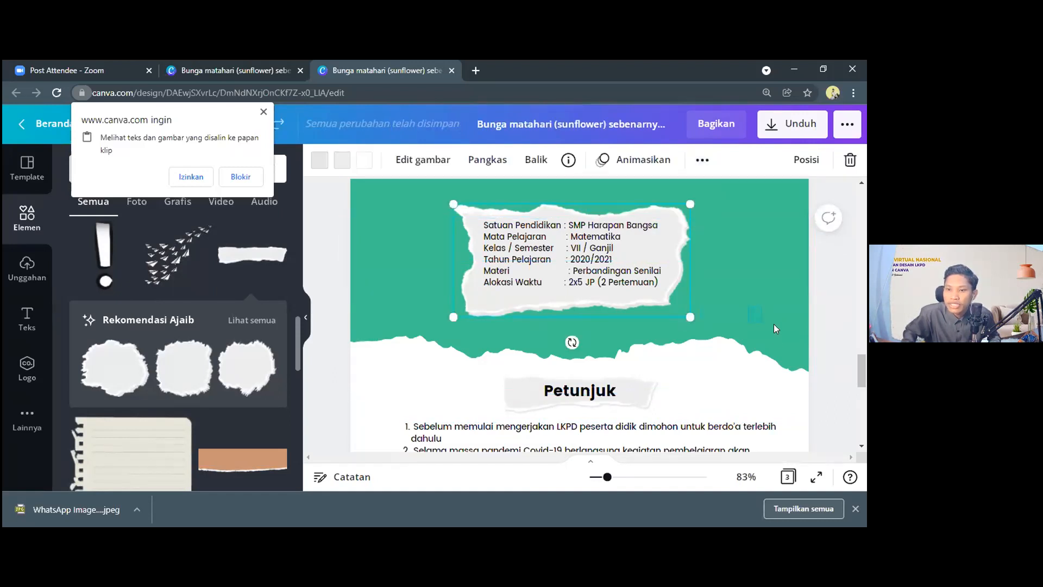
{"action": "left_click", "coordinate": [746, 318]}
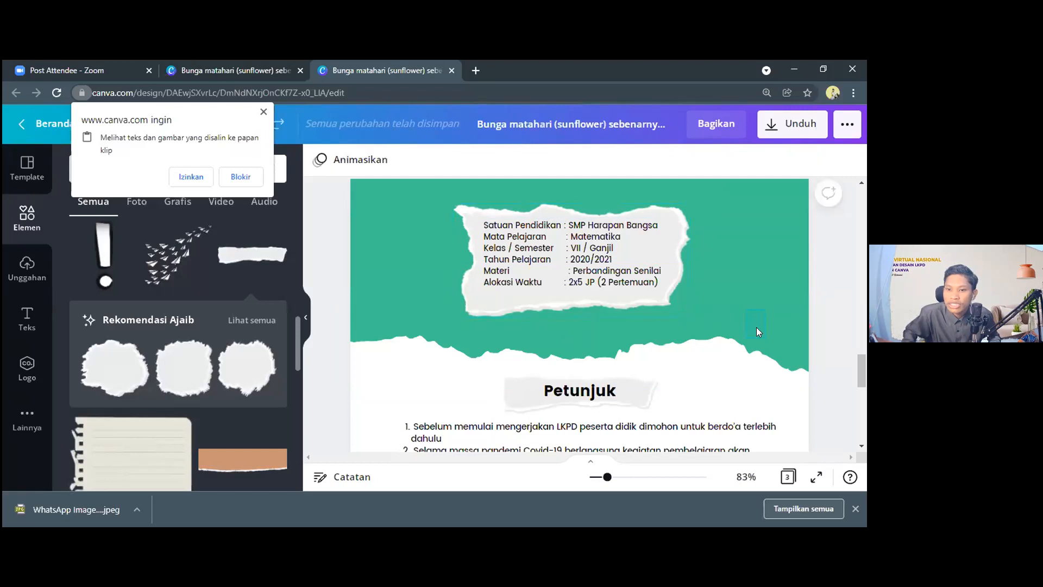
{"action": "scroll", "coordinate": [755, 323], "scroll_direction": "down", "scroll_amount": 1}
{"action": "scroll", "coordinate": [736, 245], "scroll_direction": "down", "scroll_amount": 1}
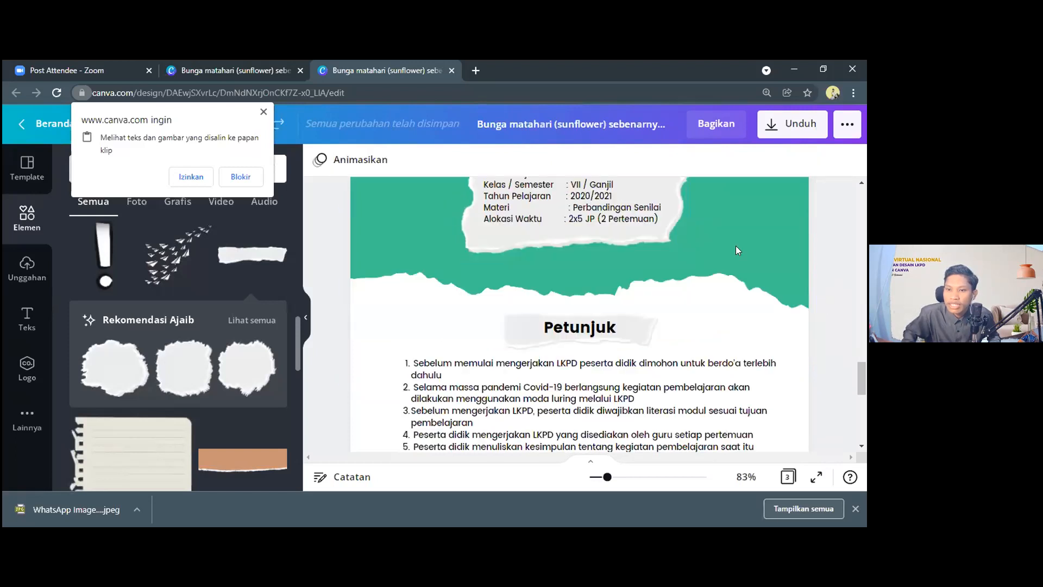
{"action": "scroll", "coordinate": [763, 283], "scroll_direction": "up", "scroll_amount": 2}
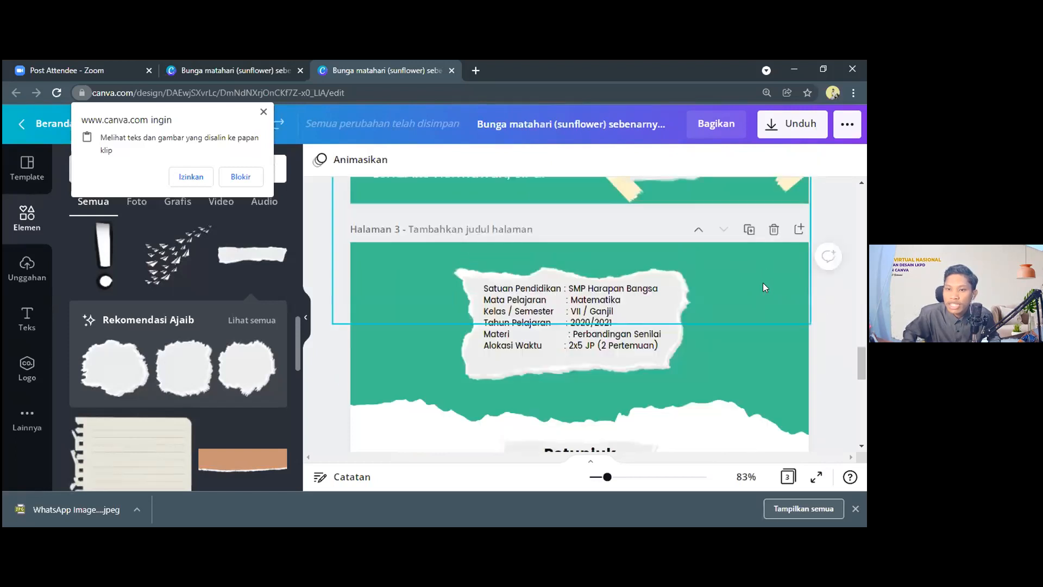
{"action": "left_click", "coordinate": [741, 334]}
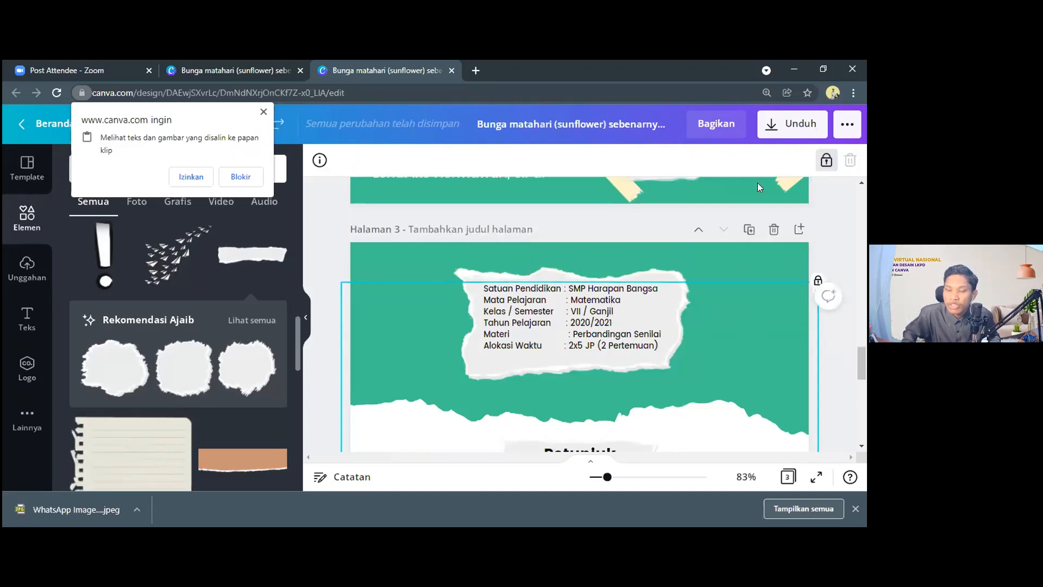
{"action": "left_click", "coordinate": [825, 166]}
{"action": "scroll", "coordinate": [807, 327], "scroll_direction": "down", "scroll_amount": 1}
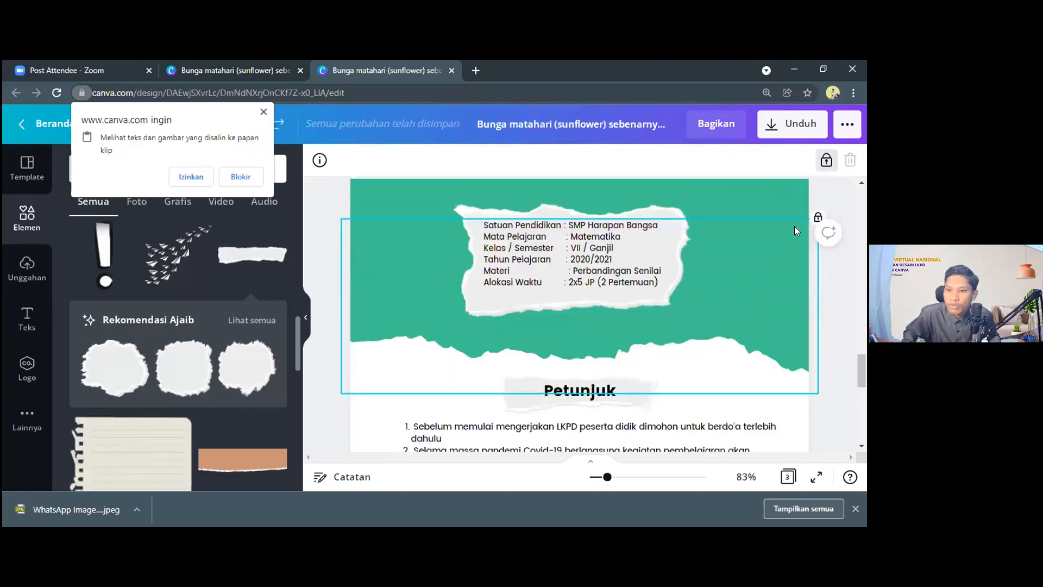
{"action": "left_click", "coordinate": [827, 361]}
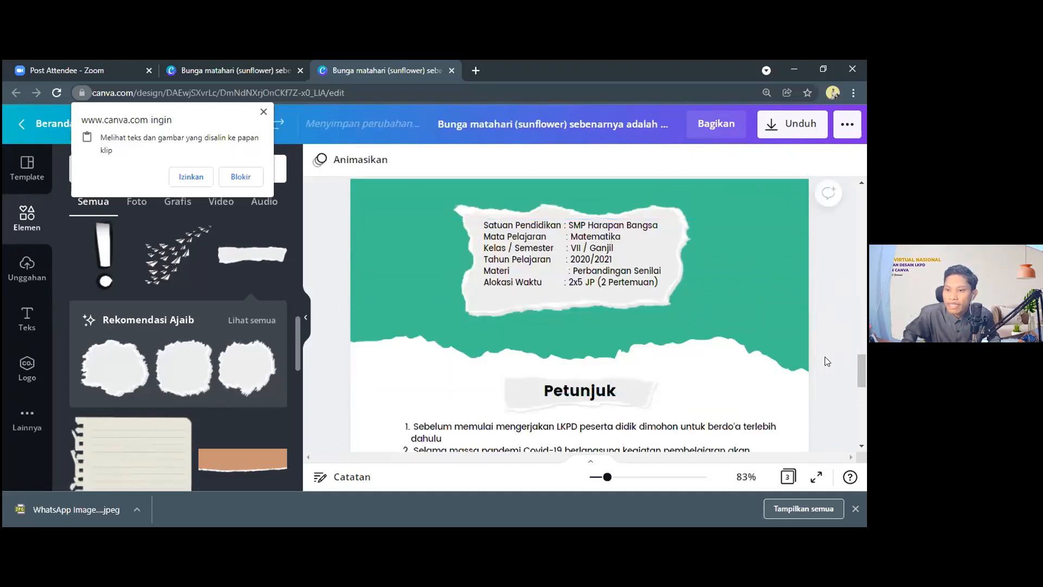
Step: Duplicate the Petunjuk heading with its torn-paper background and place the copy at the upper left of page 3's green footer
{"action": "scroll", "coordinate": [824, 362], "scroll_direction": "down", "scroll_amount": 1}
{"action": "left_click_drag", "start_coordinate": [823, 304], "coordinate": [489, 347]}
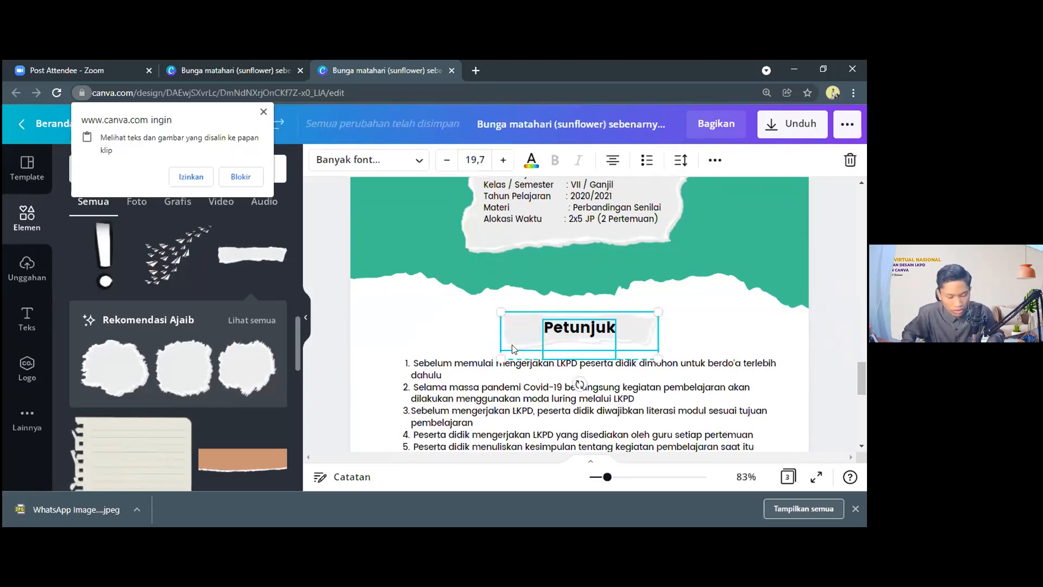
{"action": "key", "text": "ctrl+d"}
{"action": "scroll", "coordinate": [576, 294], "scroll_direction": "down", "scroll_amount": 3}
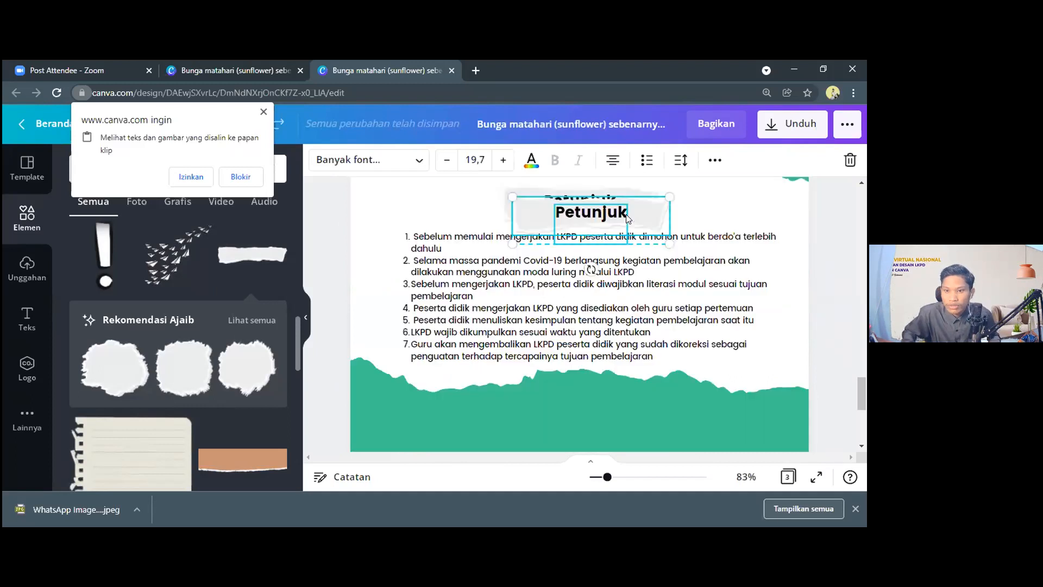
{"action": "left_click_drag", "start_coordinate": [620, 223], "coordinate": [510, 427]}
{"action": "scroll", "coordinate": [529, 291], "scroll_direction": "down", "scroll_amount": 3}
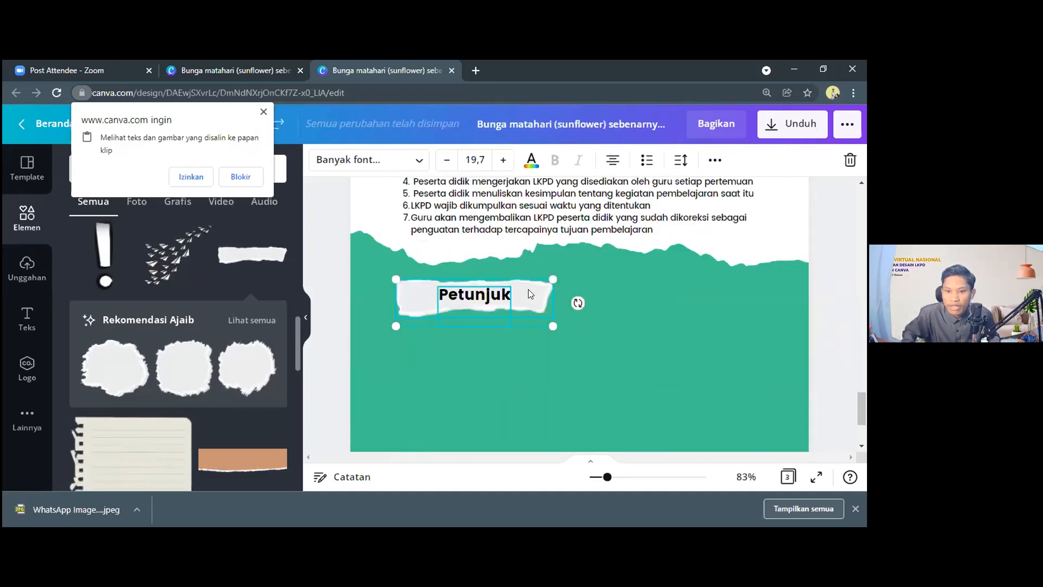
{"action": "left_click_drag", "start_coordinate": [527, 291], "coordinate": [508, 297]}
{"action": "scroll", "coordinate": [508, 298], "scroll_direction": "down", "scroll_amount": 3}
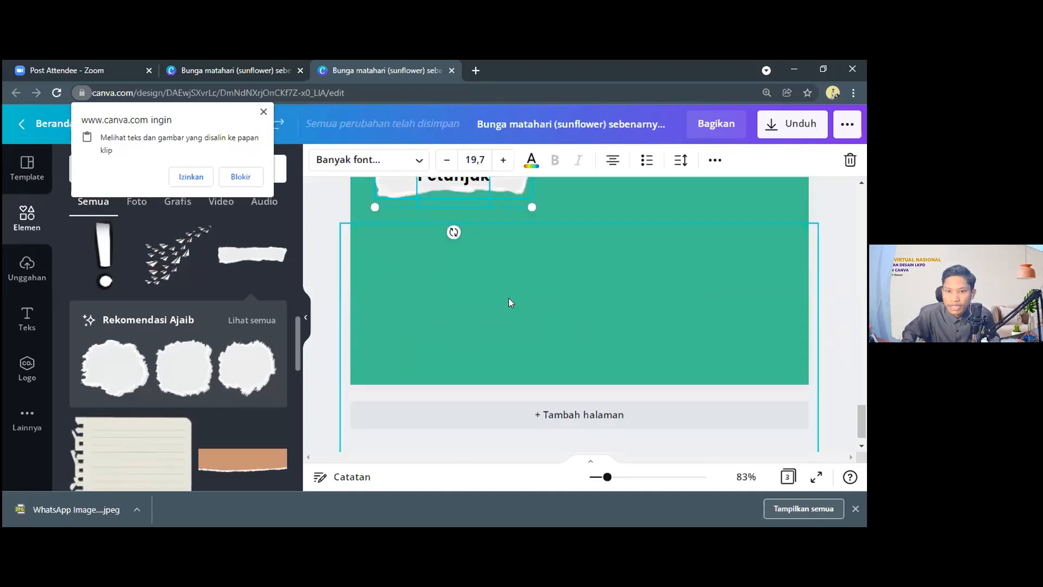
{"action": "scroll", "coordinate": [506, 286], "scroll_direction": "up", "scroll_amount": 3}
{"action": "scroll", "coordinate": [479, 242], "scroll_direction": "down", "scroll_amount": 1}
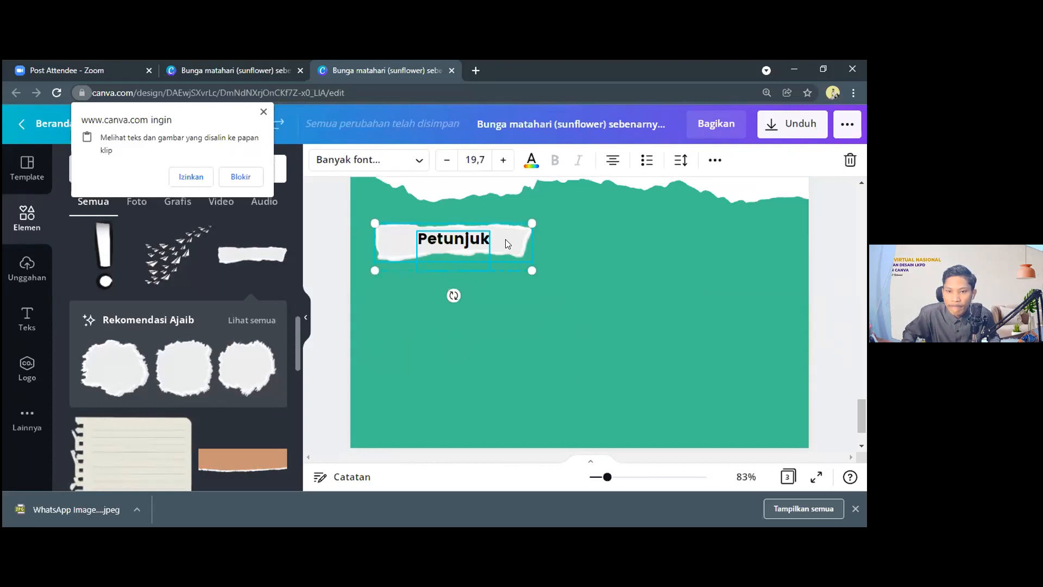
{"action": "left_click_drag", "start_coordinate": [506, 238], "coordinate": [506, 236]}
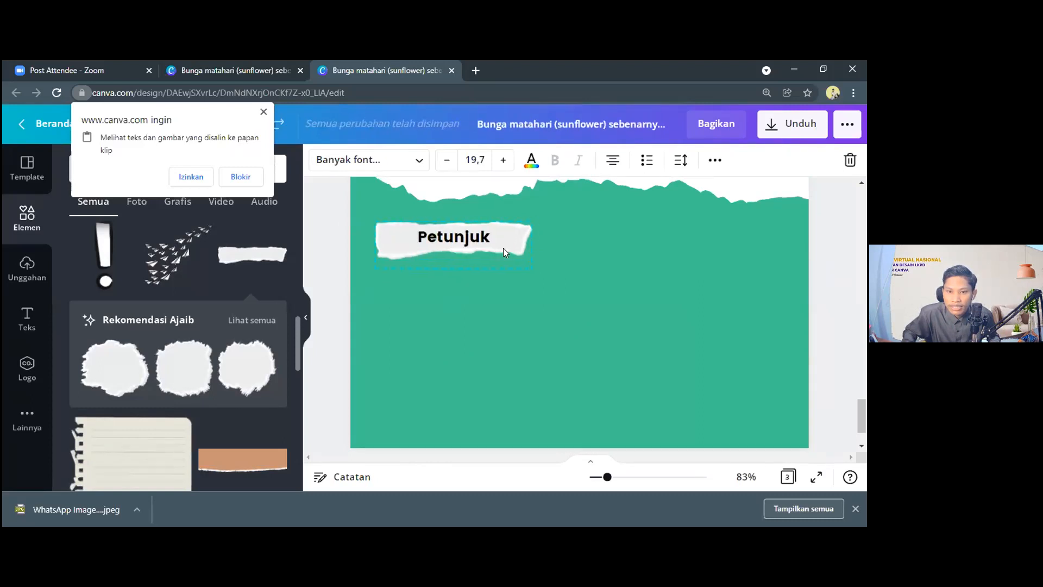
Step: Replace the copied heading's text on the green footer with "Kompetensi Dasar"
{"action": "left_click", "coordinate": [473, 244]}
{"action": "left_click", "coordinate": [471, 239]}
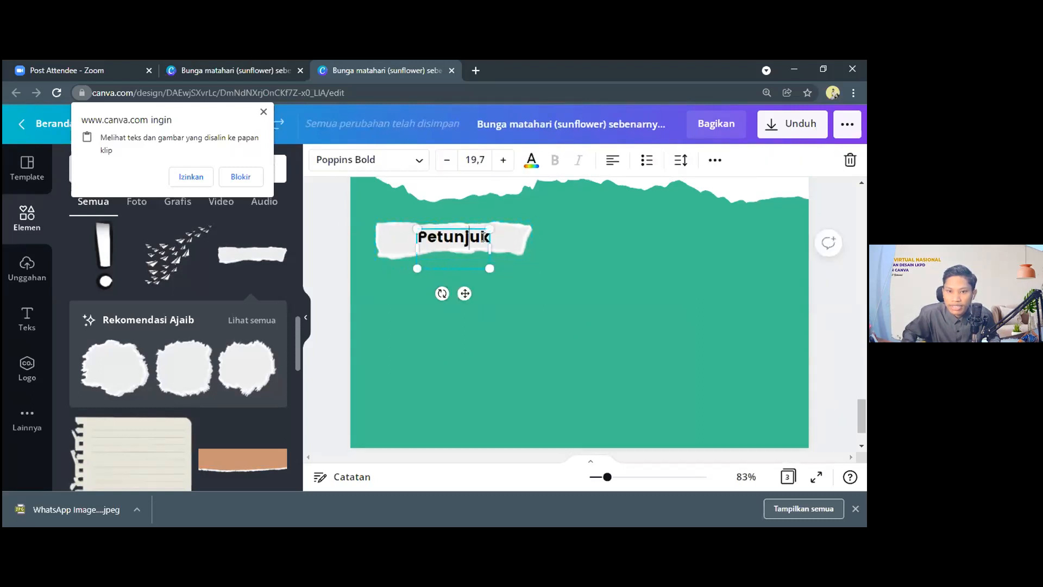
{"action": "double_click", "coordinate": [423, 239]}
{"action": "left_click_drag", "start_coordinate": [422, 239], "coordinate": [419, 240]}
{"action": "type", "text": "Kompete"}
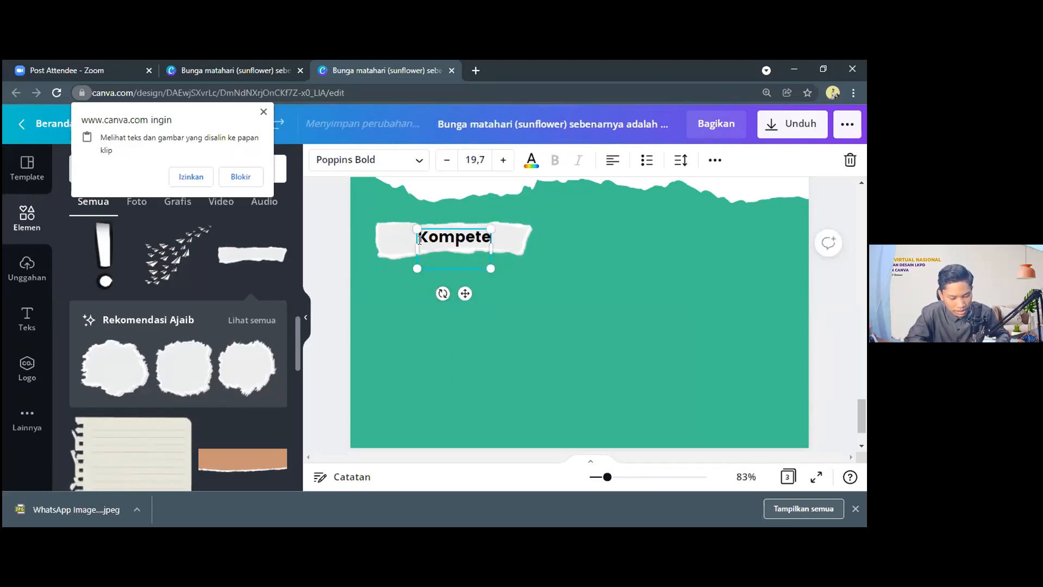
{"action": "type", "text": "nsi D"}
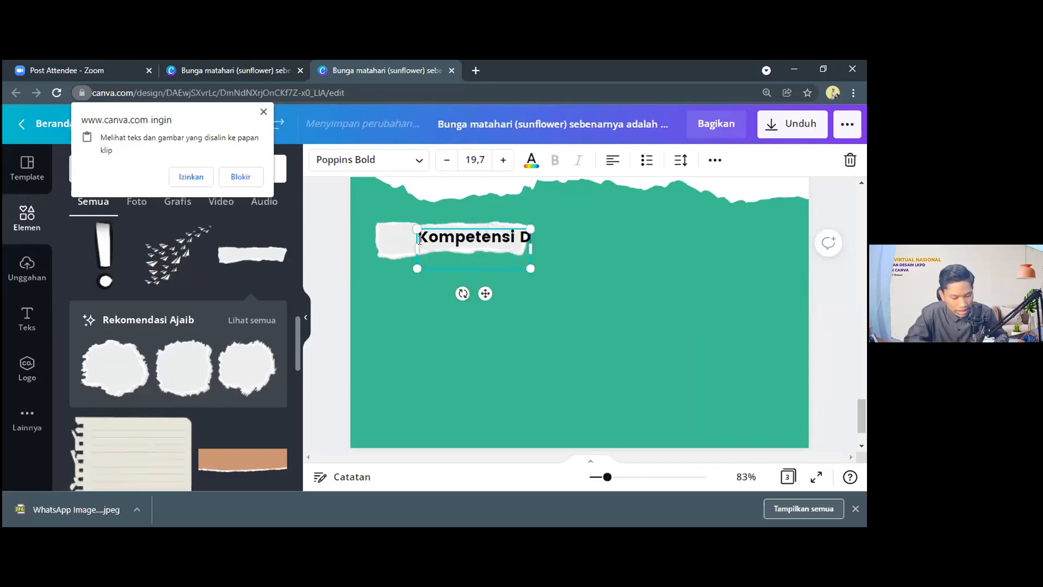
{"action": "type", "text": "asar"}
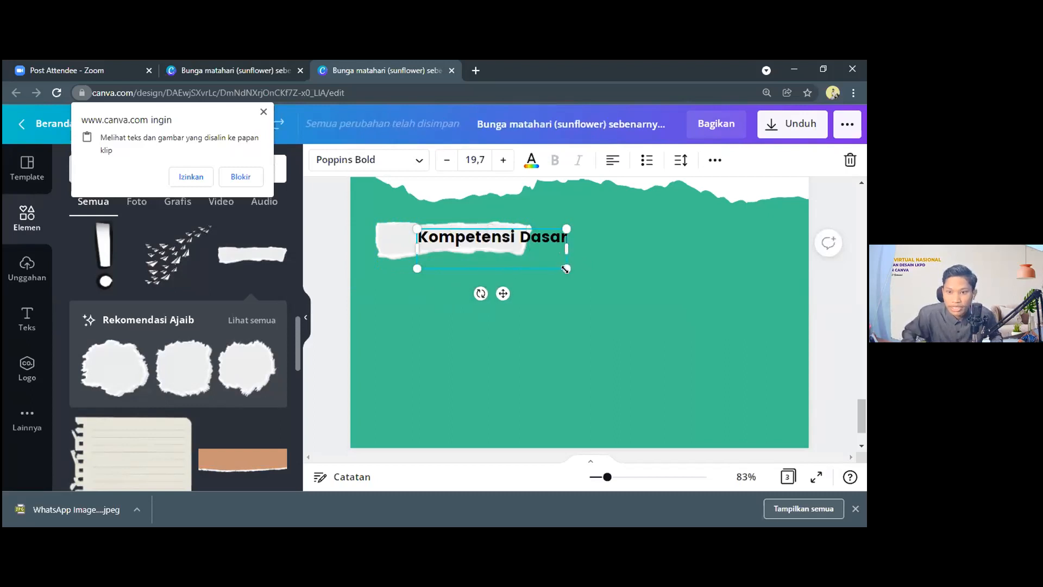
Step: Shrink the Kompetensi Dasar text to size 13,7, centre it on its paper background, and clear the selection
{"action": "left_click_drag", "start_coordinate": [565, 266], "coordinate": [481, 261]}
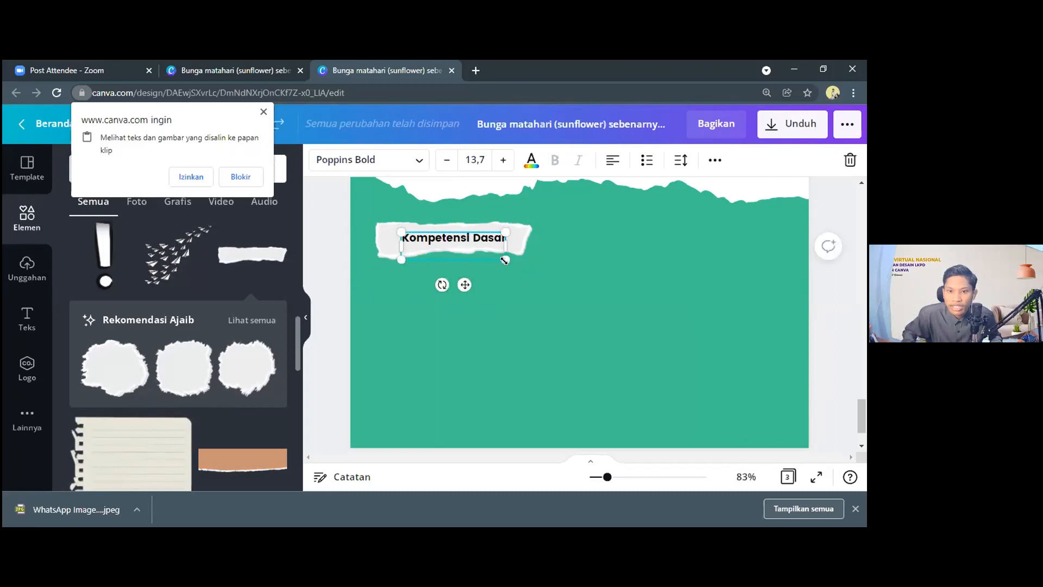
{"action": "mouse_move", "coordinate": [505, 260]}
{"action": "left_mouse_down"}
{"action": "mouse_move", "coordinate": [511, 266]}
{"action": "mouse_move", "coordinate": [494, 259]}
{"action": "mouse_move", "coordinate": [558, 295]}
{"action": "mouse_move", "coordinate": [500, 266]}
{"action": "left_mouse_up"}
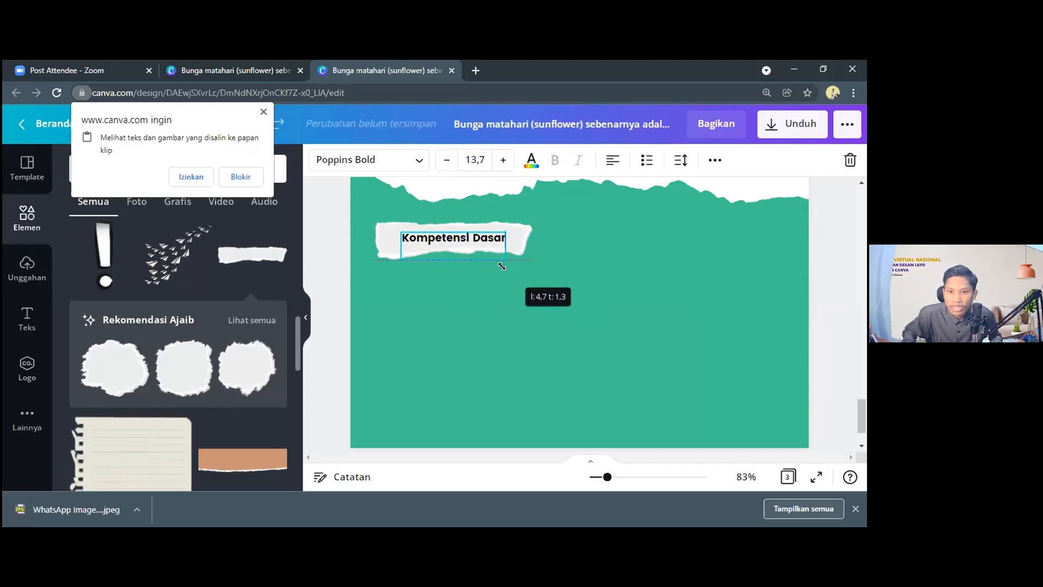
{"action": "left_click", "coordinate": [337, 216]}
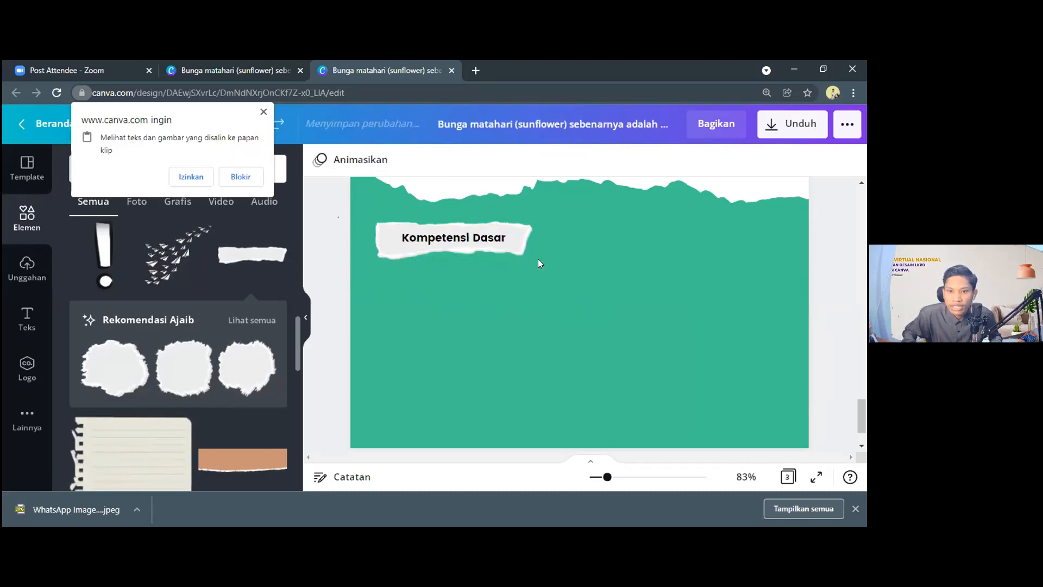
{"action": "left_click", "coordinate": [755, 307]}
{"action": "left_click", "coordinate": [840, 307]}
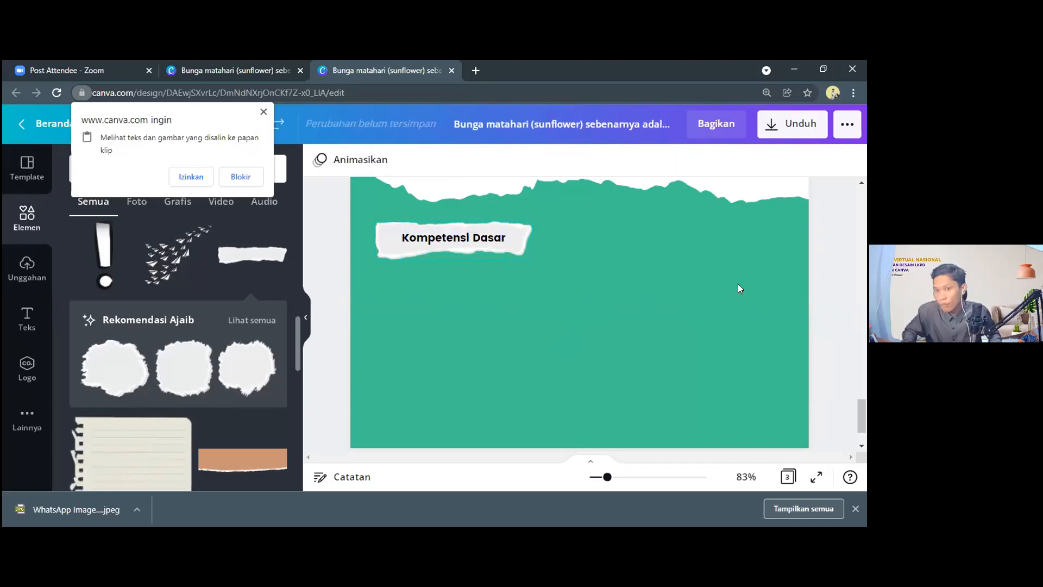
Step: Lock the upper green torn-paper shape of page 3's footer
{"action": "left_click", "coordinate": [607, 270]}
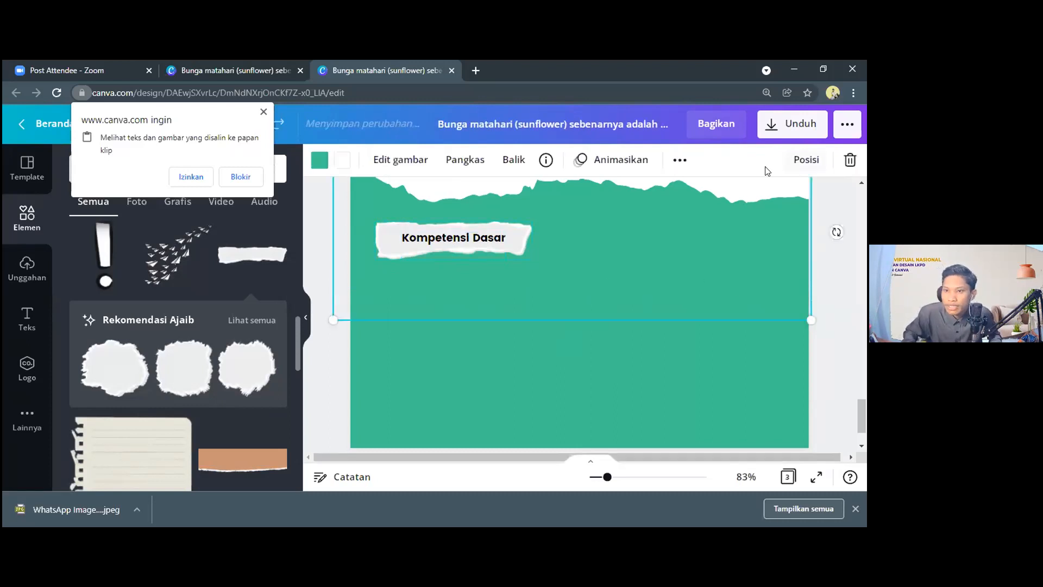
{"action": "left_click", "coordinate": [679, 160]}
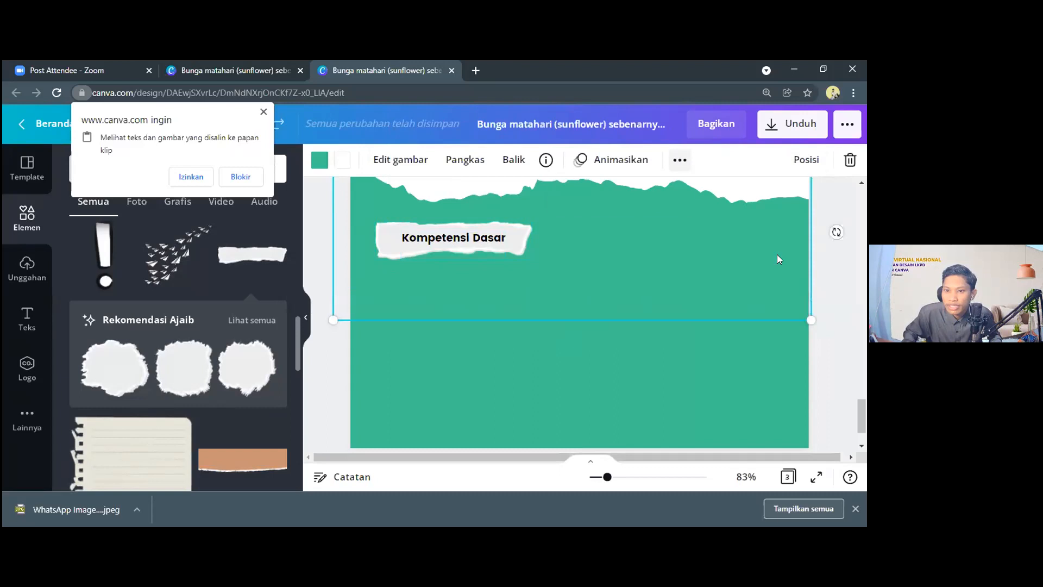
{"action": "left_click", "coordinate": [651, 193]}
Step: Duplicate the Kompetensi Dasar label with its paper background and align the copy level with it on the footer's right side
{"action": "left_click_drag", "start_coordinate": [323, 212], "coordinate": [545, 268]}
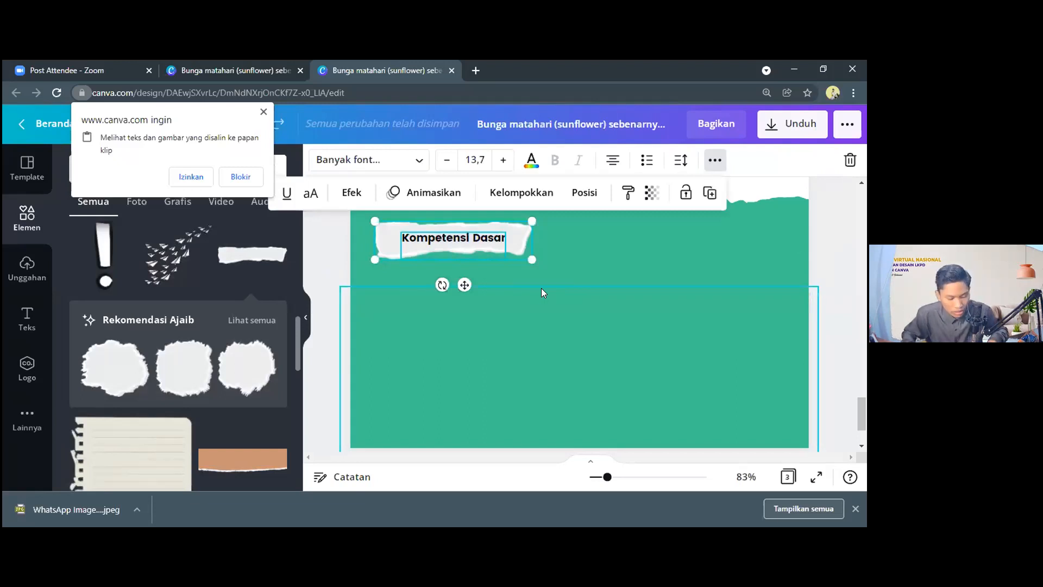
{"action": "key", "text": "ctrl+d"}
{"action": "left_click_drag", "start_coordinate": [524, 249], "coordinate": [755, 234]}
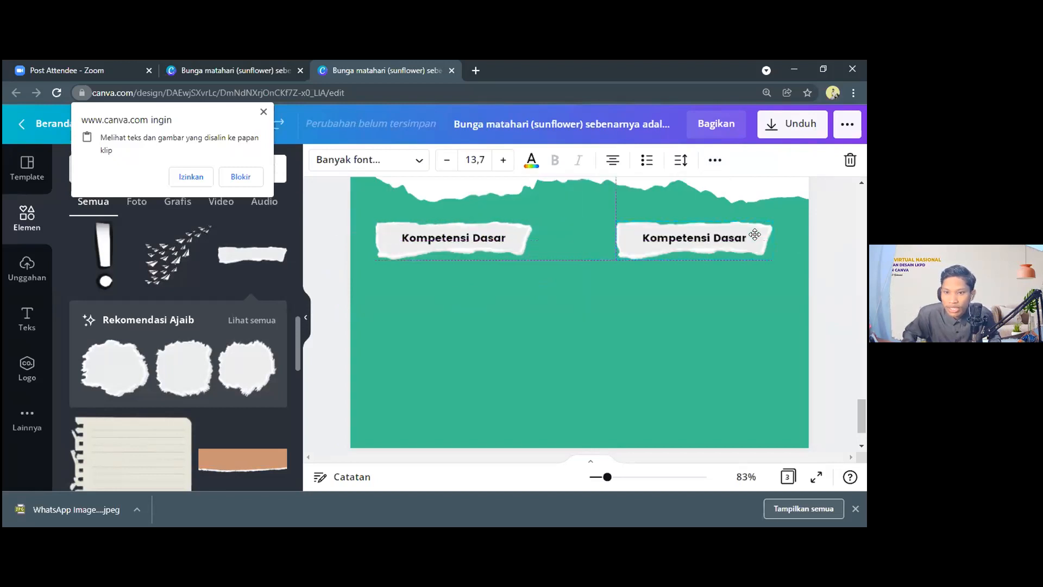
Step: Change the right label's text to "Indikator" and centre it on its paper background
{"action": "left_click", "coordinate": [737, 242]}
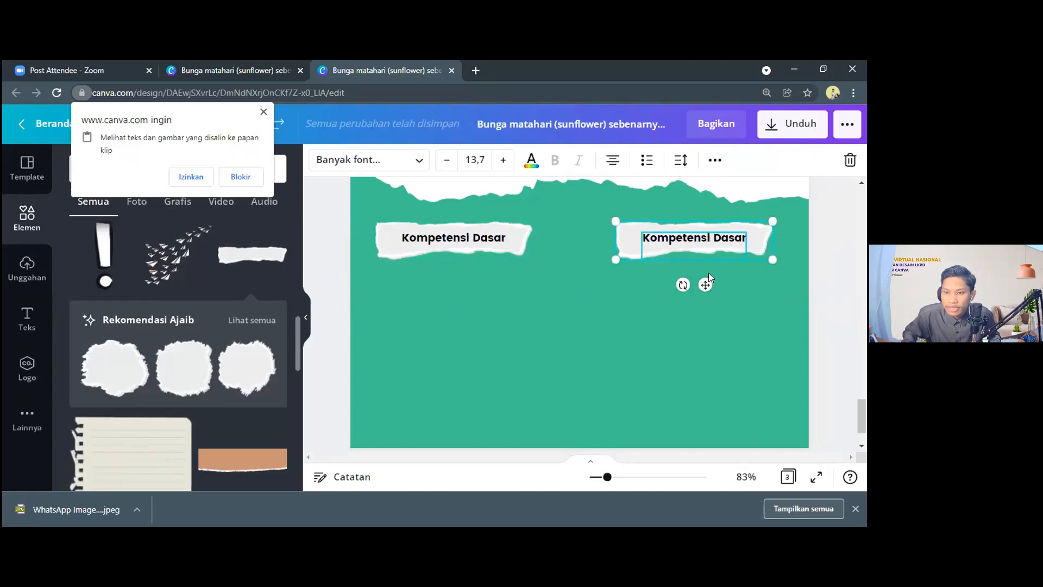
{"action": "left_click", "coordinate": [712, 308]}
{"action": "left_click", "coordinate": [740, 238]}
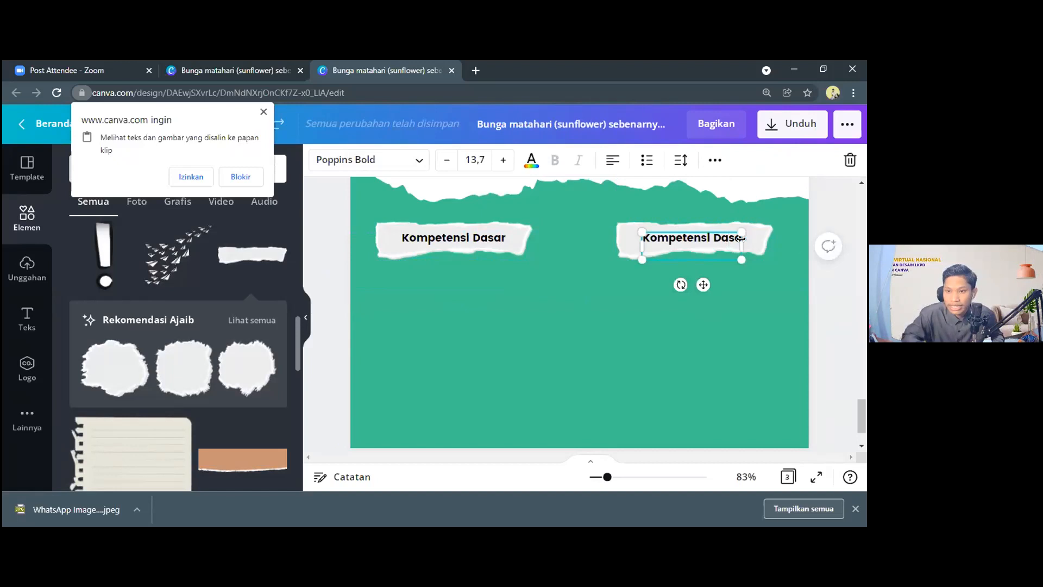
{"action": "type", "text": "K"}
{"action": "key", "text": "BackSpace"}
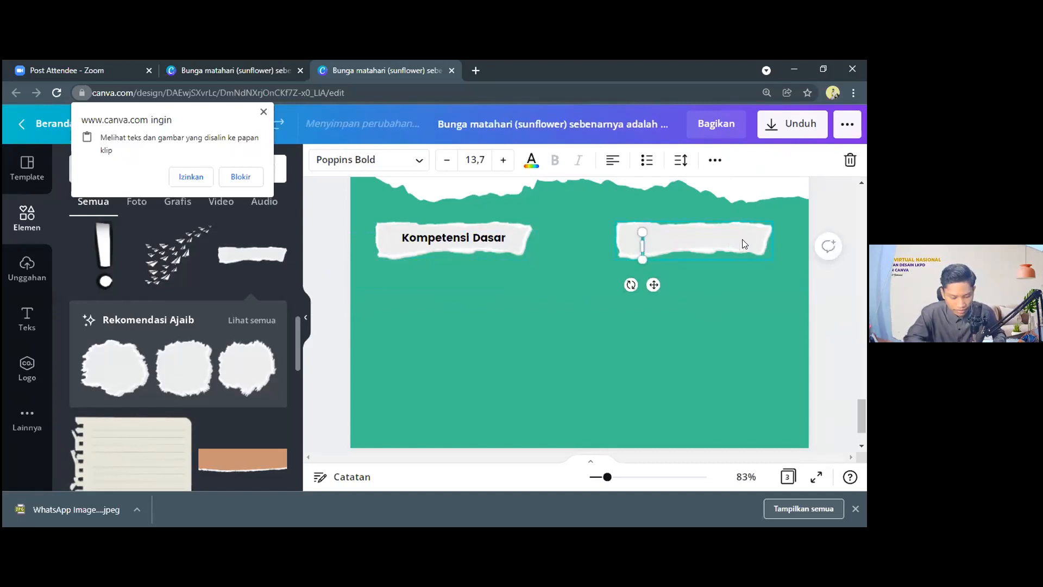
{"action": "type", "text": "Indikator"}
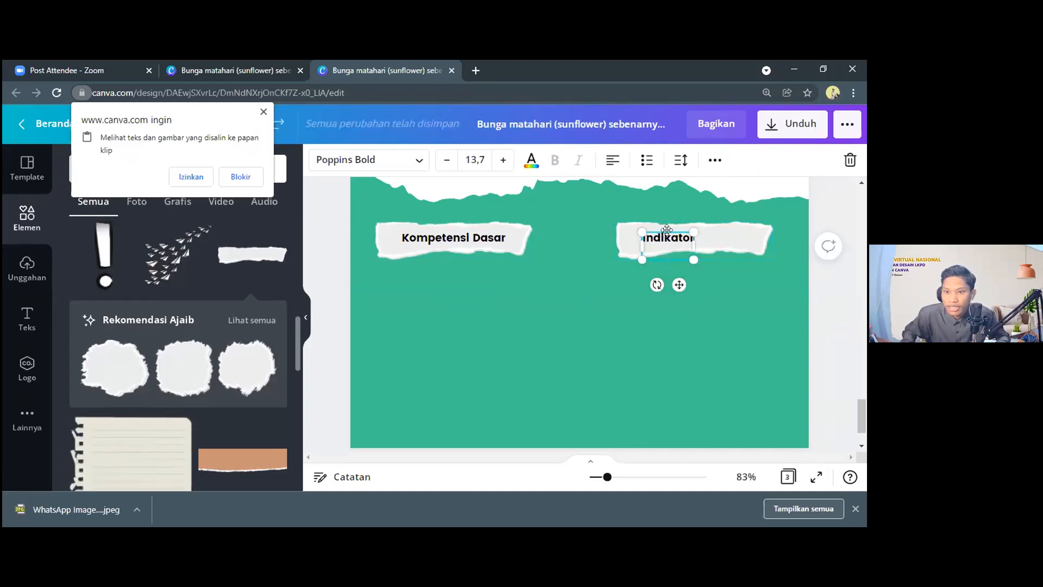
{"action": "left_click_drag", "start_coordinate": [693, 232], "coordinate": [720, 233]}
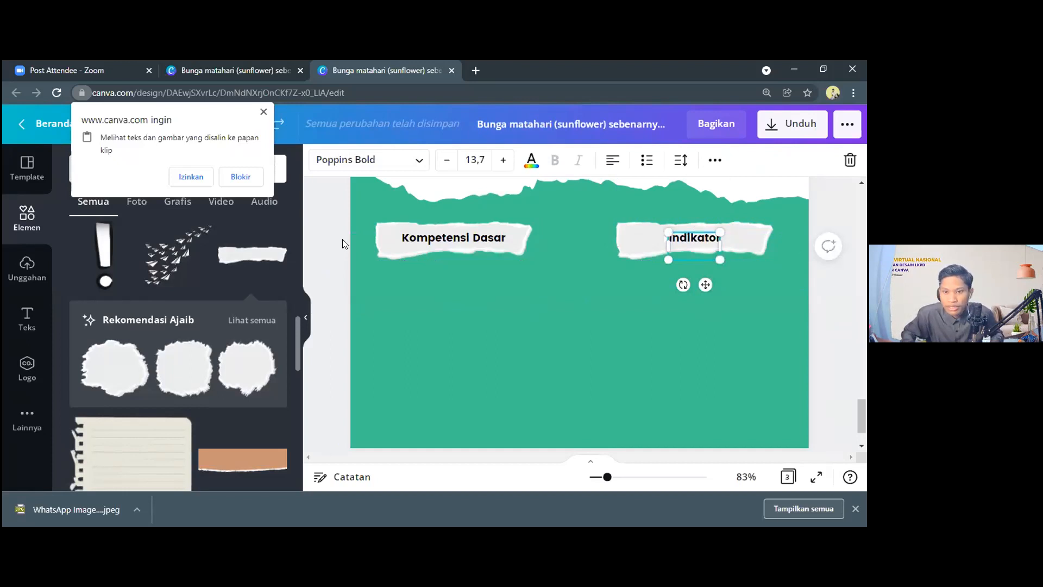
Step: Add another copy of the Kompetensi Dasar label with its paper background and place it below and between the two existing labels
{"action": "left_click", "coordinate": [333, 304]}
{"action": "key", "text": "ctrl+v"}
{"action": "scroll", "coordinate": [529, 259], "scroll_direction": "down", "scroll_amount": 1}
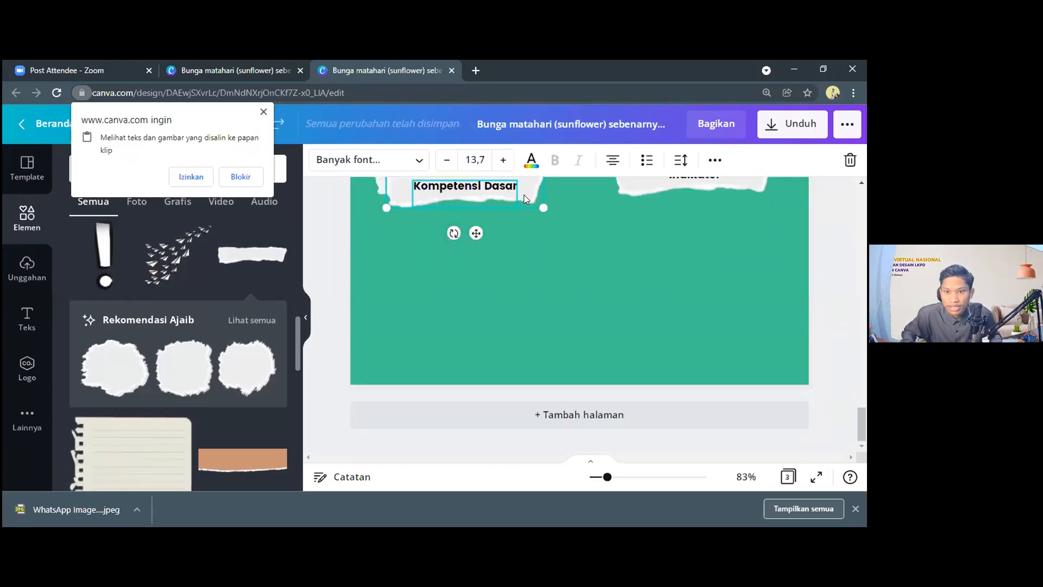
{"action": "left_click_drag", "start_coordinate": [542, 200], "coordinate": [614, 270]}
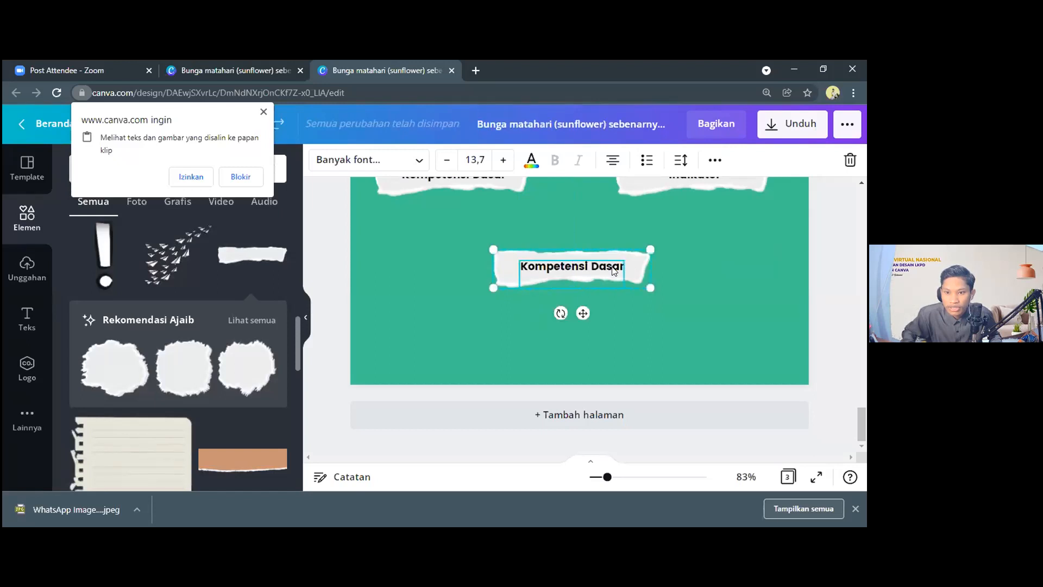
Step: Change the text of the lower middle label to "Tujuan pembelajaran"
{"action": "left_click", "coordinate": [617, 264]}
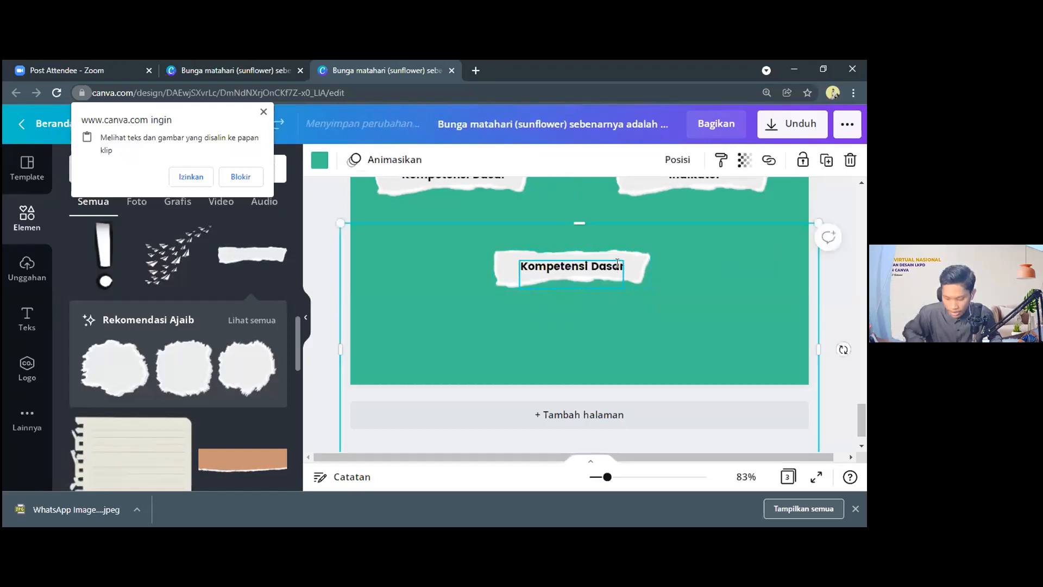
{"action": "left_click", "coordinate": [617, 264]}
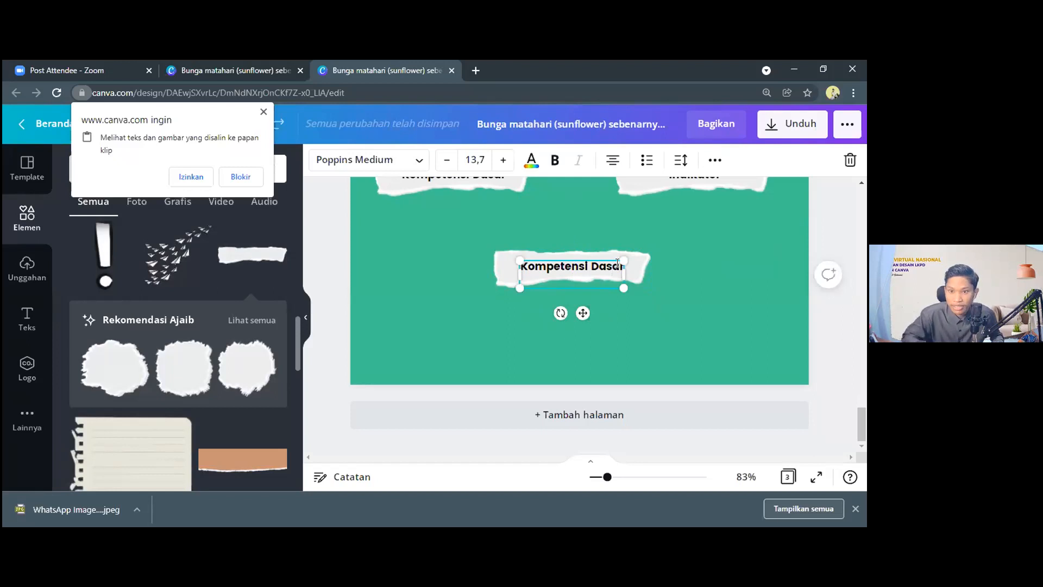
{"action": "left_click_drag", "start_coordinate": [617, 264], "coordinate": [607, 263]}
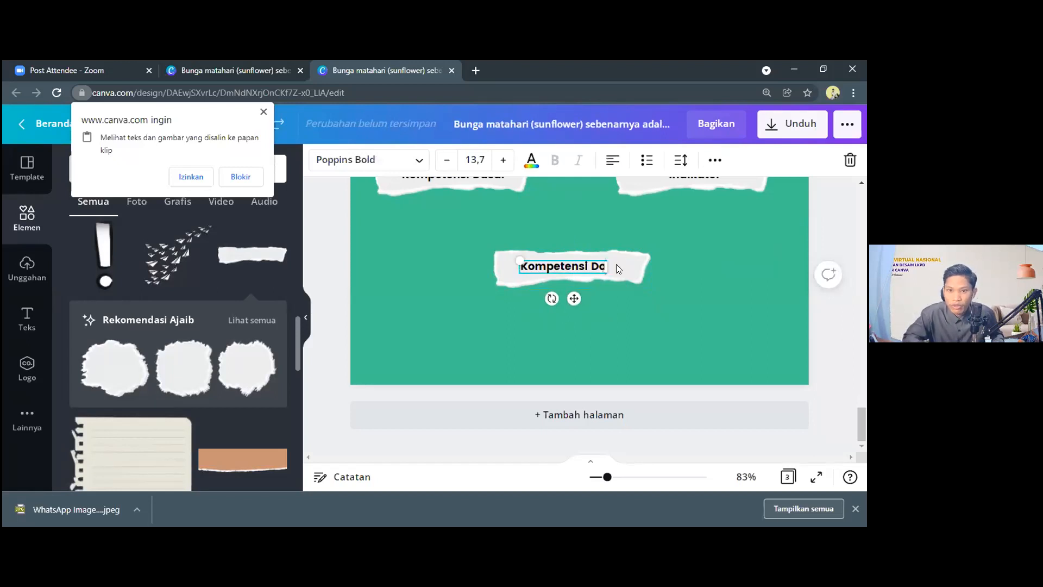
{"action": "key", "text": "BackSpace"}
{"action": "key", "text": "BackSpace"}
{"action": "key", "text": "BackSpace"}
{"action": "key", "text": "BackSpace"}
{"action": "key", "text": "BackSpace"}
{"action": "key", "text": "BackSpace"}
{"action": "key", "text": "BackSpace"}
{"action": "key", "text": "BackSpace"}
{"action": "key", "text": "BackSpace"}
{"action": "key", "text": "BackSpace"}
{"action": "key", "text": "BackSpace"}
{"action": "key", "text": "BackSpace"}
{"action": "key", "text": "BackSpace"}
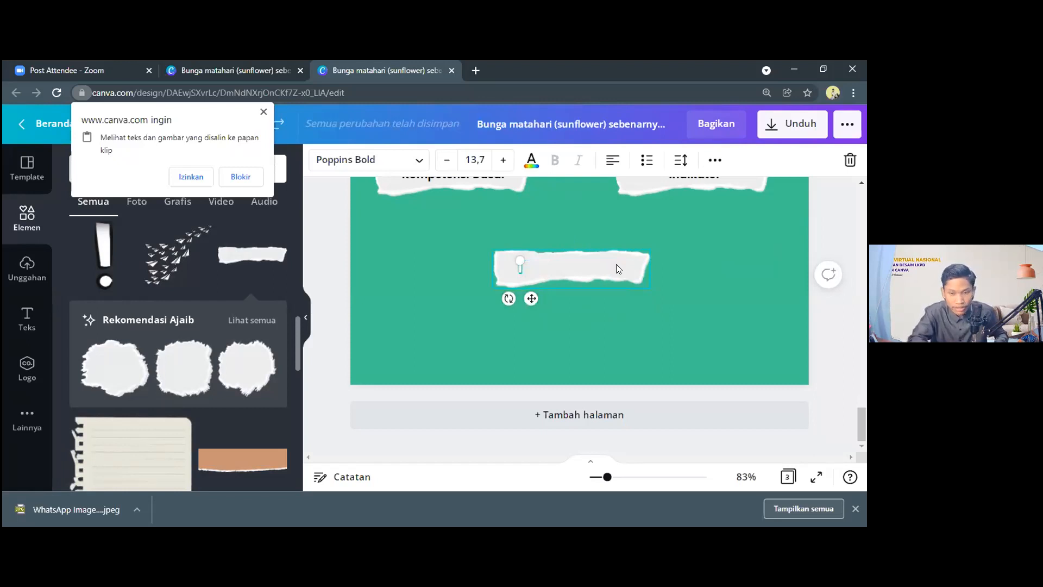
{"action": "type", "text": "rujuan pembe"}
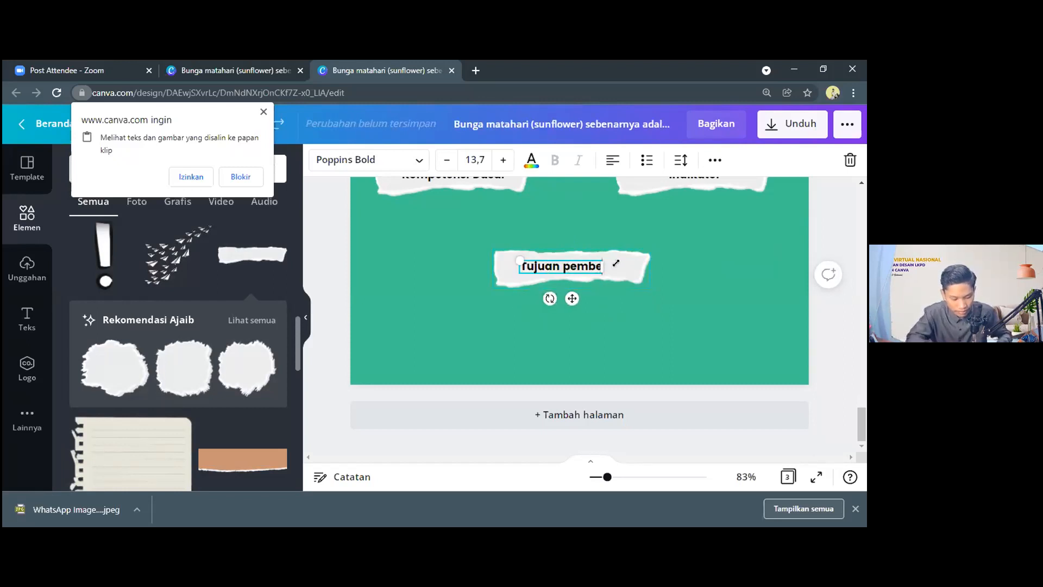
{"action": "type", "text": "lajaran"}
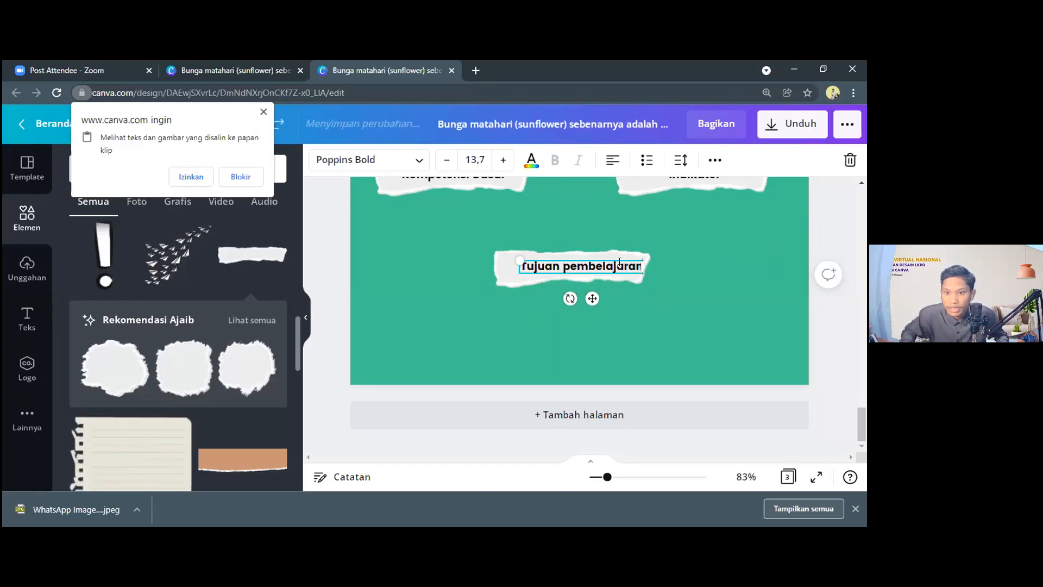
Step: Centre the "Tujuan pembelajaran" text horizontally on its torn-paper background
{"action": "left_click_drag", "start_coordinate": [601, 259], "coordinate": [600, 257]}
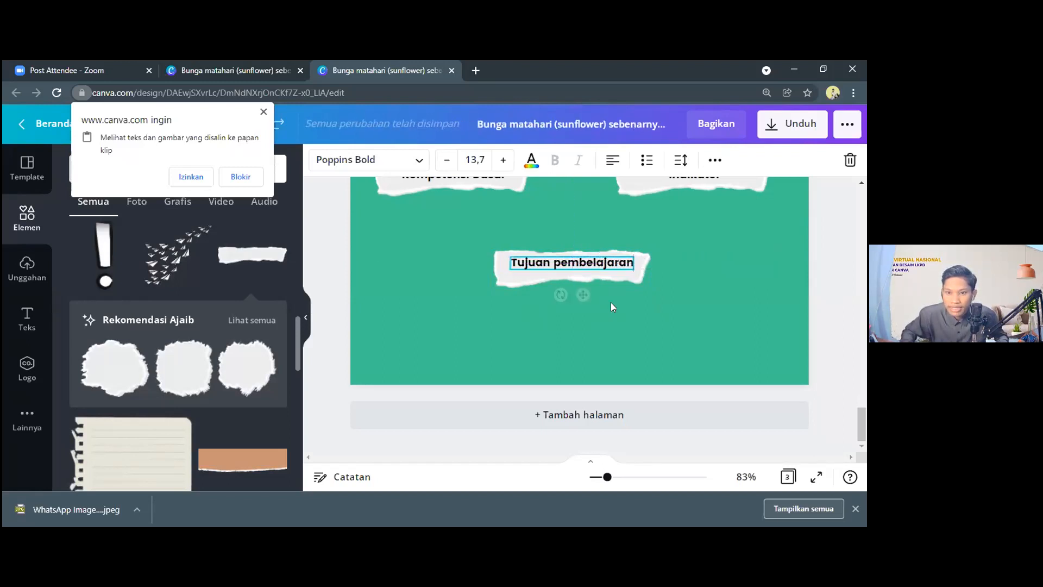
{"action": "left_click", "coordinate": [616, 283]}
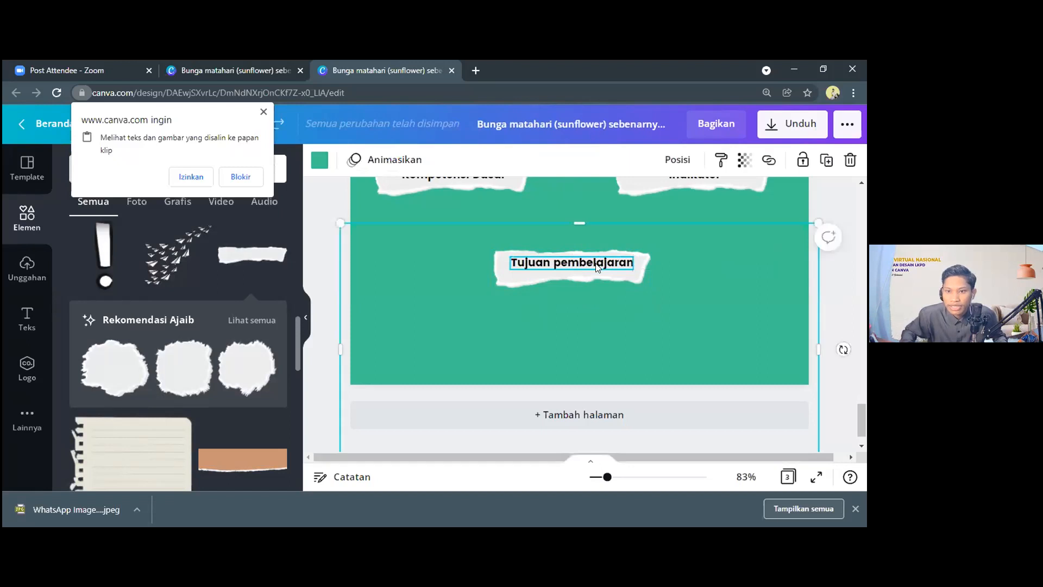
{"action": "scroll", "coordinate": [596, 267], "scroll_direction": "up", "scroll_amount": 1}
{"action": "left_click", "coordinate": [616, 329]}
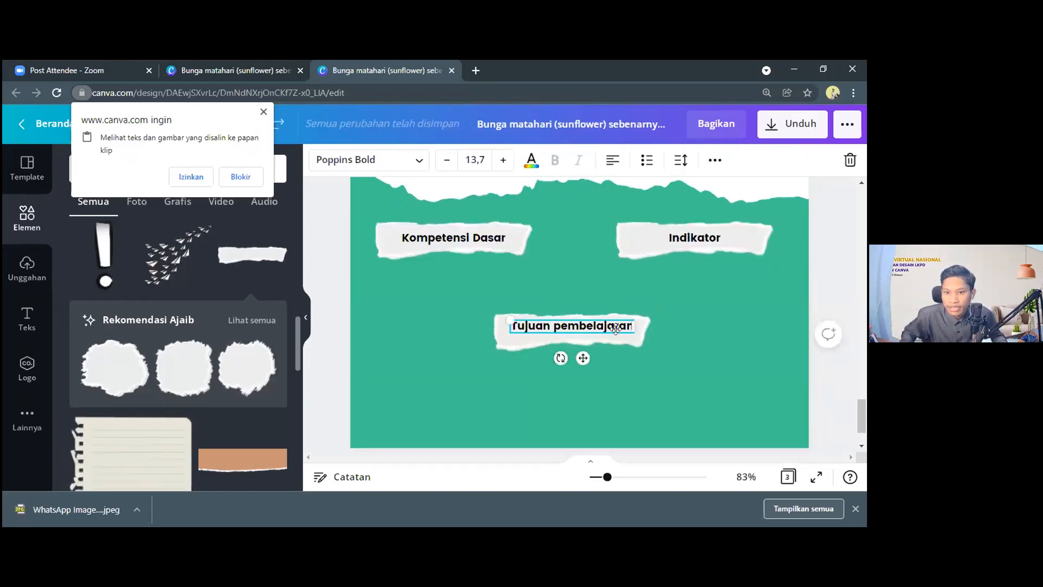
{"action": "left_click_drag", "start_coordinate": [615, 329], "coordinate": [616, 327]}
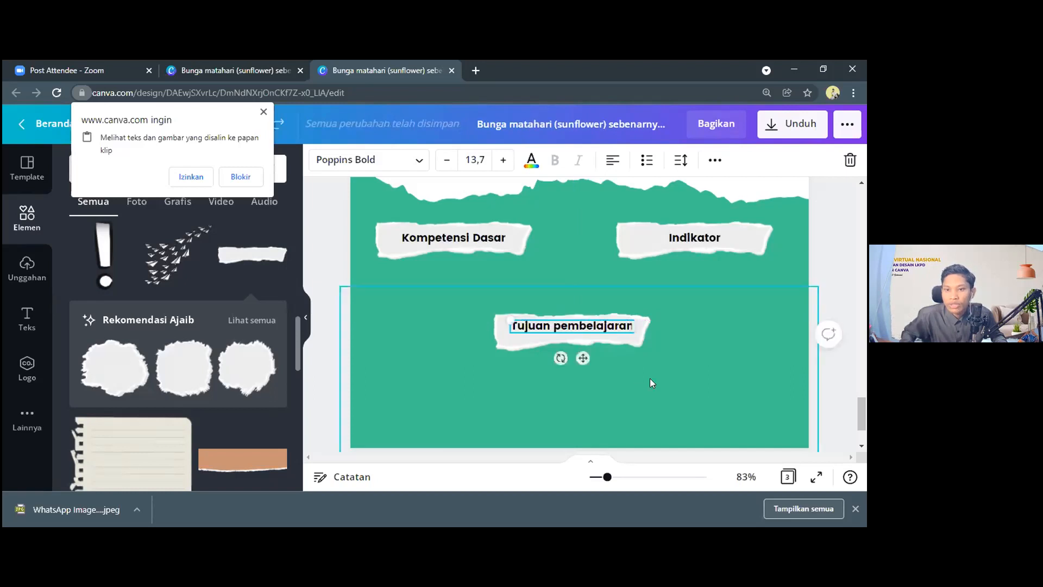
{"action": "left_click", "coordinate": [455, 309]}
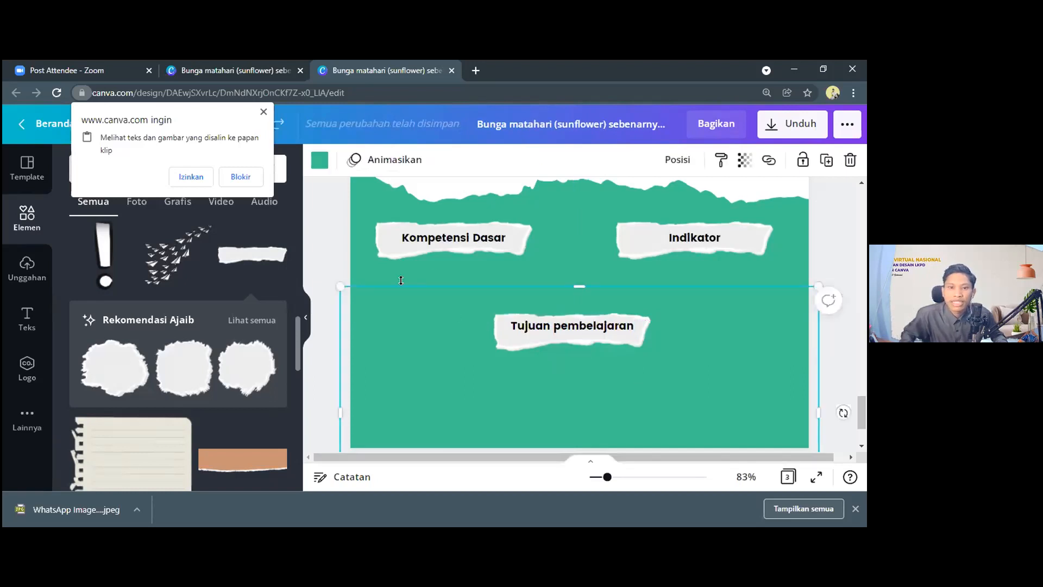
Step: Make a copy of the Kompetensi Dasar text and place it just below its paper label
{"action": "left_click", "coordinate": [445, 247]}
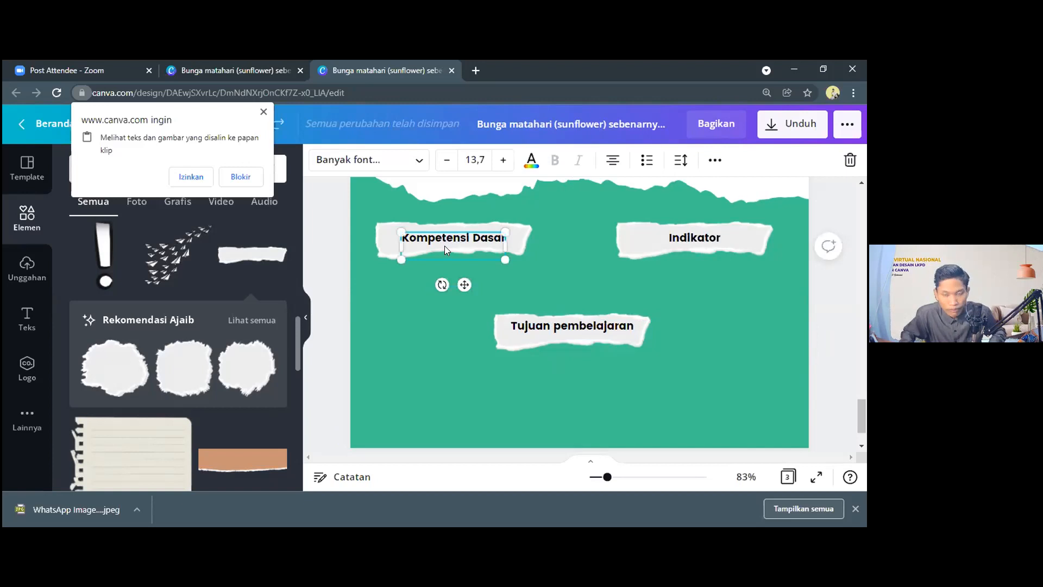
{"action": "key", "text": "ctrl+v"}
{"action": "left_click_drag", "start_coordinate": [445, 250], "coordinate": [435, 272]}
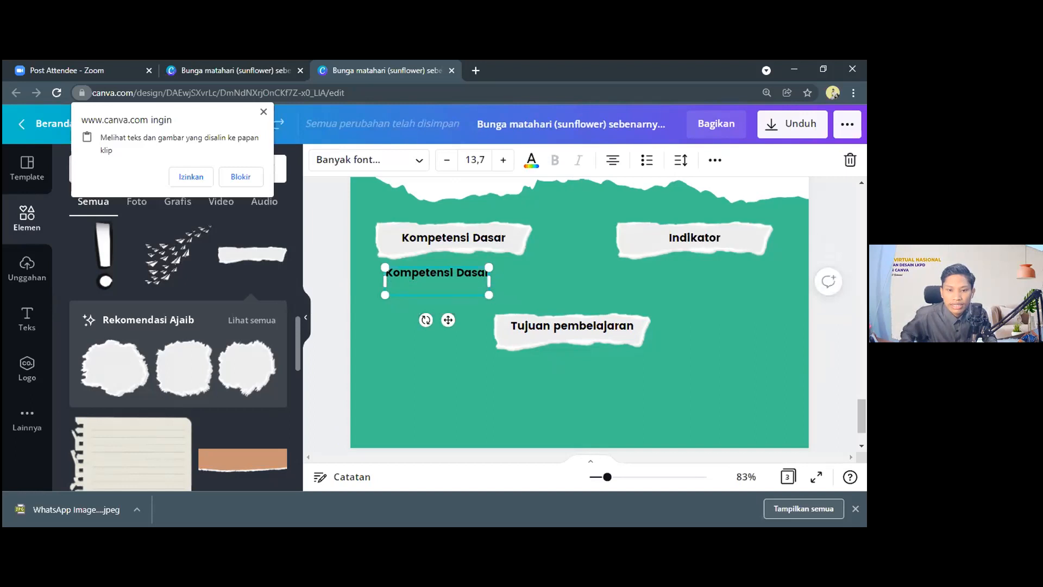
Step: Replace the copied text with "membedakan perbandingan senilai dan berbalik nilai dengan menggunakan table data, grafik, dan persamaan" and scale it down to font size 9,5
{"action": "key", "text": "alt+Tab"}
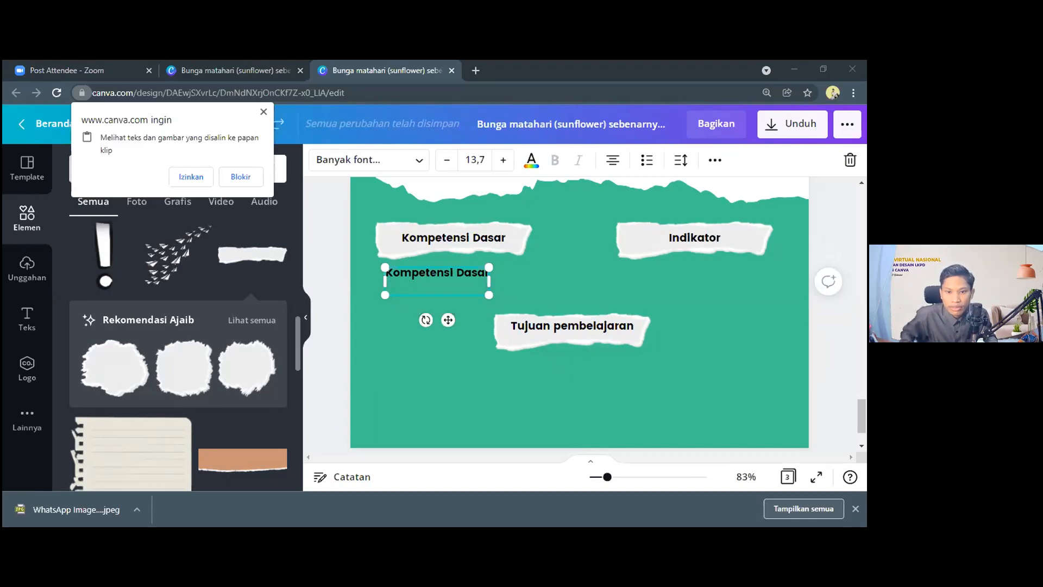
{"action": "left_click", "coordinate": [389, 271]}
{"action": "mouse_move", "coordinate": [392, 272]}
{"action": "left_mouse_down"}
{"action": "mouse_move", "coordinate": [488, 275]}
{"action": "mouse_move", "coordinate": [384, 273]}
{"action": "left_mouse_up"}
{"action": "key", "text": "ctrl+a"}
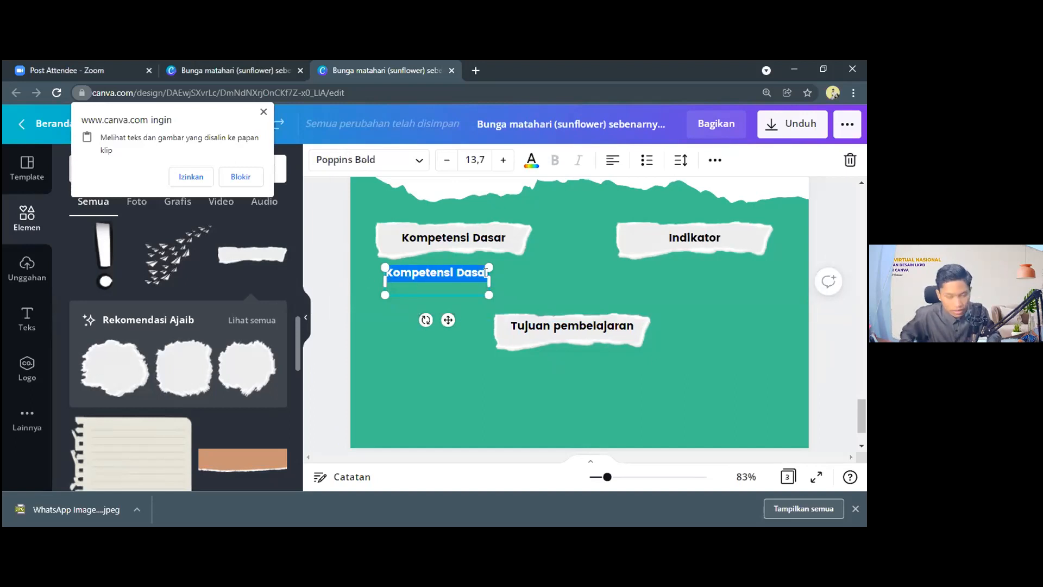
{"action": "type", "text": "membedakan perbandingan senilai dan berbalik nilai dengan menggunakan table data, grafik, dan persamaan"}
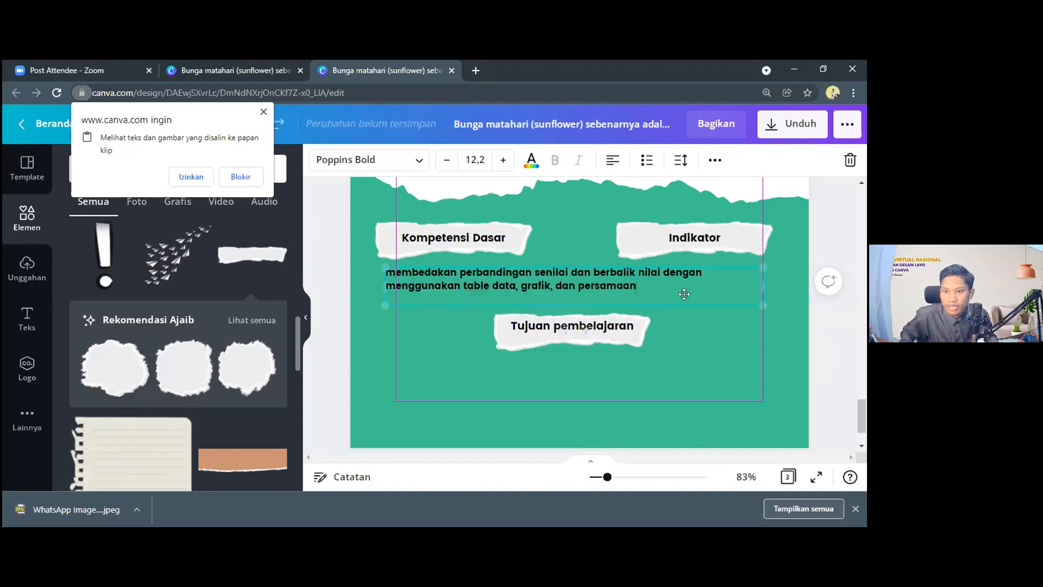
{"action": "left_click_drag", "start_coordinate": [684, 281], "coordinate": [549, 306]}
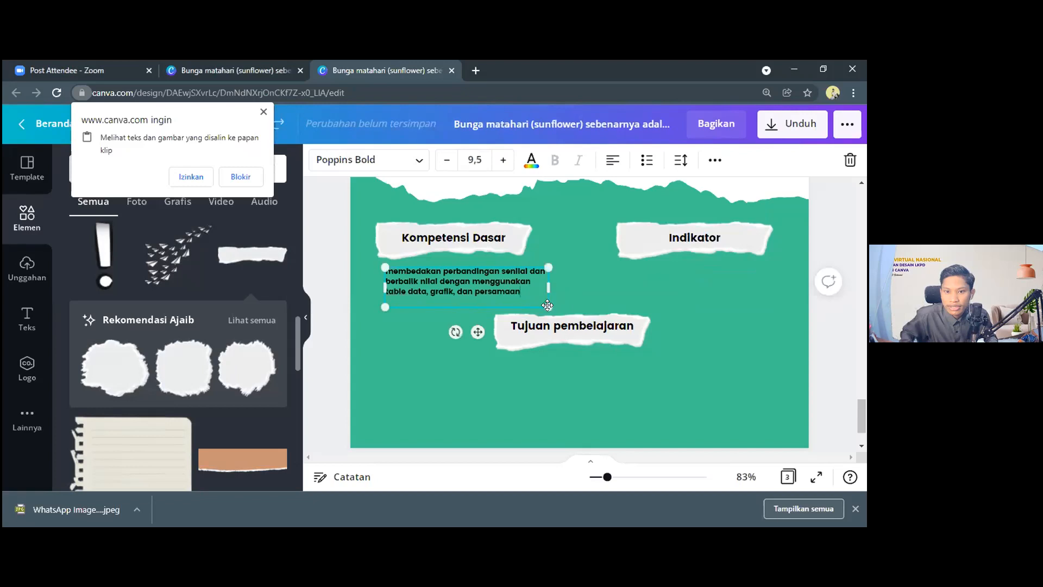
Step: Colour the description under Kompetensi Dasar white and line it up with the left edge of the paper label
{"action": "key", "text": "ctrl+a"}
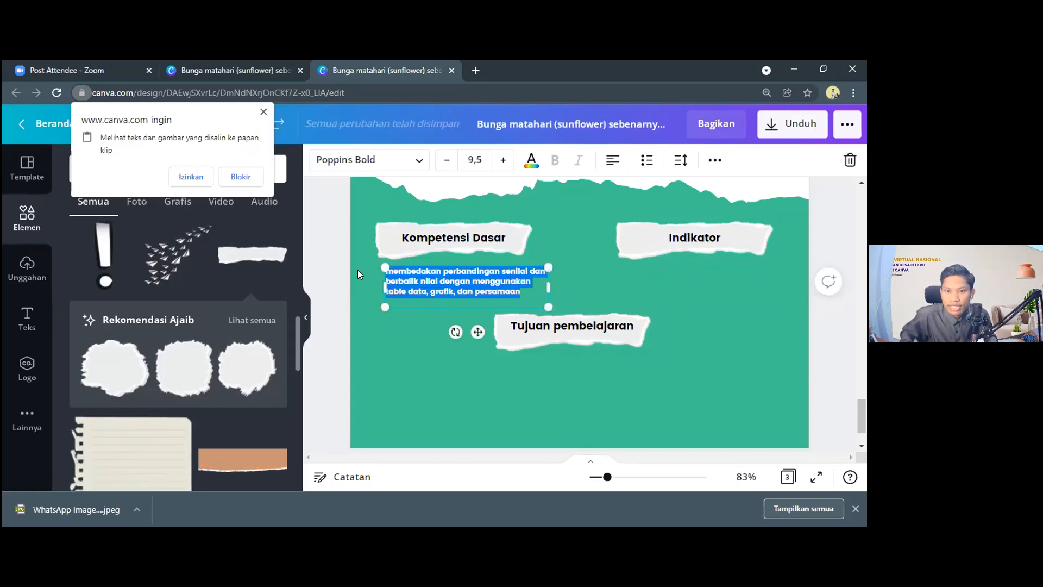
{"action": "left_click", "coordinate": [532, 160]}
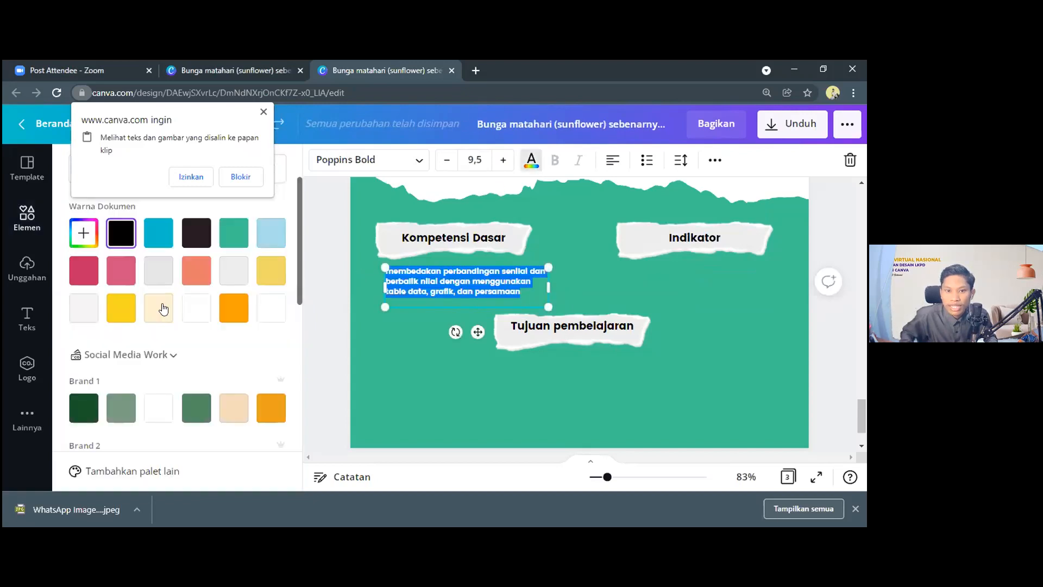
{"action": "left_click", "coordinate": [196, 307]}
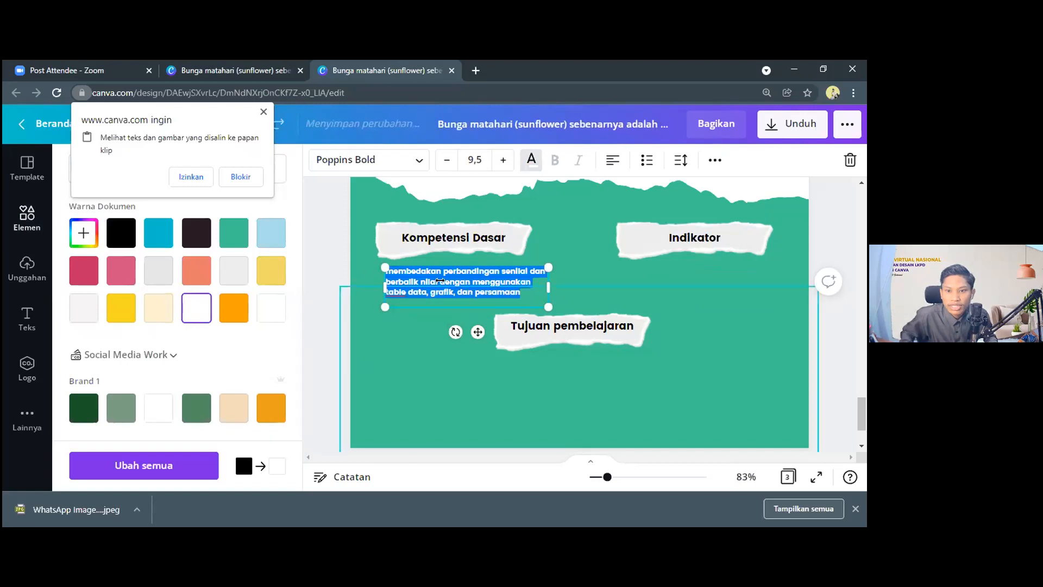
{"action": "left_click", "coordinate": [461, 269]}
{"action": "left_click_drag", "start_coordinate": [456, 268], "coordinate": [451, 267]}
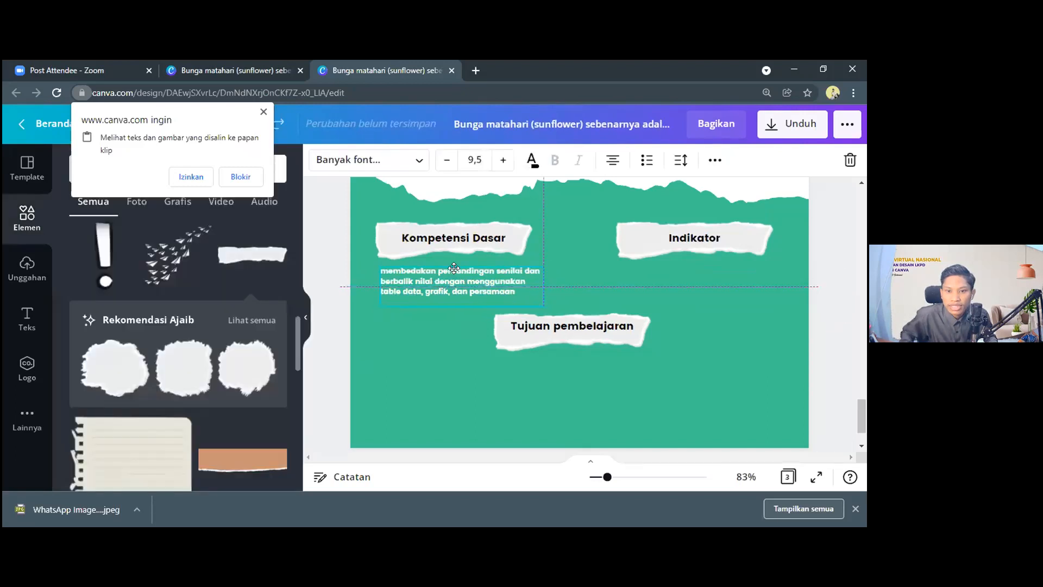
{"action": "left_click", "coordinate": [519, 375]}
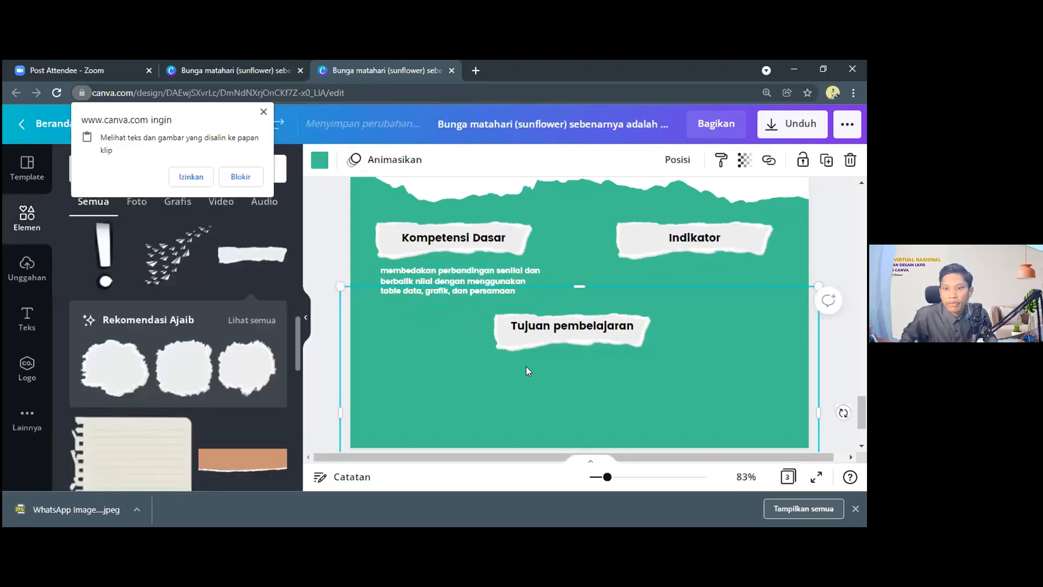
Step: Capitalise the first word of the Kompetensi Dasar description so it reads "Membedakan"
{"action": "scroll", "coordinate": [526, 366], "scroll_direction": "up", "scroll_amount": 8}
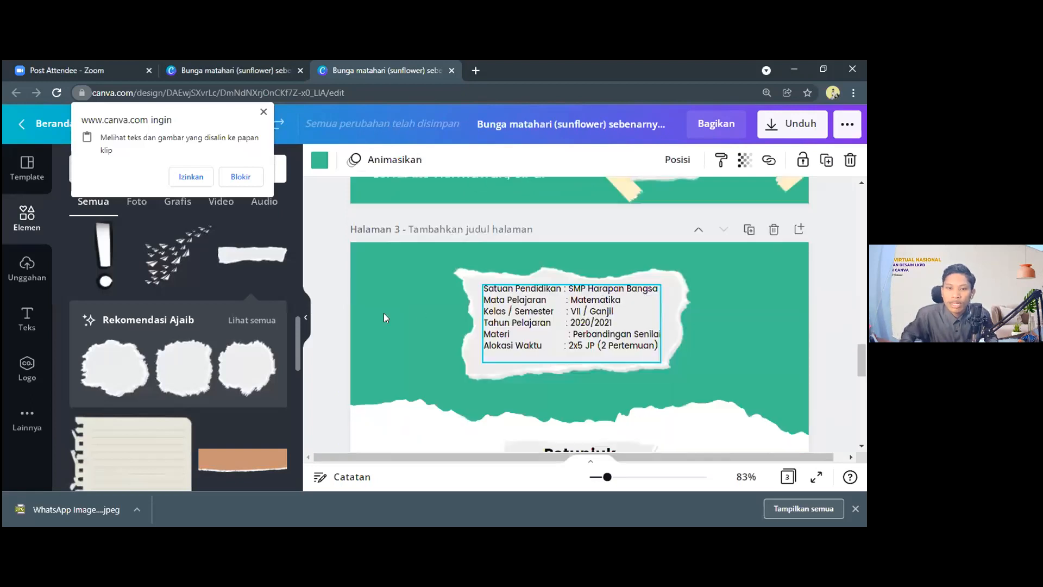
{"action": "scroll", "coordinate": [398, 276], "scroll_direction": "down", "scroll_amount": 1}
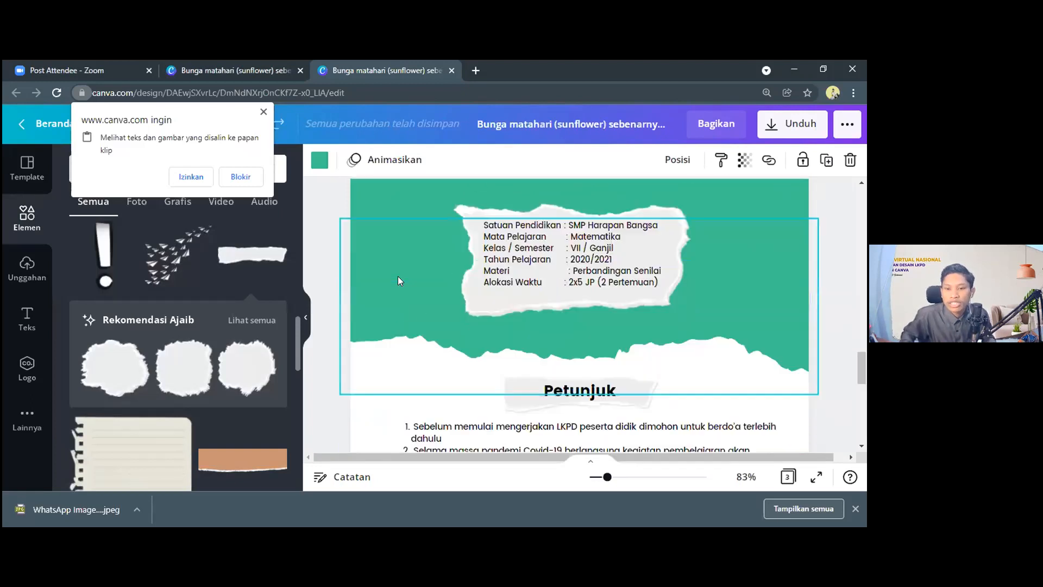
{"action": "scroll", "coordinate": [426, 392], "scroll_direction": "down", "scroll_amount": 4}
{"action": "scroll", "coordinate": [425, 381], "scroll_direction": "down", "scroll_amount": 1}
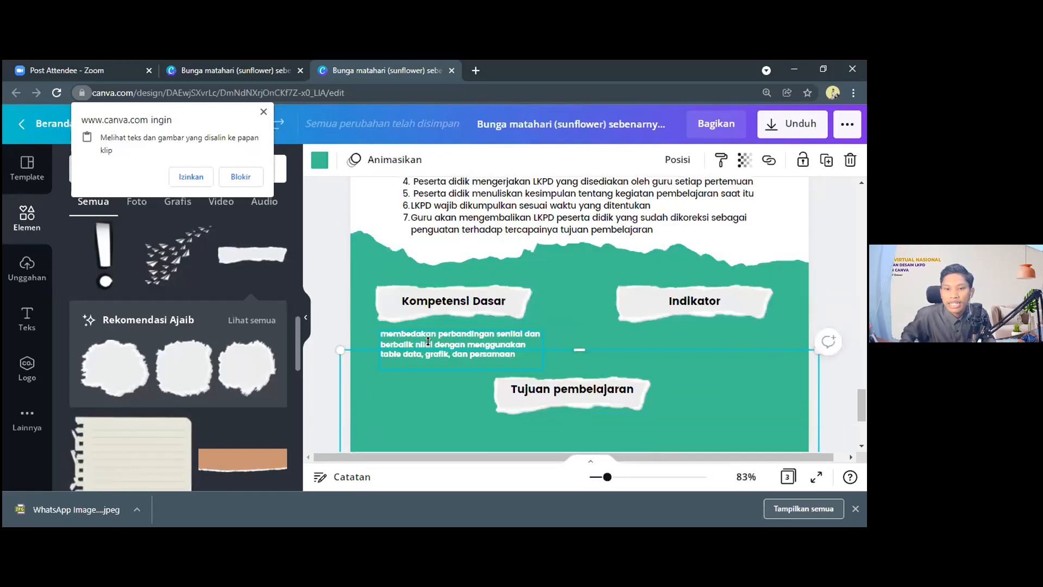
{"action": "left_click", "coordinate": [382, 334]}
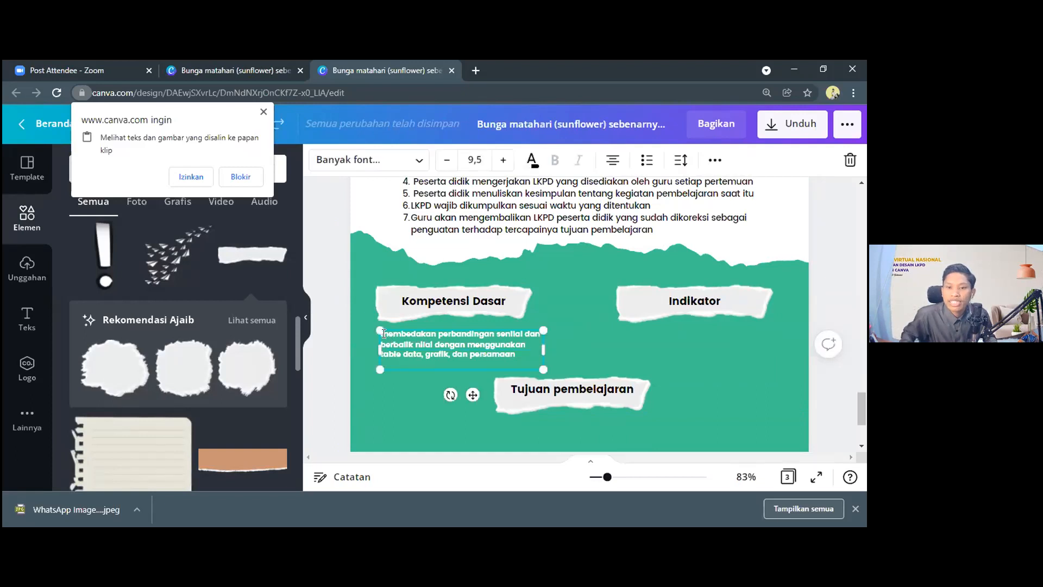
{"action": "left_click", "coordinate": [401, 345]}
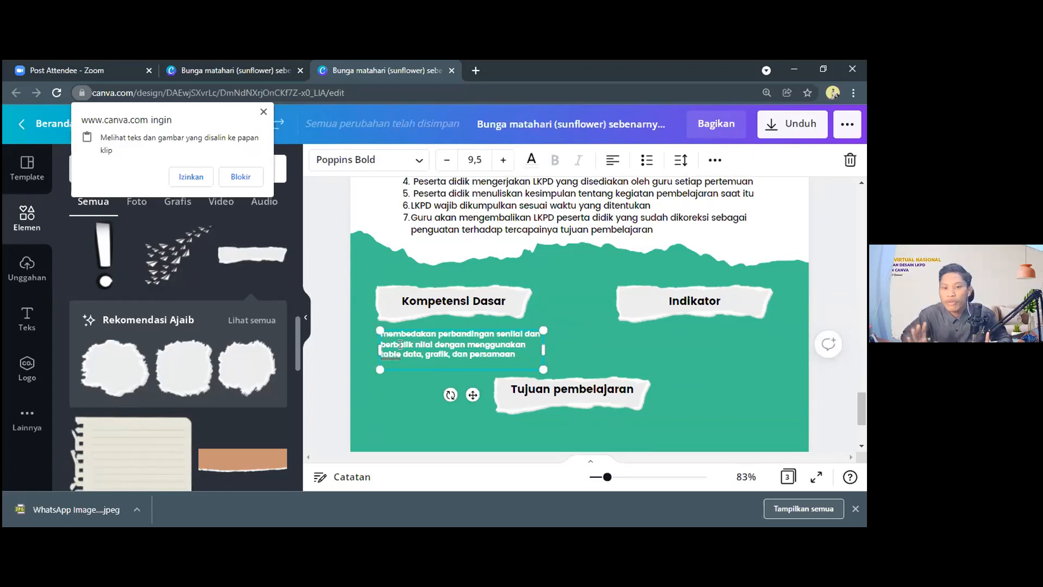
{"action": "key", "text": "Delete"}
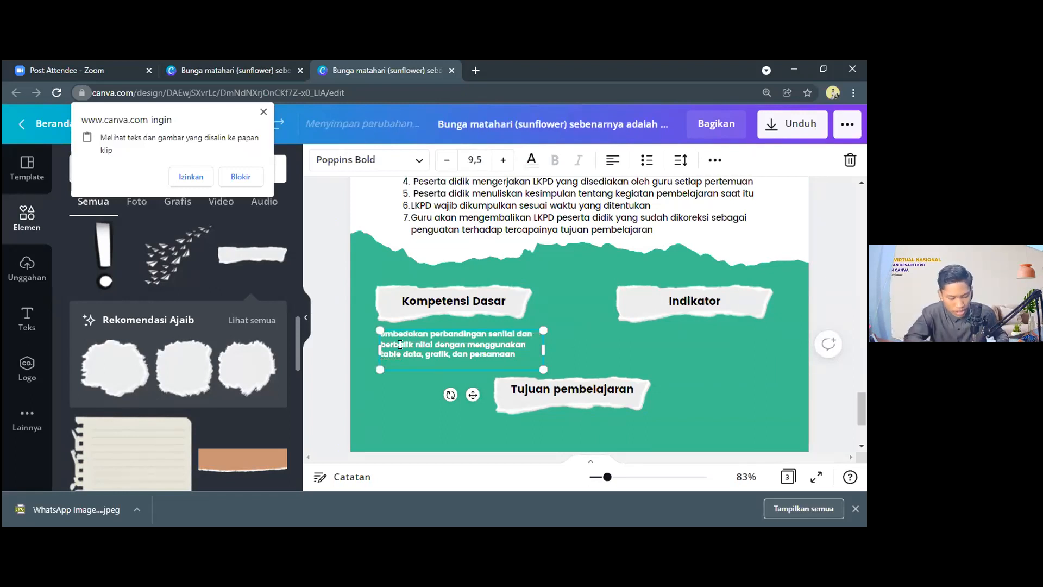
{"action": "type", "text": "M"}
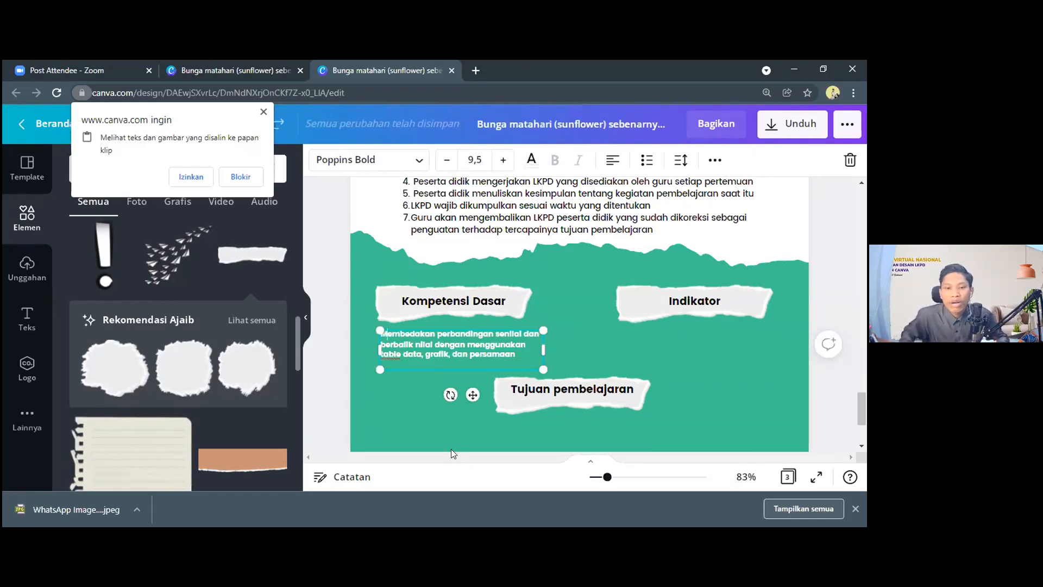
Step: Duplicate the Kompetensi Dasar description and place the copy level with it beneath the Indikator label
{"action": "left_click", "coordinate": [443, 335]}
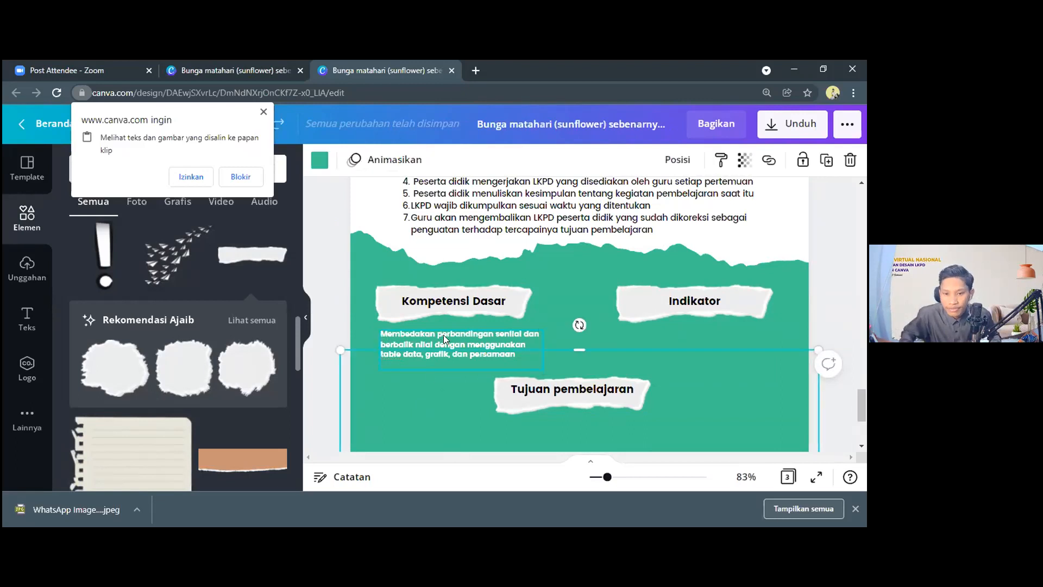
{"action": "left_click", "coordinate": [443, 334]}
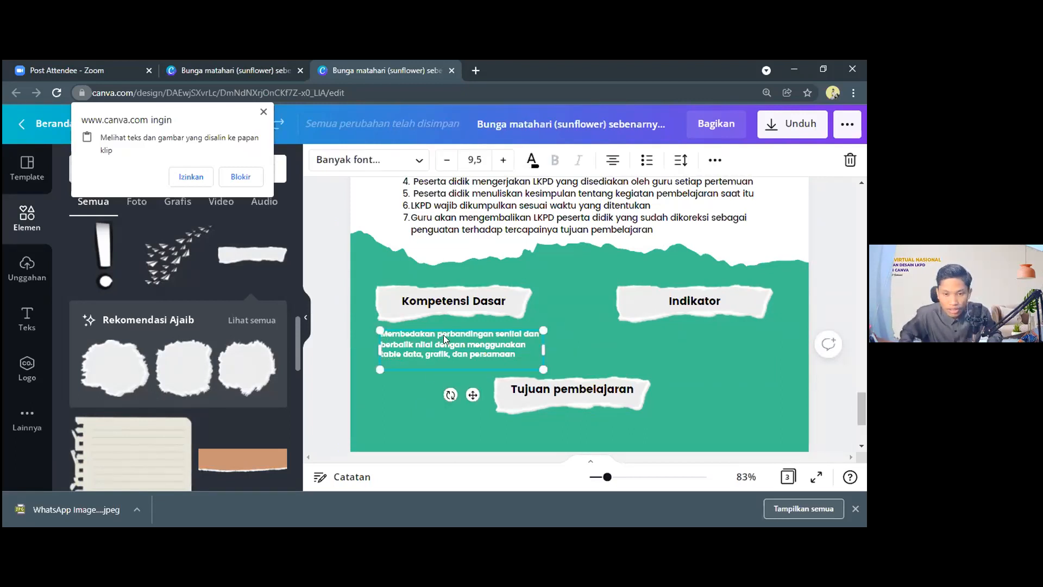
{"action": "key", "text": "ctrl+d"}
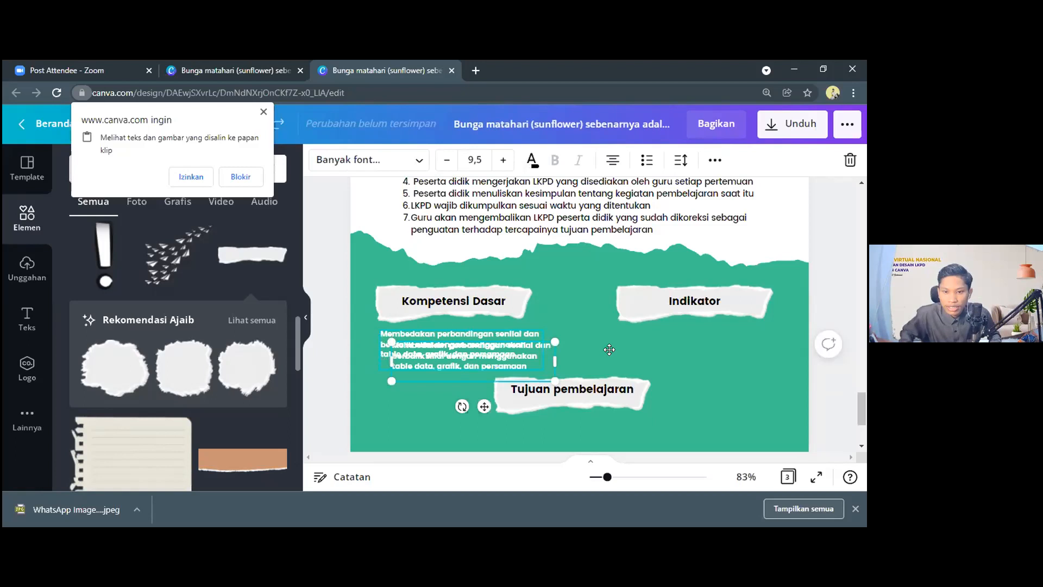
{"action": "left_click_drag", "start_coordinate": [698, 342], "coordinate": [674, 352]}
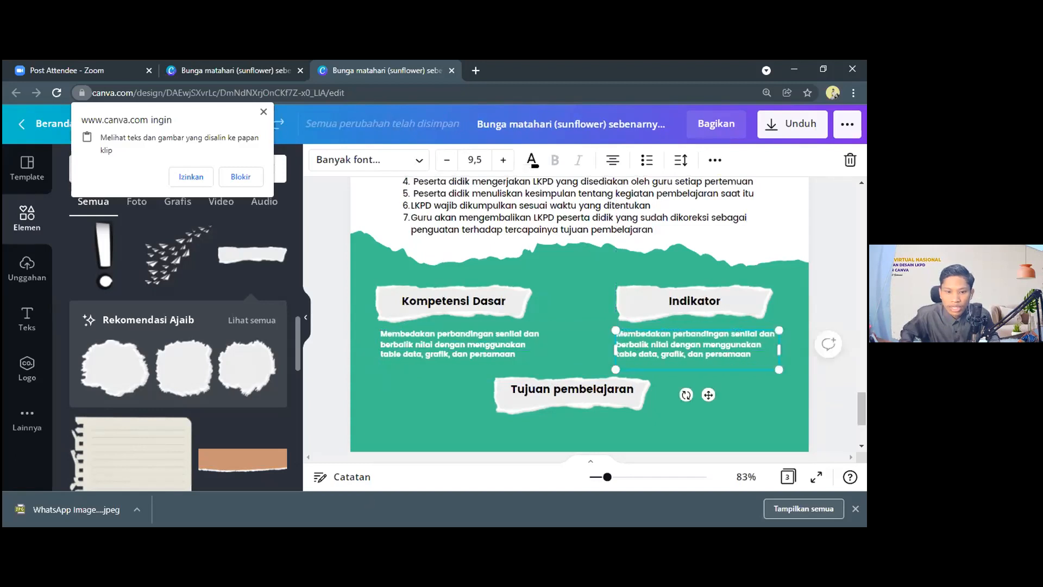
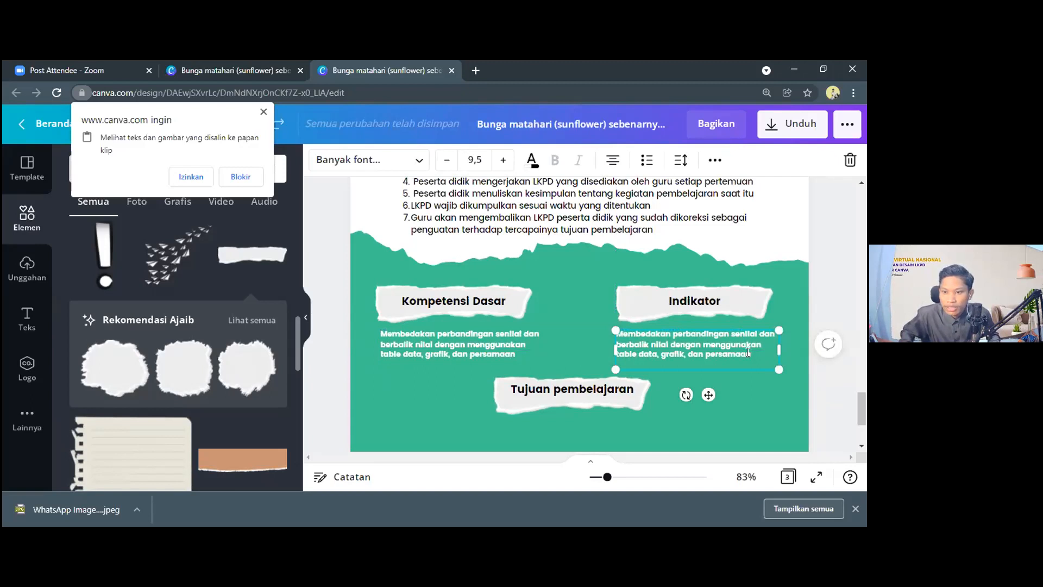
Step: Replace the Indikator description with "Menemukan konsep perbandingan senilai", without a leading number, and scale it up to font size 10,3
{"action": "key", "text": "ctrl+a"}
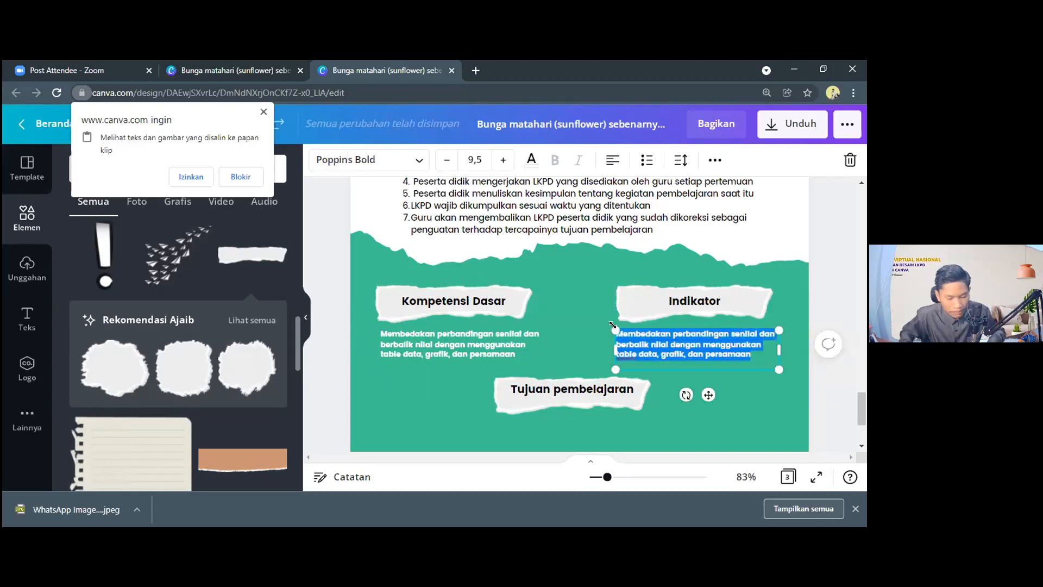
{"action": "type", "text": "3.8 Menemukan konsep perbandingan senilai"}
{"action": "left_click", "coordinate": [632, 334]}
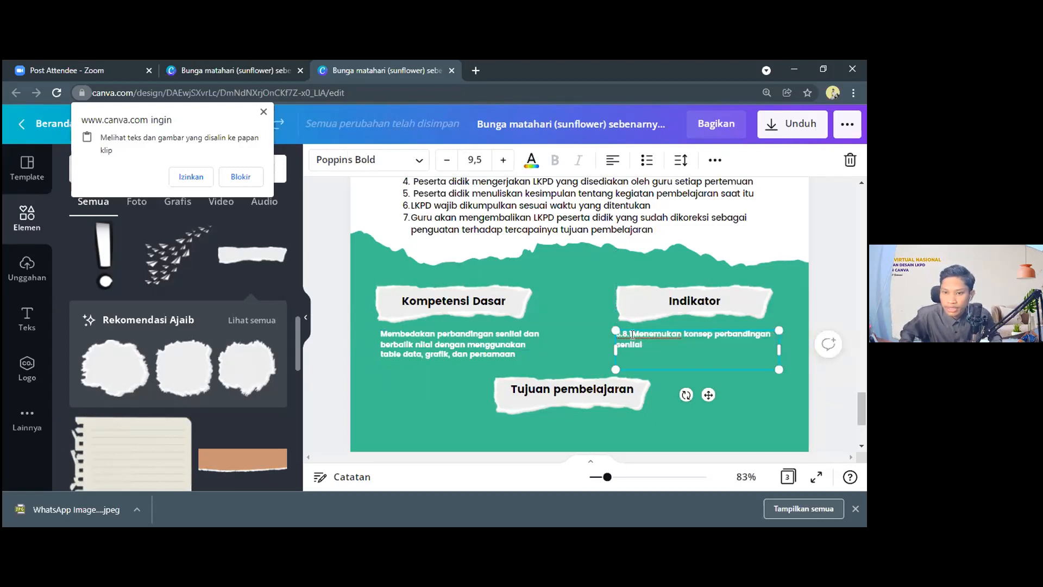
{"action": "key", "text": "BackSpace"}
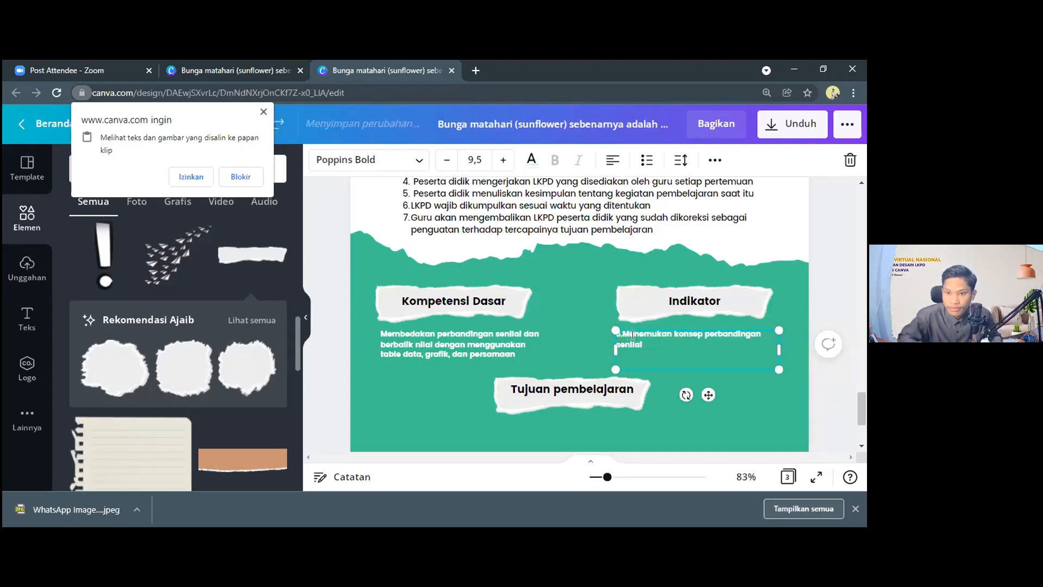
{"action": "key", "text": "BackSpace"}
{"action": "key", "text": "BackSpace"}
{"action": "key", "text": "BackSpace"}
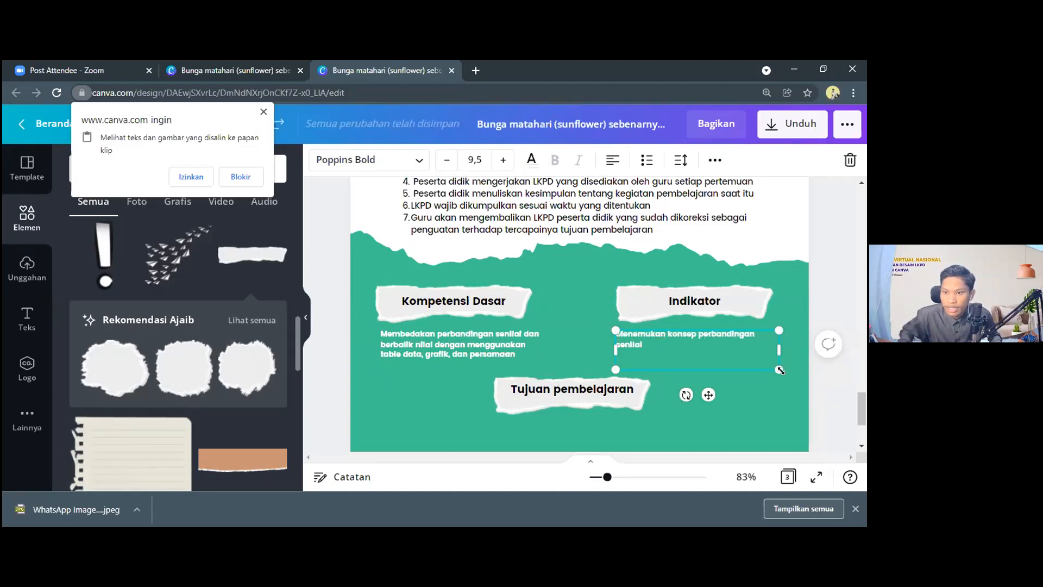
{"action": "left_click_drag", "start_coordinate": [780, 370], "coordinate": [794, 373]}
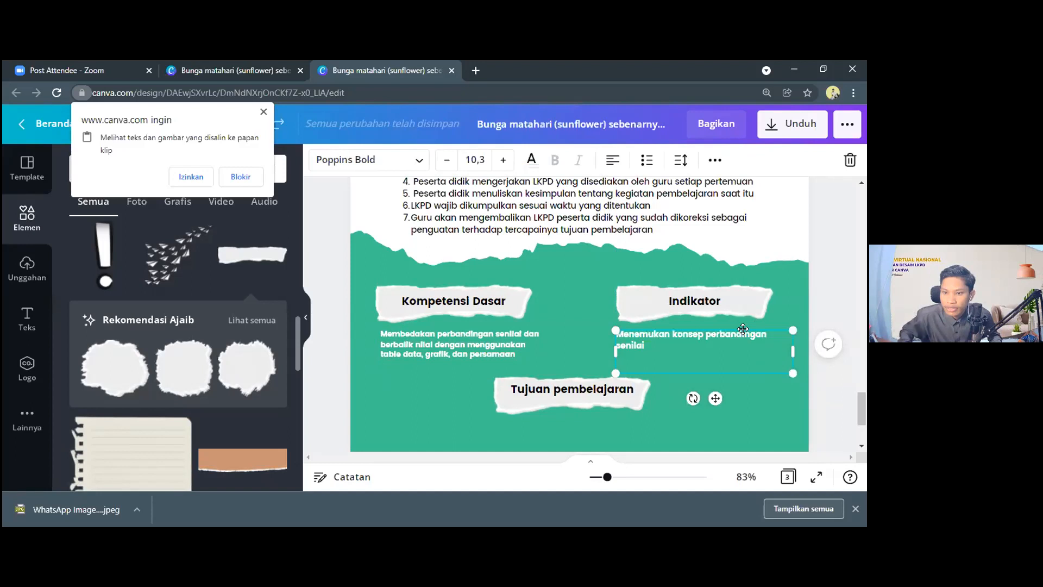
{"action": "left_click_drag", "start_coordinate": [743, 329], "coordinate": [744, 327]}
Step: Centre-align the Kompetensi Dasar description beneath its paper label
{"action": "left_click", "coordinate": [509, 340]}
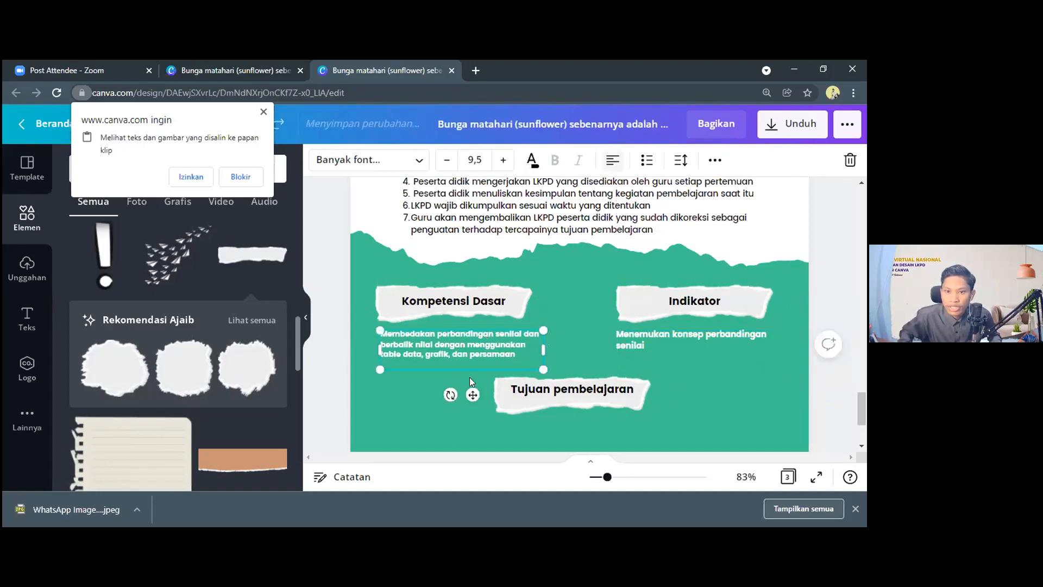
{"action": "left_click", "coordinate": [607, 162]}
{"action": "left_click", "coordinate": [605, 166]}
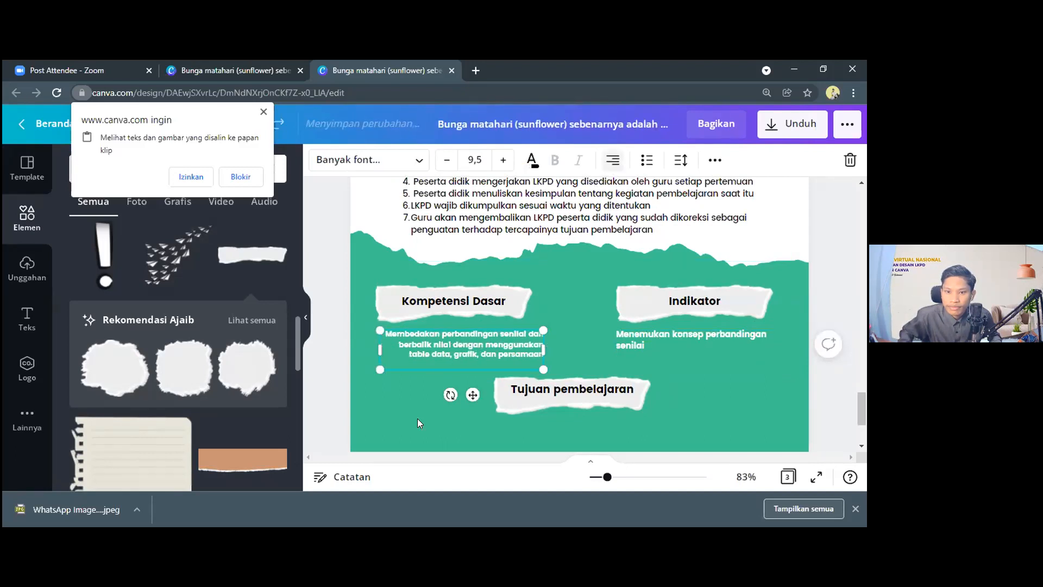
{"action": "left_click", "coordinate": [613, 160]}
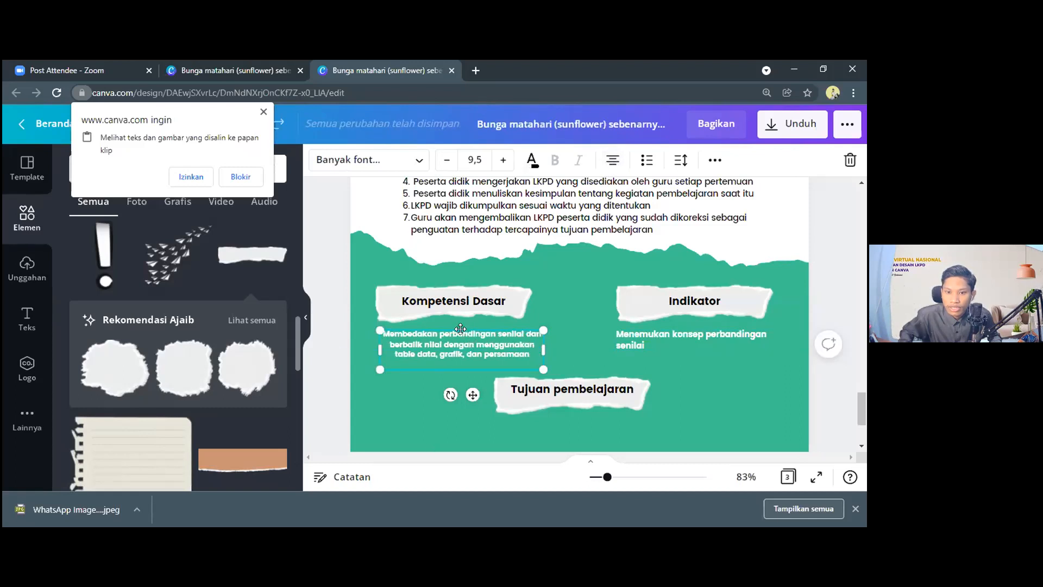
Step: Centre-align the Indikator description and shift it so it sits centred beneath its paper label
{"action": "left_click", "coordinate": [623, 339]}
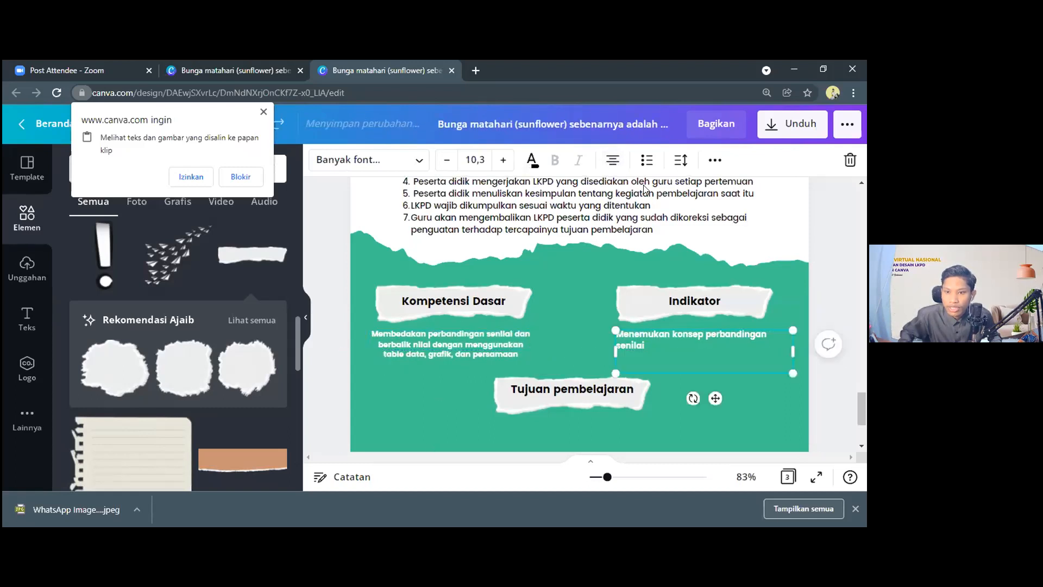
{"action": "left_click", "coordinate": [611, 161]}
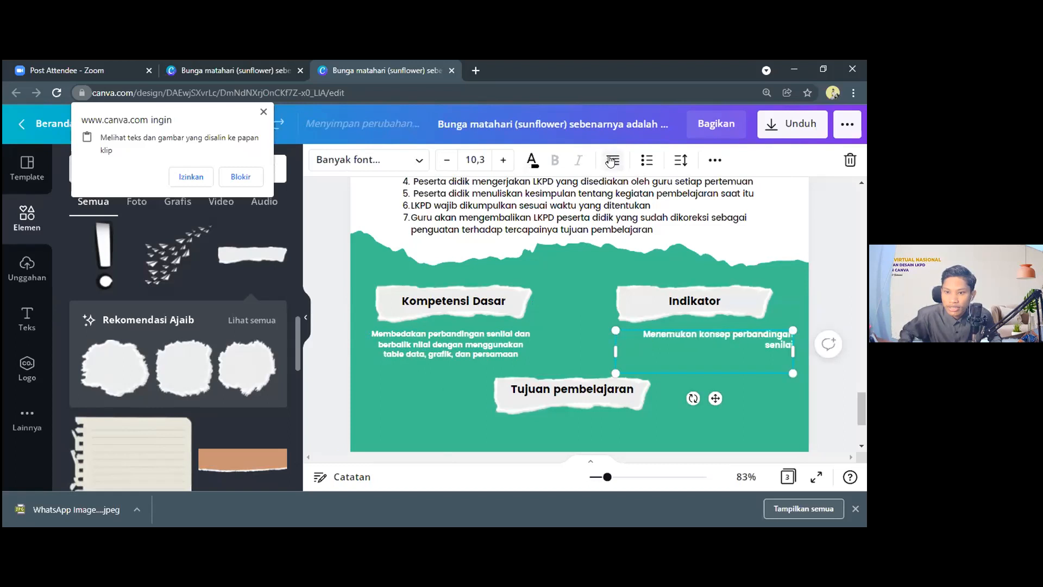
{"action": "left_click", "coordinate": [611, 161]}
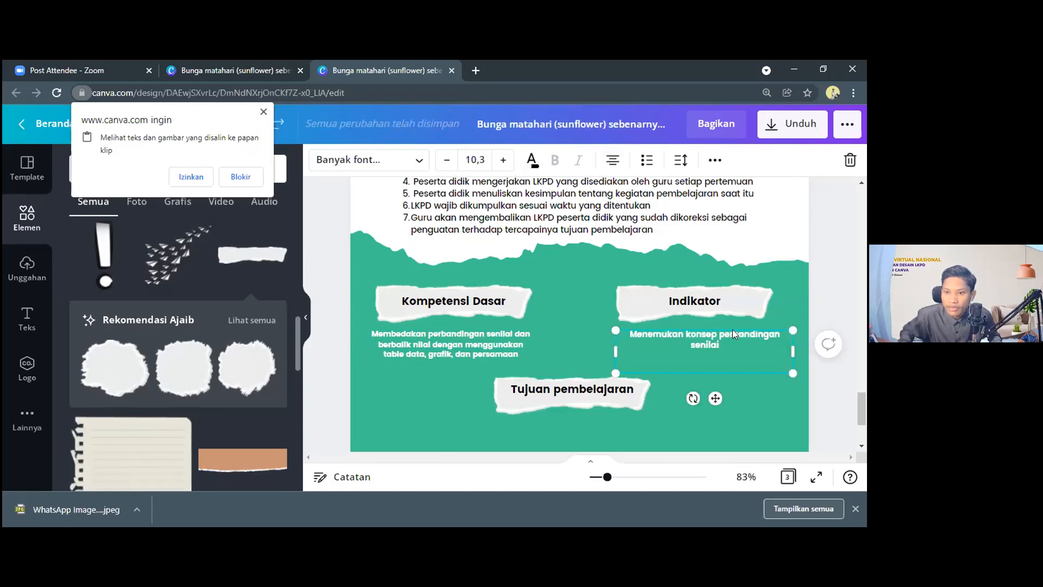
{"action": "left_click_drag", "start_coordinate": [732, 329], "coordinate": [722, 330]}
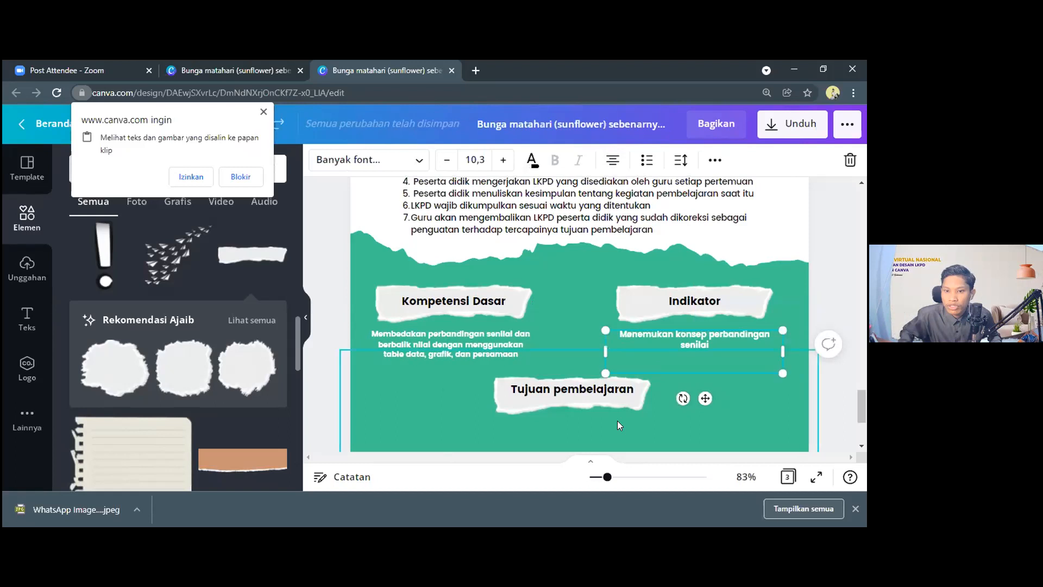
Step: Duplicate the Kompetensi Dasar description and place the copy beneath the Tujuan pembelajaran label
{"action": "scroll", "coordinate": [478, 227], "scroll_direction": "down", "scroll_amount": 2}
{"action": "left_click", "coordinate": [479, 228]}
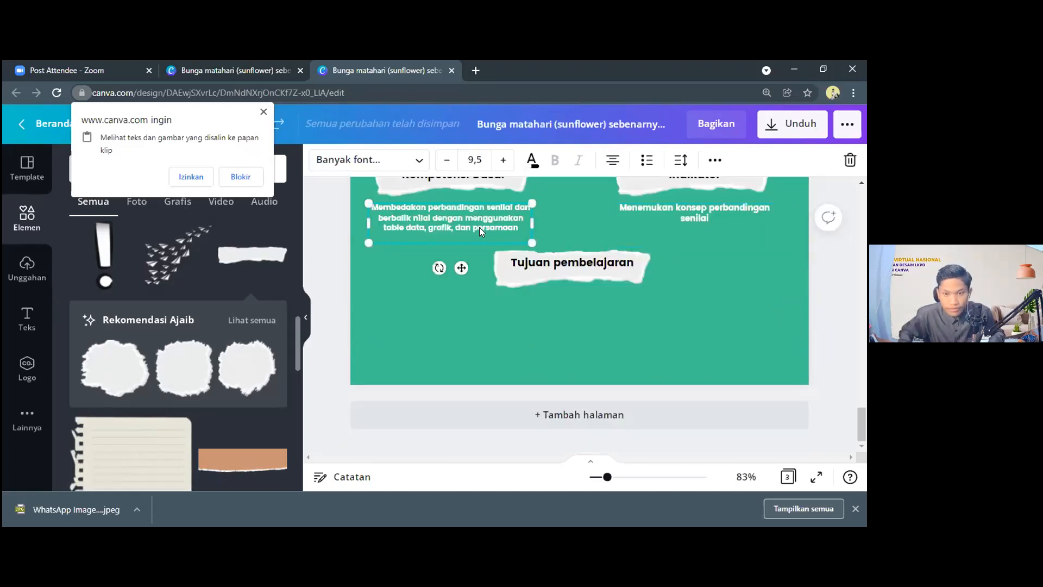
{"action": "type", "text": "Membedakan perbandingan senilai dan berbalik nilai dengan menggunakan table data, grafik, dan persamaan"}
{"action": "left_click_drag", "start_coordinate": [480, 234], "coordinate": [586, 320]}
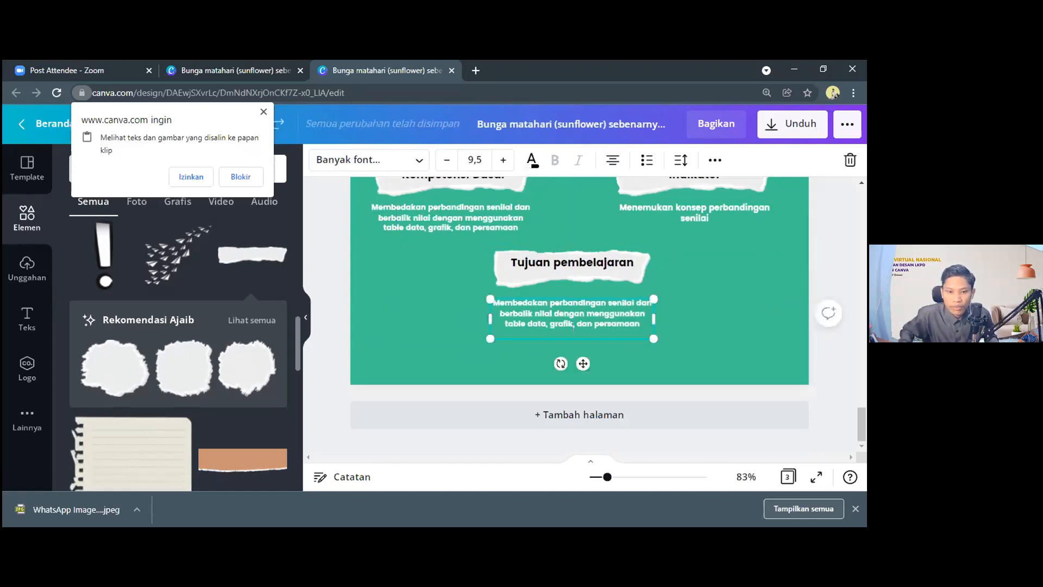
Step: Replace the Tujuan pembelajaran description with the objectives text starting "Dengan menggunakan LKPD moda Luring peserta didik dapat :" and its points a to c
{"action": "key", "text": "alt+Tab"}
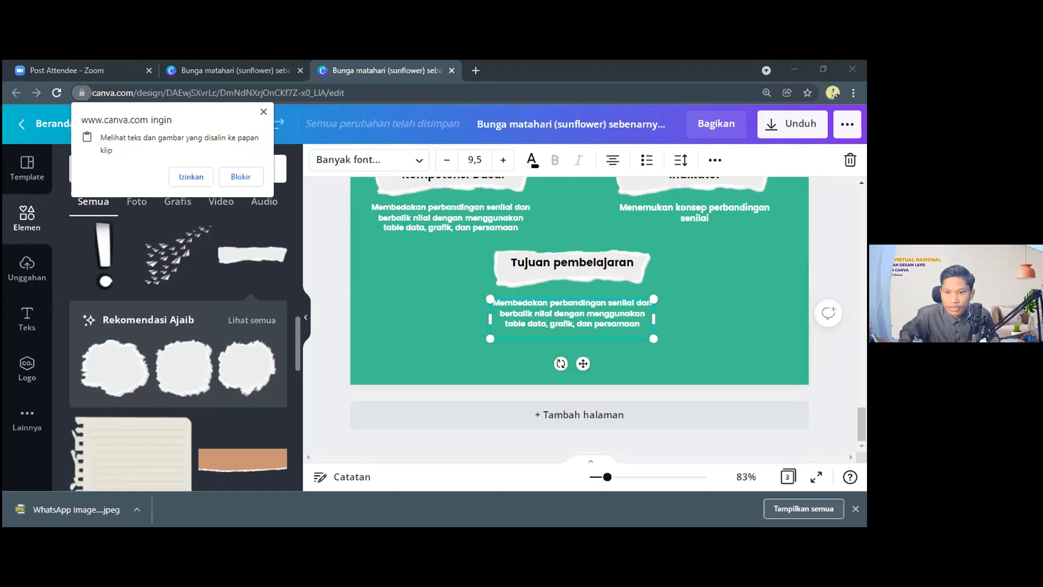
{"action": "double_click", "coordinate": [494, 304]}
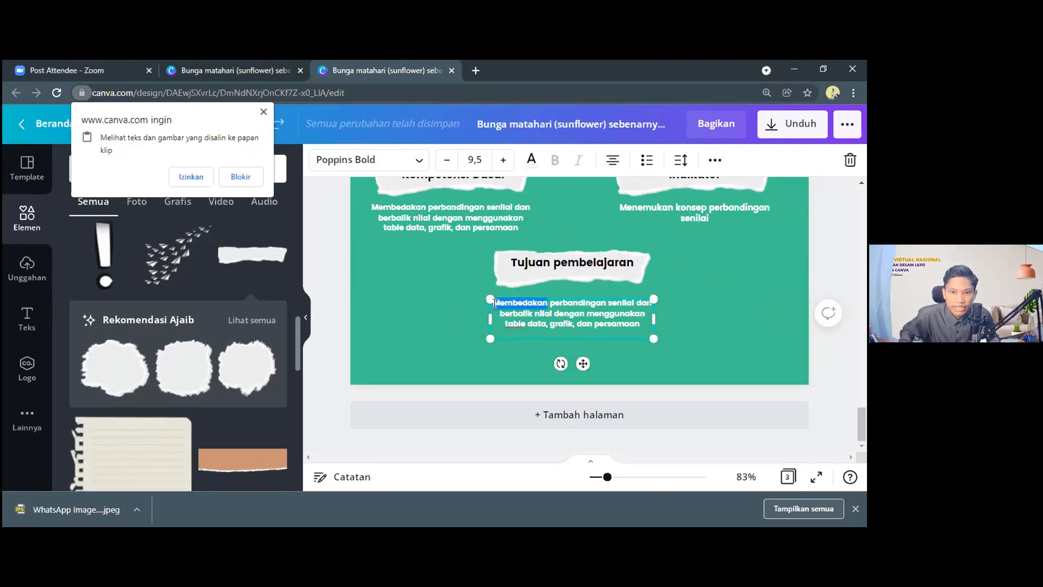
{"action": "left_click", "coordinate": [549, 314]}
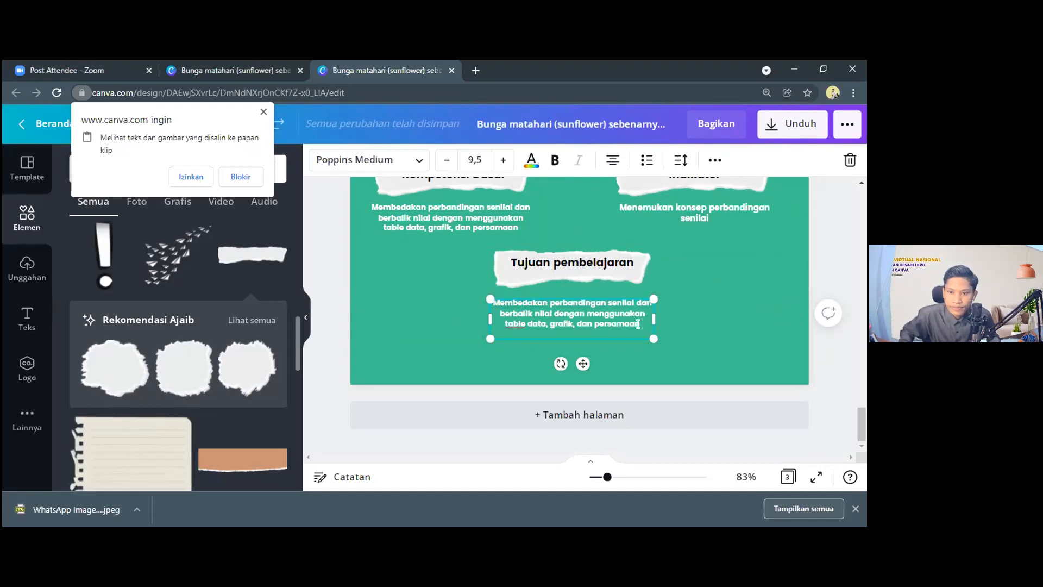
{"action": "left_click_drag", "start_coordinate": [510, 315], "coordinate": [488, 303]}
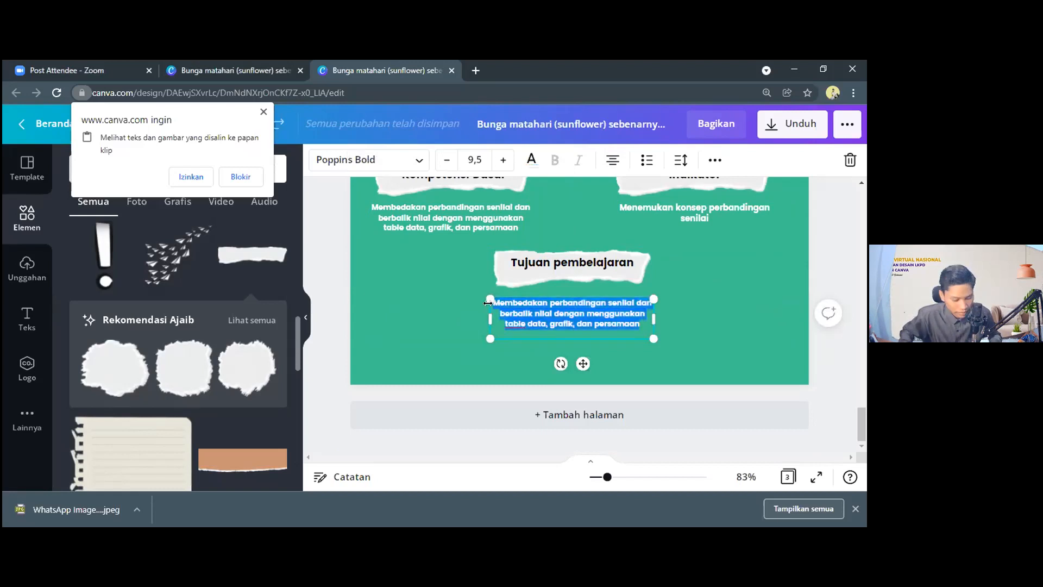
{"action": "type", "text": "Dengan menggunakan LKPD moda Luring peserta didik dapat : a.Menghayati dan mengamalkan ajaran agama yang dianutnya b.Menunjukkan perilaku jujur, disiplin, tanggung jawab dan proaktif c.Menemukan konsep perbandingan senilai serta penerapannya dalam kehidupan sehari-hari dengan tepat"}
Step: Widen the learning objectives text box and centre it beneath the Tujuan pembelajaran label
{"action": "left_click_drag", "start_coordinate": [654, 356], "coordinate": [788, 343]}
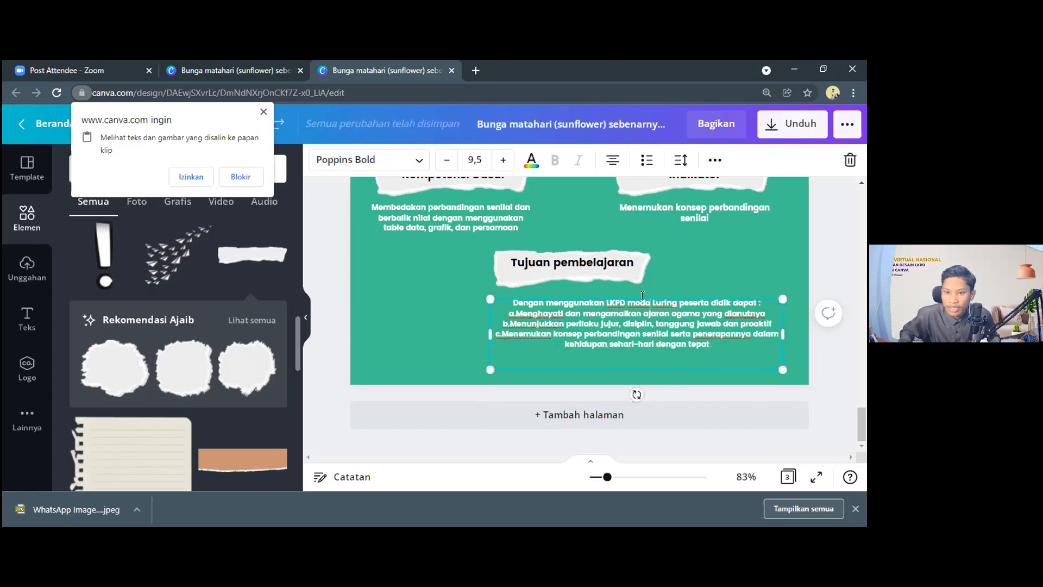
{"action": "left_click", "coordinate": [720, 341]}
{"action": "left_click_drag", "start_coordinate": [626, 294], "coordinate": [564, 293]}
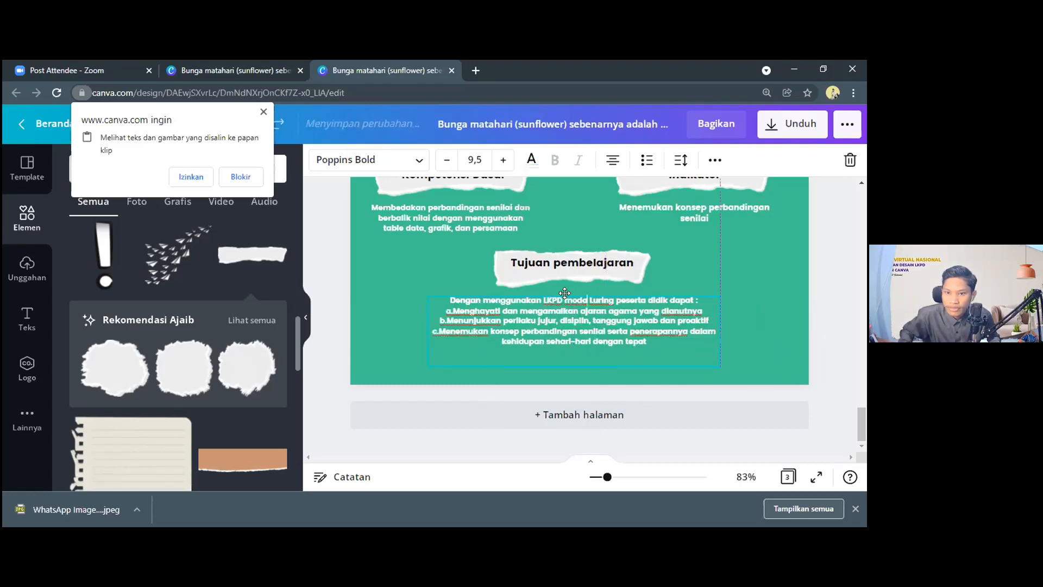
{"action": "left_click", "coordinate": [657, 338]}
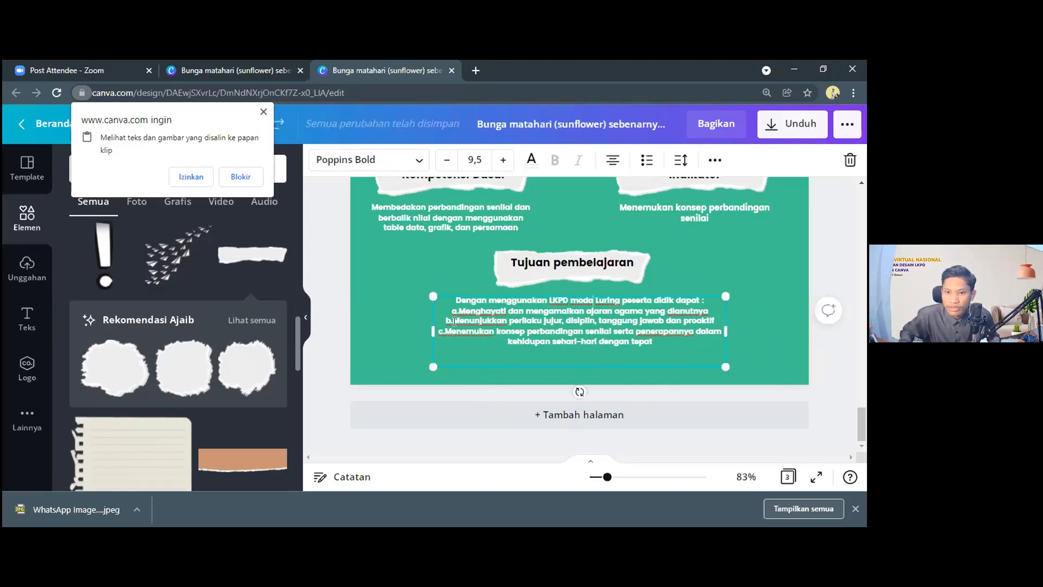
{"action": "left_click", "coordinate": [714, 257]}
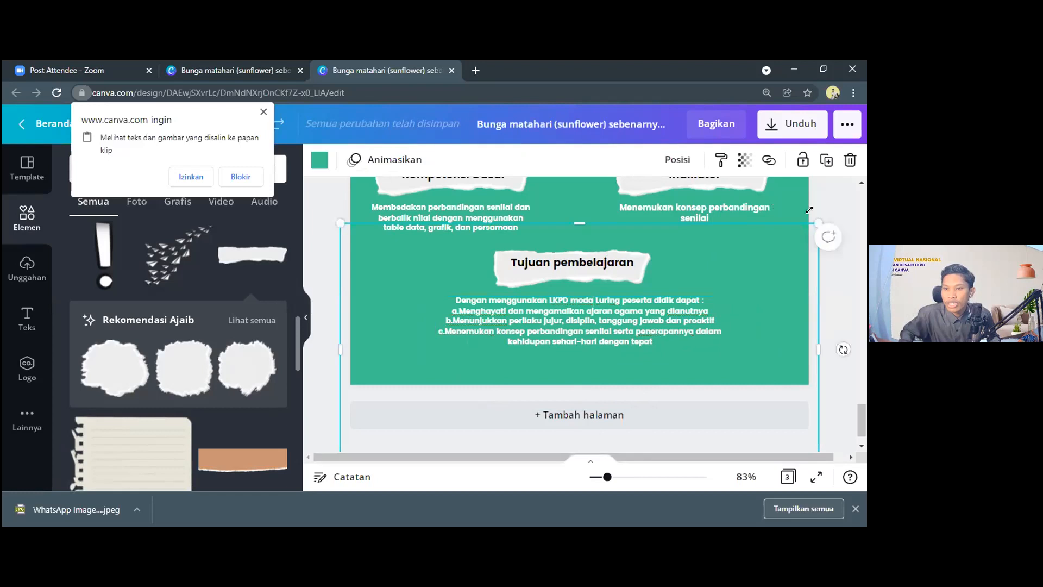
Step: Review the layout of page 3 and the page 2 cover, checking headings, paper labels and text placement
{"action": "scroll", "coordinate": [678, 262], "scroll_direction": "up", "scroll_amount": 3}
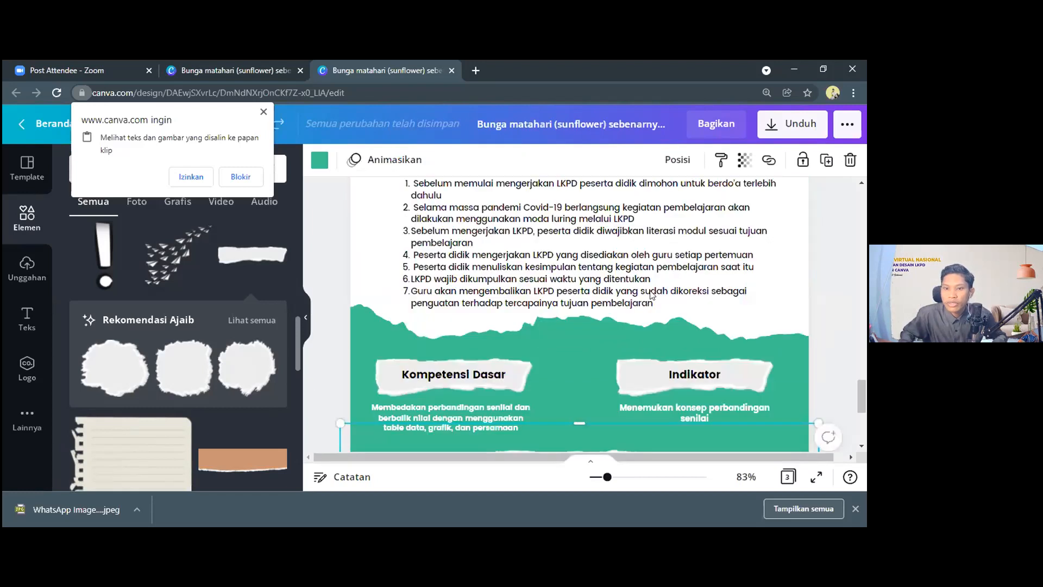
{"action": "scroll", "coordinate": [679, 266], "scroll_direction": "up", "scroll_amount": 7}
{"action": "scroll", "coordinate": [646, 294], "scroll_direction": "down", "scroll_amount": 3}
{"action": "scroll", "coordinate": [468, 387], "scroll_direction": "up", "scroll_amount": 1}
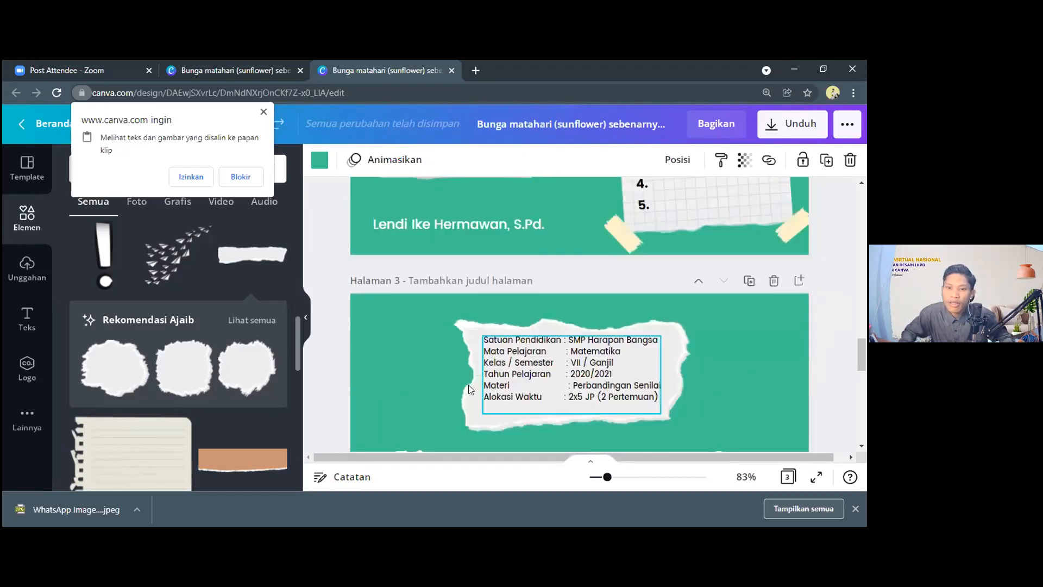
{"action": "scroll", "coordinate": [478, 405], "scroll_direction": "down", "scroll_amount": 1}
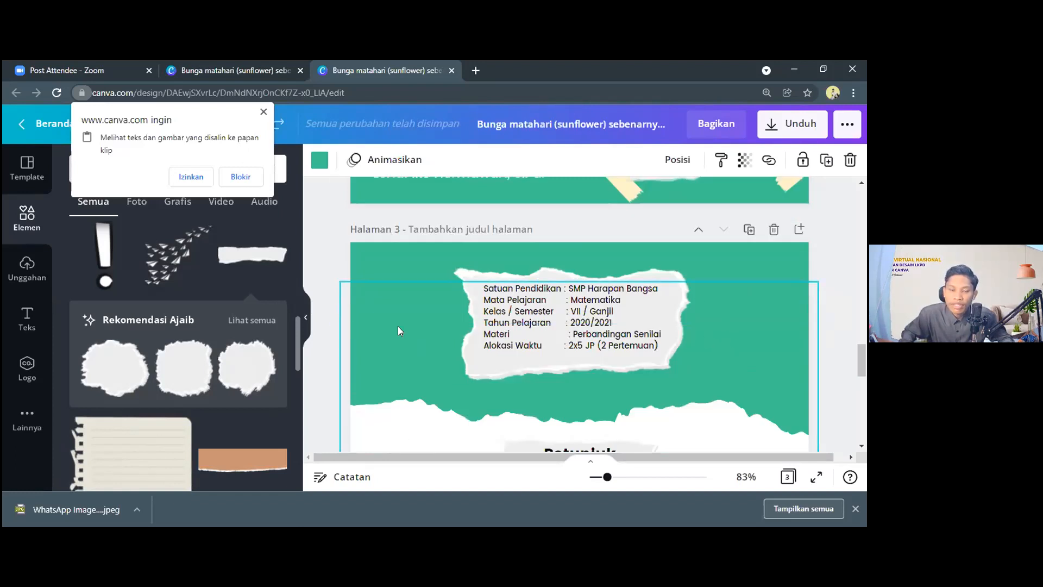
{"action": "scroll", "coordinate": [628, 308], "scroll_direction": "up", "scroll_amount": 1}
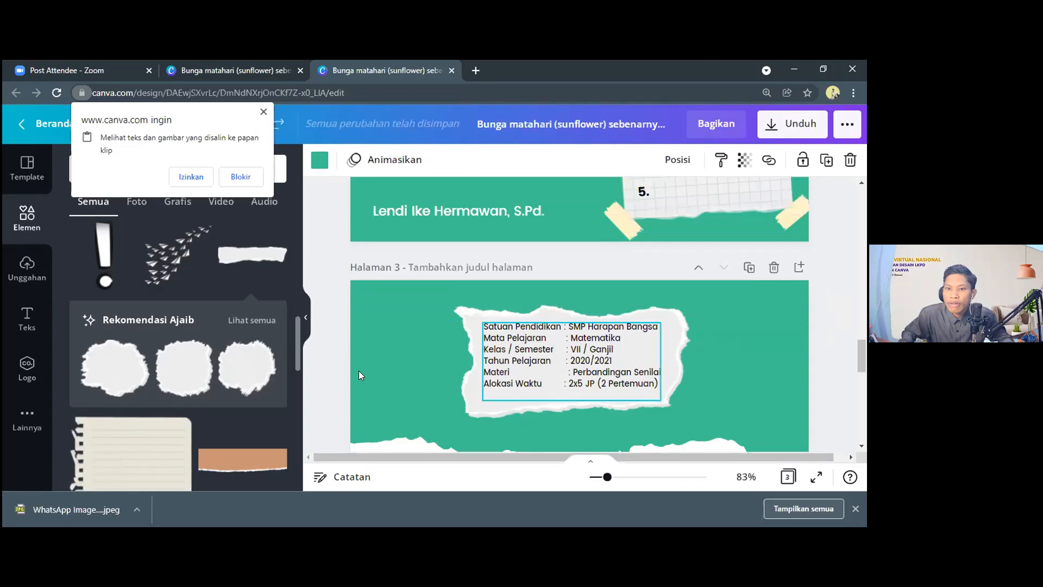
{"action": "scroll", "coordinate": [587, 321], "scroll_direction": "up", "scroll_amount": 5}
{"action": "scroll", "coordinate": [620, 344], "scroll_direction": "up", "scroll_amount": 5}
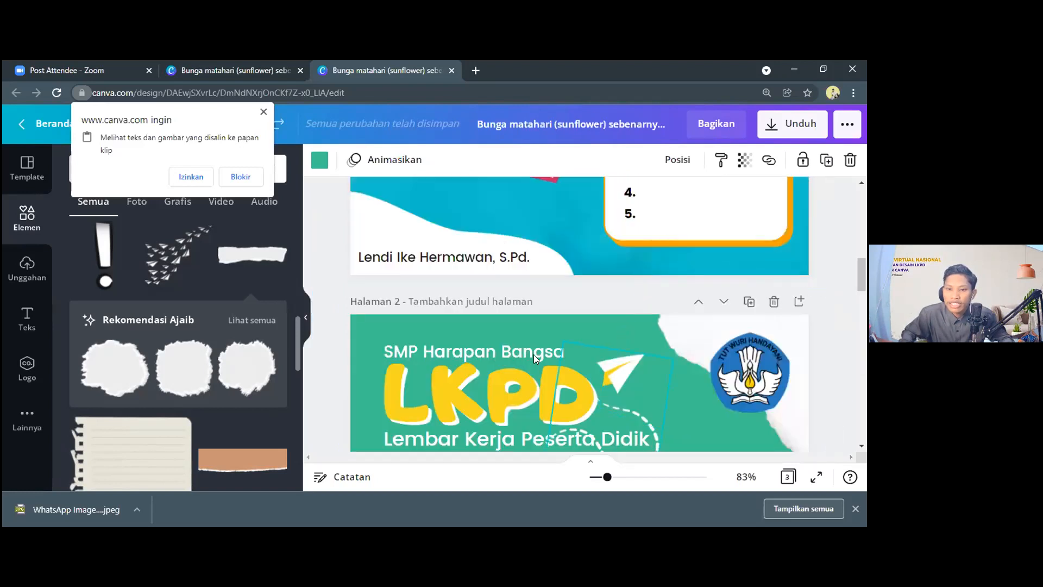
{"action": "scroll", "coordinate": [647, 369], "scroll_direction": "down", "scroll_amount": 4}
{"action": "scroll", "coordinate": [625, 354], "scroll_direction": "down", "scroll_amount": 5}
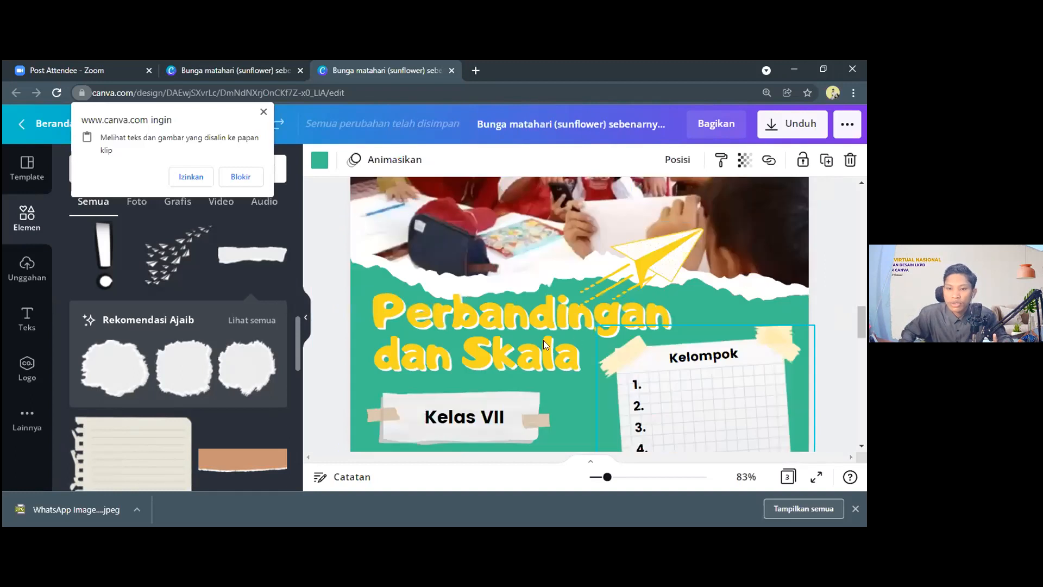
{"action": "scroll", "coordinate": [544, 341], "scroll_direction": "down", "scroll_amount": 1}
{"action": "scroll", "coordinate": [647, 308], "scroll_direction": "up", "scroll_amount": 3}
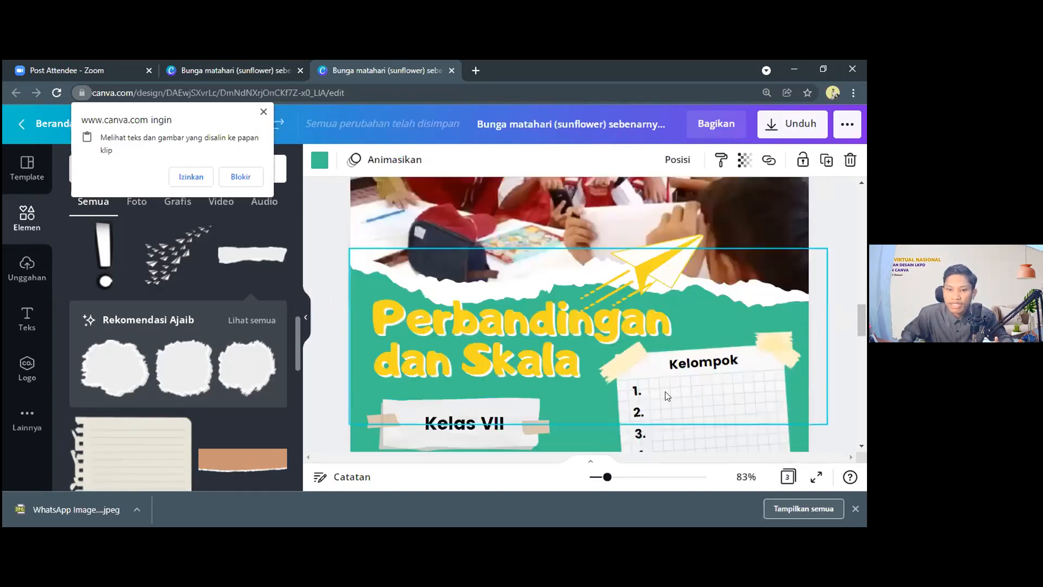
{"action": "scroll", "coordinate": [668, 396], "scroll_direction": "up", "scroll_amount": 2}
{"action": "scroll", "coordinate": [723, 283], "scroll_direction": "up", "scroll_amount": 5}
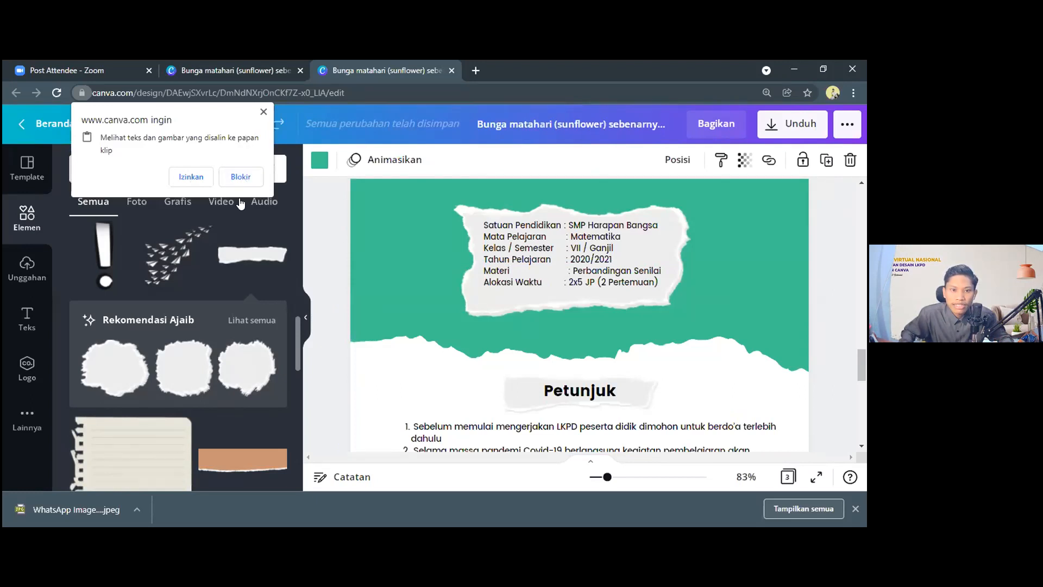
Step: Paste the learning objectives text on page 3 and delete both stray copies overlapping the school details paper and Petunjuk heading
{"action": "key", "text": "ctrl+v"}
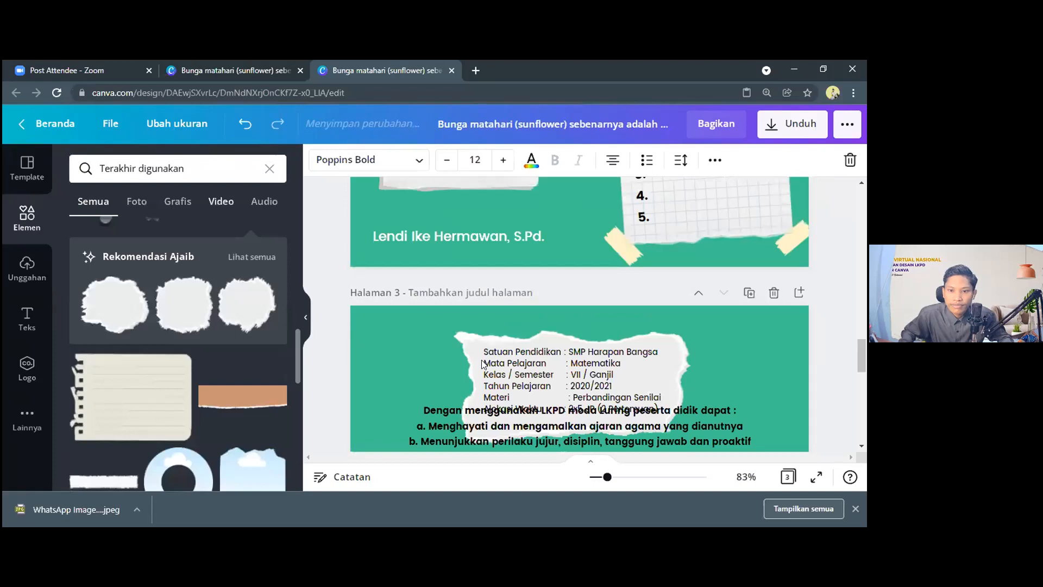
{"action": "scroll", "coordinate": [413, 317], "scroll_direction": "down", "scroll_amount": 4}
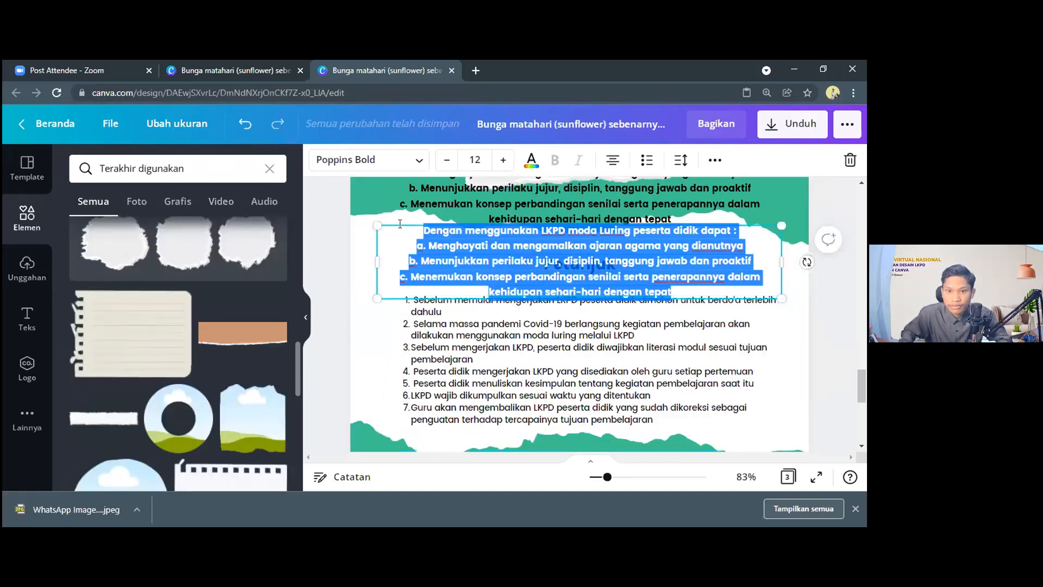
{"action": "left_click", "coordinate": [397, 222]}
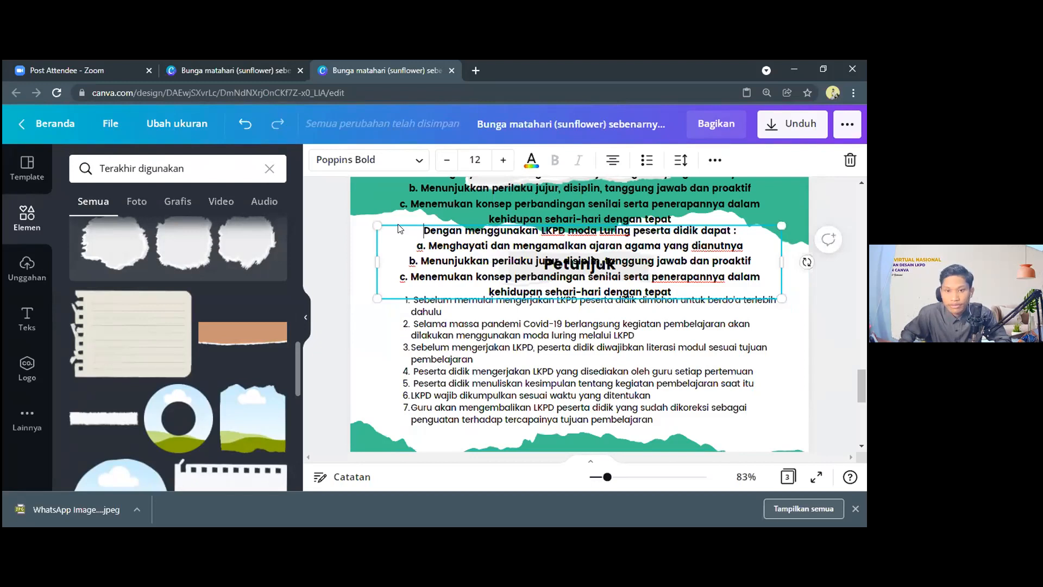
{"action": "left_click", "coordinate": [398, 224]}
{"action": "scroll", "coordinate": [433, 264], "scroll_direction": "up", "scroll_amount": 1}
{"action": "left_click", "coordinate": [429, 278]}
{"action": "scroll", "coordinate": [429, 277], "scroll_direction": "up", "scroll_amount": 1}
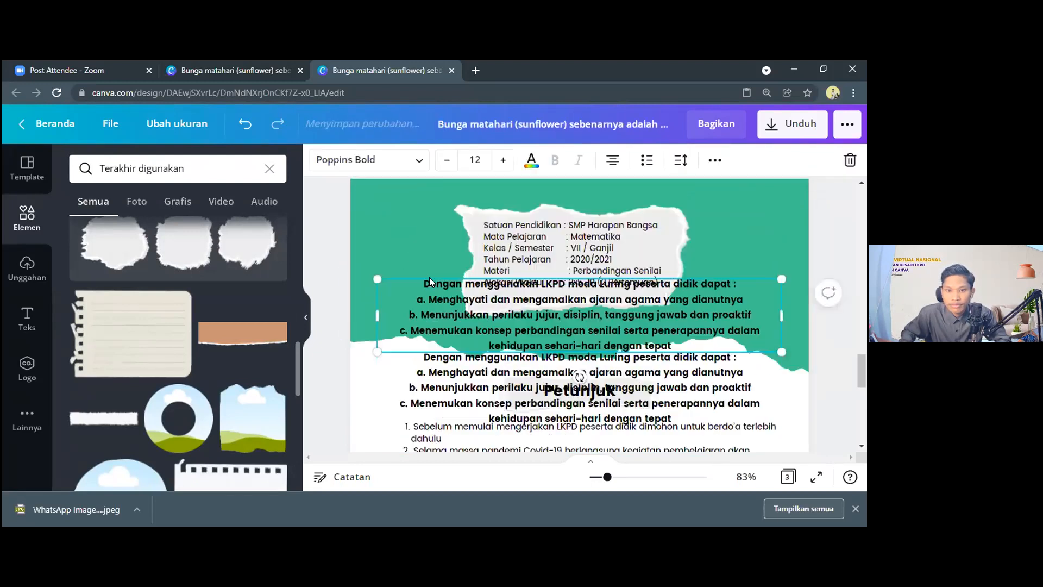
{"action": "key", "text": "Delete"}
{"action": "left_click", "coordinate": [433, 359]}
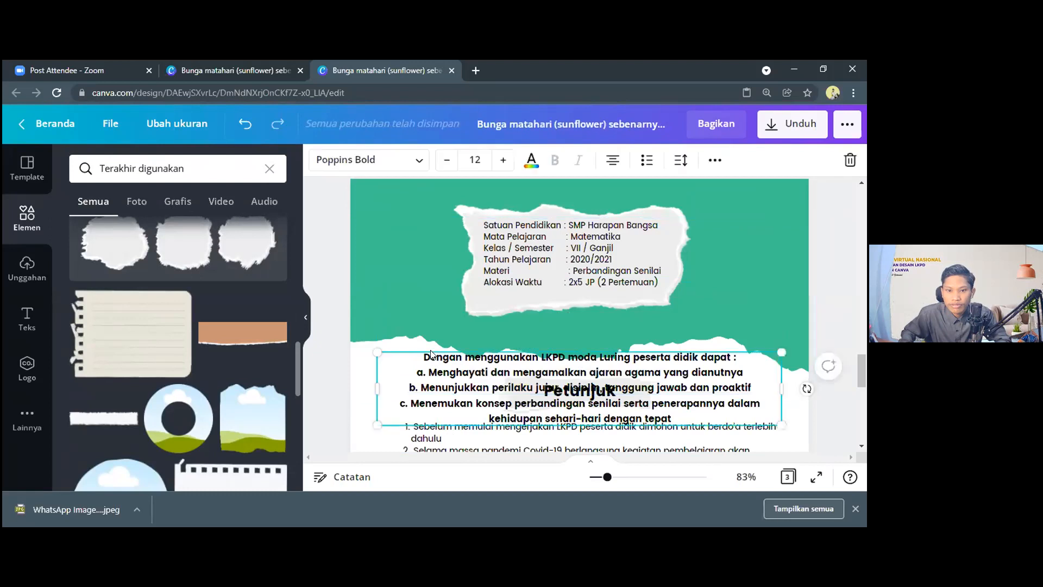
{"action": "scroll", "coordinate": [428, 343], "scroll_direction": "down", "scroll_amount": 5}
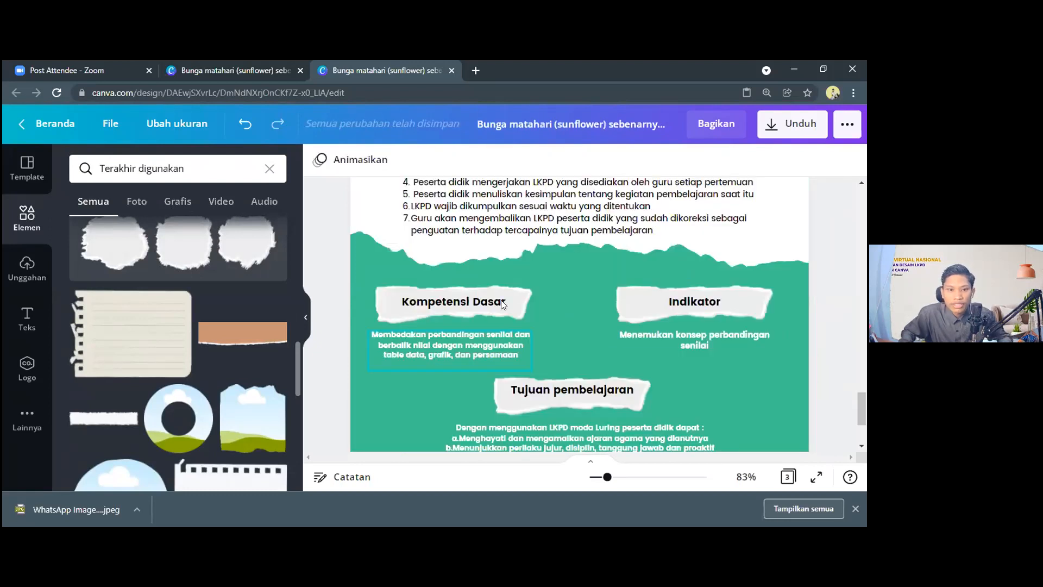
{"action": "scroll", "coordinate": [503, 305], "scroll_direction": "down", "scroll_amount": 1}
{"action": "scroll", "coordinate": [504, 306], "scroll_direction": "up", "scroll_amount": 7}
Step: Search the elements library for "pesawat kertas" and limit the results to graphics
{"action": "left_click", "coordinate": [131, 168]}
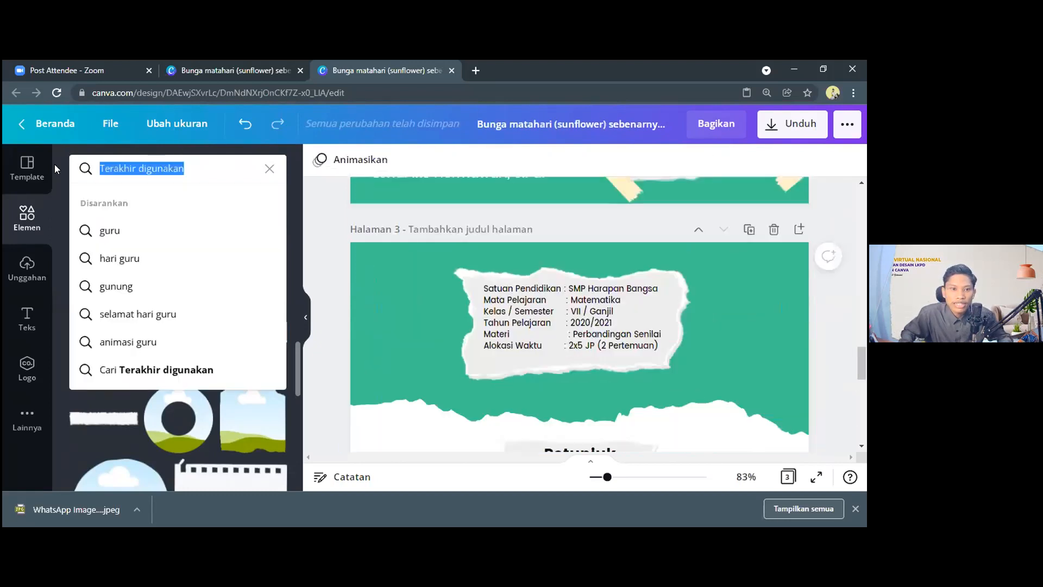
{"action": "type", "text": "pesaw"}
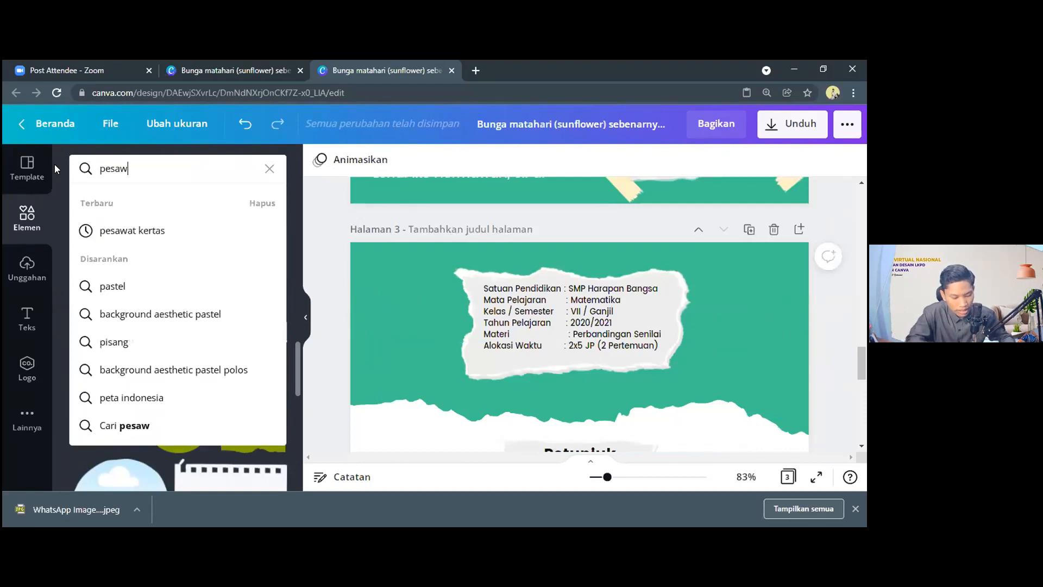
{"action": "type", "text": "at k"}
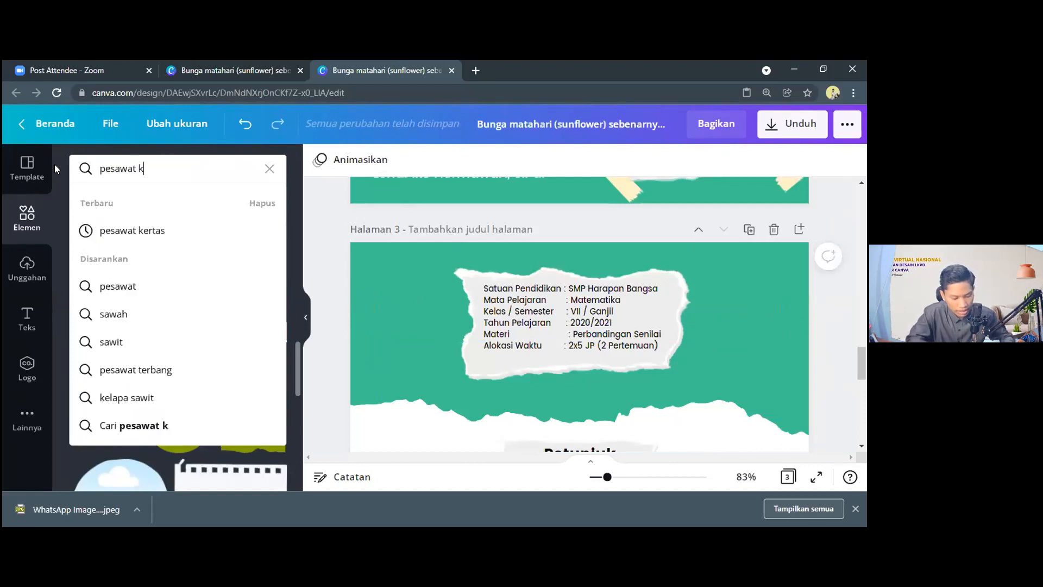
{"action": "type", "text": "ertas"}
{"action": "key", "text": "Return"}
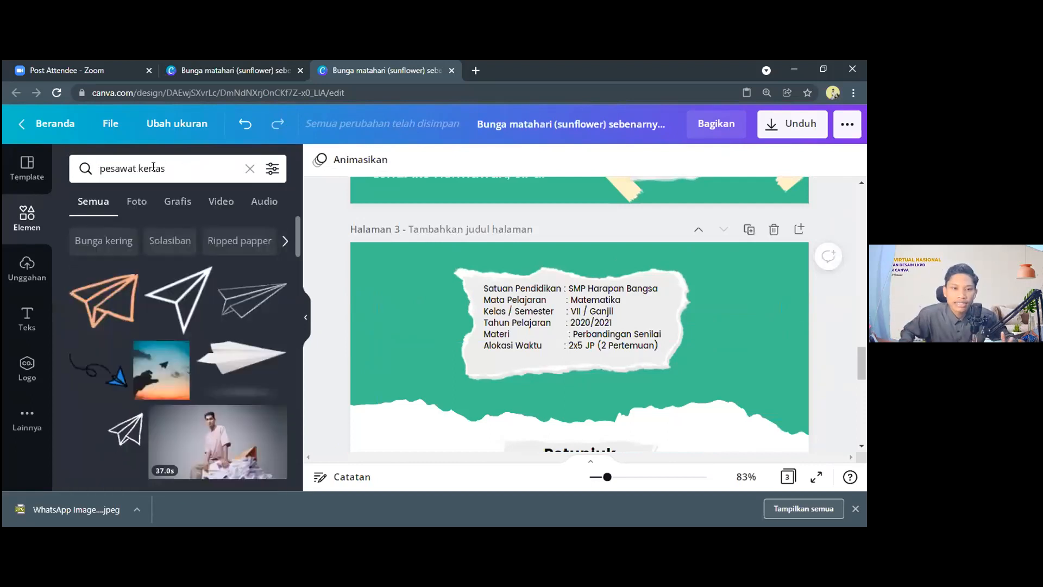
{"action": "scroll", "coordinate": [212, 323], "scroll_direction": "down", "scroll_amount": 5}
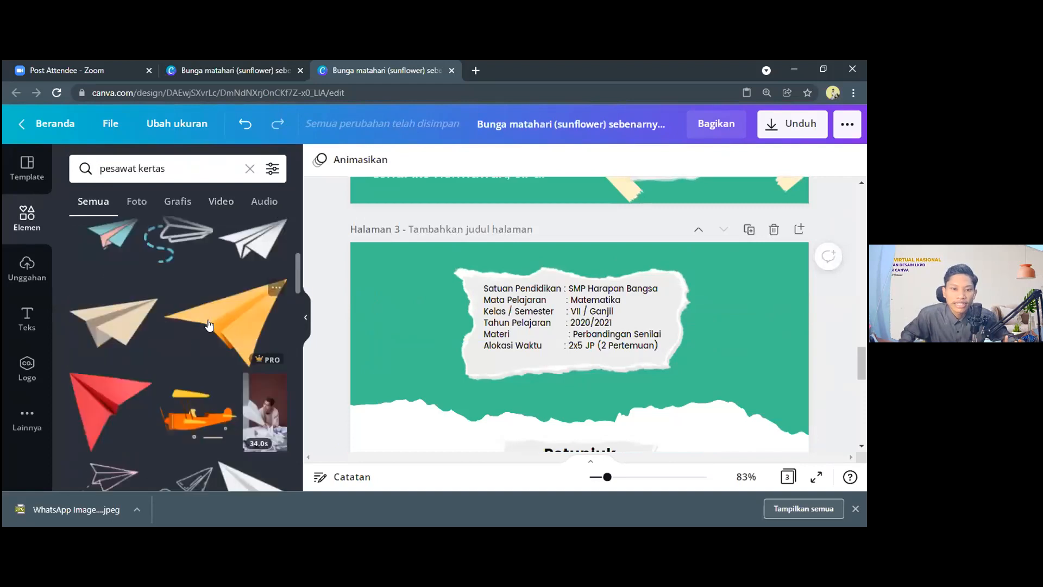
{"action": "scroll", "coordinate": [203, 325], "scroll_direction": "down", "scroll_amount": 1}
{"action": "scroll", "coordinate": [201, 326], "scroll_direction": "up", "scroll_amount": 4}
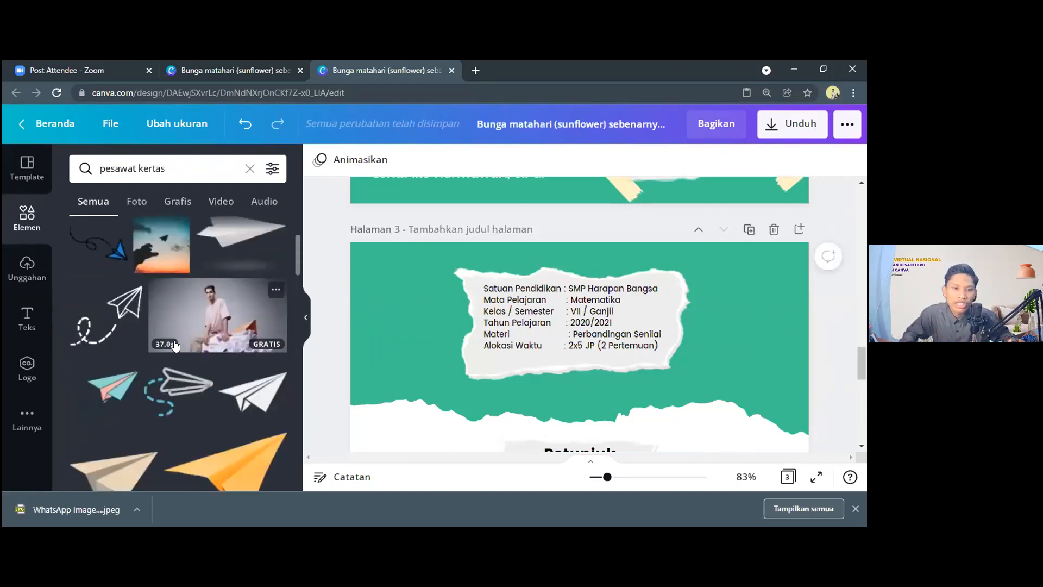
{"action": "left_click", "coordinate": [174, 204]}
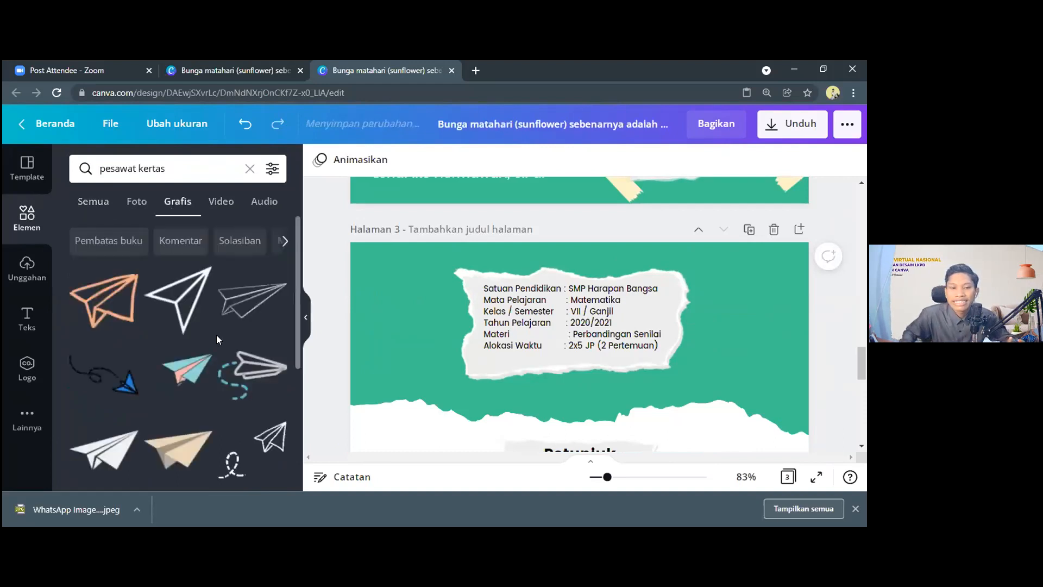
Step: Add the light blue paper plane with a dashed looping trail to page 3, placing it right of the school details paper
{"action": "scroll", "coordinate": [227, 351], "scroll_direction": "down", "scroll_amount": 2}
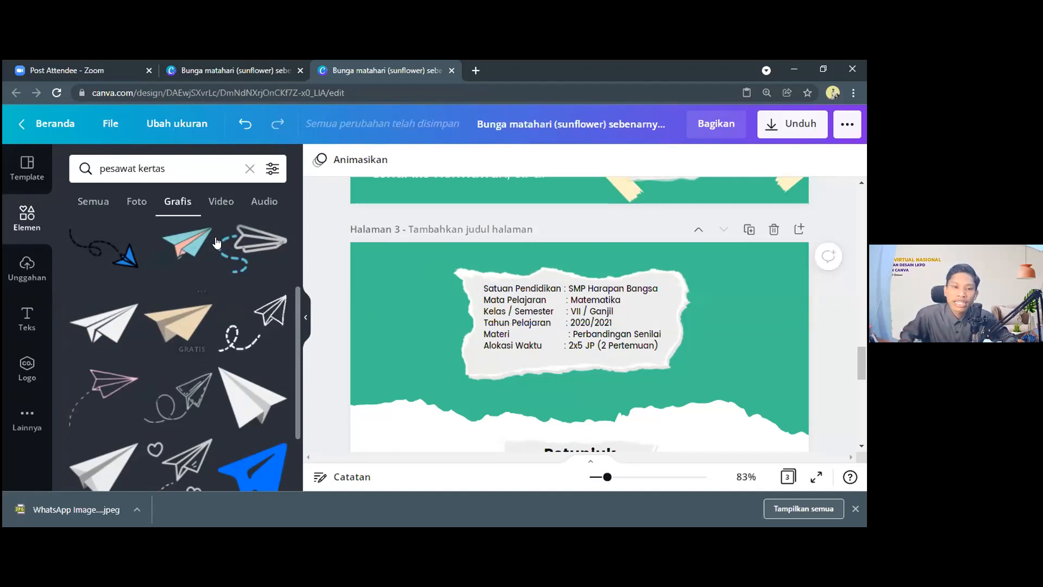
{"action": "scroll", "coordinate": [205, 237], "scroll_direction": "up", "scroll_amount": 3}
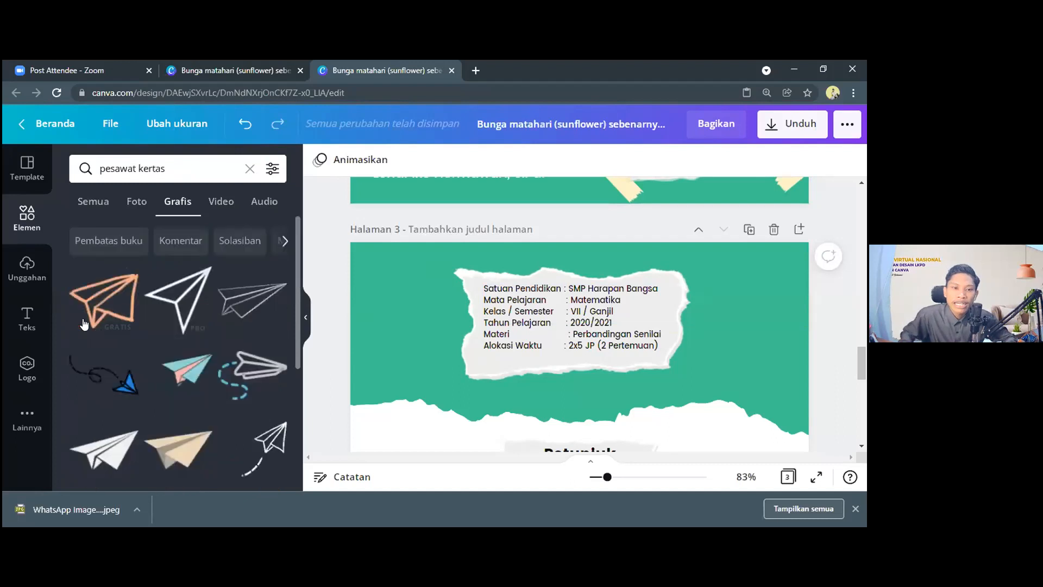
{"action": "scroll", "coordinate": [209, 319], "scroll_direction": "down", "scroll_amount": 3}
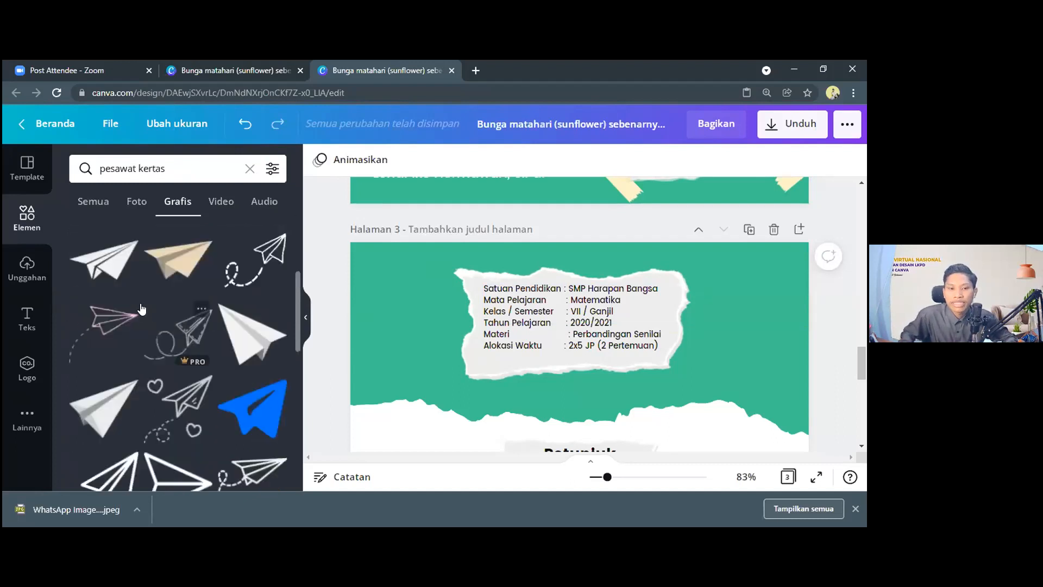
{"action": "scroll", "coordinate": [133, 302], "scroll_direction": "down", "scroll_amount": 3}
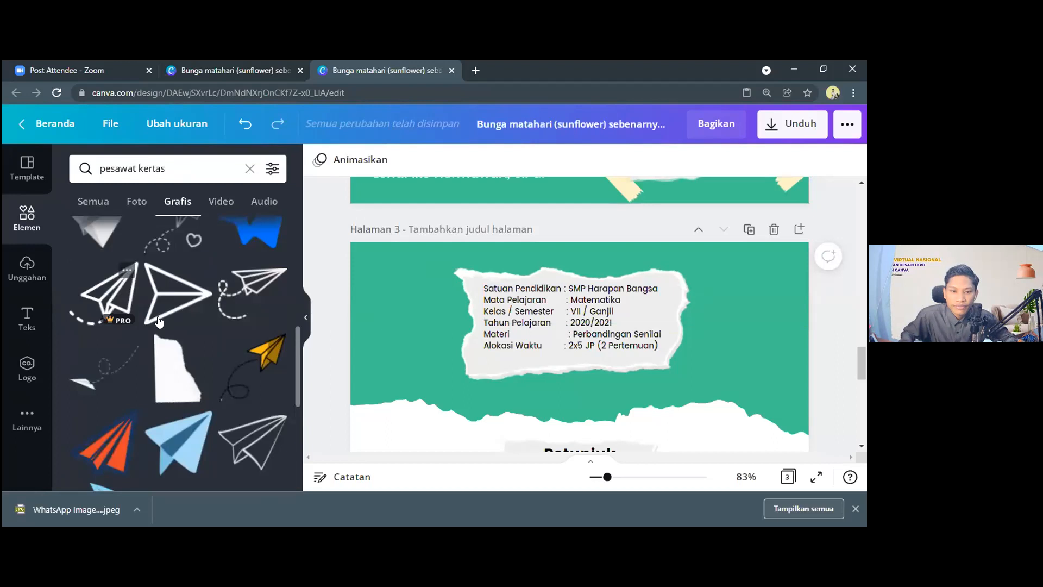
{"action": "scroll", "coordinate": [159, 322], "scroll_direction": "down", "scroll_amount": 4}
{"action": "scroll", "coordinate": [134, 331], "scroll_direction": "down", "scroll_amount": 1}
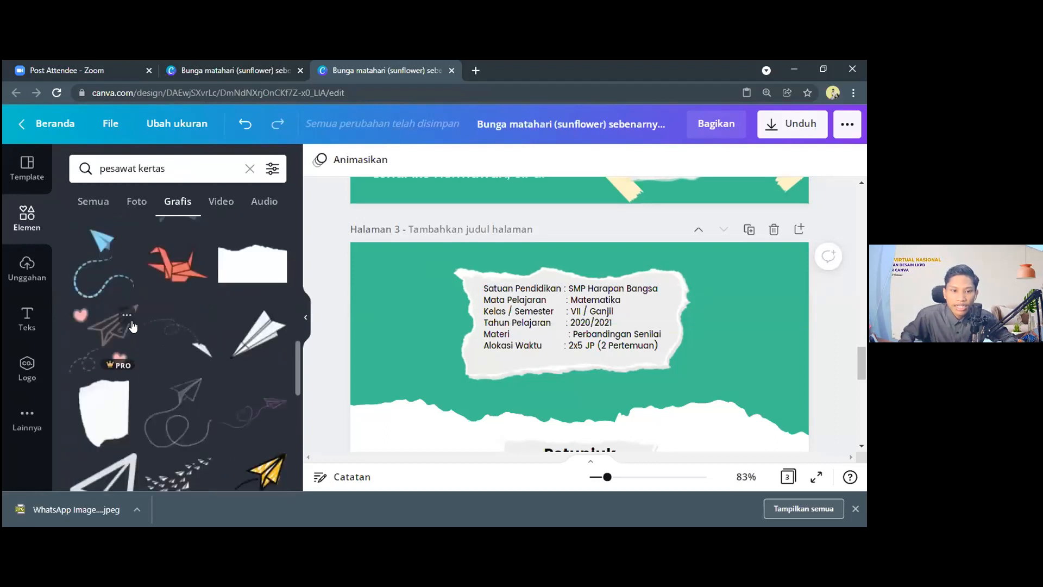
{"action": "left_click", "coordinate": [98, 248]}
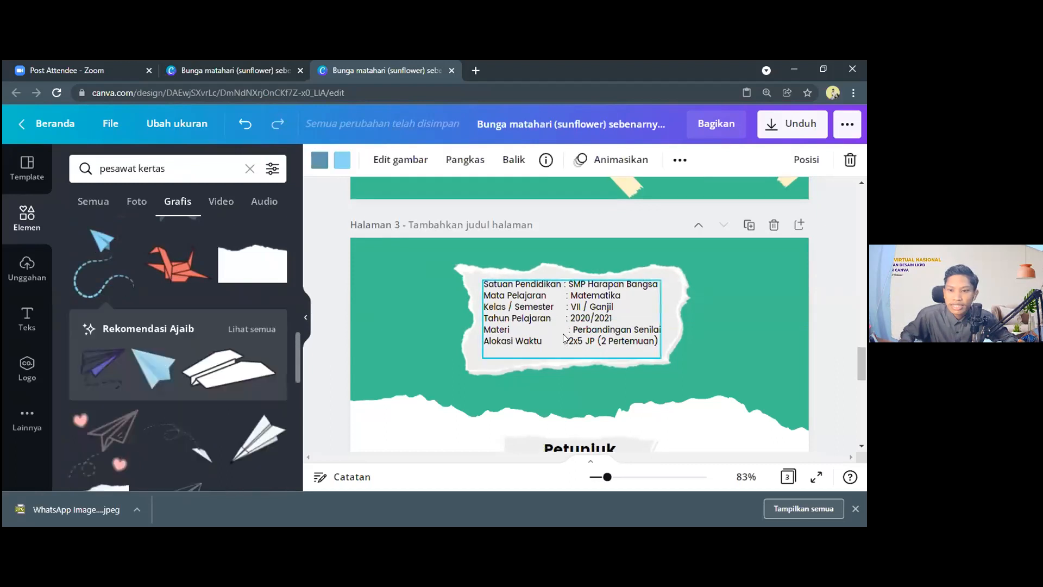
{"action": "scroll", "coordinate": [584, 329], "scroll_direction": "down", "scroll_amount": 3}
{"action": "left_click_drag", "start_coordinate": [579, 336], "coordinate": [722, 191]}
{"action": "left_click_drag", "start_coordinate": [734, 289], "coordinate": [738, 258]}
{"action": "scroll", "coordinate": [737, 258], "scroll_direction": "up", "scroll_amount": 2}
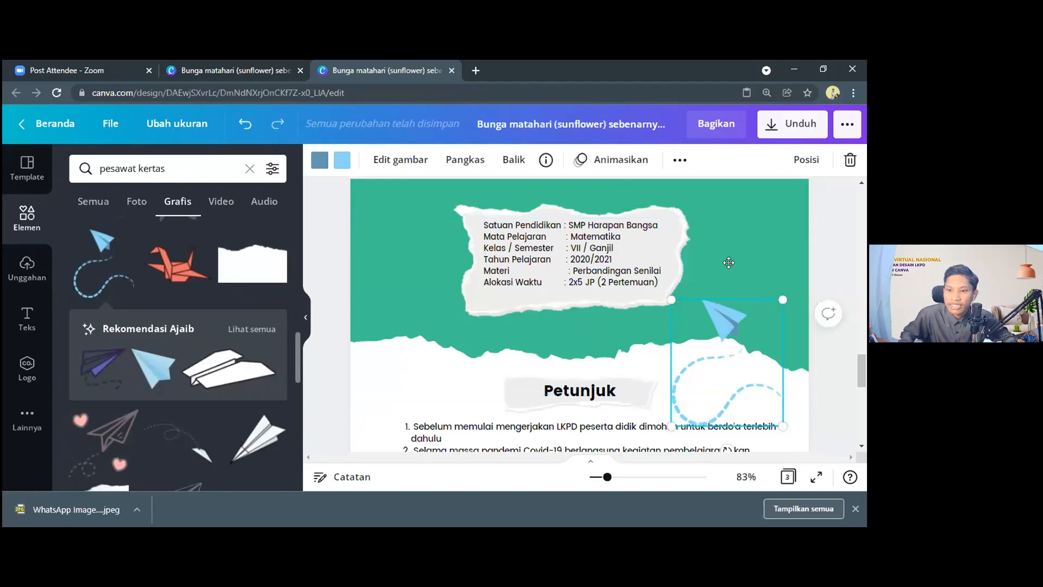
{"action": "left_click_drag", "start_coordinate": [755, 263], "coordinate": [728, 265]}
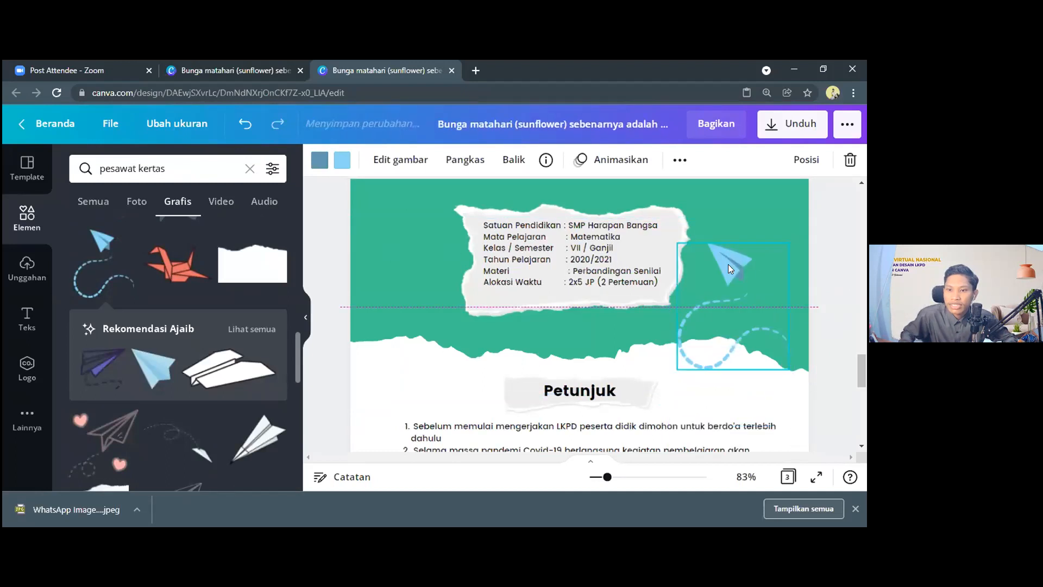
Step: Flip the paper plane graphic horizontally and rotate it slightly clockwise beside the school details paper
{"action": "left_click", "coordinate": [514, 159]}
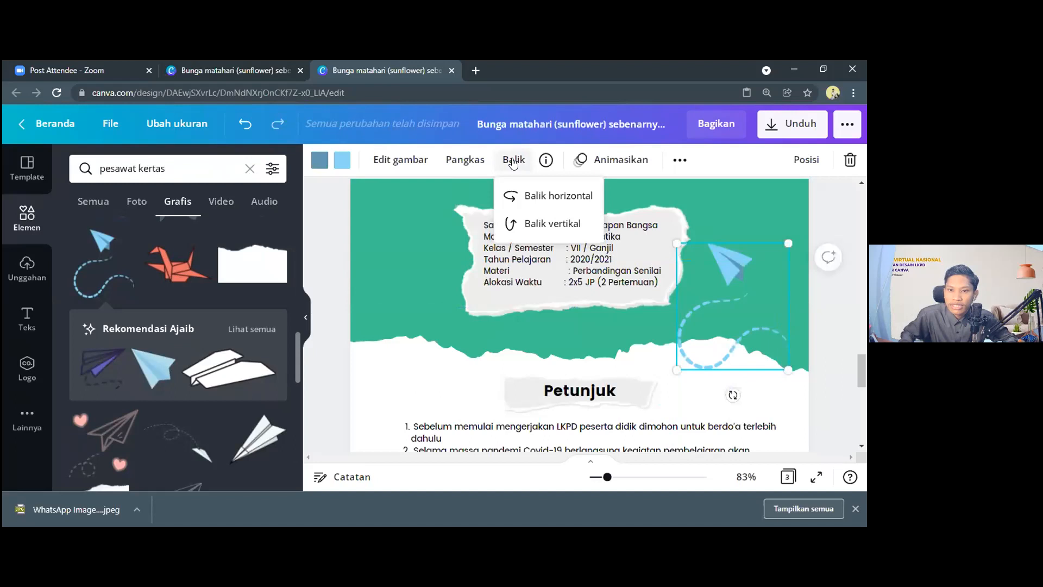
{"action": "left_click", "coordinate": [541, 220]}
{"action": "left_click", "coordinate": [538, 223]}
{"action": "left_click", "coordinate": [548, 196]}
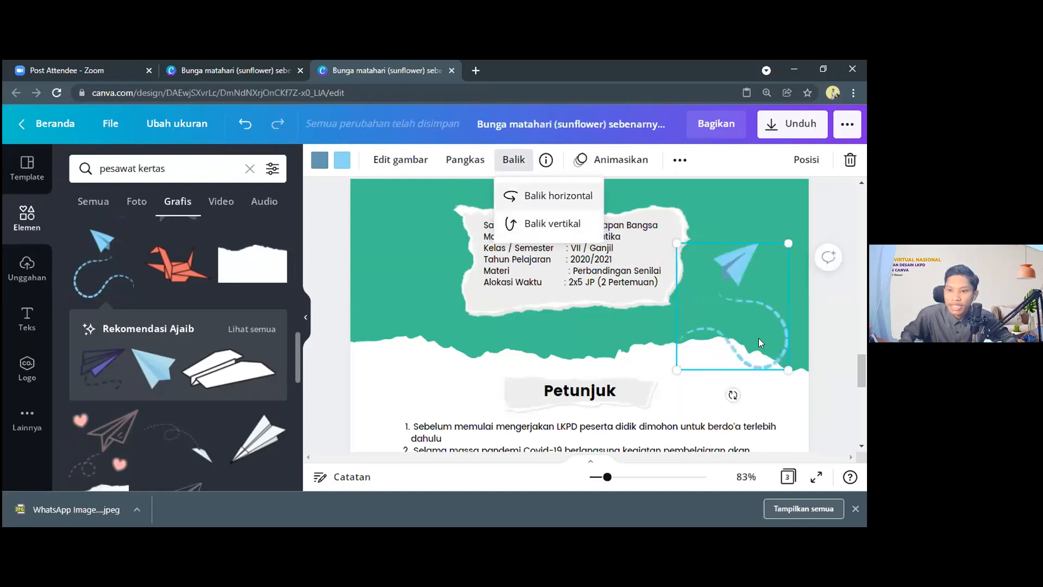
{"action": "left_click_drag", "start_coordinate": [733, 395], "coordinate": [706, 402]}
{"action": "left_click_drag", "start_coordinate": [753, 253], "coordinate": [733, 259]}
{"action": "left_click_drag", "start_coordinate": [753, 337], "coordinate": [753, 336]}
{"action": "scroll", "coordinate": [760, 341], "scroll_direction": "down", "scroll_amount": 3}
{"action": "scroll", "coordinate": [754, 286], "scroll_direction": "up", "scroll_amount": 3}
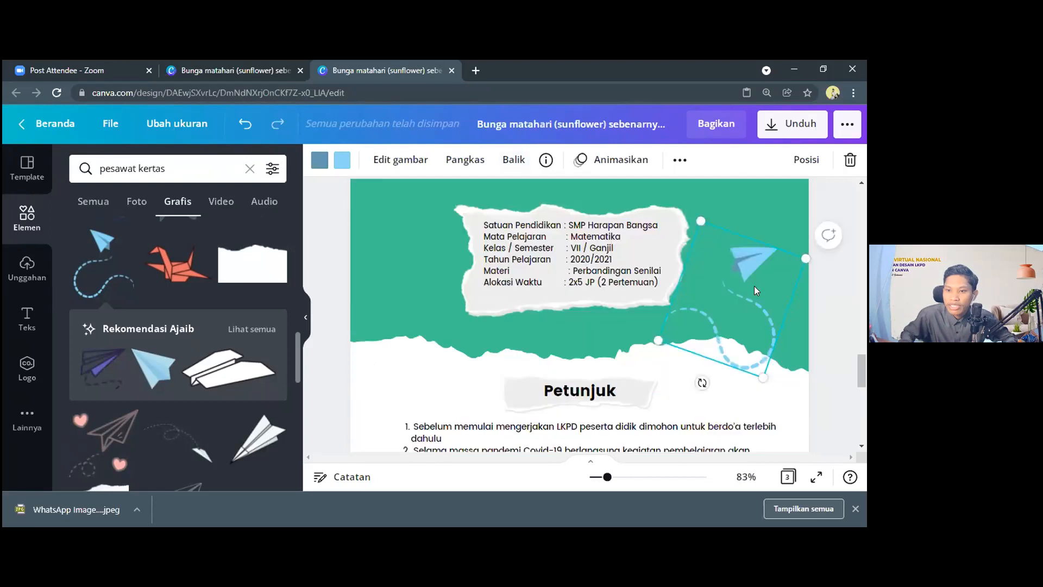
Step: Select the paper plane graphic and open its dark blue colour for editing
{"action": "left_click", "coordinate": [748, 278]}
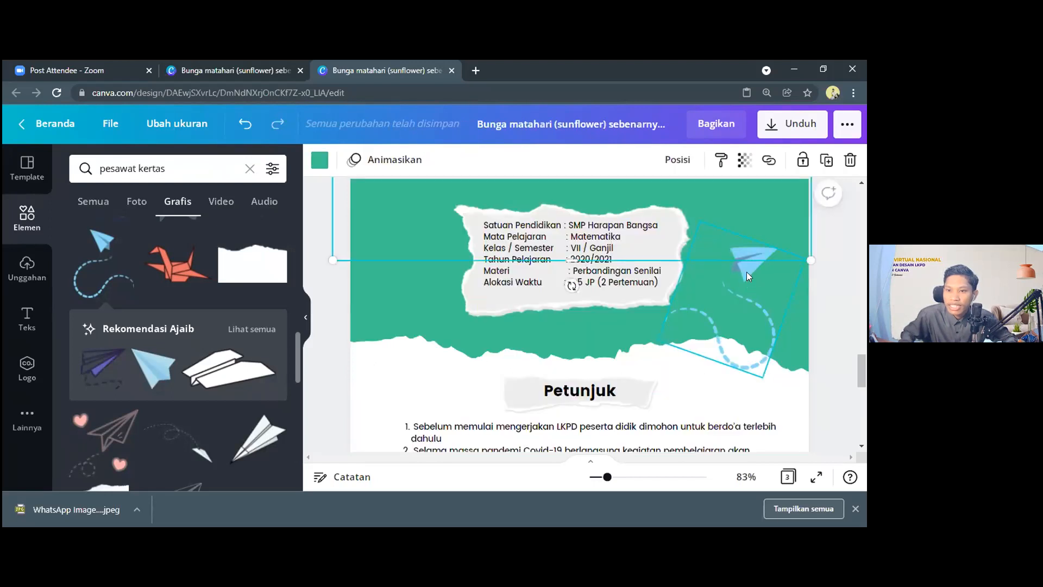
{"action": "left_click", "coordinate": [747, 272]}
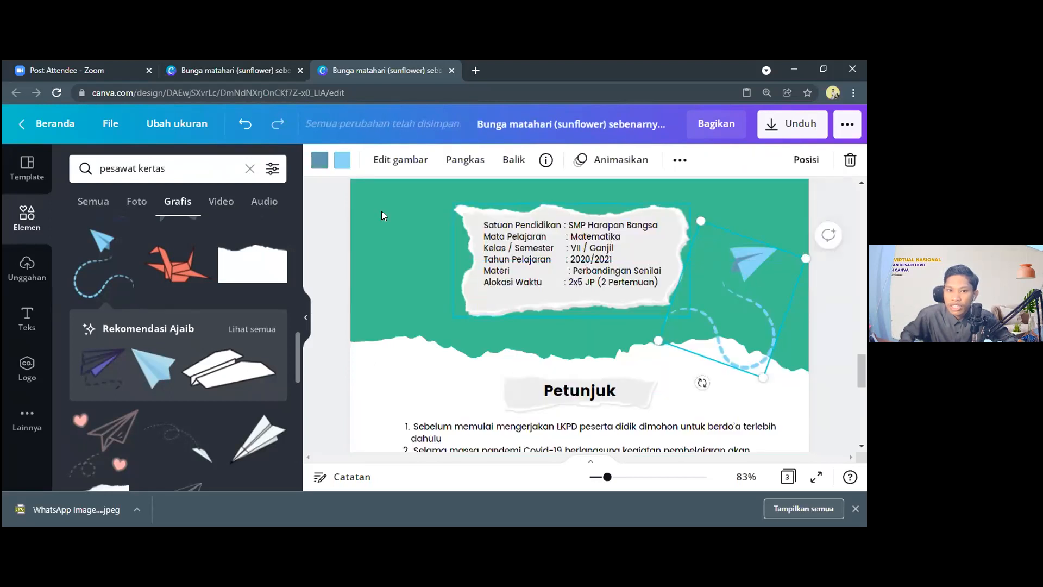
{"action": "left_click", "coordinate": [318, 163]}
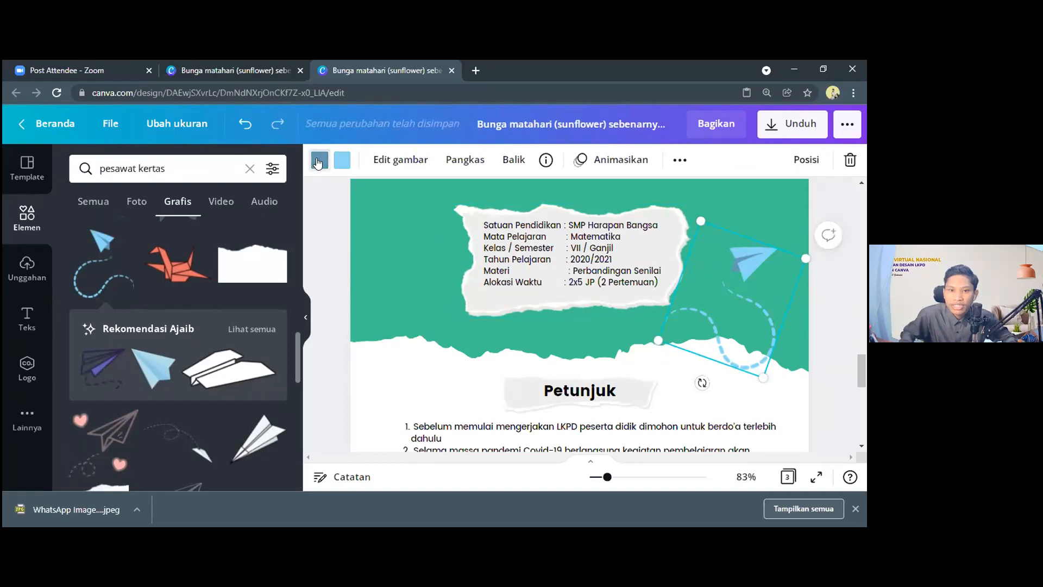
Step: Recolour the paper plane graphic on page 3, setting its first colour to the document green and its second to white
{"action": "left_click", "coordinate": [113, 349]}
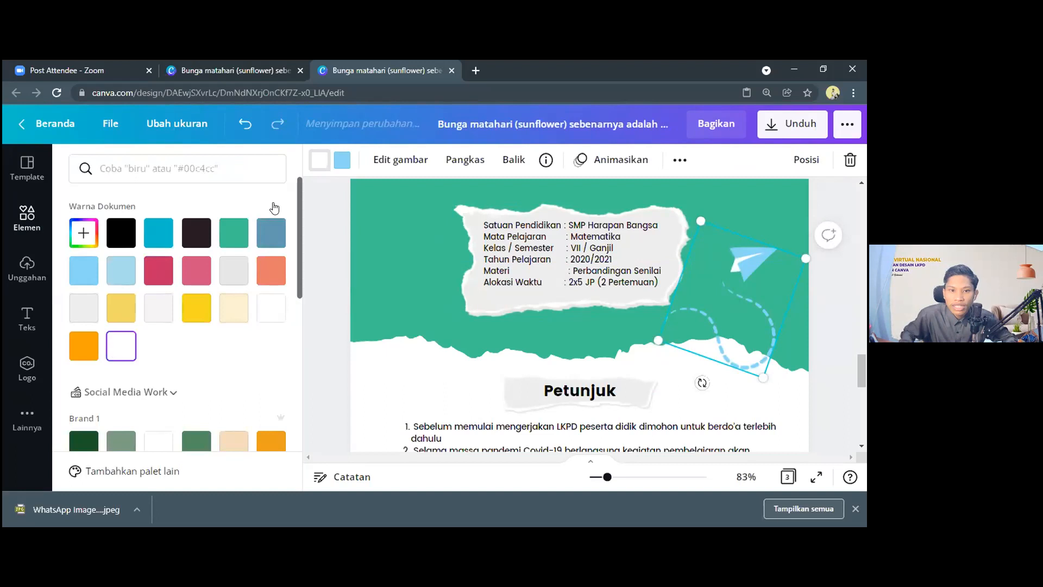
{"action": "left_click", "coordinate": [342, 163]}
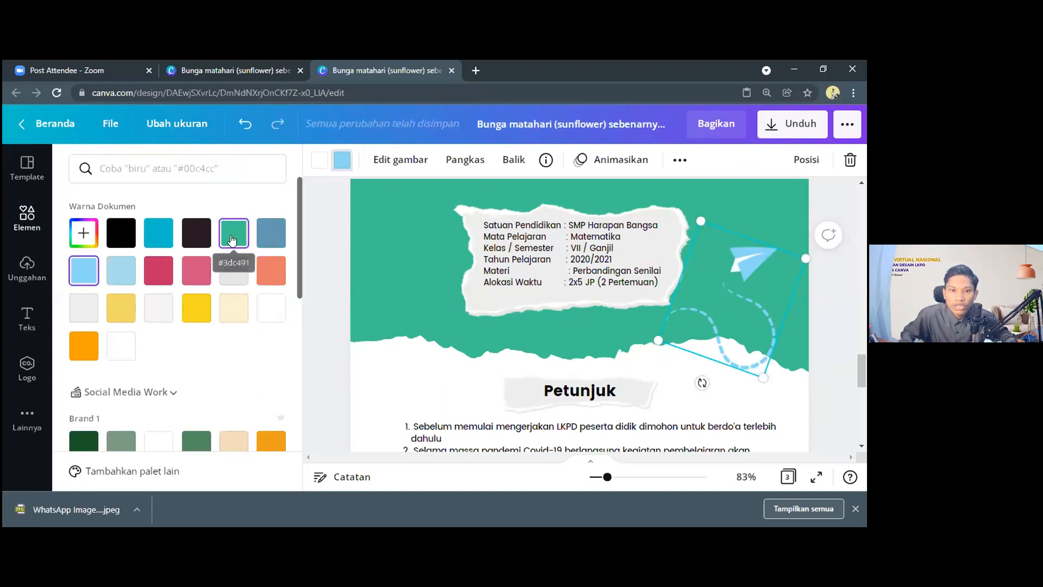
{"action": "left_click", "coordinate": [232, 240]}
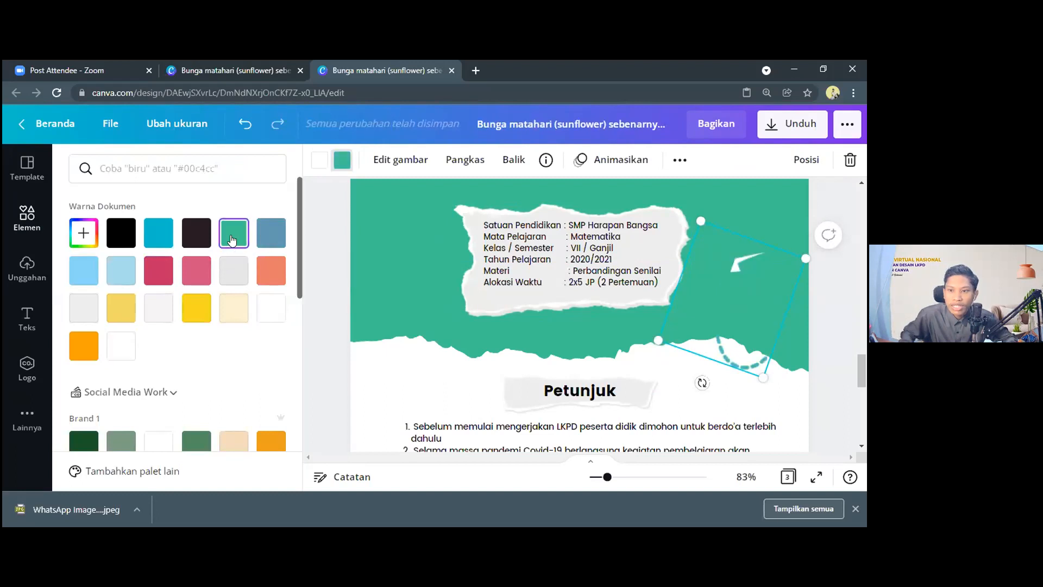
{"action": "left_click", "coordinate": [321, 166]}
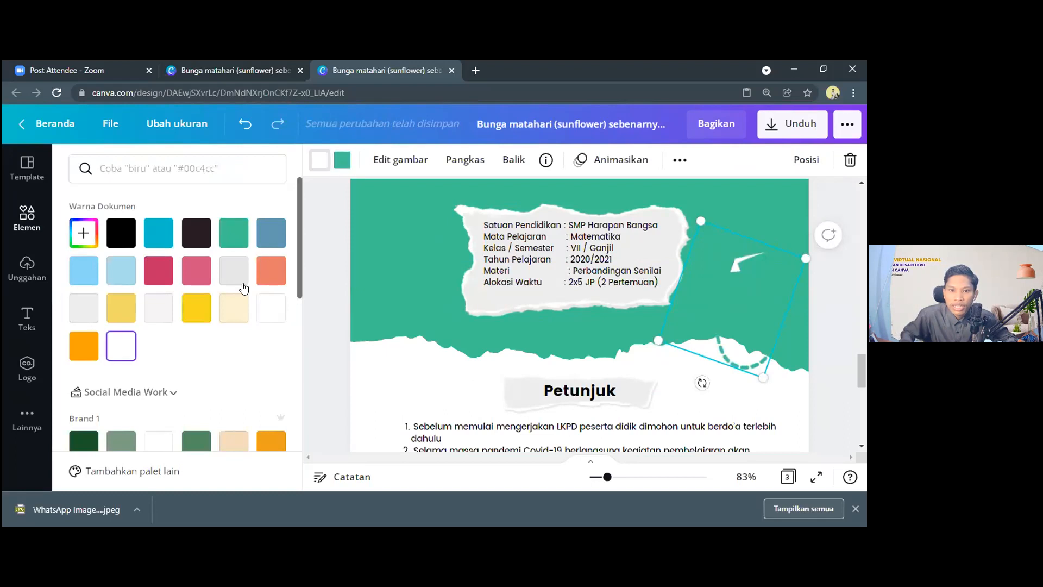
{"action": "left_click", "coordinate": [233, 233]}
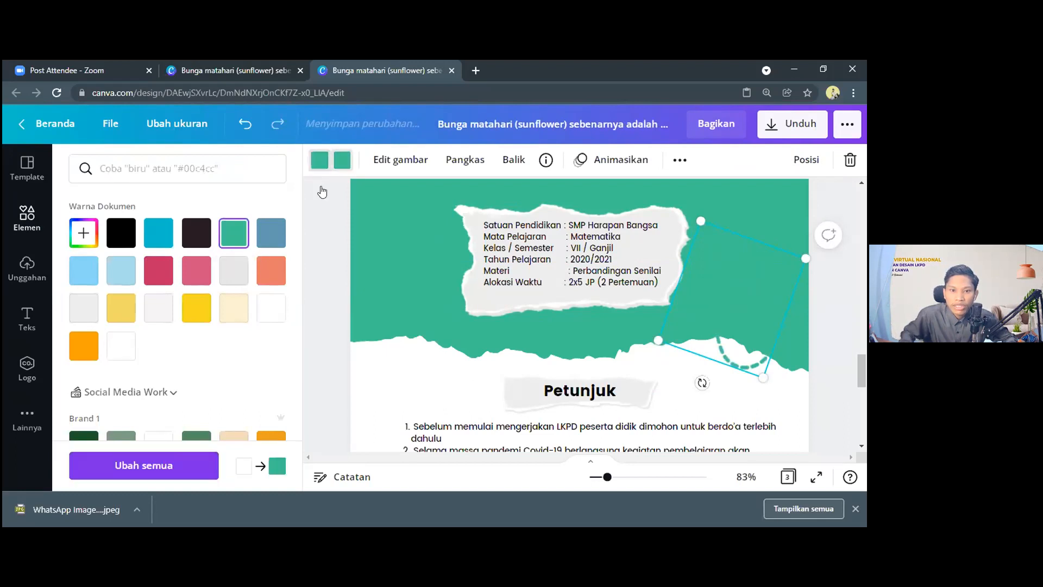
{"action": "left_click", "coordinate": [113, 349]}
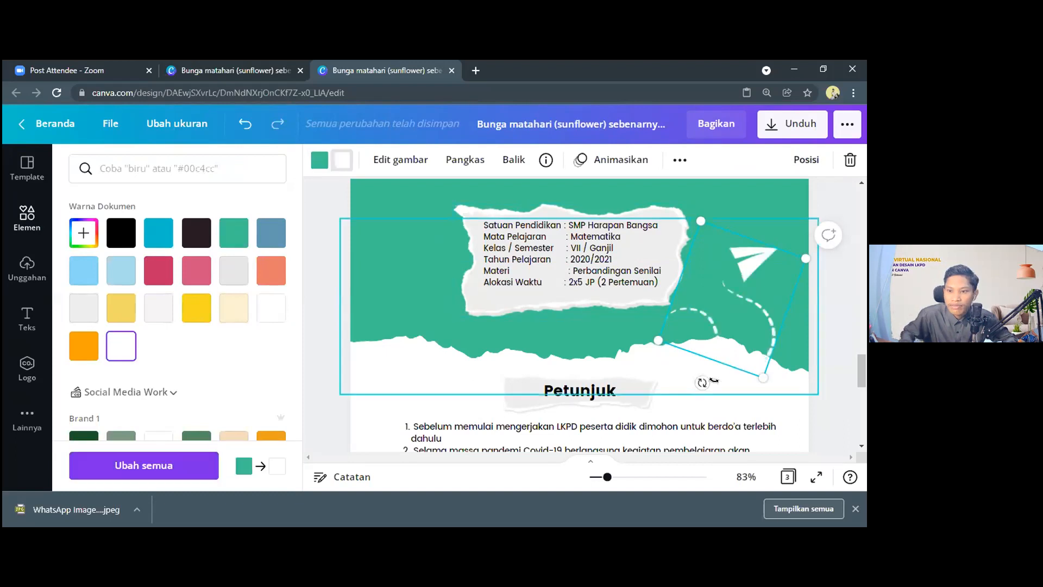
Step: Rotate the paper plane to about 13° and reposition it beside the torn-paper identity note, with its trail reaching the white torn edge
{"action": "left_click_drag", "start_coordinate": [704, 382], "coordinate": [728, 383]}
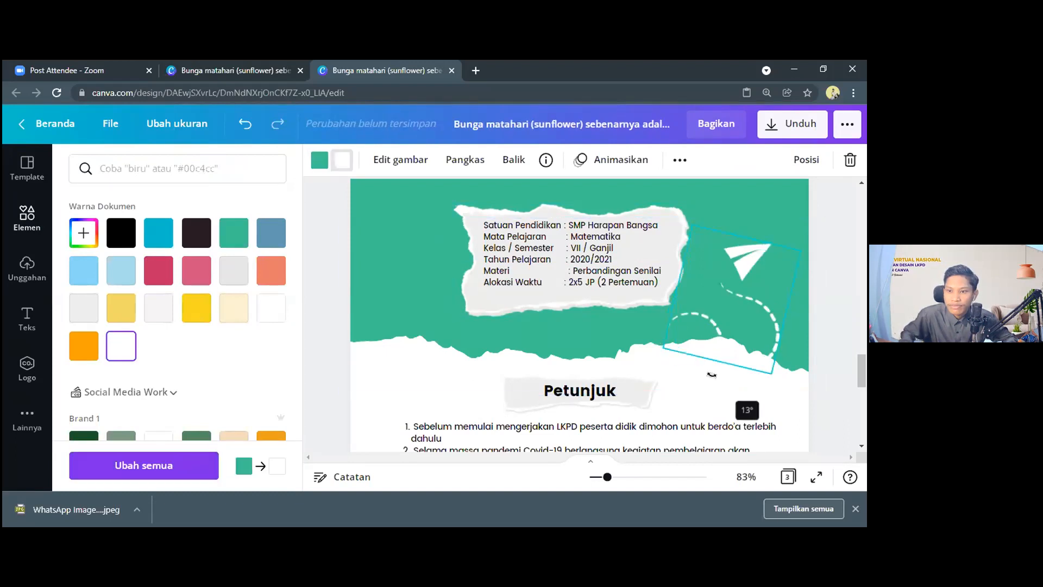
{"action": "mouse_move", "coordinate": [733, 266]}
{"action": "left_mouse_down"}
{"action": "mouse_move", "coordinate": [742, 251]}
{"action": "mouse_move", "coordinate": [725, 284]}
{"action": "left_mouse_up"}
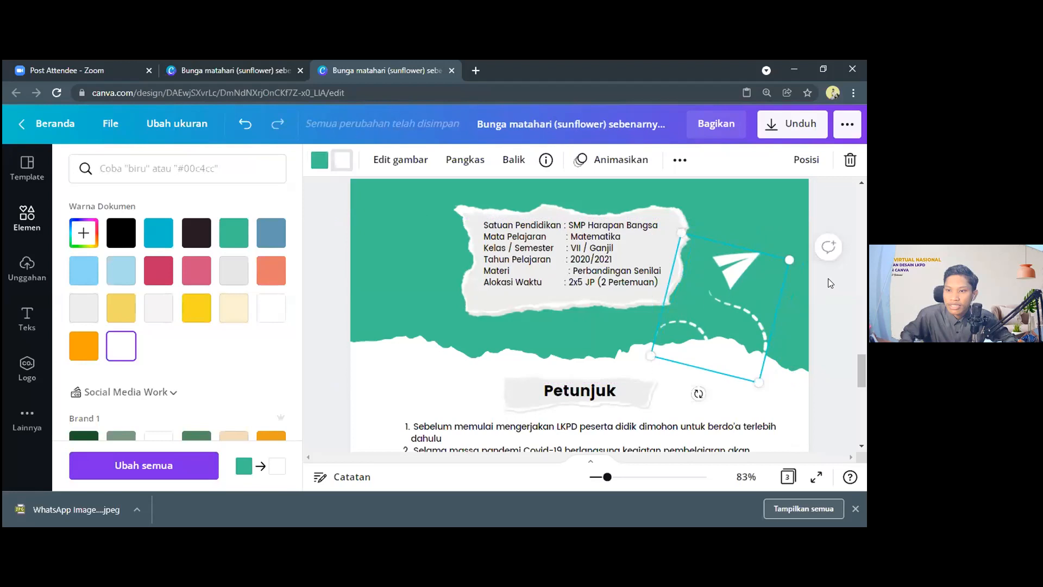
{"action": "scroll", "coordinate": [704, 301], "scroll_direction": "up", "scroll_amount": 1}
{"action": "left_click", "coordinate": [736, 275]}
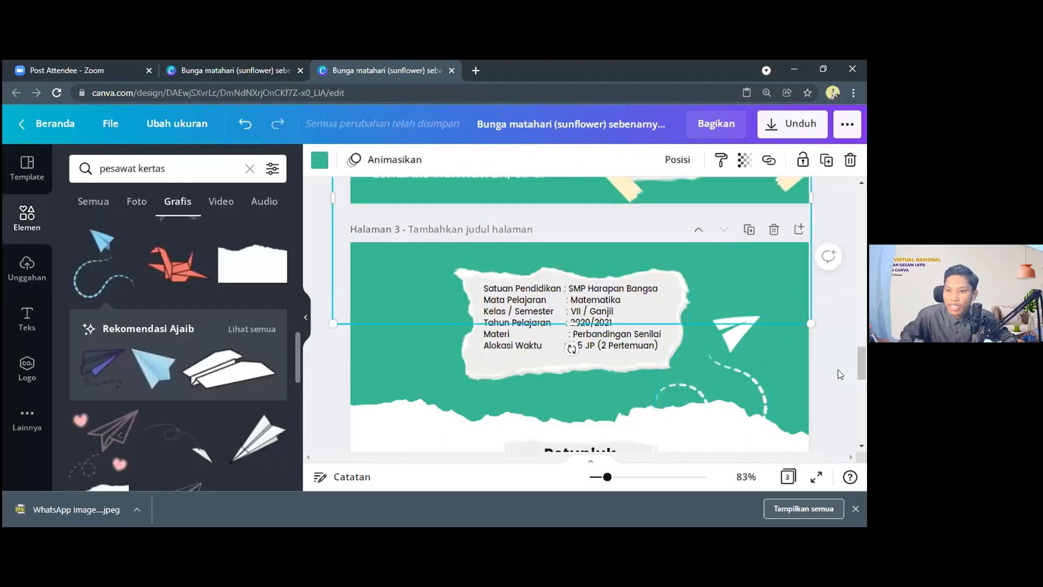
{"action": "scroll", "coordinate": [622, 333], "scroll_direction": "down", "scroll_amount": 1}
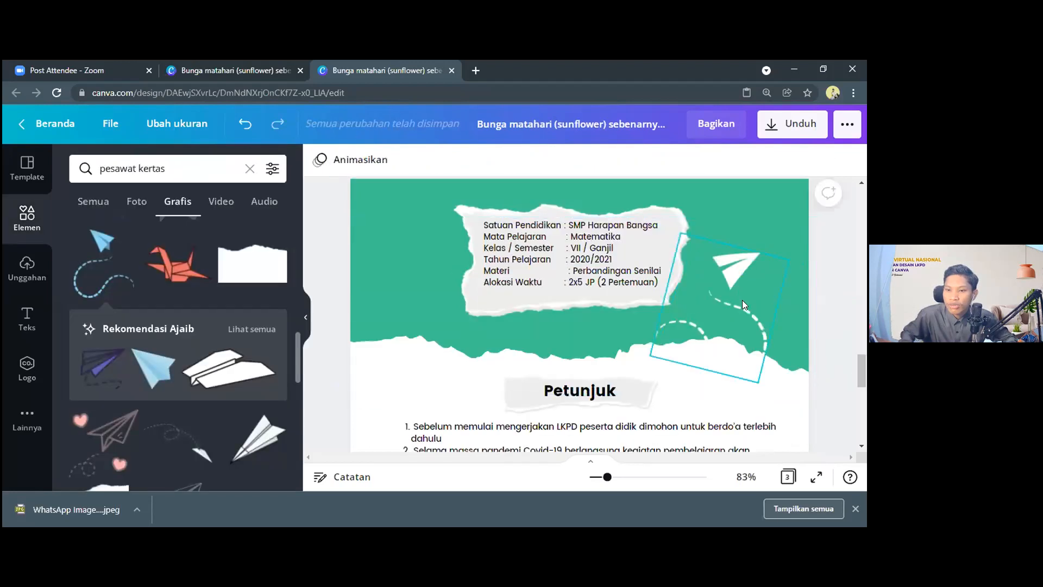
{"action": "left_click", "coordinate": [736, 274]}
{"action": "scroll", "coordinate": [655, 312], "scroll_direction": "down", "scroll_amount": 1}
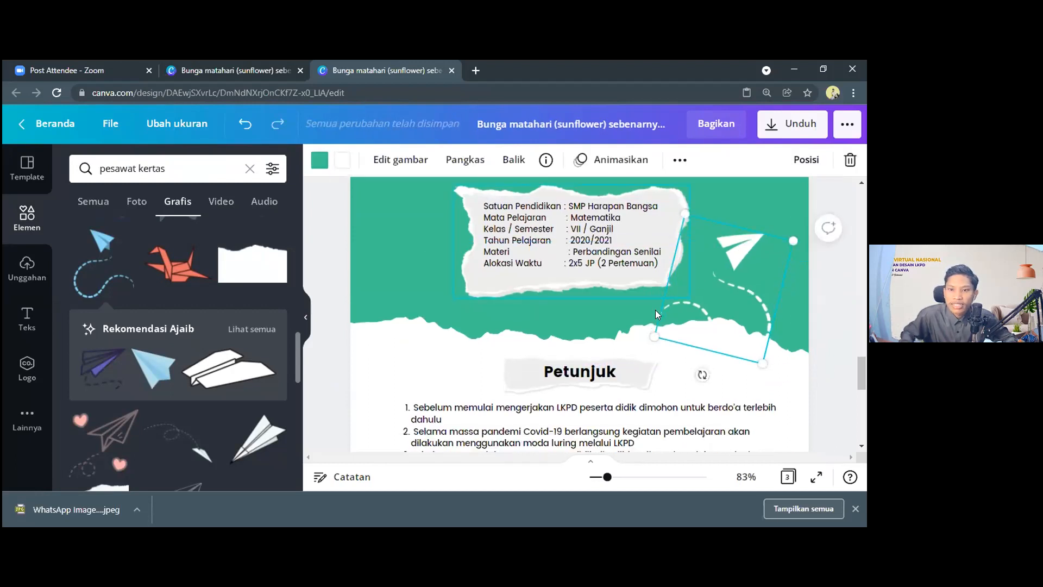
Step: Search the graphic elements for "tanda seru"
{"action": "scroll", "coordinate": [474, 279], "scroll_direction": "down", "scroll_amount": 1}
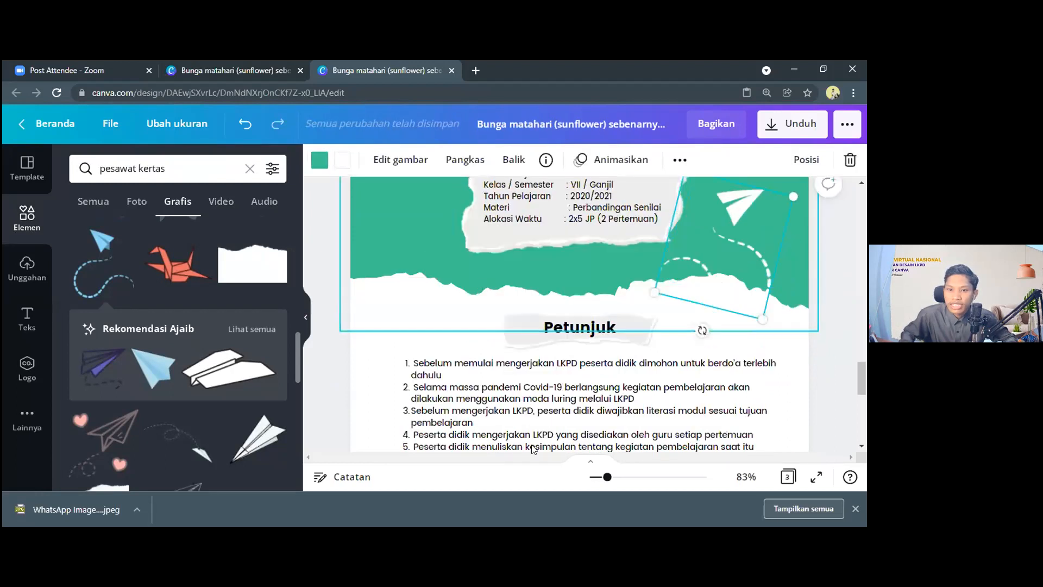
{"action": "scroll", "coordinate": [512, 329], "scroll_direction": "up", "scroll_amount": 2}
{"action": "scroll", "coordinate": [522, 321], "scroll_direction": "down", "scroll_amount": 2}
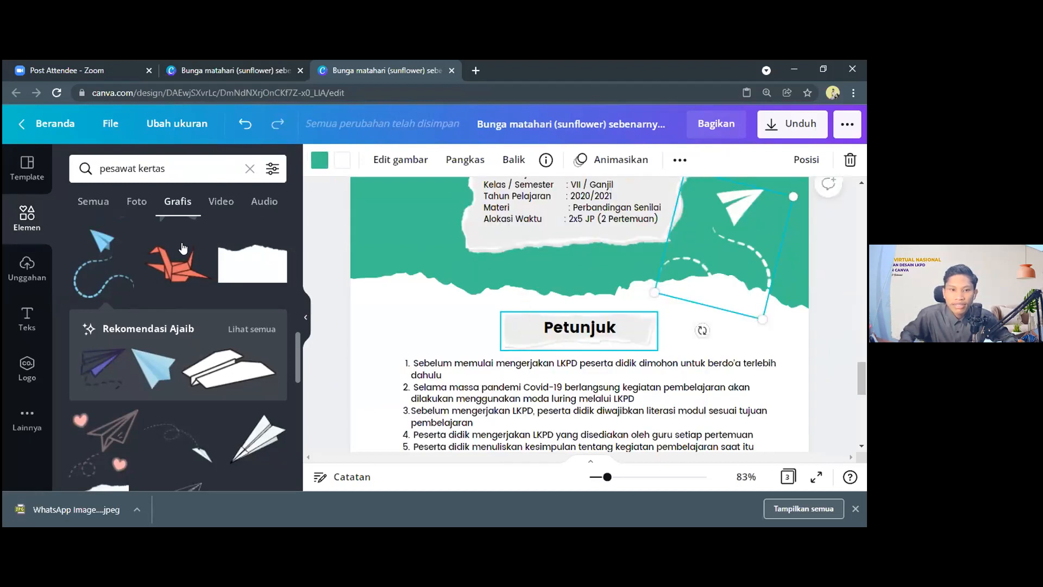
{"action": "left_click", "coordinate": [163, 169]}
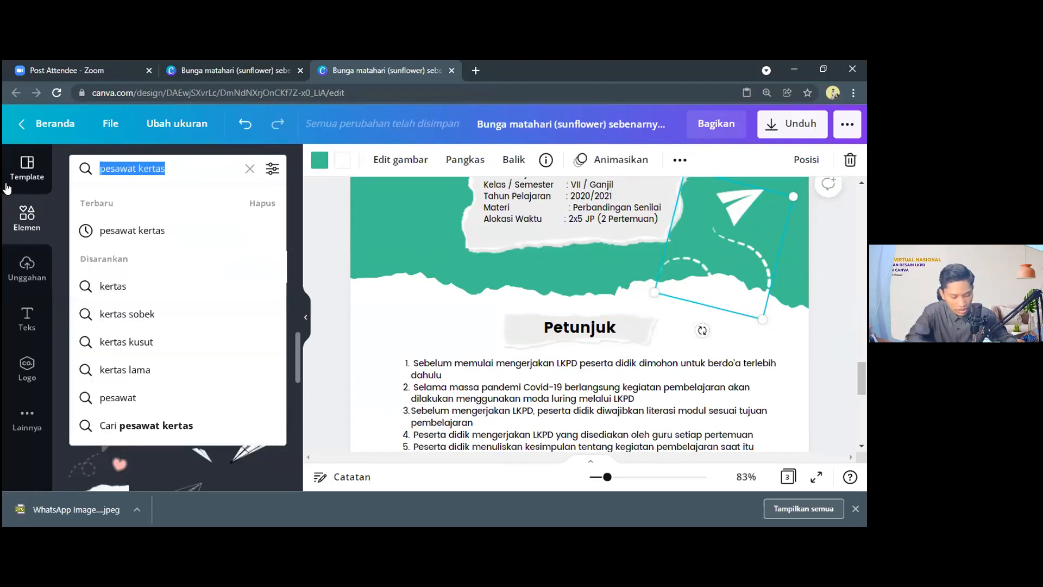
{"action": "type", "text": "tanda seru"}
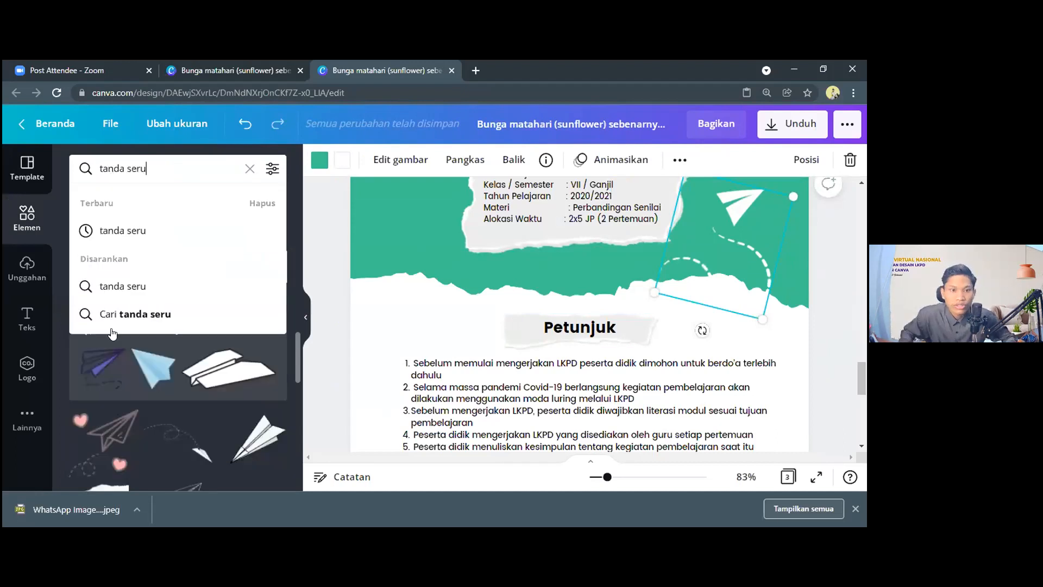
{"action": "left_click", "coordinate": [173, 283]}
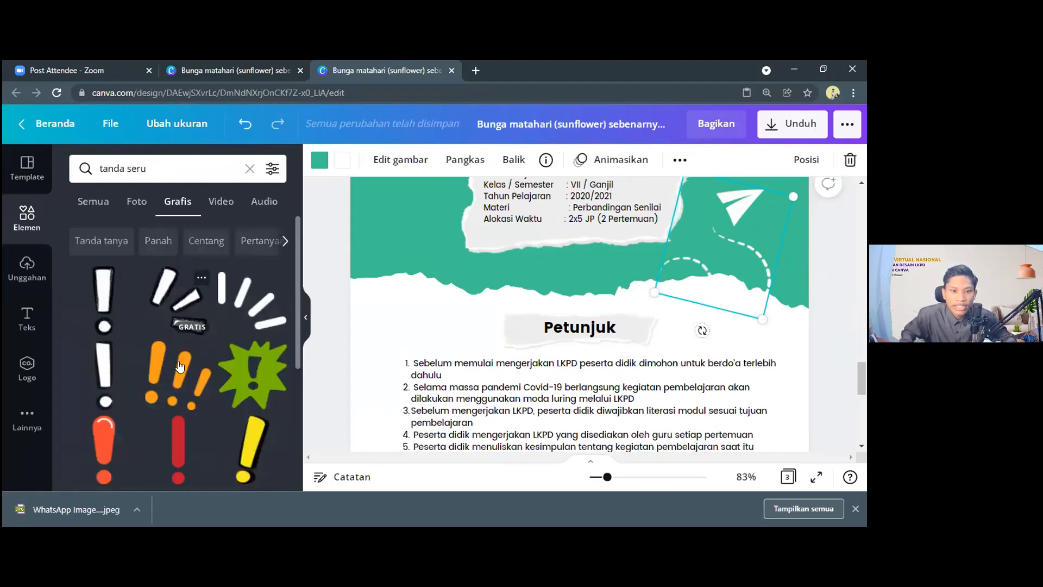
Step: Add the white exclamation mark with black outline and place it before the Petunjuk heading, at the edge of its torn-paper label
{"action": "scroll", "coordinate": [182, 364], "scroll_direction": "down", "scroll_amount": 5}
{"action": "scroll", "coordinate": [100, 283], "scroll_direction": "up", "scroll_amount": 5}
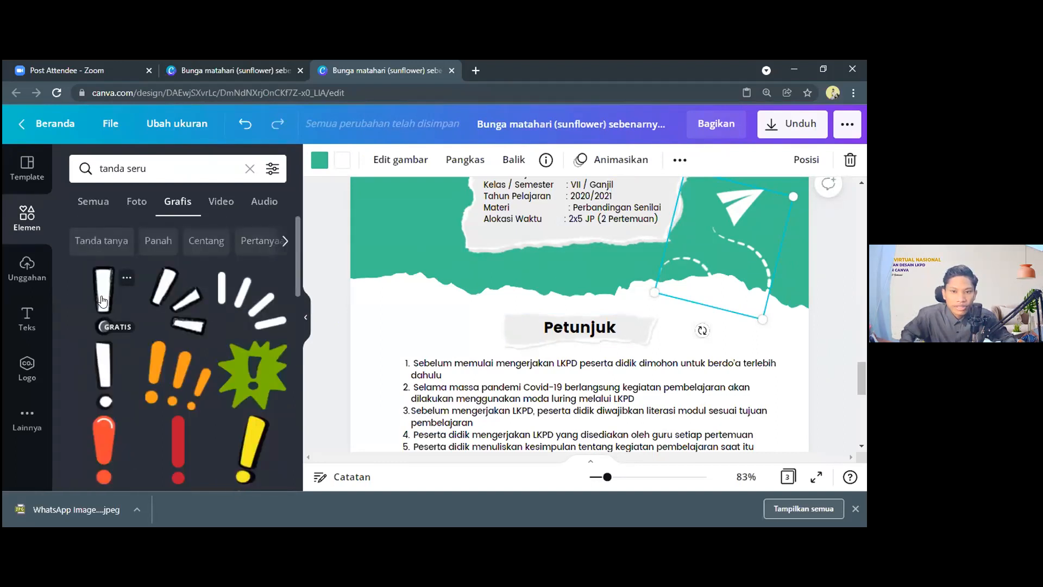
{"action": "left_click", "coordinate": [101, 298]}
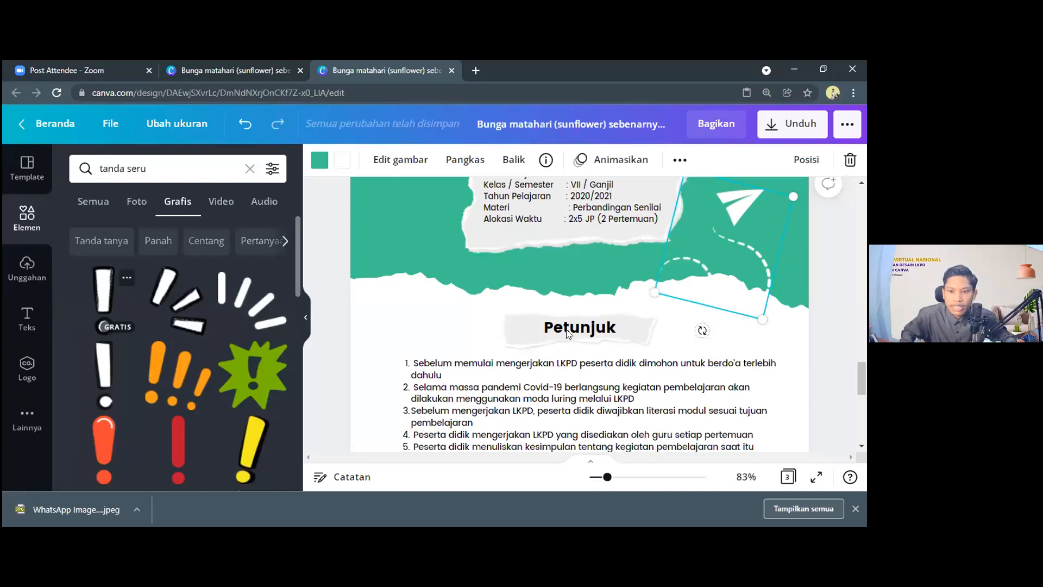
{"action": "scroll", "coordinate": [581, 357], "scroll_direction": "down", "scroll_amount": 2}
{"action": "left_click_drag", "start_coordinate": [582, 357], "coordinate": [545, 227]}
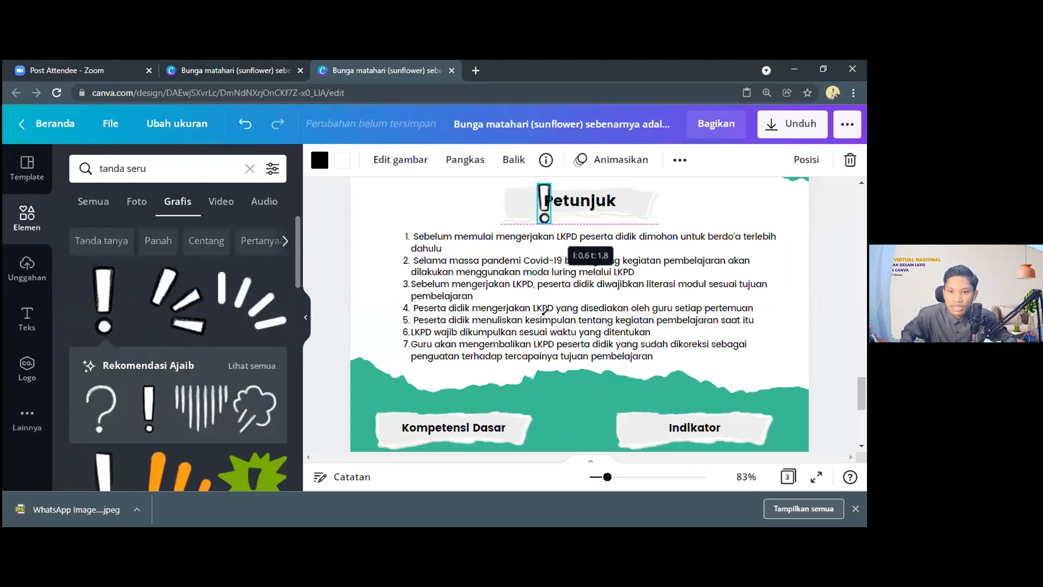
{"action": "scroll", "coordinate": [545, 312], "scroll_direction": "up", "scroll_amount": 2}
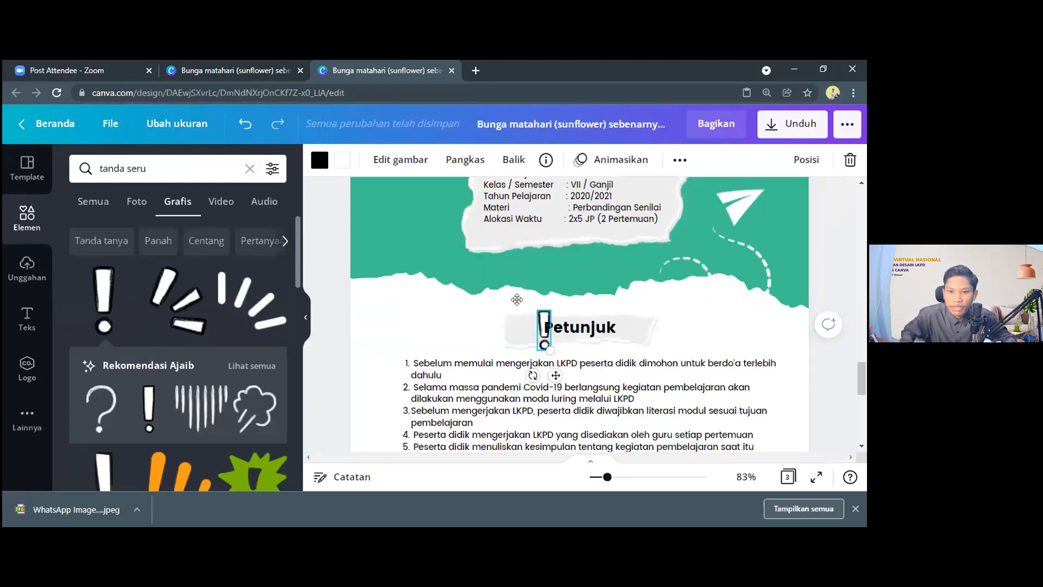
{"action": "left_click_drag", "start_coordinate": [545, 328], "coordinate": [517, 320]}
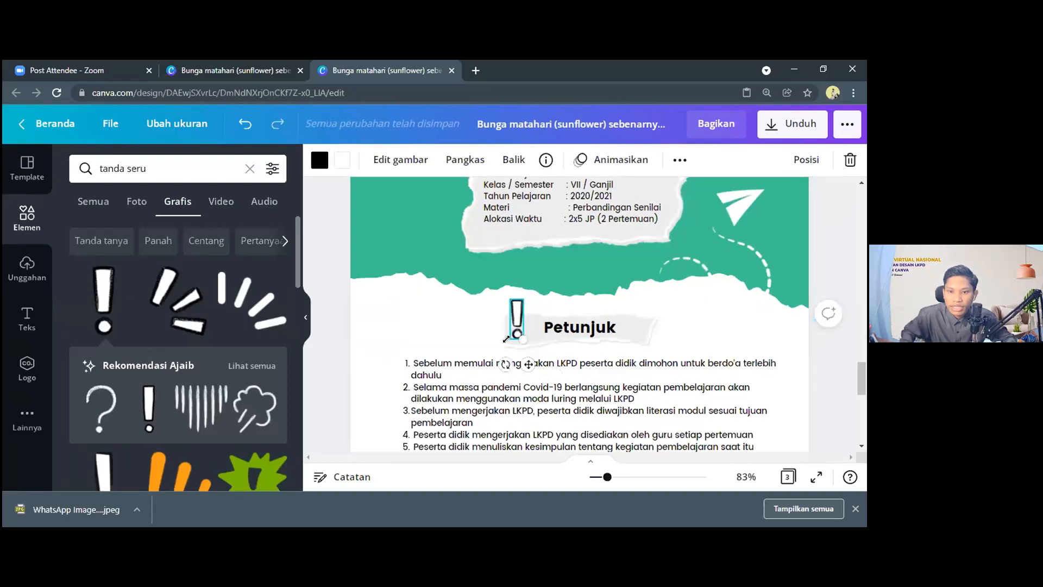
{"action": "left_click_drag", "start_coordinate": [522, 339], "coordinate": [523, 339]}
{"action": "scroll", "coordinate": [188, 401], "scroll_direction": "down", "scroll_amount": 1}
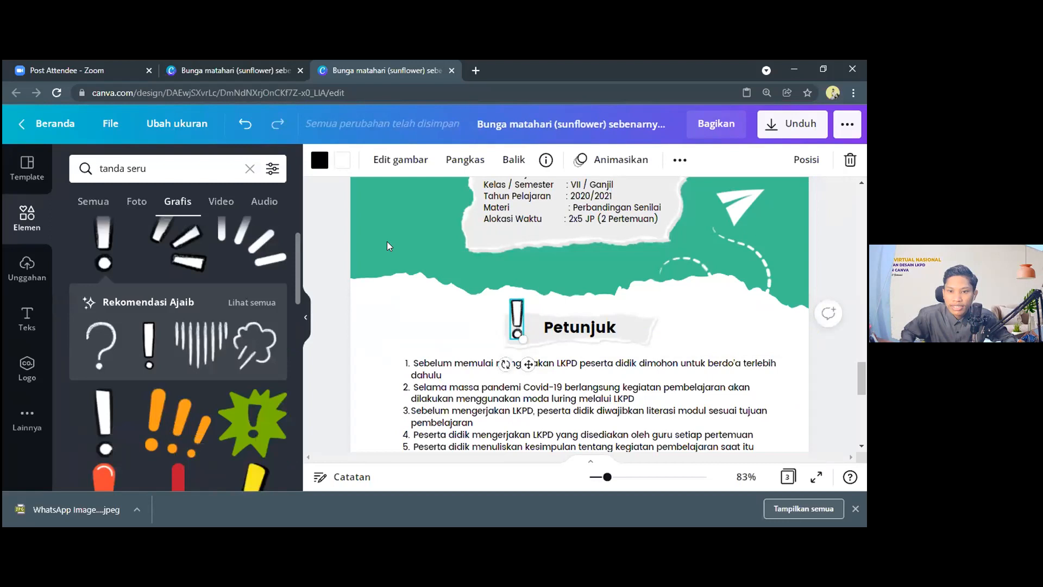
Step: Change the exclamation mark's black outline to the document green
{"action": "left_click", "coordinate": [341, 162]}
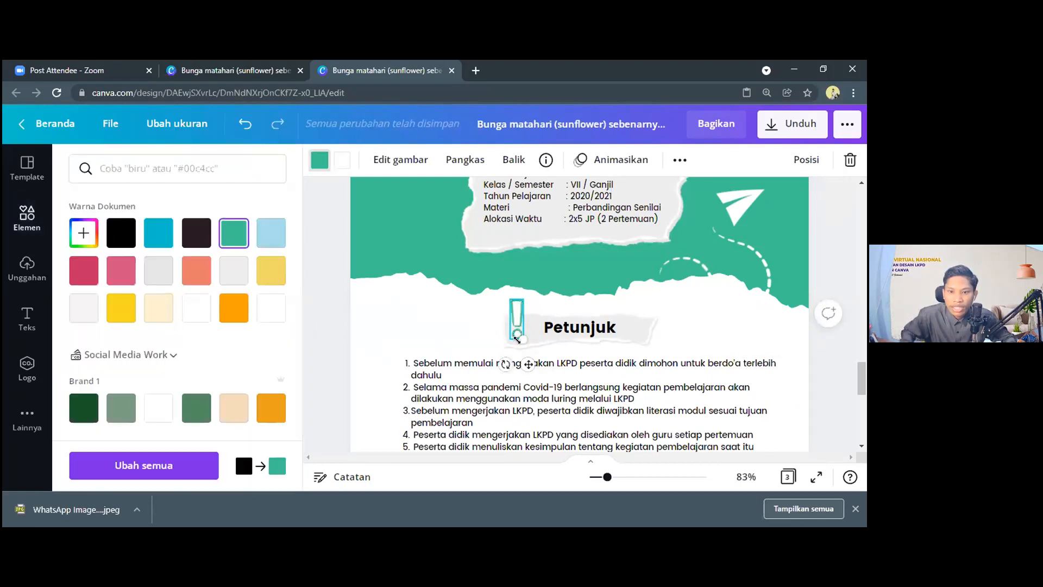
{"action": "left_click", "coordinate": [510, 317]}
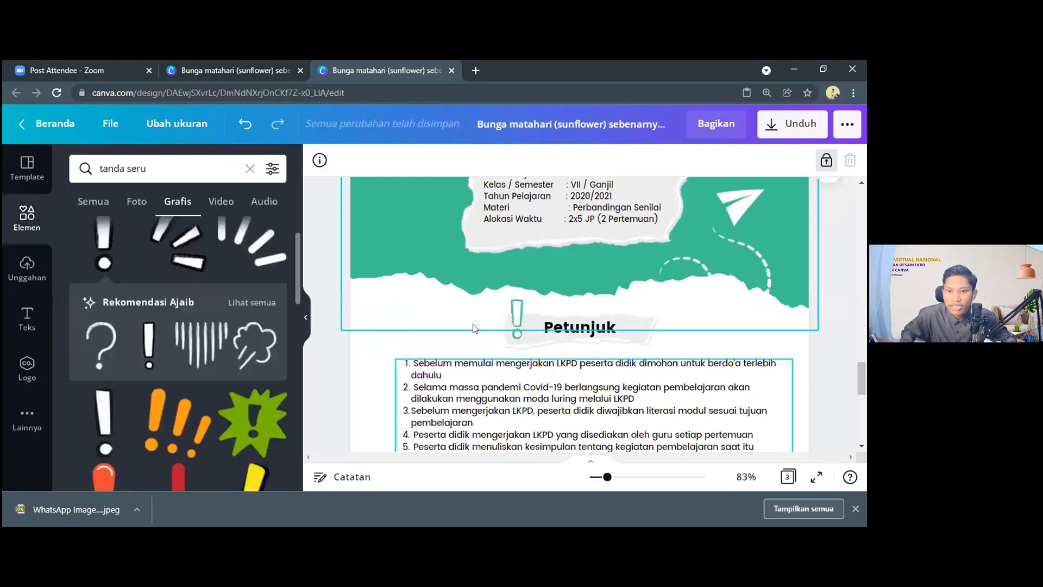
{"action": "scroll", "coordinate": [510, 317], "scroll_direction": "down", "scroll_amount": 1}
{"action": "left_click", "coordinate": [515, 252]}
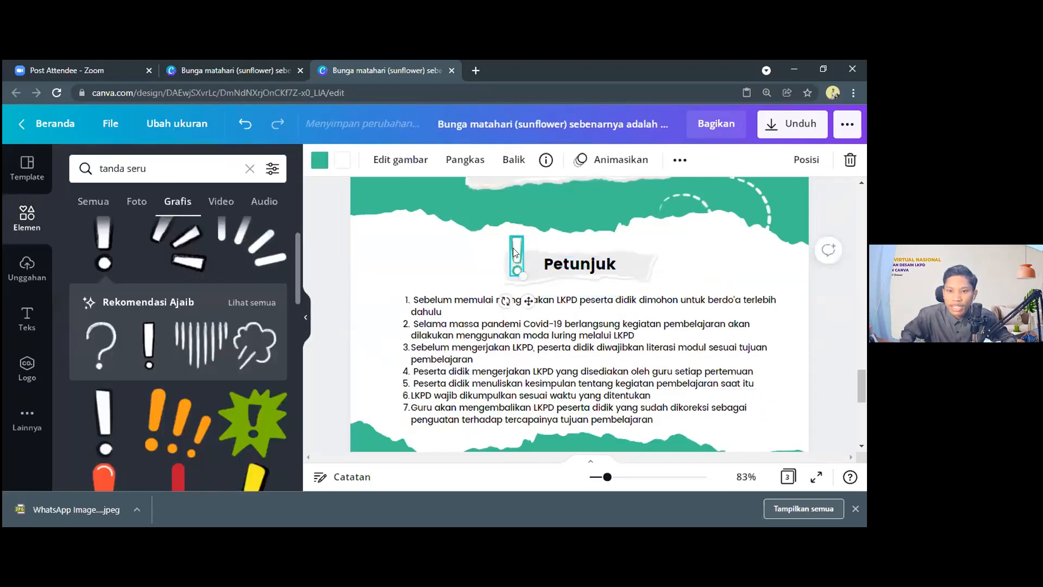
{"action": "scroll", "coordinate": [505, 340], "scroll_direction": "up", "scroll_amount": 1}
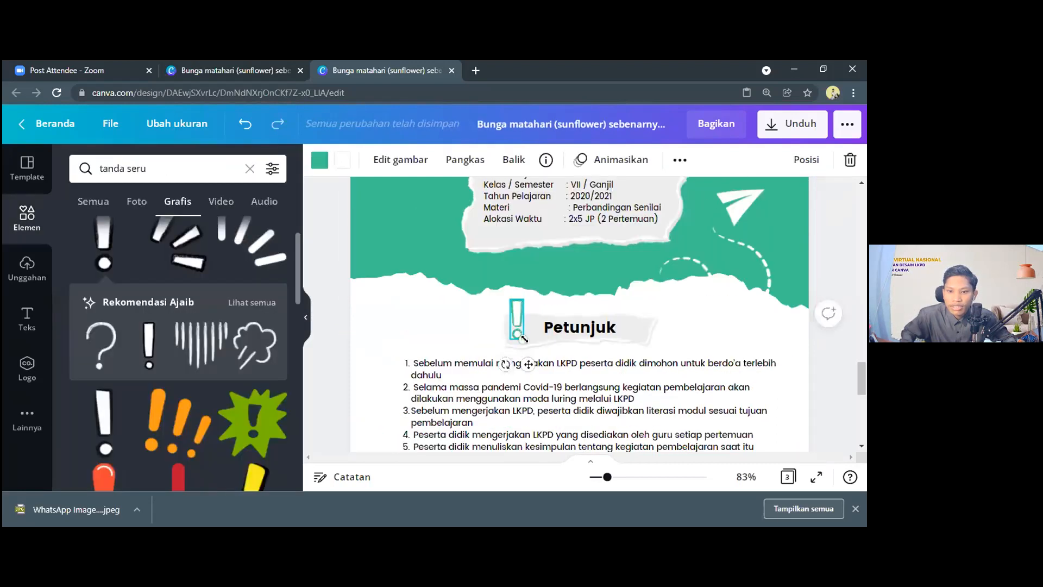
Step: Change the exclamation mark's outline to the standard red
{"action": "left_click", "coordinate": [319, 161]}
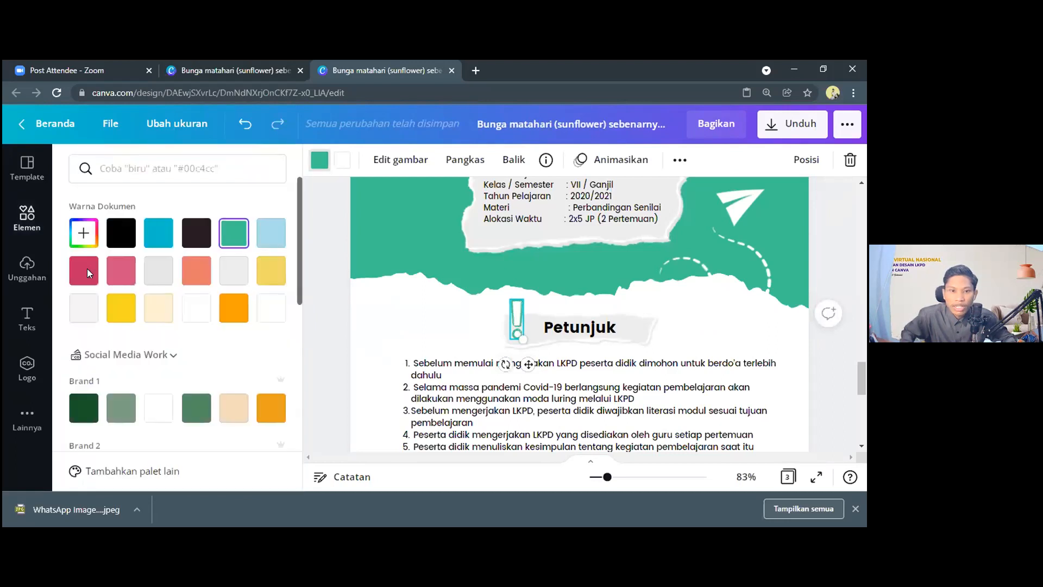
{"action": "scroll", "coordinate": [231, 313], "scroll_direction": "down", "scroll_amount": 2}
{"action": "scroll", "coordinate": [217, 326], "scroll_direction": "down", "scroll_amount": 3}
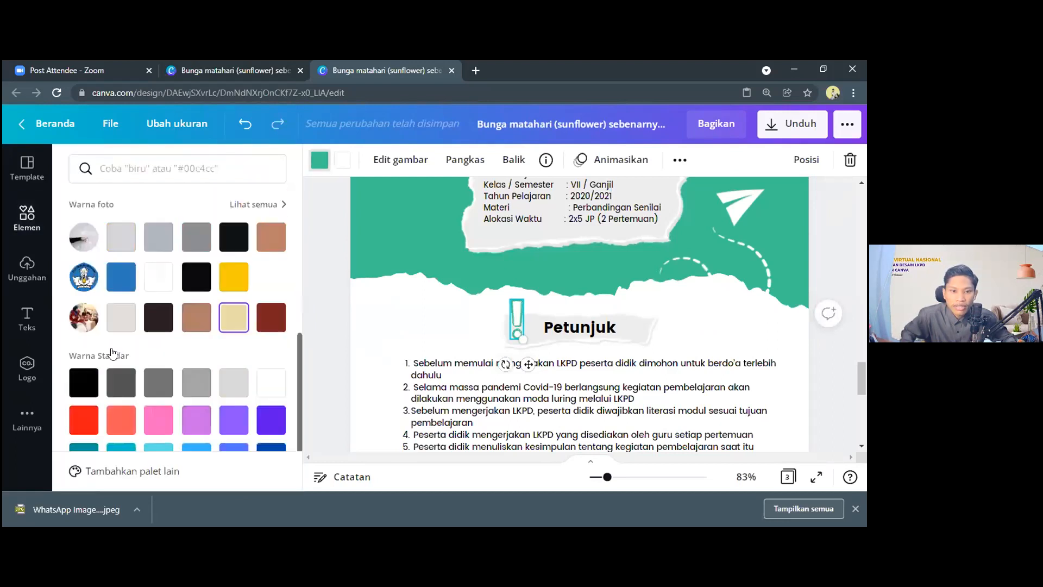
{"action": "scroll", "coordinate": [84, 366], "scroll_direction": "down", "scroll_amount": 1}
{"action": "left_click", "coordinate": [84, 361]}
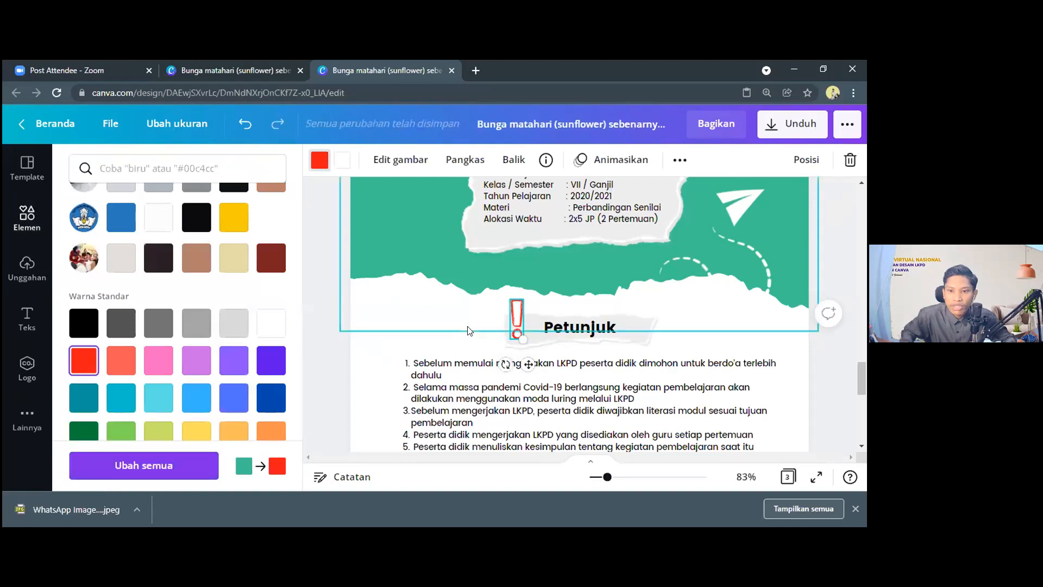
{"action": "key", "text": "Escape"}
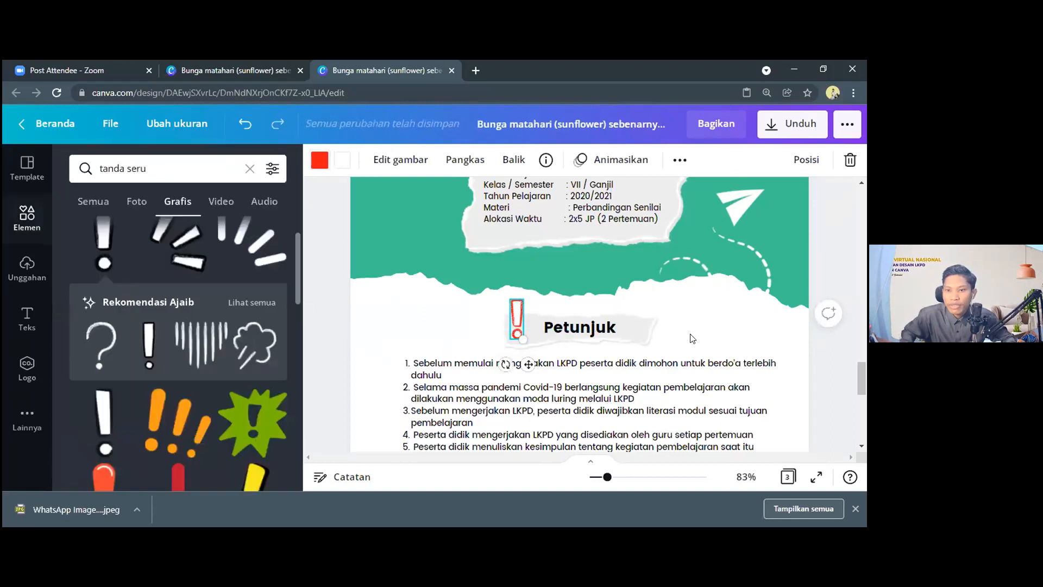
{"action": "left_click", "coordinate": [658, 337]}
{"action": "scroll", "coordinate": [544, 299], "scroll_direction": "down", "scroll_amount": 1}
{"action": "left_click", "coordinate": [516, 250]}
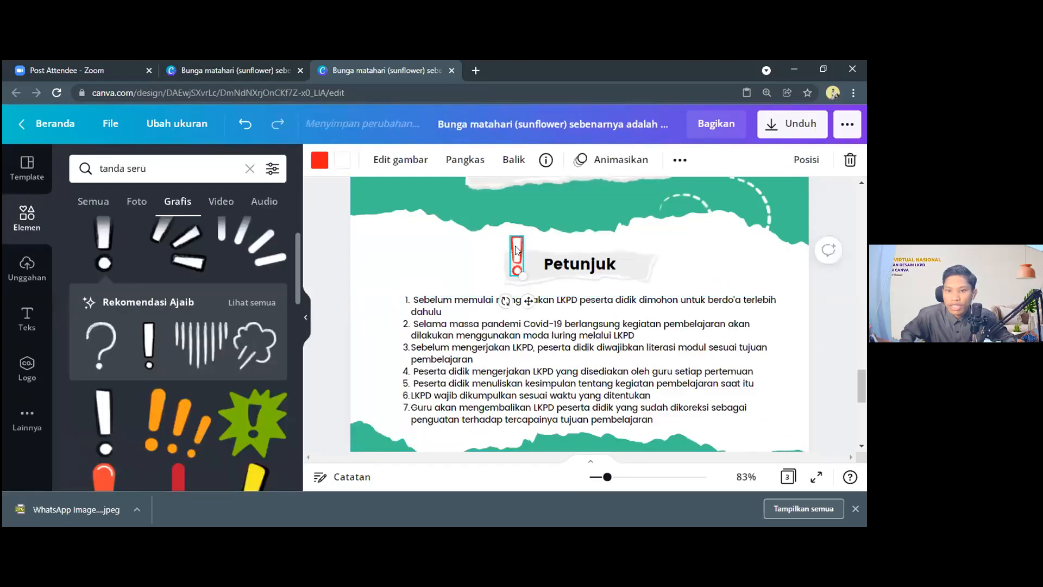
Step: Review the cover's colours and set the exclamation mark's outline to the bright yellow from the document colours
{"action": "scroll", "coordinate": [511, 321], "scroll_direction": "up", "scroll_amount": 5}
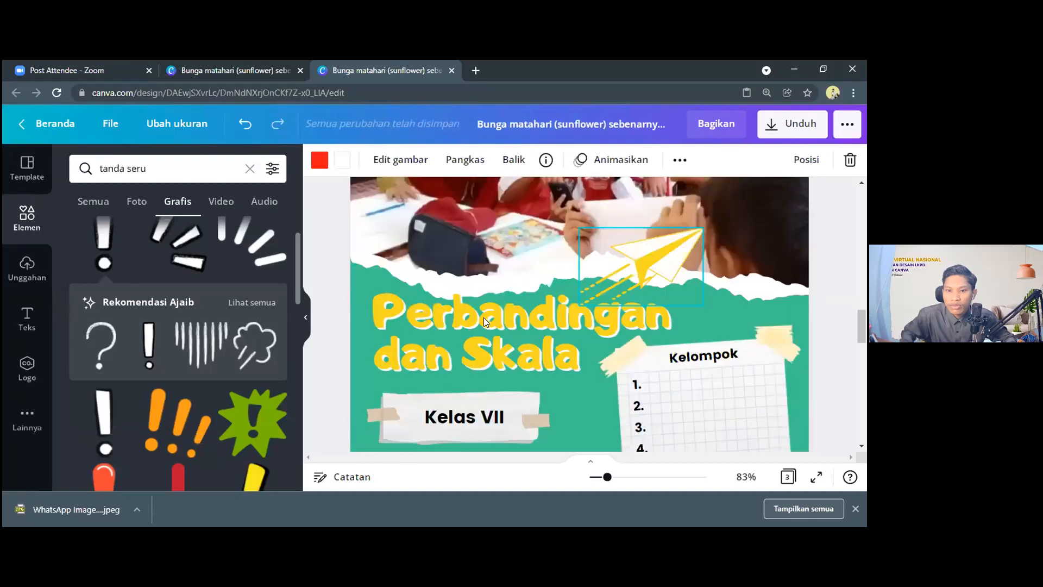
{"action": "scroll", "coordinate": [516, 260], "scroll_direction": "down", "scroll_amount": 1}
{"action": "scroll", "coordinate": [526, 273], "scroll_direction": "down", "scroll_amount": 4}
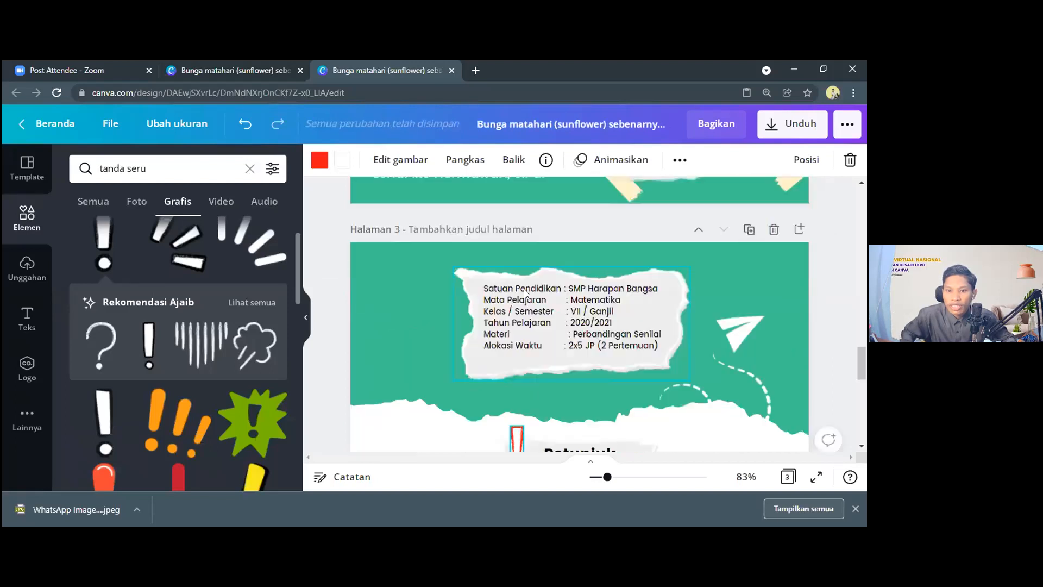
{"action": "scroll", "coordinate": [364, 243], "scroll_direction": "down", "scroll_amount": 3}
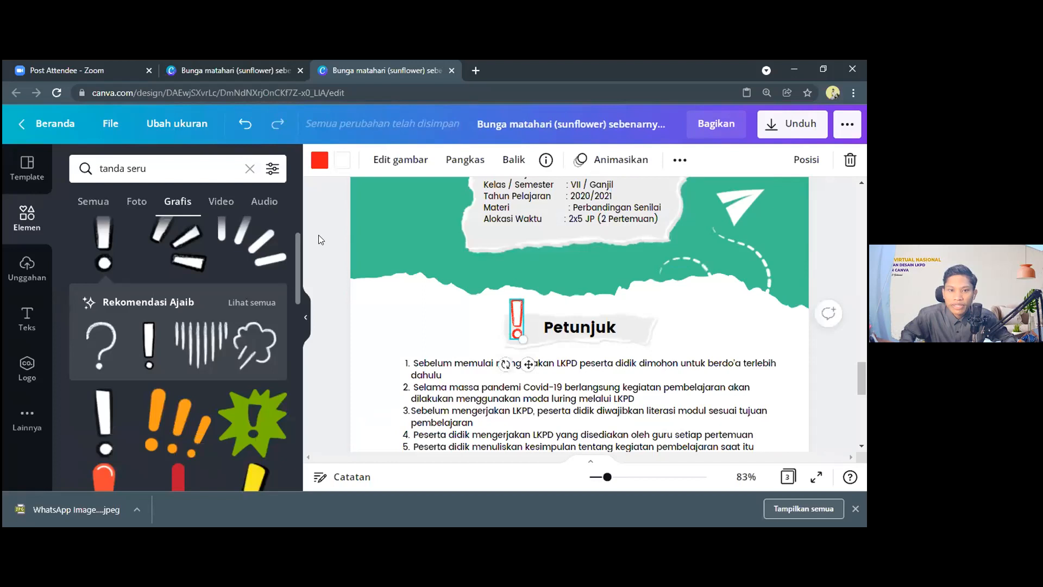
{"action": "left_click", "coordinate": [320, 160]}
{"action": "left_click", "coordinate": [121, 308]}
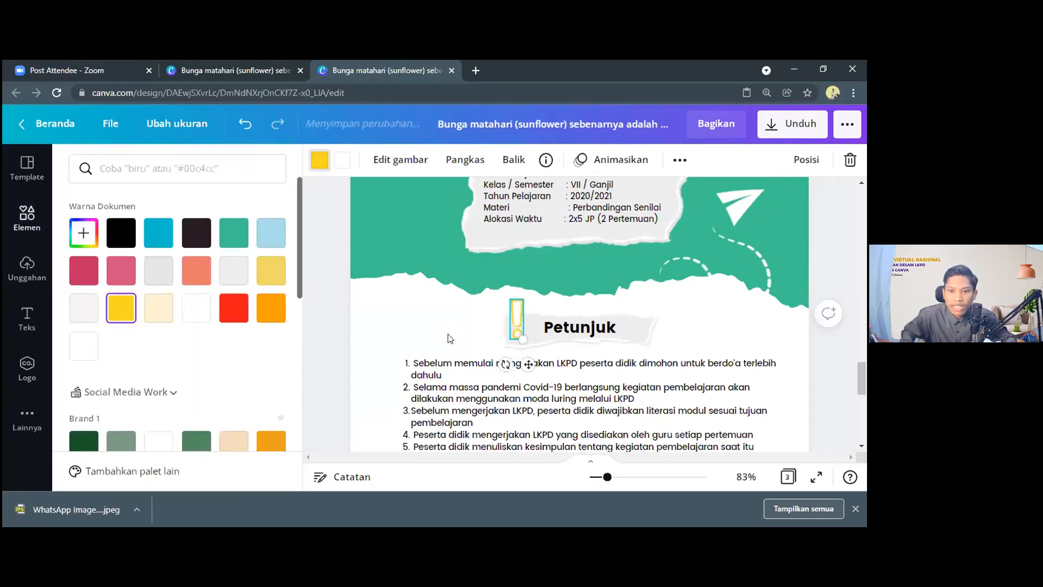
Step: Add the three-stroke burst graphic, shrink and rotate it, and place it off the upper-right corner of the Petunjuk label
{"action": "left_click", "coordinate": [663, 337]}
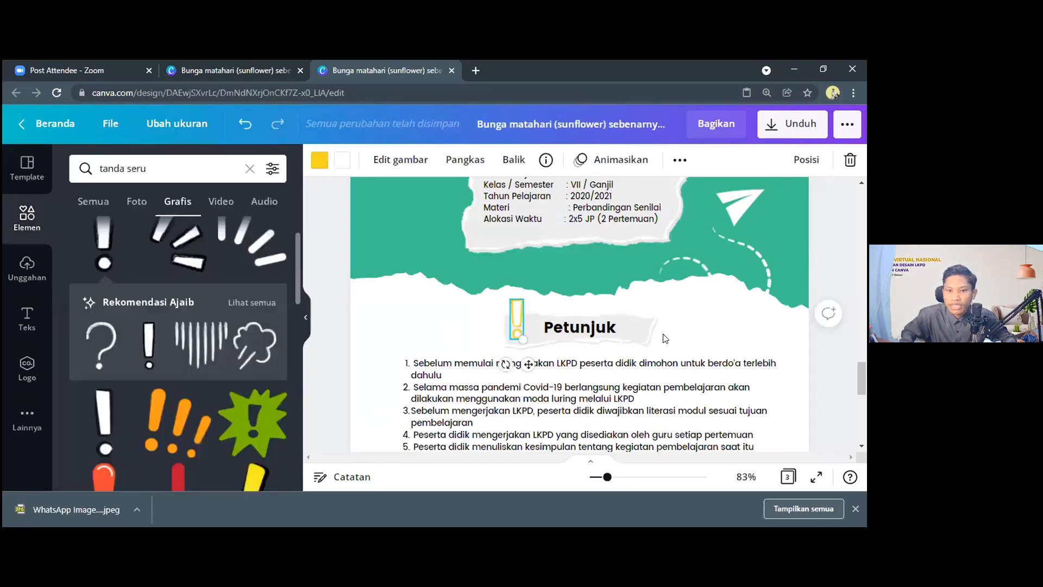
{"action": "scroll", "coordinate": [173, 299], "scroll_direction": "up", "scroll_amount": 2}
{"action": "left_click", "coordinate": [170, 299]}
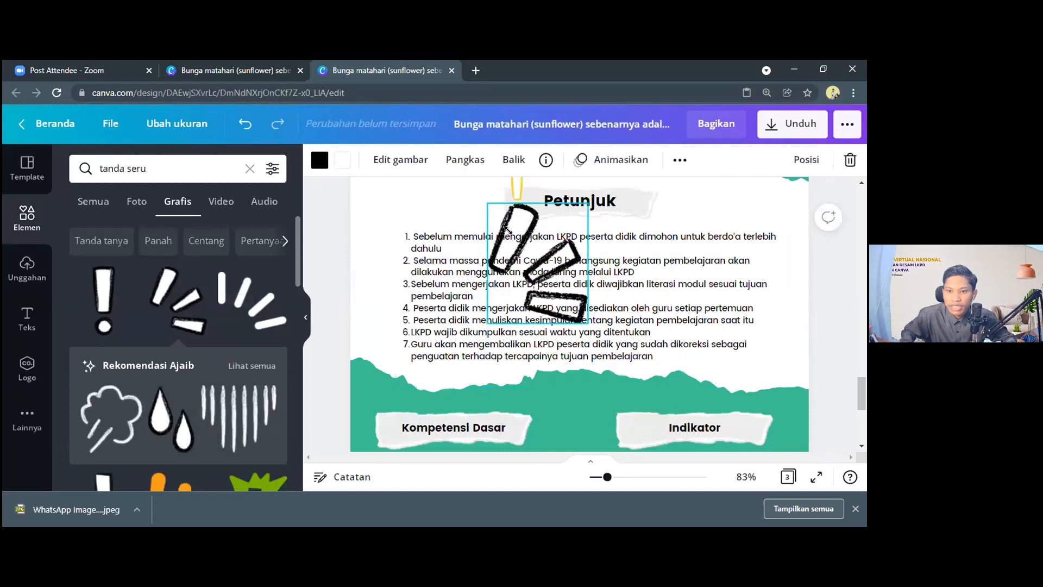
{"action": "mouse_move", "coordinate": [509, 233]}
{"action": "left_mouse_down"}
{"action": "mouse_move", "coordinate": [674, 194]}
{"action": "mouse_move", "coordinate": [678, 211]}
{"action": "left_mouse_up"}
{"action": "scroll", "coordinate": [679, 279], "scroll_direction": "up", "scroll_amount": 1}
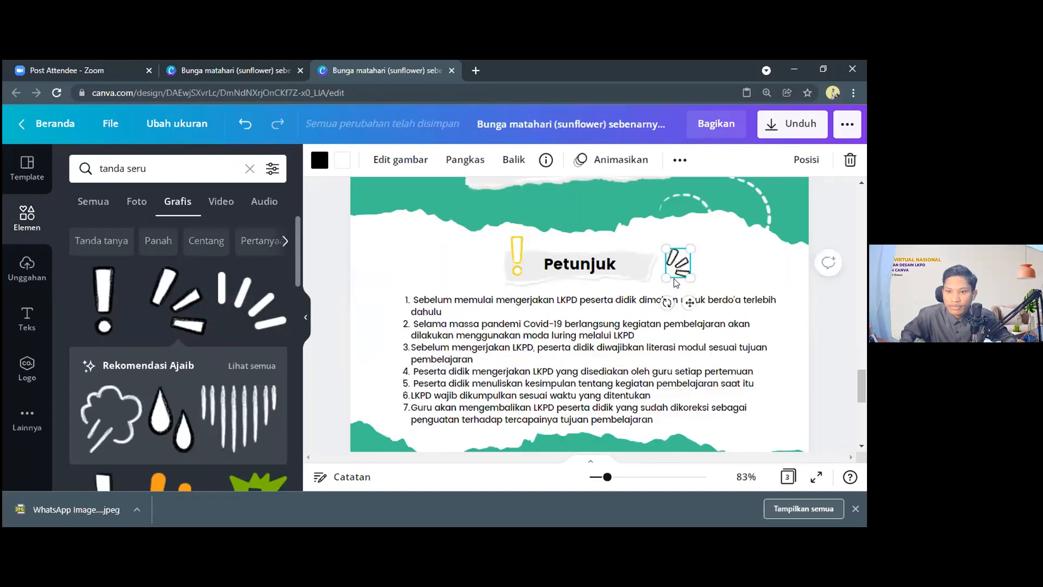
{"action": "left_click_drag", "start_coordinate": [664, 303], "coordinate": [631, 291]}
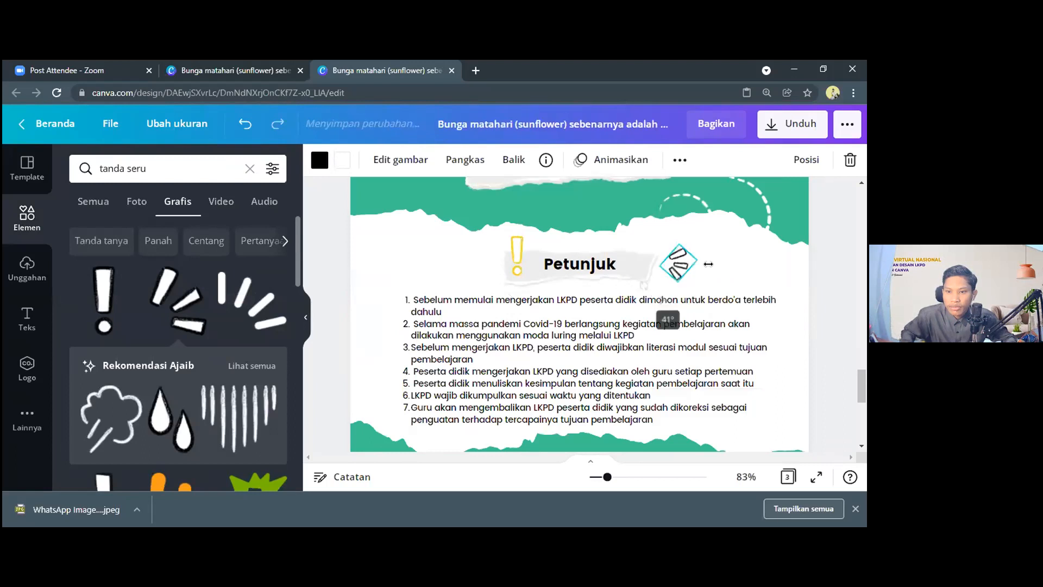
{"action": "mouse_move", "coordinate": [677, 265]}
{"action": "left_mouse_down"}
{"action": "mouse_move", "coordinate": [660, 260]}
{"action": "mouse_move", "coordinate": [642, 275]}
{"action": "mouse_move", "coordinate": [652, 281]}
{"action": "mouse_move", "coordinate": [659, 243]}
{"action": "left_mouse_up"}
Step: Change the burst graphic's black outline beside Petunjuk to the bright yellow from the document colours
{"action": "left_click", "coordinate": [320, 161]}
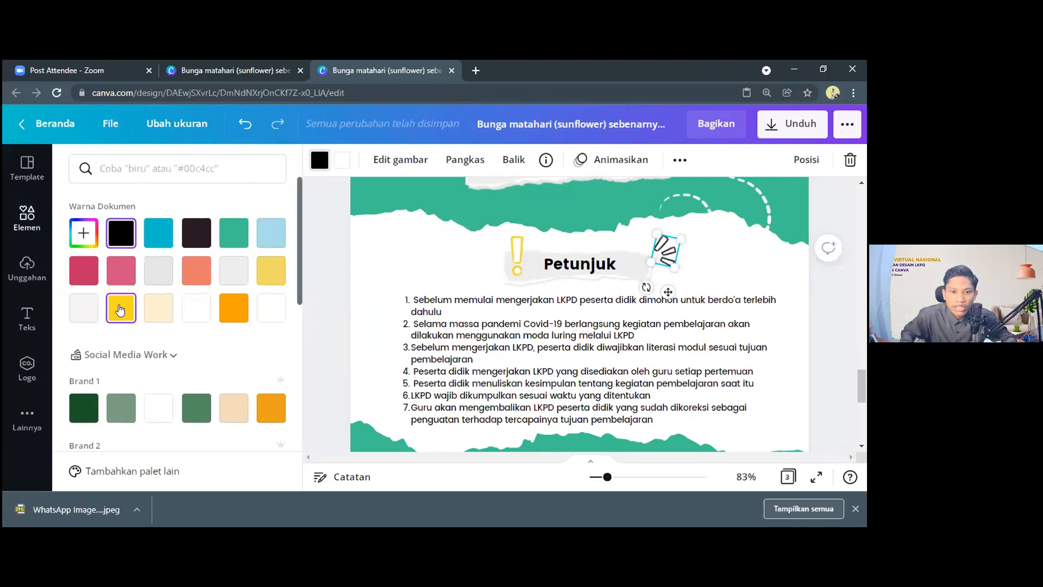
{"action": "left_click", "coordinate": [120, 310]}
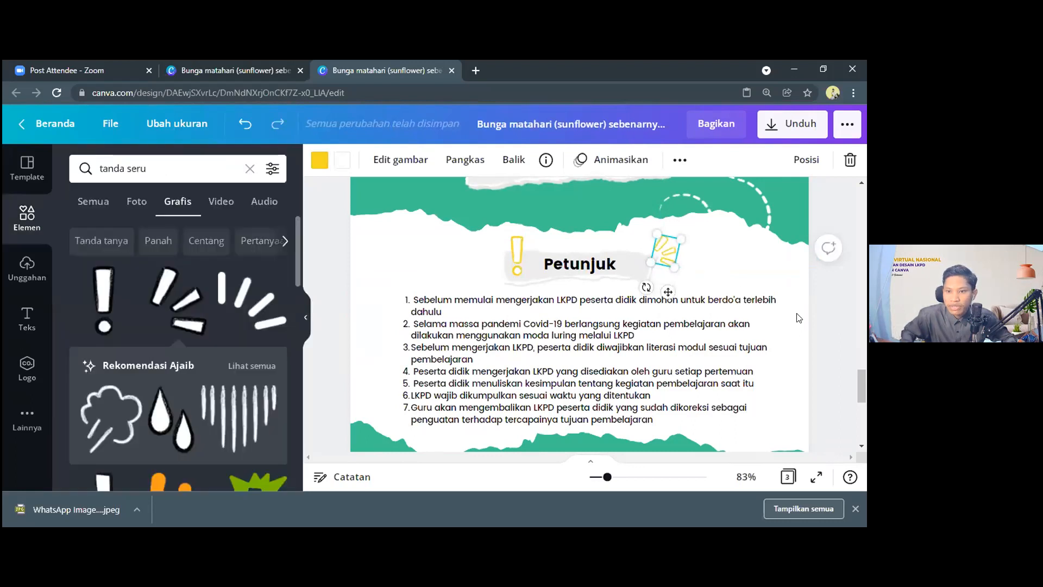
{"action": "left_click", "coordinate": [795, 321]}
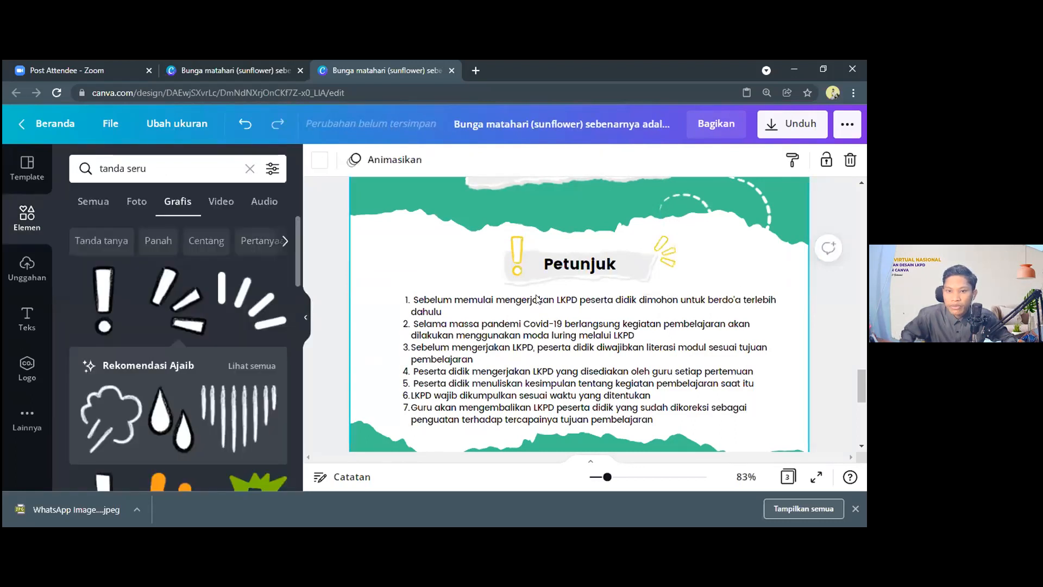
Step: Look over the lower section of page 3 and browse the "tanda seru" graphics for a decoration suited to its heading labels
{"action": "scroll", "coordinate": [543, 298], "scroll_direction": "down", "scroll_amount": 4}
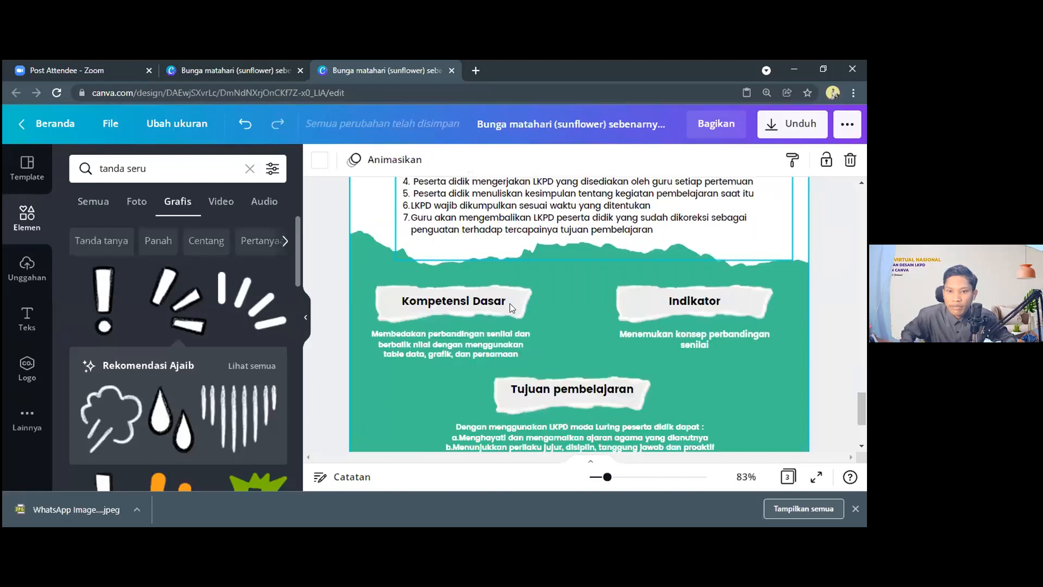
{"action": "scroll", "coordinate": [509, 303], "scroll_direction": "up", "scroll_amount": 4}
{"action": "scroll", "coordinate": [379, 297], "scroll_direction": "down", "scroll_amount": 4}
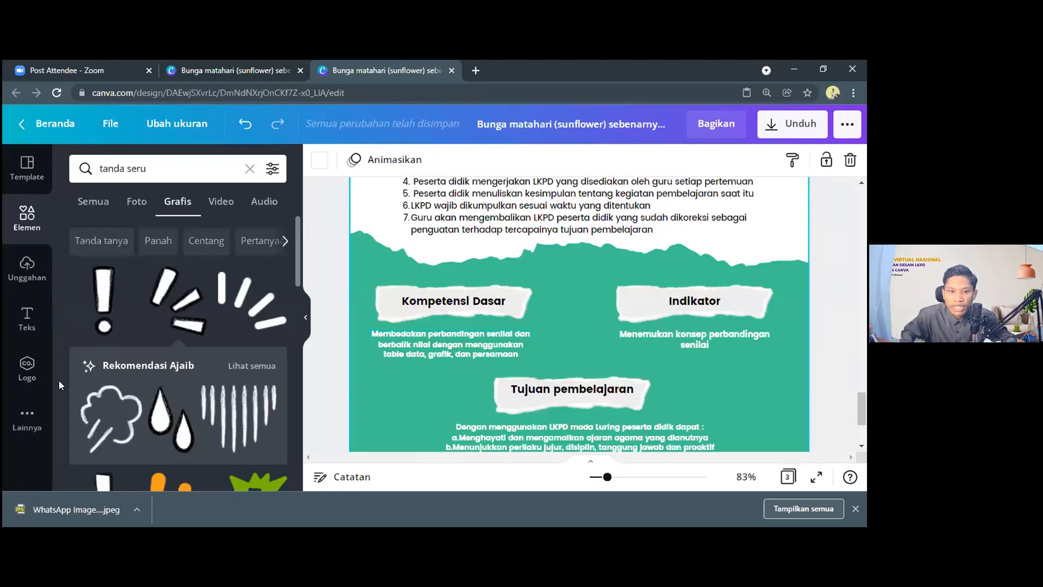
{"action": "scroll", "coordinate": [158, 361], "scroll_direction": "down", "scroll_amount": 2}
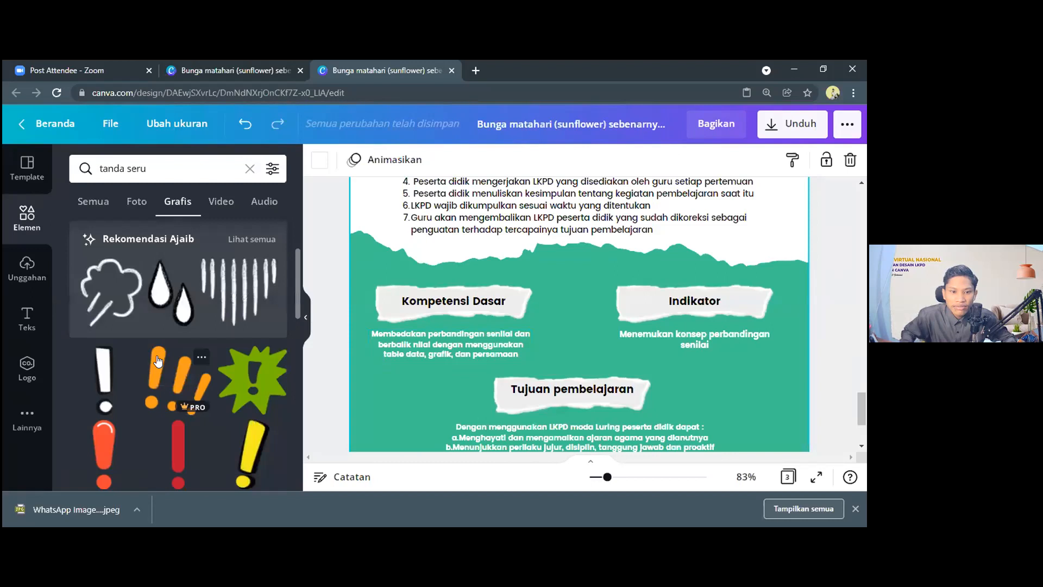
{"action": "scroll", "coordinate": [158, 360], "scroll_direction": "down", "scroll_amount": 4}
{"action": "scroll", "coordinate": [158, 354], "scroll_direction": "down", "scroll_amount": 5}
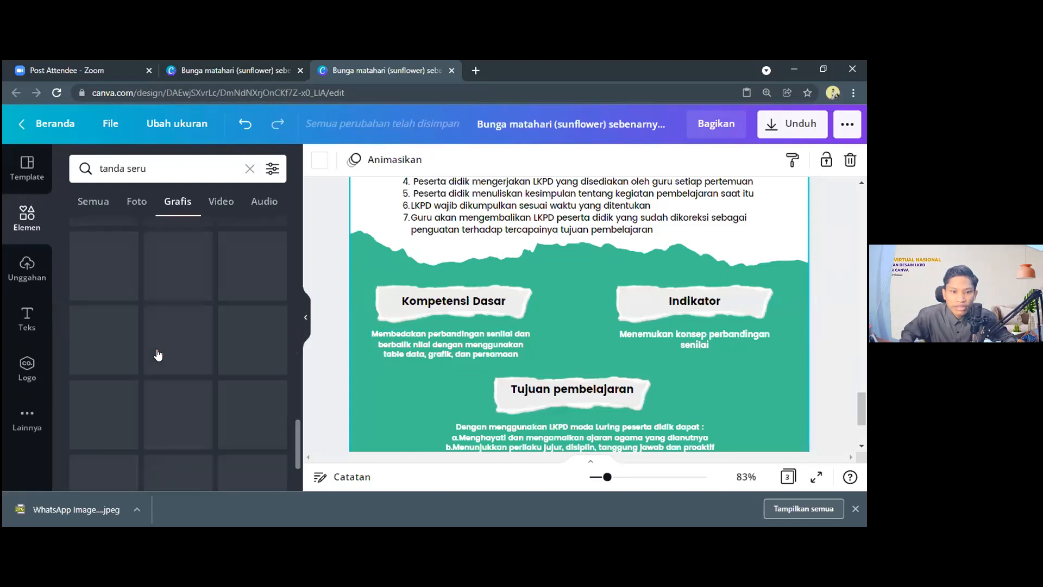
{"action": "scroll", "coordinate": [275, 330], "scroll_direction": "up", "scroll_amount": 3}
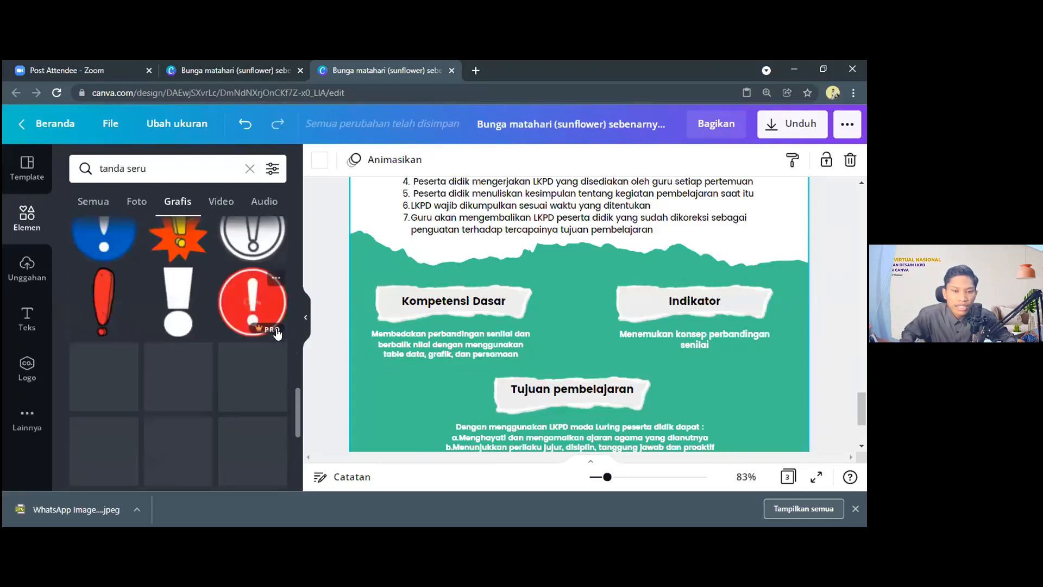
{"action": "scroll", "coordinate": [254, 344], "scroll_direction": "down", "scroll_amount": 1}
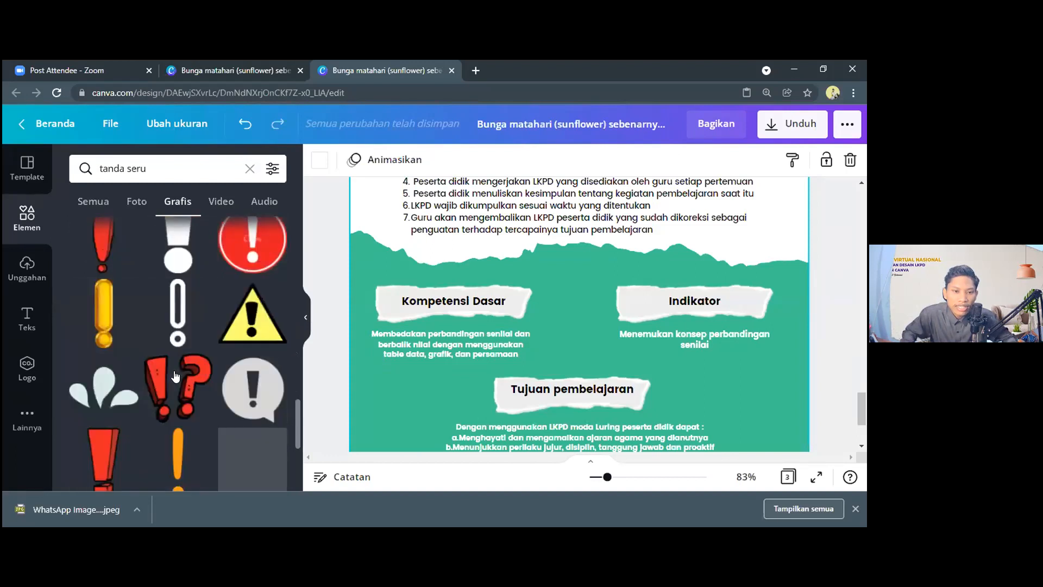
{"action": "scroll", "coordinate": [177, 381], "scroll_direction": "down", "scroll_amount": 3}
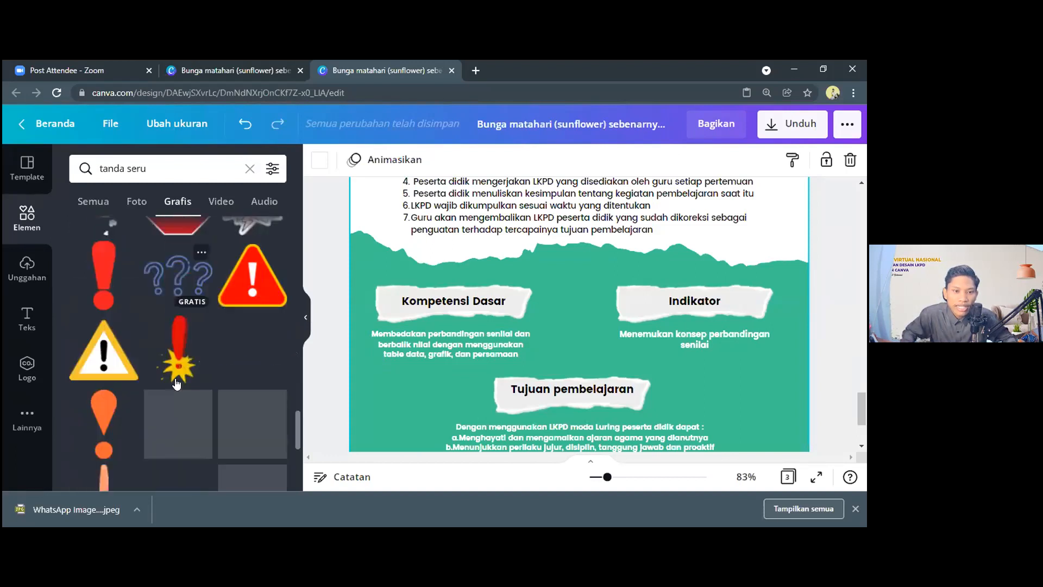
{"action": "scroll", "coordinate": [176, 383], "scroll_direction": "down", "scroll_amount": 3}
{"action": "scroll", "coordinate": [176, 383], "scroll_direction": "down", "scroll_amount": 3}
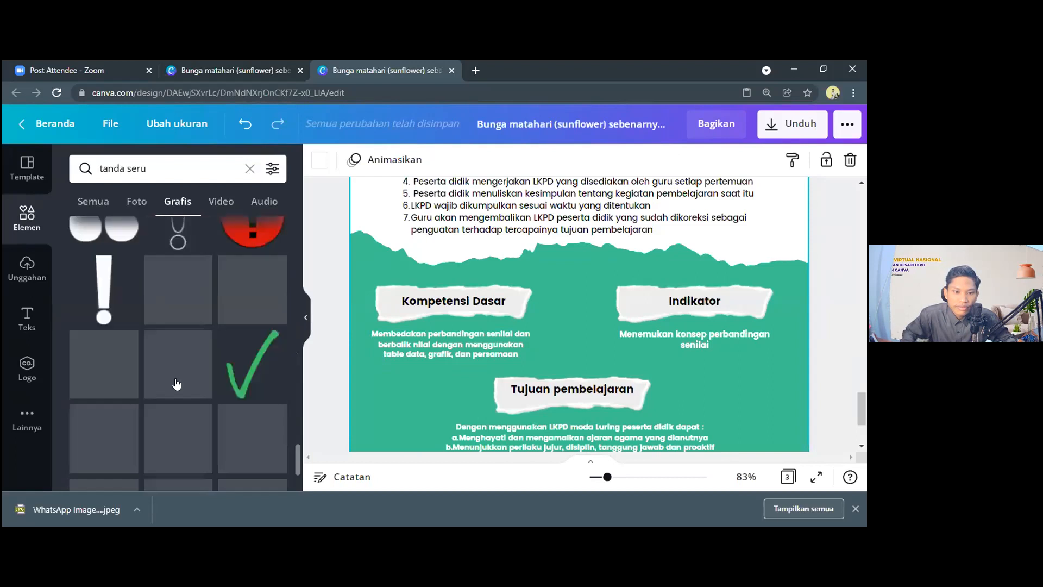
{"action": "scroll", "coordinate": [177, 380], "scroll_direction": "down", "scroll_amount": 3}
{"action": "scroll", "coordinate": [178, 383], "scroll_direction": "down", "scroll_amount": 2}
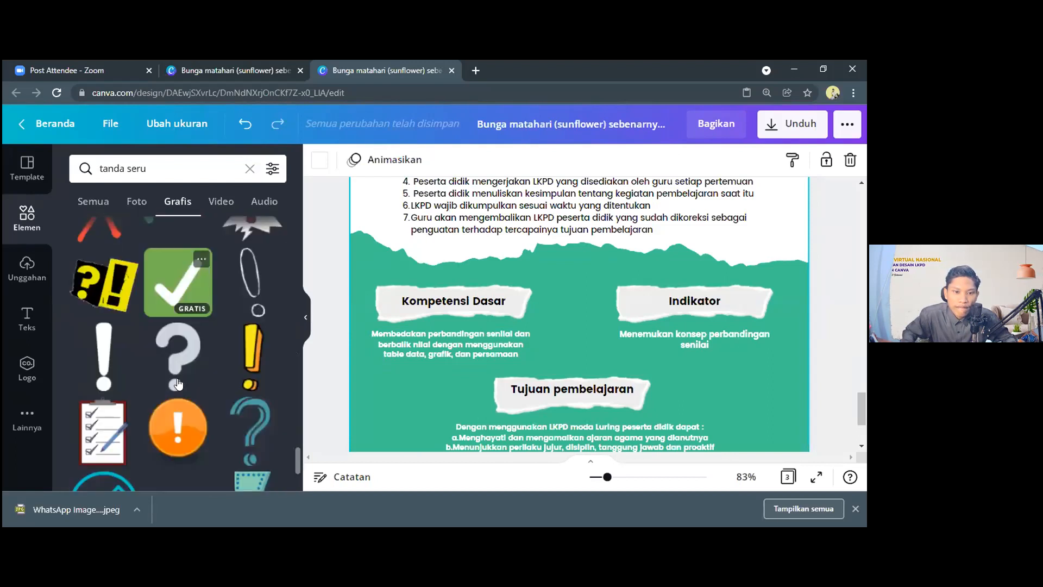
{"action": "scroll", "coordinate": [178, 384], "scroll_direction": "down", "scroll_amount": 5}
{"action": "scroll", "coordinate": [181, 384], "scroll_direction": "down", "scroll_amount": 5}
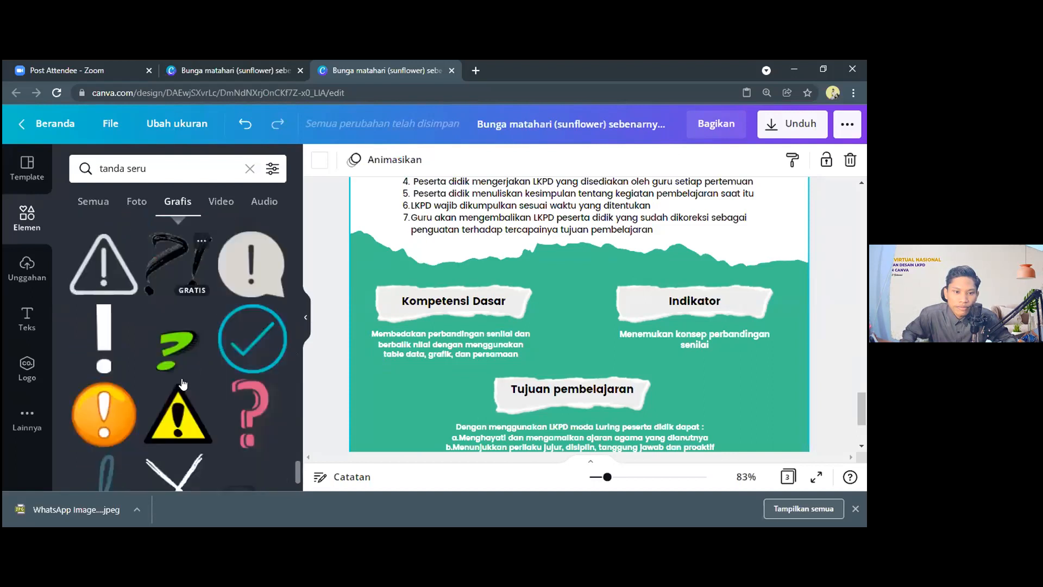
{"action": "scroll", "coordinate": [301, 450], "scroll_direction": "down", "scroll_amount": 1}
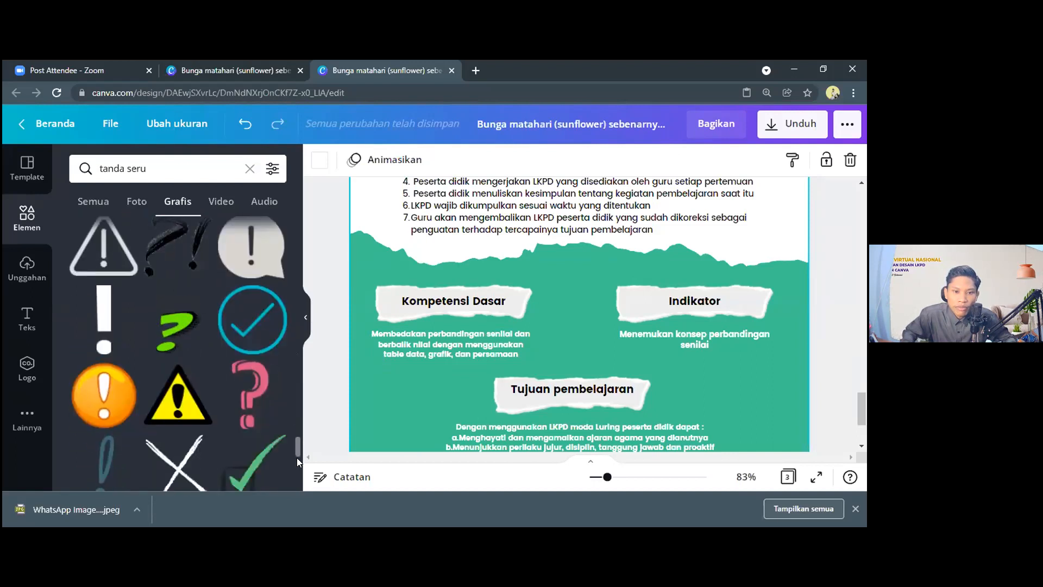
{"action": "scroll", "coordinate": [296, 466], "scroll_direction": "down", "scroll_amount": 5}
{"action": "left_click_drag", "start_coordinate": [298, 476], "coordinate": [303, 243]}
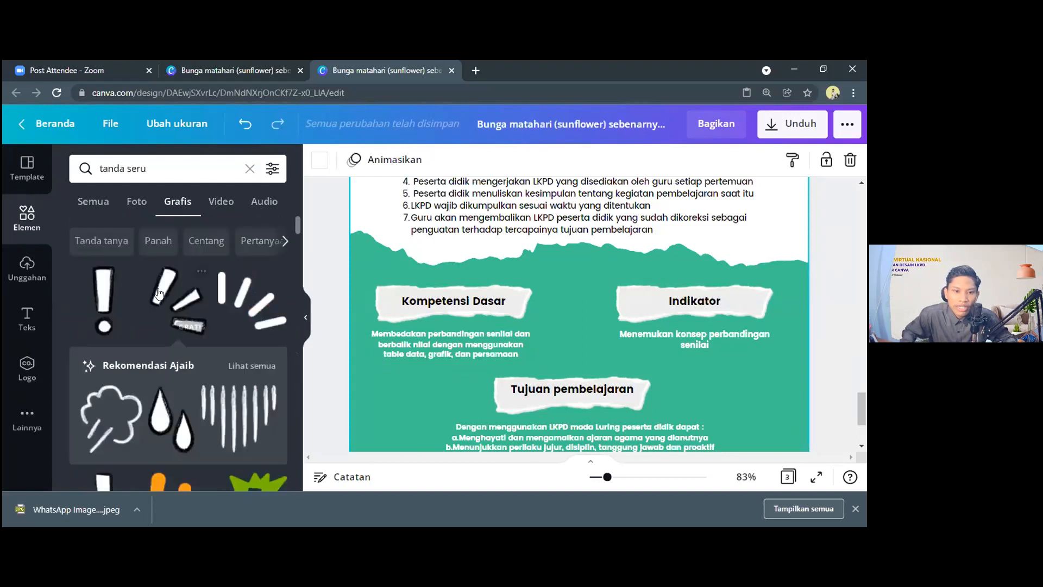
Step: Add a small rotated burst graphic at the upper-left corner of the Kompetensi Dasar label and colour its outline bright yellow
{"action": "left_click_drag", "start_coordinate": [158, 294], "coordinate": [391, 292]}
{"action": "left_click", "coordinate": [319, 160]}
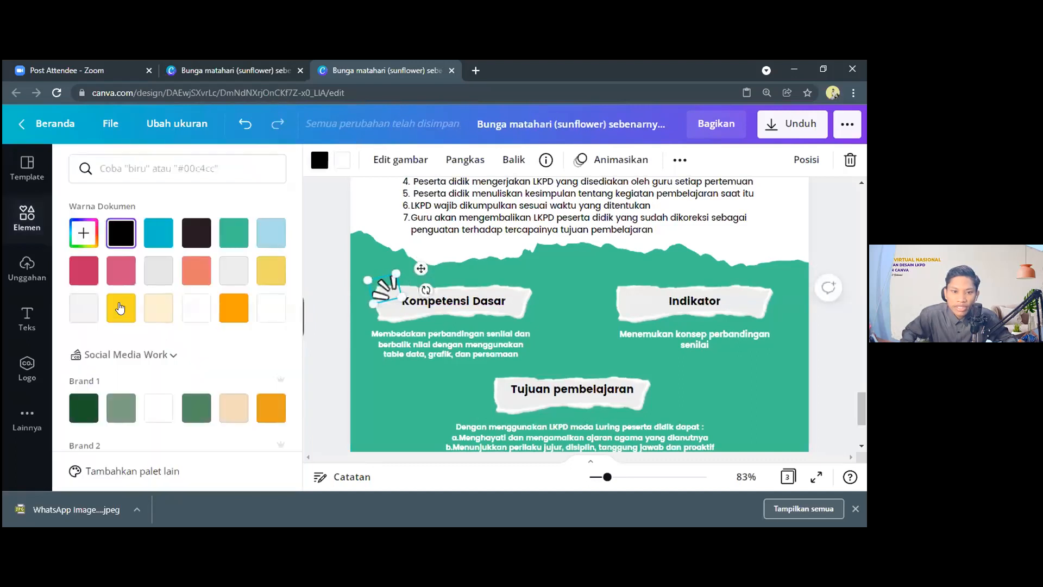
{"action": "left_click", "coordinate": [121, 308]}
{"action": "left_click", "coordinate": [378, 284]}
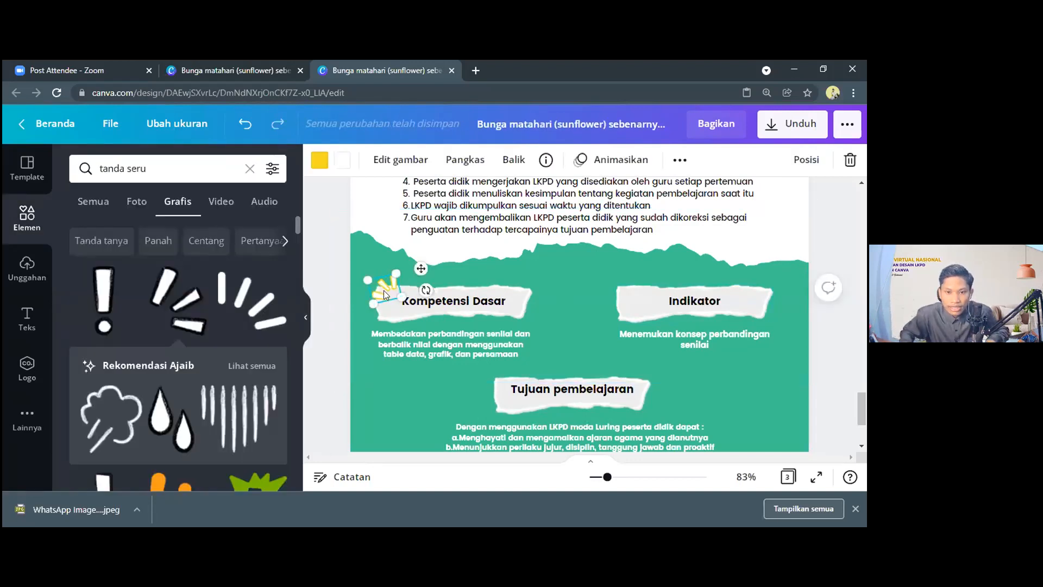
Step: Duplicate the yellow burst graphic onto the upper-left corners of the Indikator and Tujuan pembelajaran labels
{"action": "left_click_drag", "start_coordinate": [390, 300], "coordinate": [619, 288]}
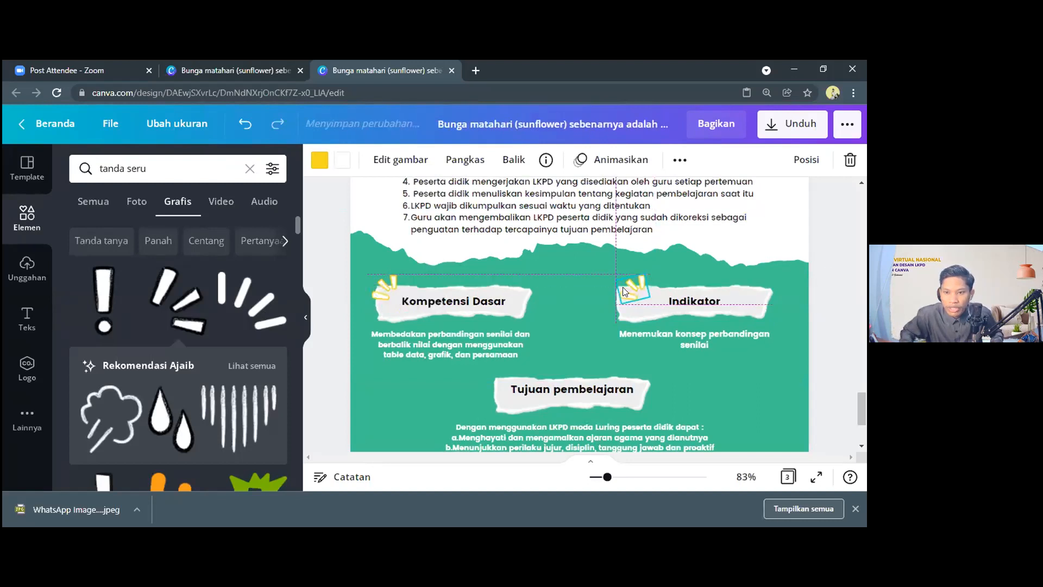
{"action": "left_click", "coordinate": [393, 296]}
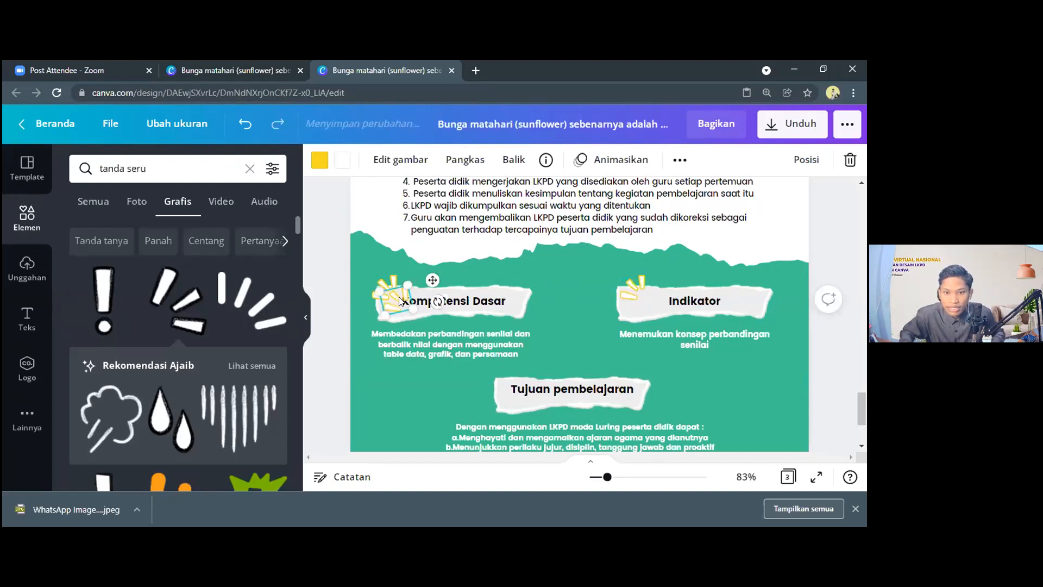
{"action": "left_click_drag", "start_coordinate": [393, 298], "coordinate": [497, 380]}
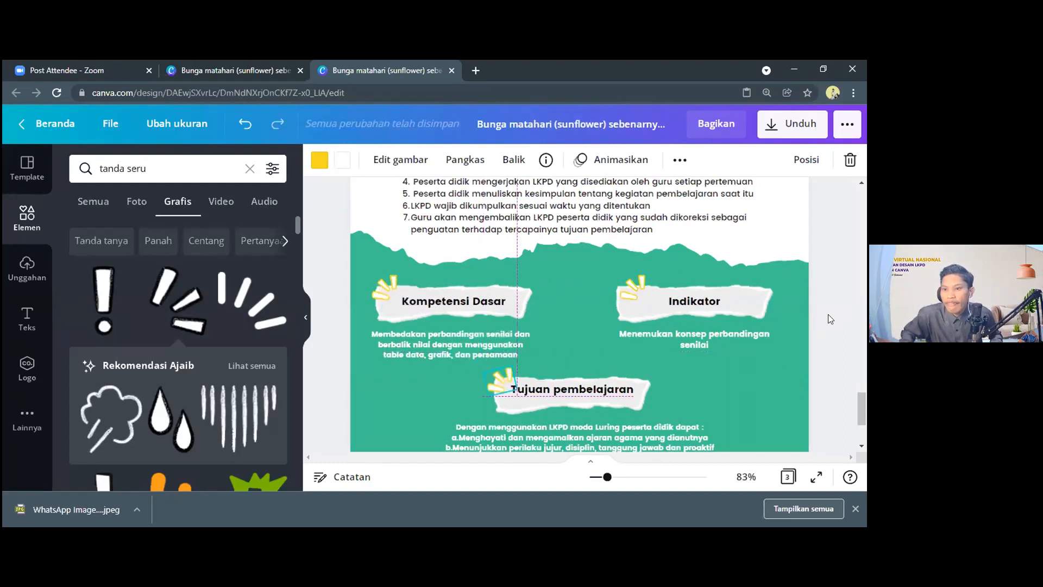
{"action": "left_click", "coordinate": [816, 308]}
Step: Look over pages 2 and 3 of the worksheet and search the graphics for "kertas"
{"action": "scroll", "coordinate": [525, 339], "scroll_direction": "down", "scroll_amount": 3}
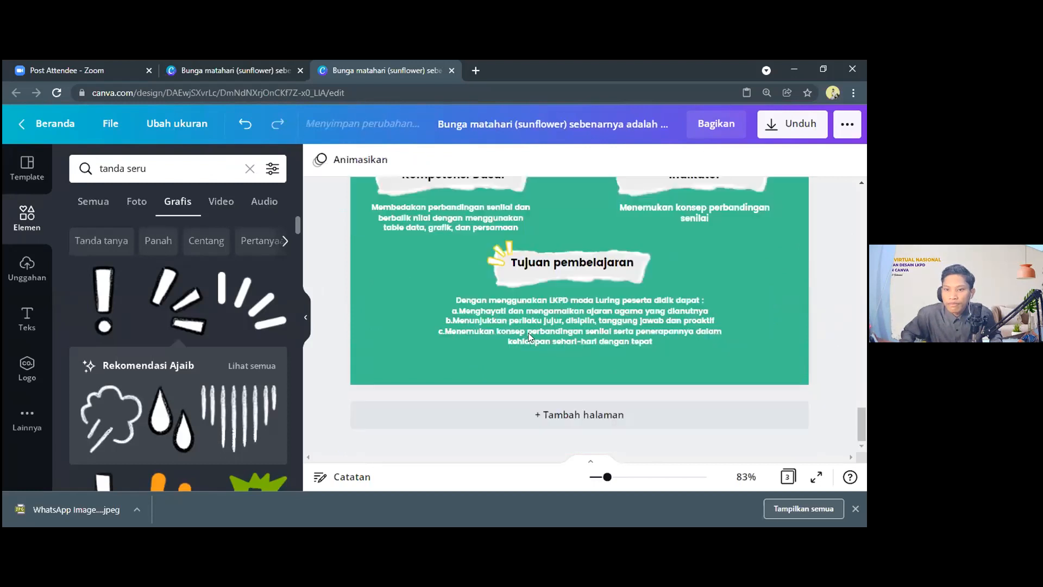
{"action": "scroll", "coordinate": [528, 332], "scroll_direction": "up", "scroll_amount": 5}
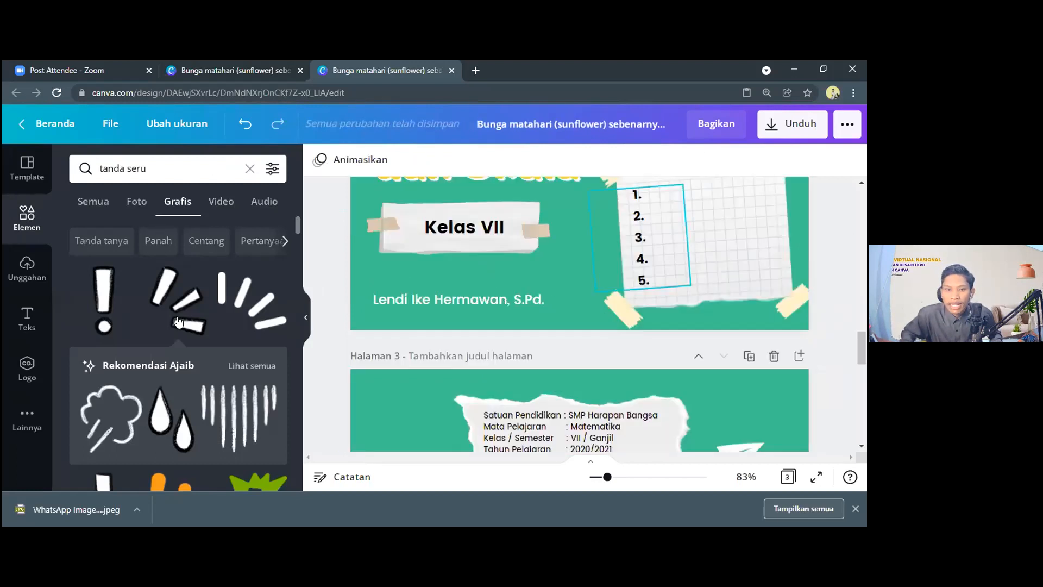
{"action": "scroll", "coordinate": [580, 314], "scroll_direction": "down", "scroll_amount": 2}
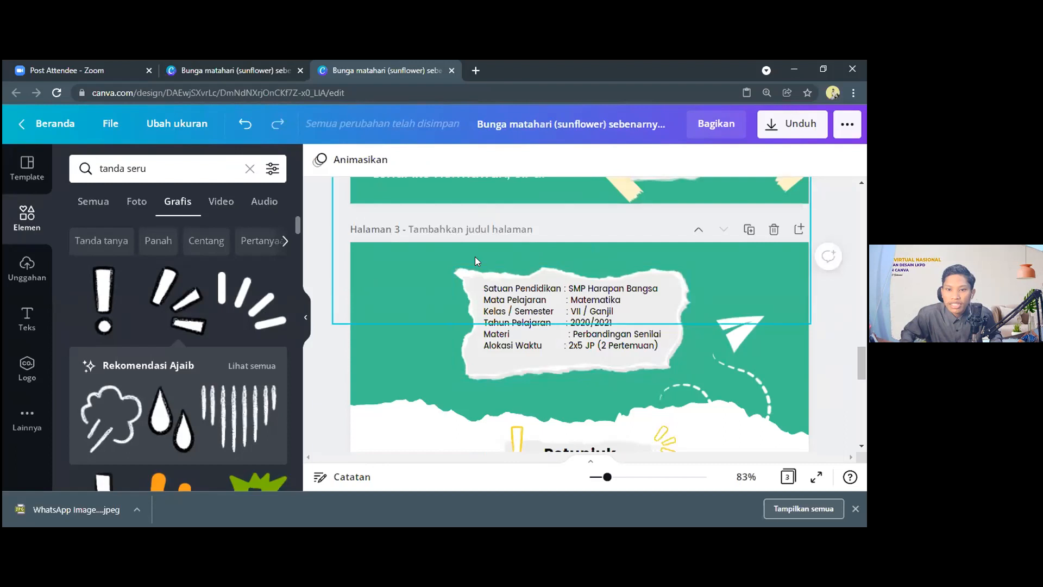
{"action": "scroll", "coordinate": [616, 316], "scroll_direction": "up", "scroll_amount": 2}
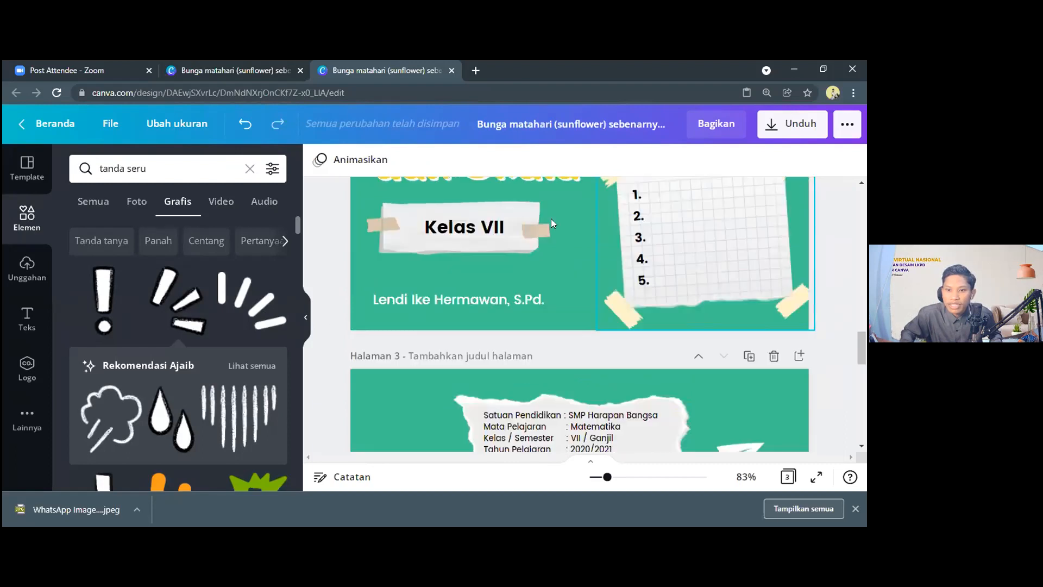
{"action": "scroll", "coordinate": [592, 227], "scroll_direction": "up", "scroll_amount": 1}
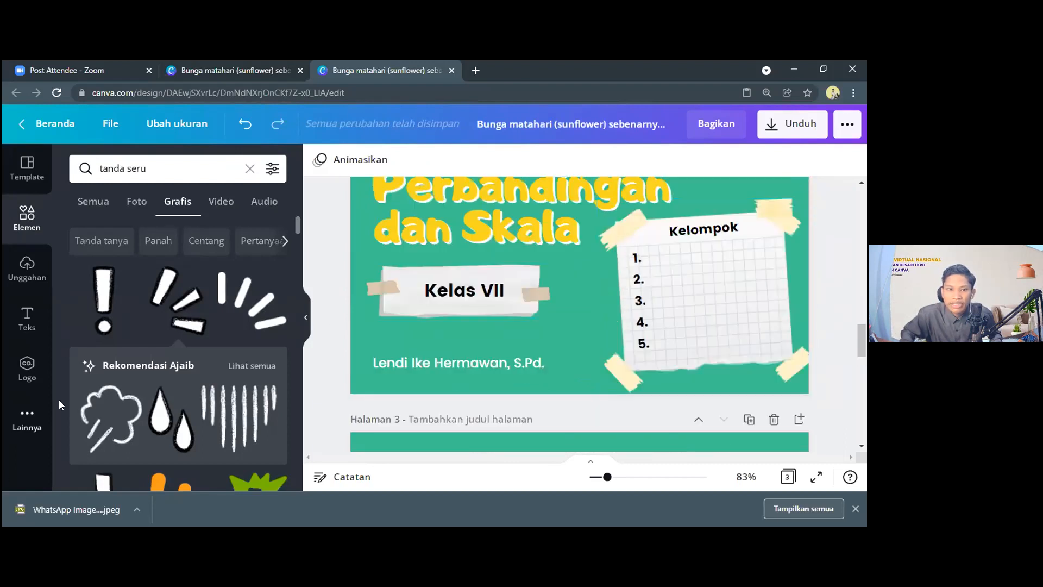
{"action": "scroll", "coordinate": [12, 188], "scroll_direction": "down", "scroll_amount": 1}
{"action": "left_click_drag", "start_coordinate": [146, 168], "coordinate": [12, 189]}
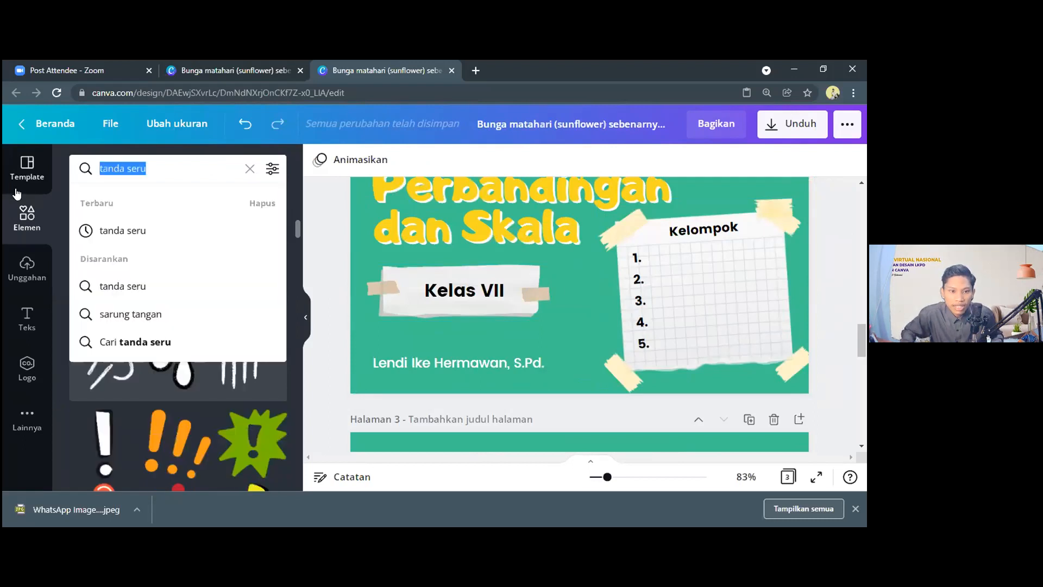
{"action": "type", "text": "kert"}
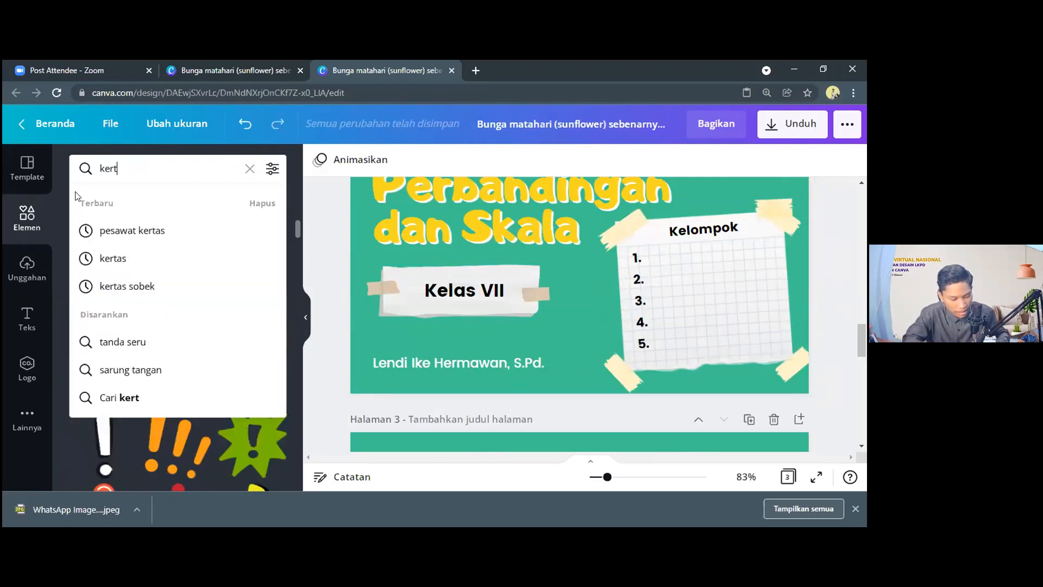
{"action": "left_click", "coordinate": [223, 262]}
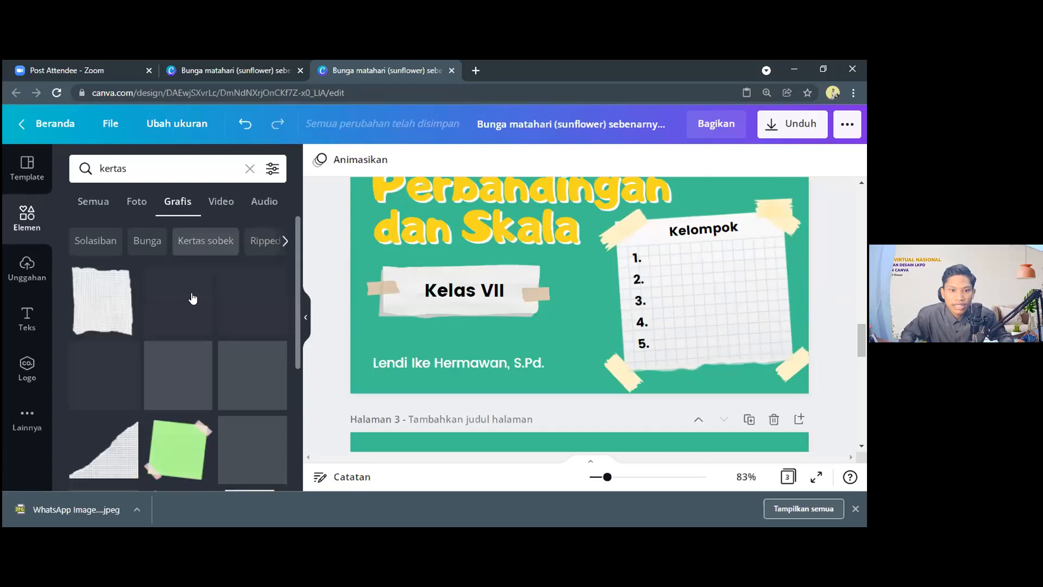
Step: Browse the "kertas" graphics for torn paper, sticky notes, clips and other paper elements suited to the worksheet design
{"action": "scroll", "coordinate": [243, 324], "scroll_direction": "down", "scroll_amount": 2}
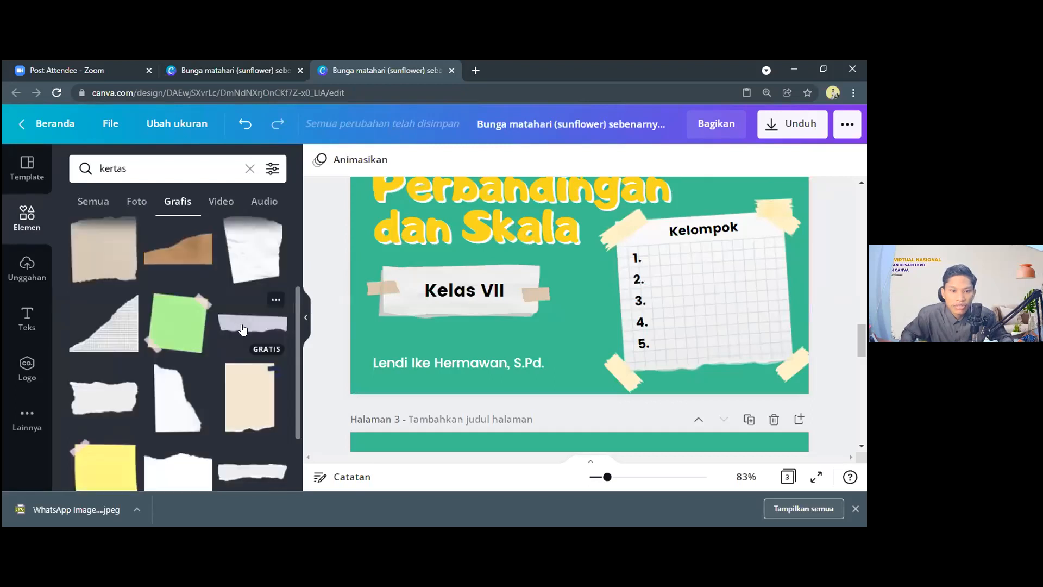
{"action": "scroll", "coordinate": [163, 332], "scroll_direction": "down", "scroll_amount": 4}
{"action": "scroll", "coordinate": [174, 341], "scroll_direction": "down", "scroll_amount": 5}
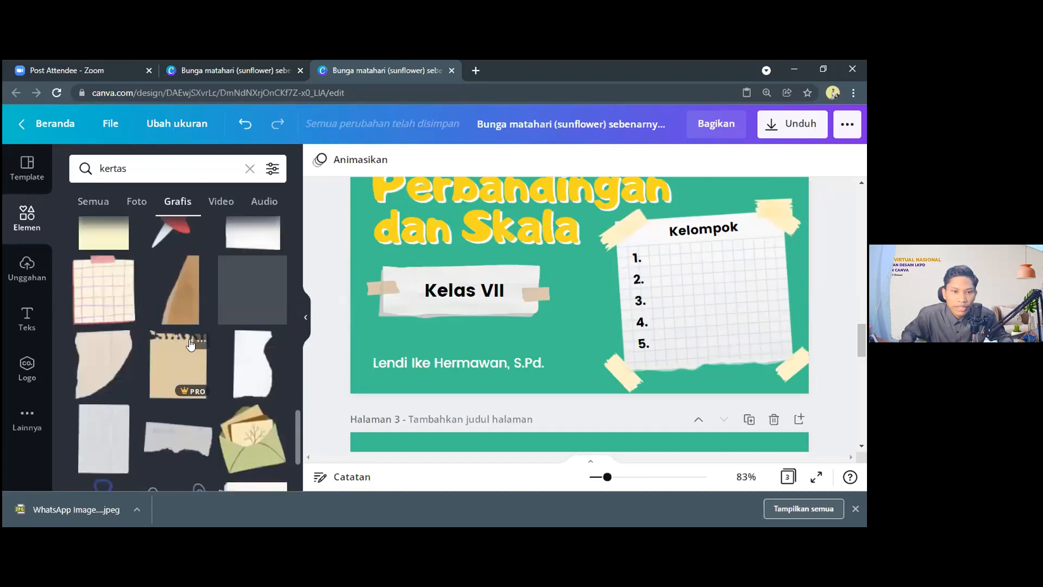
{"action": "scroll", "coordinate": [187, 343], "scroll_direction": "up", "scroll_amount": 2}
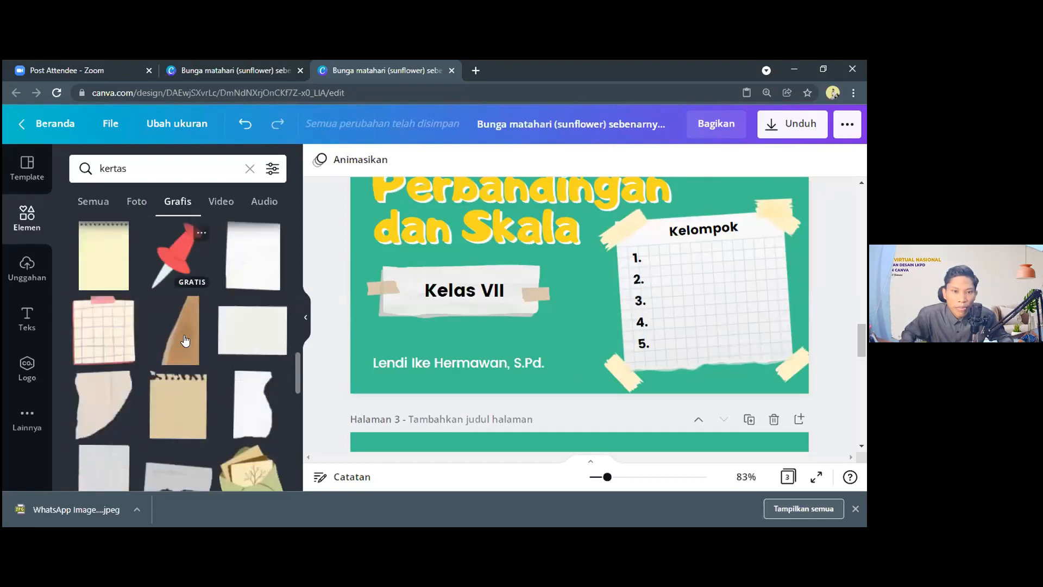
{"action": "scroll", "coordinate": [184, 340], "scroll_direction": "down", "scroll_amount": 5}
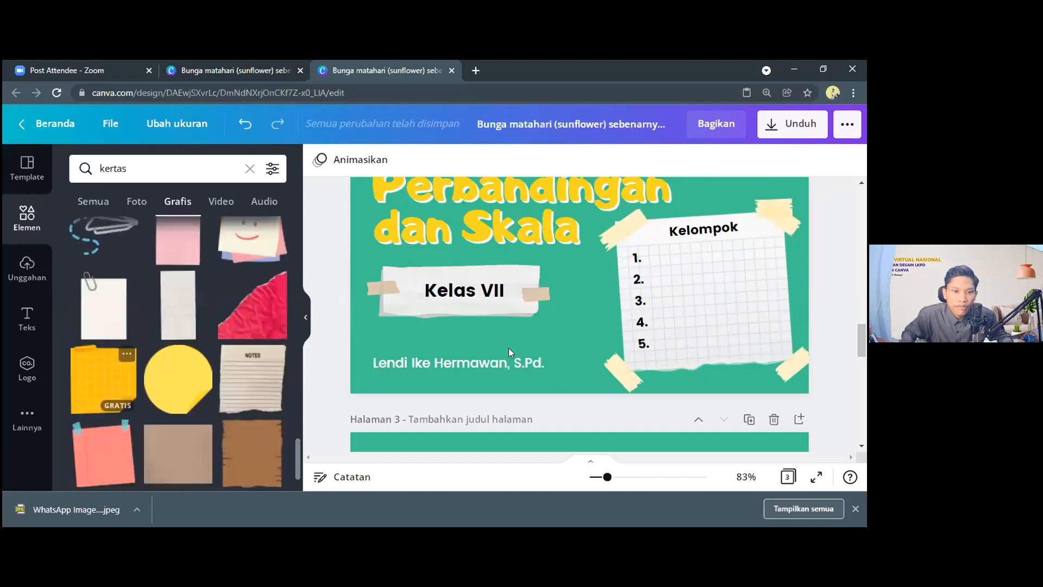
{"action": "scroll", "coordinate": [522, 345], "scroll_direction": "down", "scroll_amount": 4}
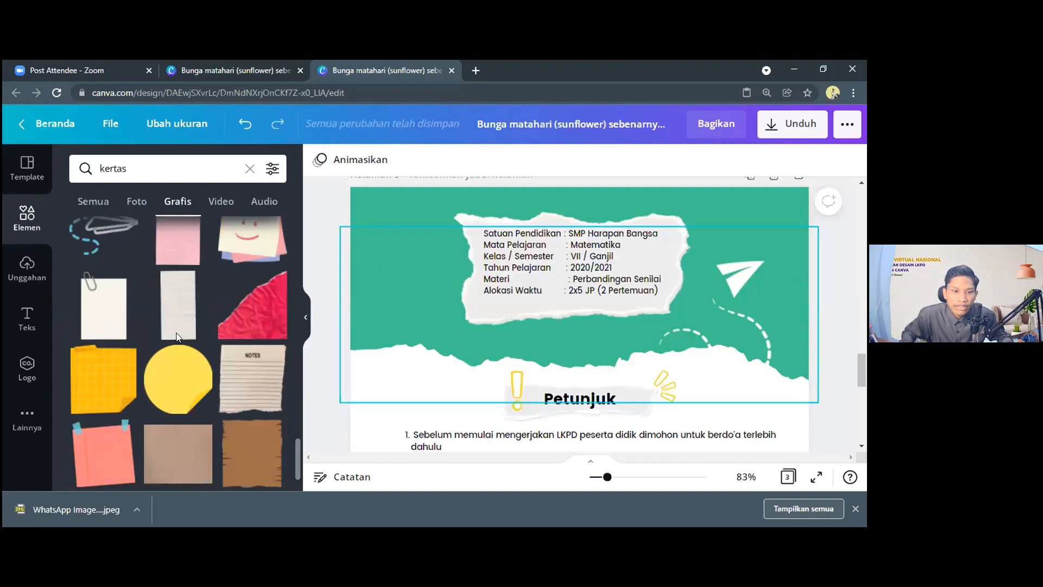
{"action": "scroll", "coordinate": [176, 334], "scroll_direction": "down", "scroll_amount": 2}
{"action": "scroll", "coordinate": [176, 333], "scroll_direction": "down", "scroll_amount": 3}
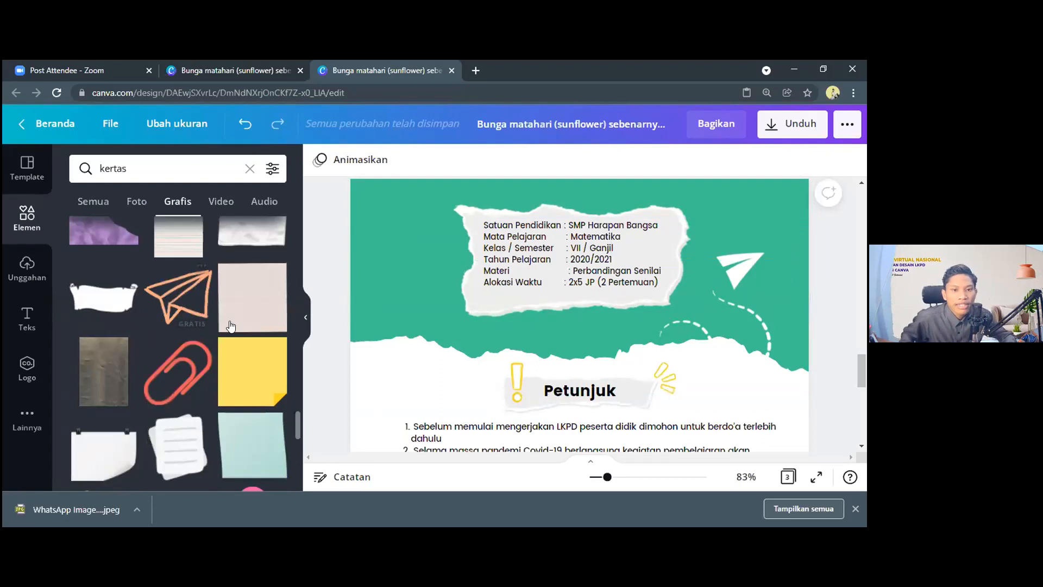
{"action": "scroll", "coordinate": [256, 317], "scroll_direction": "down", "scroll_amount": 4}
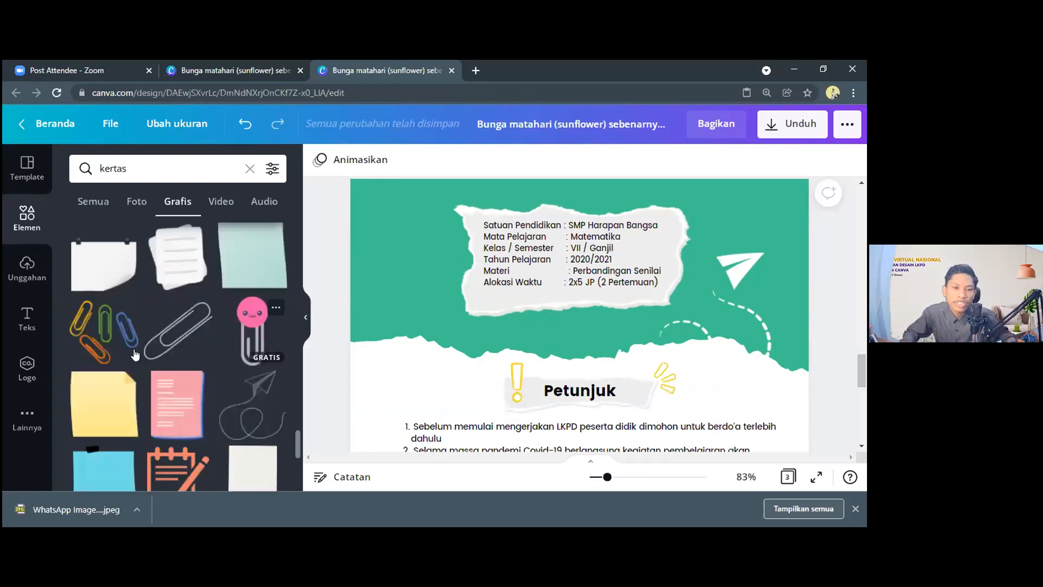
{"action": "scroll", "coordinate": [212, 359], "scroll_direction": "down", "scroll_amount": 3}
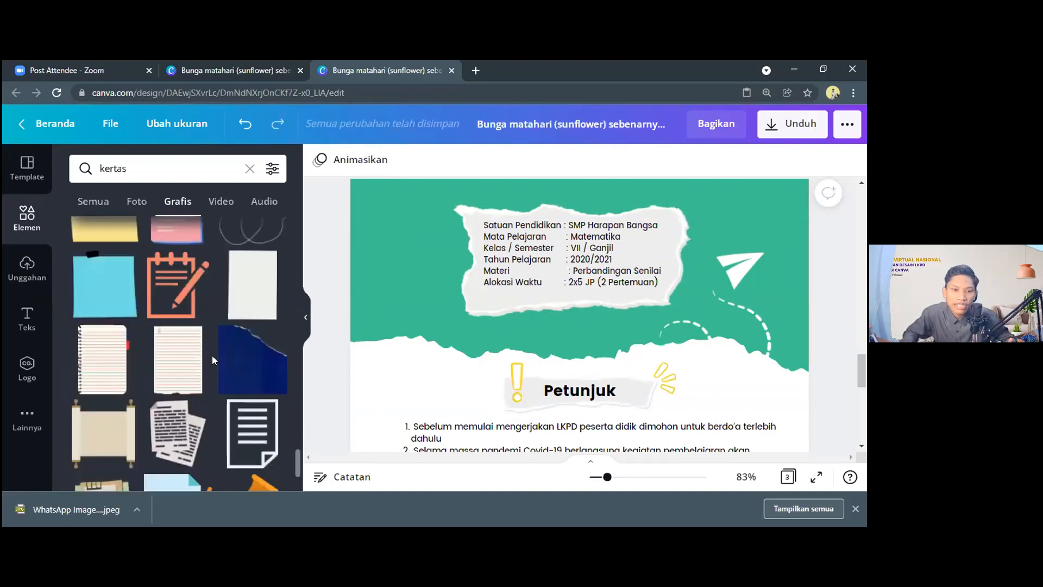
{"action": "scroll", "coordinate": [212, 355], "scroll_direction": "down", "scroll_amount": 3}
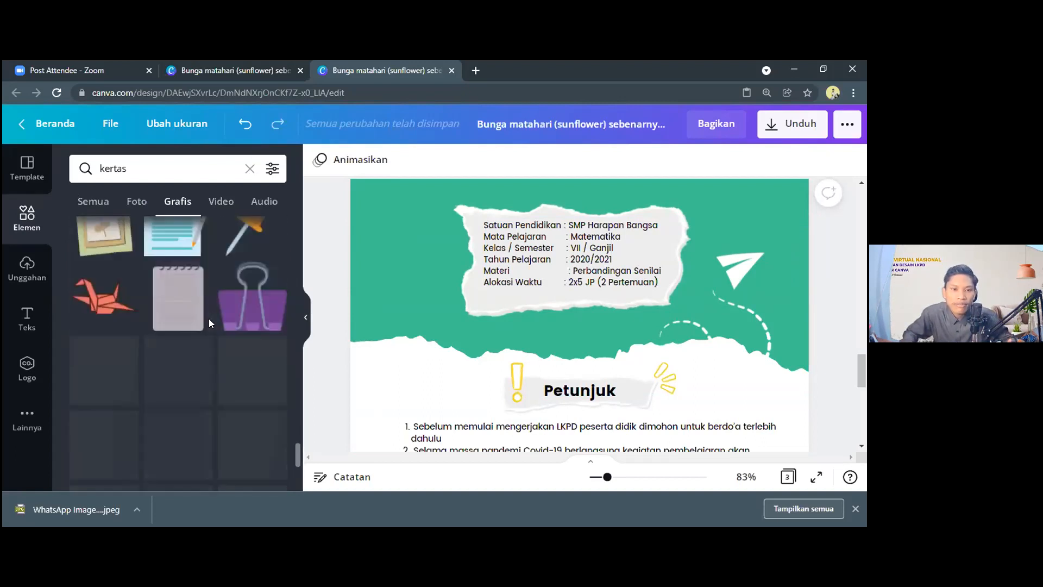
{"action": "scroll", "coordinate": [112, 391], "scroll_direction": "up", "scroll_amount": 3}
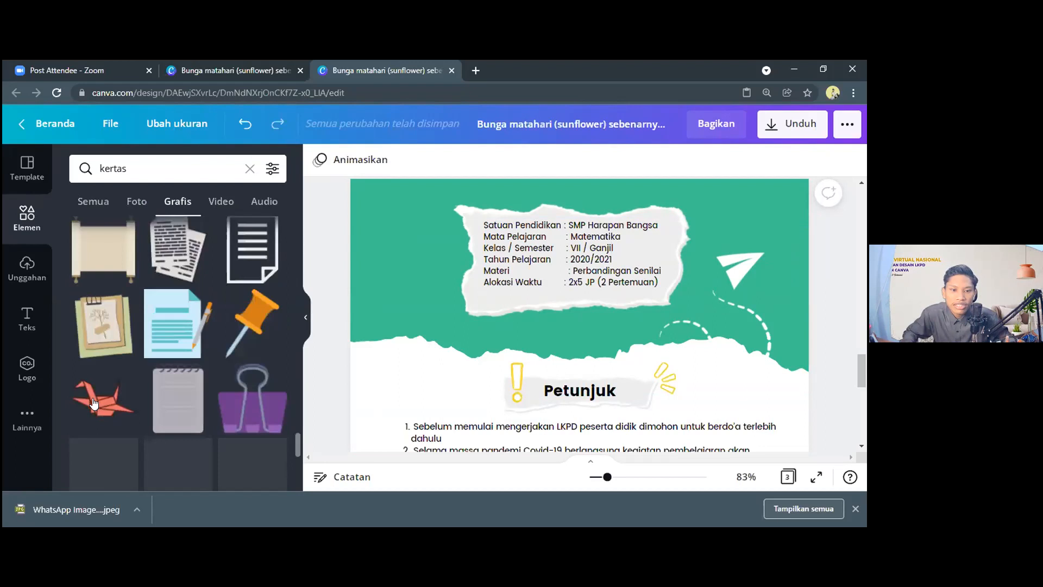
{"action": "scroll", "coordinate": [210, 361], "scroll_direction": "down", "scroll_amount": 3}
{"action": "scroll", "coordinate": [211, 364], "scroll_direction": "down", "scroll_amount": 1}
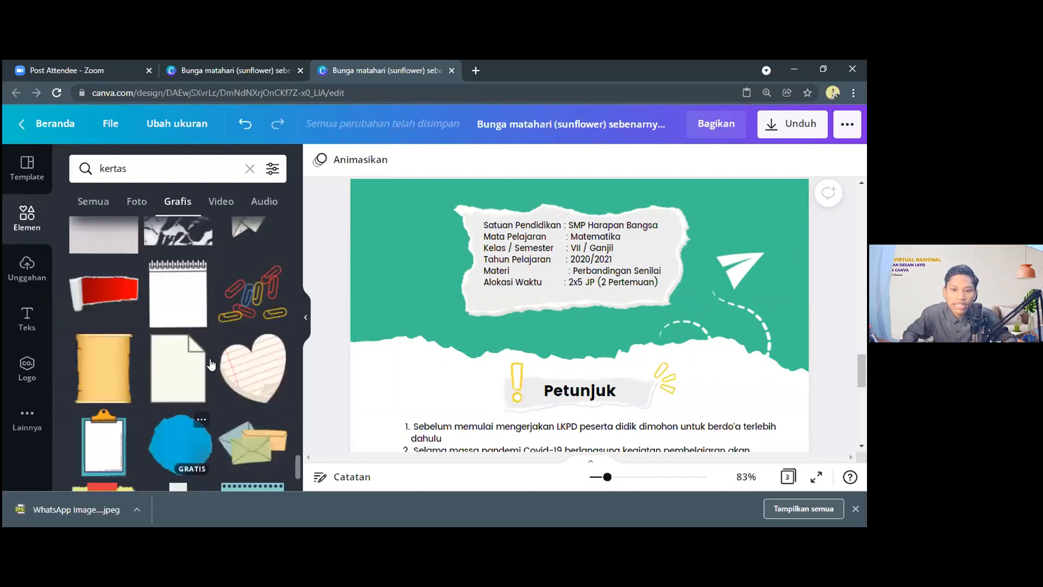
{"action": "scroll", "coordinate": [211, 364], "scroll_direction": "down", "scroll_amount": 2}
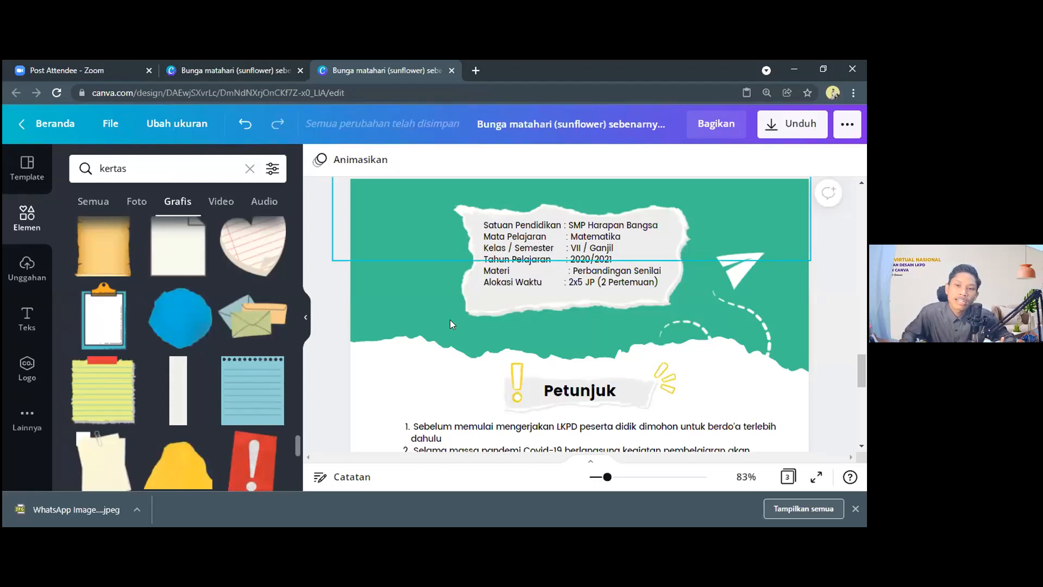
Step: Review page 3 from the subject information box through Petunjuk to the Tujuan pembelajaran section
{"action": "scroll", "coordinate": [779, 340], "scroll_direction": "up", "scroll_amount": 3}
{"action": "scroll", "coordinate": [733, 326], "scroll_direction": "down", "scroll_amount": 1}
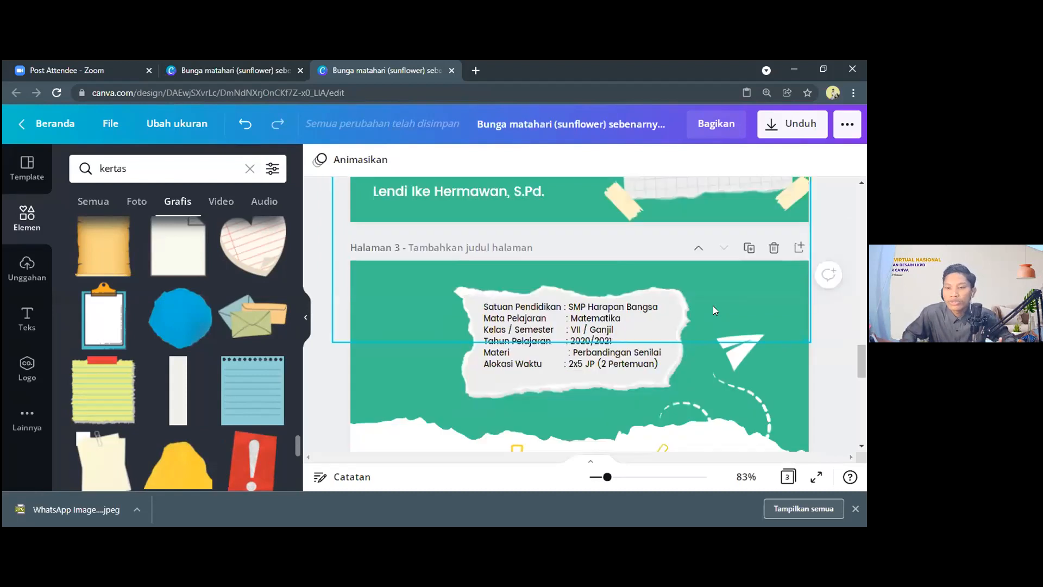
{"action": "scroll", "coordinate": [652, 310], "scroll_direction": "down", "scroll_amount": 2}
{"action": "scroll", "coordinate": [593, 314], "scroll_direction": "down", "scroll_amount": 1}
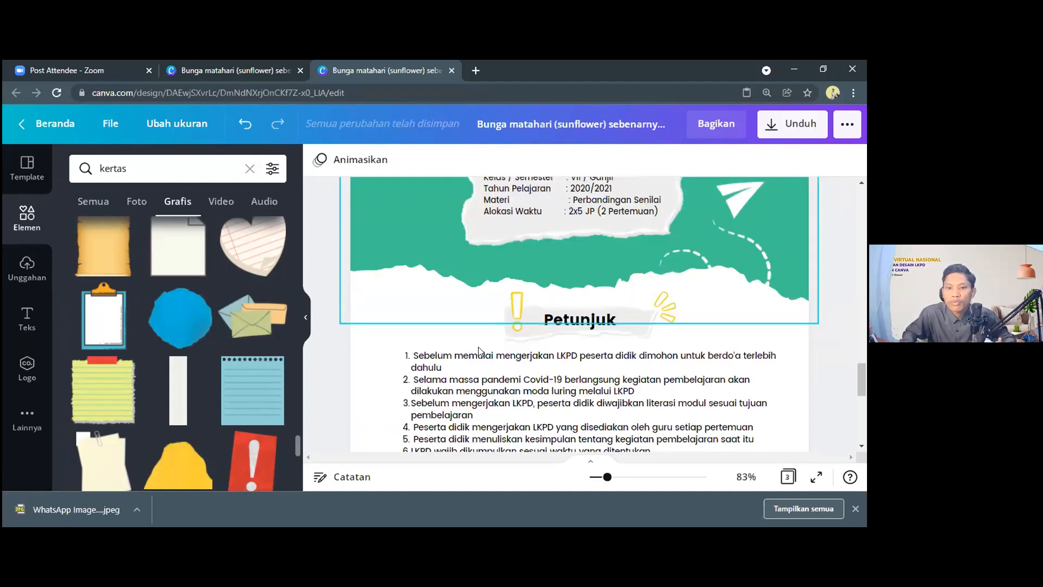
{"action": "scroll", "coordinate": [533, 325], "scroll_direction": "down", "scroll_amount": 1}
{"action": "scroll", "coordinate": [532, 325], "scroll_direction": "down", "scroll_amount": 1}
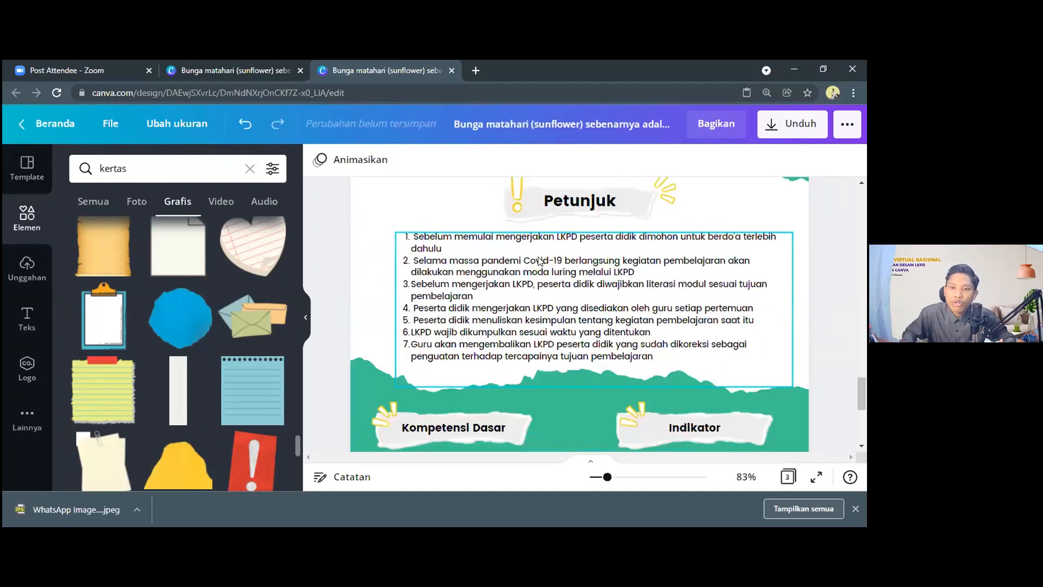
{"action": "scroll", "coordinate": [541, 263], "scroll_direction": "down", "scroll_amount": 1}
{"action": "scroll", "coordinate": [541, 264], "scroll_direction": "down", "scroll_amount": 3}
{"action": "scroll", "coordinate": [539, 266], "scroll_direction": "up", "scroll_amount": 3}
{"action": "scroll", "coordinate": [538, 276], "scroll_direction": "down", "scroll_amount": 3}
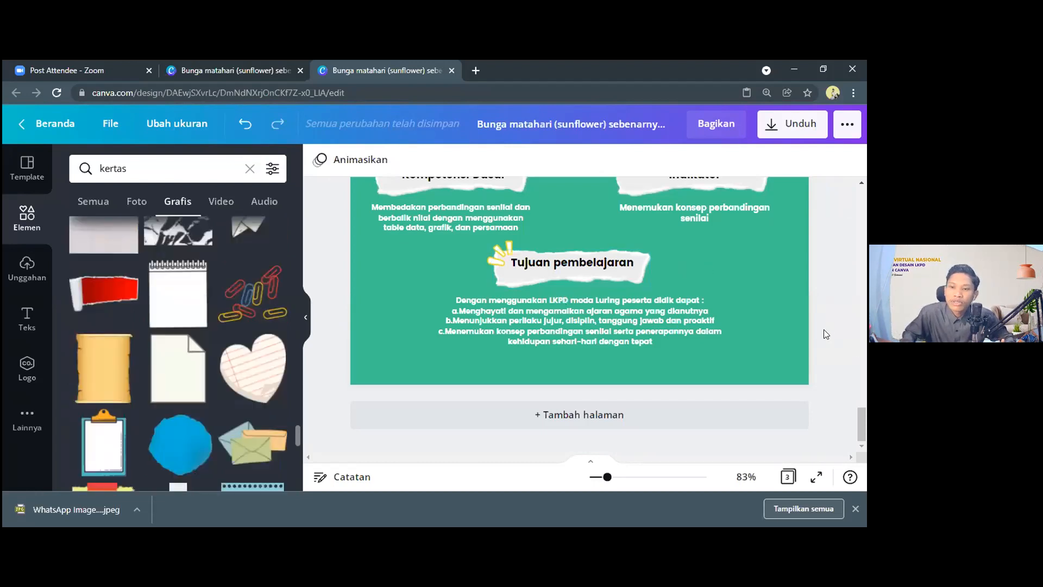
Step: Add a blank page 4 and paste a copy of page 3's lower green torn-paper shape onto it
{"action": "scroll", "coordinate": [803, 373], "scroll_direction": "up", "scroll_amount": 1}
{"action": "scroll", "coordinate": [794, 380], "scroll_direction": "down", "scroll_amount": 1}
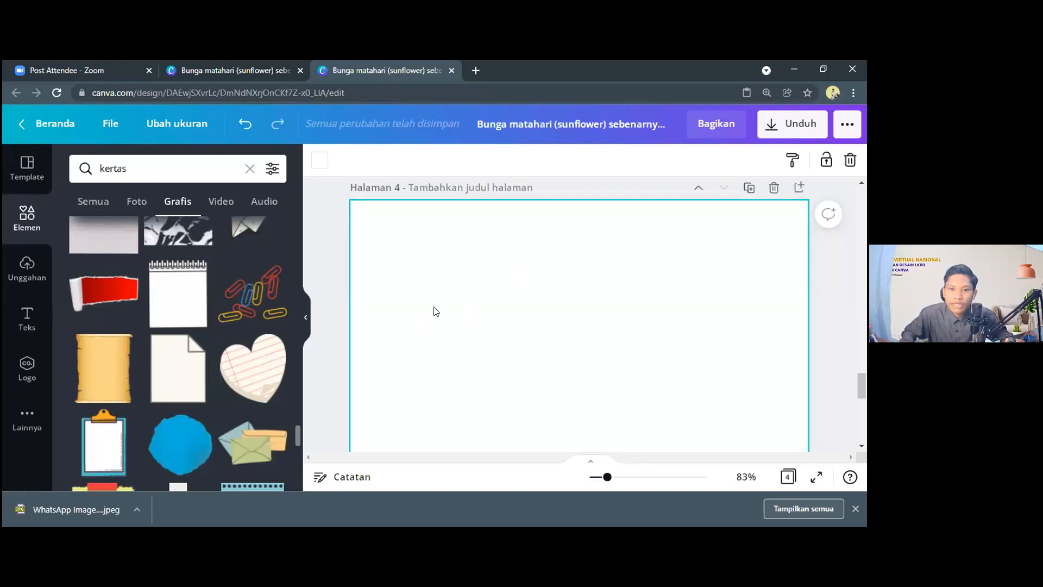
{"action": "scroll", "coordinate": [497, 310], "scroll_direction": "up", "scroll_amount": 10}
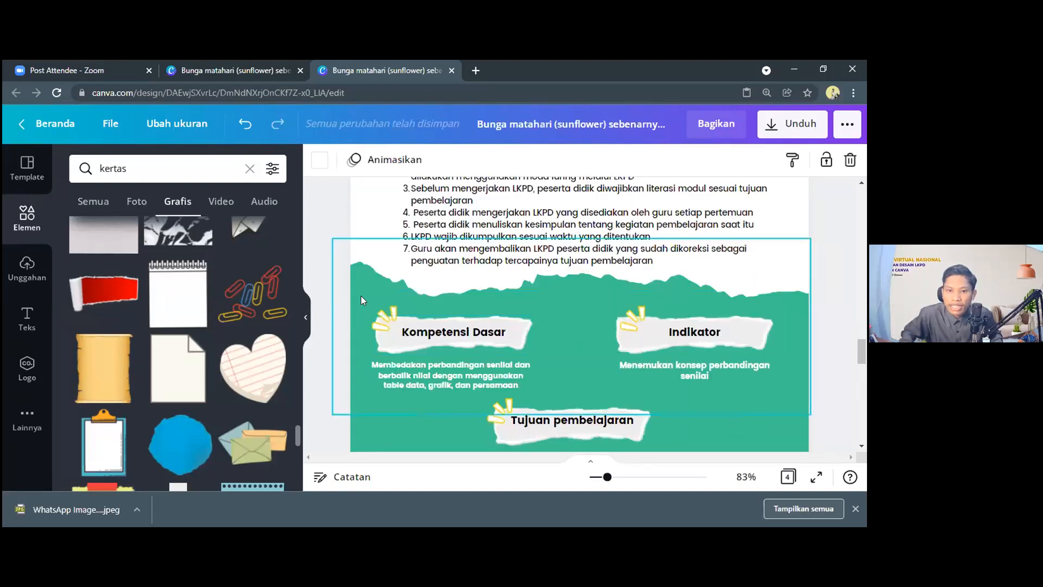
{"action": "left_click", "coordinate": [361, 296]}
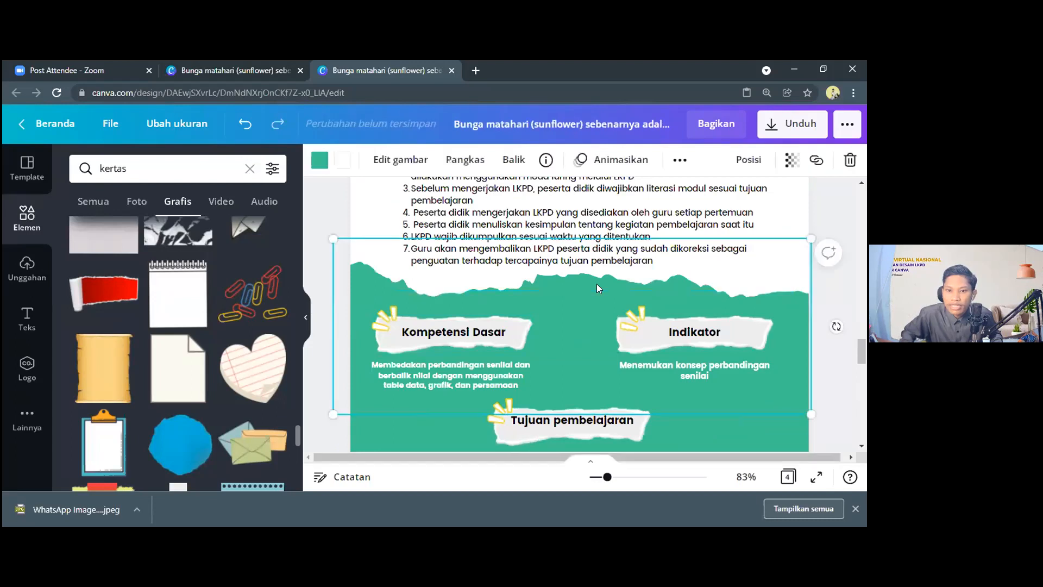
{"action": "scroll", "coordinate": [539, 300], "scroll_direction": "down", "scroll_amount": 8}
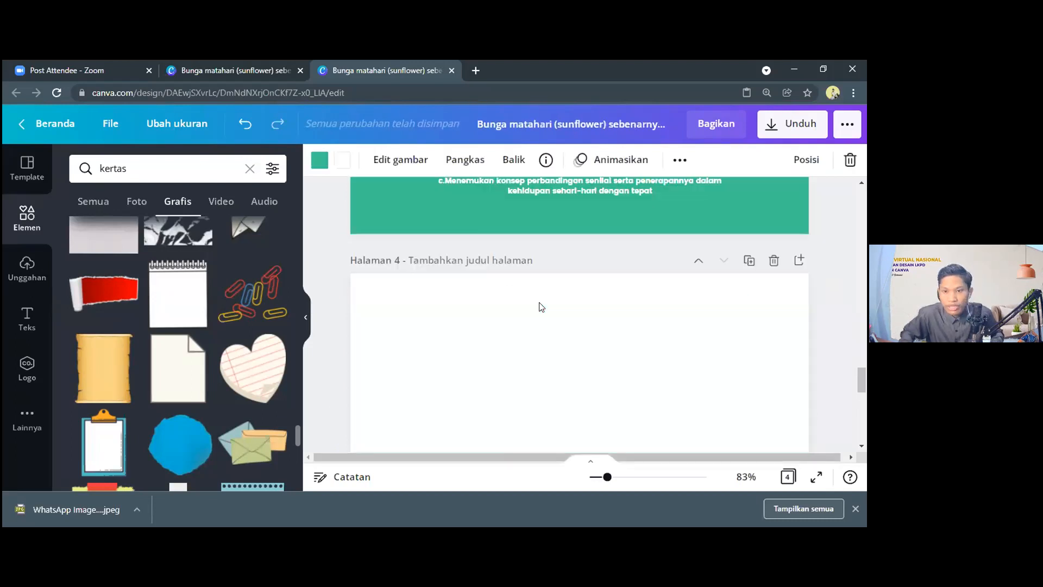
{"action": "scroll", "coordinate": [542, 307], "scroll_direction": "down", "scroll_amount": 3}
{"action": "key", "text": "ctrl+v"}
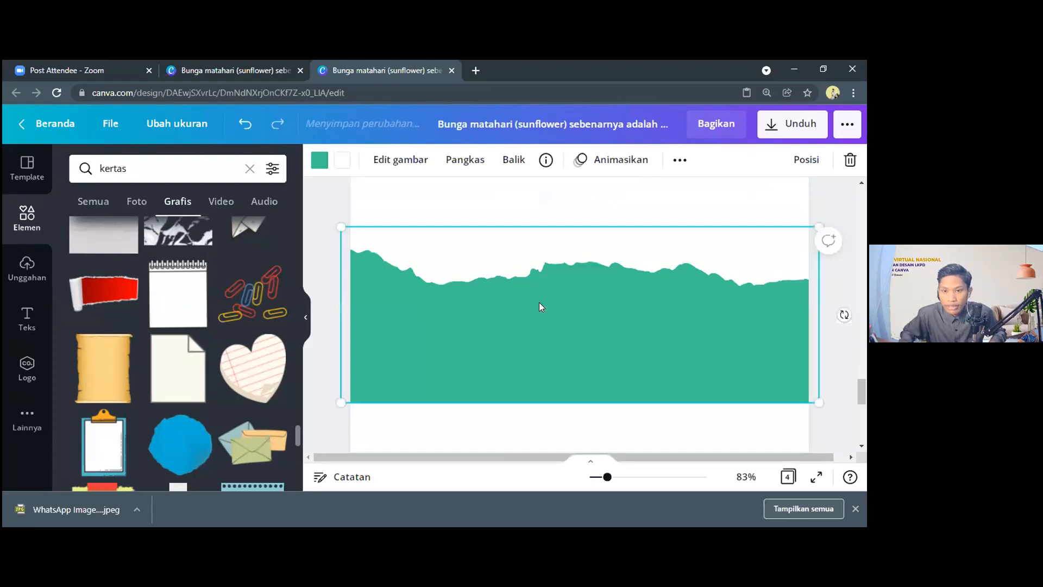
Step: Move the copied green torn-paper shape further down page 4, leaving the white area above it free, and deselect it
{"action": "scroll", "coordinate": [543, 305], "scroll_direction": "up", "scroll_amount": 3}
{"action": "scroll", "coordinate": [584, 346], "scroll_direction": "down", "scroll_amount": 2}
{"action": "left_click_drag", "start_coordinate": [584, 346], "coordinate": [579, 403]}
{"action": "scroll", "coordinate": [576, 244], "scroll_direction": "down", "scroll_amount": 1}
{"action": "scroll", "coordinate": [618, 326], "scroll_direction": "up", "scroll_amount": 1}
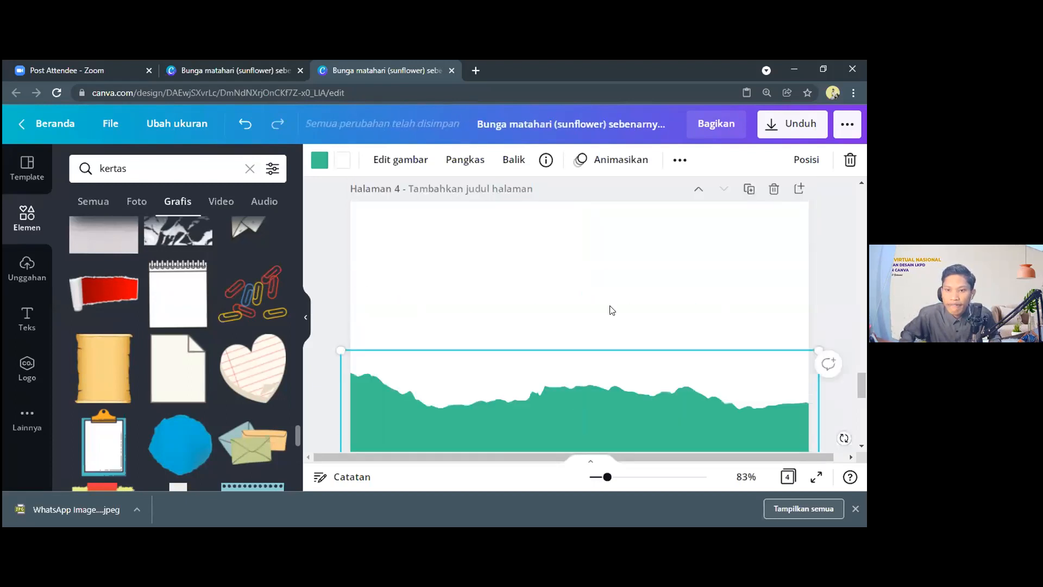
{"action": "left_click", "coordinate": [397, 245]}
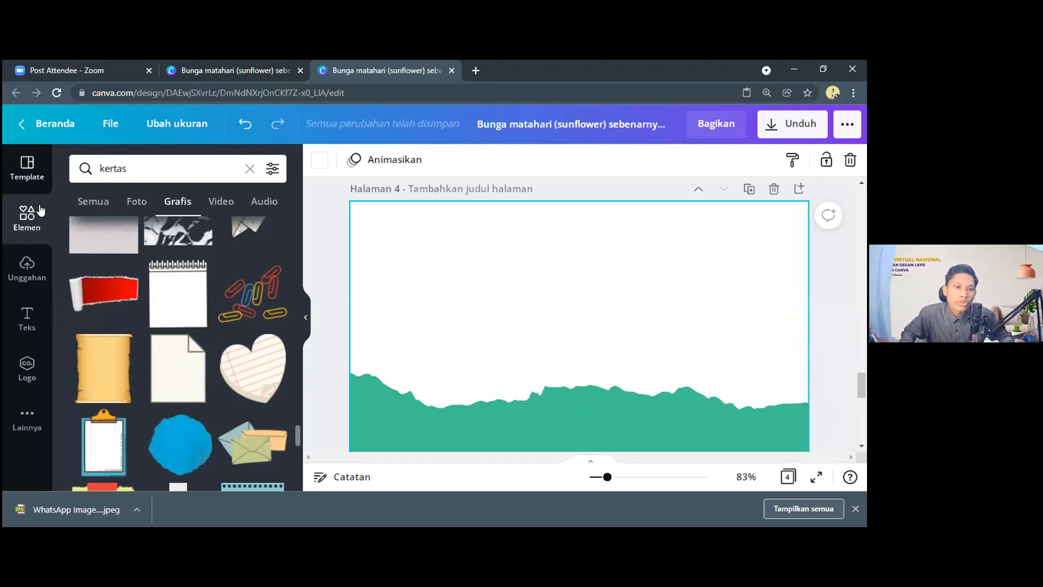
Step: Insert the uploaded photo of cars on a highway onto page 4
{"action": "left_click", "coordinate": [24, 271]}
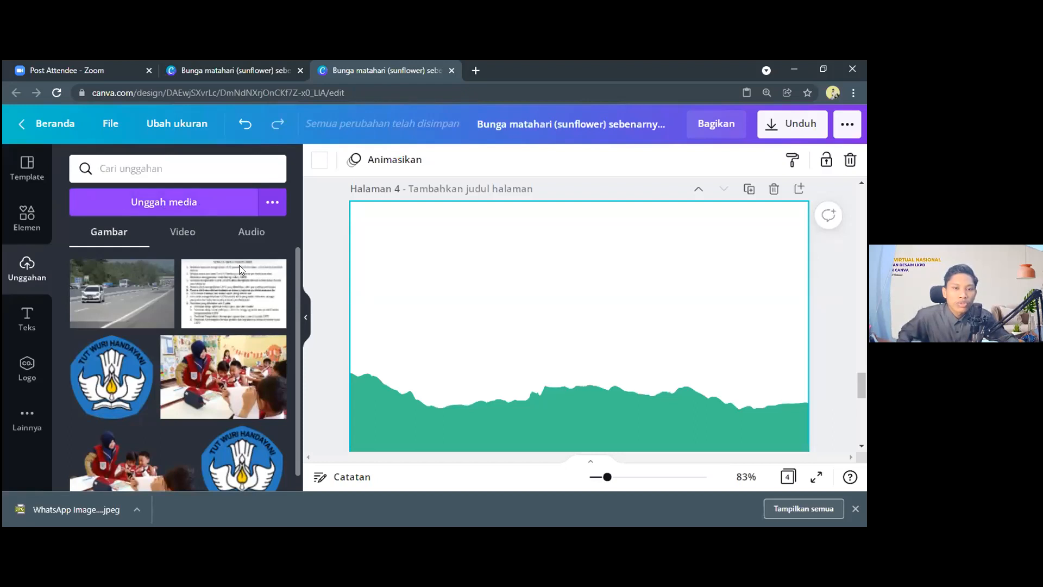
{"action": "left_click", "coordinate": [271, 204]}
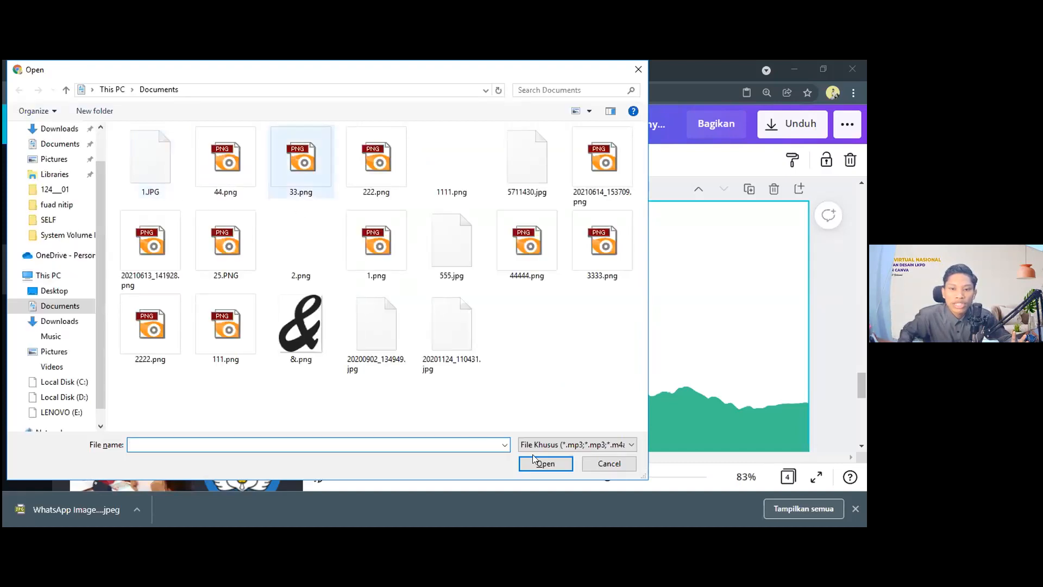
{"action": "left_click", "coordinate": [600, 469]}
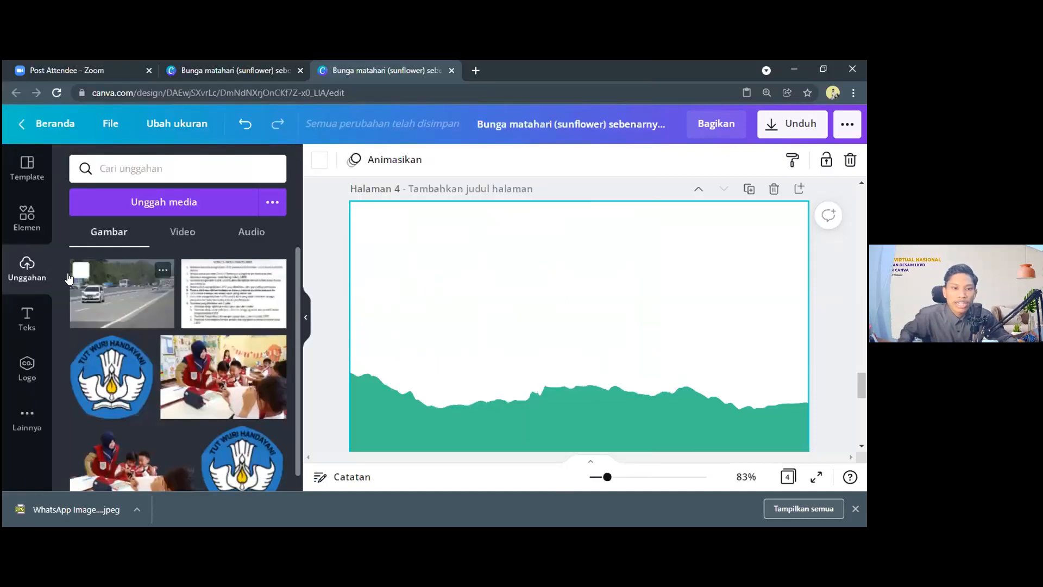
{"action": "left_click", "coordinate": [109, 294]}
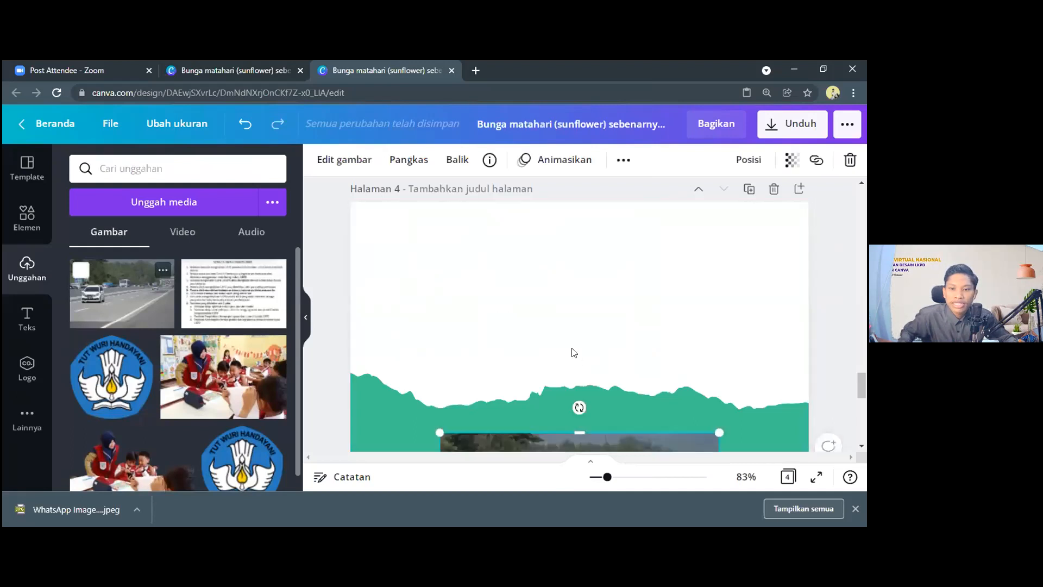
Step: Place the highway photo at page 4's upper left corner and enlarge it to the full page width
{"action": "scroll", "coordinate": [570, 354], "scroll_direction": "down", "scroll_amount": 2}
{"action": "left_click_drag", "start_coordinate": [501, 320], "coordinate": [564, 337]}
{"action": "left_click_drag", "start_coordinate": [631, 387], "coordinate": [697, 411]}
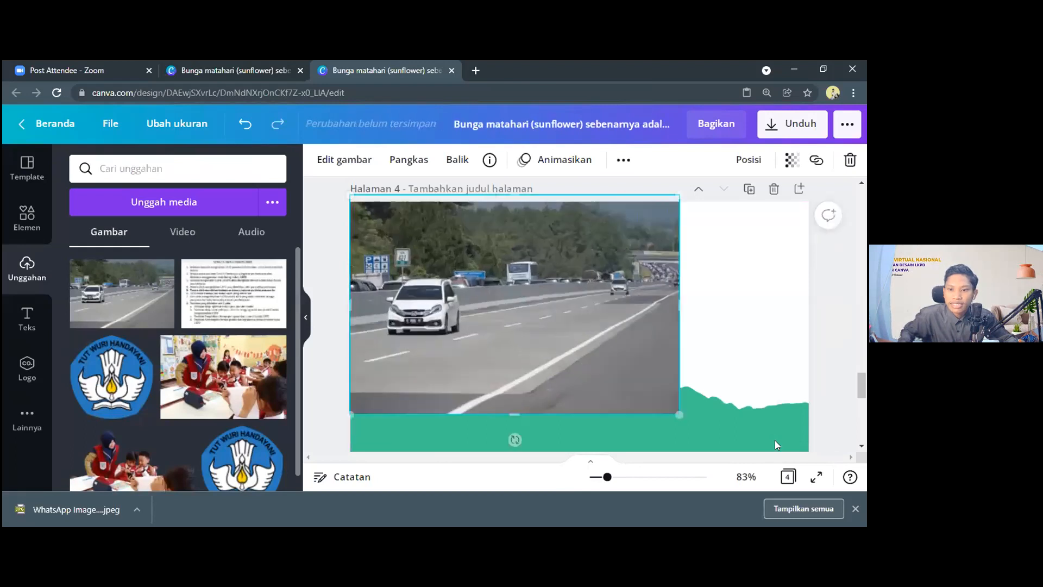
{"action": "left_click_drag", "start_coordinate": [826, 466], "coordinate": [826, 466]}
{"action": "scroll", "coordinate": [559, 377], "scroll_direction": "down", "scroll_amount": 1}
{"action": "scroll", "coordinate": [594, 267], "scroll_direction": "down", "scroll_amount": 1}
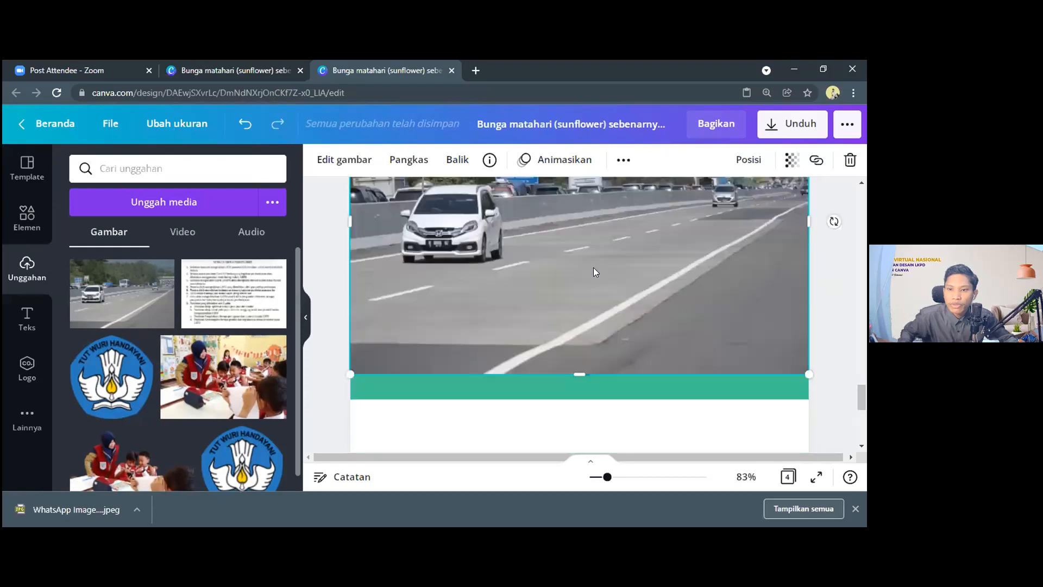
Step: Send the highway photo backward so it sits behind the green torn-paper shape on page 4
{"action": "left_click", "coordinate": [749, 163]}
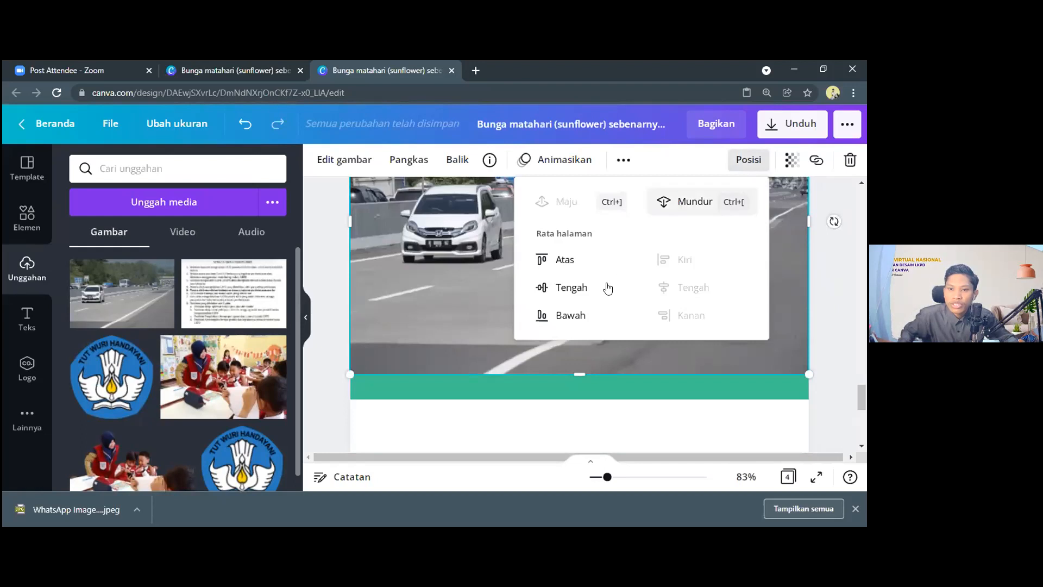
{"action": "left_click", "coordinate": [685, 201]}
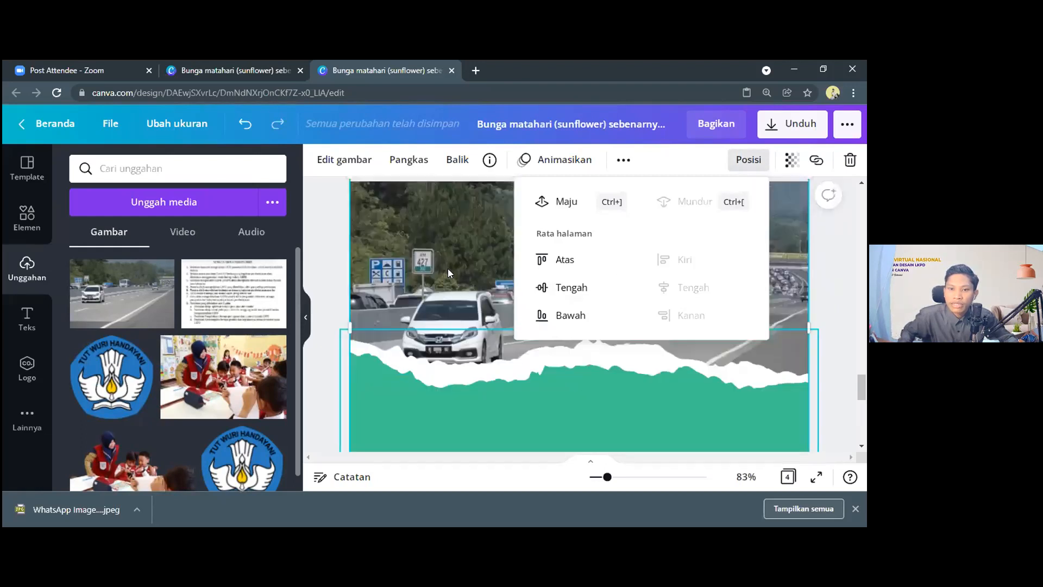
{"action": "scroll", "coordinate": [448, 269], "scroll_direction": "up", "scroll_amount": 1}
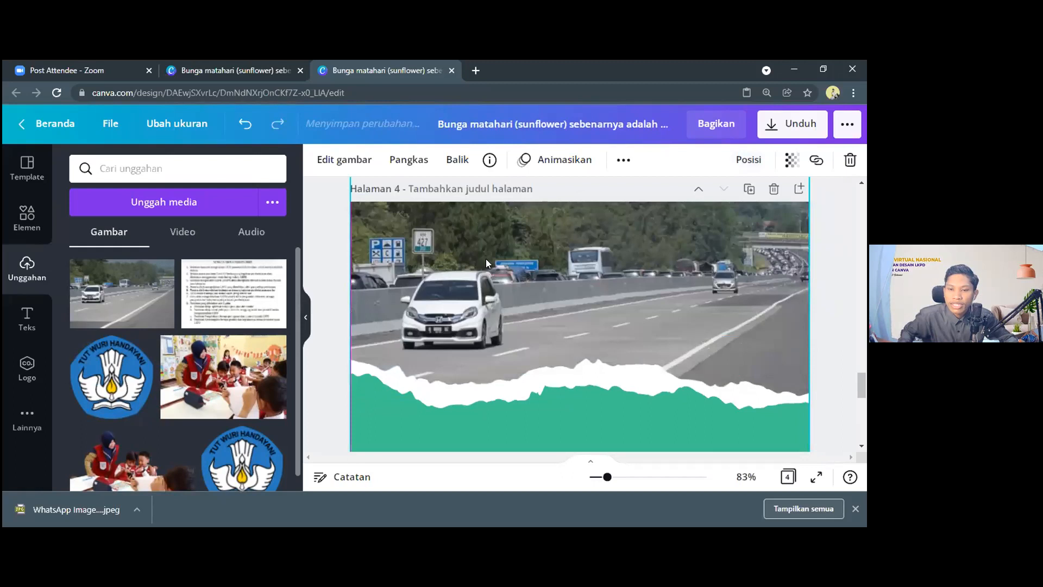
Step: Lower the green torn-paper shape to show more of the highway photo, then adjust the photo to span the page width and deselect it
{"action": "left_click_drag", "start_coordinate": [599, 359], "coordinate": [599, 420]}
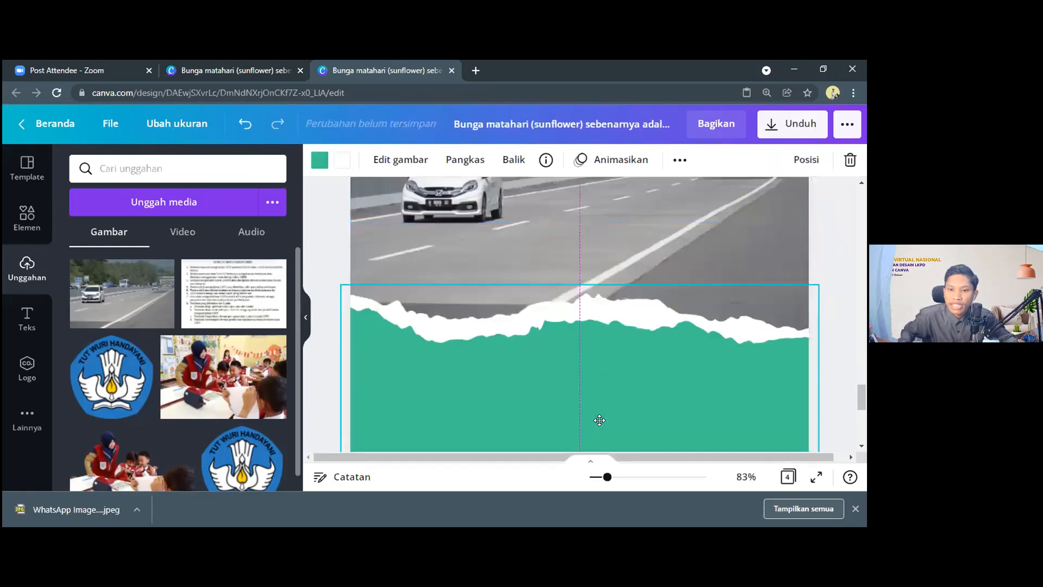
{"action": "scroll", "coordinate": [601, 421], "scroll_direction": "down", "scroll_amount": 2}
{"action": "scroll", "coordinate": [596, 357], "scroll_direction": "down", "scroll_amount": 3}
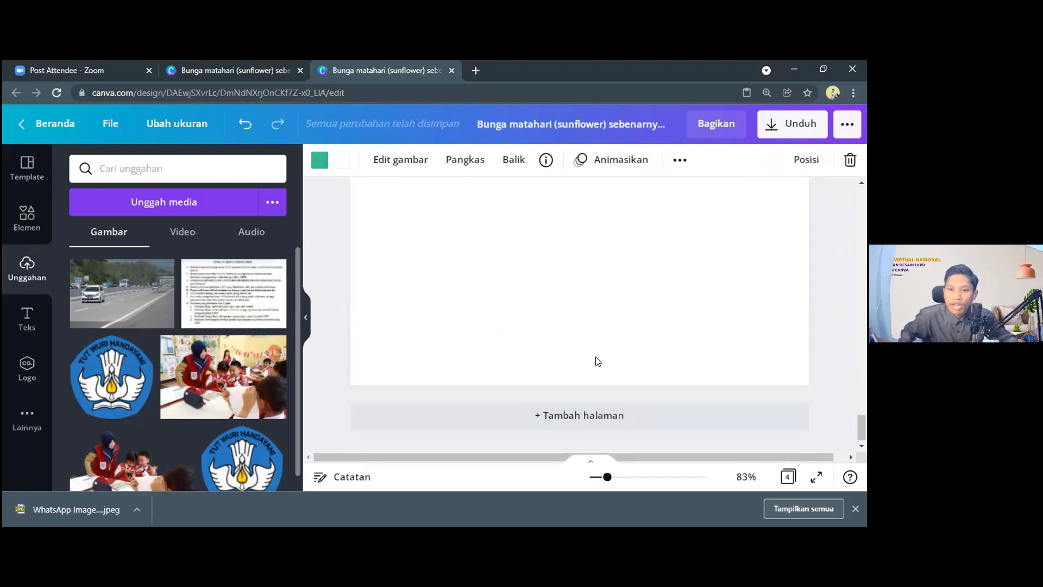
{"action": "scroll", "coordinate": [598, 361], "scroll_direction": "up", "scroll_amount": 5}
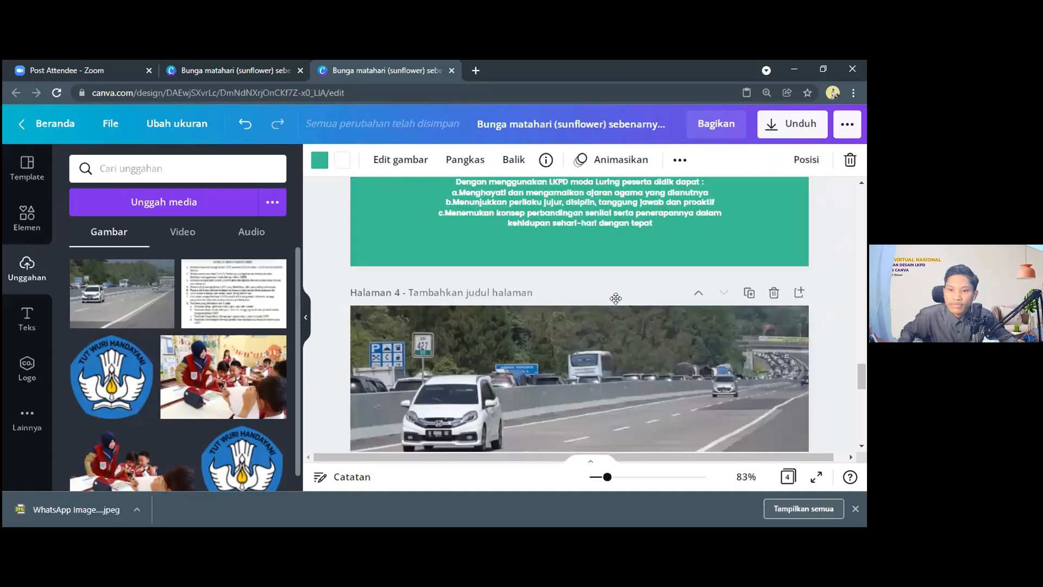
{"action": "scroll", "coordinate": [616, 299], "scroll_direction": "down", "scroll_amount": 1}
{"action": "left_click_drag", "start_coordinate": [616, 301], "coordinate": [767, 310]}
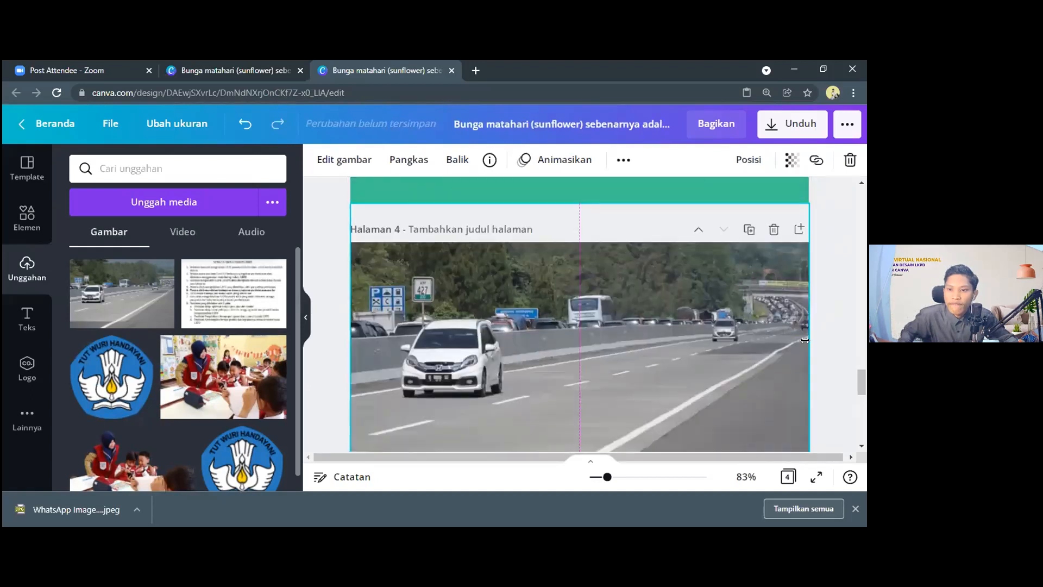
{"action": "scroll", "coordinate": [815, 343], "scroll_direction": "down", "scroll_amount": 1}
{"action": "left_click", "coordinate": [824, 343]}
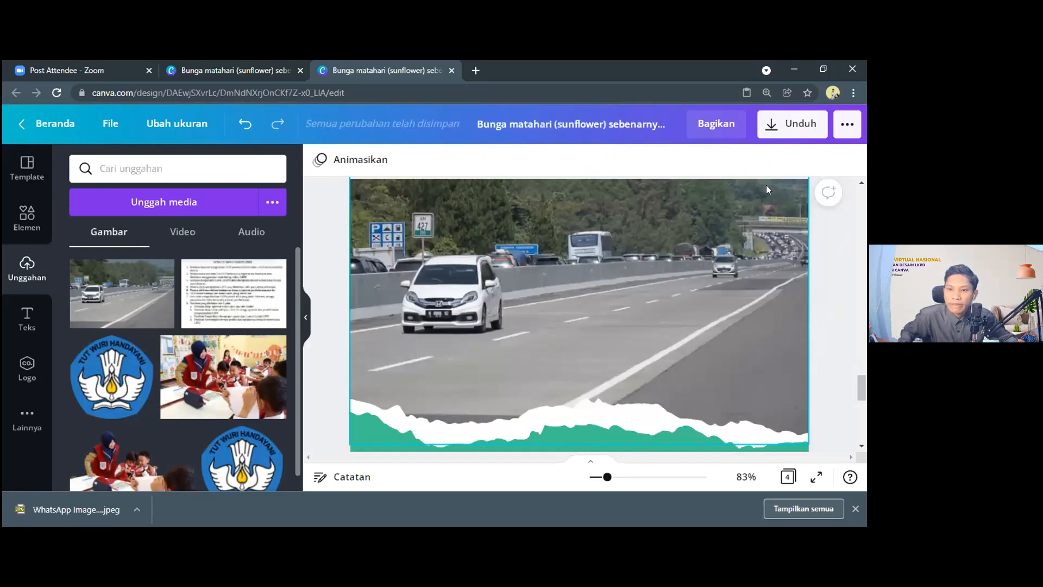
Step: Copy page 3's Kompetensi Dasar heading with its paper label and yellow accent, and place it over the photo's upper right on page 4
{"action": "scroll", "coordinate": [625, 257], "scroll_direction": "down", "scroll_amount": 6}
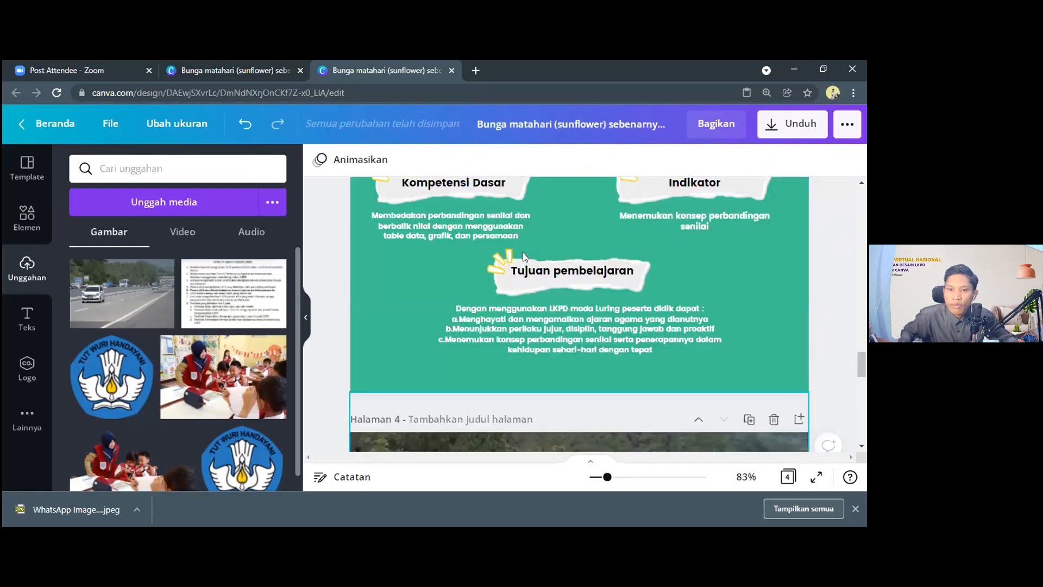
{"action": "scroll", "coordinate": [522, 252], "scroll_direction": "up", "scroll_amount": 1}
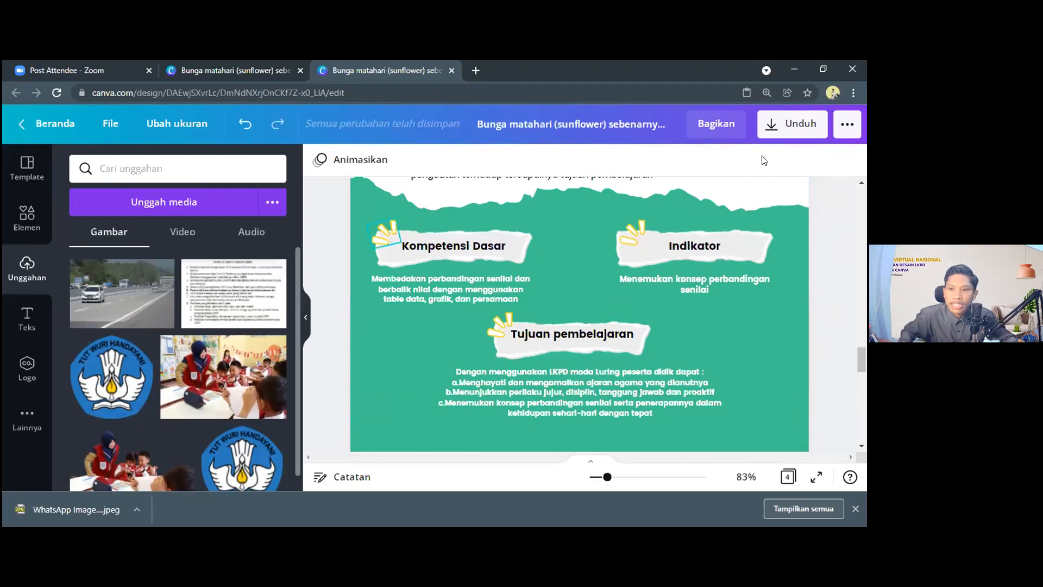
{"action": "left_click", "coordinate": [362, 215]}
{"action": "left_click", "coordinate": [654, 194]}
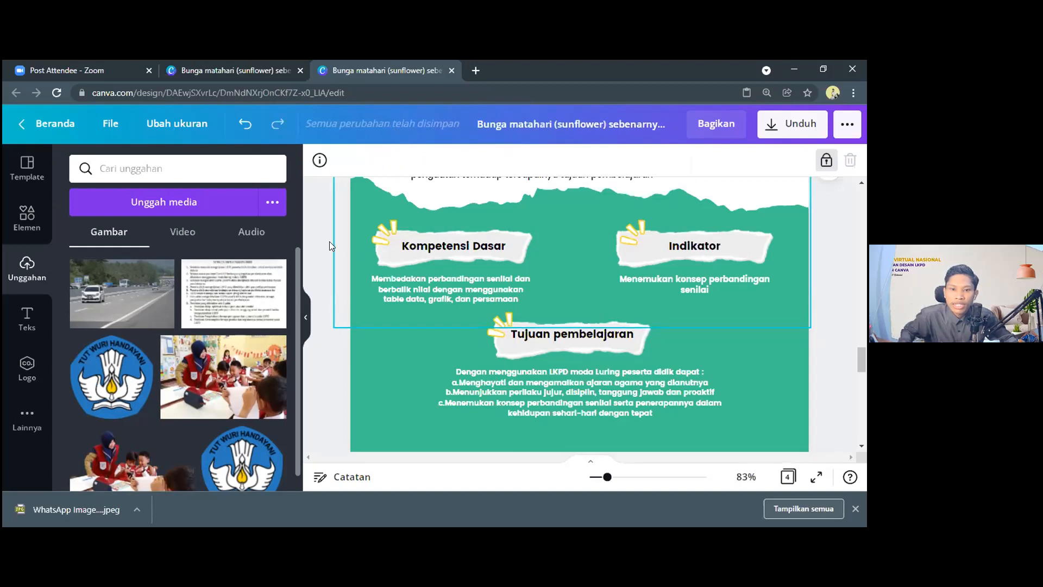
{"action": "left_click_drag", "start_coordinate": [335, 218], "coordinate": [545, 269]}
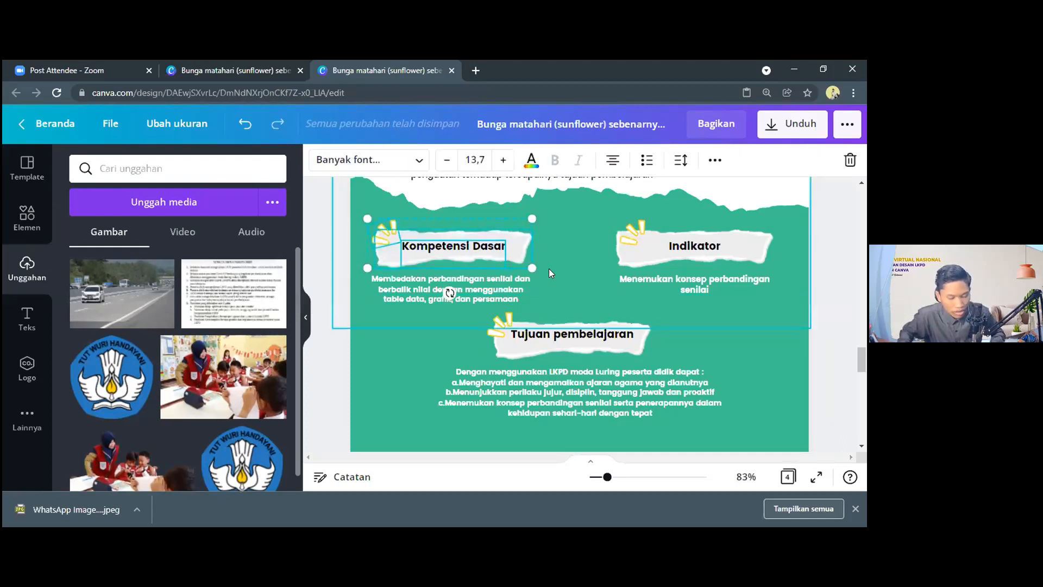
{"action": "scroll", "coordinate": [605, 259], "scroll_direction": "down", "scroll_amount": 5}
{"action": "scroll", "coordinate": [627, 260], "scroll_direction": "down", "scroll_amount": 1}
{"action": "scroll", "coordinate": [630, 258], "scroll_direction": "up", "scroll_amount": 1}
{"action": "left_click", "coordinate": [631, 258]}
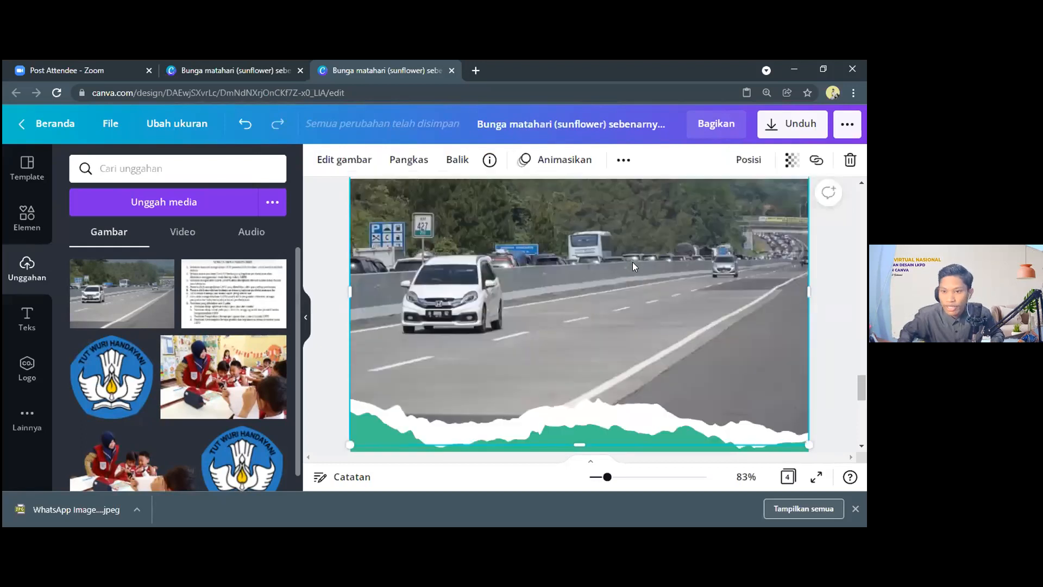
{"action": "key", "text": "ctrl+v"}
{"action": "scroll", "coordinate": [642, 347], "scroll_direction": "up", "scroll_amount": 1}
{"action": "left_click_drag", "start_coordinate": [640, 373], "coordinate": [772, 271]}
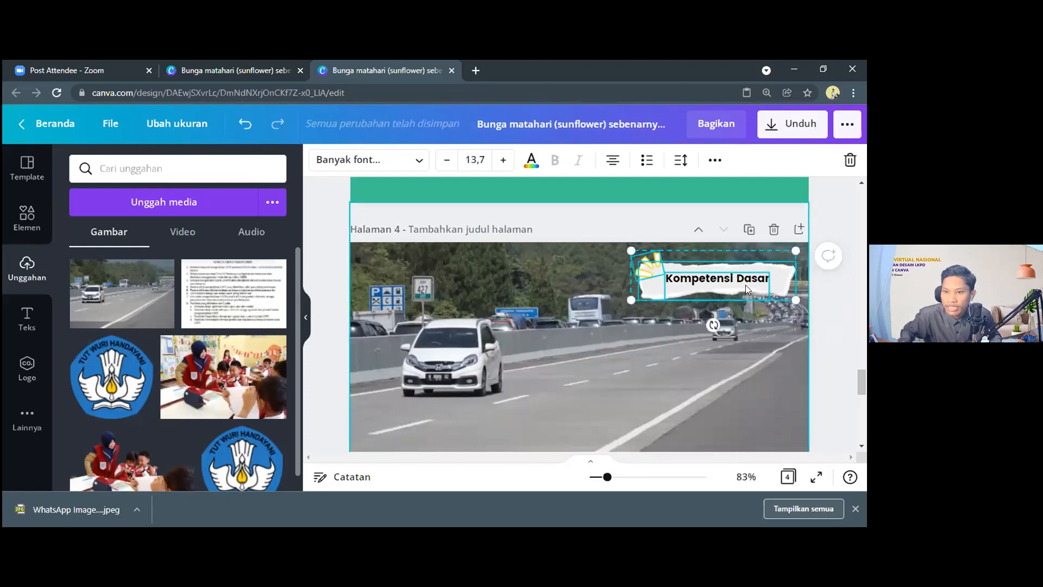
Step: Replace the text of the copied heading on page 4 with "Apersepsi"
{"action": "left_click", "coordinate": [752, 282]}
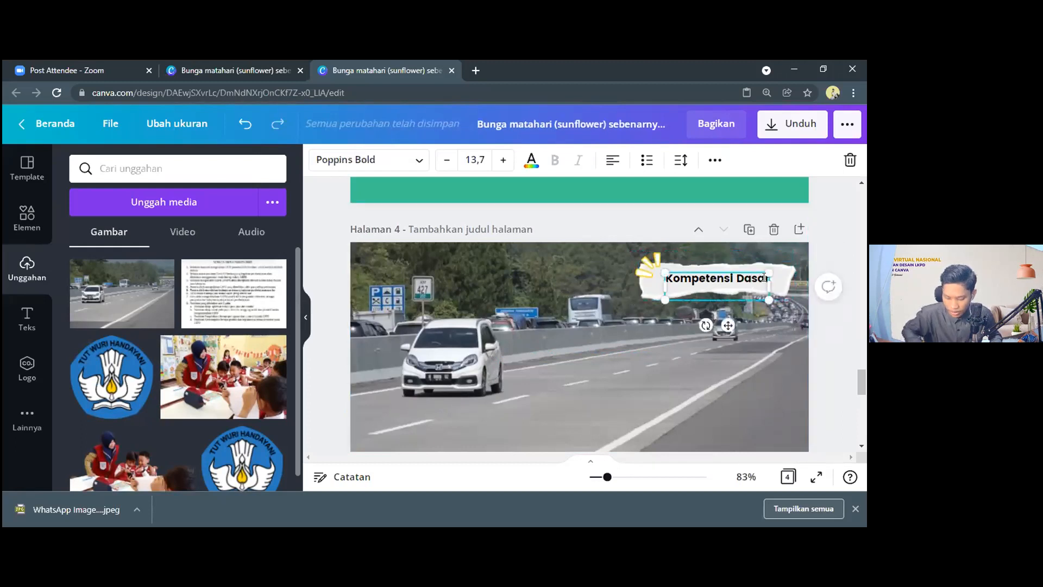
{"action": "left_click_drag", "start_coordinate": [764, 278], "coordinate": [763, 277]}
{"action": "key", "text": "BackSpace"}
{"action": "key", "text": "BackSpace"}
{"action": "key", "text": "BackSpace"}
{"action": "key", "text": "BackSpace"}
{"action": "key", "text": "BackSpace"}
{"action": "key", "text": "BackSpace"}
{"action": "key", "text": "BackSpace"}
{"action": "key", "text": "BackSpace"}
{"action": "key", "text": "BackSpace"}
{"action": "key", "text": "BackSpace"}
{"action": "key", "text": "BackSpace"}
{"action": "key", "text": "BackSpace"}
{"action": "key", "text": "BackSpace"}
{"action": "key", "text": "BackSpace"}
{"action": "key", "text": "BackSpace"}
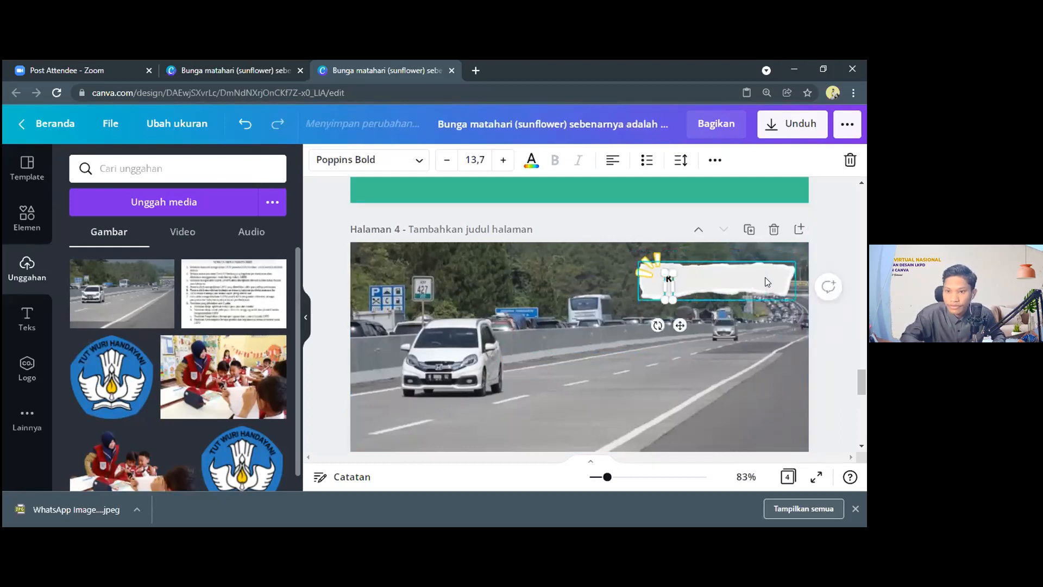
{"action": "type", "text": "Ape"}
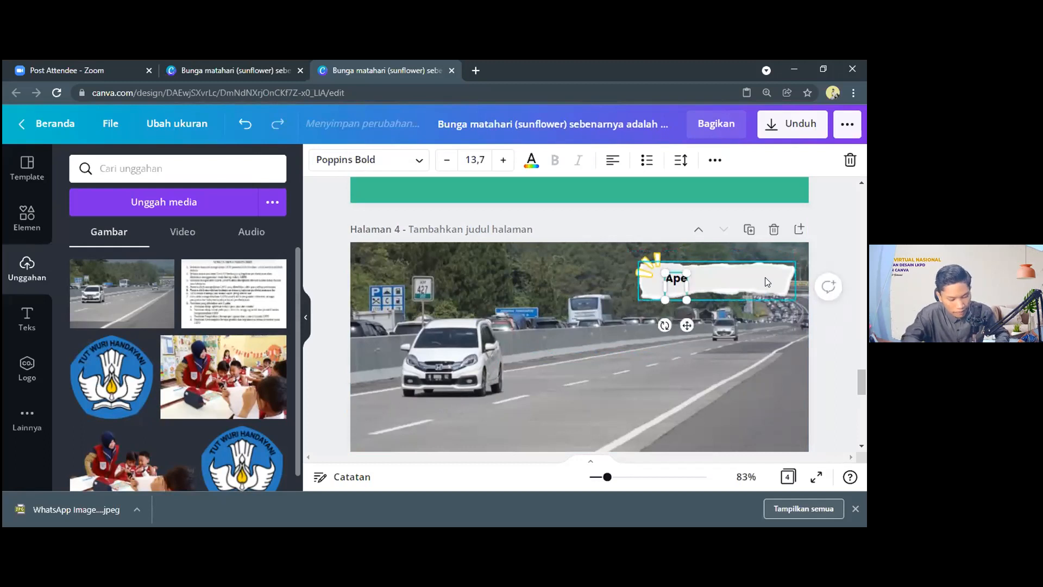
{"action": "type", "text": "rsepsi"}
Step: Enlarge the Apersepsi heading text to size 17,1 and centre it on its paper label
{"action": "left_click_drag", "start_coordinate": [721, 299], "coordinate": [734, 307]}
{"action": "left_click_drag", "start_coordinate": [707, 270], "coordinate": [708, 270]}
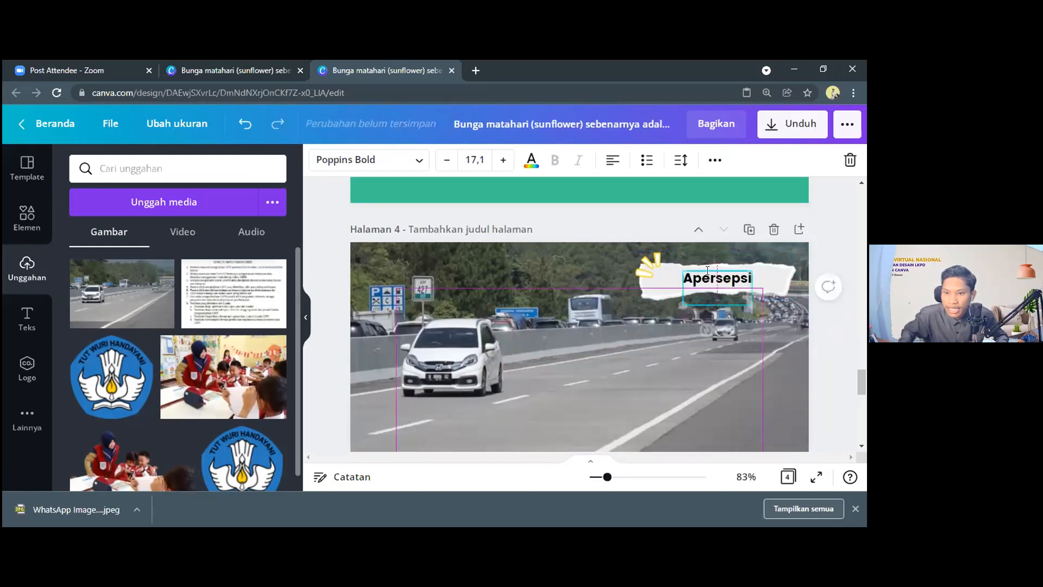
{"action": "left_click", "coordinate": [644, 360]}
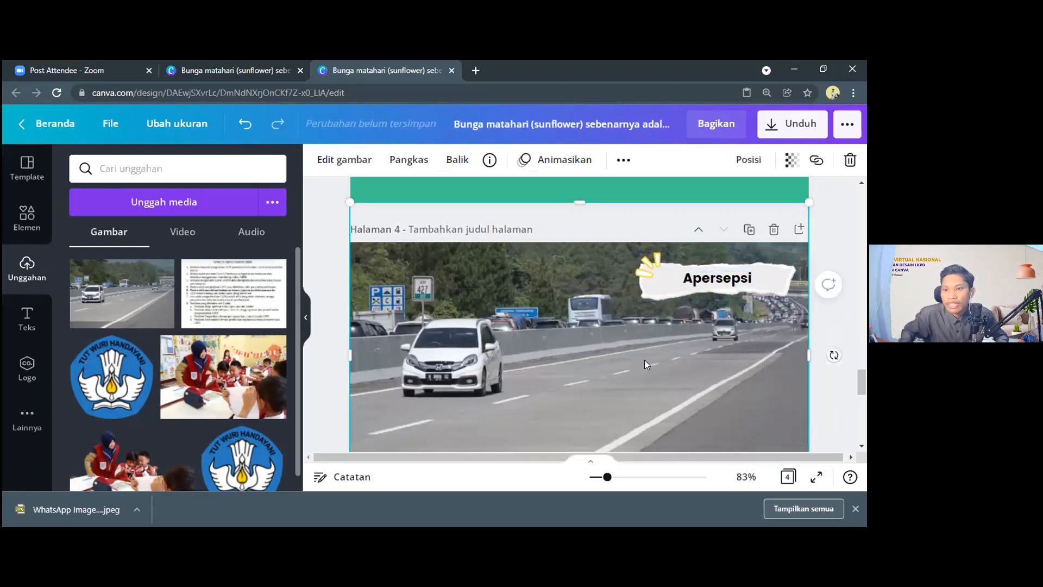
Step: Examine the lower part of page 4 for areas not covered by the green background
{"action": "scroll", "coordinate": [661, 314], "scroll_direction": "down", "scroll_amount": 3}
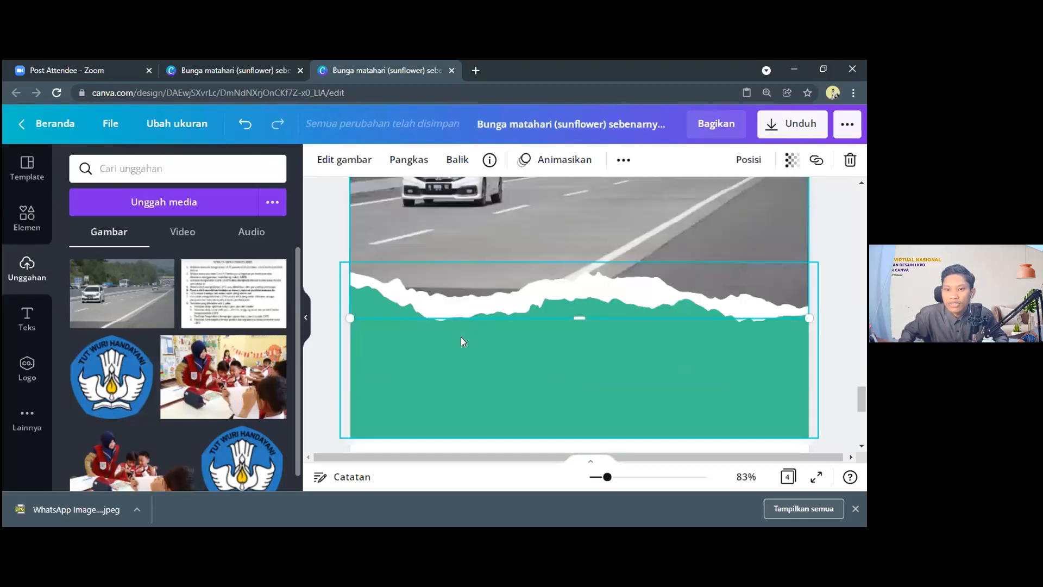
{"action": "scroll", "coordinate": [637, 238], "scroll_direction": "down", "scroll_amount": 3}
{"action": "scroll", "coordinate": [566, 343], "scroll_direction": "down", "scroll_amount": 3}
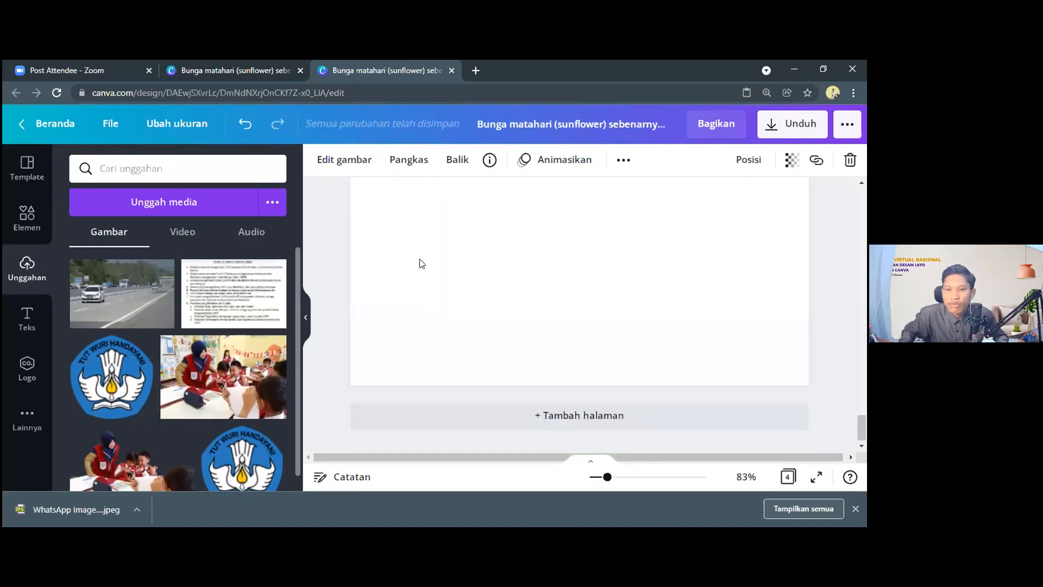
{"action": "scroll", "coordinate": [558, 321], "scroll_direction": "up", "scroll_amount": 3}
{"action": "scroll", "coordinate": [435, 312], "scroll_direction": "down", "scroll_amount": 1}
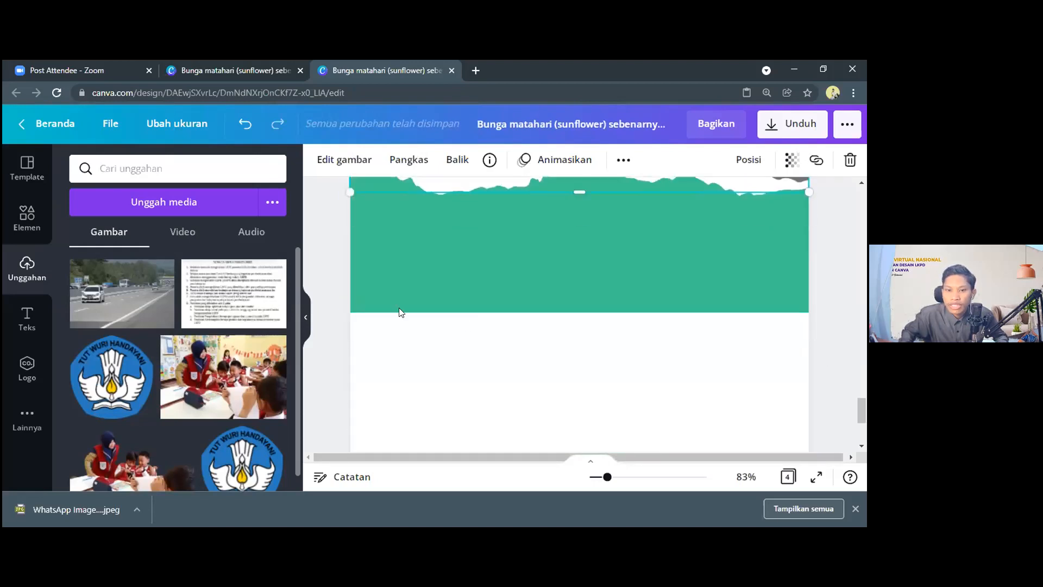
{"action": "scroll", "coordinate": [399, 299], "scroll_direction": "down", "scroll_amount": 3}
{"action": "scroll", "coordinate": [401, 300], "scroll_direction": "up", "scroll_amount": 3}
{"action": "scroll", "coordinate": [400, 296], "scroll_direction": "up", "scroll_amount": 5}
Step: Realign the green rectangle behind page 3's Tujuan pembelajaran section and paste a copy of it into page 4's white area
{"action": "left_click", "coordinate": [380, 274]}
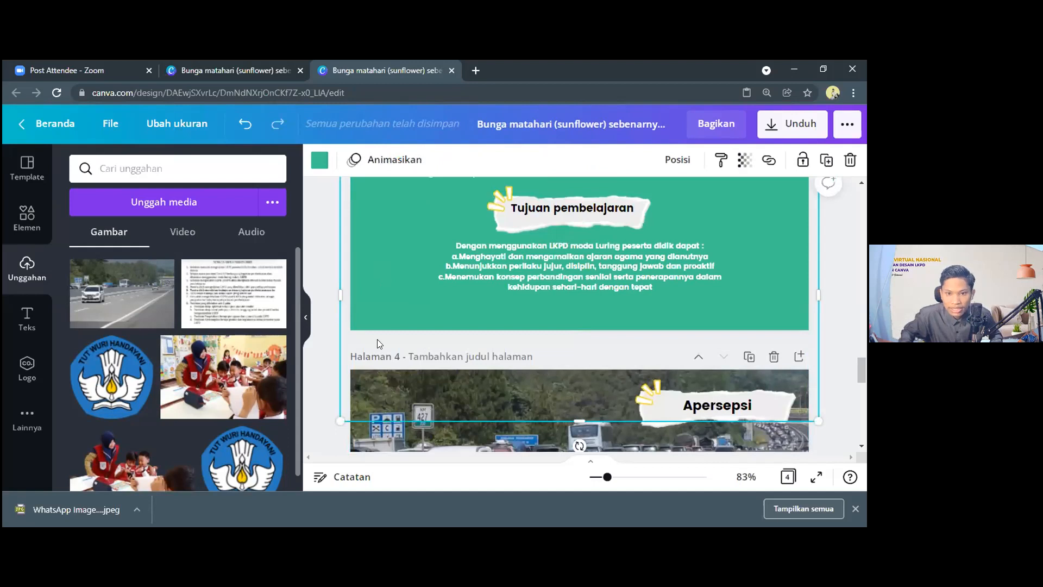
{"action": "scroll", "coordinate": [378, 339], "scroll_direction": "up", "scroll_amount": 2}
{"action": "left_click_drag", "start_coordinate": [381, 367], "coordinate": [374, 410]}
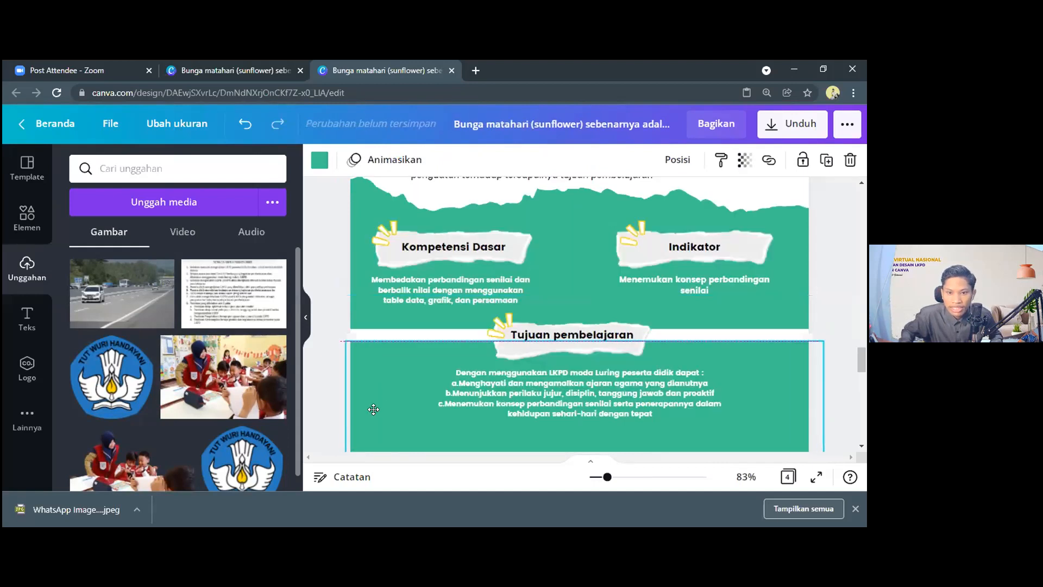
{"action": "left_click_drag", "start_coordinate": [377, 363], "coordinate": [379, 355]}
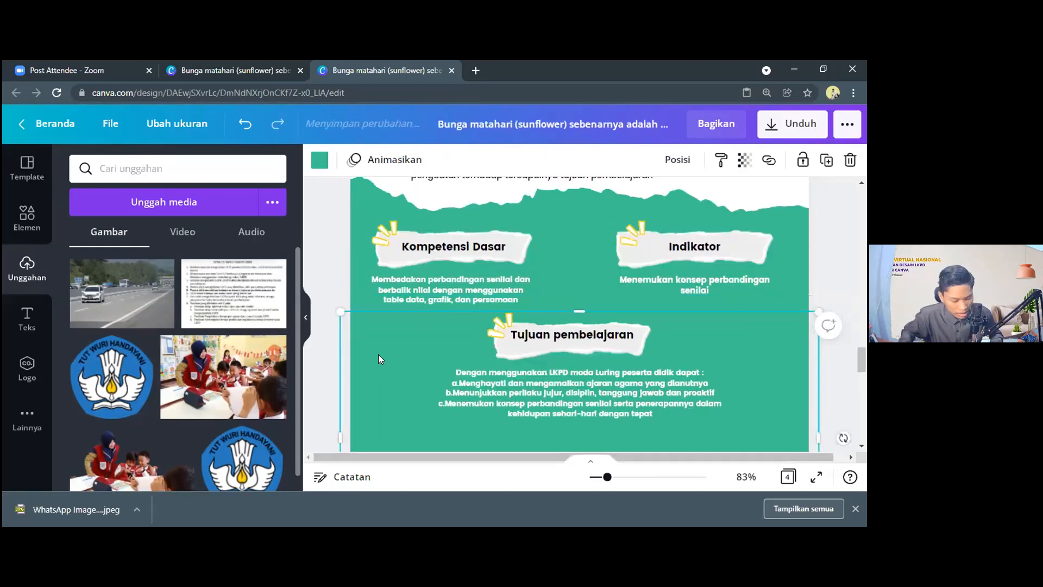
{"action": "scroll", "coordinate": [380, 355], "scroll_direction": "down", "scroll_amount": 10}
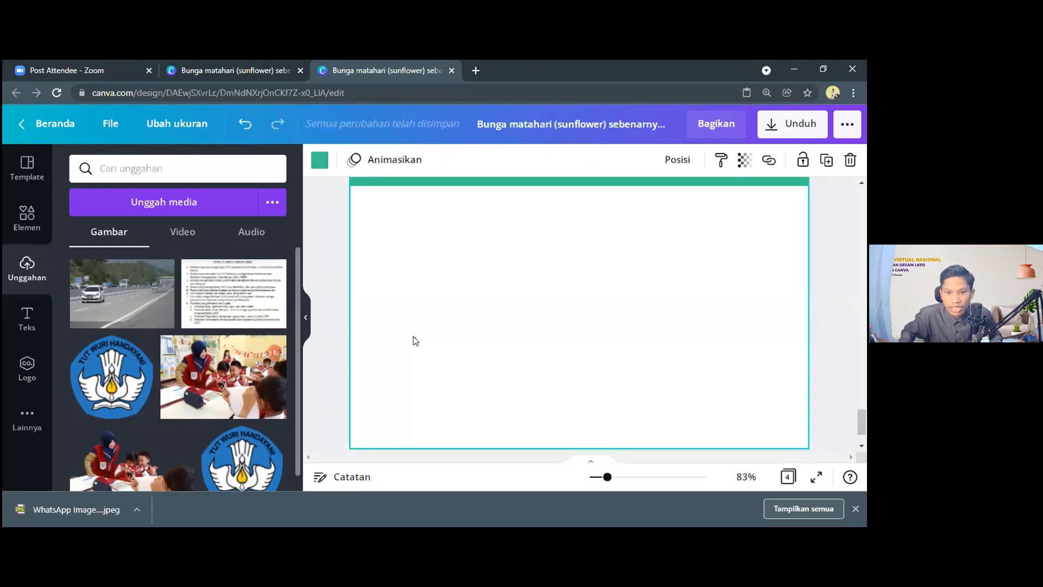
{"action": "left_click", "coordinate": [413, 340]}
{"action": "key", "text": "ctrl+v"}
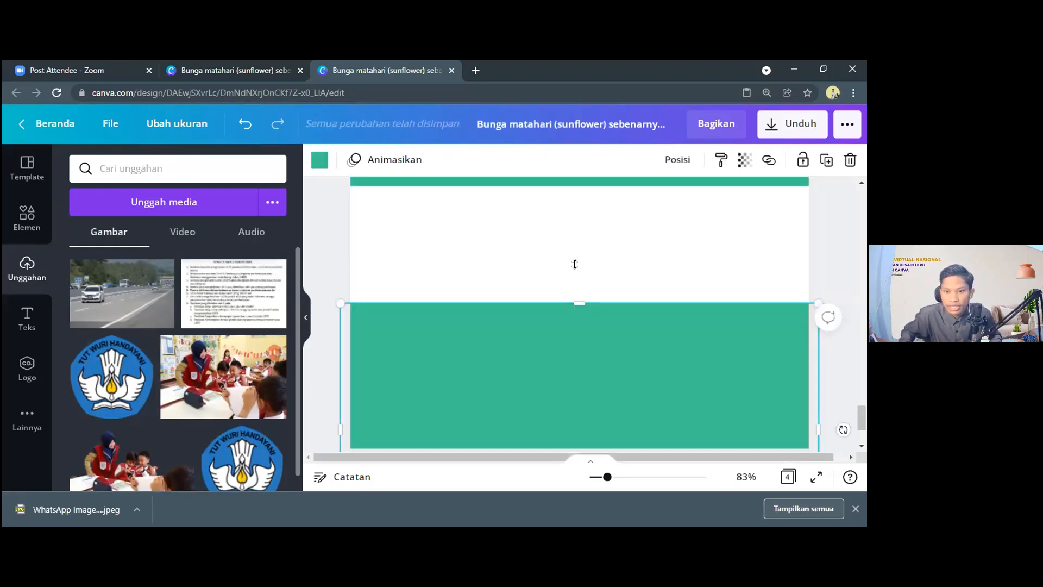
Step: Stretch the pasted green rectangle upward to about 21,9 wide by 18 high so it meets the torn-paper shape on page 4
{"action": "left_click_drag", "start_coordinate": [575, 254], "coordinate": [574, 233]}
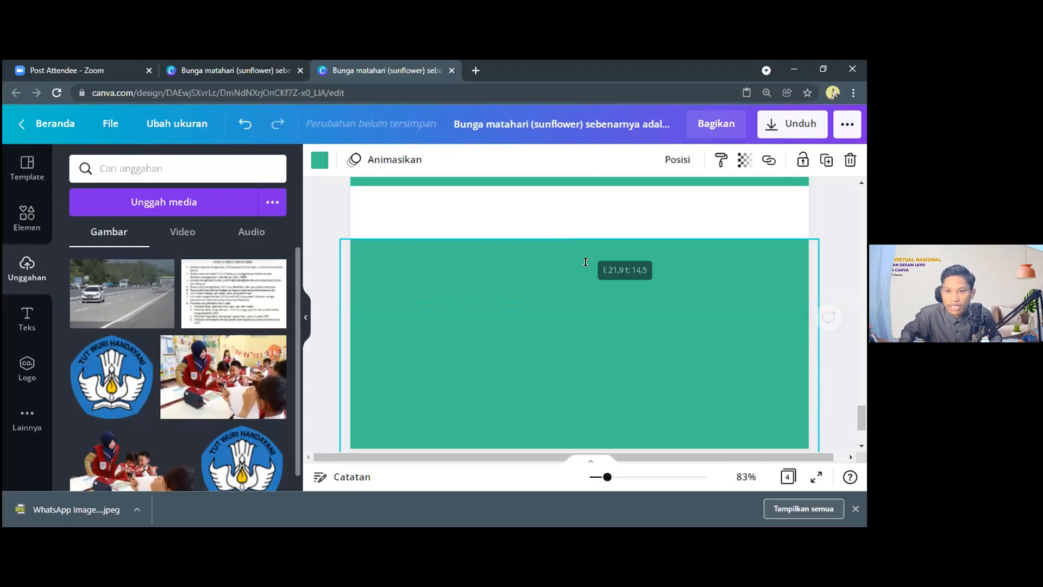
{"action": "scroll", "coordinate": [578, 355], "scroll_direction": "up", "scroll_amount": 1}
{"action": "scroll", "coordinate": [578, 356], "scroll_direction": "up", "scroll_amount": 2}
{"action": "left_click_drag", "start_coordinate": [578, 355], "coordinate": [576, 288]}
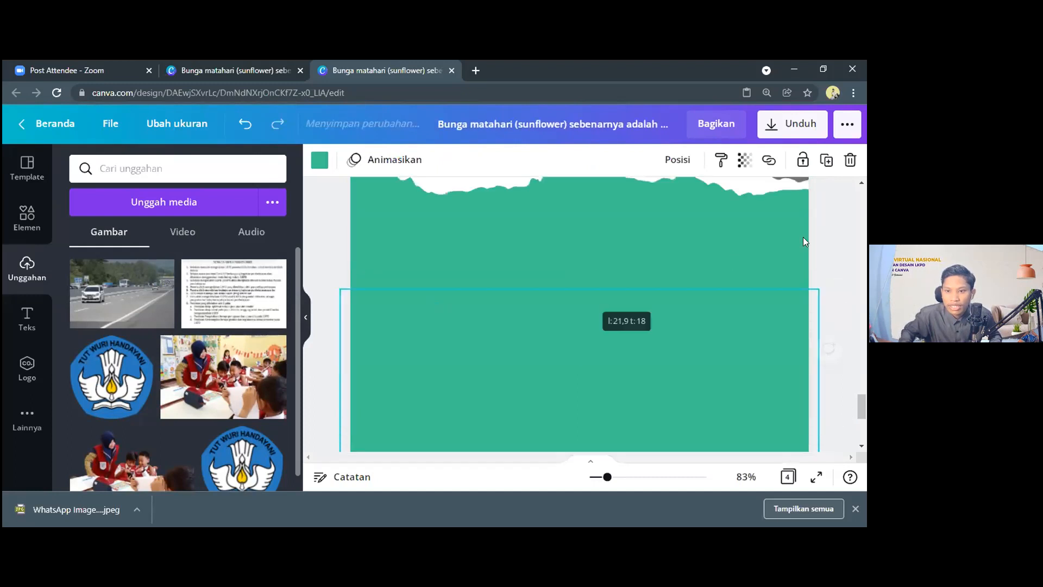
Step: Review page 4's photo and green background at a smaller scale, along with page 3's lower sections
{"action": "left_click", "coordinate": [606, 479]}
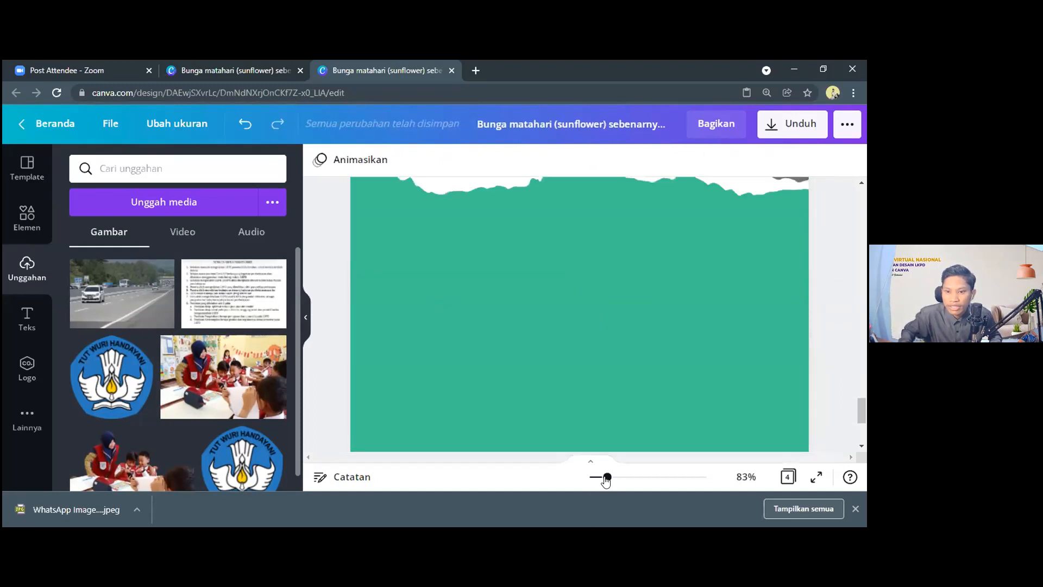
{"action": "left_click", "coordinate": [602, 477]}
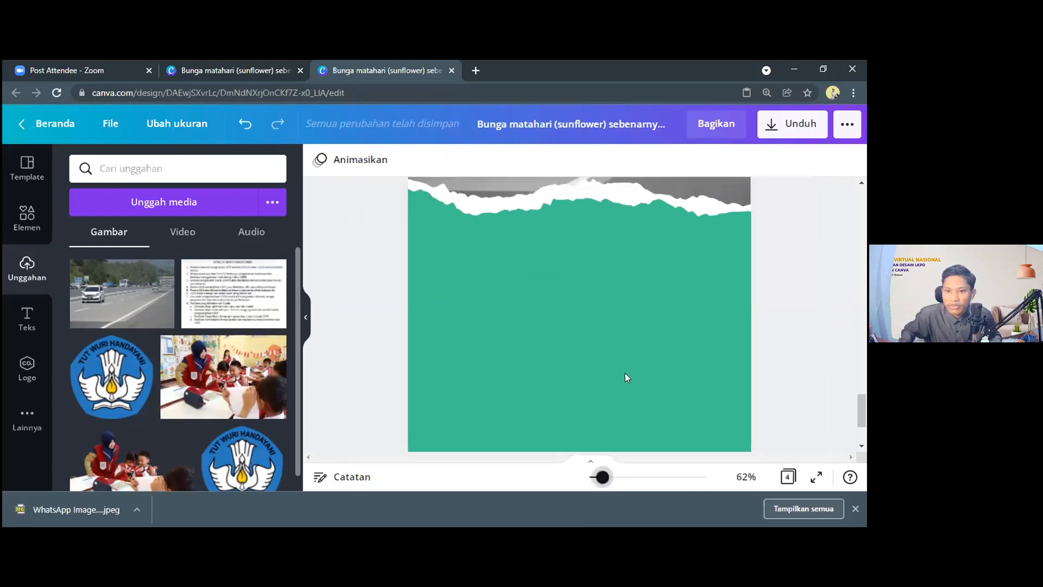
{"action": "scroll", "coordinate": [626, 373], "scroll_direction": "down", "scroll_amount": 1}
{"action": "scroll", "coordinate": [625, 373], "scroll_direction": "up", "scroll_amount": 1}
{"action": "scroll", "coordinate": [566, 367], "scroll_direction": "down", "scroll_amount": 1}
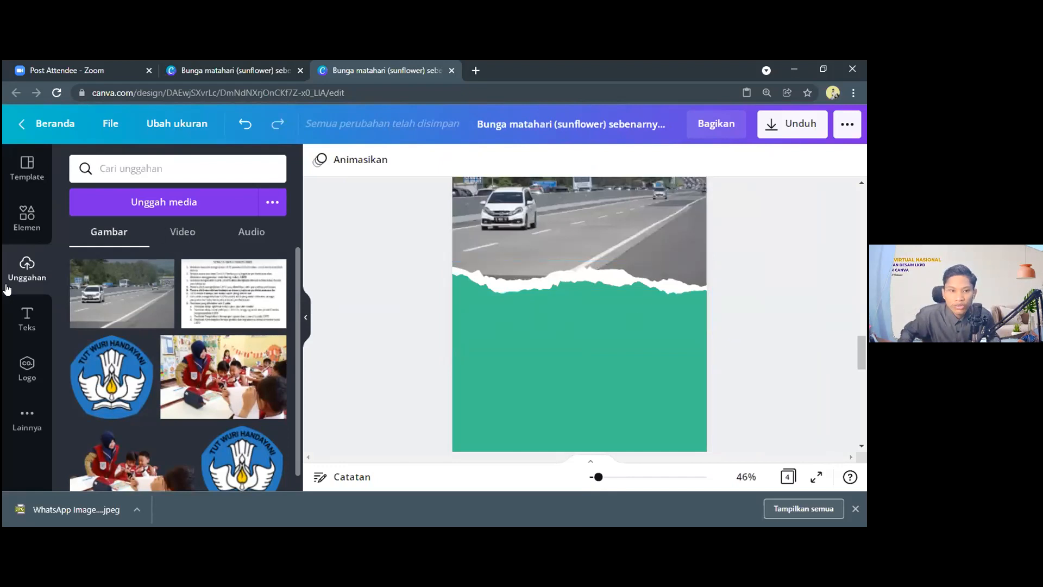
{"action": "scroll", "coordinate": [538, 325], "scroll_direction": "up", "scroll_amount": 3}
{"action": "scroll", "coordinate": [515, 266], "scroll_direction": "up", "scroll_amount": 1}
{"action": "scroll", "coordinate": [576, 286], "scroll_direction": "up", "scroll_amount": 1}
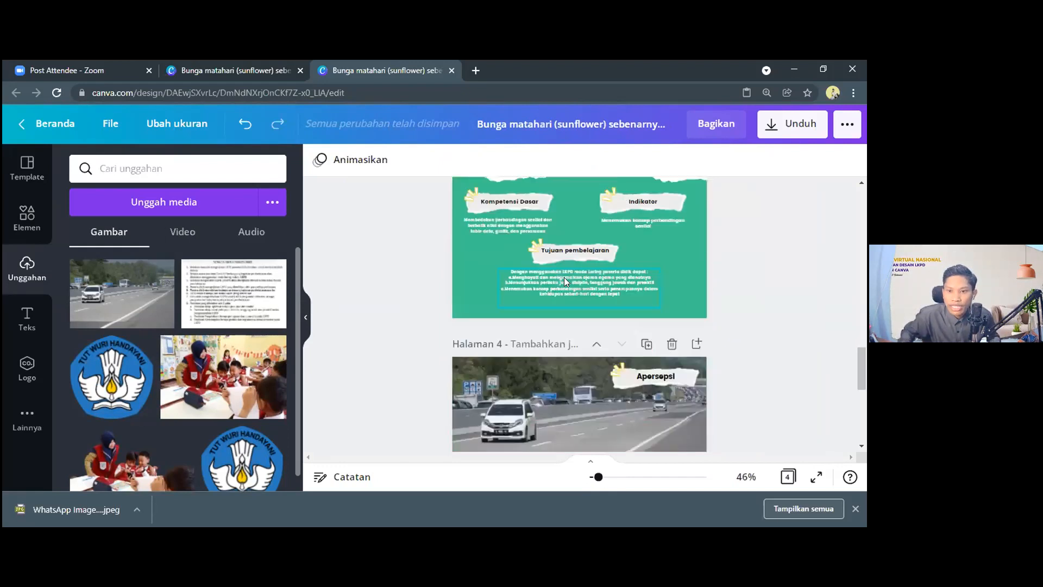
Step: Copy page 3's Tujuan pembelajaran text onto page 4's green area below the torn edge and enlarge it to about 17,1 wide by 4,1 high
{"action": "left_click", "coordinate": [564, 279]}
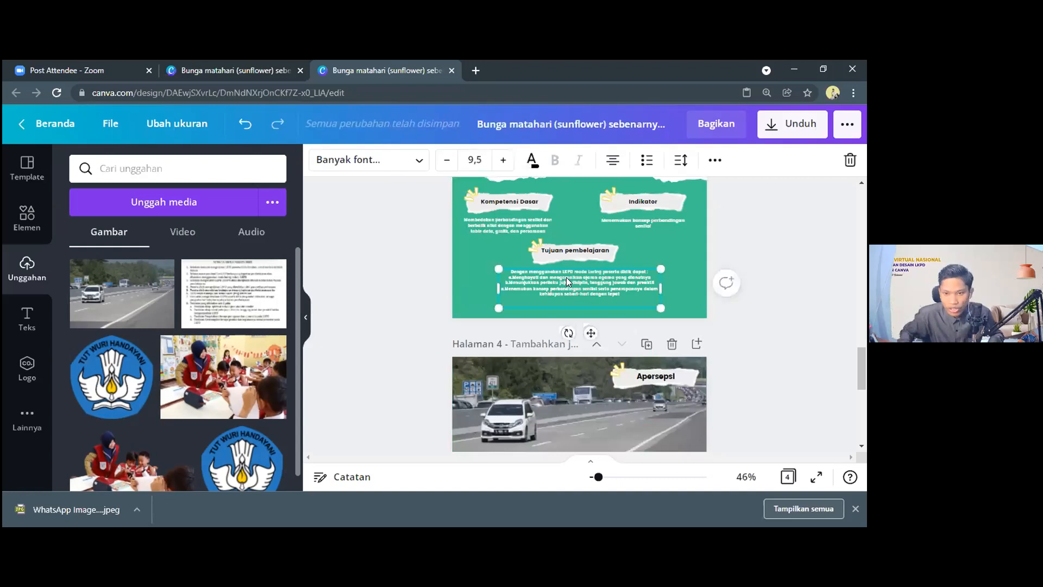
{"action": "scroll", "coordinate": [566, 281], "scroll_direction": "down", "scroll_amount": 5}
{"action": "left_click", "coordinate": [566, 281]}
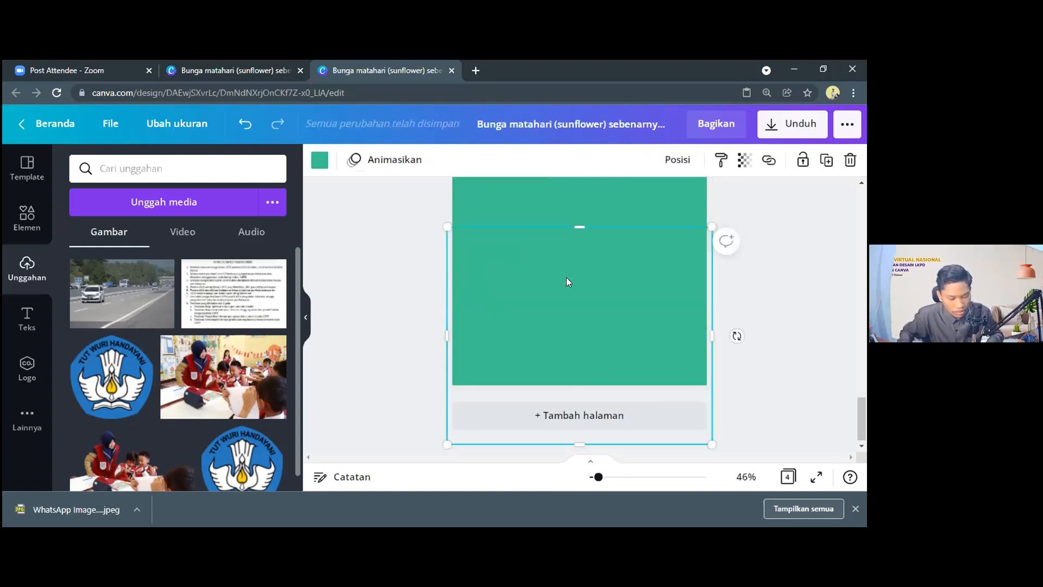
{"action": "key", "text": "ctrl+v"}
{"action": "left_click_drag", "start_coordinate": [587, 407], "coordinate": [567, 270]}
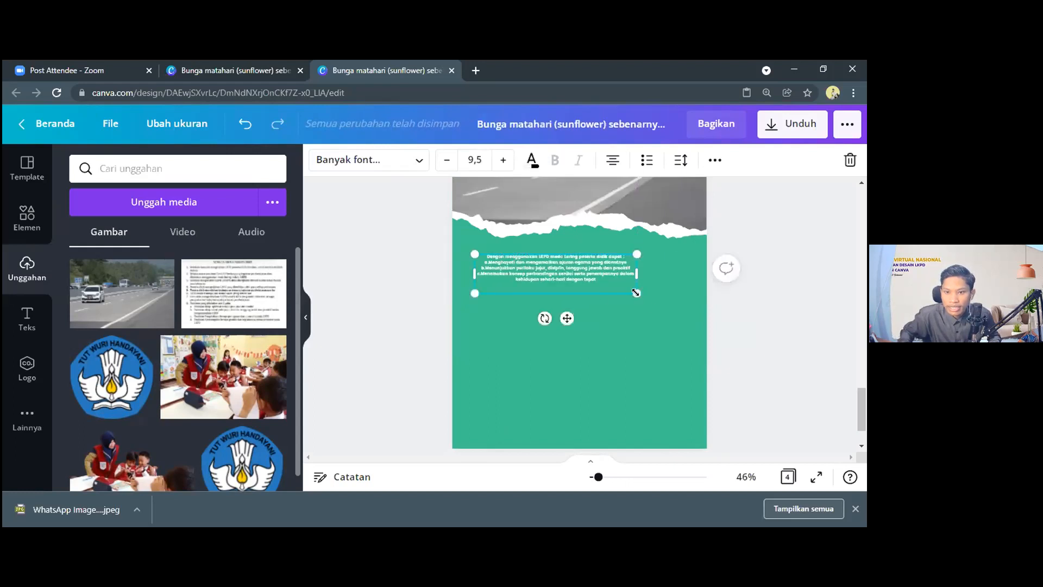
{"action": "left_click_drag", "start_coordinate": [666, 320], "coordinate": [683, 331]}
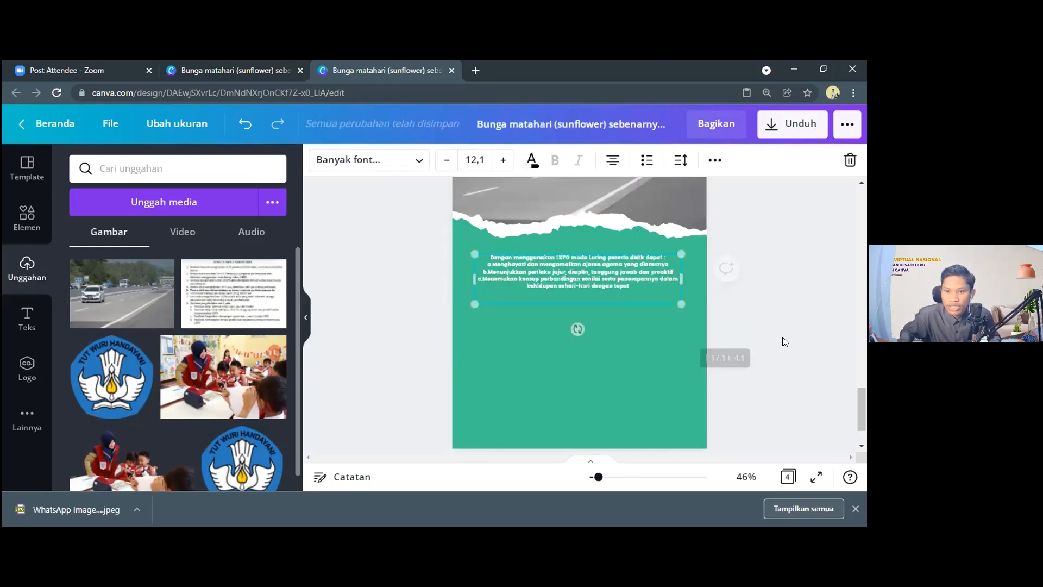
{"action": "left_click", "coordinate": [783, 344]}
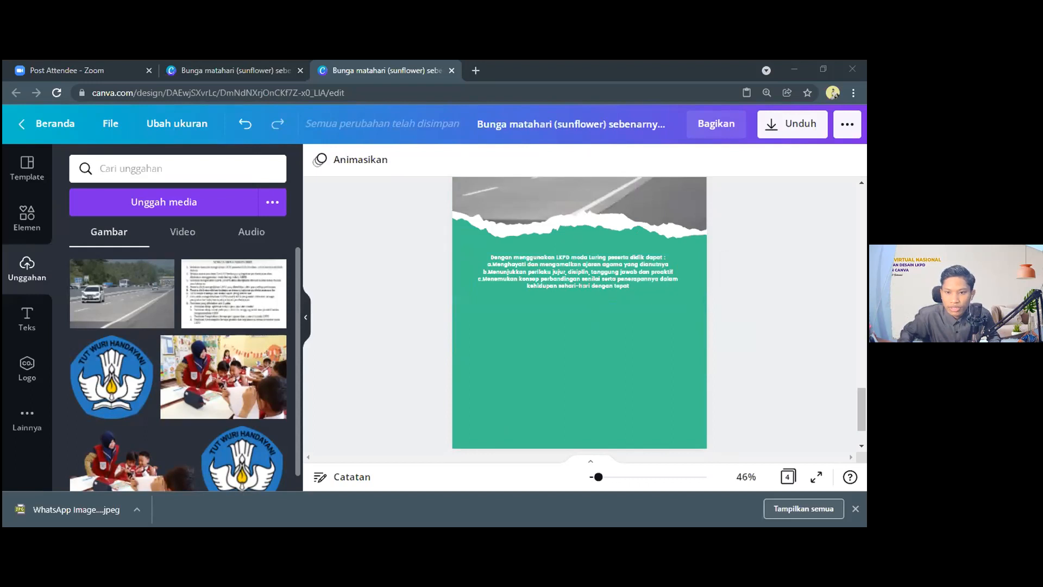
Step: Replace the copied text with the car fuel problem beginning "Jika suatu mobil memiliki bahan bakar 30 liter" and its paragraph beginning "Permasalahn diatas"
{"action": "left_click", "coordinate": [490, 256]}
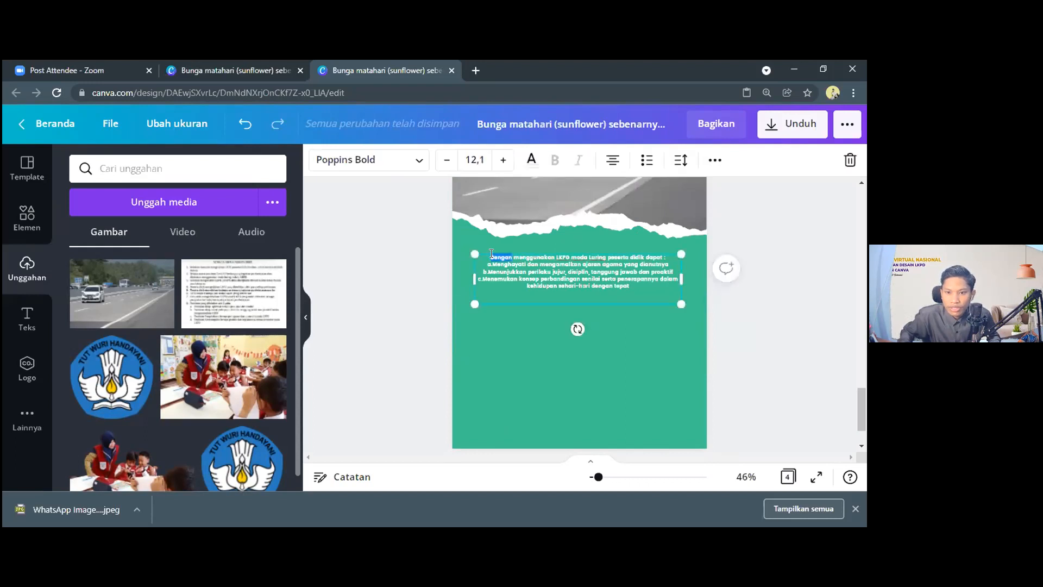
{"action": "left_click", "coordinate": [651, 291], "text": "shift"}
{"action": "type", "text": "Jika suatu mobil memiliki bahan bakar 30 liter maka mobil tersebut dapat menempuh jarak 60 km. Namun jika mobil tersebut memiliki bahan bakar 45 liter maka mobil tersebut dapat menempuh jarak 90 km. Bagaimana jika mobil tersebut hendak menempuh perjalanan dari kota A menuju kota B yang jaraknya 200 km, berapa banyak bahan bakar yang dihabiskan?  Permasalahn diatas merupakan salah satu contoh penerapan perbandingan senilai dalam kehidupan sehari-hari. Pada pembelajaran ini kamu akan menemukan konsep perbandingan senilai sehingga kamu dapat menyelesaikan permasalahan-permasalhan seperti diatas"}
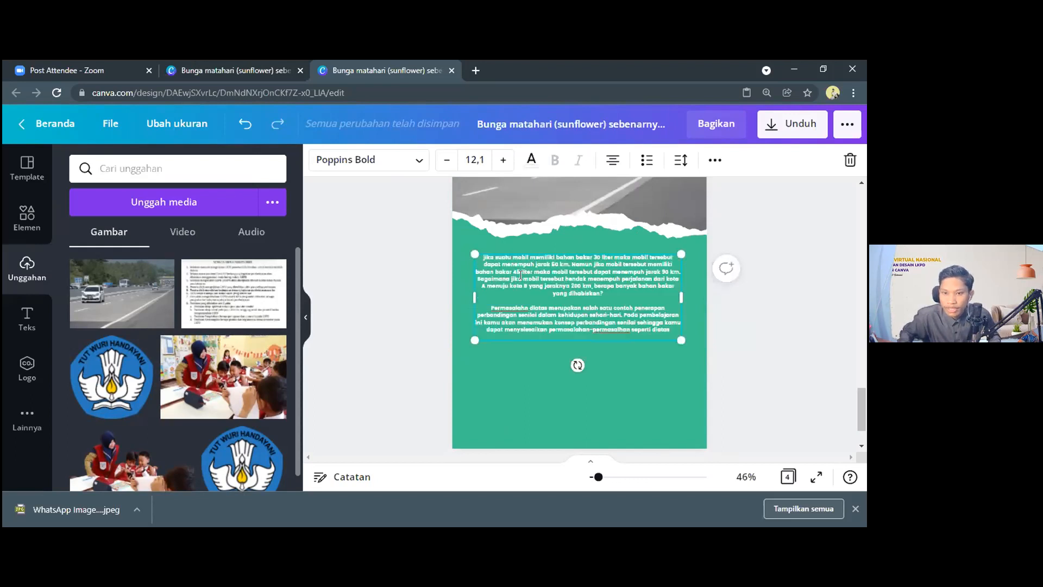
Step: Justify both paragraphs of the fuel problem and shift the text block slightly so it lines up with page 4's margin
{"action": "left_click", "coordinate": [614, 160]}
{"action": "left_click", "coordinate": [616, 161]}
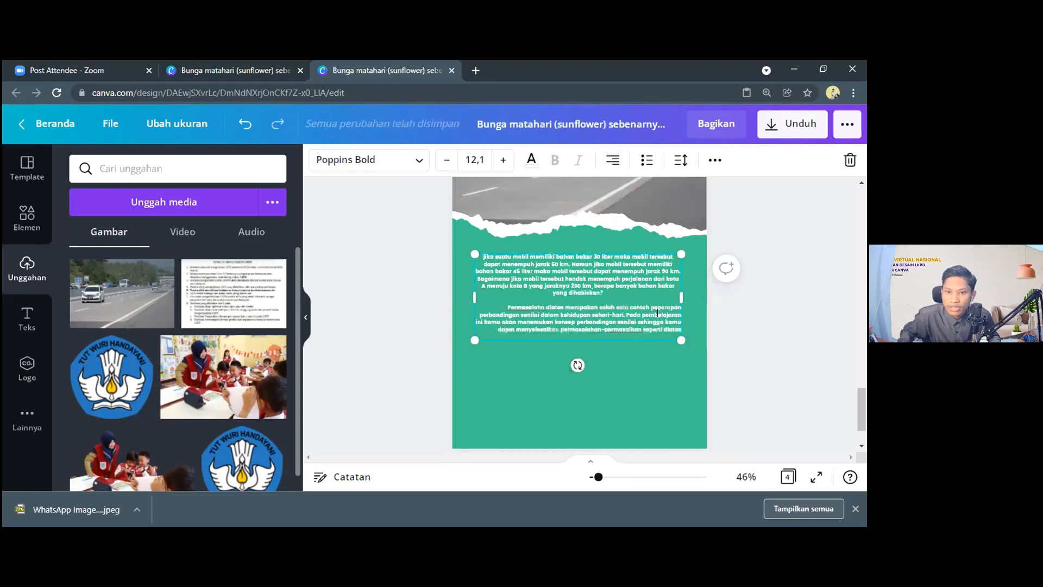
{"action": "key", "text": "ctrl+a"}
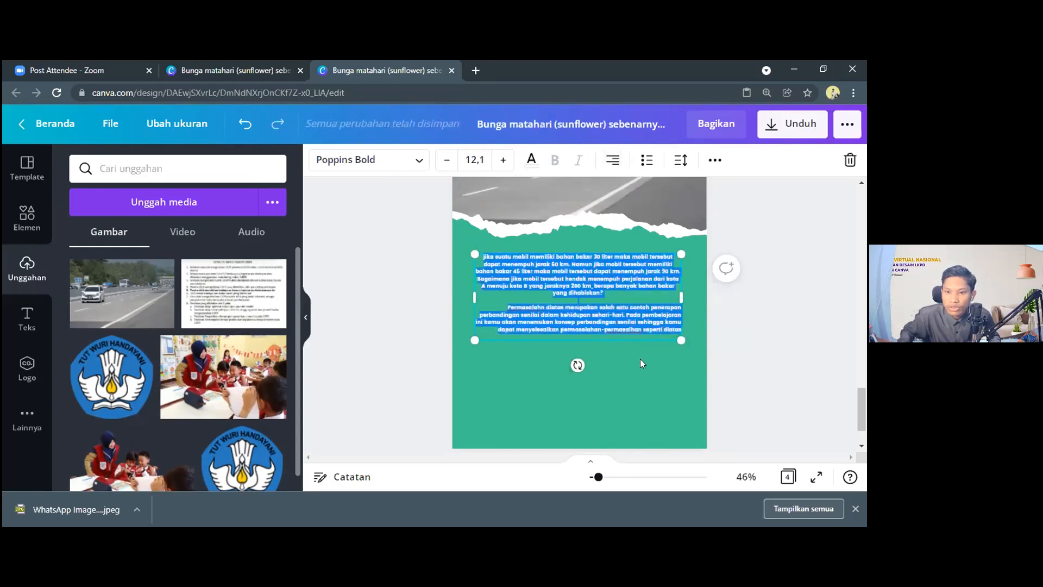
{"action": "left_click", "coordinate": [611, 159]}
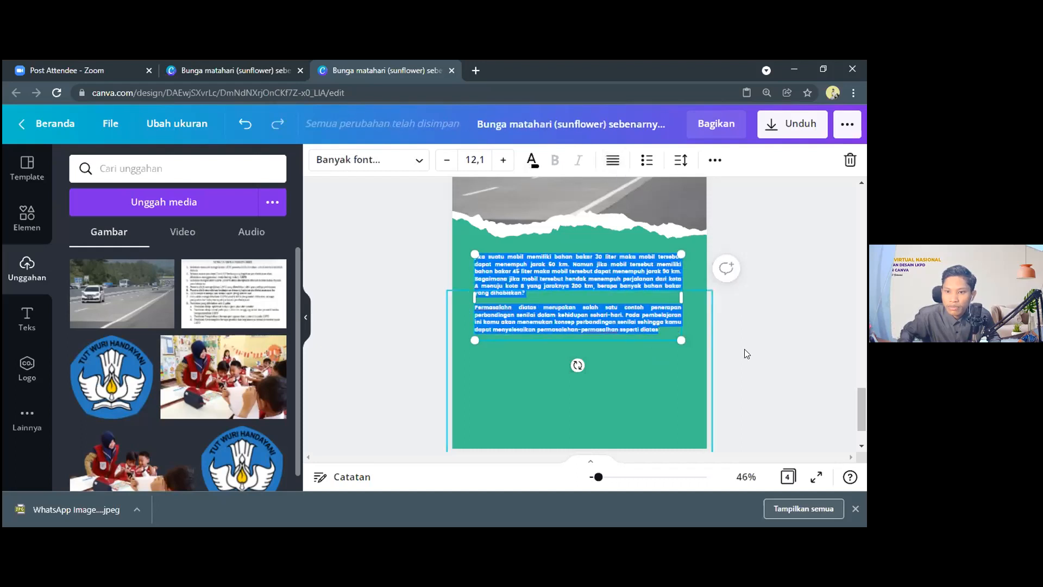
{"action": "left_click", "coordinate": [647, 341]}
{"action": "left_click_drag", "start_coordinate": [589, 323], "coordinate": [593, 323]}
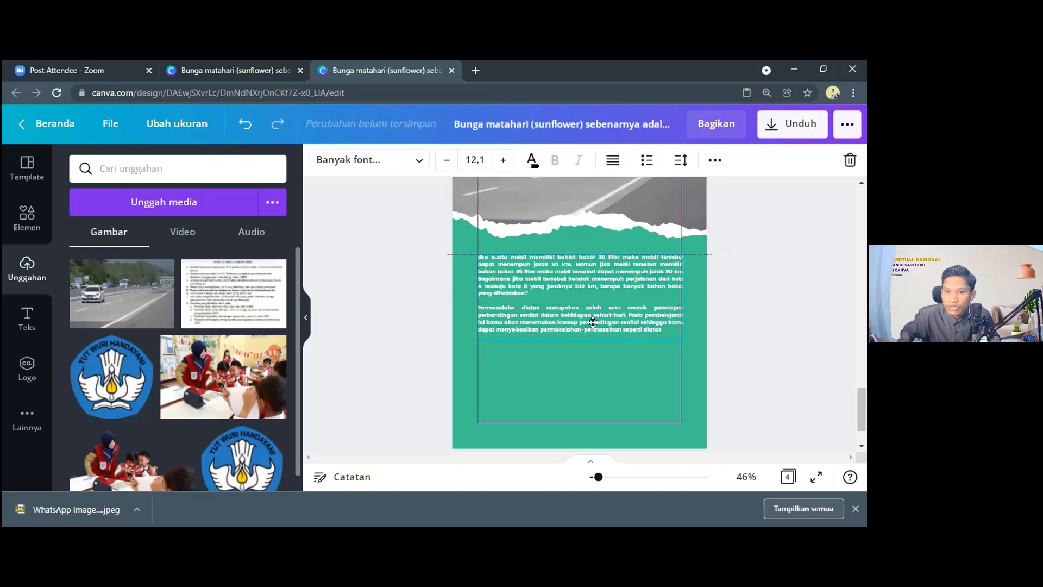
Step: Review page 4's photo, Apersepsi heading and justified text, checking the empty green space below the paragraphs
{"action": "scroll", "coordinate": [742, 336], "scroll_direction": "down", "scroll_amount": 2}
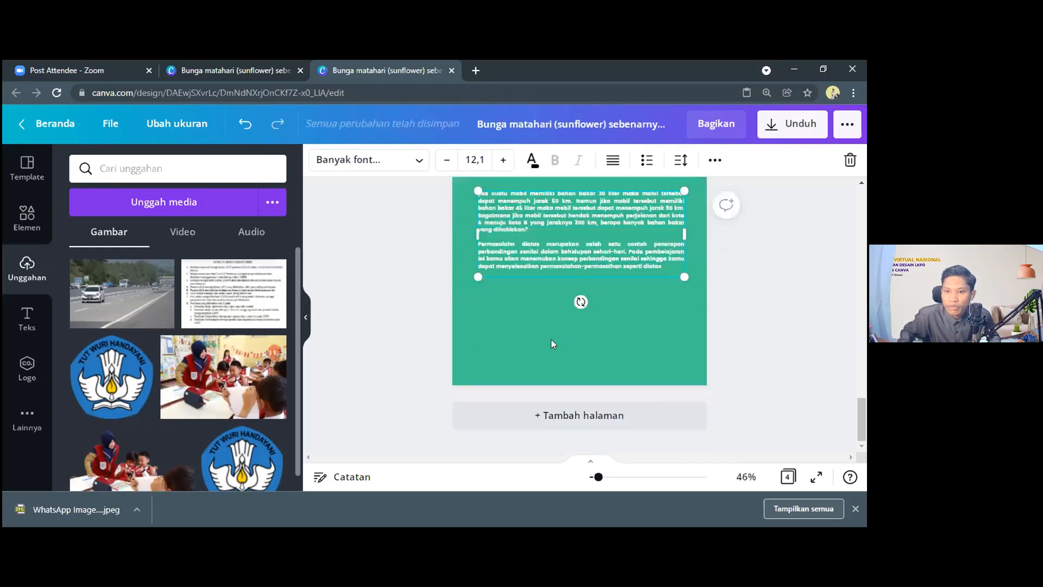
{"action": "left_click", "coordinate": [689, 323]}
{"action": "scroll", "coordinate": [551, 316], "scroll_direction": "up", "scroll_amount": 2}
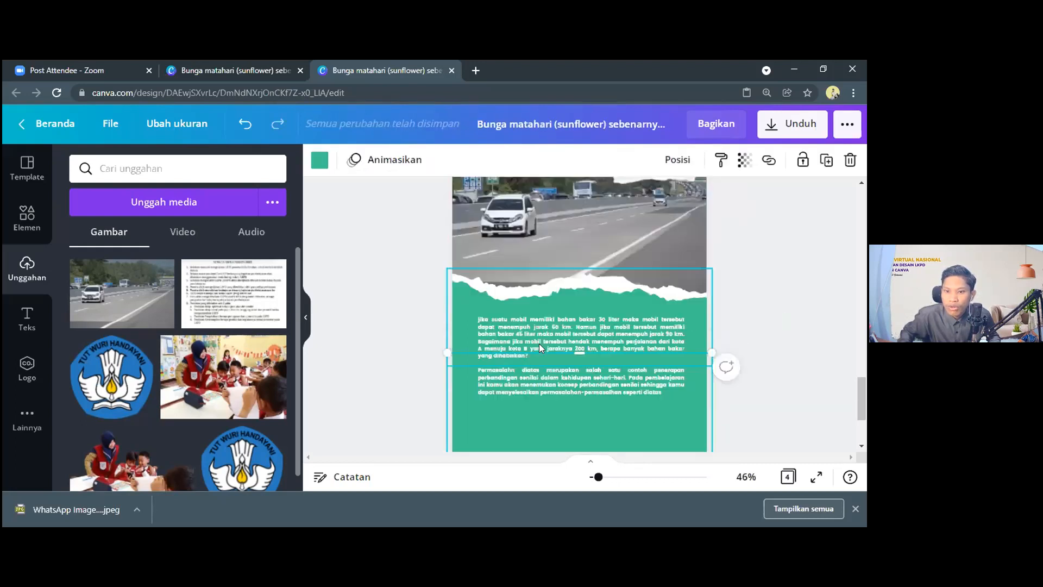
{"action": "scroll", "coordinate": [566, 306], "scroll_direction": "down", "scroll_amount": 2}
{"action": "scroll", "coordinate": [565, 307], "scroll_direction": "up", "scroll_amount": 1}
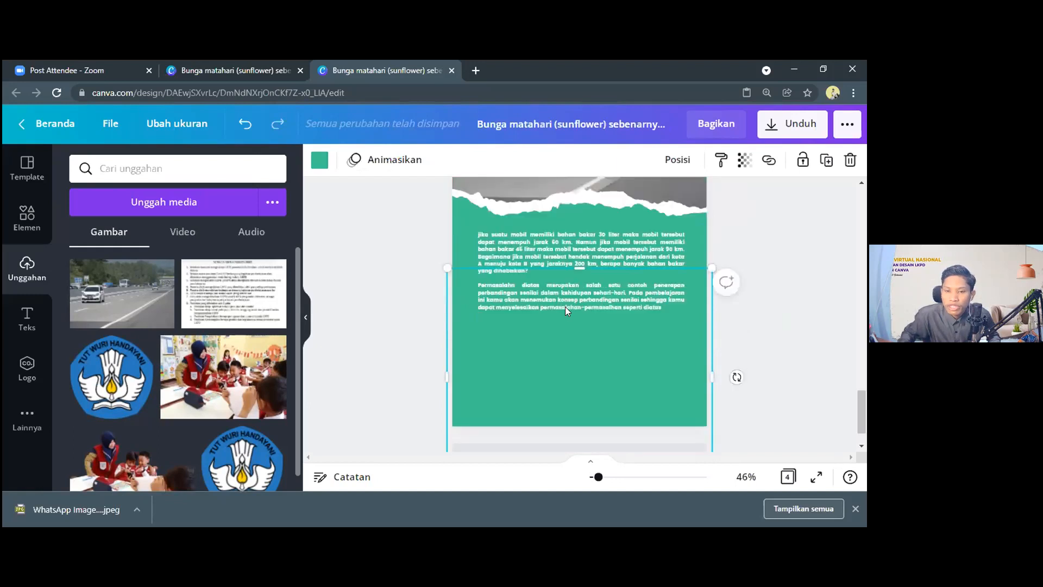
{"action": "scroll", "coordinate": [543, 360], "scroll_direction": "up", "scroll_amount": 3}
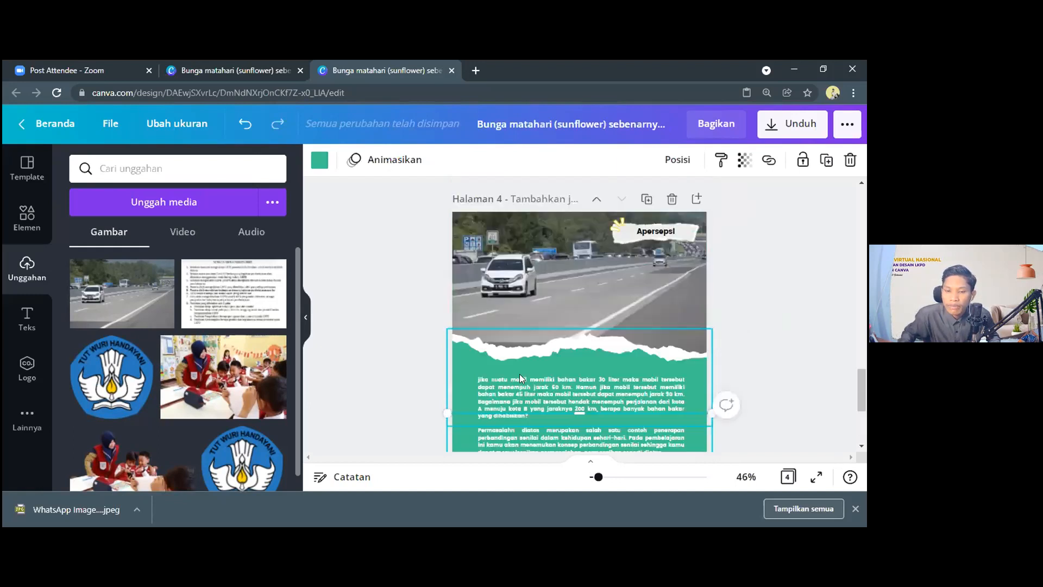
{"action": "scroll", "coordinate": [520, 374], "scroll_direction": "down", "scroll_amount": 3}
{"action": "left_click", "coordinate": [423, 298]}
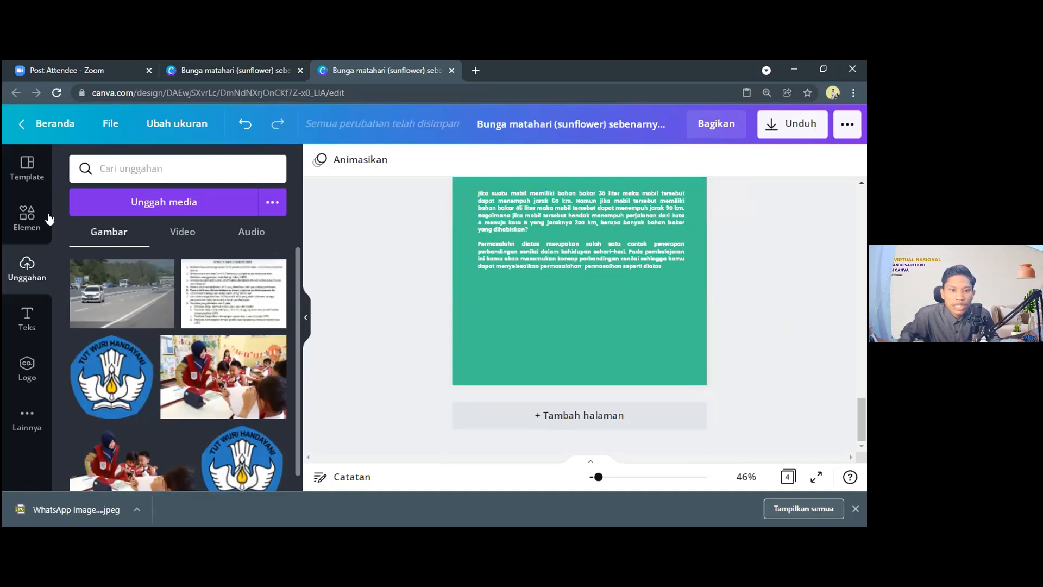
Step: Find the blue torn note with a tape strip among the "kertas" graphics and add it to page 4
{"action": "left_click", "coordinate": [11, 222]}
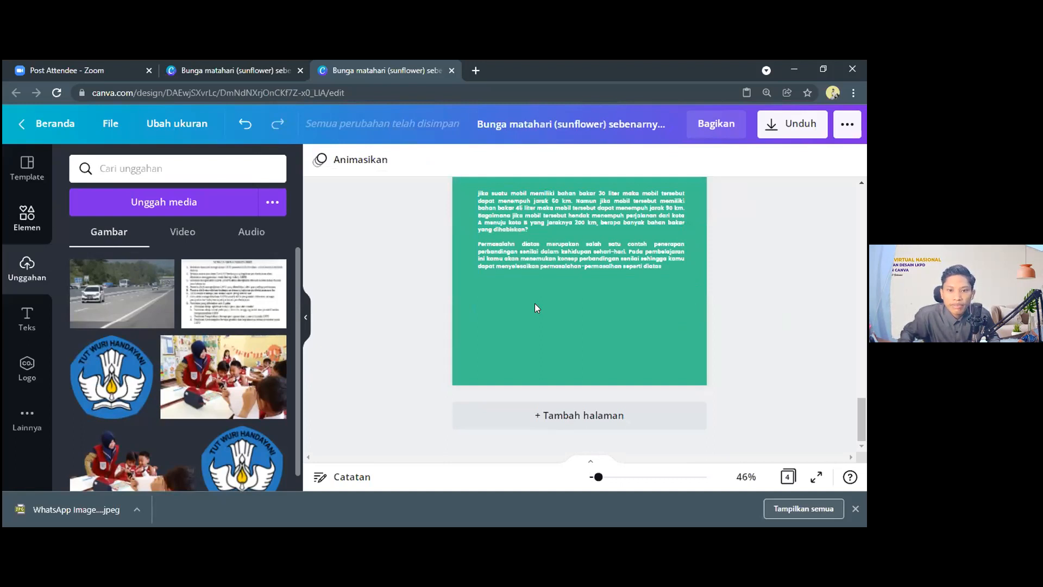
{"action": "scroll", "coordinate": [188, 294], "scroll_direction": "down", "scroll_amount": 5}
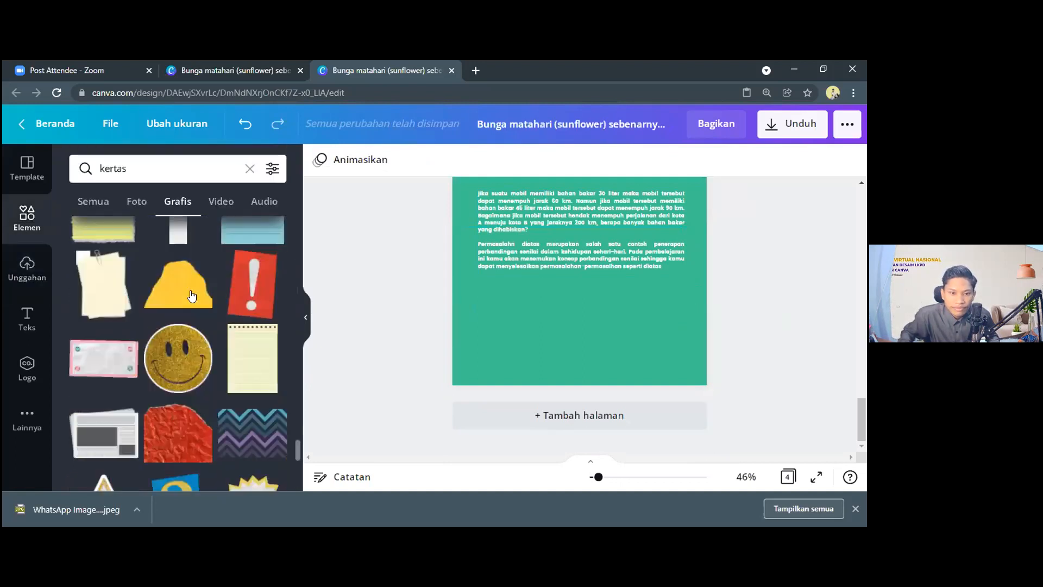
{"action": "scroll", "coordinate": [190, 296], "scroll_direction": "up", "scroll_amount": 5}
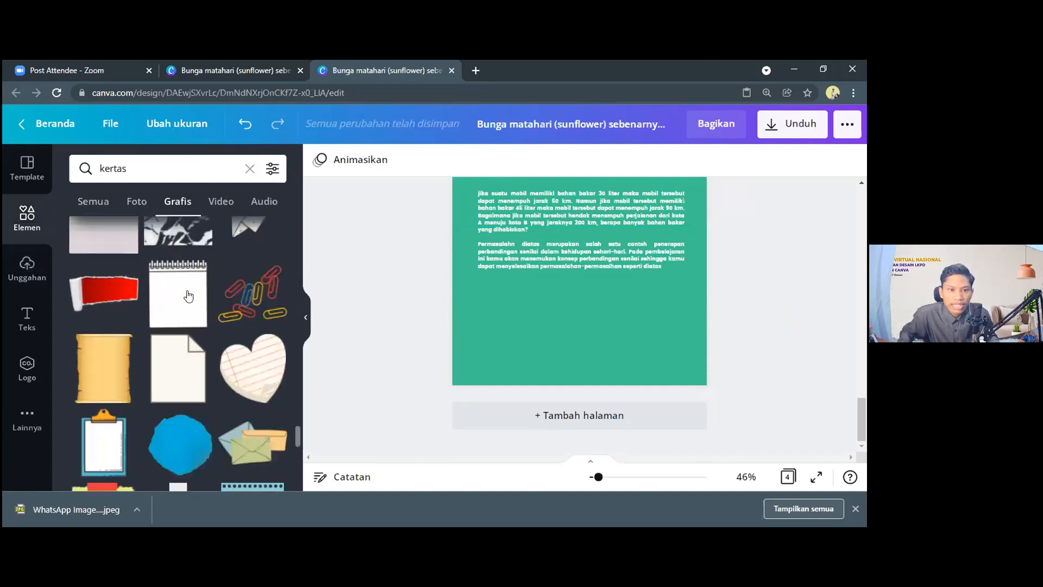
{"action": "scroll", "coordinate": [188, 296], "scroll_direction": "up", "scroll_amount": 5}
{"action": "scroll", "coordinate": [188, 298], "scroll_direction": "up", "scroll_amount": 3}
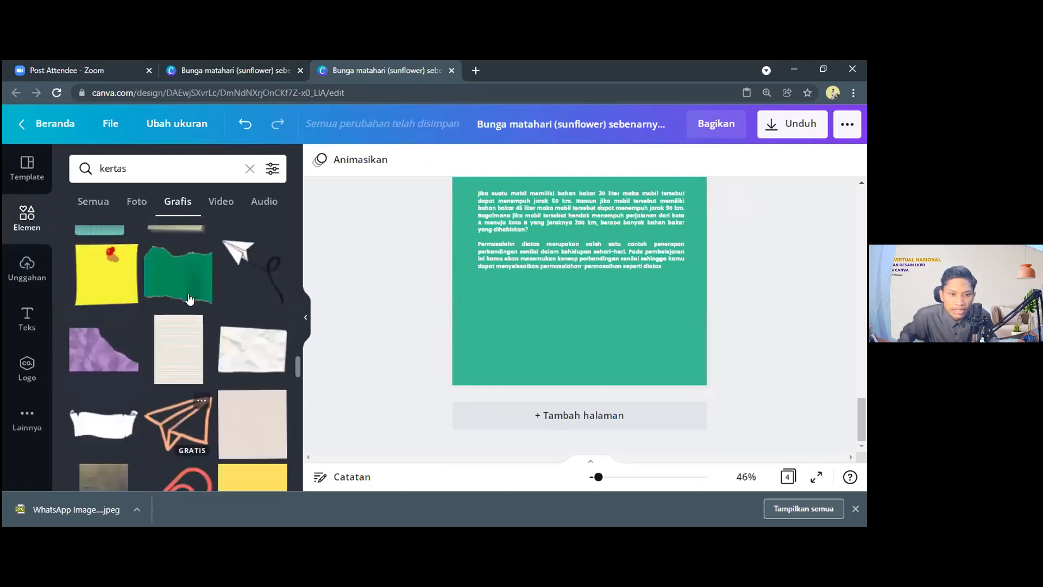
{"action": "scroll", "coordinate": [189, 298], "scroll_direction": "up", "scroll_amount": 3}
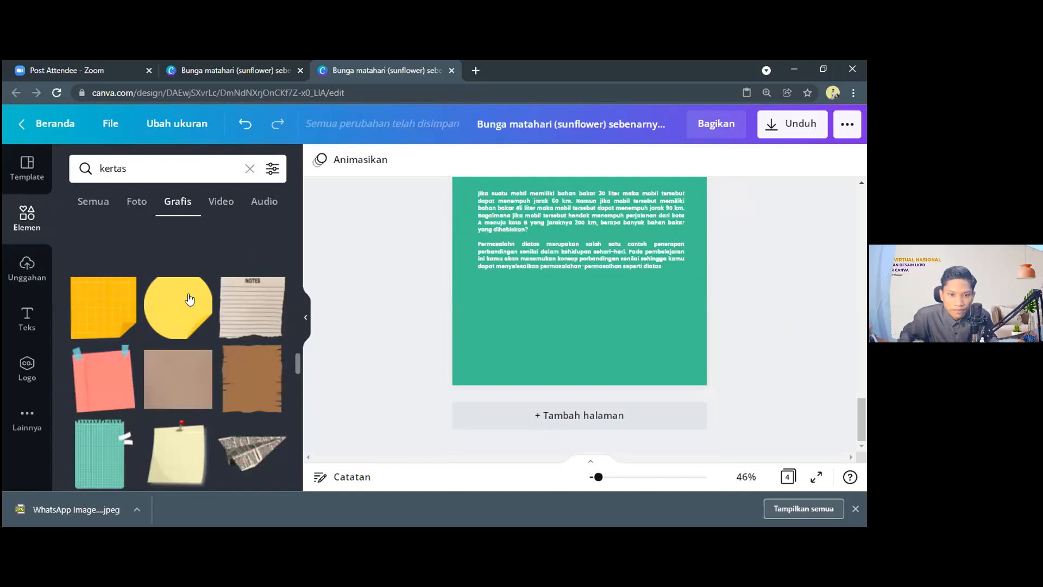
{"action": "scroll", "coordinate": [189, 299], "scroll_direction": "up", "scroll_amount": 5}
{"action": "scroll", "coordinate": [181, 365], "scroll_direction": "up", "scroll_amount": 3}
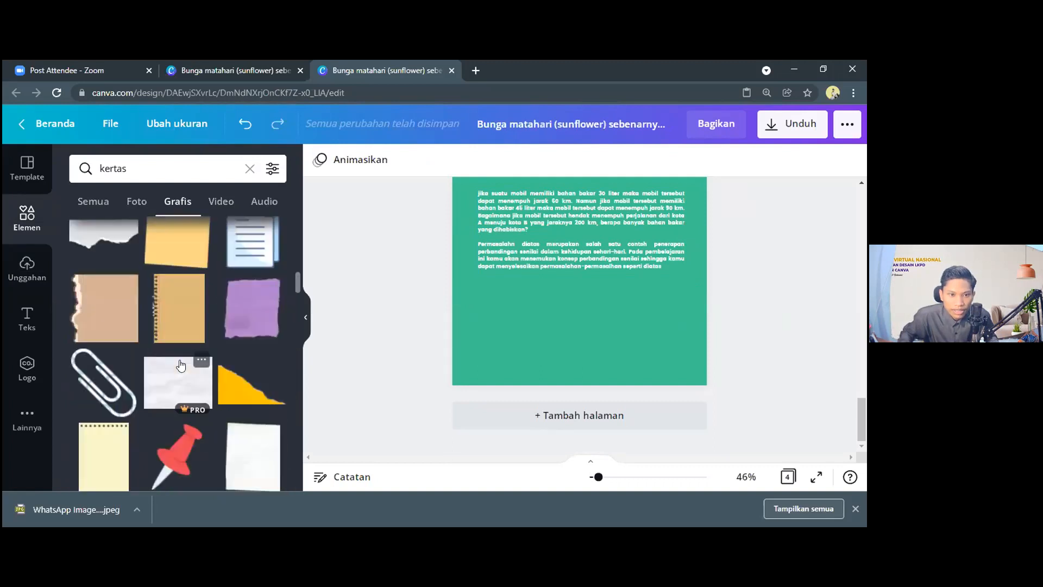
{"action": "scroll", "coordinate": [181, 363], "scroll_direction": "up", "scroll_amount": 4}
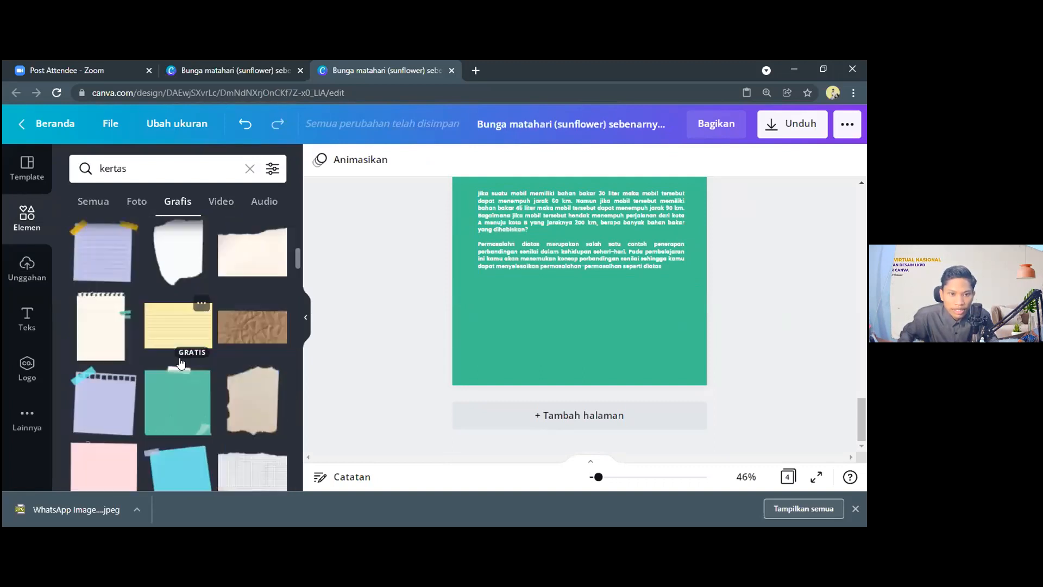
{"action": "scroll", "coordinate": [175, 409], "scroll_direction": "down", "scroll_amount": 1}
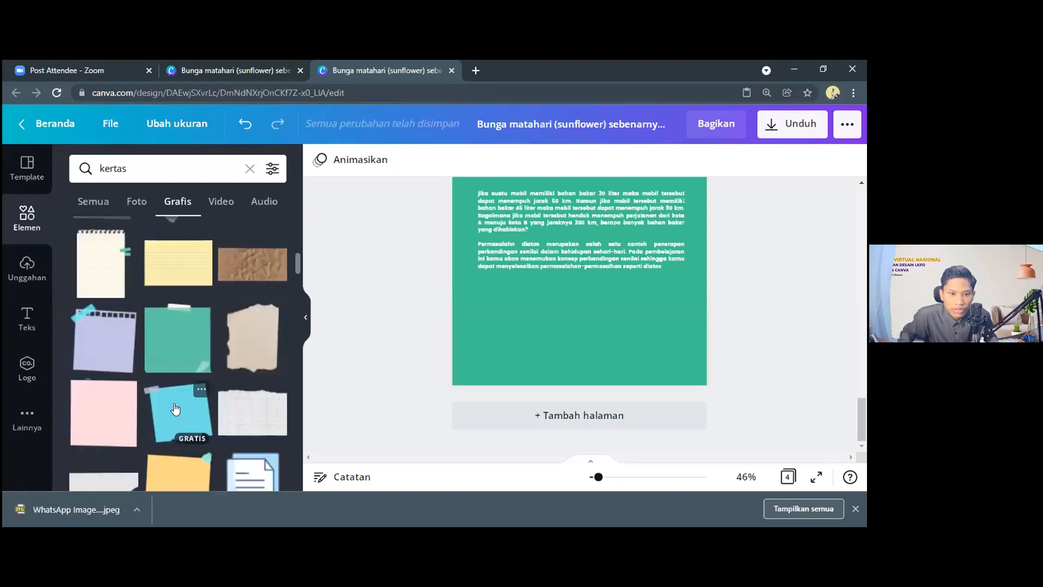
{"action": "left_click", "coordinate": [175, 409]}
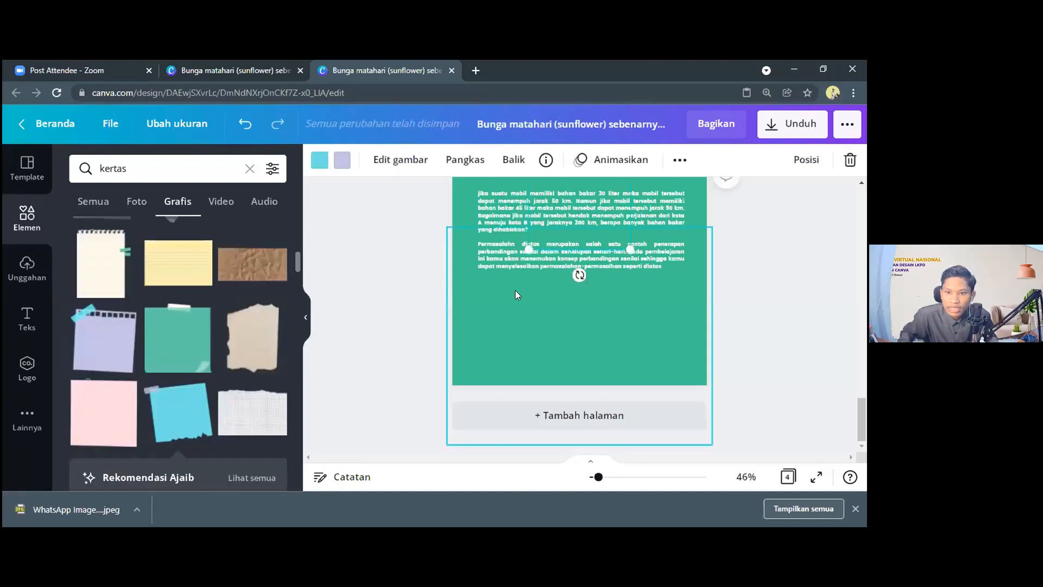
Step: Place the blue note graphic in the green space below the paragraphs, aligned with the text's left edge
{"action": "left_click_drag", "start_coordinate": [574, 207], "coordinate": [546, 315]}
{"action": "key", "text": "ctrl+z"}
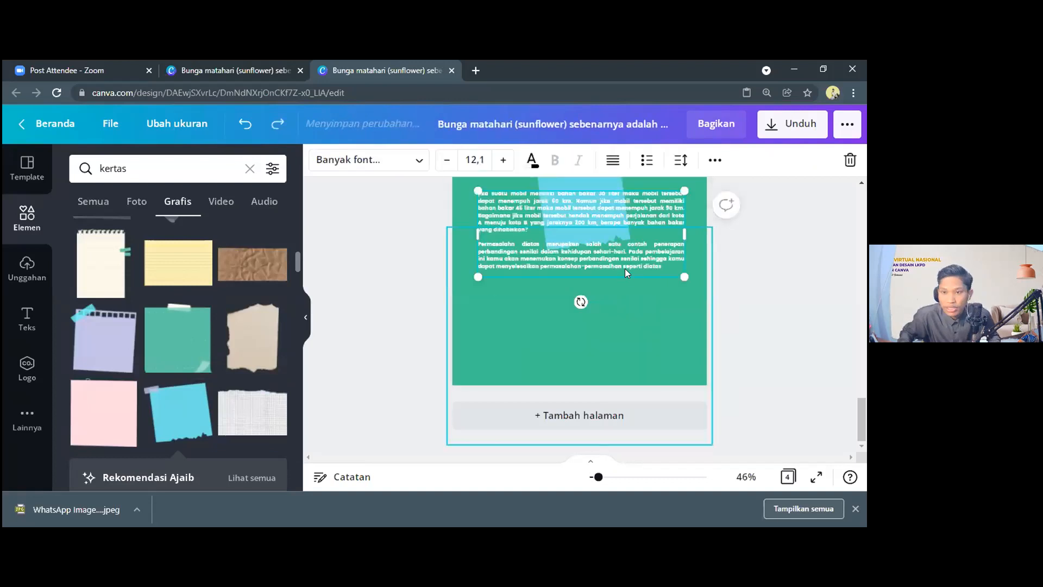
{"action": "left_click", "coordinate": [715, 161]}
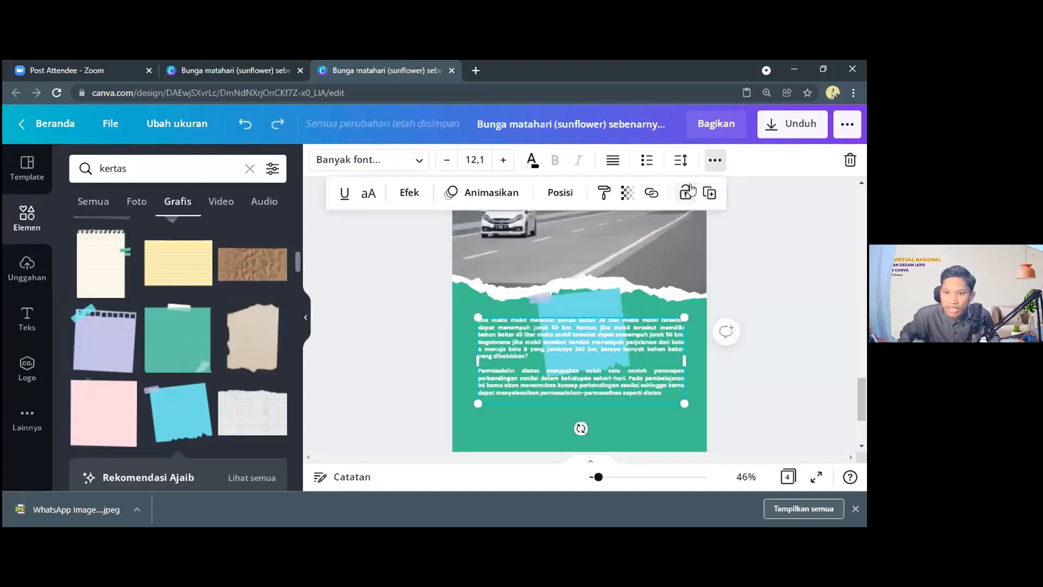
{"action": "left_click_drag", "start_coordinate": [602, 297], "coordinate": [557, 407]}
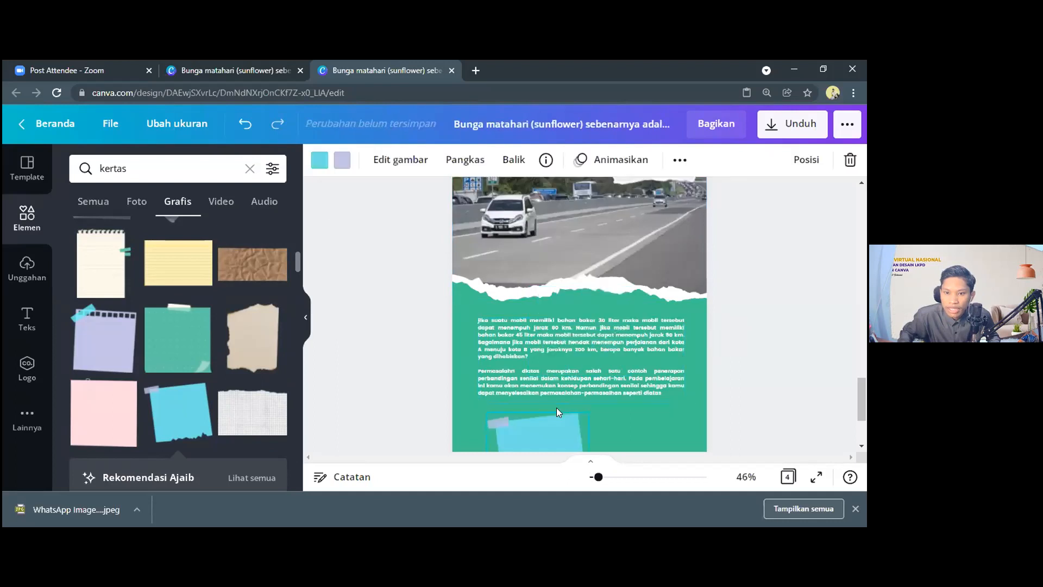
{"action": "scroll", "coordinate": [556, 408], "scroll_direction": "down", "scroll_amount": 3}
{"action": "left_click_drag", "start_coordinate": [533, 335], "coordinate": [534, 333]}
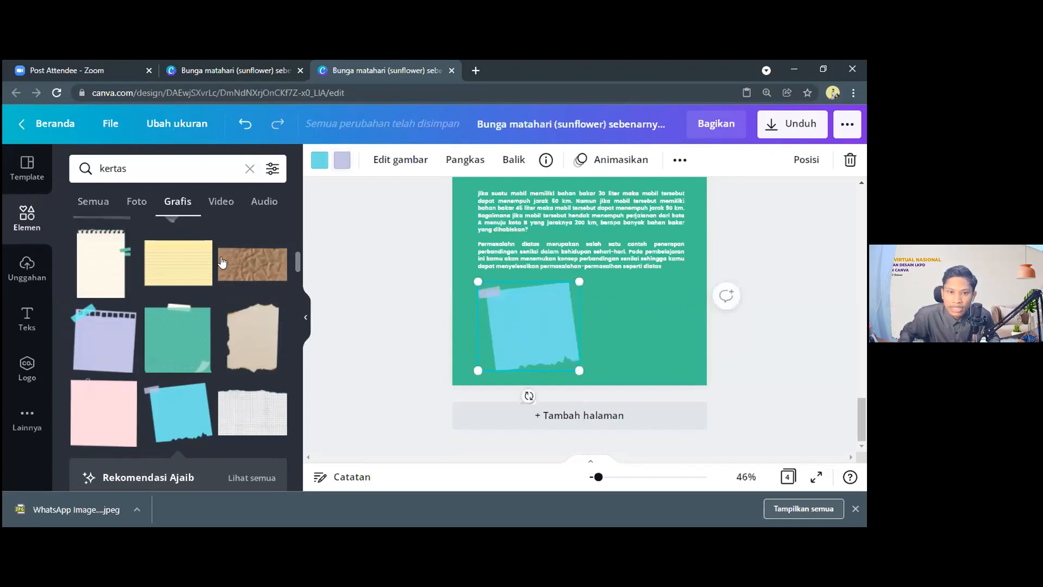
Step: Recolor the note graphic with a light grey tape strip and white paper
{"action": "left_click", "coordinate": [342, 161]}
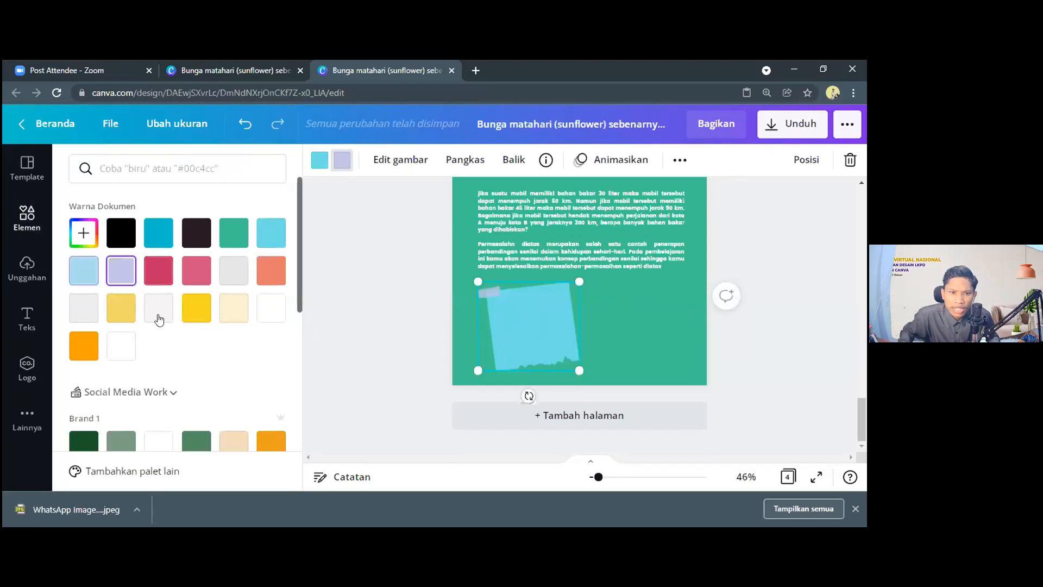
{"action": "left_click", "coordinate": [76, 318]}
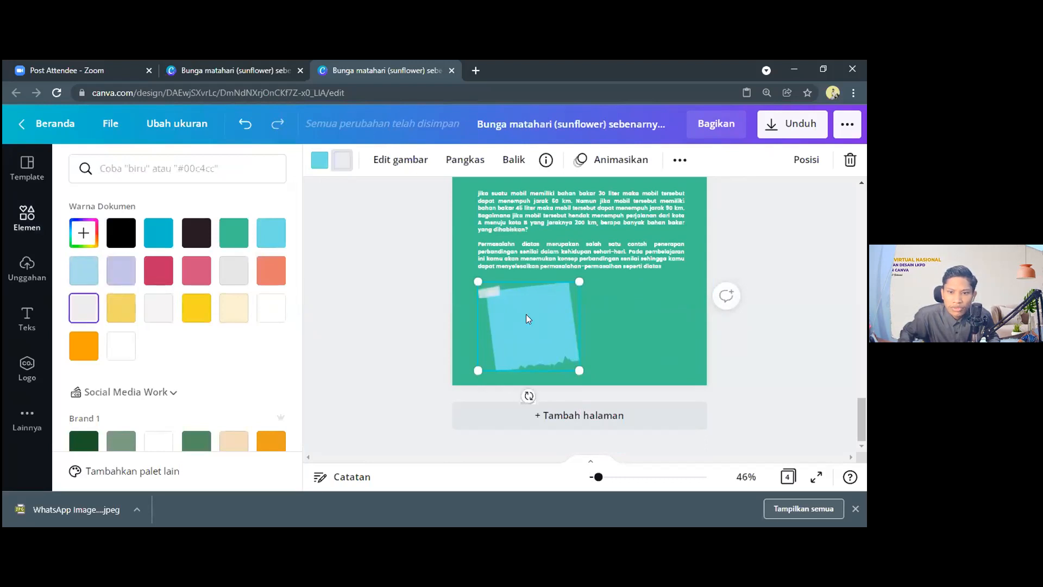
{"action": "left_click", "coordinate": [320, 160]}
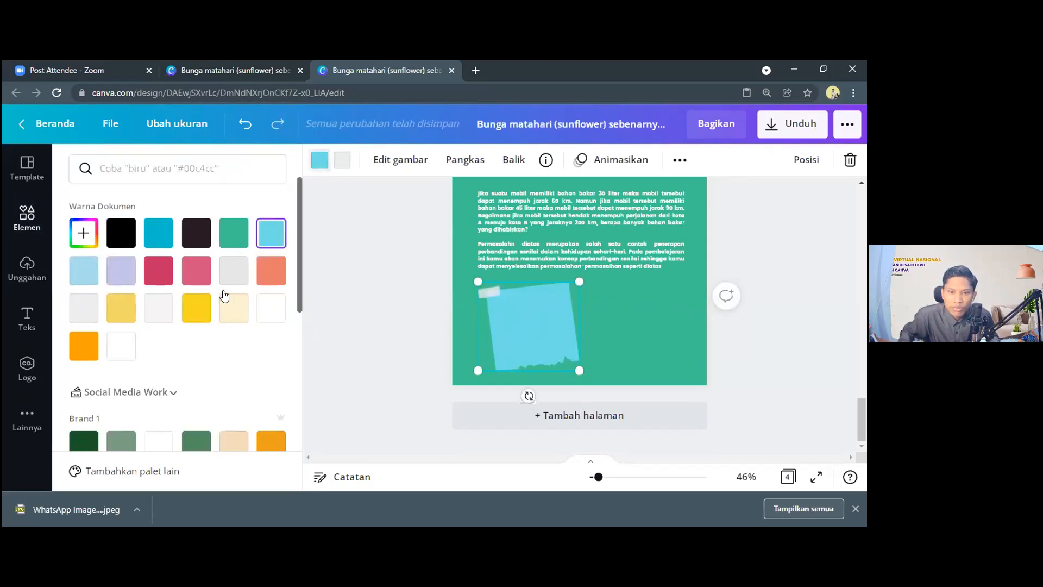
{"action": "left_click", "coordinate": [121, 349]}
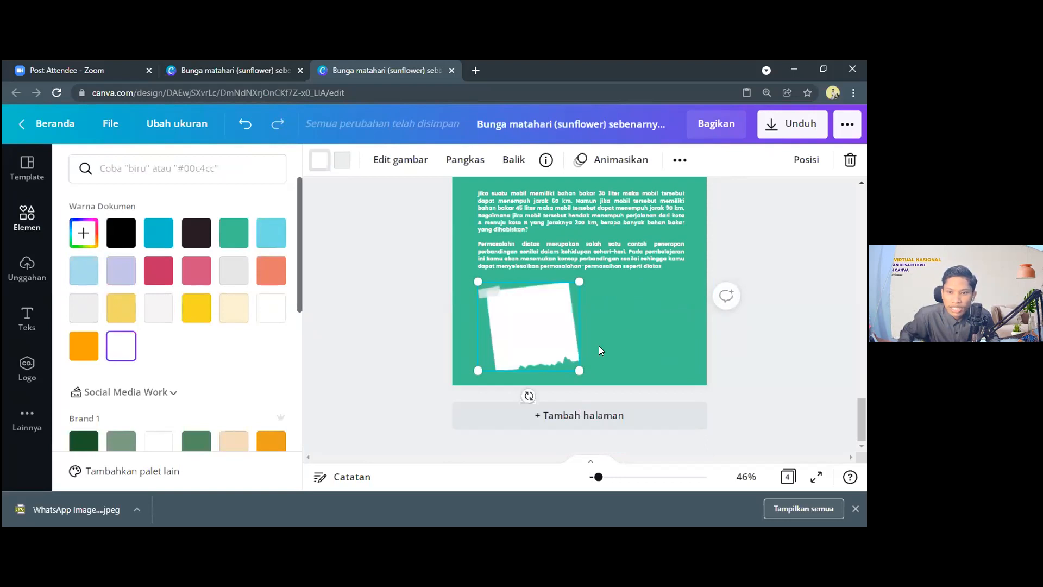
Step: Scale the white note down slightly from its lower-right corner, keeping it beneath the paragraphs
{"action": "scroll", "coordinate": [610, 307], "scroll_direction": "up", "scroll_amount": 3}
{"action": "scroll", "coordinate": [592, 266], "scroll_direction": "down", "scroll_amount": 2}
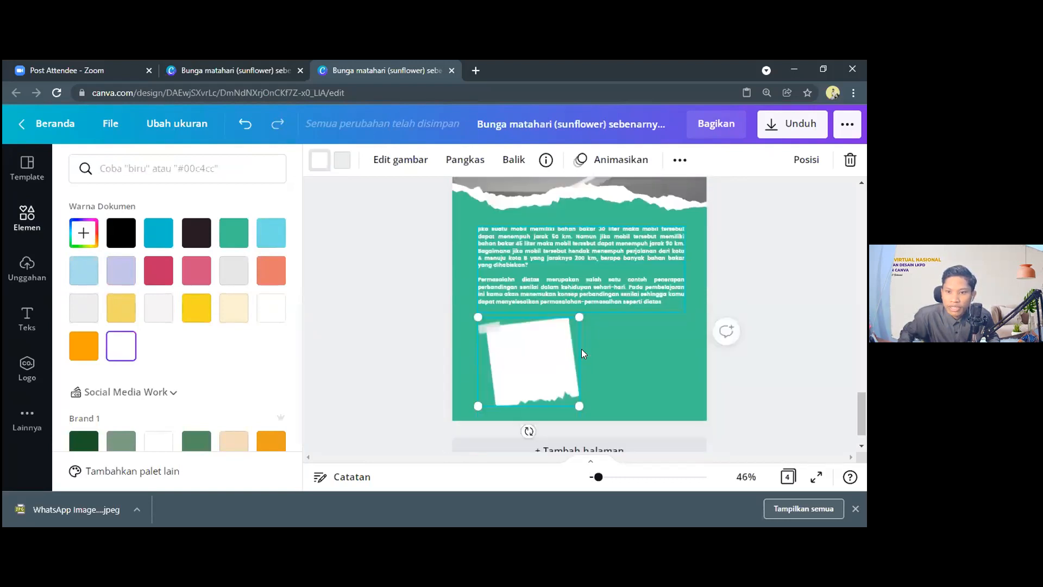
{"action": "left_click_drag", "start_coordinate": [576, 371], "coordinate": [567, 360]}
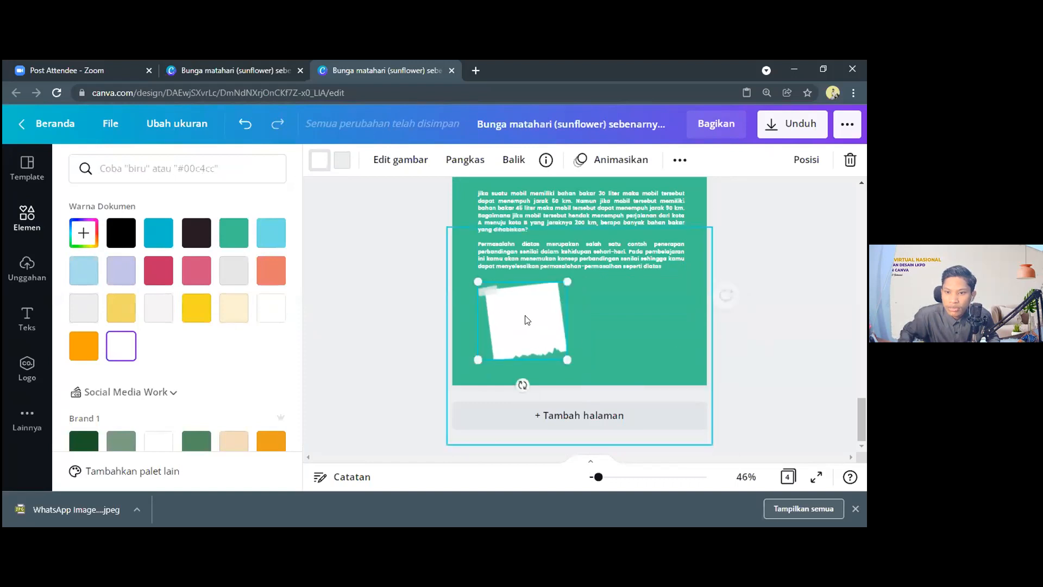
Step: Copy the Apersepsi heading text from the highway photo and place the copy on the white note
{"action": "left_click", "coordinate": [516, 278]}
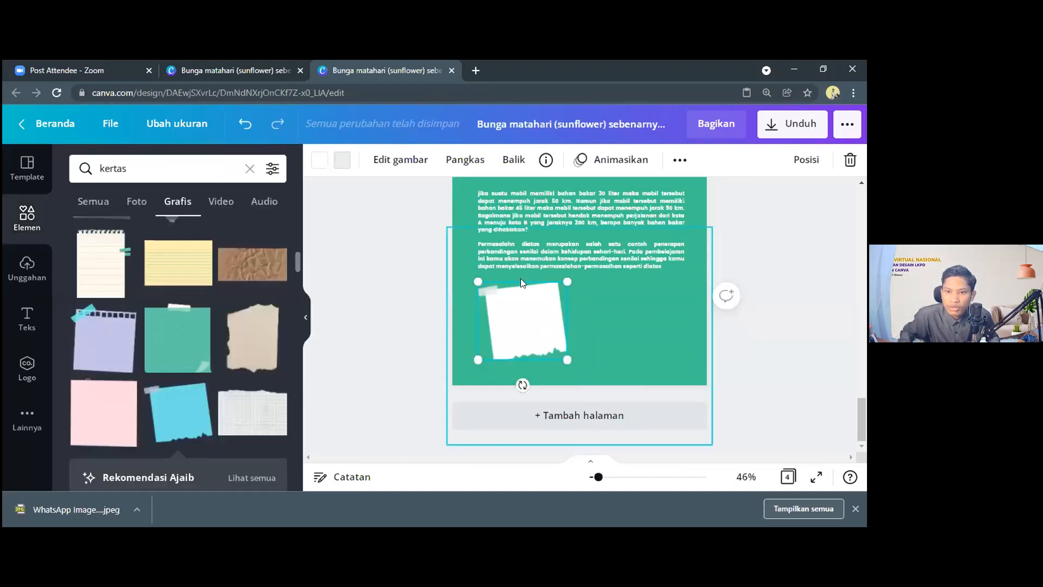
{"action": "scroll", "coordinate": [520, 280], "scroll_direction": "up", "scroll_amount": 5}
{"action": "scroll", "coordinate": [521, 280], "scroll_direction": "down", "scroll_amount": 3}
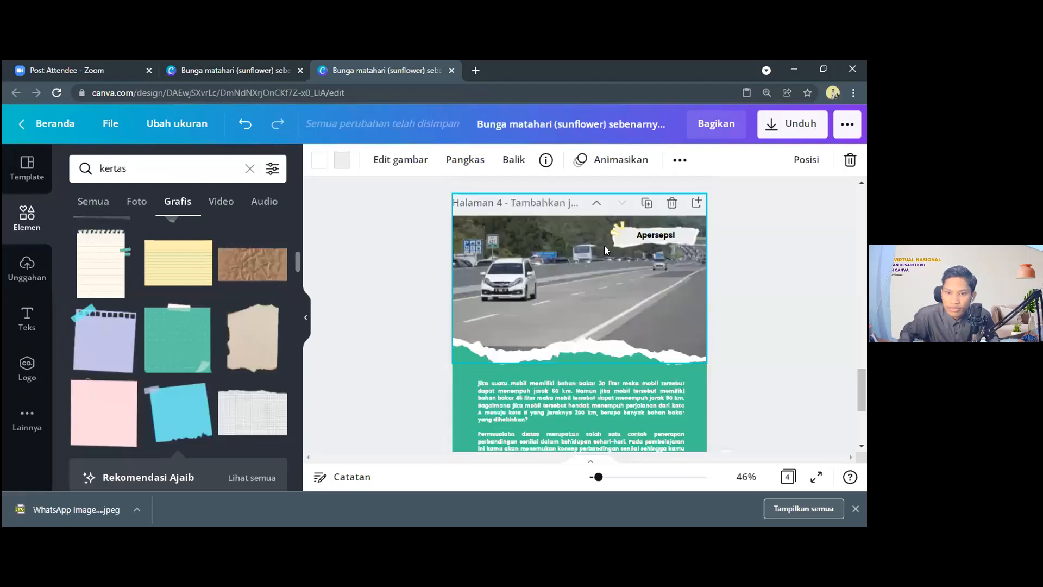
{"action": "scroll", "coordinate": [619, 261], "scroll_direction": "down", "scroll_amount": 2}
{"action": "scroll", "coordinate": [637, 255], "scroll_direction": "up", "scroll_amount": 2}
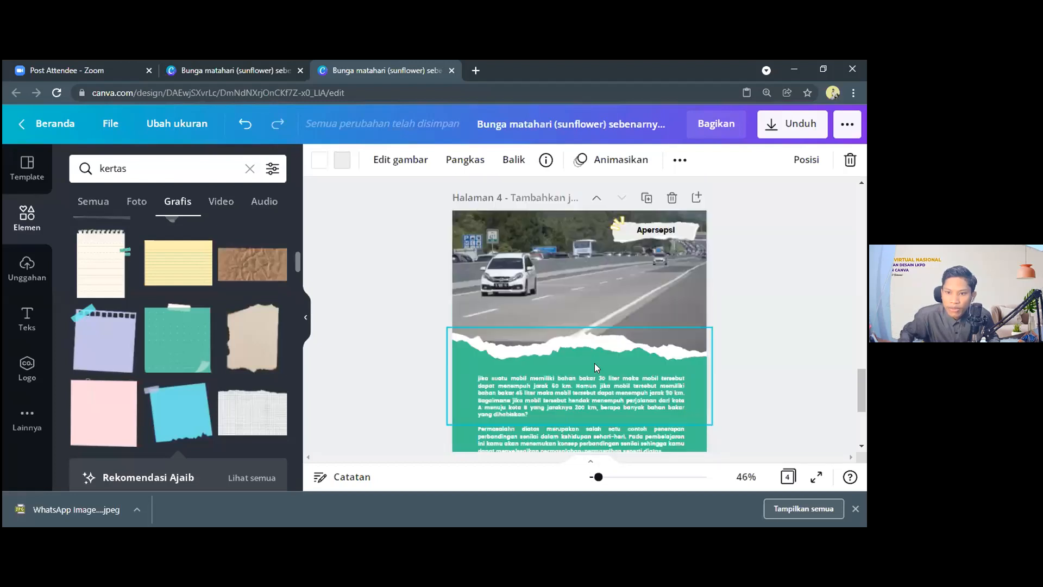
{"action": "left_click", "coordinate": [650, 240]}
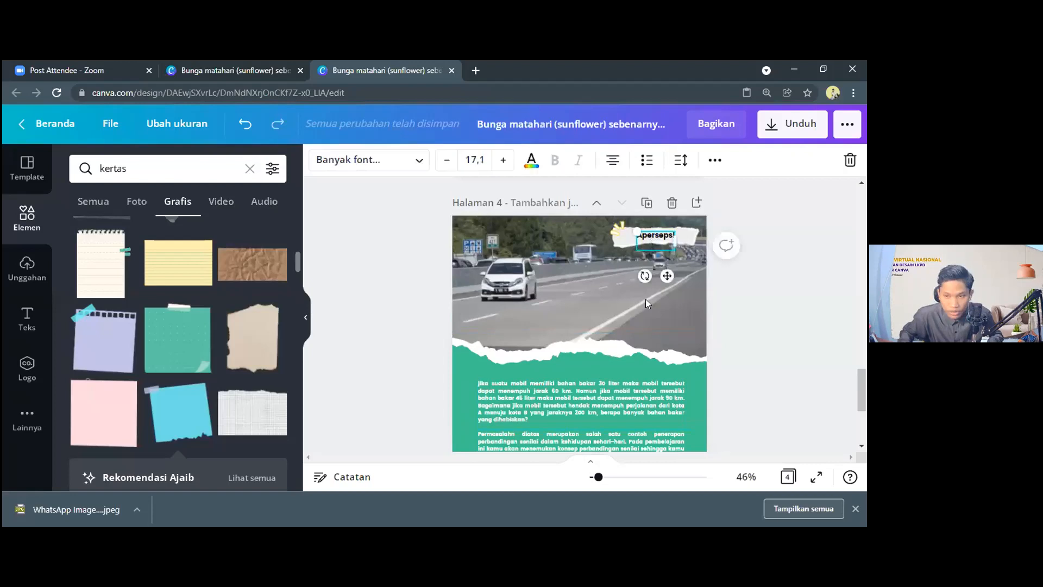
{"action": "scroll", "coordinate": [571, 347], "scroll_direction": "down", "scroll_amount": 3}
{"action": "left_click", "coordinate": [573, 328]}
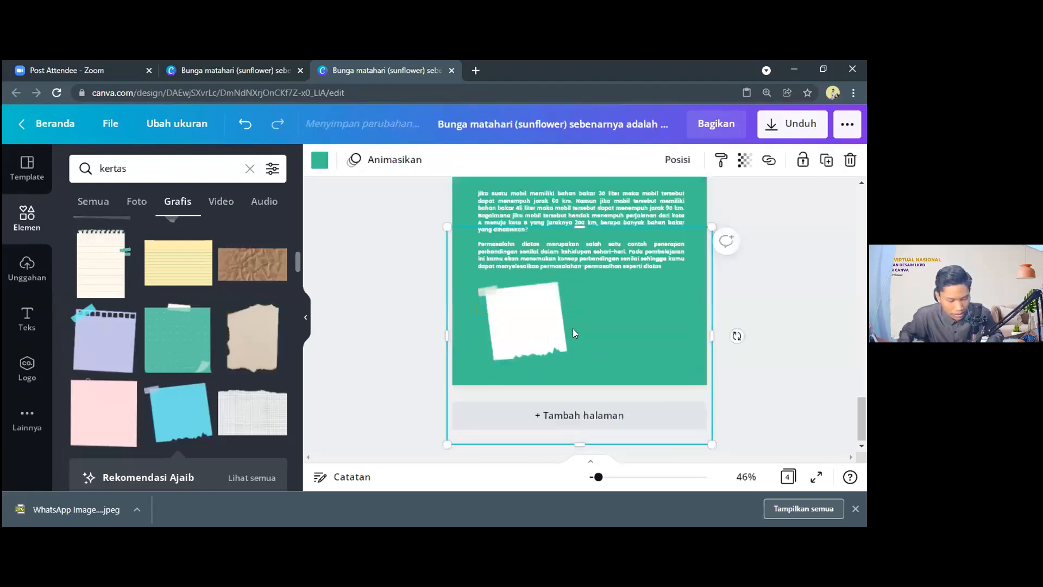
{"action": "key", "text": "ctrl+v"}
{"action": "left_click_drag", "start_coordinate": [584, 308], "coordinate": [524, 306]}
Step: Replace the copied text on the white note with the heading "Kata Kunci :"
{"action": "double_click", "coordinate": [524, 309]}
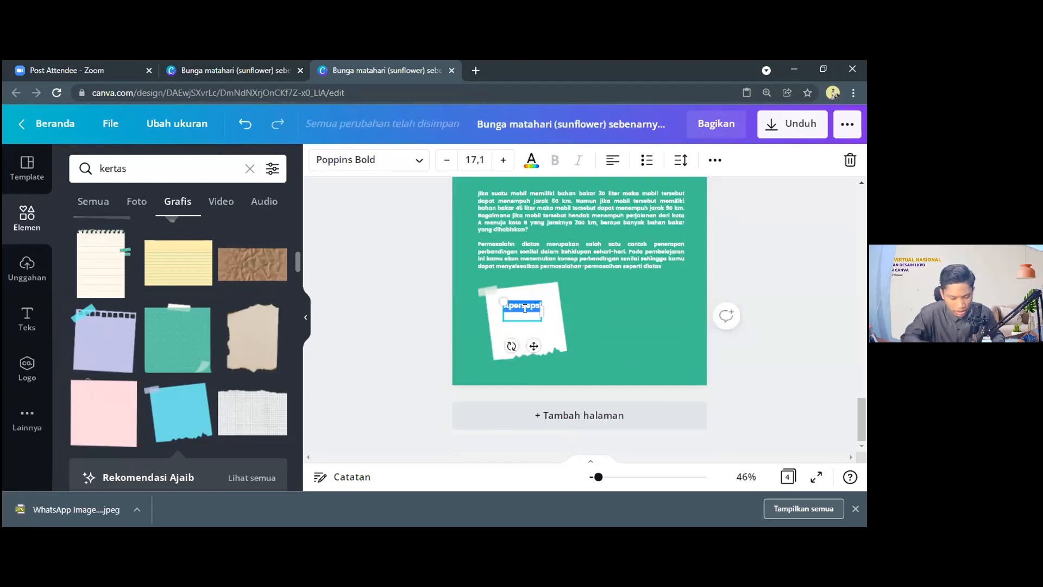
{"action": "type", "text": "kata"}
{"action": "type", "text": "Kun"}
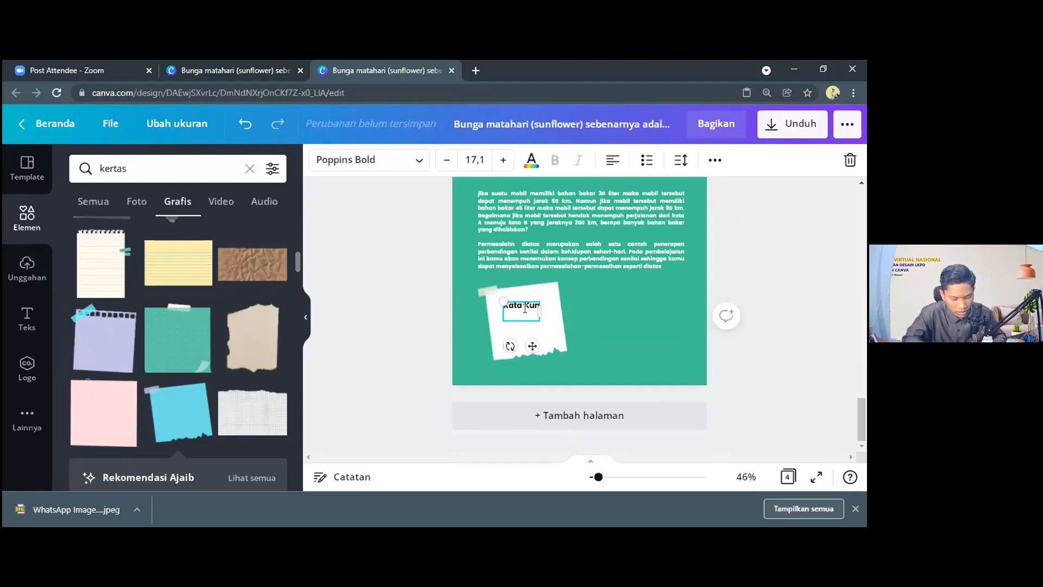
{"action": "type", "text": "ci"}
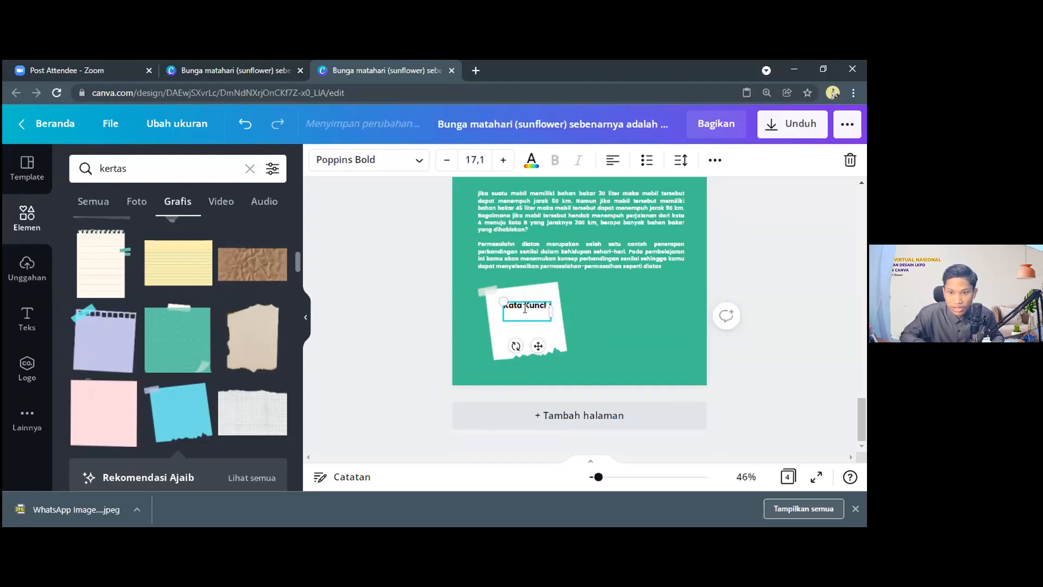
Step: Add a numbered list under Kata Kunci with Rasio, Skala and Perbandingan Senilai, removing the duplicate number before Skala
{"action": "key", "text": "Return"}
{"action": "type", "text": "1. Rasio"}
{"action": "key", "text": "Return"}
{"action": "type", "text": "2.2."}
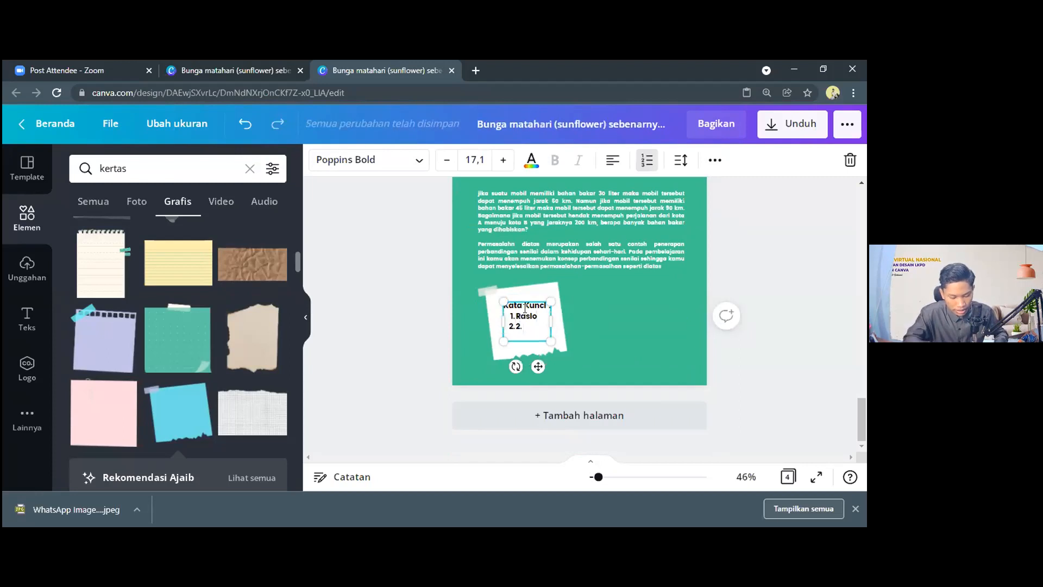
{"action": "type", "text": " Skala"}
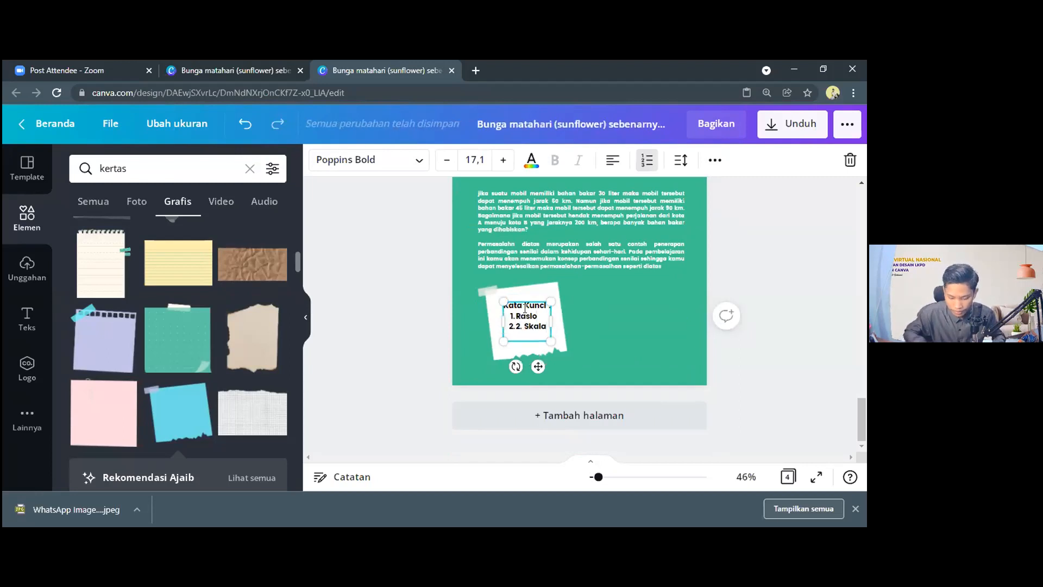
{"action": "key", "text": "Return"}
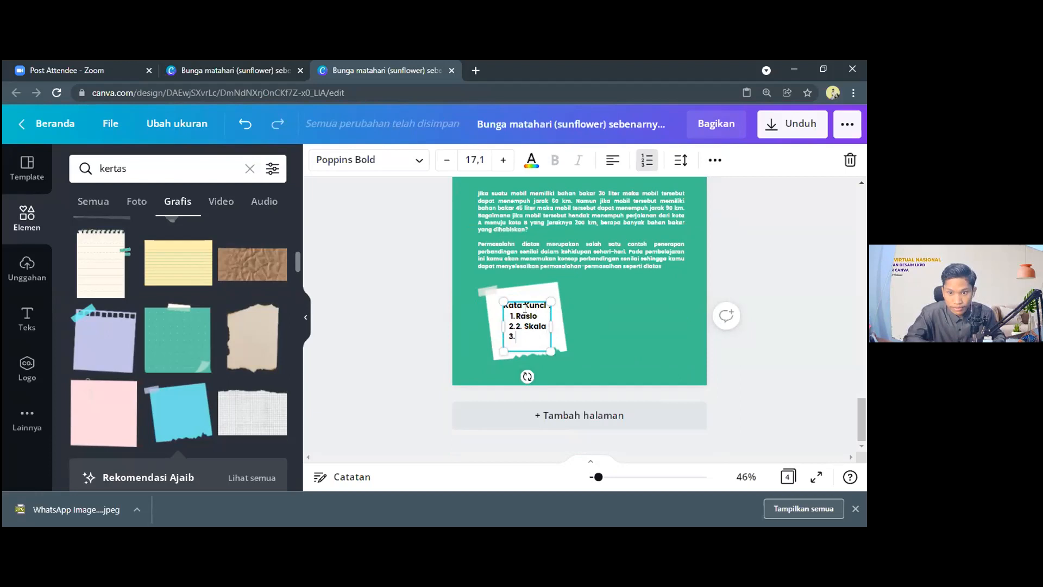
{"action": "type", "text": "P"}
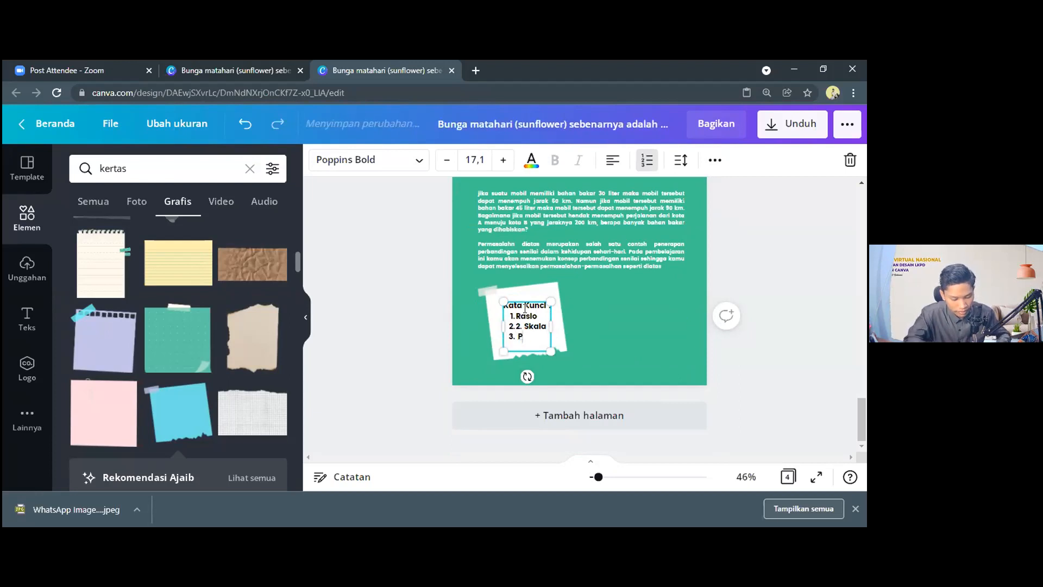
{"action": "type", "text": "erbandin"}
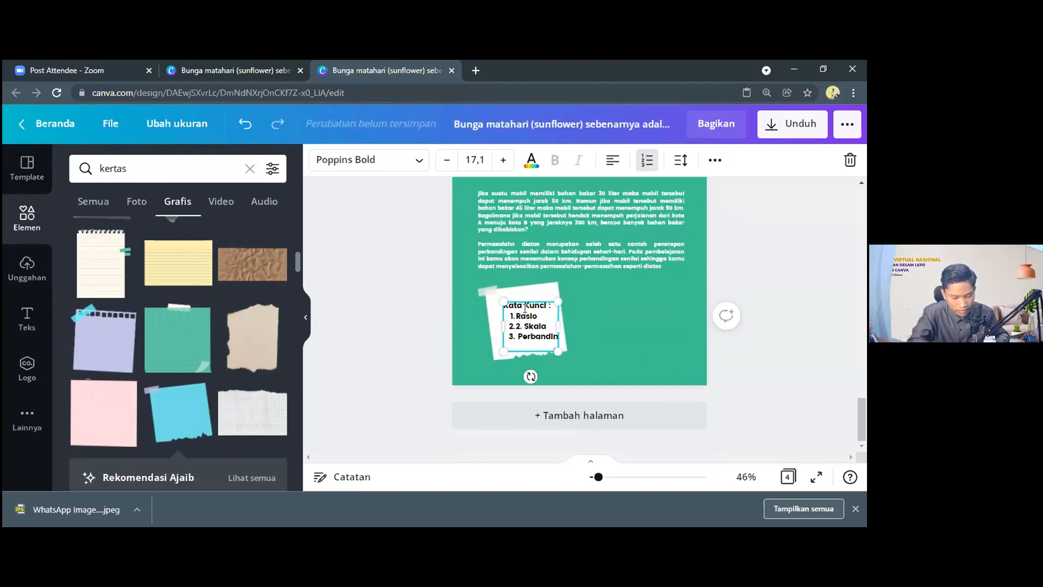
{"action": "type", "text": "gan Senilai"}
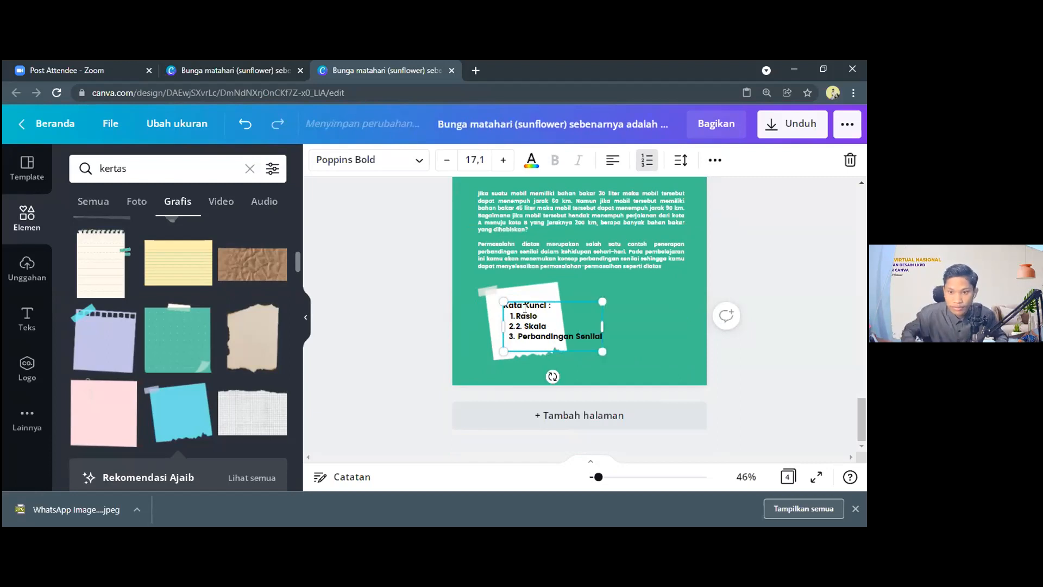
{"action": "left_click", "coordinate": [526, 329]}
{"action": "key", "text": "BackSpace"}
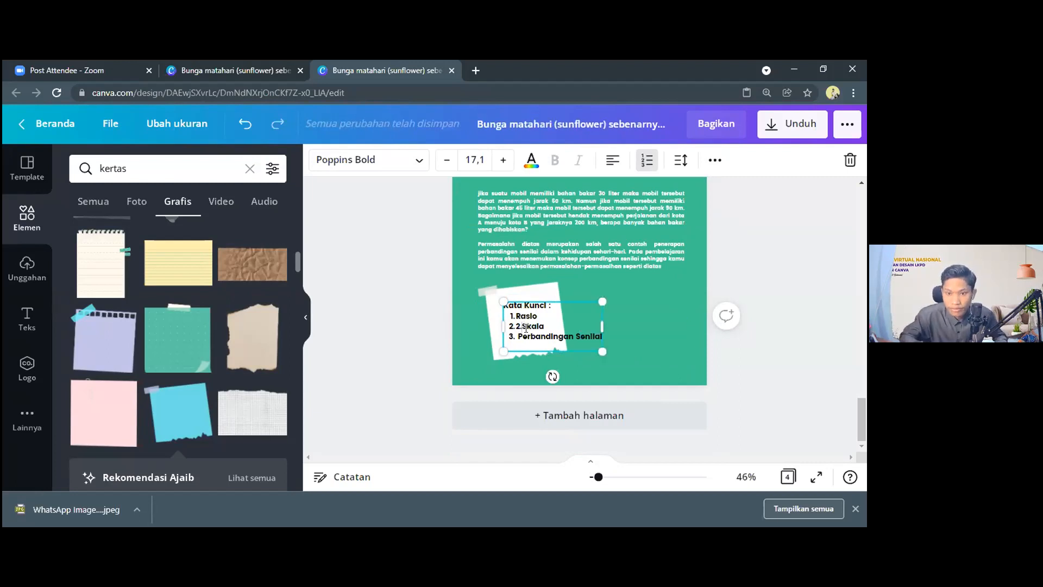
{"action": "key", "text": "BackSpace"}
{"action": "key", "text": "BackSpace"}
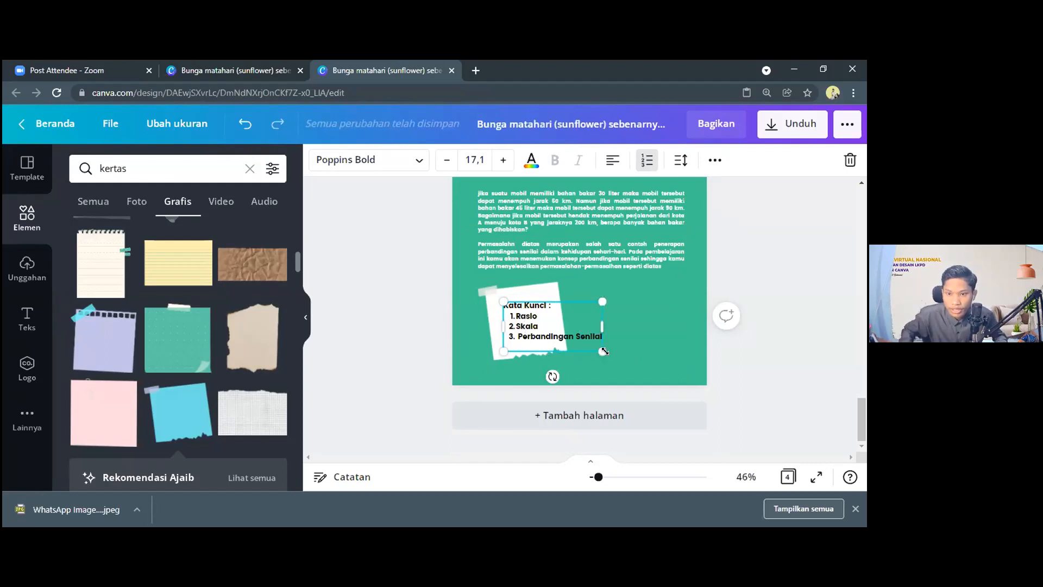
Step: Shrink the Kata Kunci text to size 13,2, then wrap, tilt and position it to fit the slanted white note
{"action": "left_click_drag", "start_coordinate": [602, 351], "coordinate": [579, 340]}
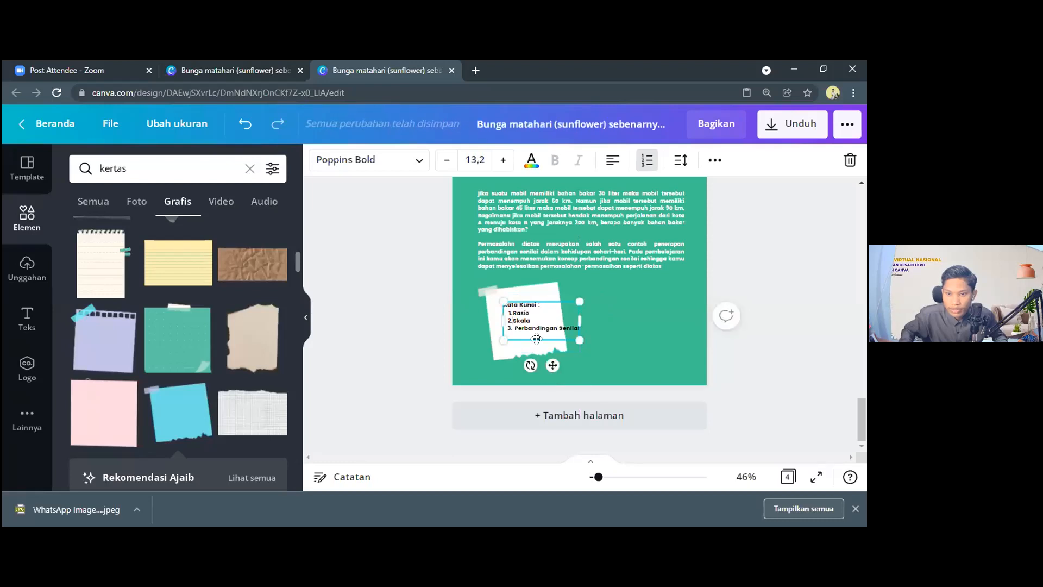
{"action": "left_click_drag", "start_coordinate": [530, 364], "coordinate": [540, 340]}
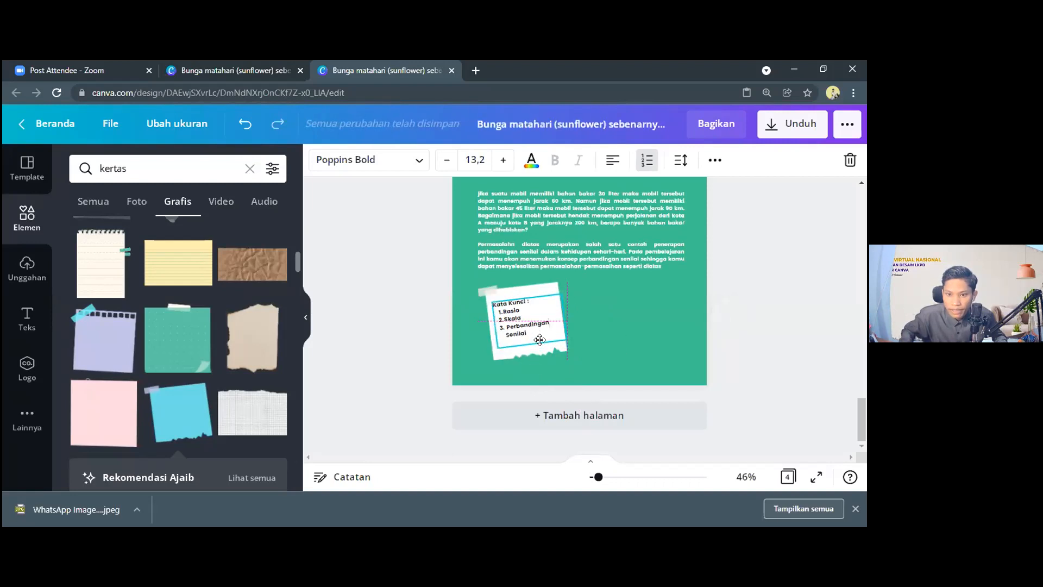
{"action": "left_click", "coordinate": [698, 363]}
{"action": "scroll", "coordinate": [617, 369], "scroll_direction": "up", "scroll_amount": 1}
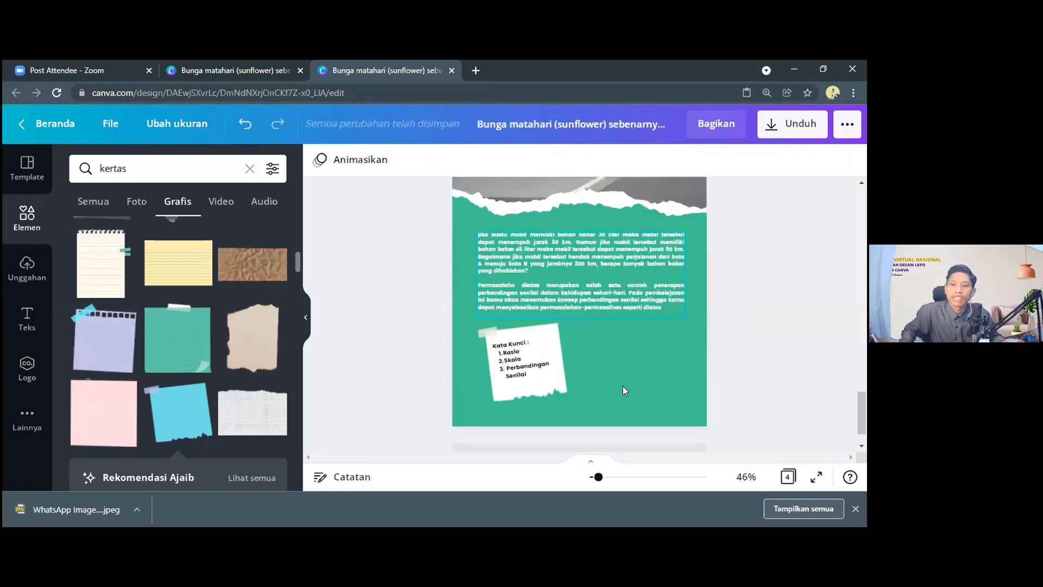
{"action": "scroll", "coordinate": [658, 307], "scroll_direction": "down", "scroll_amount": 1}
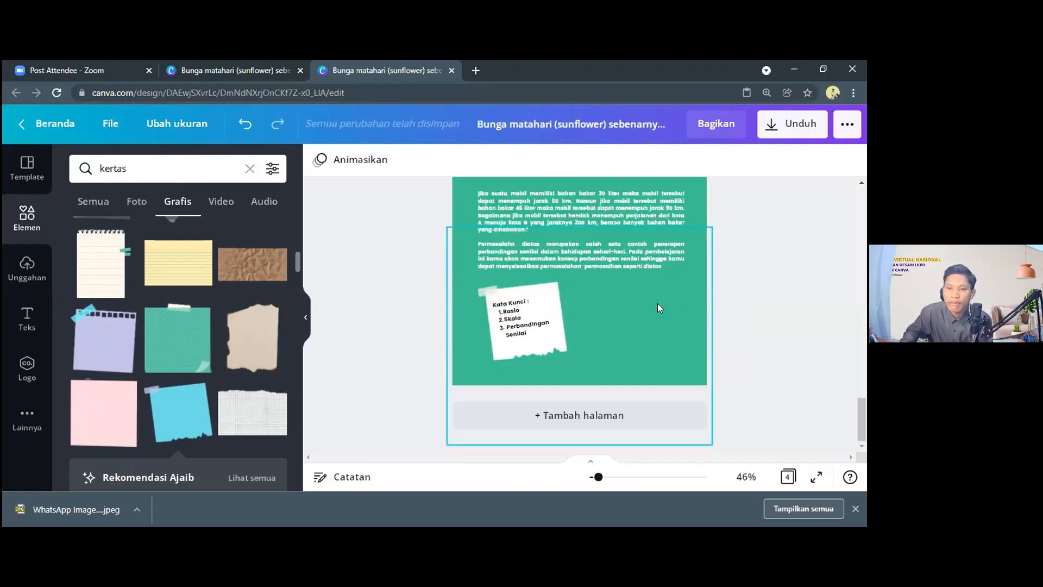
{"action": "scroll", "coordinate": [657, 307], "scroll_direction": "up", "scroll_amount": 1}
{"action": "scroll", "coordinate": [661, 310], "scroll_direction": "down", "scroll_amount": 1}
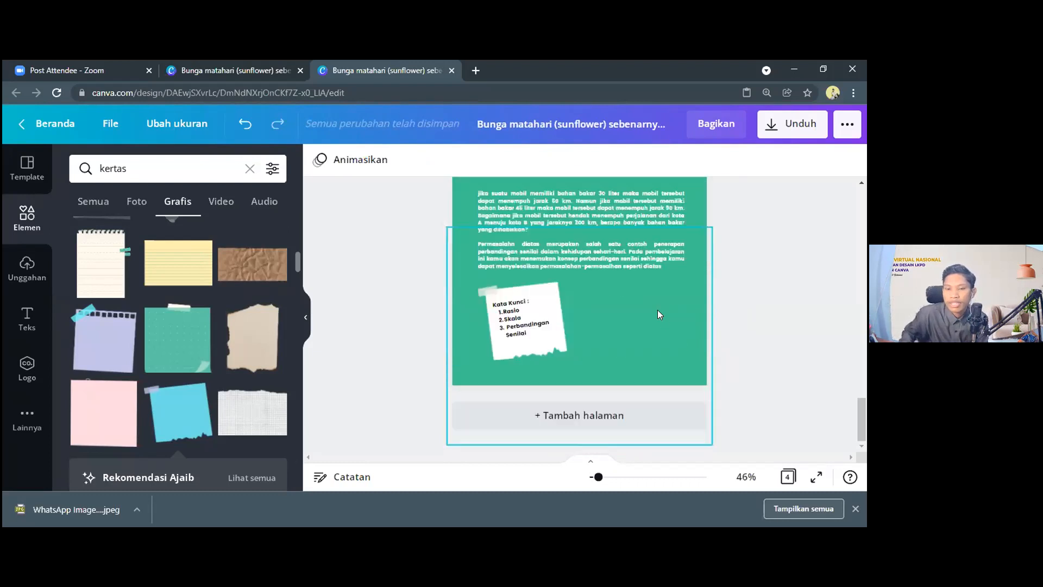
{"action": "scroll", "coordinate": [525, 244], "scroll_direction": "up", "scroll_amount": 1}
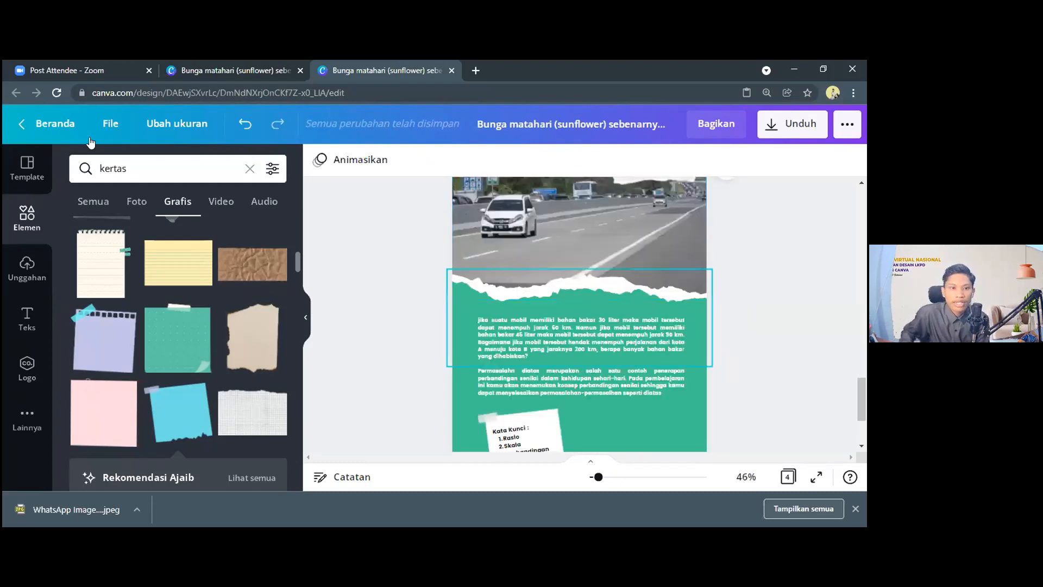
Step: Search the graphics for "mobil"
{"action": "left_click", "coordinate": [104, 169]}
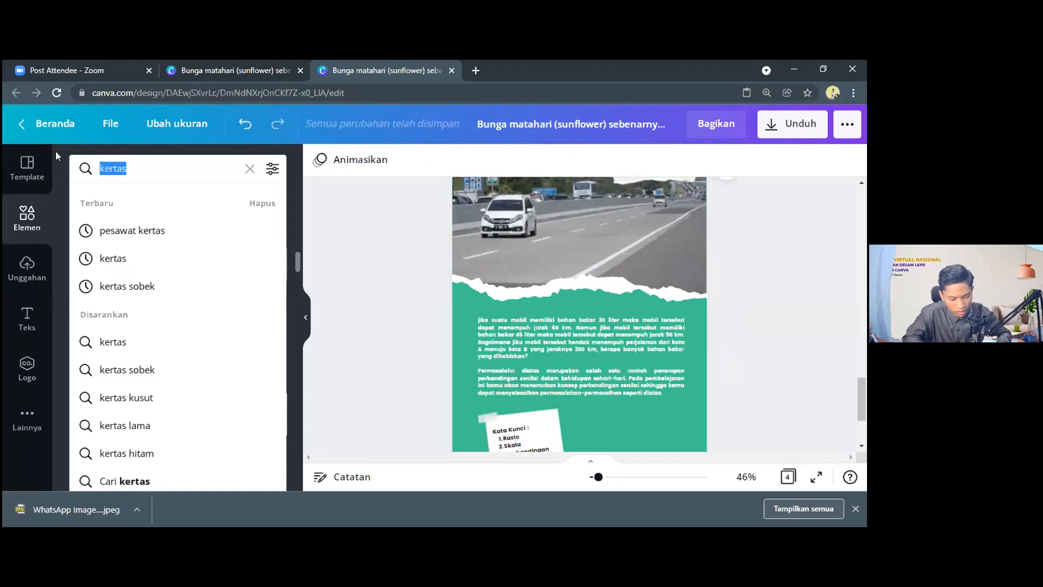
{"action": "type", "text": "mobil"}
{"action": "key", "text": "Return"}
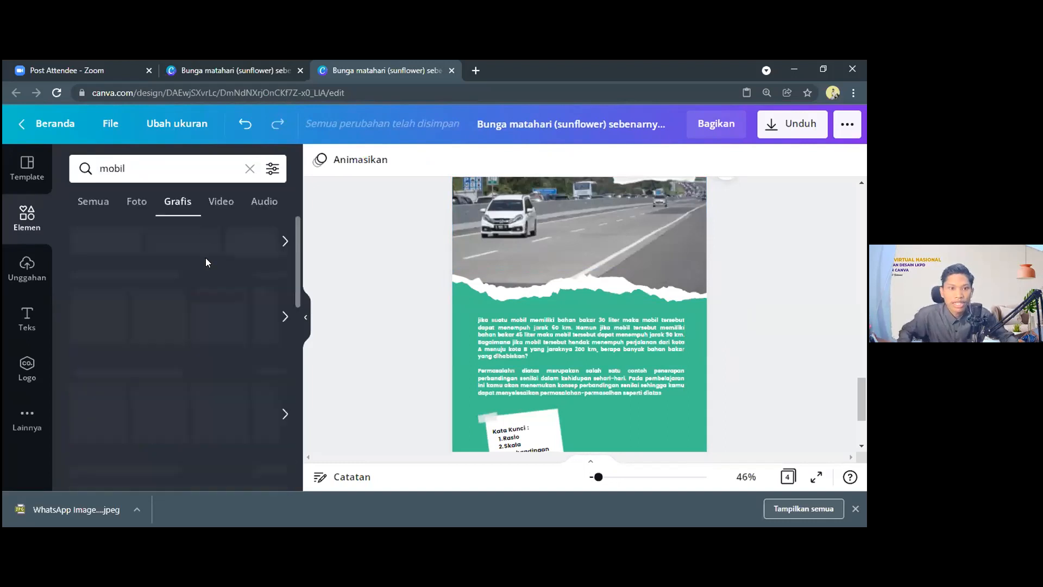
Step: Find the blue car illustration with pink wheels among the graphics and add it to page 4
{"action": "scroll", "coordinate": [186, 329], "scroll_direction": "down", "scroll_amount": 2}
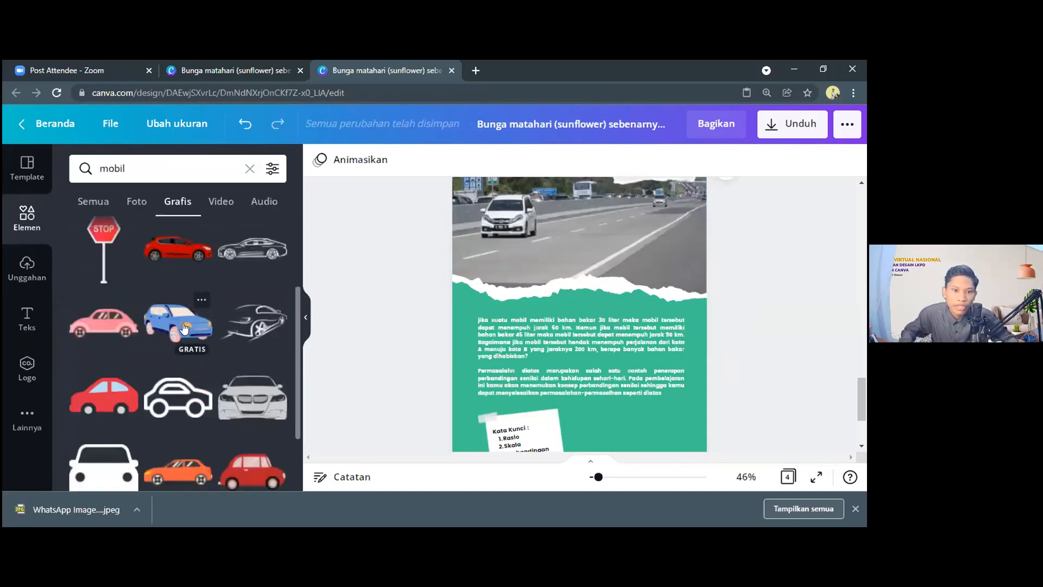
{"action": "scroll", "coordinate": [185, 330], "scroll_direction": "down", "scroll_amount": 2}
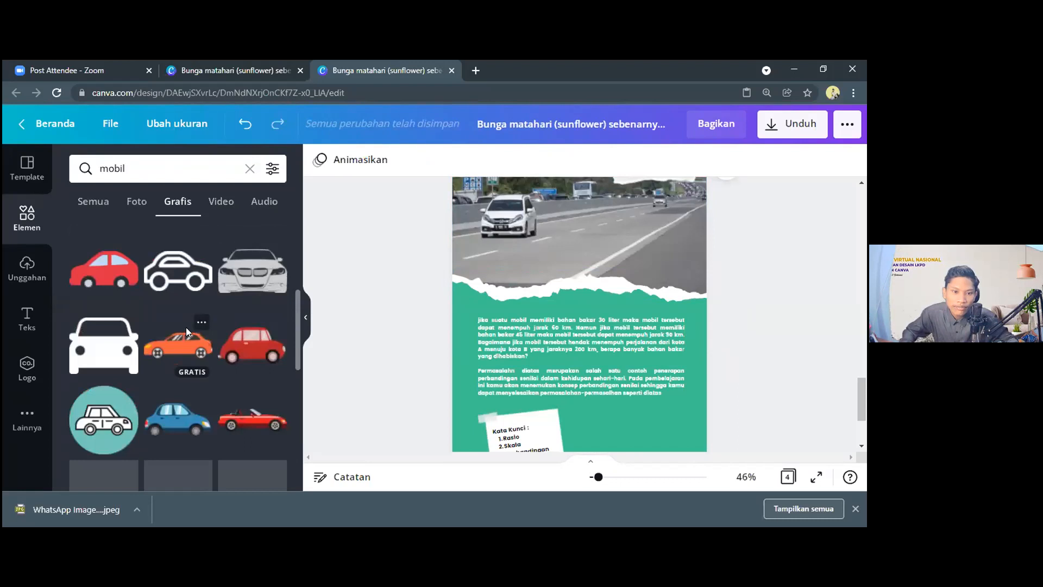
{"action": "scroll", "coordinate": [186, 329], "scroll_direction": "down", "scroll_amount": 2}
{"action": "scroll", "coordinate": [185, 333], "scroll_direction": "down", "scroll_amount": 3}
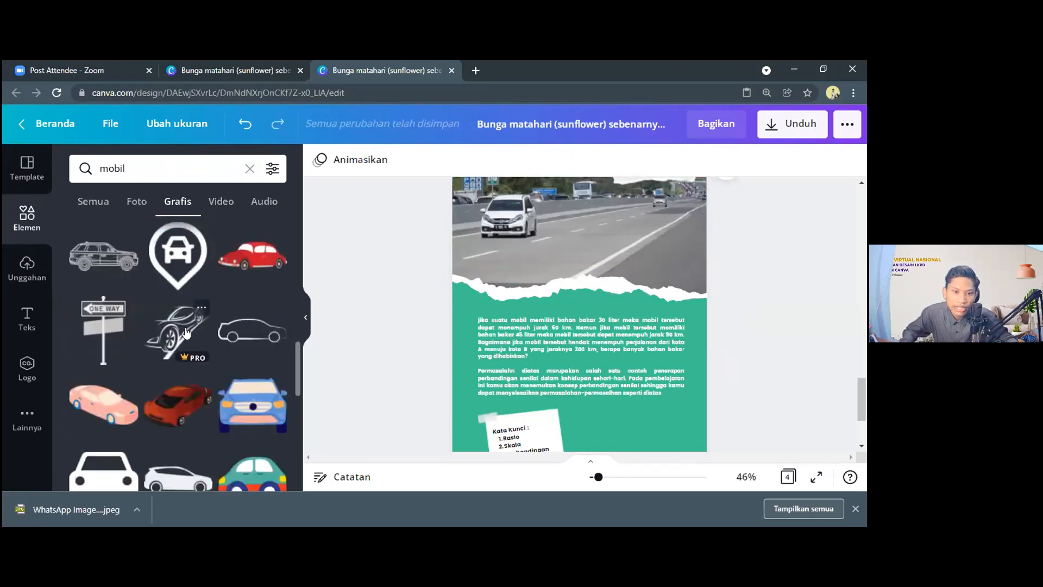
{"action": "scroll", "coordinate": [186, 333], "scroll_direction": "down", "scroll_amount": 5}
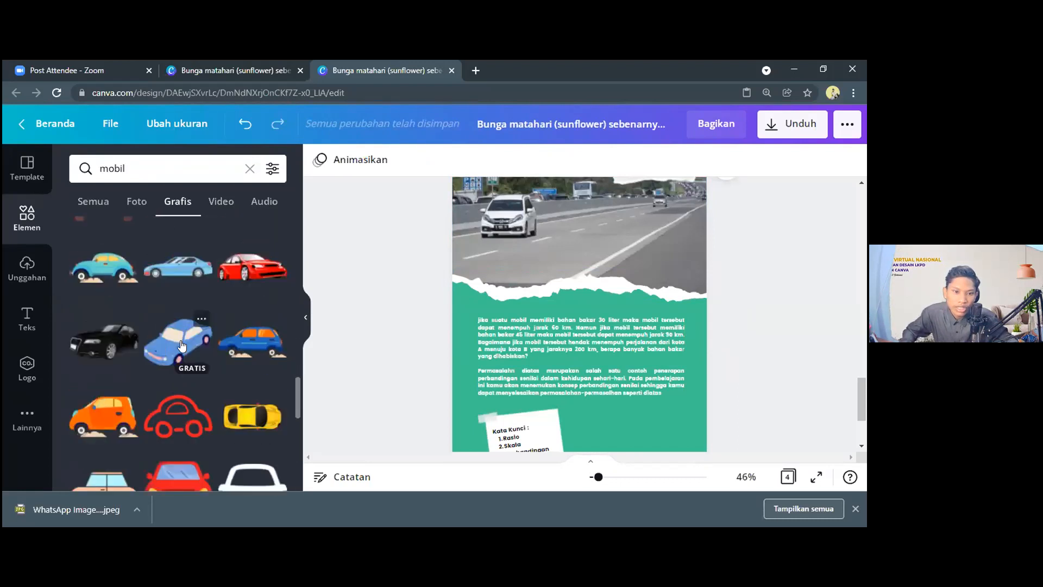
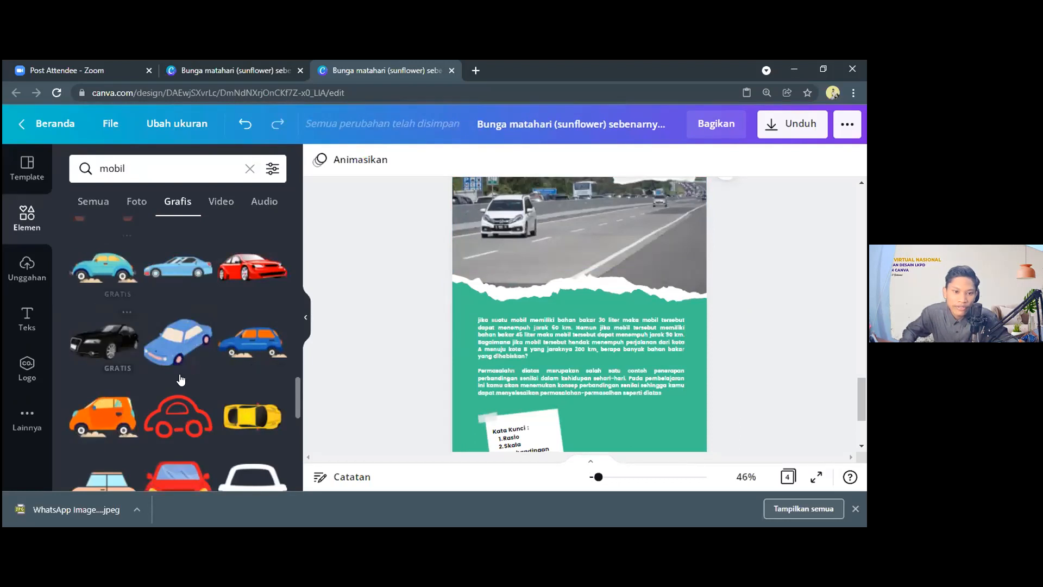
{"action": "scroll", "coordinate": [204, 383], "scroll_direction": "down", "scroll_amount": 2}
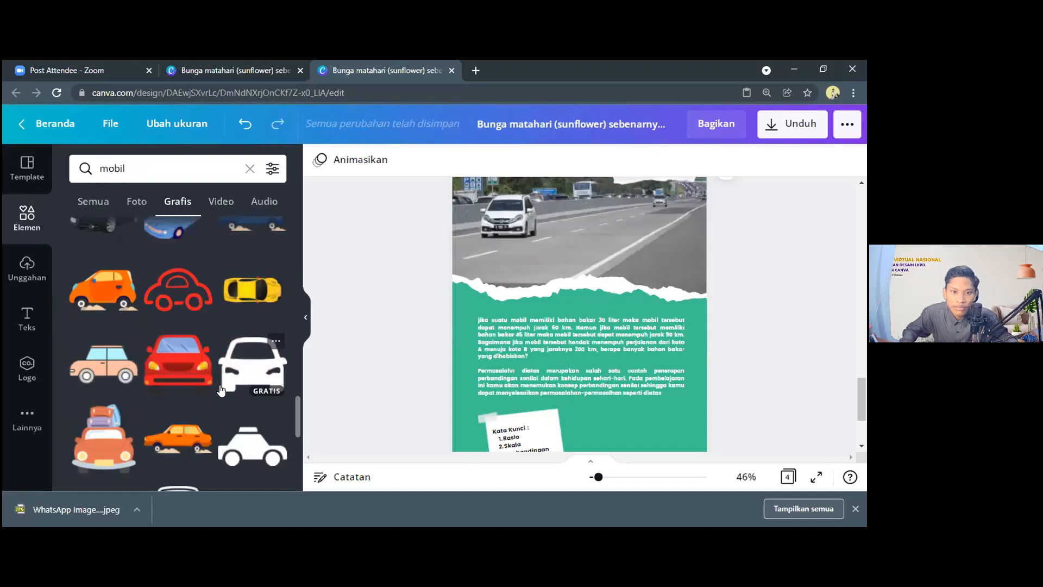
{"action": "scroll", "coordinate": [222, 389], "scroll_direction": "up", "scroll_amount": 5}
{"action": "scroll", "coordinate": [221, 391], "scroll_direction": "up", "scroll_amount": 2}
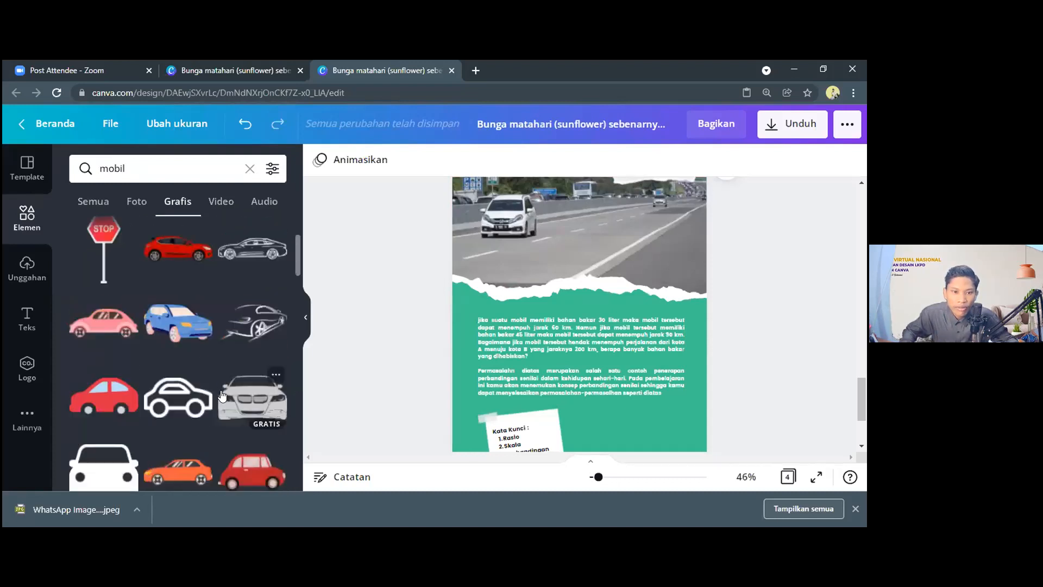
{"action": "scroll", "coordinate": [222, 395], "scroll_direction": "up", "scroll_amount": 1}
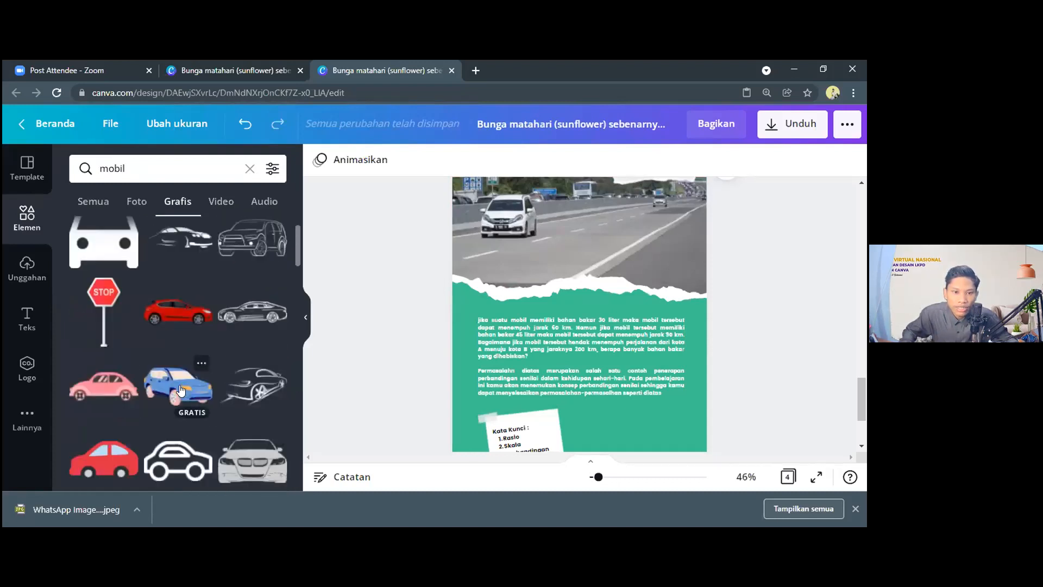
{"action": "left_click", "coordinate": [181, 390]}
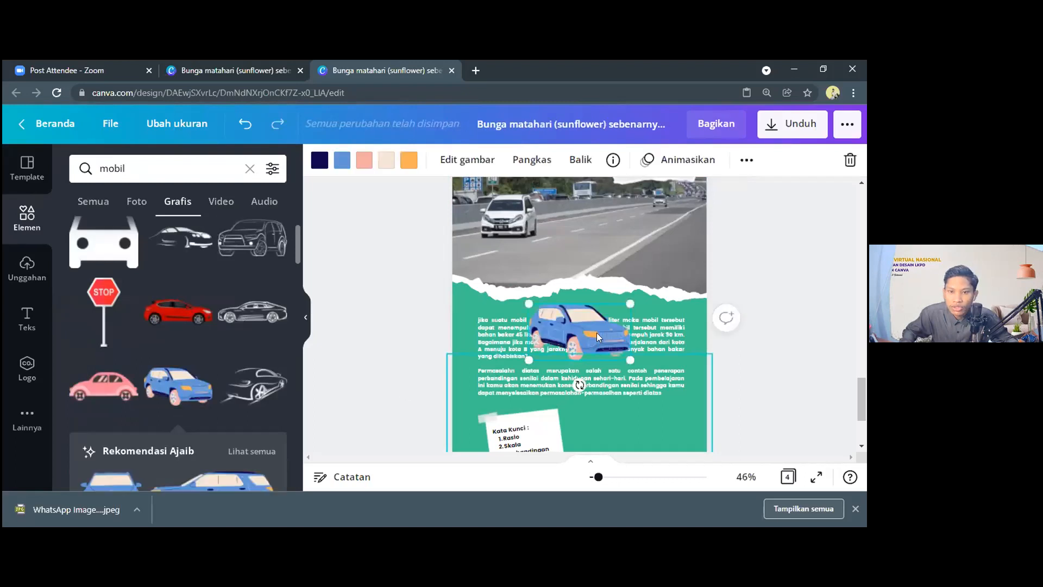
Step: Place the blue car in the green space to the right of the Kata Kunci note, beneath the paragraphs
{"action": "scroll", "coordinate": [641, 346], "scroll_direction": "down", "scroll_amount": 1}
{"action": "left_click_drag", "start_coordinate": [641, 347], "coordinate": [645, 383]}
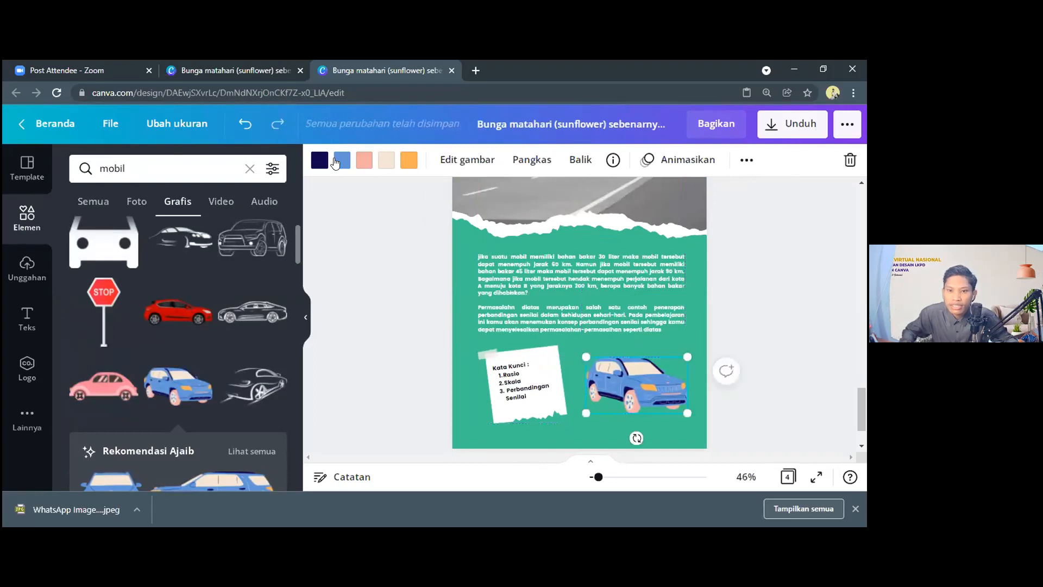
{"action": "scroll", "coordinate": [336, 163], "scroll_direction": "up", "scroll_amount": 1}
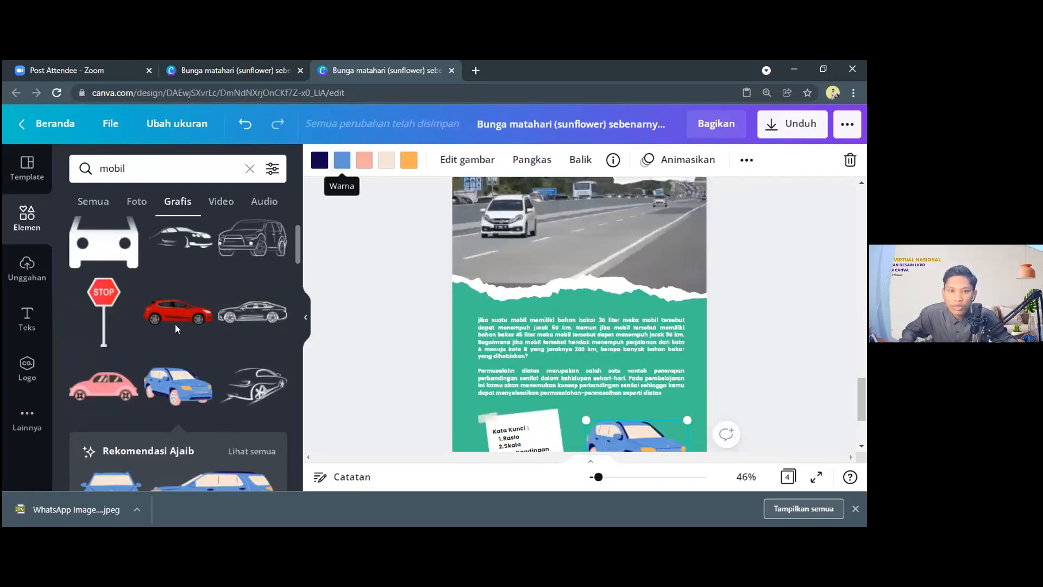
Step: Recolour the car illustration on page 4: change the blue body to yellow and both the pink and navy areas to white
{"action": "left_click", "coordinate": [337, 163]}
{"action": "left_click", "coordinate": [268, 309]}
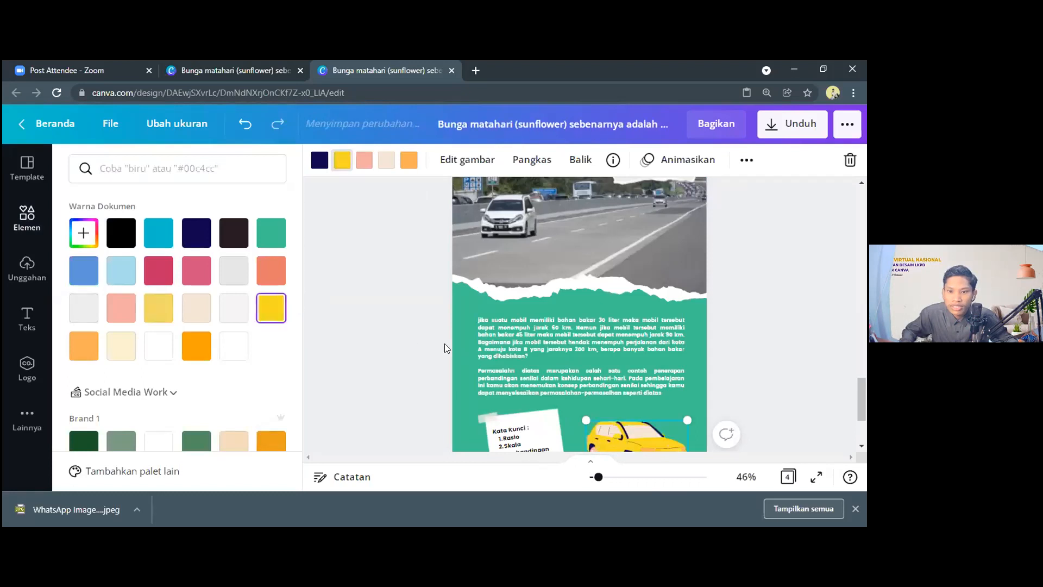
{"action": "scroll", "coordinate": [629, 379], "scroll_direction": "down", "scroll_amount": 1}
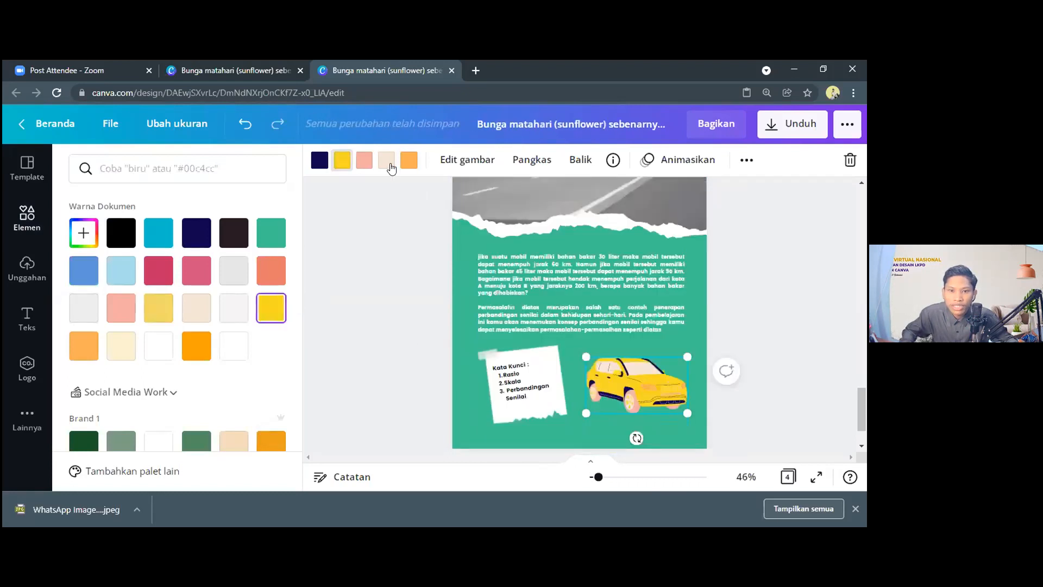
{"action": "left_click", "coordinate": [363, 163]}
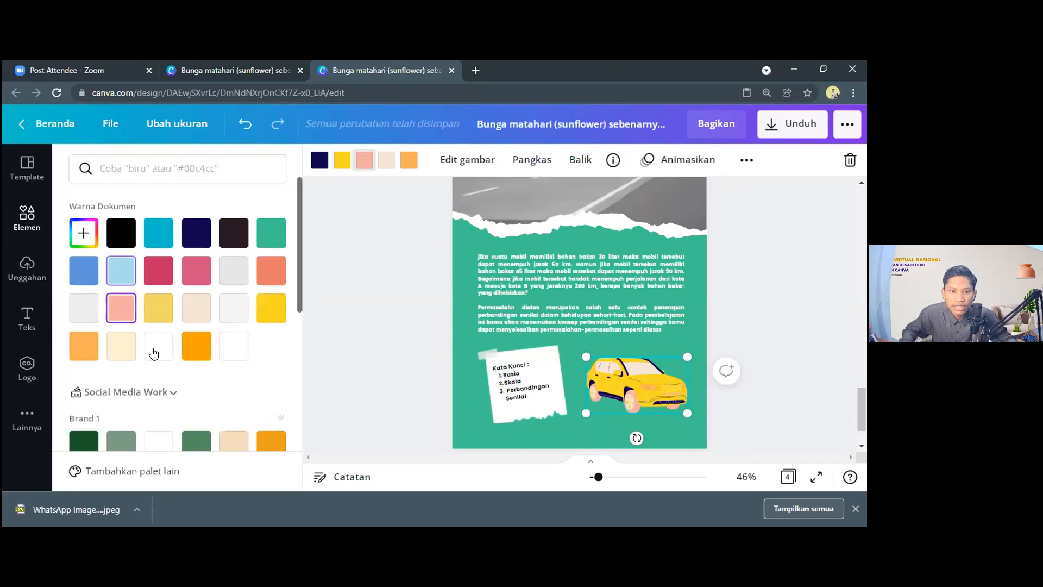
{"action": "left_click", "coordinate": [157, 348]}
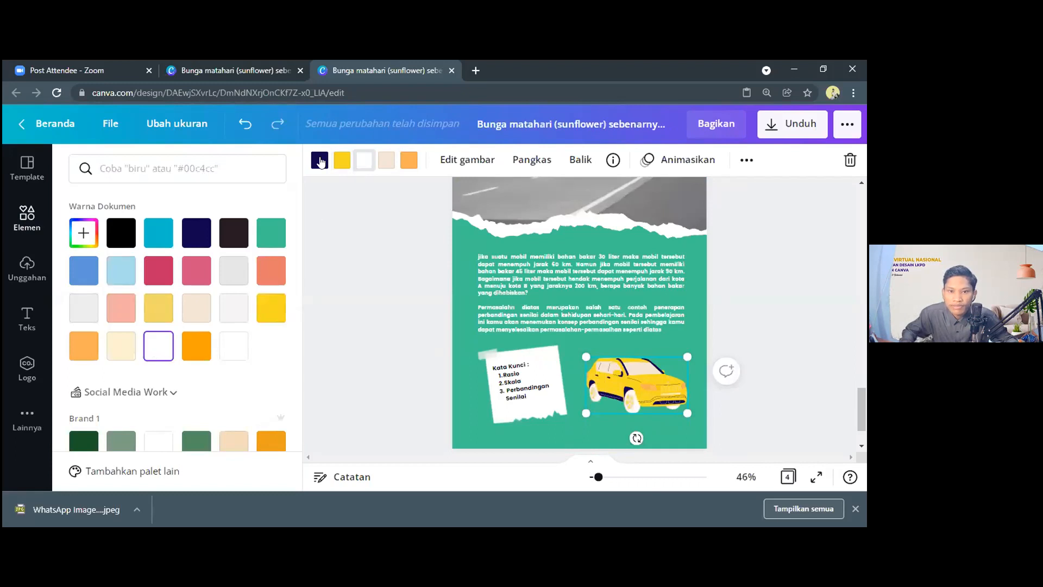
{"action": "left_click", "coordinate": [315, 164]}
{"action": "left_click", "coordinate": [156, 344]}
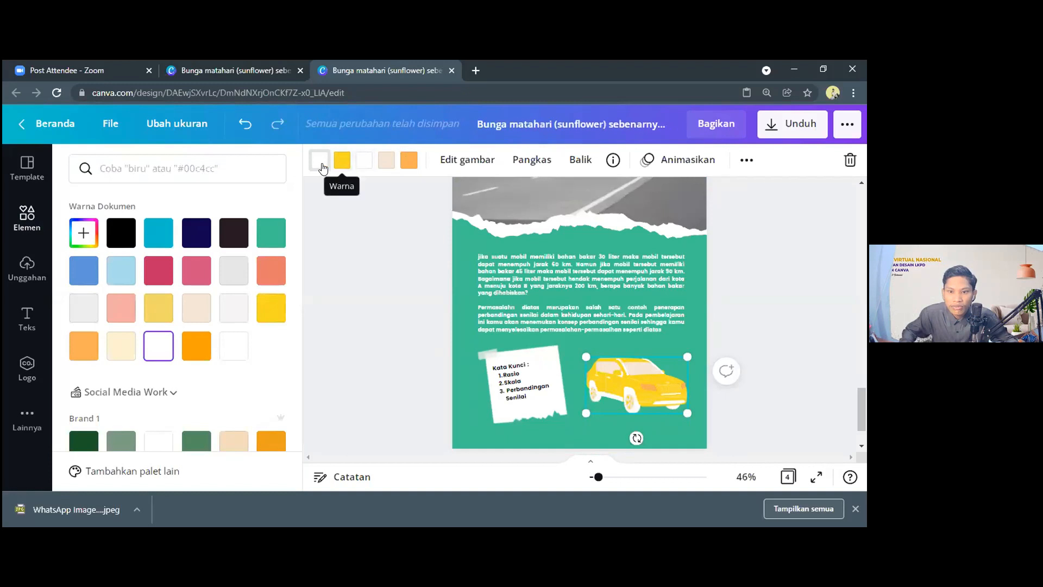
Step: Change the car's orange details to the page green, its cream areas to light grey and its wheels to black
{"action": "left_click", "coordinate": [404, 162]}
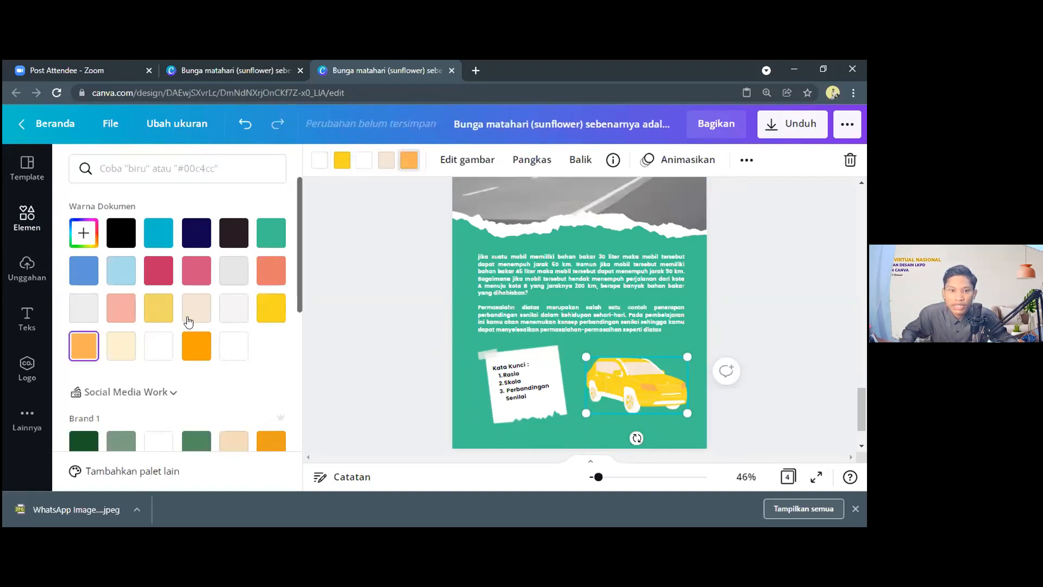
{"action": "left_click", "coordinate": [276, 237]}
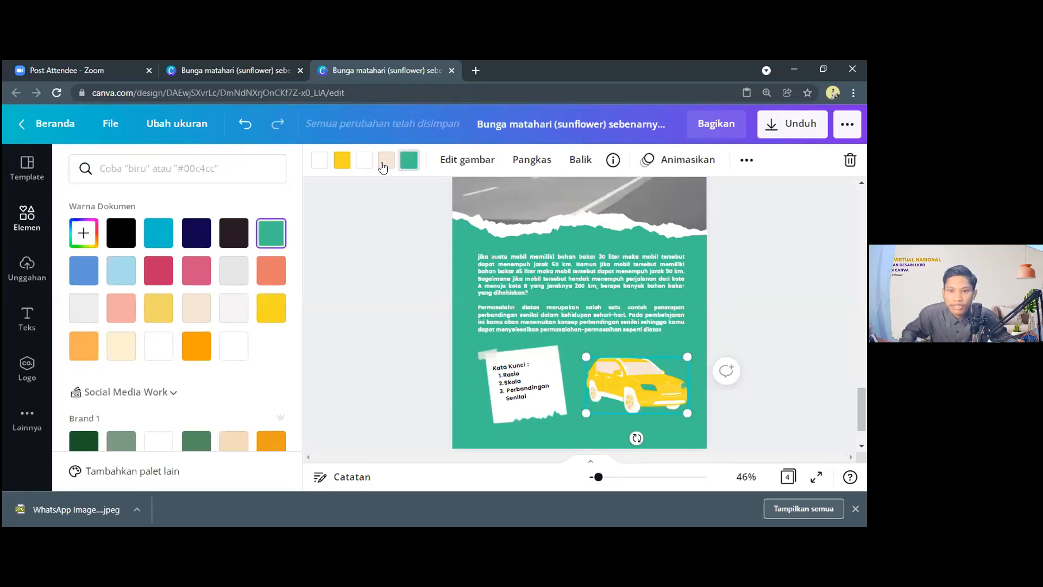
{"action": "left_click", "coordinate": [384, 165]}
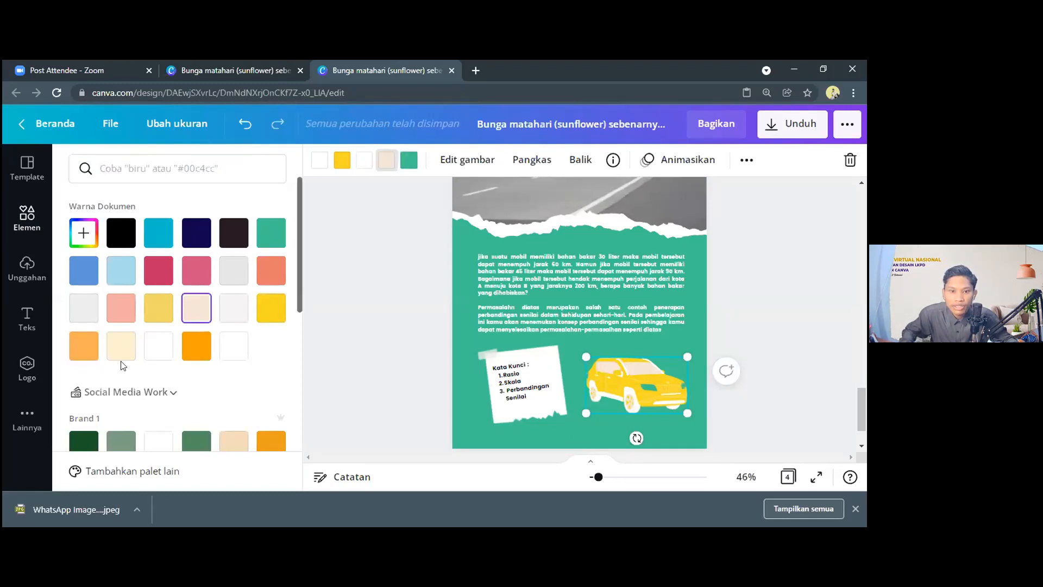
{"action": "left_click", "coordinate": [225, 235]}
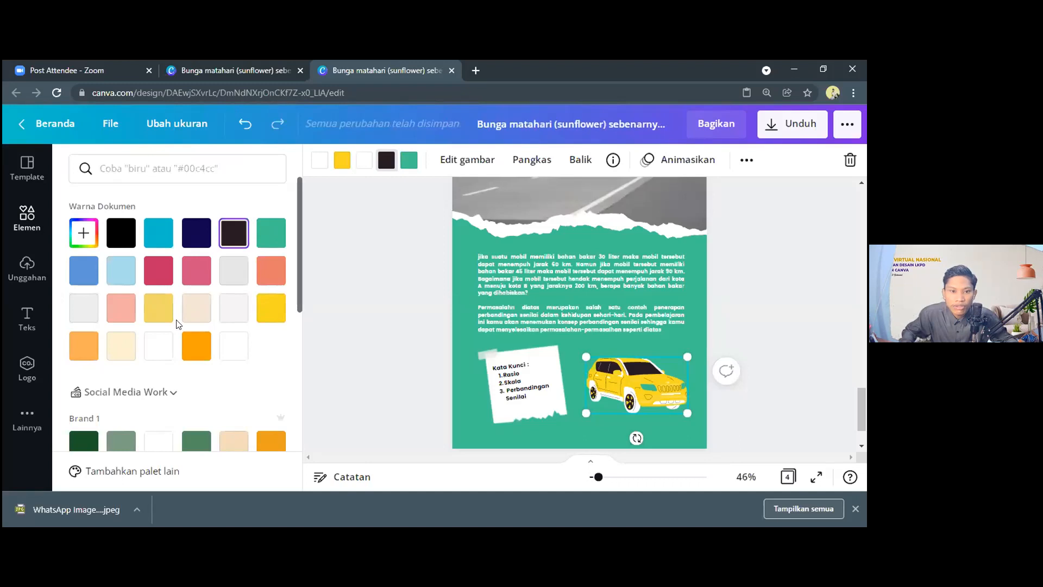
{"action": "left_click", "coordinate": [84, 308]}
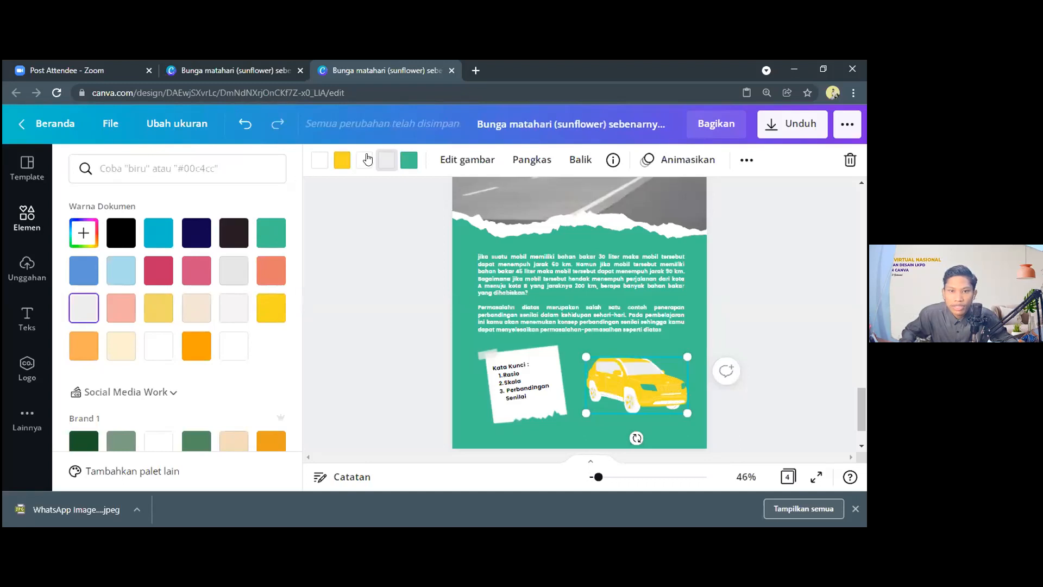
{"action": "left_click", "coordinate": [158, 346]}
{"action": "left_click", "coordinate": [129, 231]}
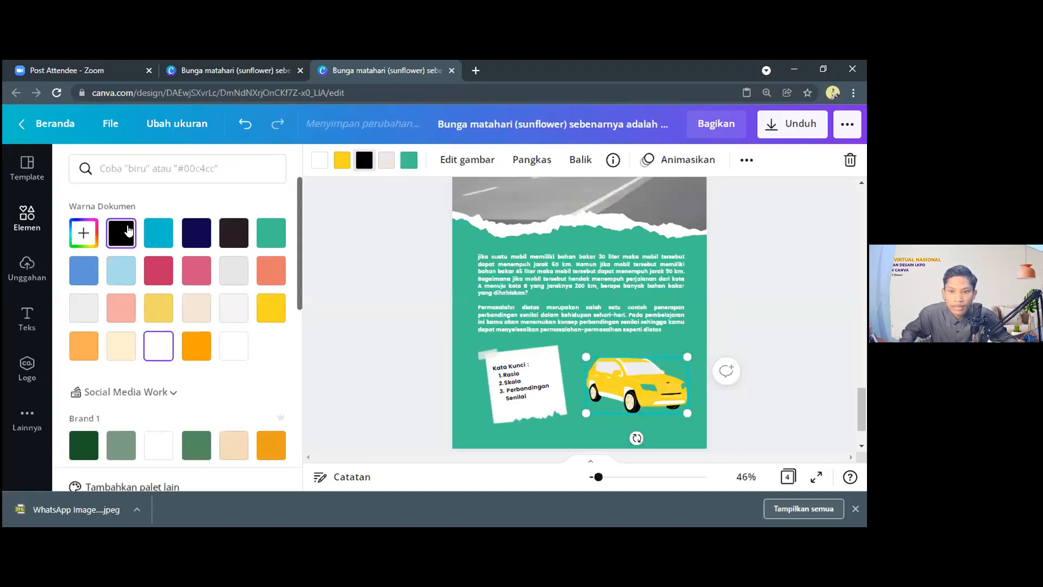
{"action": "left_click", "coordinate": [649, 408]}
{"action": "scroll", "coordinate": [594, 378], "scroll_direction": "down", "scroll_amount": 1}
{"action": "left_click", "coordinate": [593, 378]}
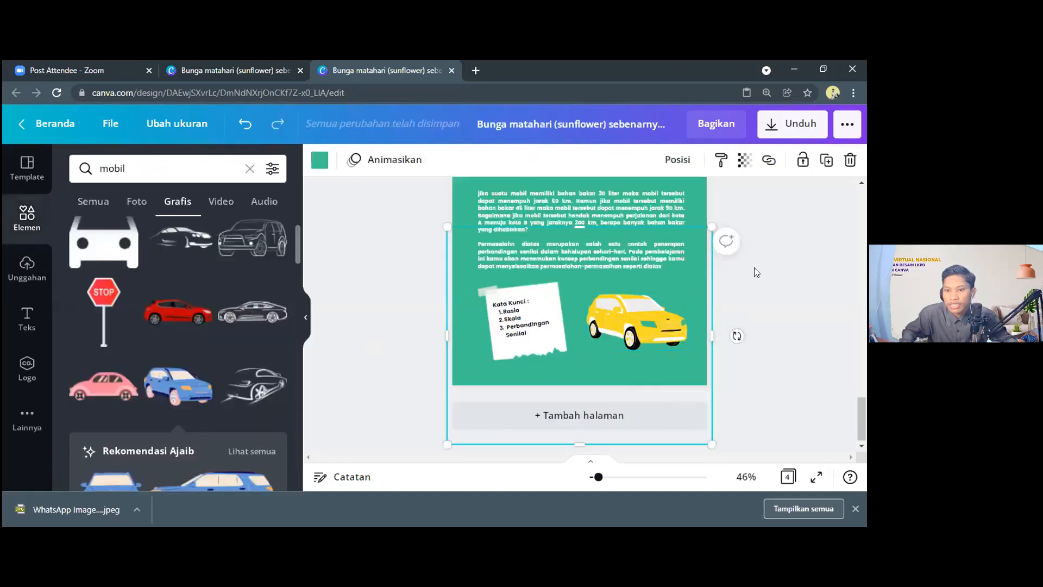
Step: Review the worksheet pages from the LKPD cover on page 2 through the Apersepsi layout on page 4
{"action": "scroll", "coordinate": [607, 279], "scroll_direction": "up", "scroll_amount": 3}
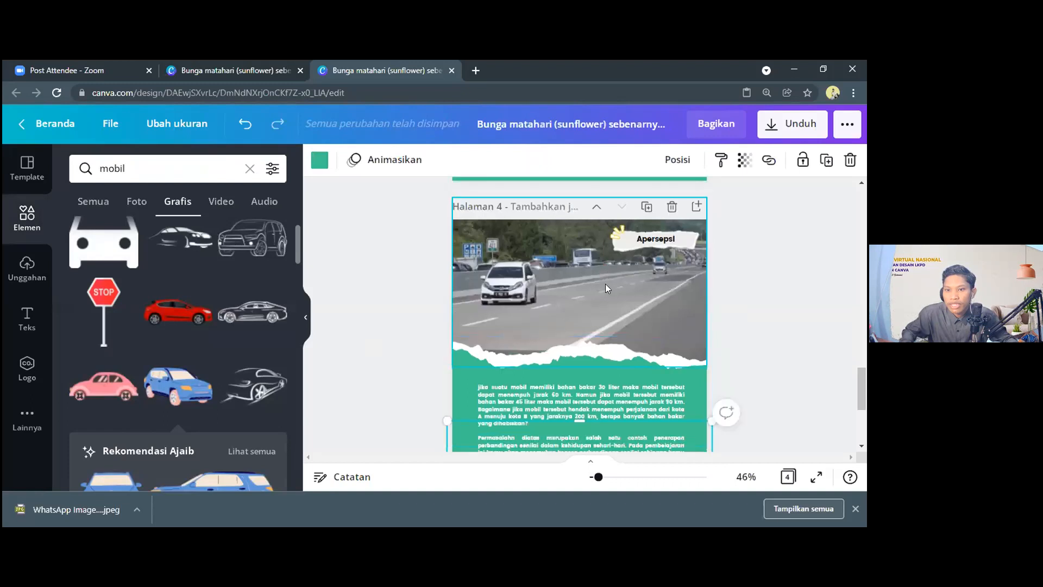
{"action": "scroll", "coordinate": [606, 284], "scroll_direction": "down", "scroll_amount": 1}
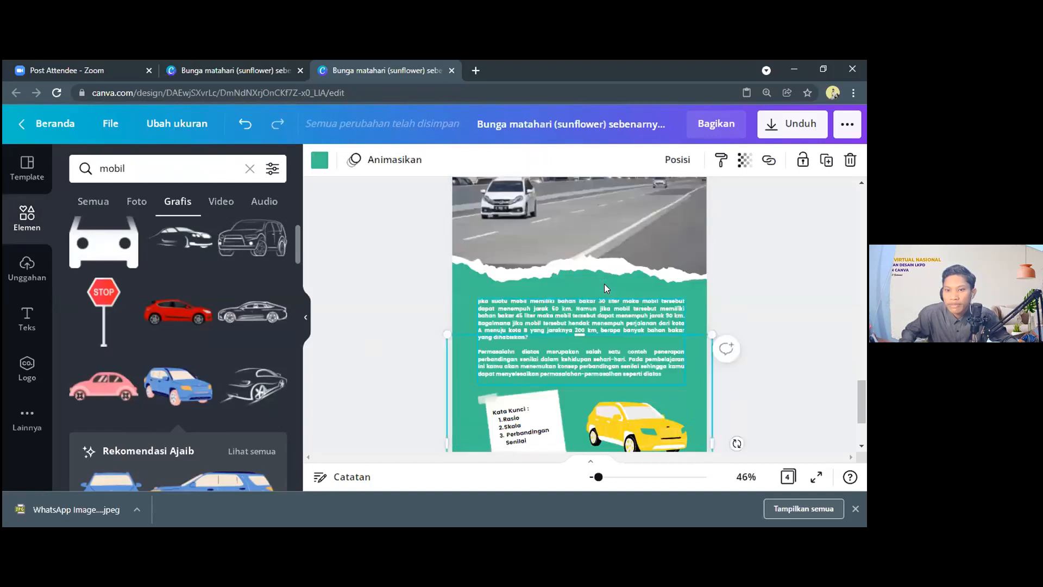
{"action": "scroll", "coordinate": [605, 284], "scroll_direction": "up", "scroll_amount": 7}
{"action": "scroll", "coordinate": [604, 283], "scroll_direction": "up", "scroll_amount": 3}
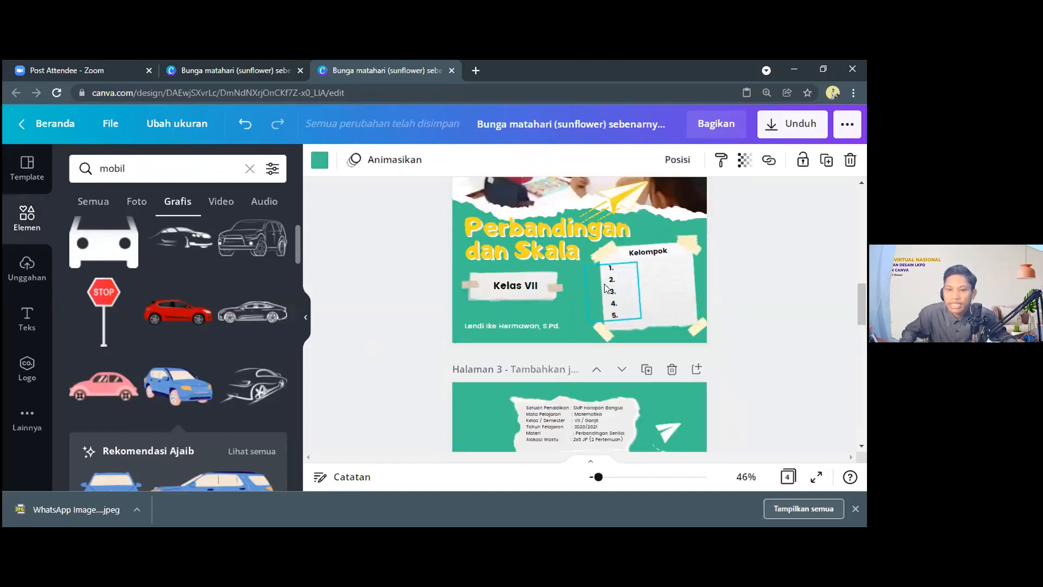
{"action": "scroll", "coordinate": [604, 287], "scroll_direction": "up", "scroll_amount": 4}
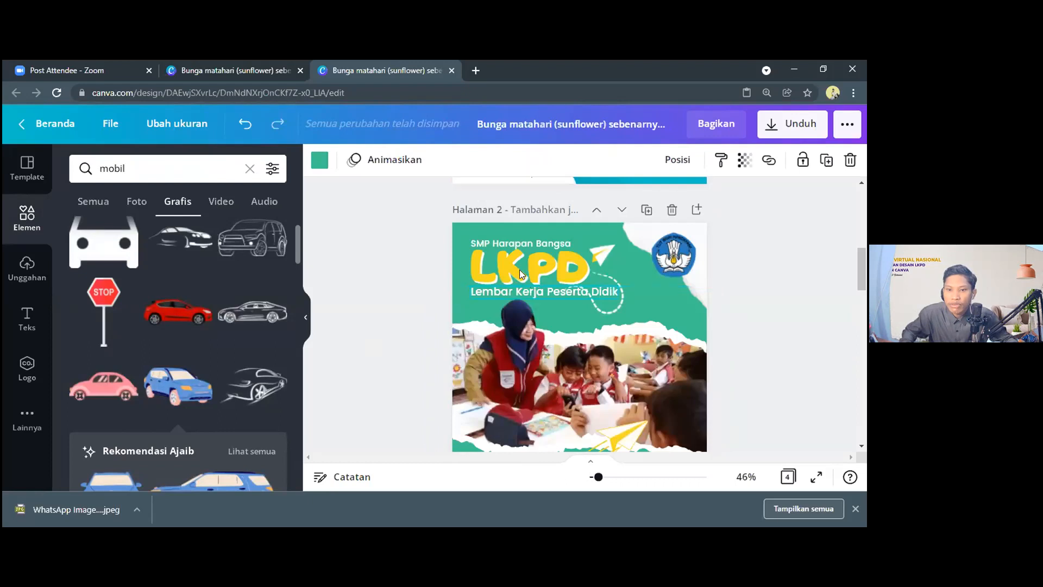
{"action": "scroll", "coordinate": [584, 354], "scroll_direction": "down", "scroll_amount": 4}
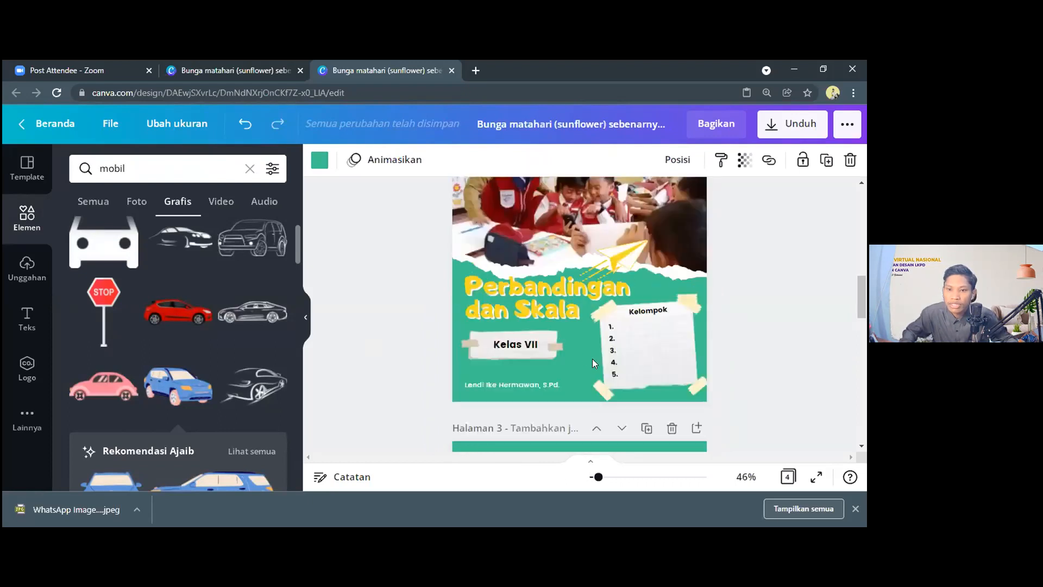
{"action": "scroll", "coordinate": [592, 359], "scroll_direction": "down", "scroll_amount": 10}
{"action": "scroll", "coordinate": [603, 366], "scroll_direction": "down", "scroll_amount": 2}
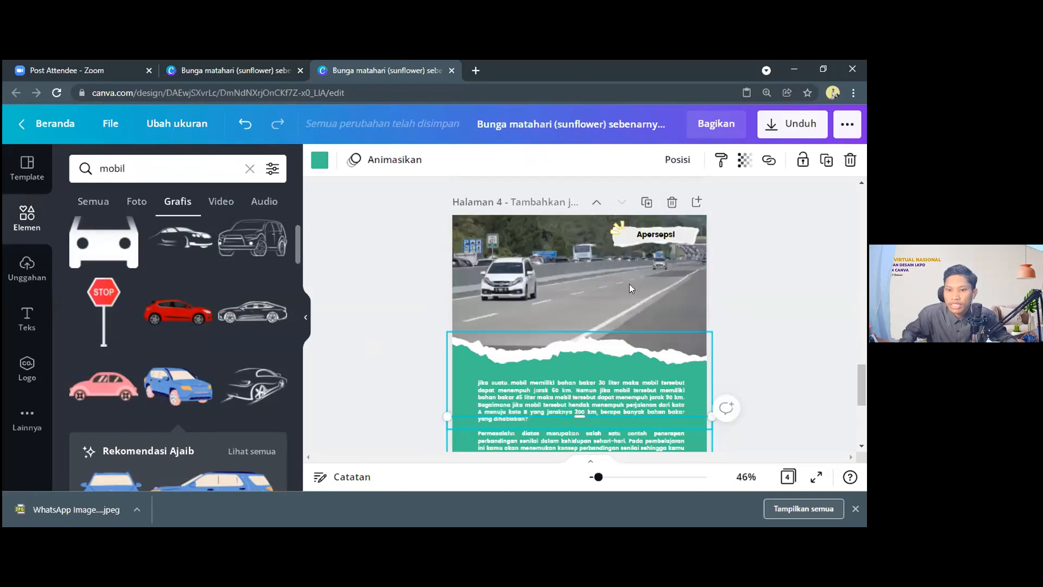
{"action": "scroll", "coordinate": [630, 288], "scroll_direction": "down", "scroll_amount": 5}
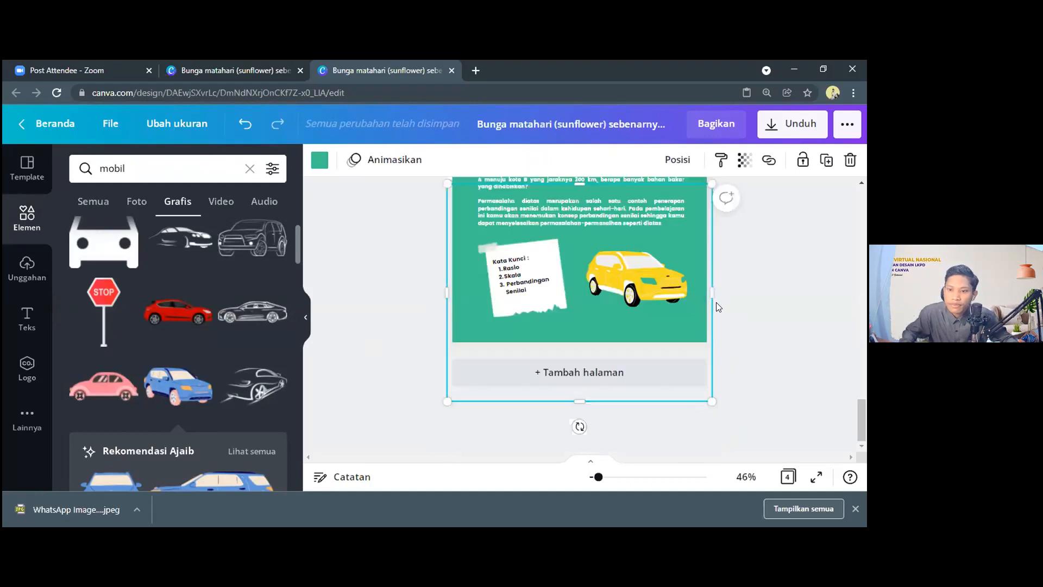
{"action": "scroll", "coordinate": [716, 302], "scroll_direction": "up", "scroll_amount": 5}
{"action": "scroll", "coordinate": [716, 302], "scroll_direction": "down", "scroll_amount": 4}
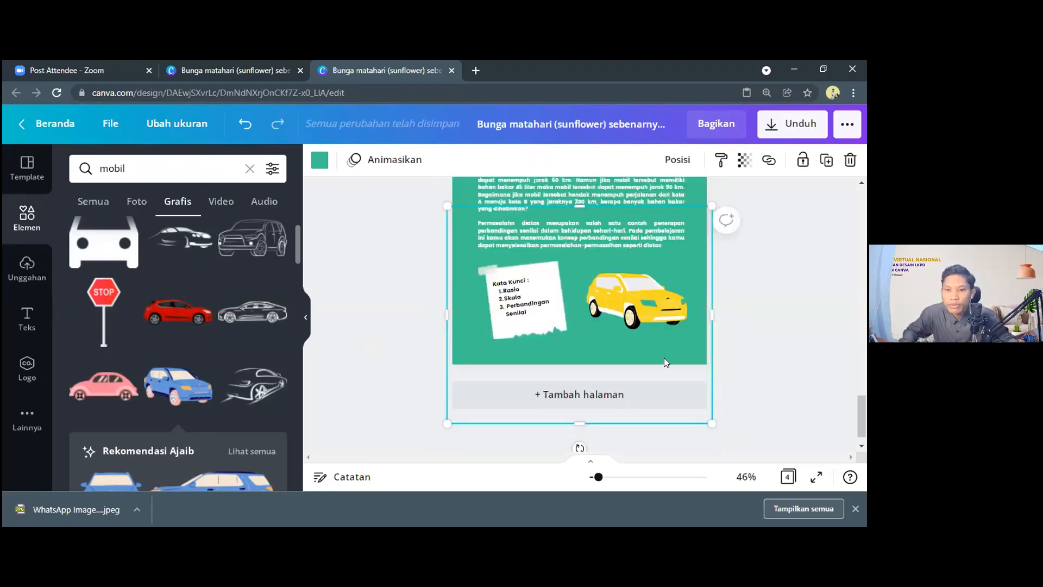
{"action": "scroll", "coordinate": [664, 358], "scroll_direction": "up", "scroll_amount": 4}
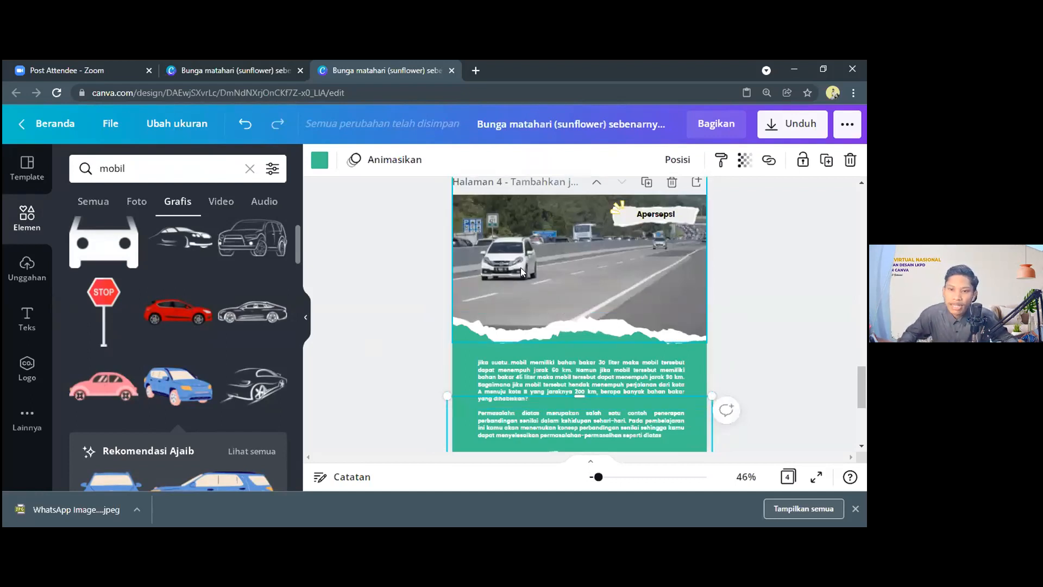
{"action": "scroll", "coordinate": [498, 283], "scroll_direction": "down", "scroll_amount": 1}
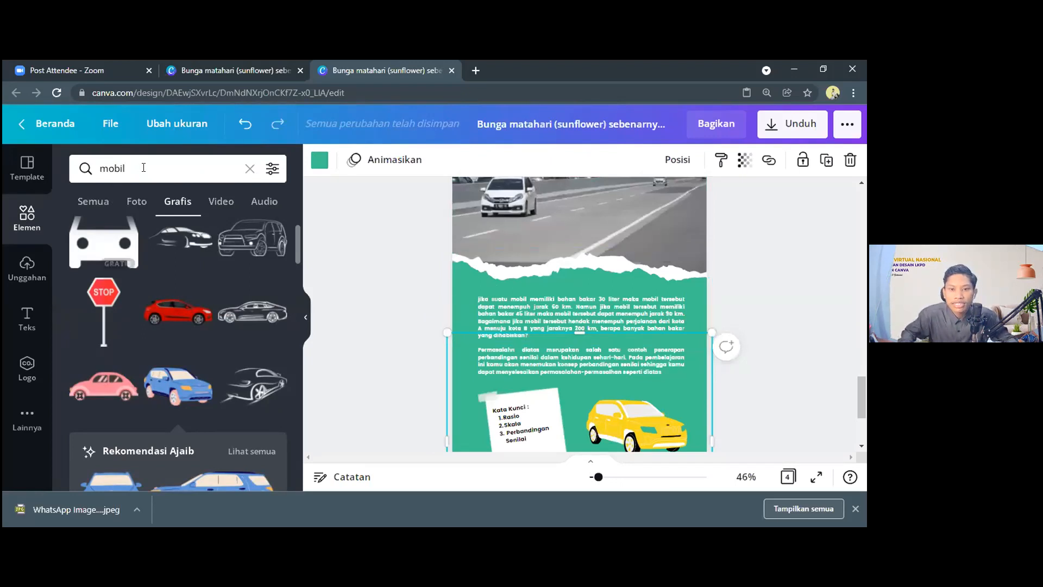
Step: Search the graphics for "tanda tanya"
{"action": "left_click", "coordinate": [97, 171]}
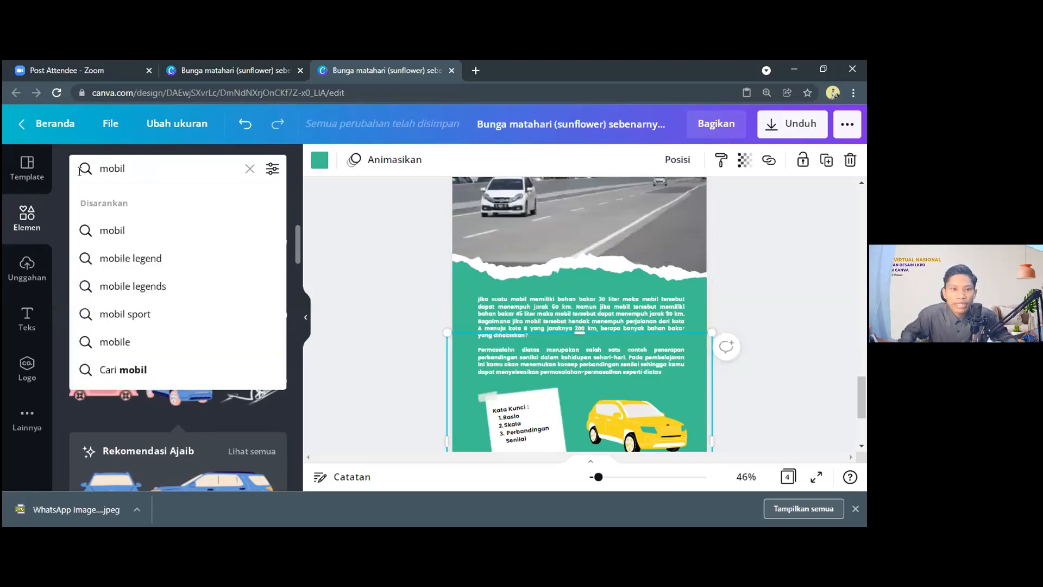
{"action": "double_click", "coordinate": [80, 171]}
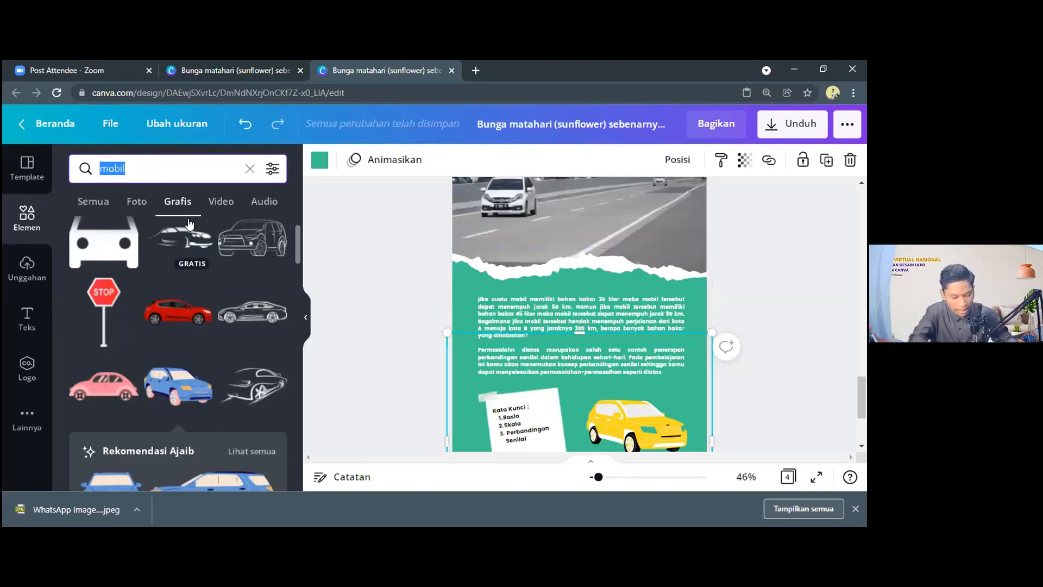
{"action": "type", "text": "tanda nta"}
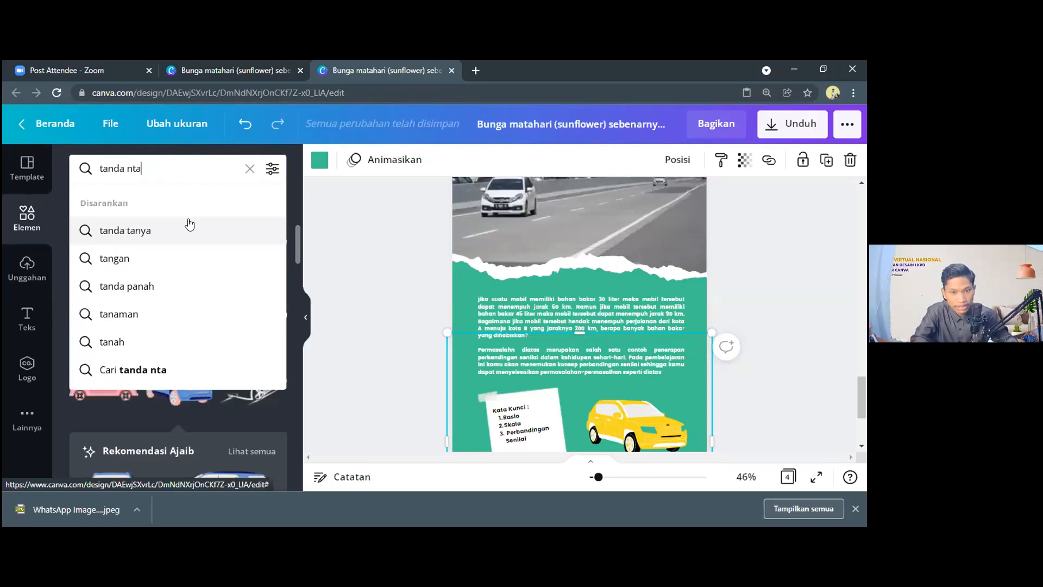
{"action": "type", "text": "nya"}
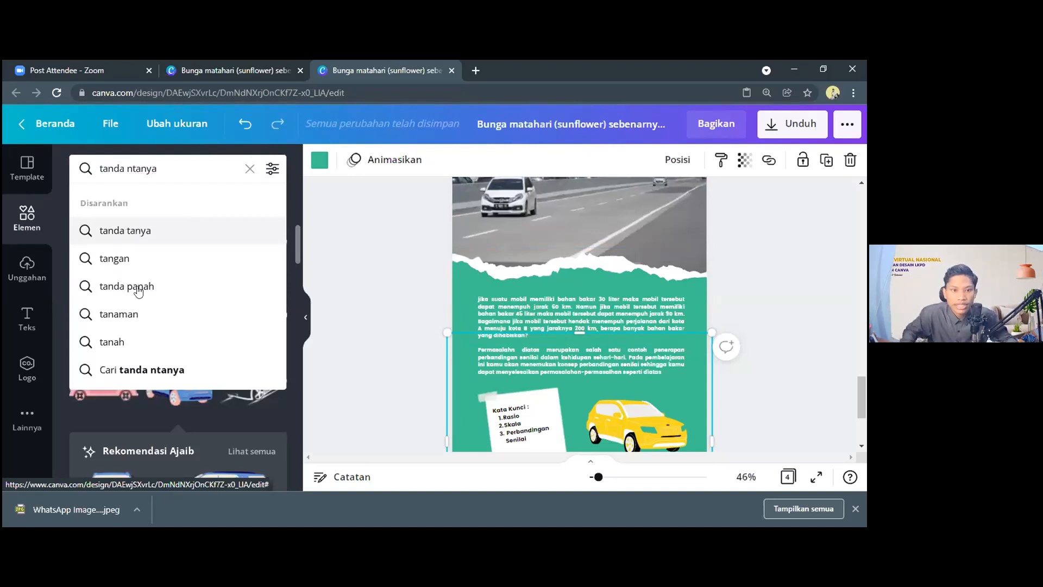
{"action": "key", "text": "Return"}
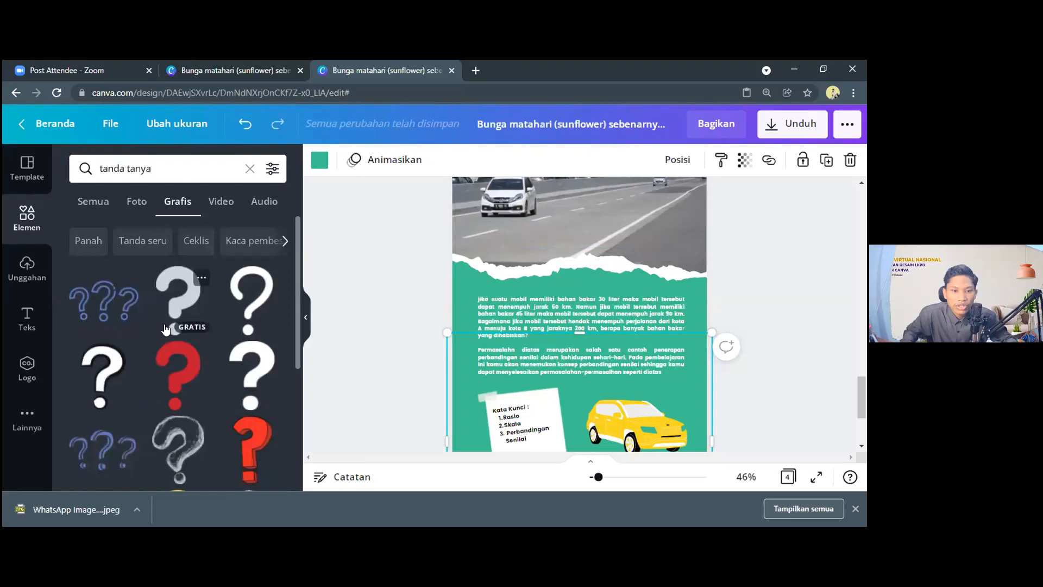
Step: Add the white question mark with black outline to page 4, shrink it and place it at the start of the fuel problem paragraph
{"action": "scroll", "coordinate": [166, 329], "scroll_direction": "down", "scroll_amount": 3}
{"action": "scroll", "coordinate": [165, 330], "scroll_direction": "down", "scroll_amount": 1}
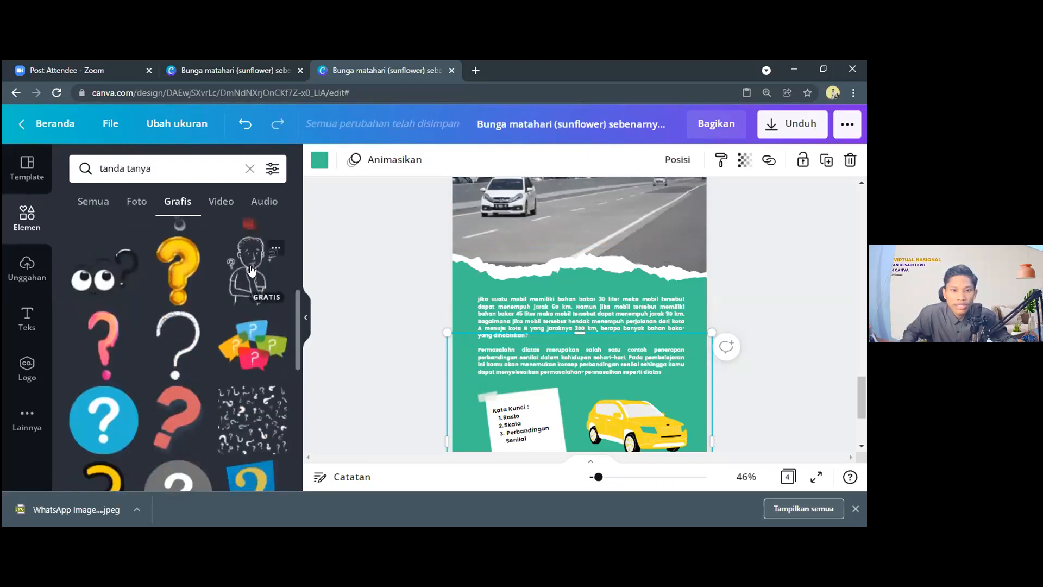
{"action": "scroll", "coordinate": [252, 271], "scroll_direction": "up", "scroll_amount": 1}
{"action": "scroll", "coordinate": [105, 347], "scroll_direction": "up", "scroll_amount": 3}
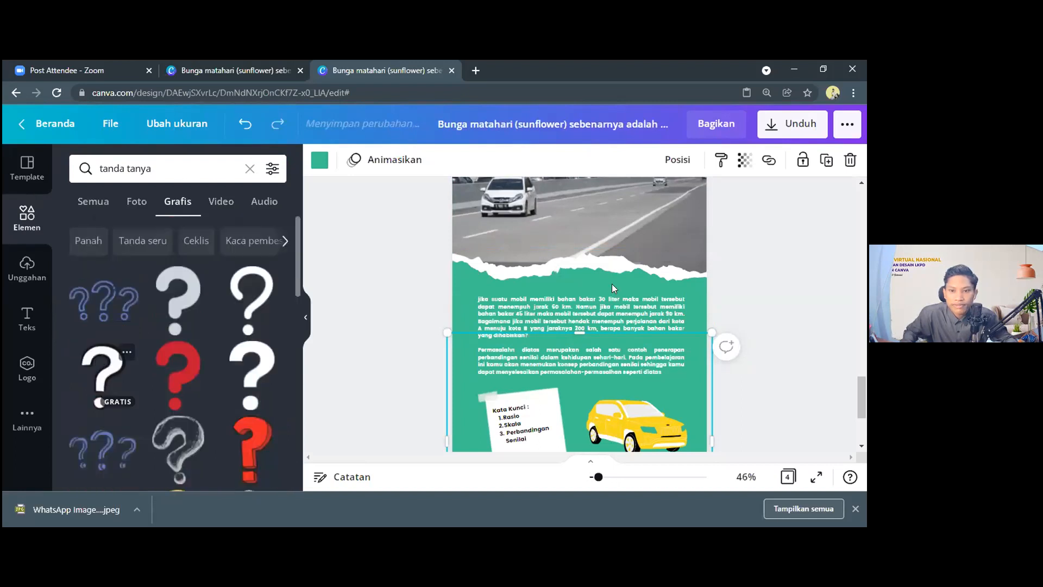
{"action": "left_click", "coordinate": [109, 369]}
{"action": "left_click_drag", "start_coordinate": [582, 336], "coordinate": [547, 299]}
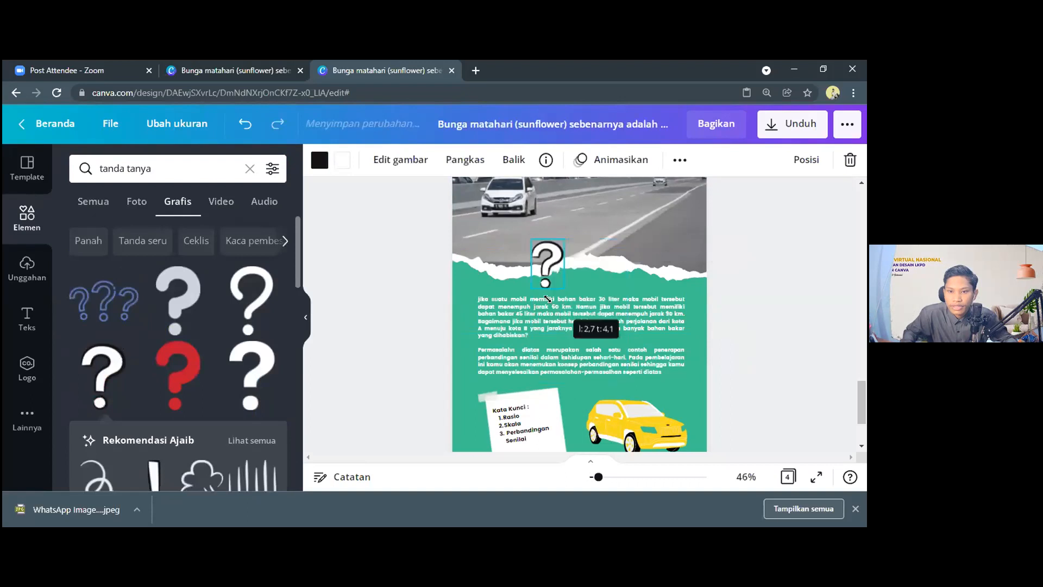
{"action": "left_click_drag", "start_coordinate": [529, 262], "coordinate": [477, 281]}
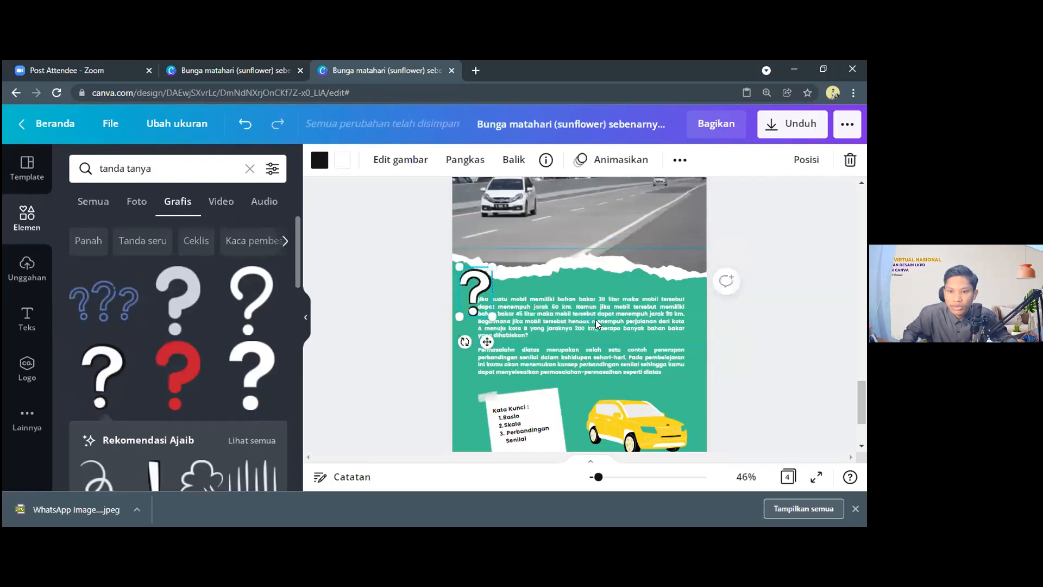
Step: Unlock the fuel problem text box, shift it right to clear the question mark and narrow it to about 15,6 wide
{"action": "left_click", "coordinate": [585, 324]}
{"action": "left_click", "coordinate": [610, 335]}
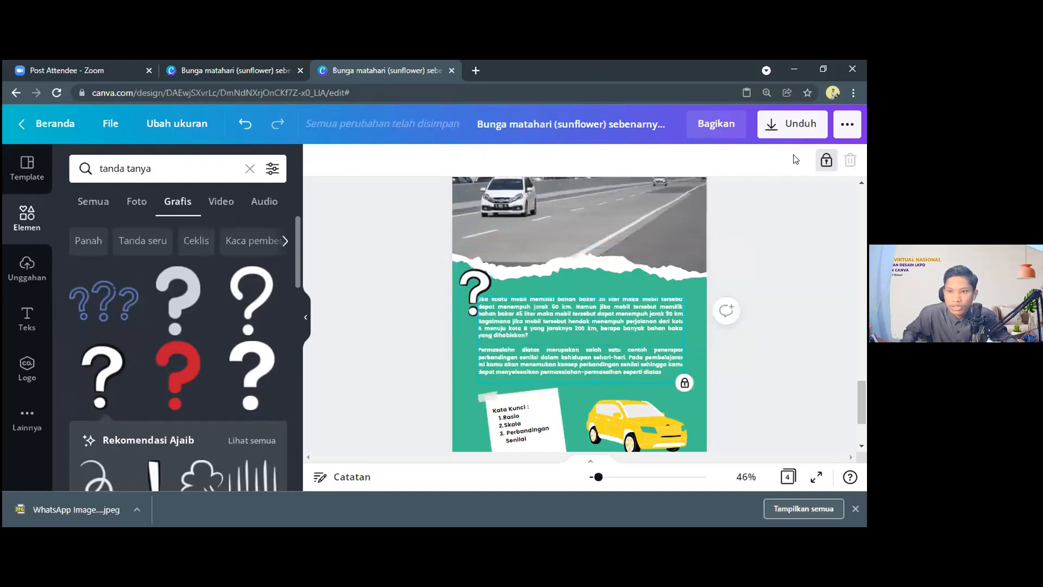
{"action": "left_click_drag", "start_coordinate": [540, 319], "coordinate": [547, 316]}
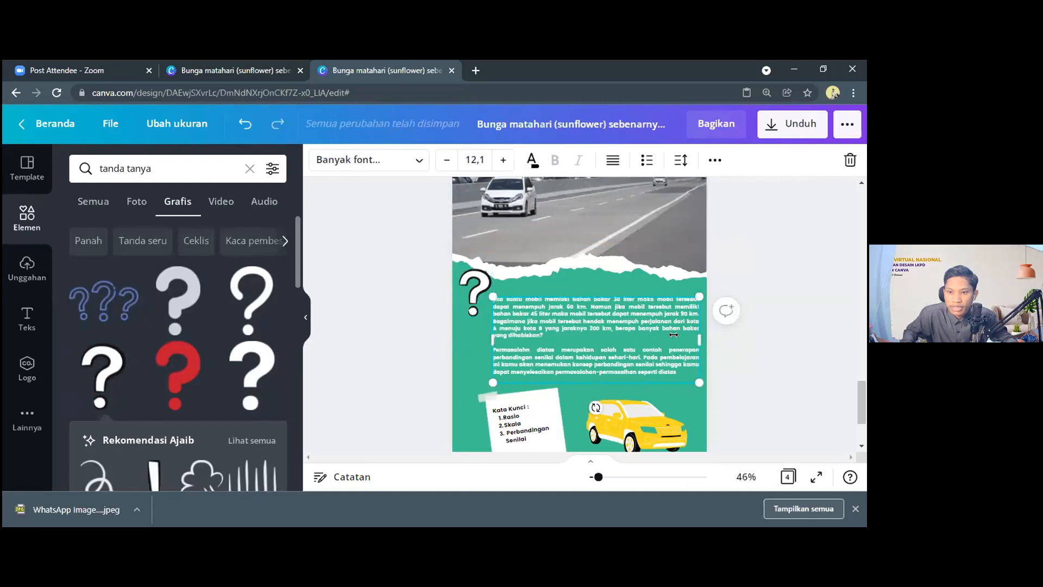
{"action": "left_click_drag", "start_coordinate": [699, 340], "coordinate": [673, 335]}
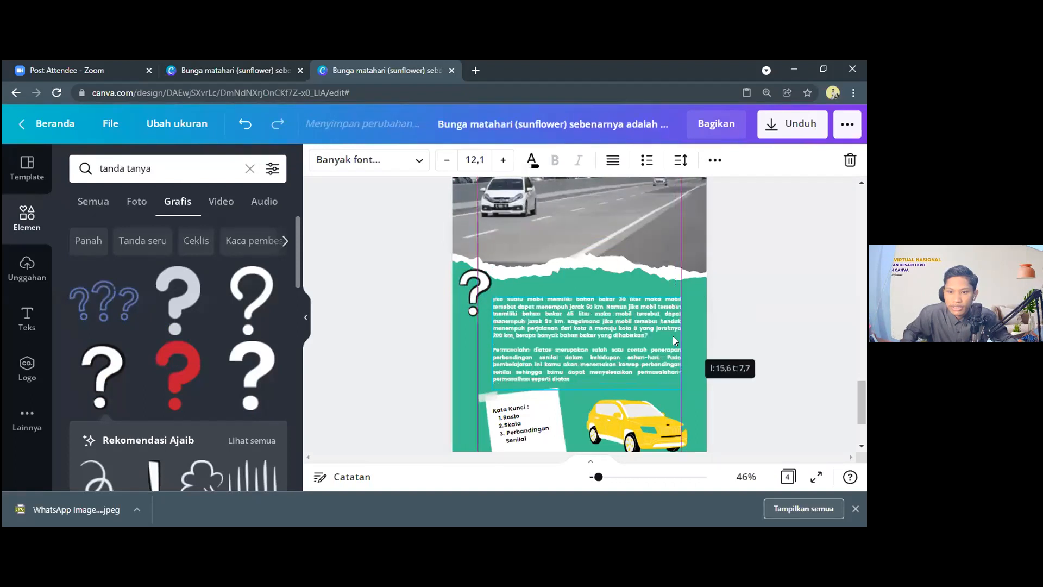
{"action": "left_click", "coordinate": [485, 275]}
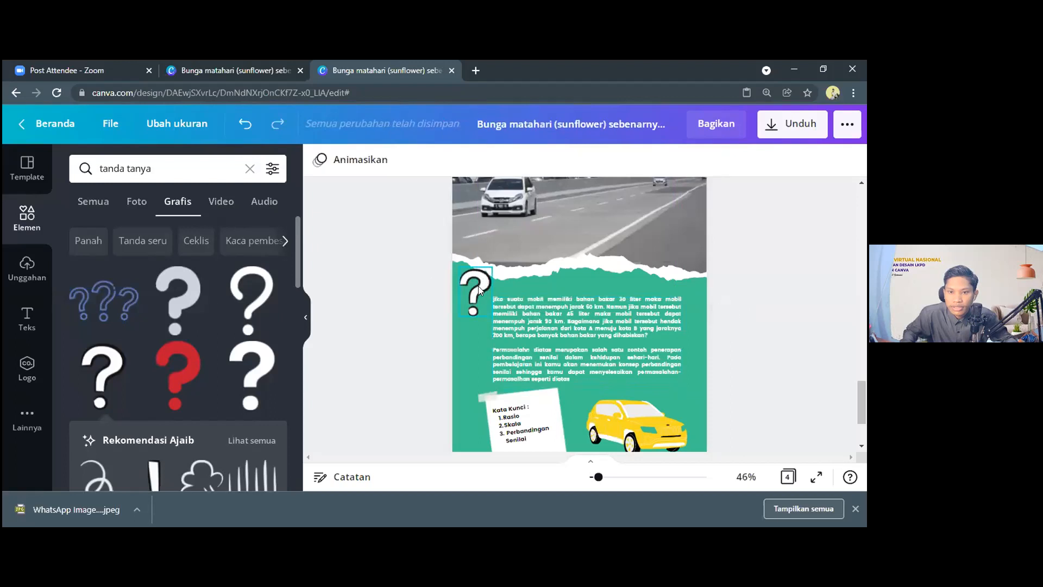
Step: Move the question mark up onto the torn paper edge above the fuel problem text and recolour its black outline yellow
{"action": "left_click_drag", "start_coordinate": [477, 286], "coordinate": [482, 273]}
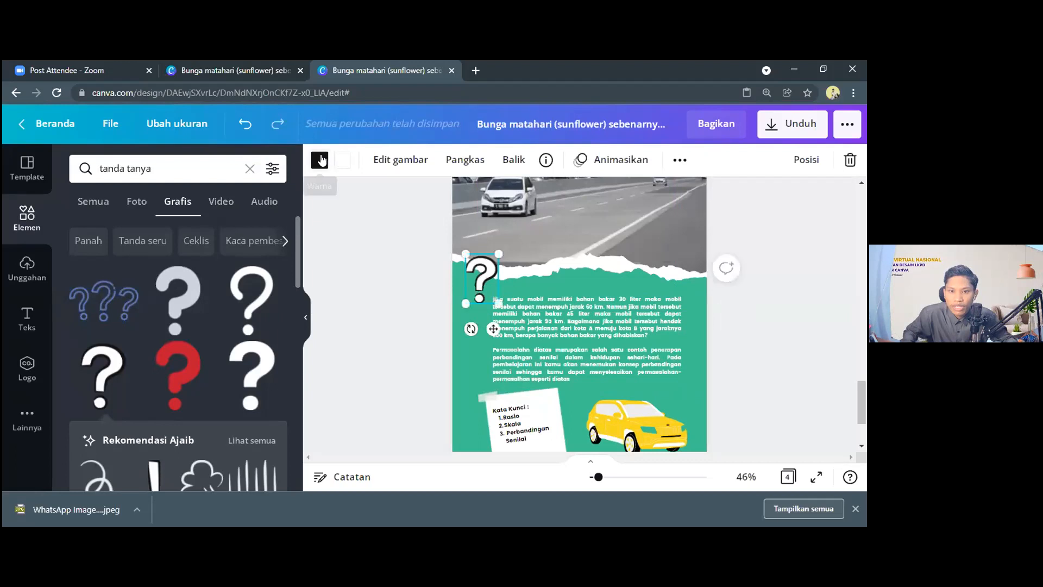
{"action": "left_click", "coordinate": [321, 159]}
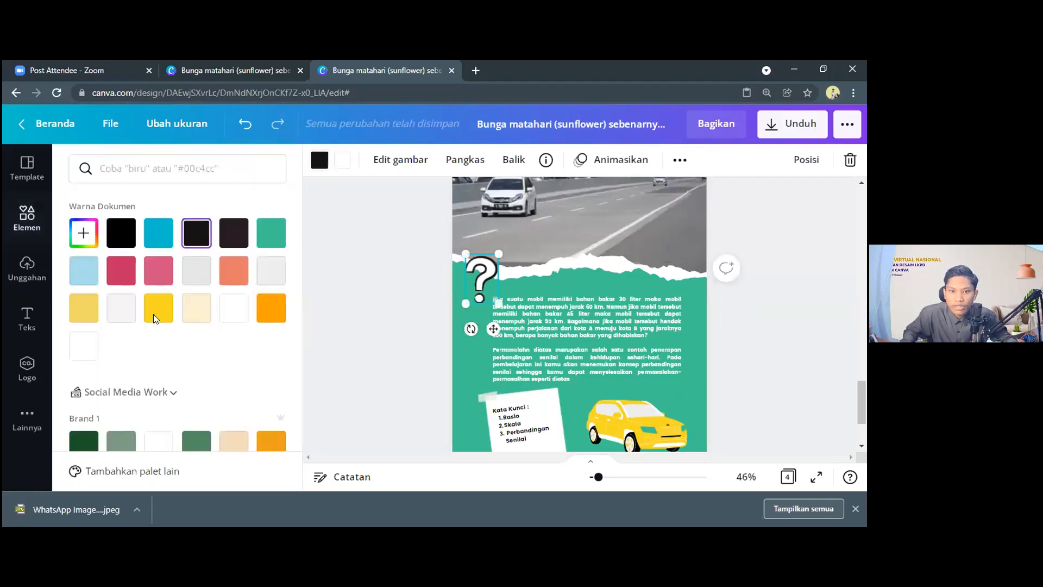
{"action": "left_click", "coordinate": [156, 312]}
{"action": "left_click", "coordinate": [579, 316]}
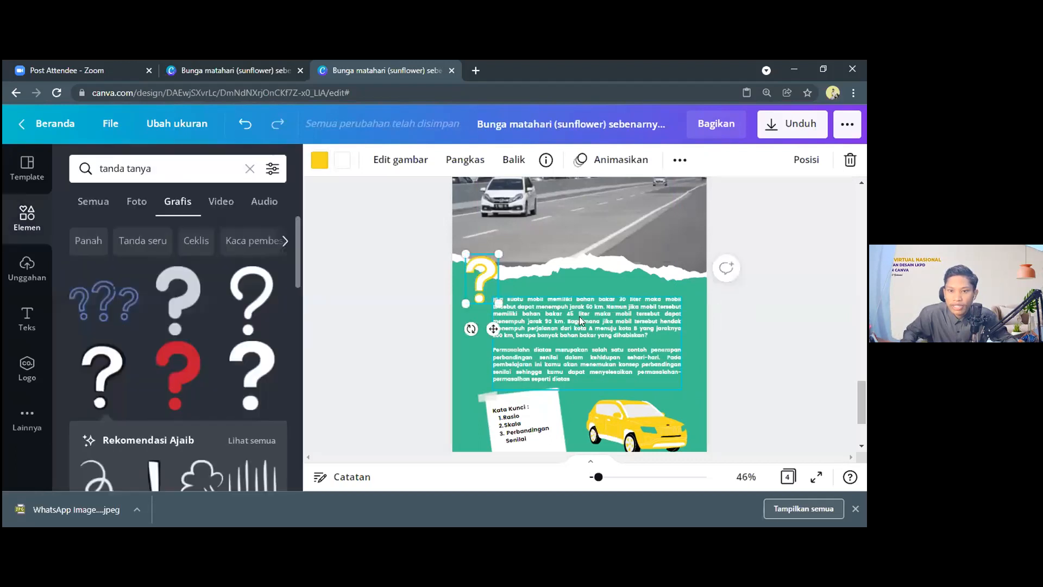
{"action": "left_click", "coordinate": [589, 290]}
Step: Duplicate page 4's torn-paper graphic and place the copy across the lower part of the page, aligned with the original
{"action": "scroll", "coordinate": [667, 302], "scroll_direction": "down", "scroll_amount": 1}
{"action": "scroll", "coordinate": [667, 303], "scroll_direction": "up", "scroll_amount": 1}
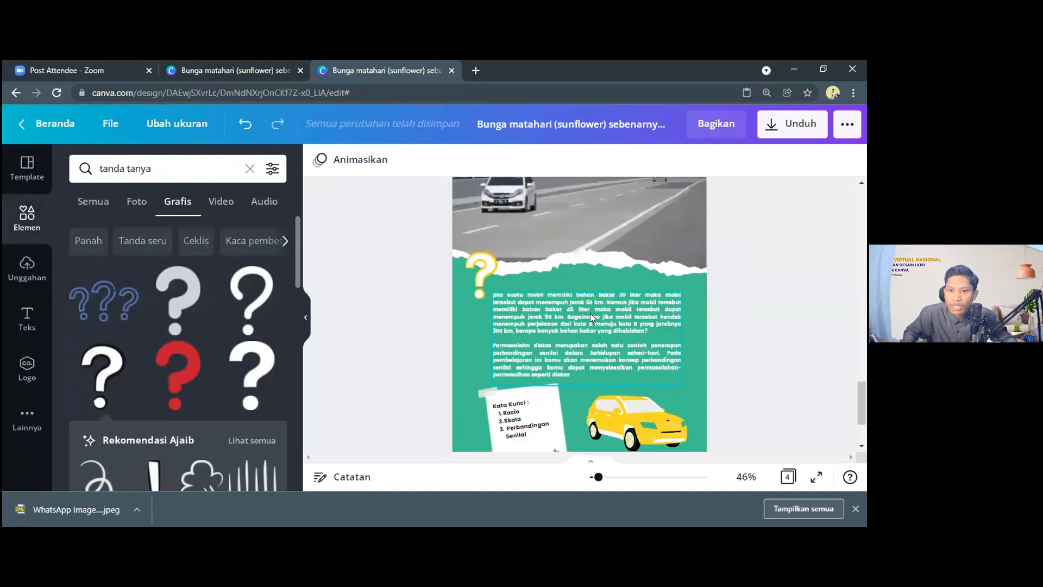
{"action": "scroll", "coordinate": [591, 313], "scroll_direction": "up", "scroll_amount": 1}
{"action": "scroll", "coordinate": [673, 264], "scroll_direction": "down", "scroll_amount": 2}
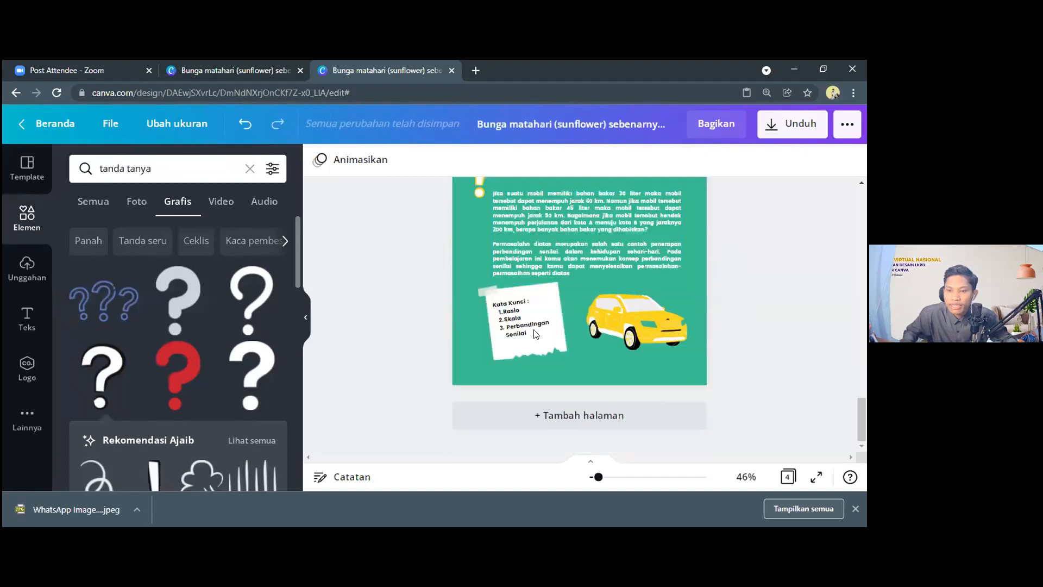
{"action": "scroll", "coordinate": [509, 350], "scroll_direction": "up", "scroll_amount": 2}
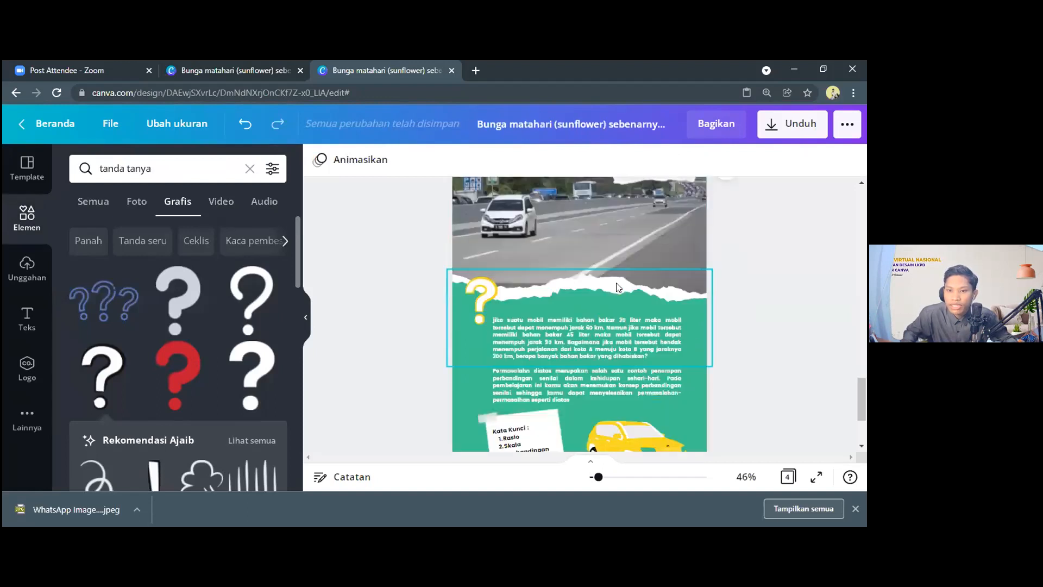
{"action": "left_click", "coordinate": [618, 286]}
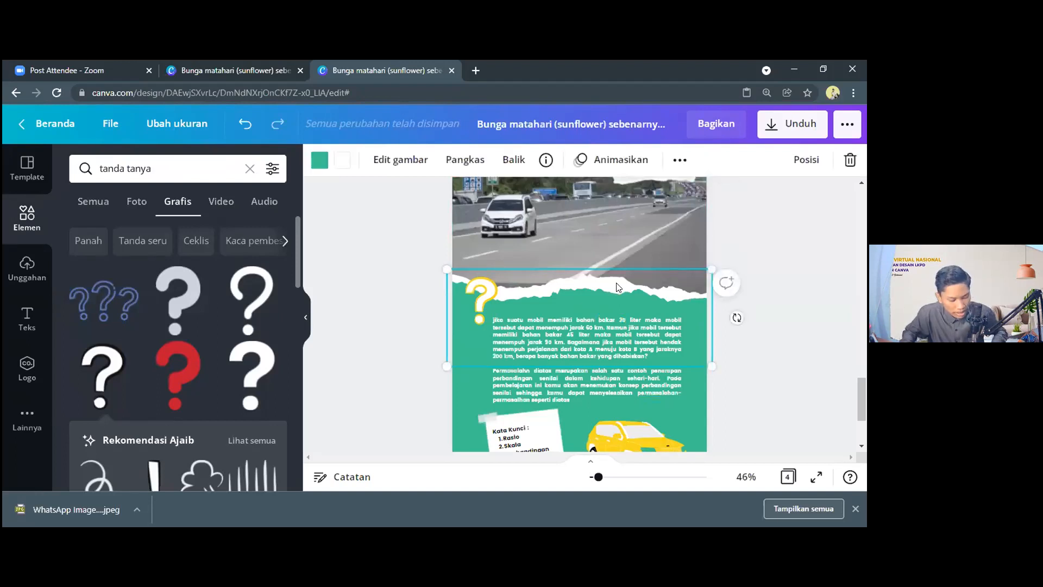
{"action": "left_click_drag", "start_coordinate": [616, 284], "coordinate": [618, 398]}
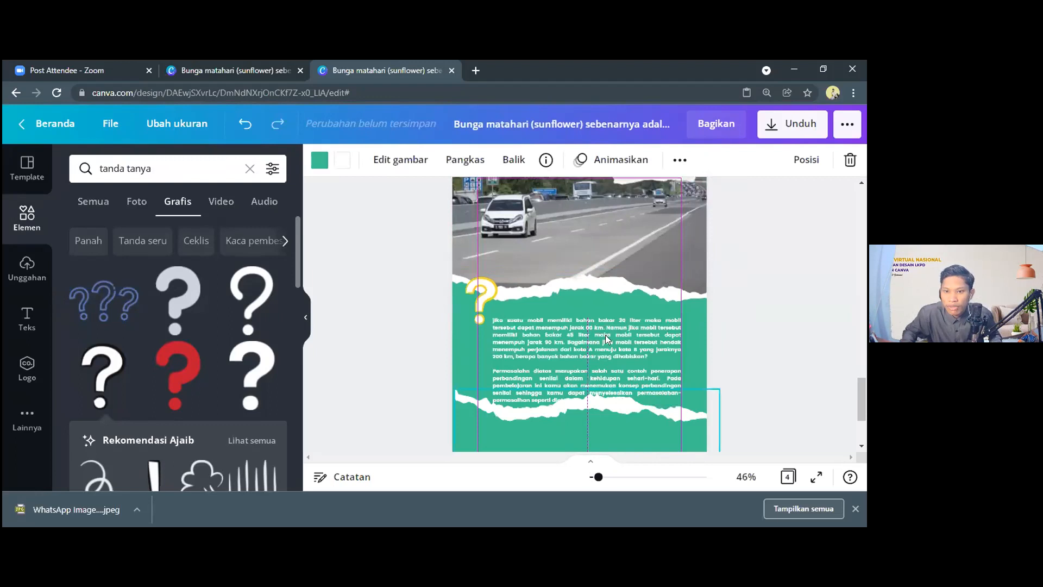
{"action": "scroll", "coordinate": [607, 332], "scroll_direction": "down", "scroll_amount": 2}
{"action": "mouse_move", "coordinate": [606, 331]}
{"action": "left_mouse_down"}
{"action": "mouse_move", "coordinate": [603, 407]}
{"action": "mouse_move", "coordinate": [596, 335]}
{"action": "left_mouse_up"}
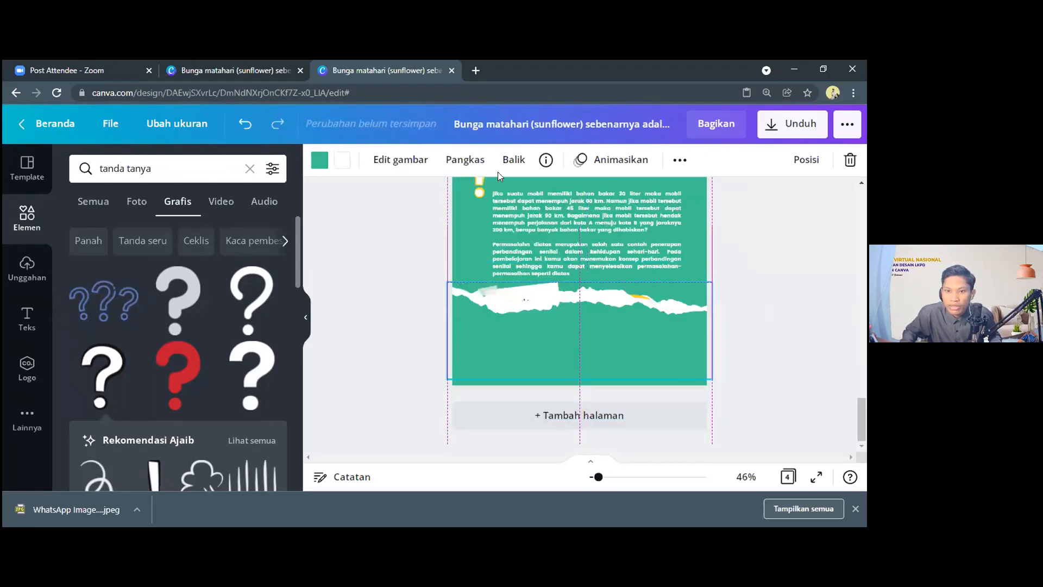
Step: Flip the copied torn-paper graphic vertically and shift it slightly down towards page 4's lower edge
{"action": "left_click", "coordinate": [512, 161]}
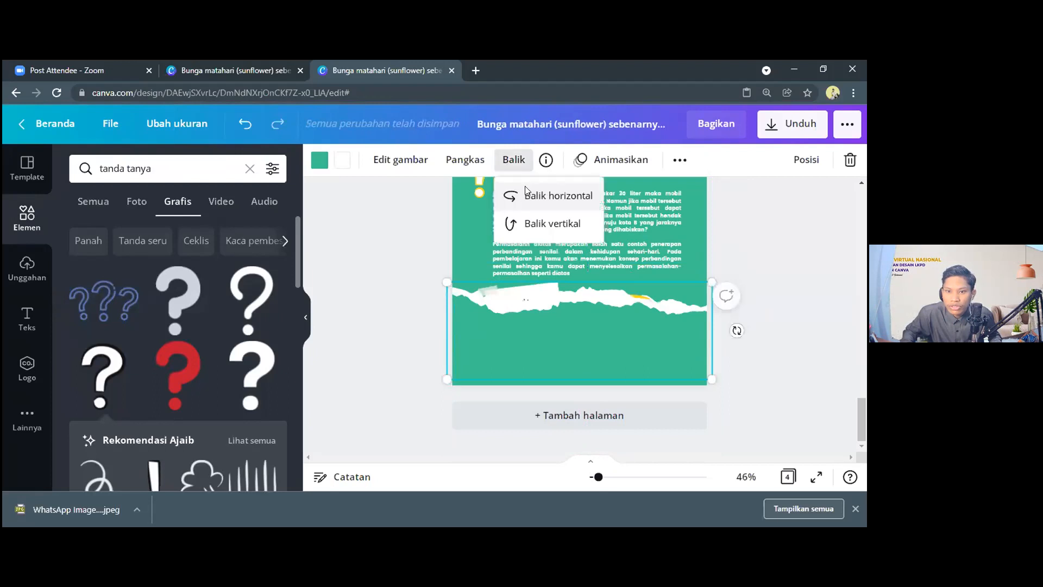
{"action": "left_click", "coordinate": [549, 224]}
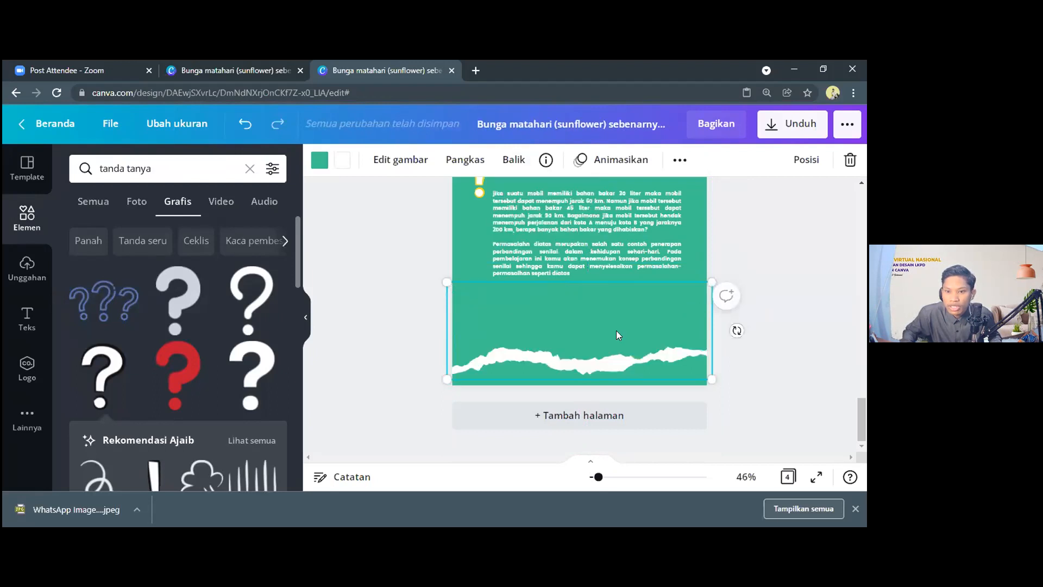
{"action": "mouse_move", "coordinate": [616, 331]}
{"action": "left_mouse_down"}
{"action": "mouse_move", "coordinate": [617, 347]}
{"action": "mouse_move", "coordinate": [613, 328]}
{"action": "left_mouse_up"}
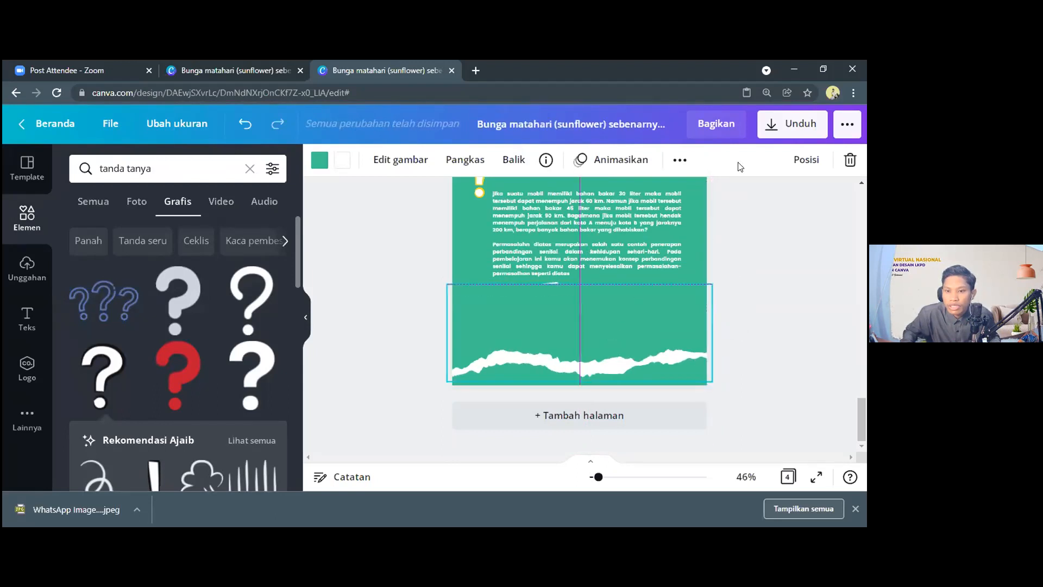
Step: Send the flipped torn-paper graphic backward behind the Kata Kunci note and the car, and lower it to the page's bottom edge
{"action": "left_click", "coordinate": [798, 163]}
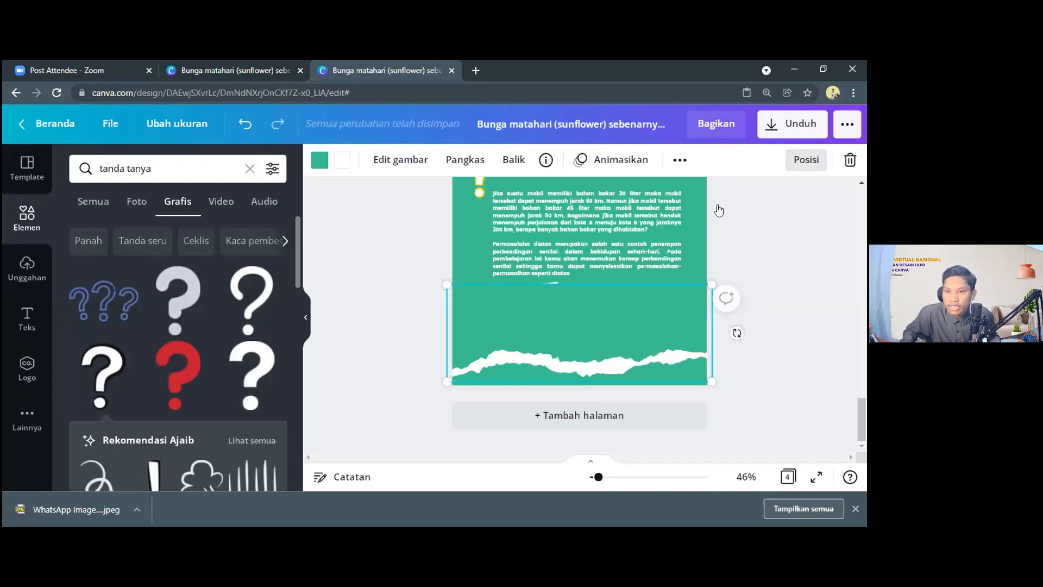
{"action": "left_click", "coordinate": [717, 206]}
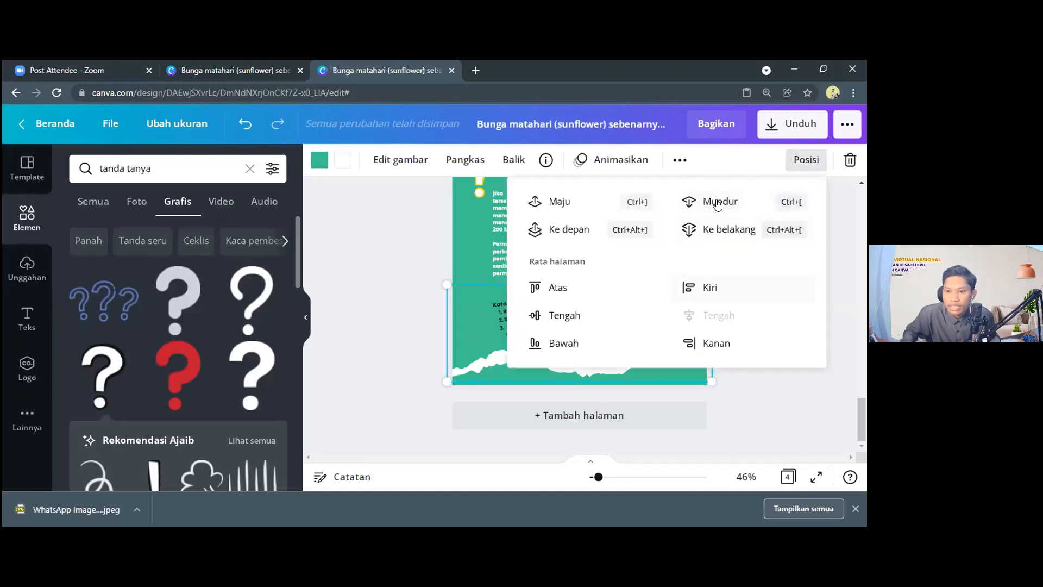
{"action": "left_click", "coordinate": [724, 384]}
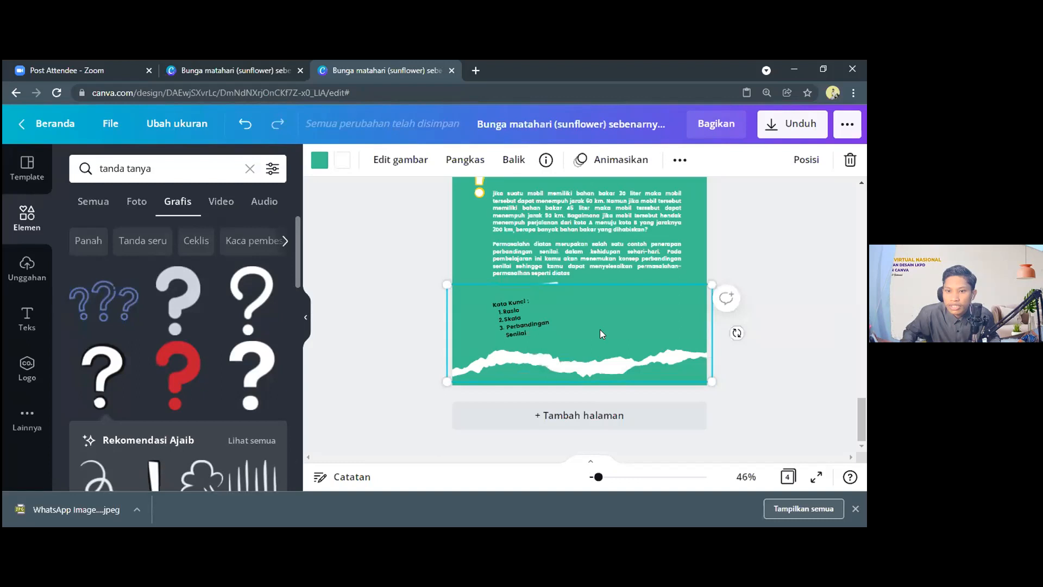
{"action": "left_click", "coordinate": [797, 163]}
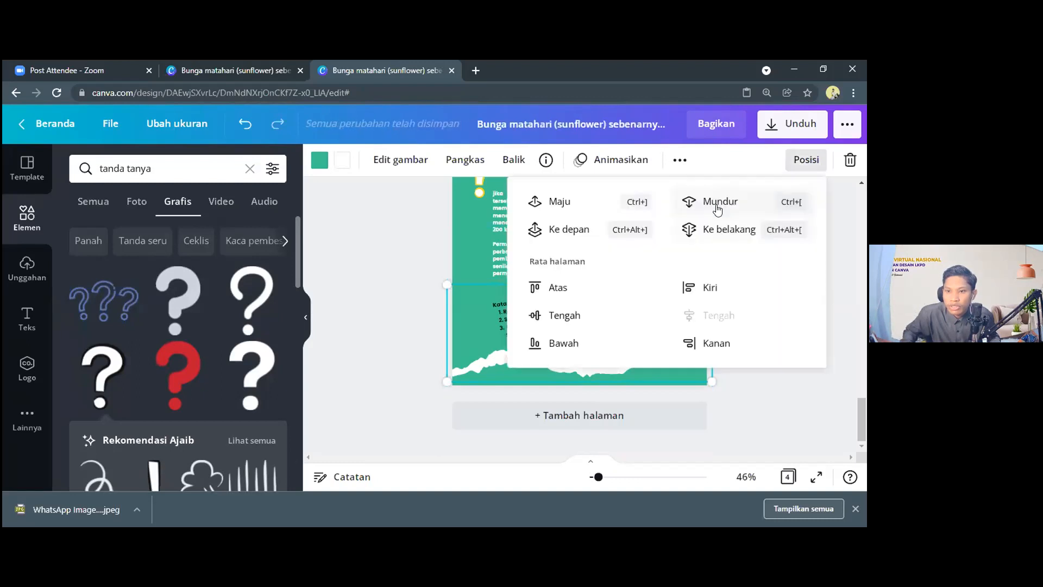
{"action": "left_click", "coordinate": [718, 207]}
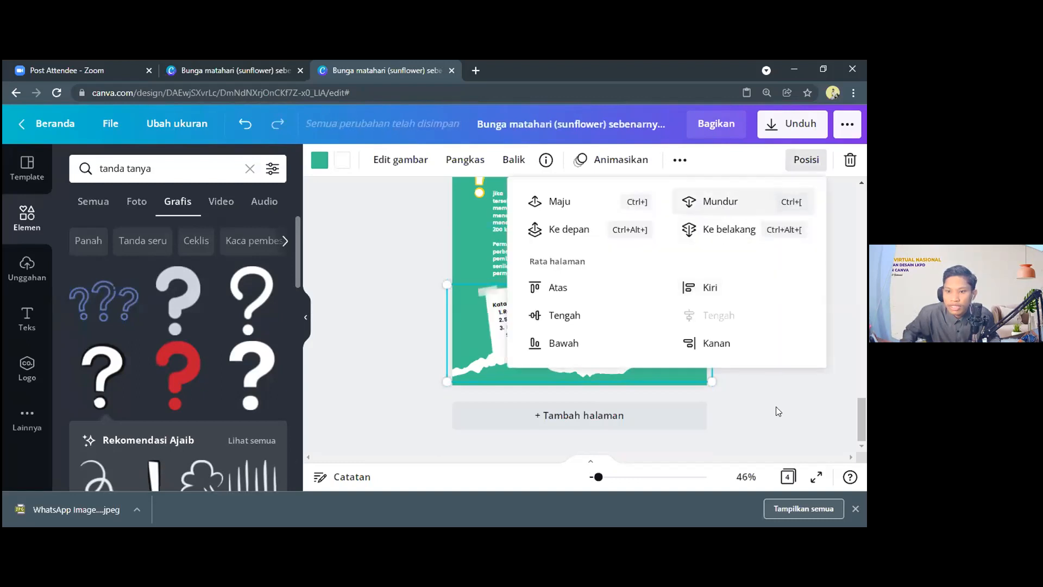
{"action": "left_click", "coordinate": [600, 371]}
{"action": "left_click_drag", "start_coordinate": [598, 348], "coordinate": [599, 357]}
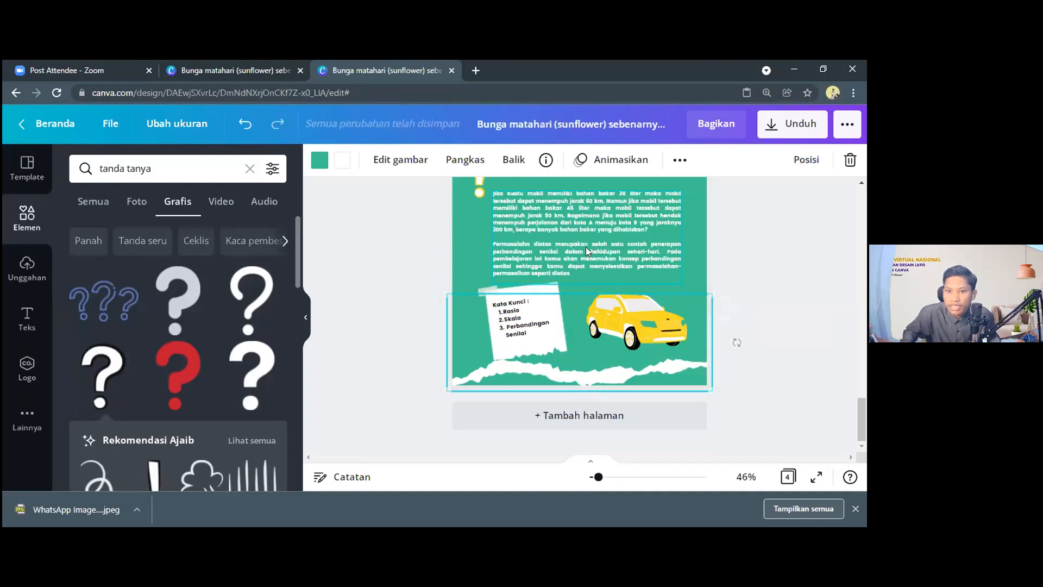
Step: Nudge the fuel problem text box slightly up on page 4
{"action": "left_click", "coordinate": [586, 247]}
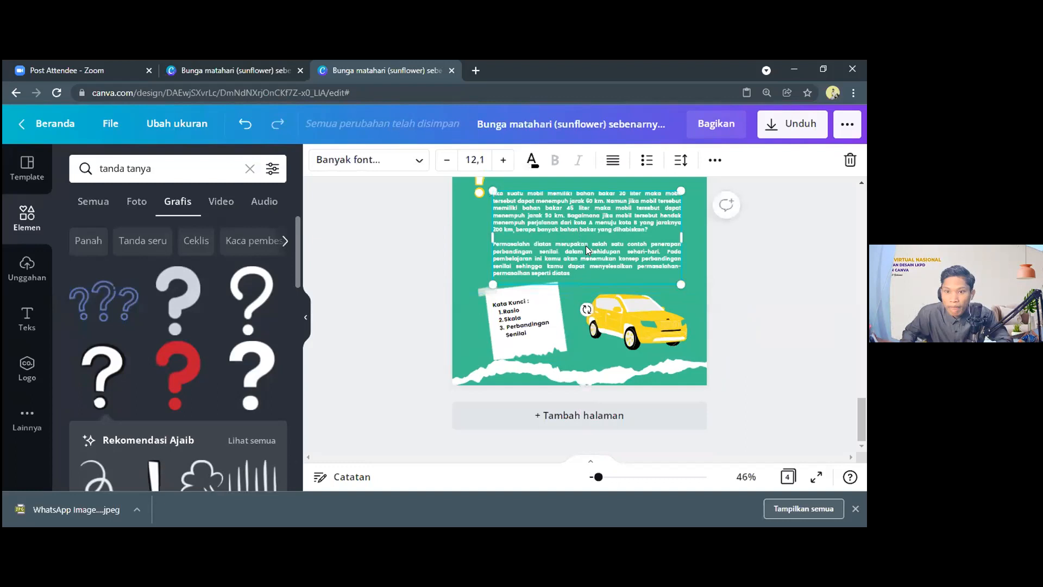
{"action": "left_click_drag", "start_coordinate": [586, 245], "coordinate": [585, 244]}
{"action": "key", "text": "shift+Up"}
{"action": "key", "text": "shift+Up"}
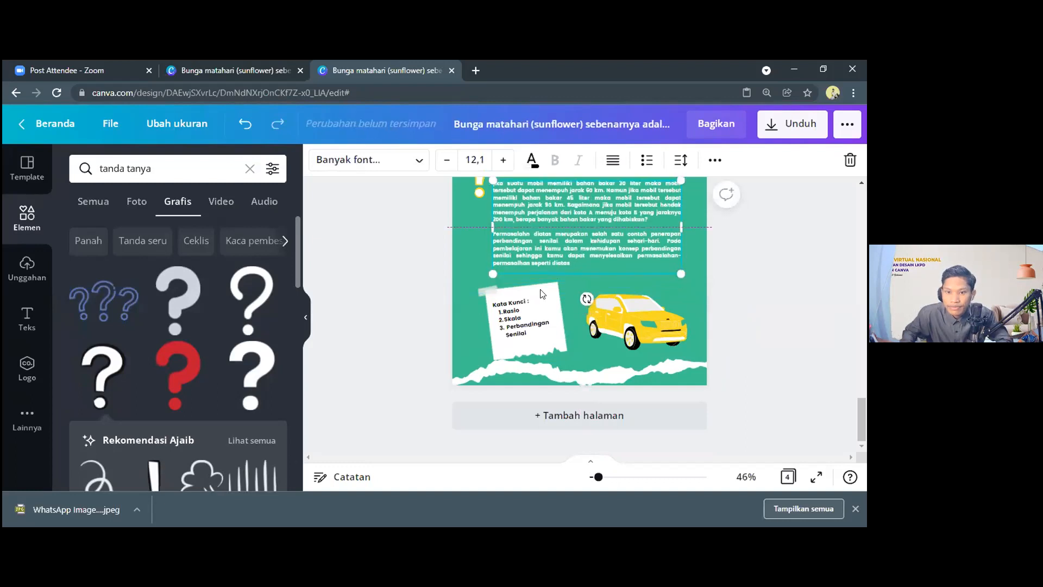
Step: Raise the Kata Kunci note, its text and the yellow car slightly above the lower torn-paper strip
{"action": "left_click", "coordinate": [541, 294]}
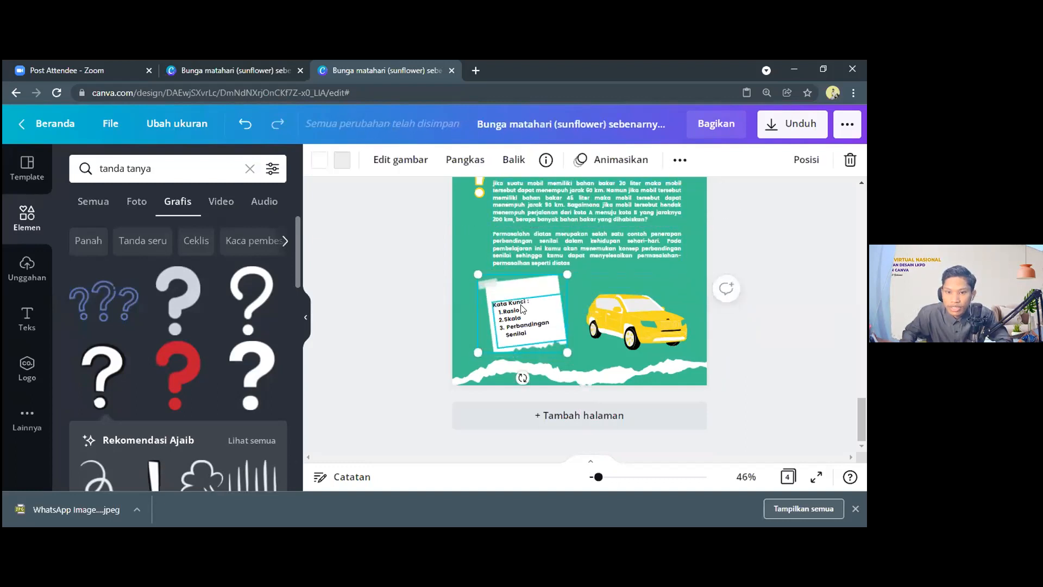
{"action": "left_click_drag", "start_coordinate": [520, 305], "coordinate": [520, 298]}
{"action": "left_click_drag", "start_coordinate": [631, 314], "coordinate": [631, 307]}
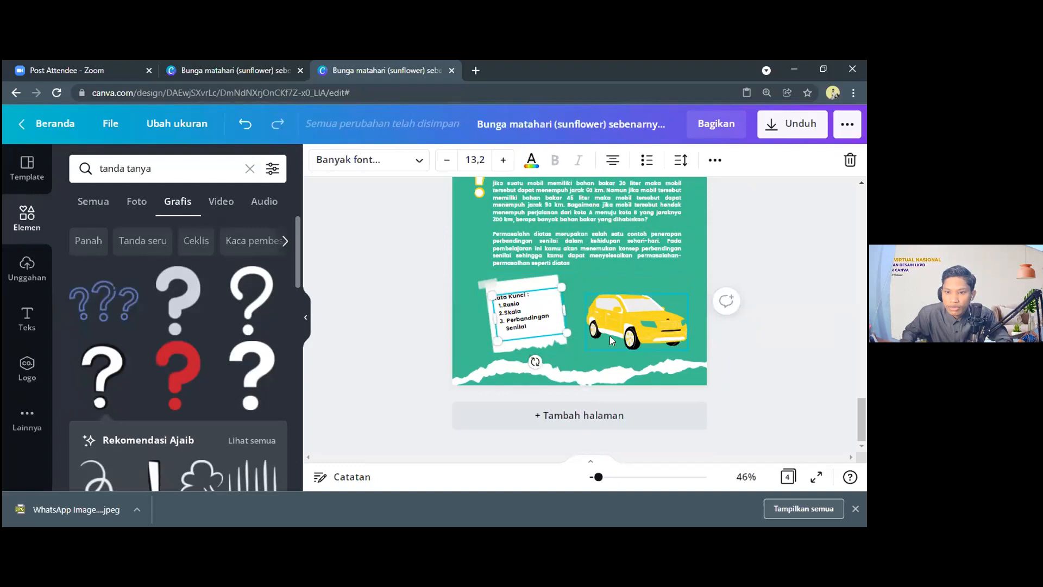
Step: Fine-tune the vertical position of the lower torn-paper strip against page 4's bottom edge
{"action": "left_click", "coordinate": [574, 361]}
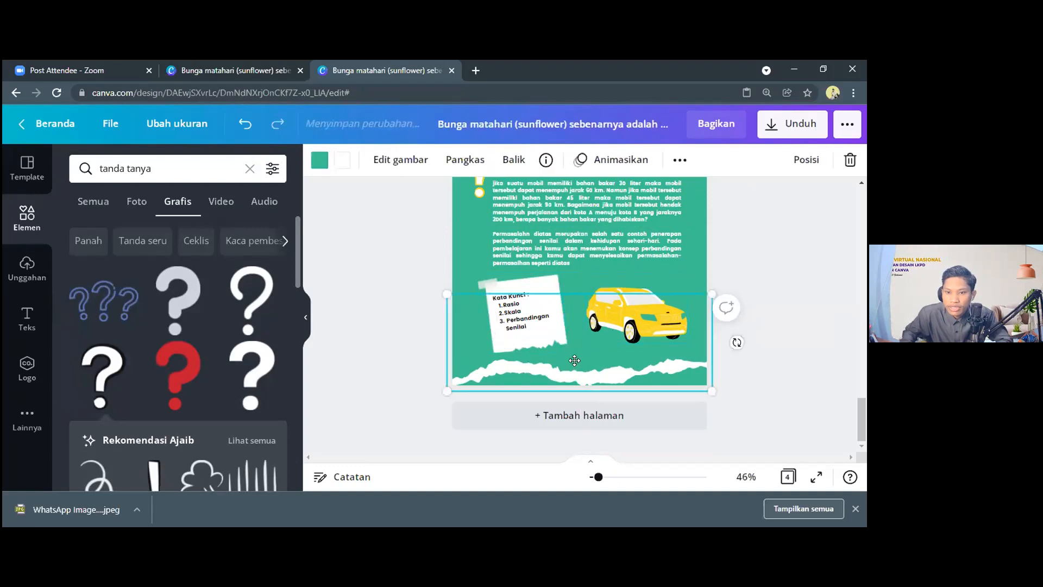
{"action": "left_click", "coordinate": [760, 335]}
{"action": "scroll", "coordinate": [763, 334], "scroll_direction": "up", "scroll_amount": 3}
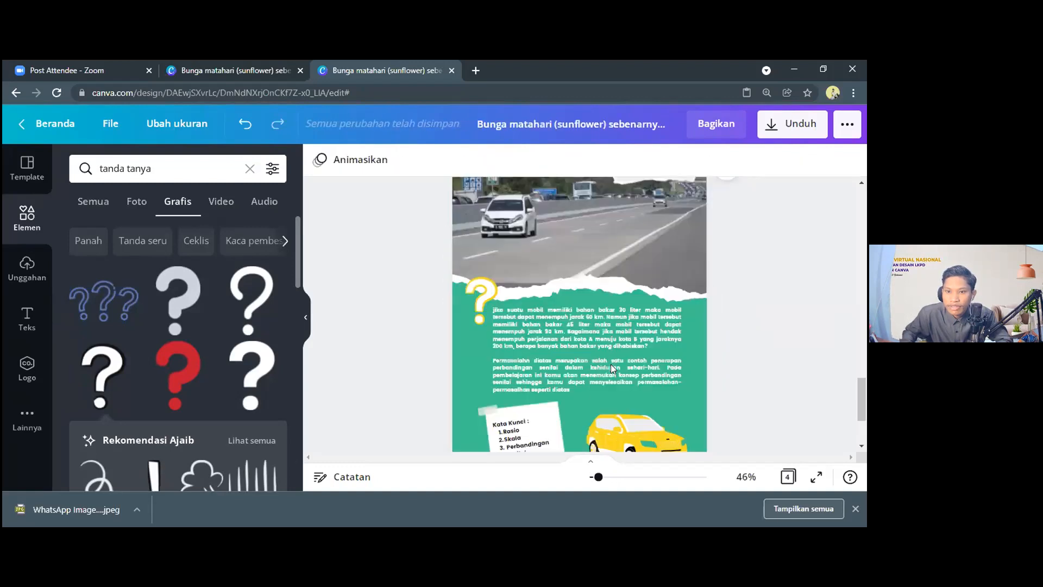
{"action": "scroll", "coordinate": [610, 364], "scroll_direction": "down", "scroll_amount": 3}
{"action": "left_click", "coordinate": [612, 370]}
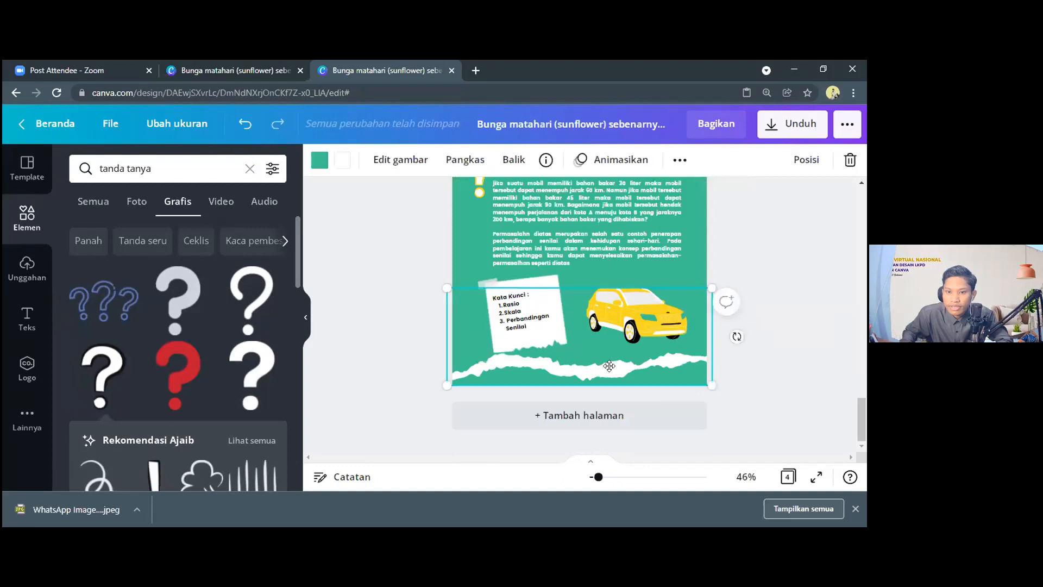
{"action": "scroll", "coordinate": [782, 310], "scroll_direction": "up", "scroll_amount": 3}
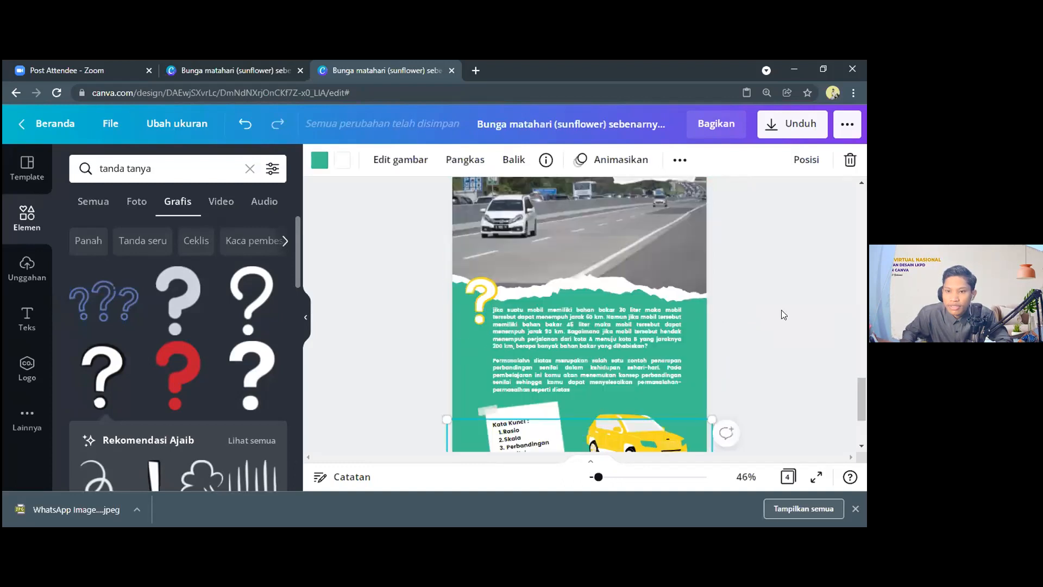
{"action": "scroll", "coordinate": [772, 321], "scroll_direction": "down", "scroll_amount": 2}
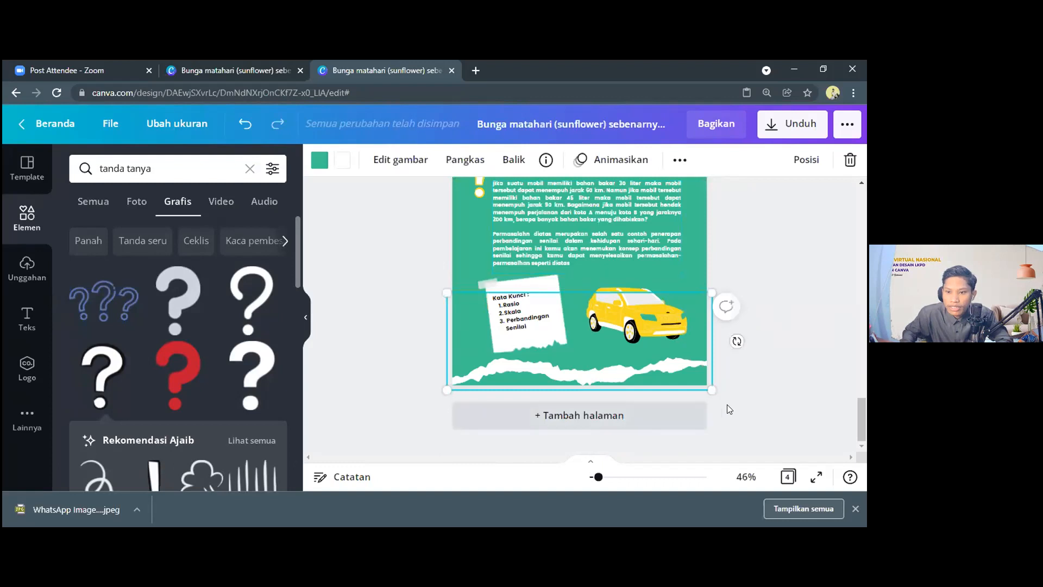
{"action": "left_click", "coordinate": [763, 411]}
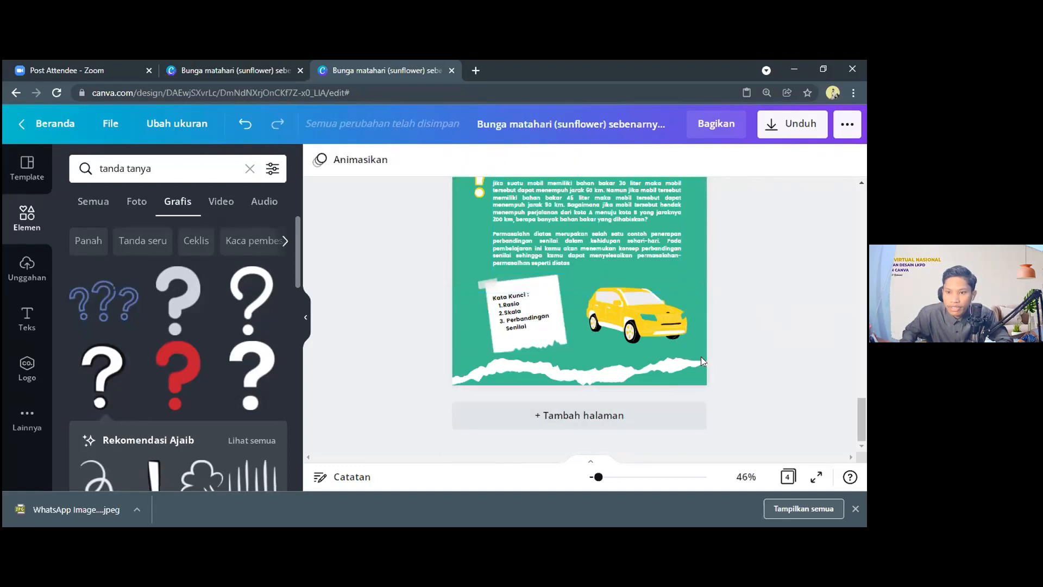
Step: Add a blank page 5 after page 4
{"action": "scroll", "coordinate": [688, 297], "scroll_direction": "up", "scroll_amount": 5}
{"action": "left_click", "coordinate": [697, 288]}
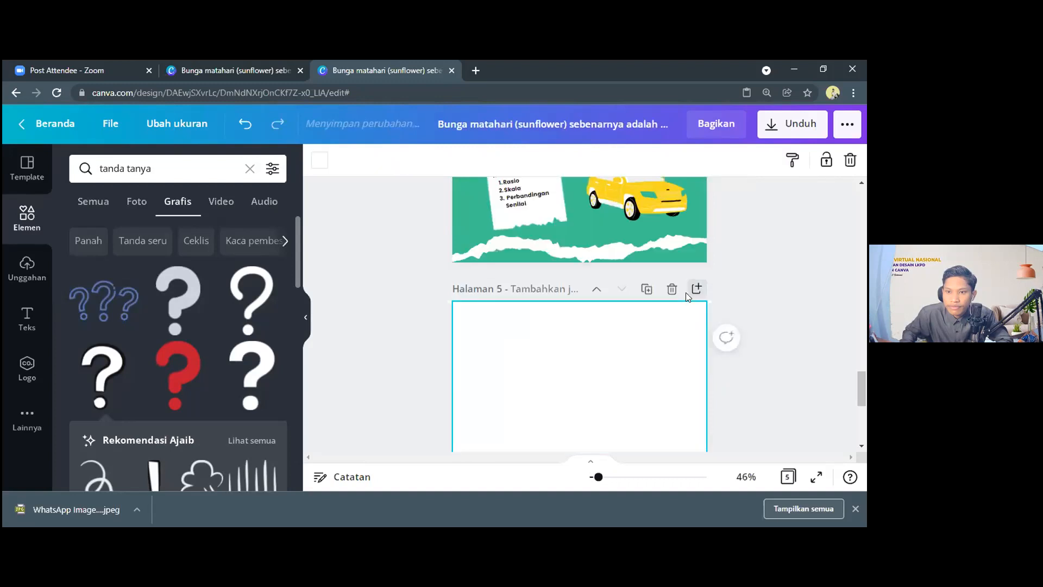
Step: Review the finished Apersepsi layout on page 4 and the blank page 5 that follows it
{"action": "scroll", "coordinate": [603, 338], "scroll_direction": "up", "scroll_amount": 3}
{"action": "scroll", "coordinate": [571, 378], "scroll_direction": "up", "scroll_amount": 4}
{"action": "left_click", "coordinate": [585, 378]}
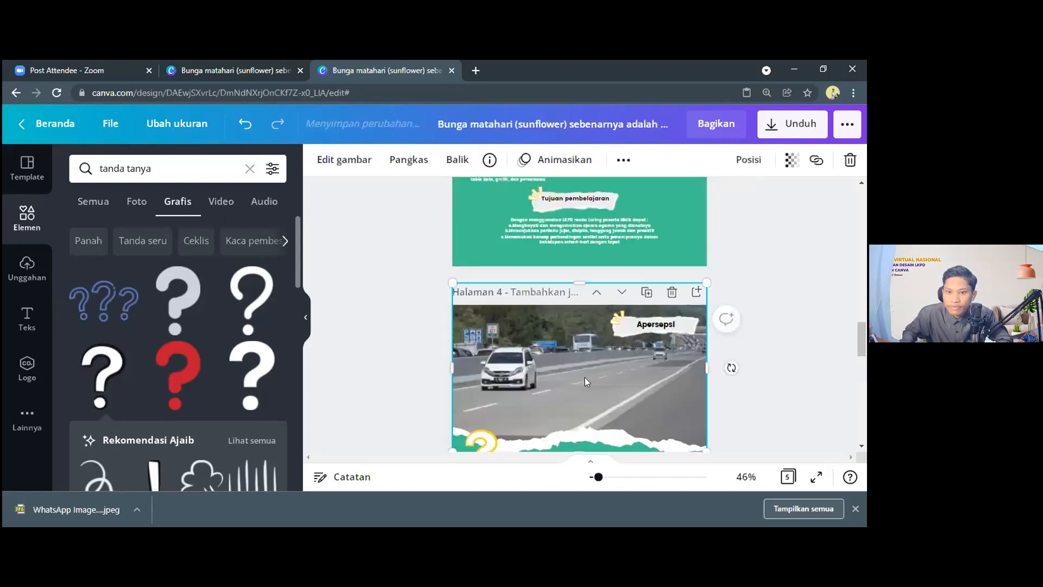
{"action": "scroll", "coordinate": [675, 370], "scroll_direction": "down", "scroll_amount": 4}
{"action": "left_click", "coordinate": [687, 364]}
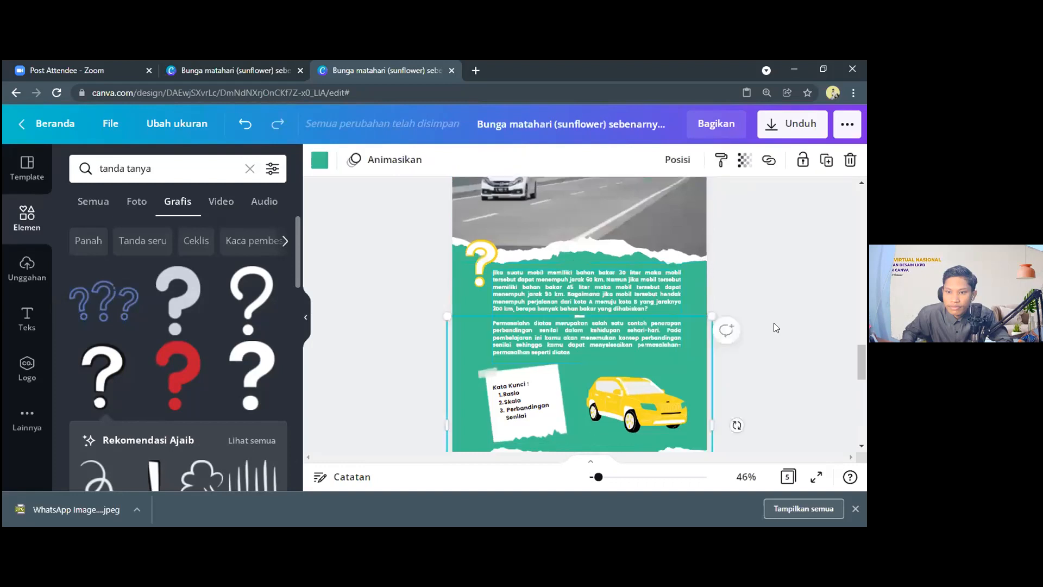
{"action": "left_click", "coordinate": [775, 327]}
{"action": "scroll", "coordinate": [622, 391], "scroll_direction": "down", "scroll_amount": 3}
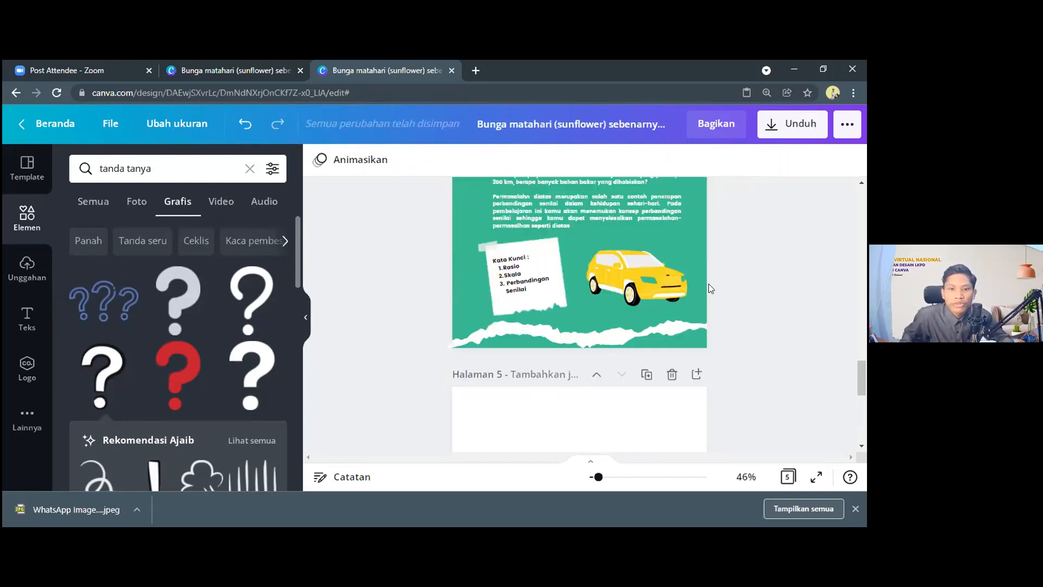
{"action": "scroll", "coordinate": [585, 284], "scroll_direction": "down", "scroll_amount": 2}
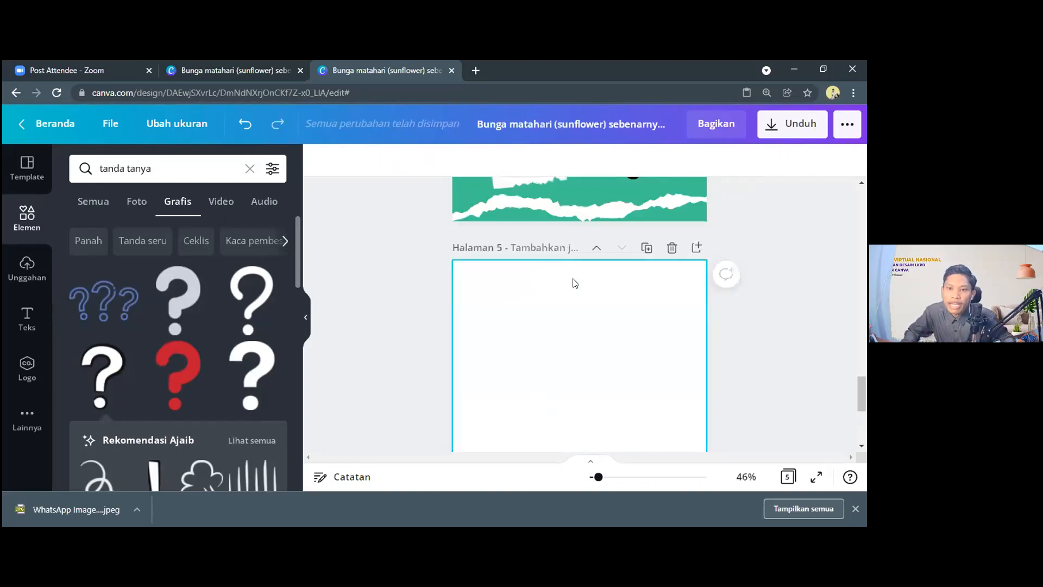
{"action": "scroll", "coordinate": [575, 288], "scroll_direction": "down", "scroll_amount": 3}
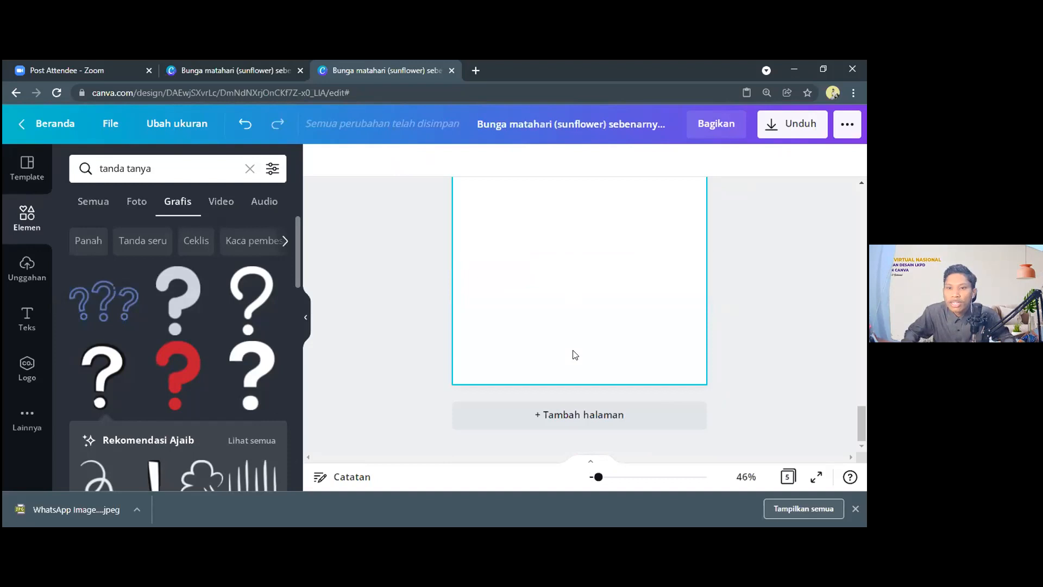
{"action": "scroll", "coordinate": [575, 355], "scroll_direction": "up", "scroll_amount": 7}
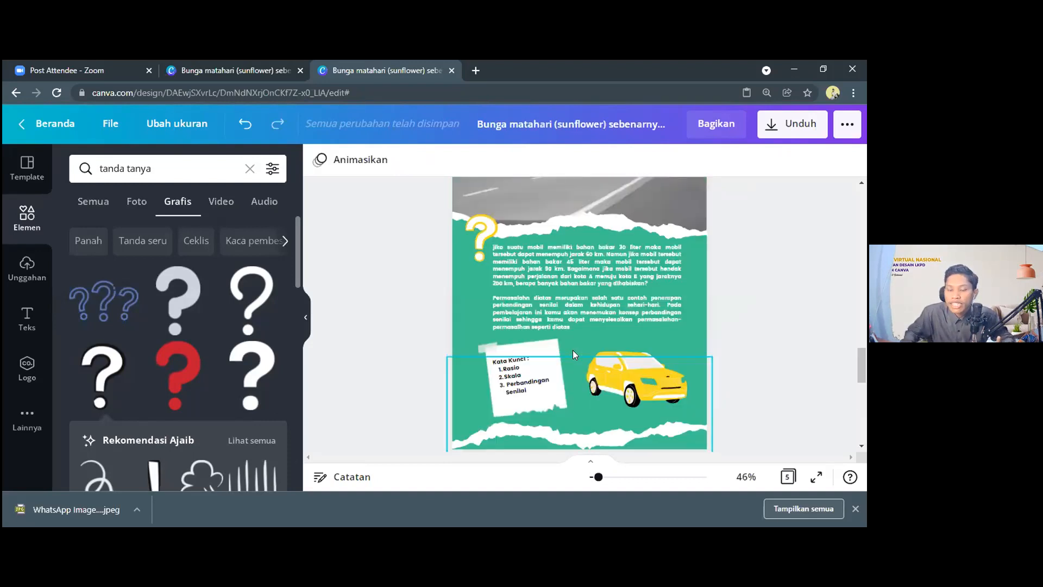
Step: Review pages 3 and 4, from the identity box and Petunjuk section through the Kata Kunci note above page 5
{"action": "scroll", "coordinate": [573, 350], "scroll_direction": "up", "scroll_amount": 3}
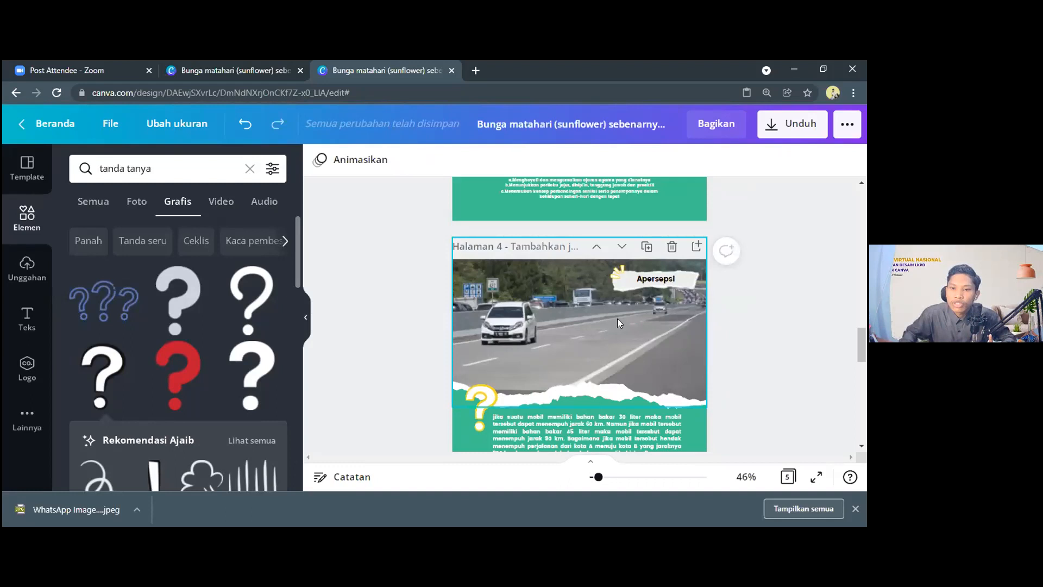
{"action": "scroll", "coordinate": [614, 318], "scroll_direction": "up", "scroll_amount": 3}
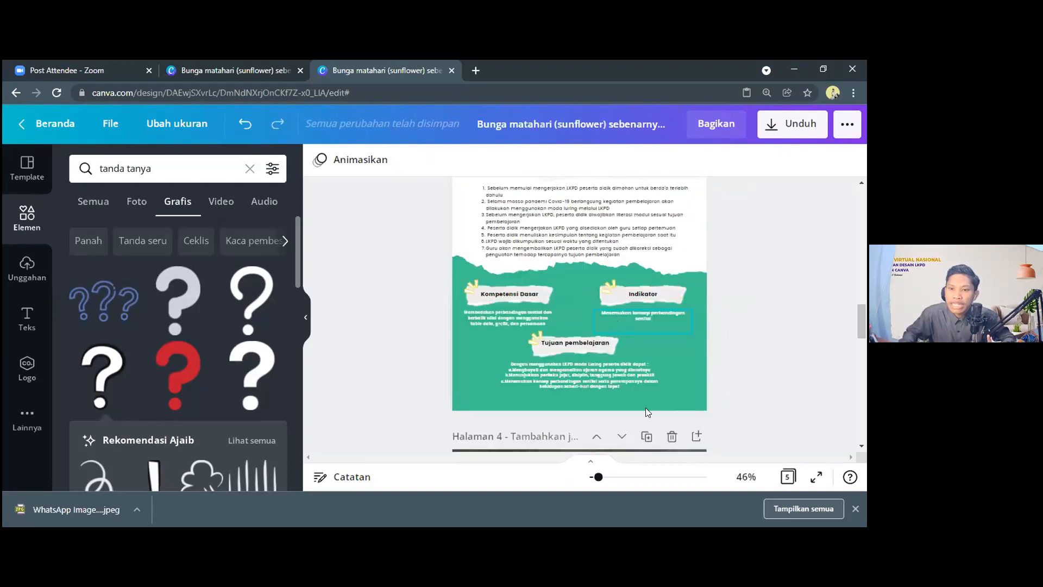
{"action": "scroll", "coordinate": [645, 408], "scroll_direction": "up", "scroll_amount": 2}
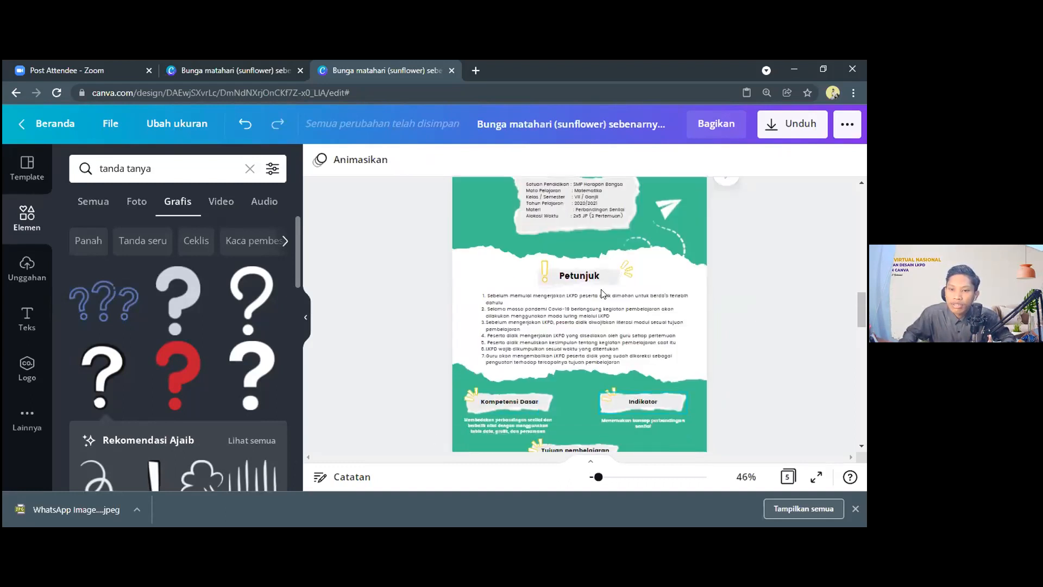
{"action": "scroll", "coordinate": [564, 258], "scroll_direction": "up", "scroll_amount": 1}
{"action": "scroll", "coordinate": [582, 313], "scroll_direction": "up", "scroll_amount": 1}
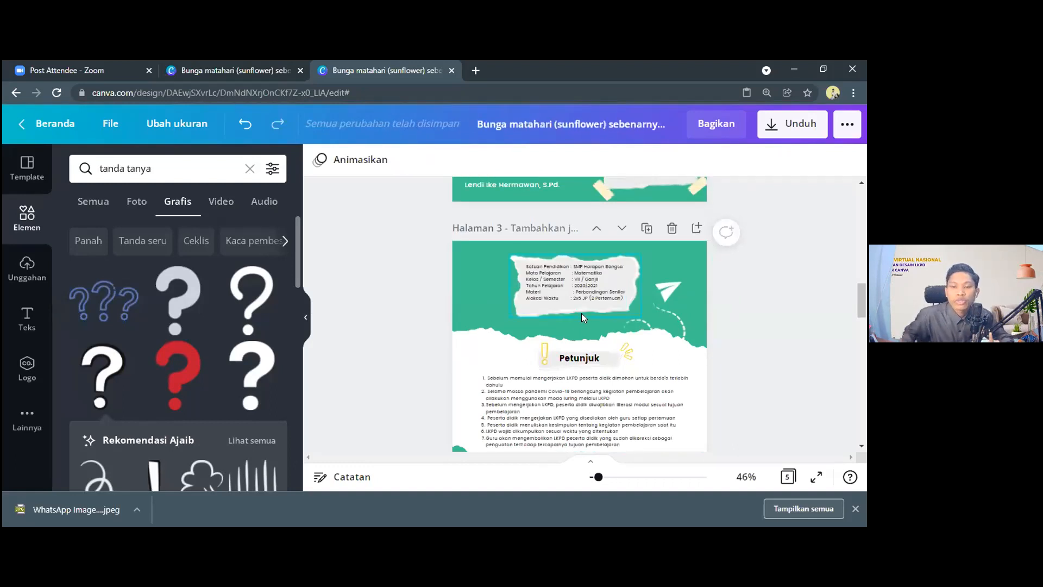
{"action": "scroll", "coordinate": [582, 314], "scroll_direction": "down", "scroll_amount": 2}
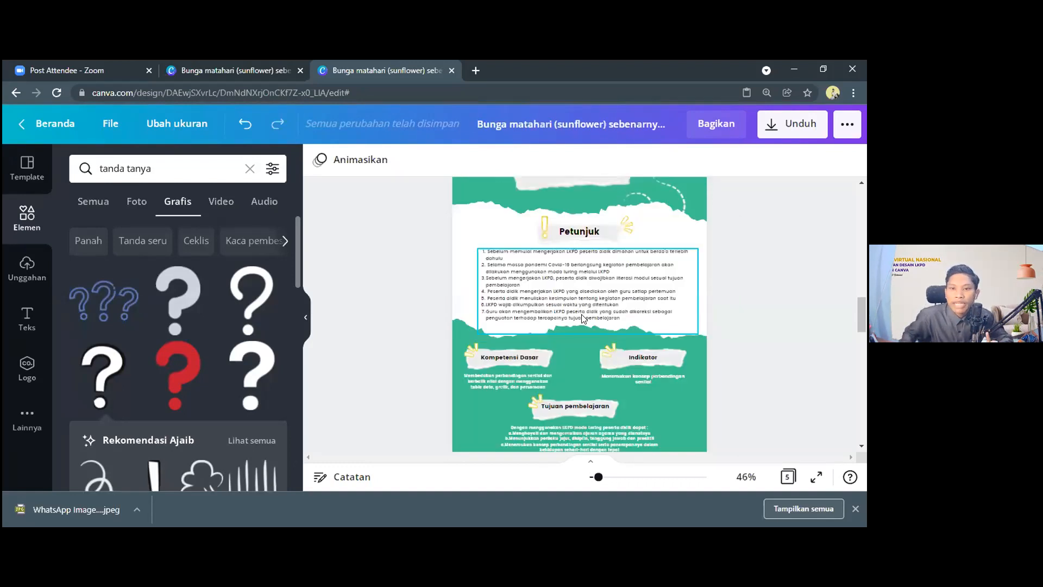
{"action": "scroll", "coordinate": [533, 319], "scroll_direction": "down", "scroll_amount": 1}
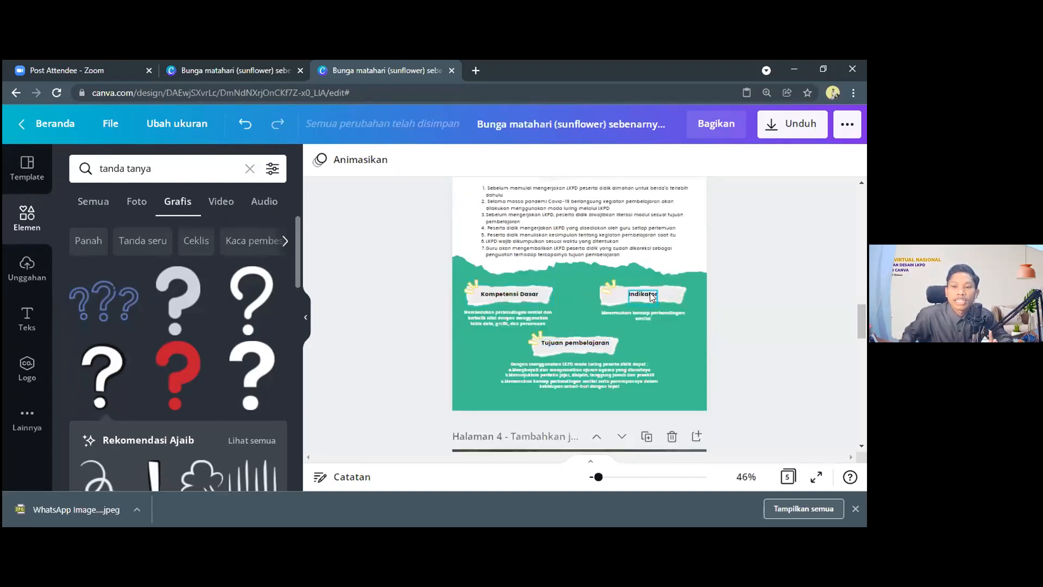
{"action": "scroll", "coordinate": [650, 292], "scroll_direction": "down", "scroll_amount": 7}
{"action": "scroll", "coordinate": [645, 293], "scroll_direction": "down", "scroll_amount": 1}
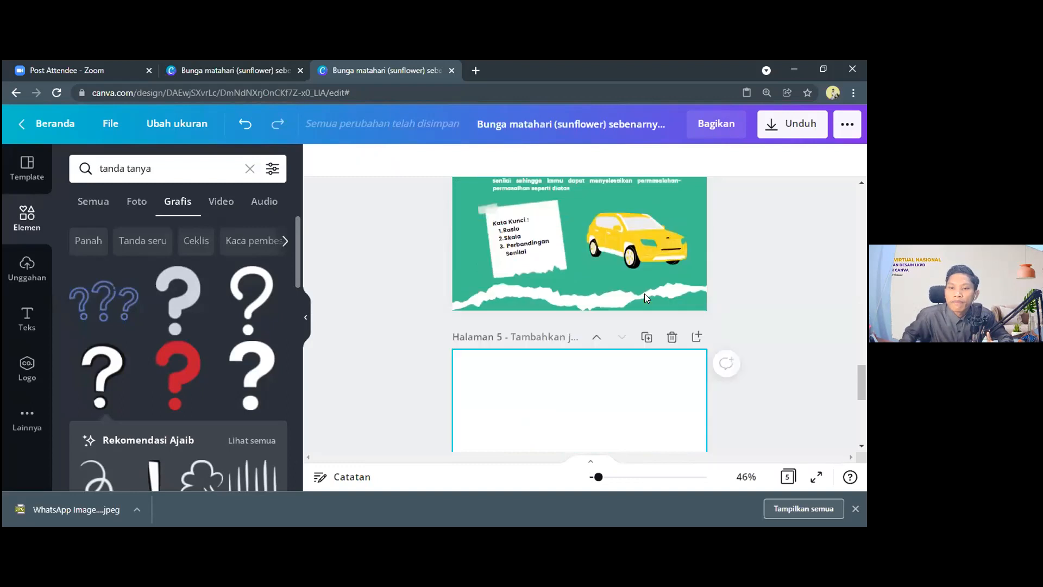
{"action": "scroll", "coordinate": [706, 283], "scroll_direction": "up", "scroll_amount": 2}
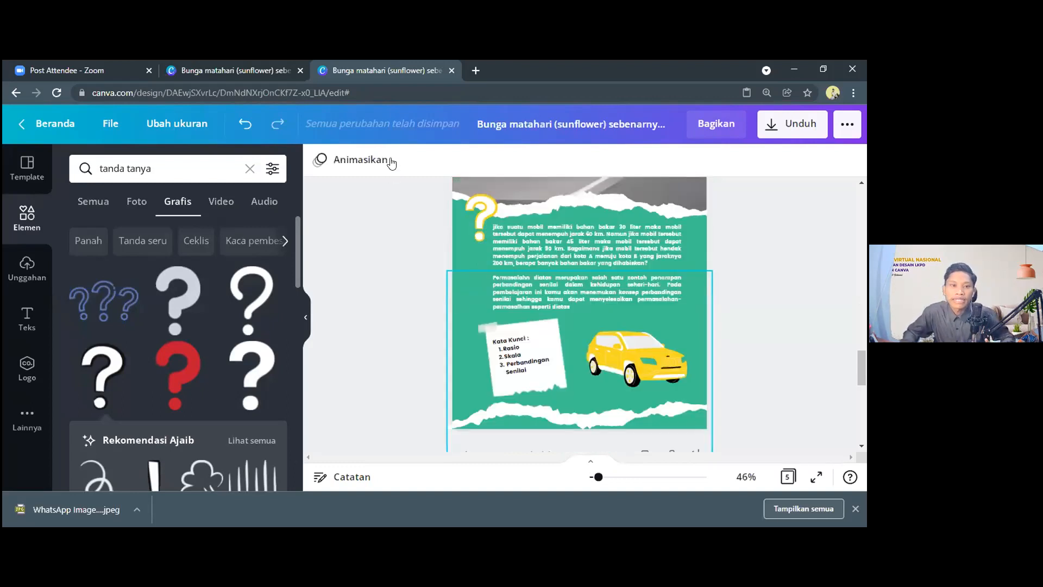
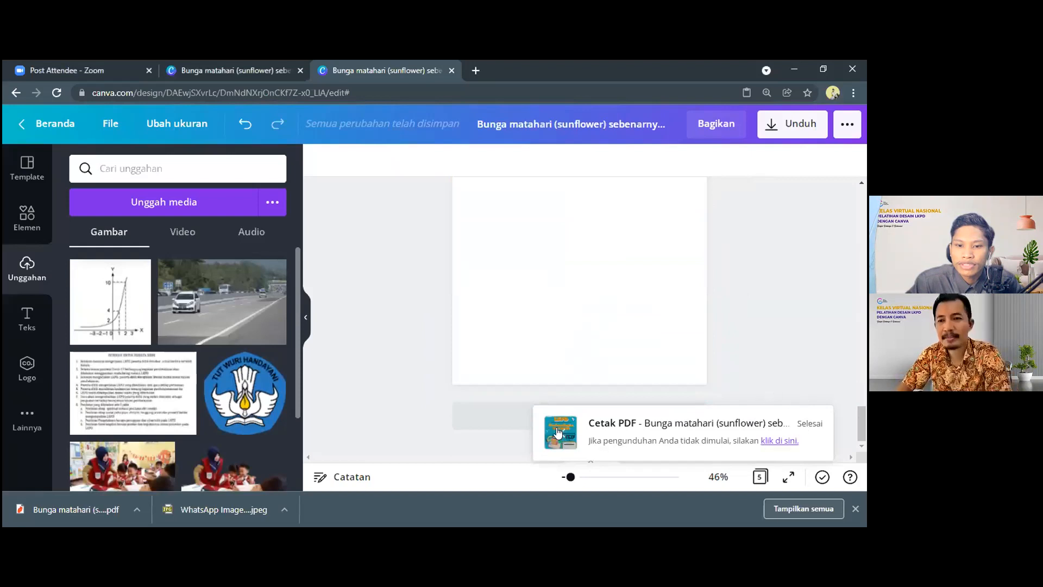
Step: Set the blank page 5's background to the document's green colour to match the earlier pages
{"action": "left_click", "coordinate": [564, 433]}
{"action": "scroll", "coordinate": [636, 289], "scroll_direction": "up", "scroll_amount": 1}
{"action": "scroll", "coordinate": [503, 261], "scroll_direction": "up", "scroll_amount": 2}
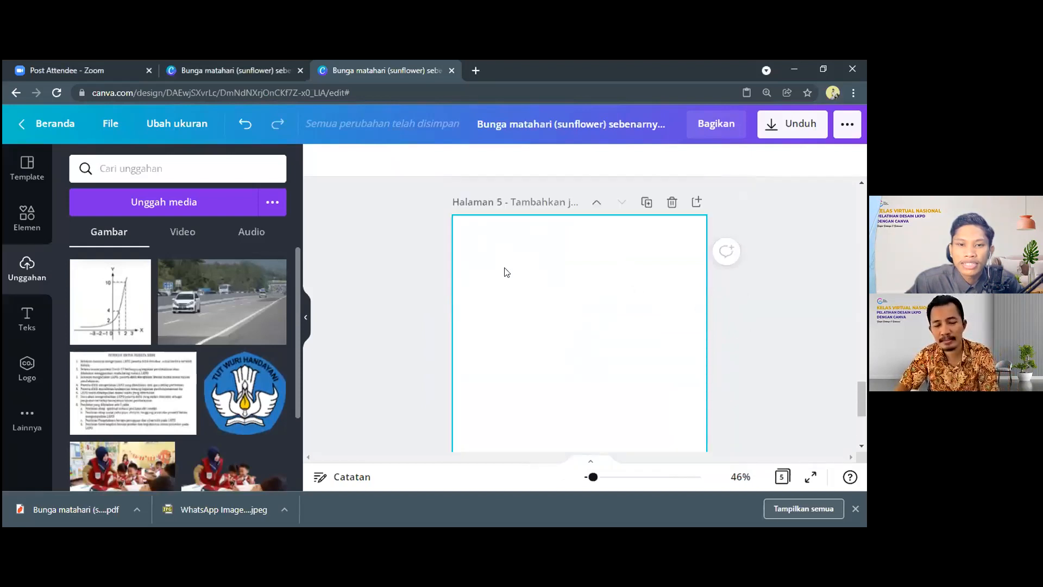
{"action": "scroll", "coordinate": [587, 325], "scroll_direction": "down", "scroll_amount": 1}
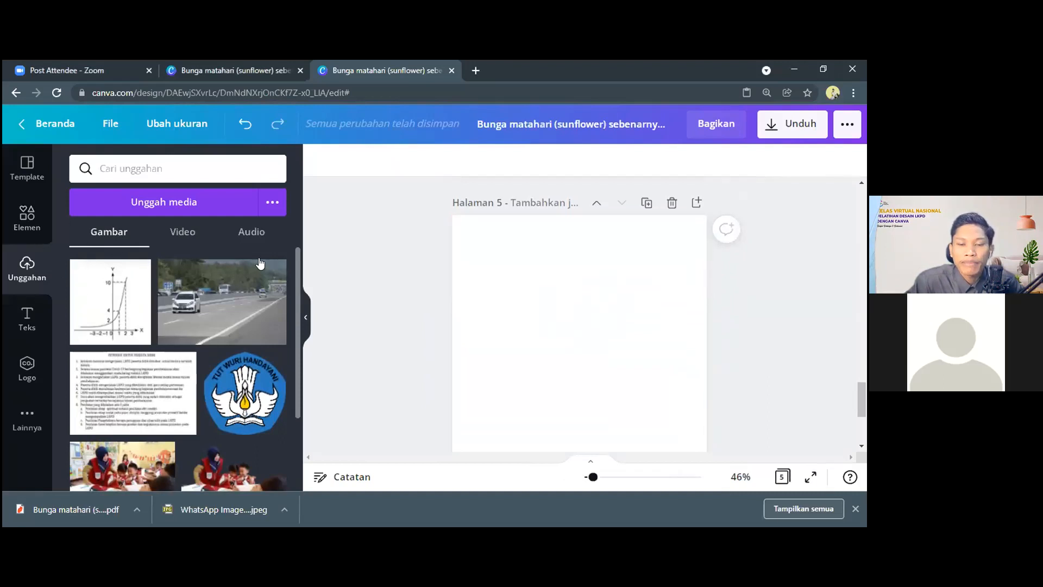
{"action": "left_click", "coordinate": [618, 313]}
{"action": "scroll", "coordinate": [618, 313], "scroll_direction": "up", "scroll_amount": 2}
{"action": "scroll", "coordinate": [617, 312], "scroll_direction": "down", "scroll_amount": 3}
{"action": "scroll", "coordinate": [592, 288], "scroll_direction": "up", "scroll_amount": 2}
{"action": "scroll", "coordinate": [603, 337], "scroll_direction": "down", "scroll_amount": 1}
{"action": "scroll", "coordinate": [562, 329], "scroll_direction": "down", "scroll_amount": 1}
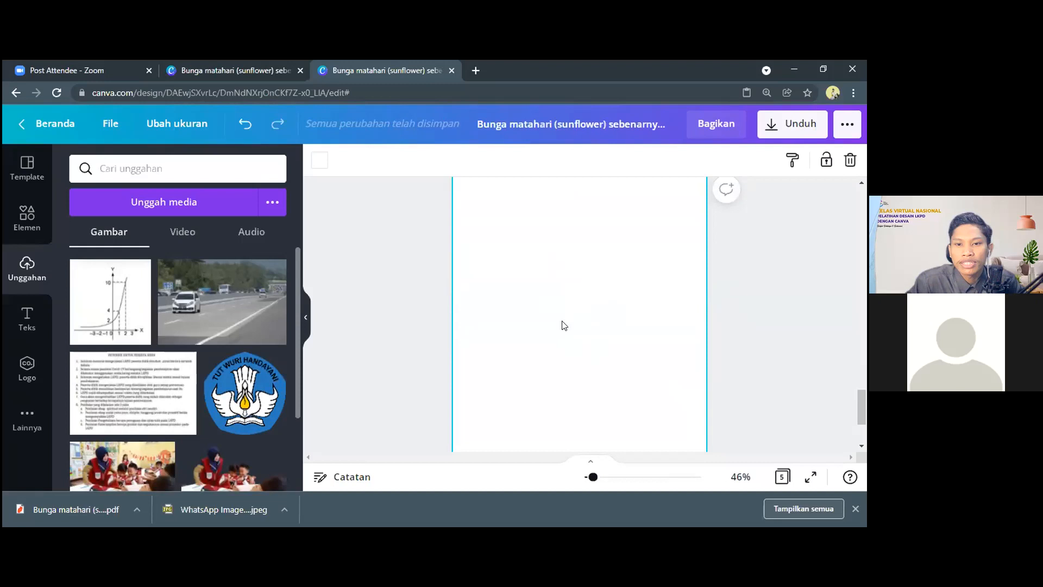
{"action": "scroll", "coordinate": [548, 325], "scroll_direction": "up", "scroll_amount": 1}
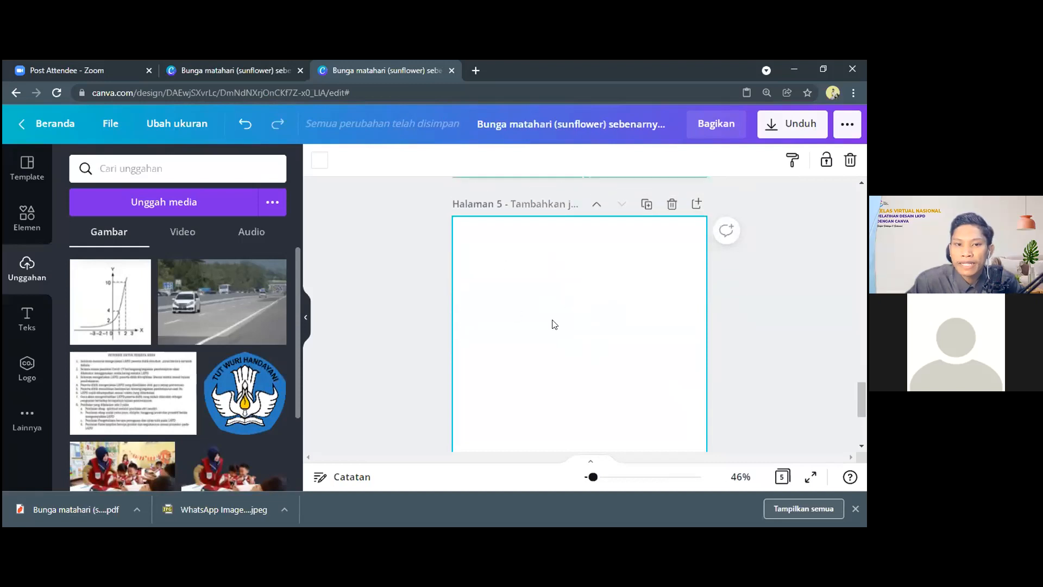
{"action": "scroll", "coordinate": [576, 314], "scroll_direction": "up", "scroll_amount": 1}
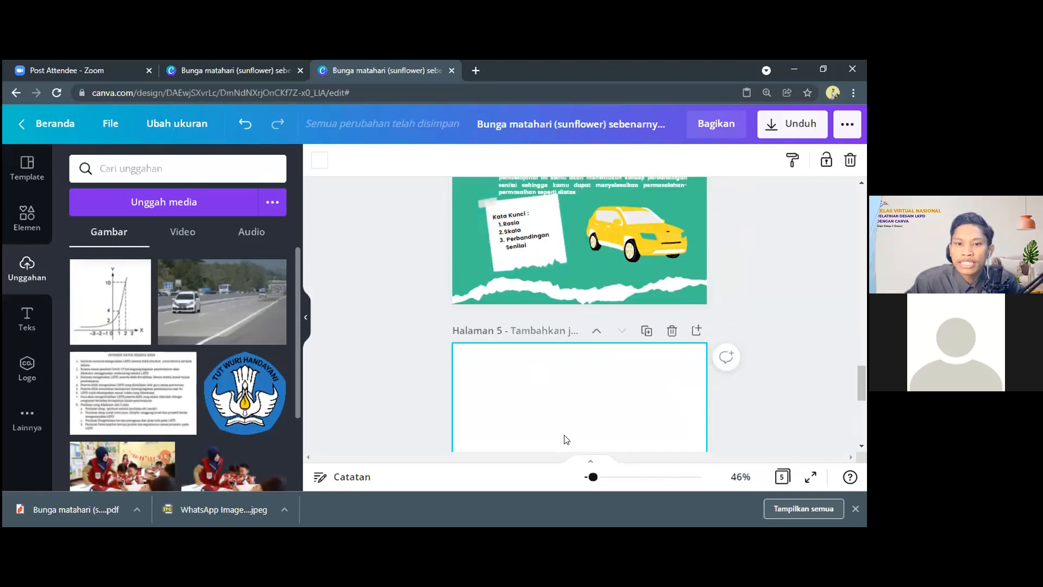
{"action": "scroll", "coordinate": [553, 348], "scroll_direction": "down", "scroll_amount": 3}
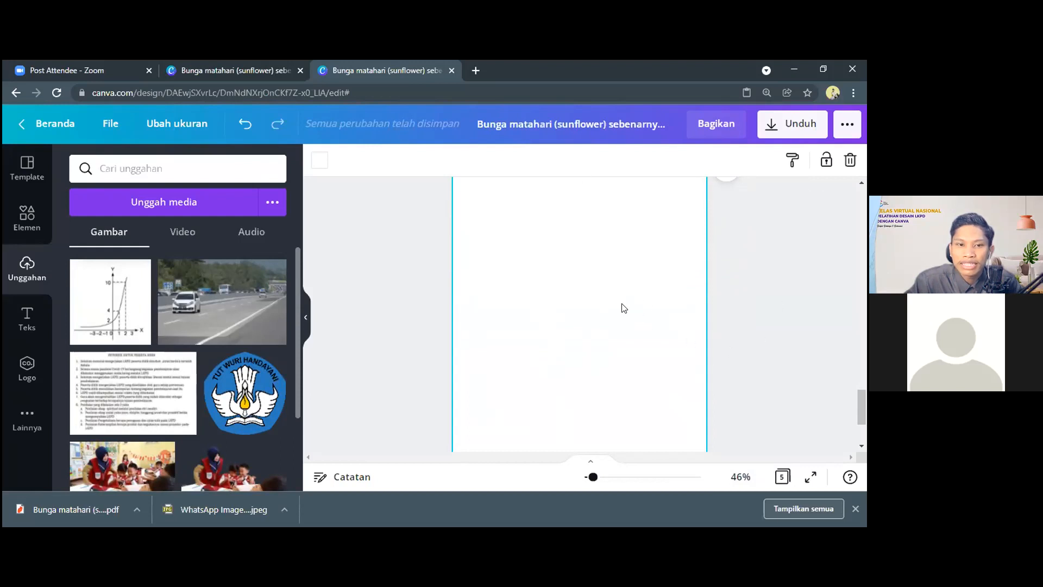
{"action": "left_click", "coordinate": [318, 163]}
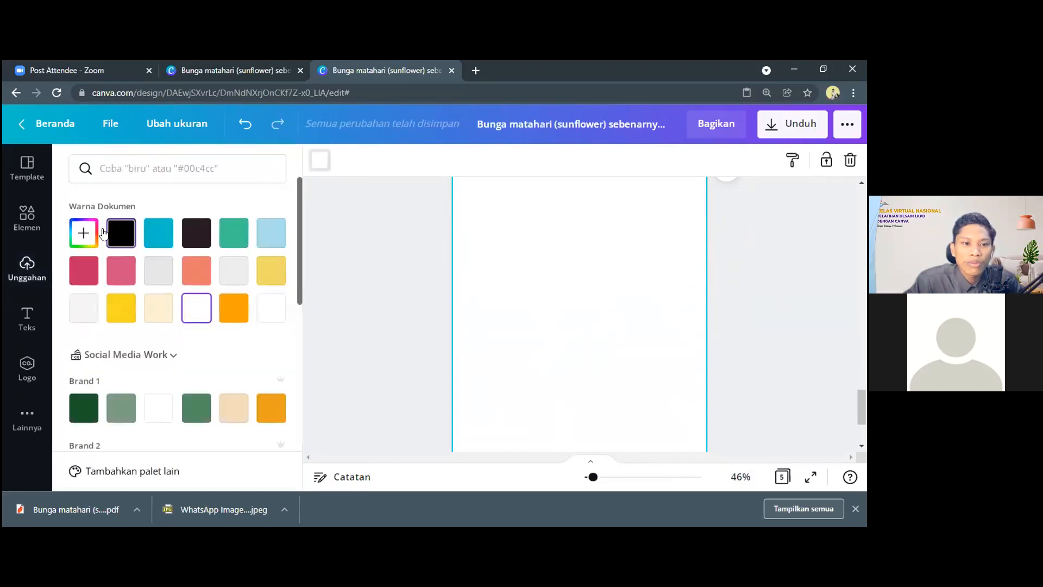
{"action": "left_click", "coordinate": [228, 237]}
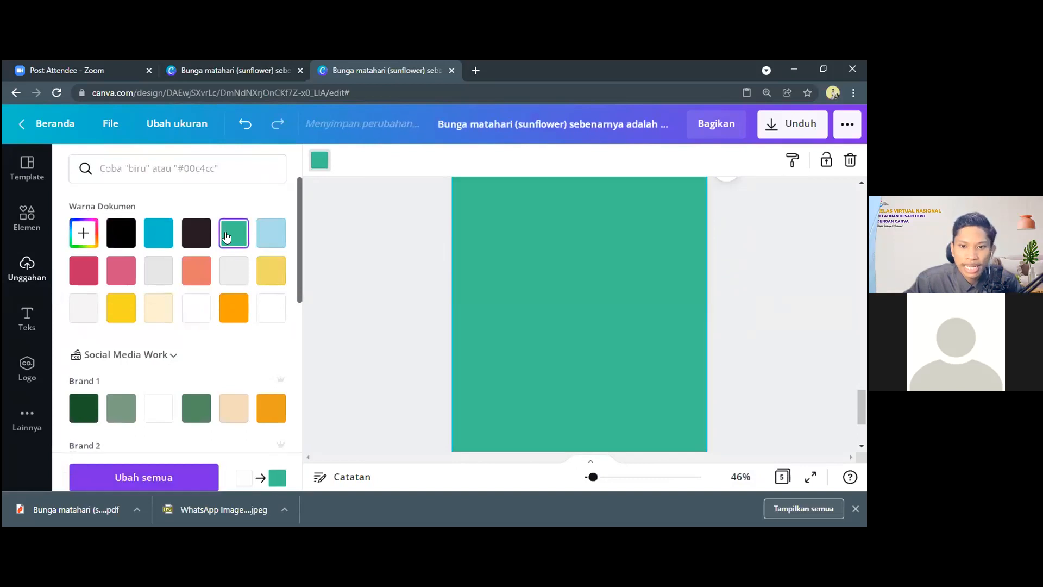
Step: Compare page 5's green background with the lower part of page 4
{"action": "scroll", "coordinate": [576, 294], "scroll_direction": "up", "scroll_amount": 2}
{"action": "scroll", "coordinate": [631, 317], "scroll_direction": "down", "scroll_amount": 2}
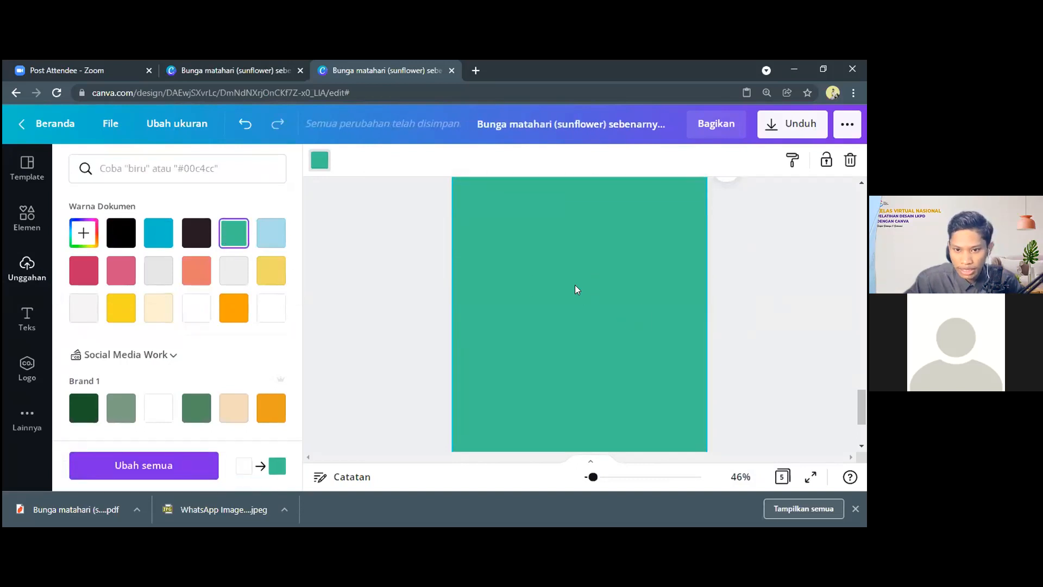
{"action": "scroll", "coordinate": [579, 285], "scroll_direction": "up", "scroll_amount": 2}
{"action": "scroll", "coordinate": [562, 319], "scroll_direction": "down", "scroll_amount": 1}
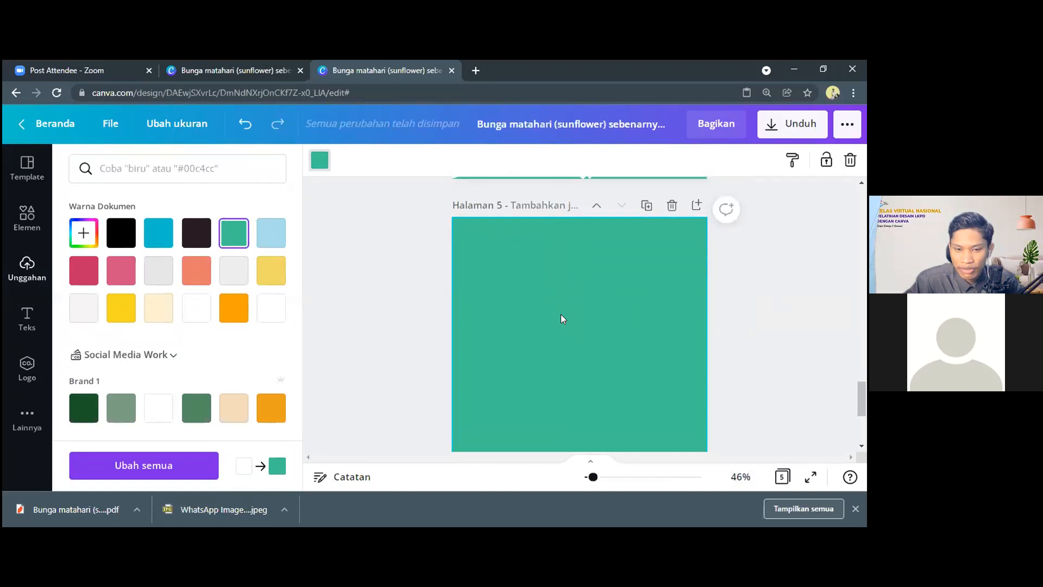
{"action": "scroll", "coordinate": [562, 319], "scroll_direction": "up", "scroll_amount": 3}
{"action": "scroll", "coordinate": [562, 260], "scroll_direction": "down", "scroll_amount": 3}
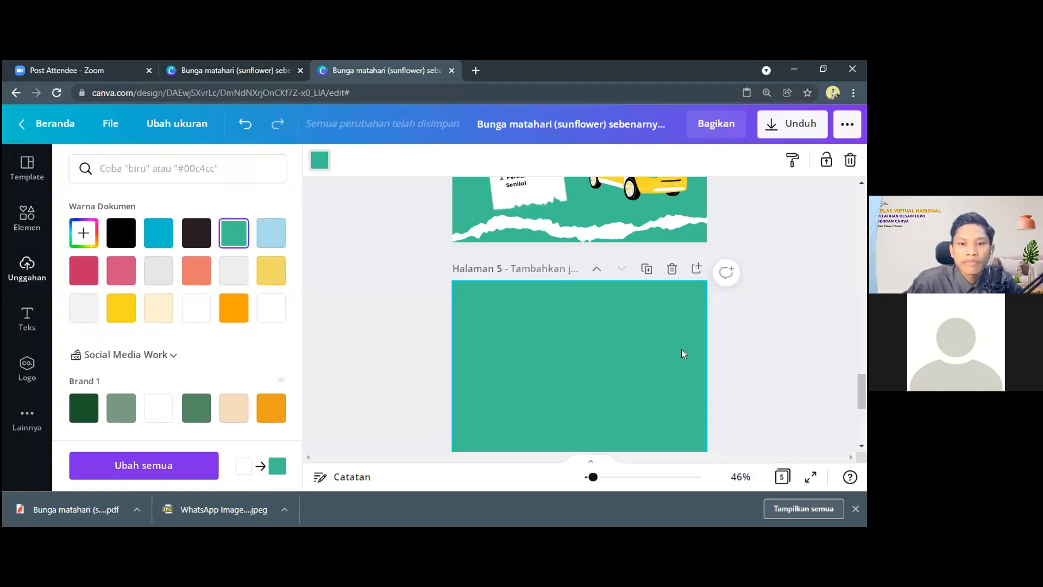
{"action": "scroll", "coordinate": [633, 323], "scroll_direction": "down", "scroll_amount": 3}
{"action": "scroll", "coordinate": [632, 325], "scroll_direction": "up", "scroll_amount": 3}
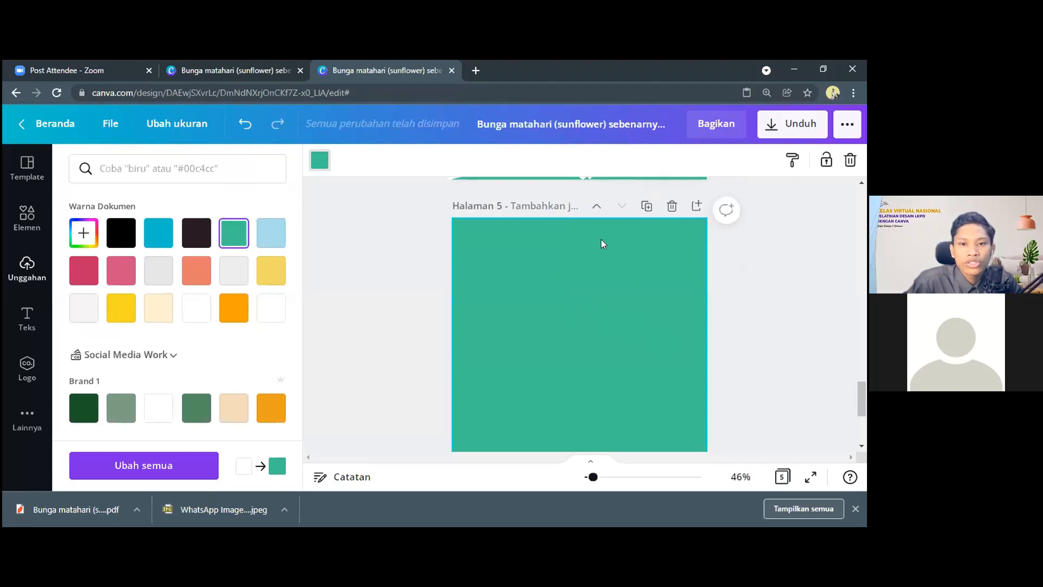
{"action": "scroll", "coordinate": [563, 284], "scroll_direction": "down", "scroll_amount": 1}
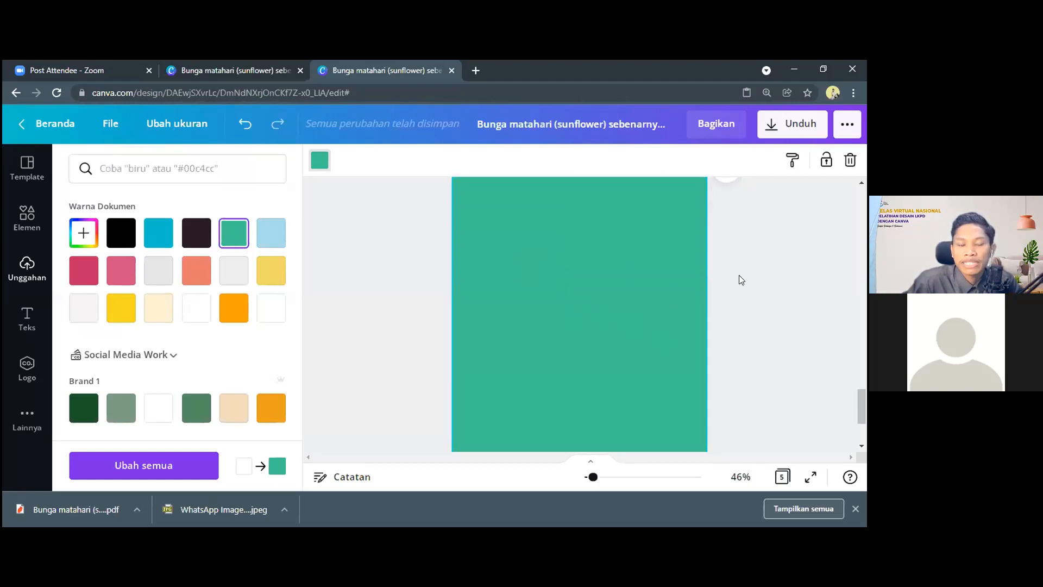
{"action": "scroll", "coordinate": [579, 296], "scroll_direction": "up", "scroll_amount": 1}
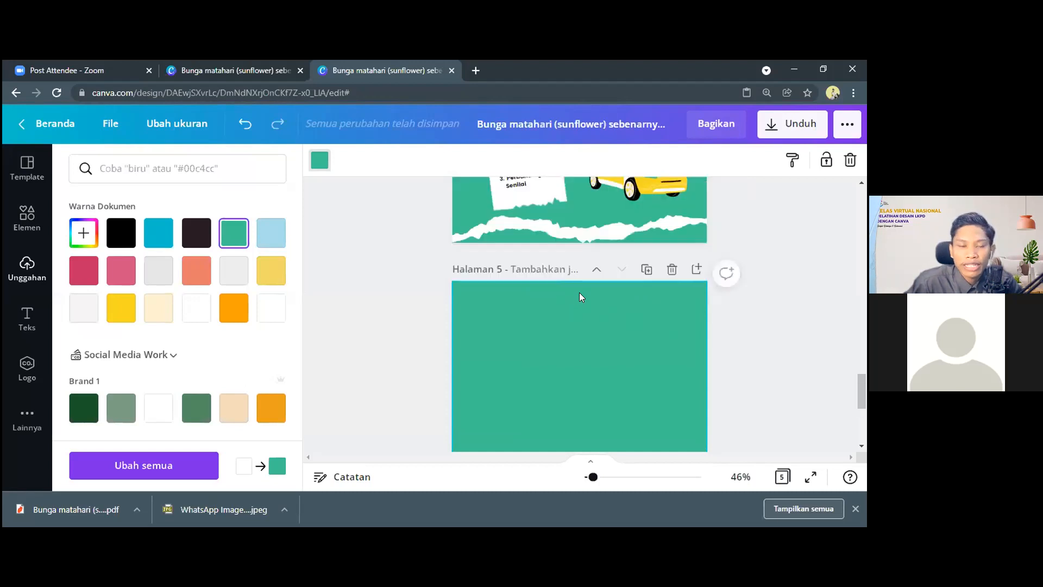
{"action": "scroll", "coordinate": [615, 309], "scroll_direction": "down", "scroll_amount": 1}
{"action": "scroll", "coordinate": [614, 309], "scroll_direction": "up", "scroll_amount": 2}
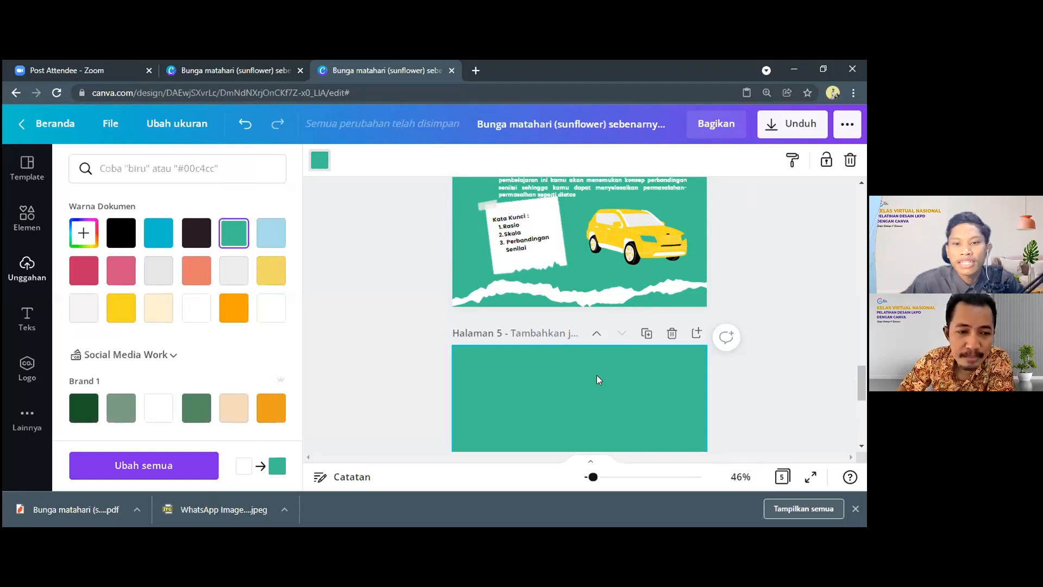
{"action": "scroll", "coordinate": [389, 363], "scroll_direction": "down", "scroll_amount": 3}
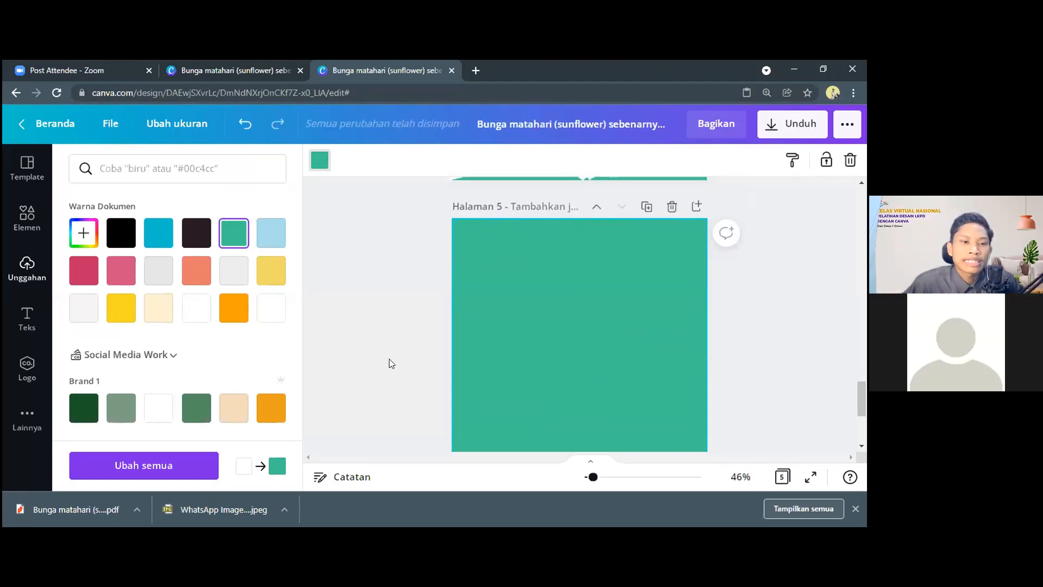
Step: Browse the elements library categories, from recently used items down to Bagan, Bingkai and Kisi
{"action": "left_click", "coordinate": [29, 214]}
{"action": "left_click", "coordinate": [23, 217]}
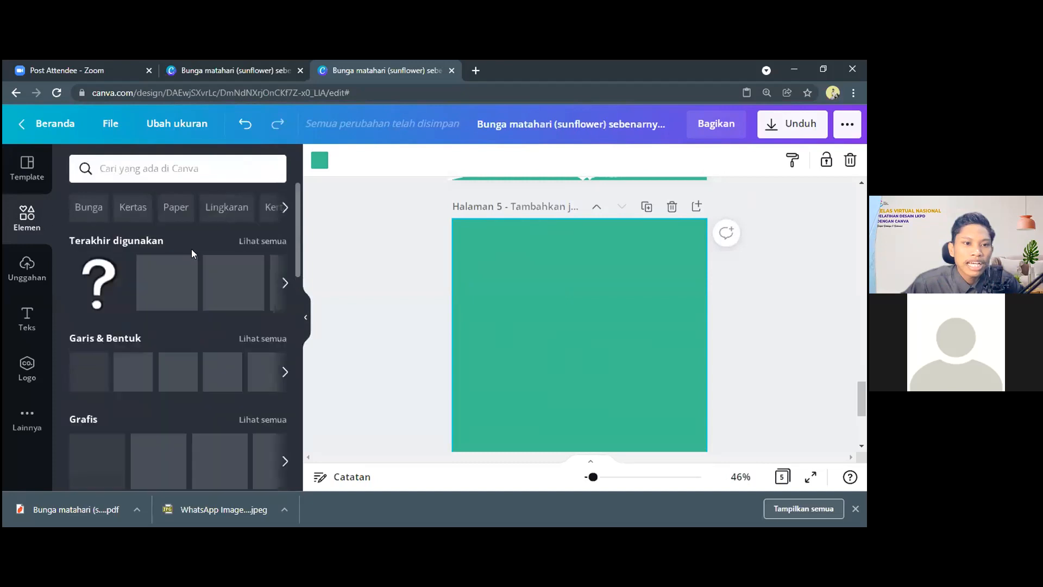
{"action": "scroll", "coordinate": [138, 241], "scroll_direction": "down", "scroll_amount": 1}
{"action": "scroll", "coordinate": [135, 248], "scroll_direction": "up", "scroll_amount": 1}
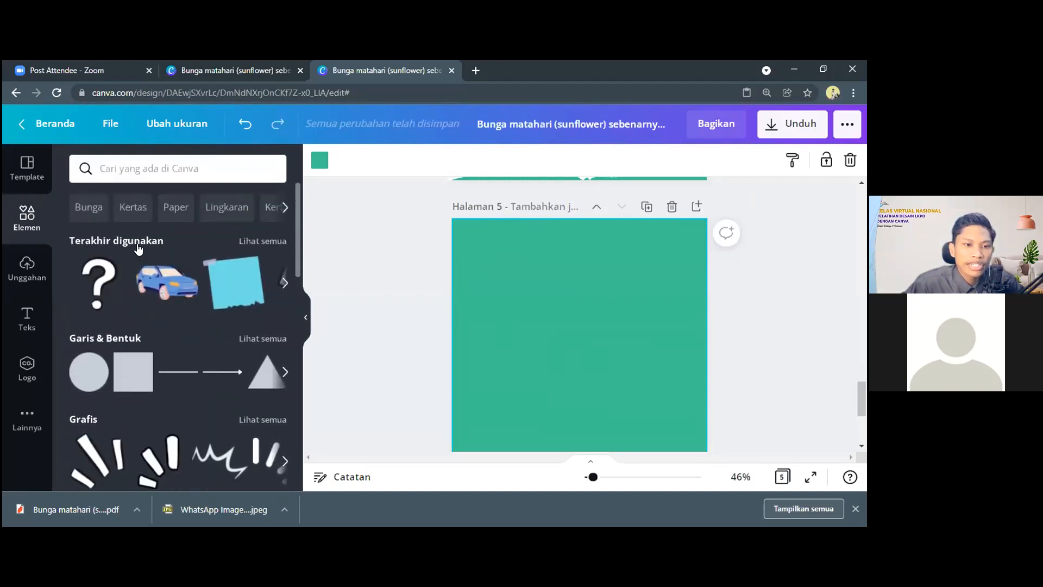
{"action": "scroll", "coordinate": [138, 247], "scroll_direction": "down", "scroll_amount": 1}
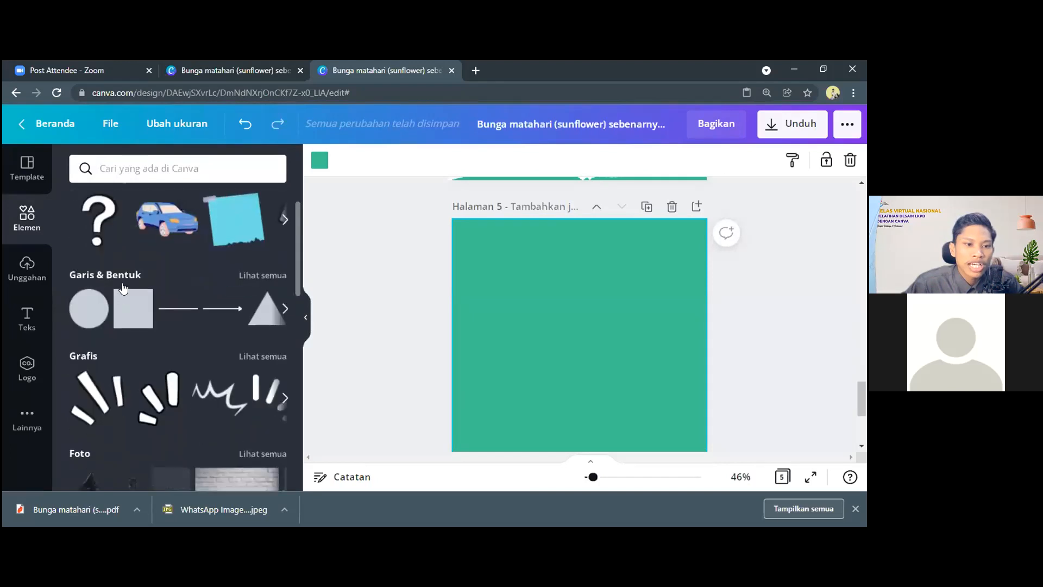
{"action": "scroll", "coordinate": [108, 272], "scroll_direction": "down", "scroll_amount": 2}
{"action": "scroll", "coordinate": [77, 261], "scroll_direction": "down", "scroll_amount": 2}
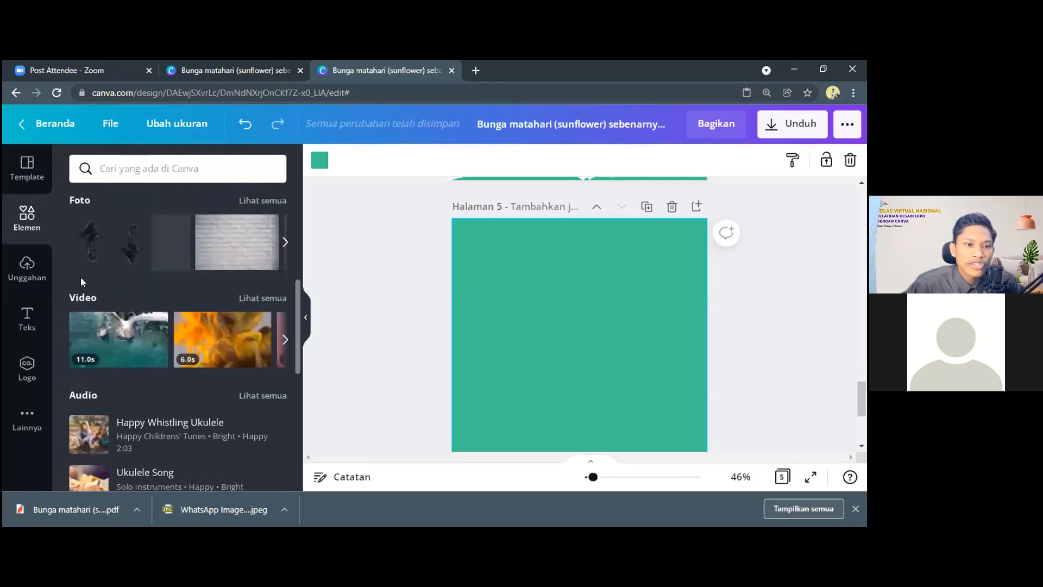
{"action": "scroll", "coordinate": [97, 308], "scroll_direction": "down", "scroll_amount": 5}
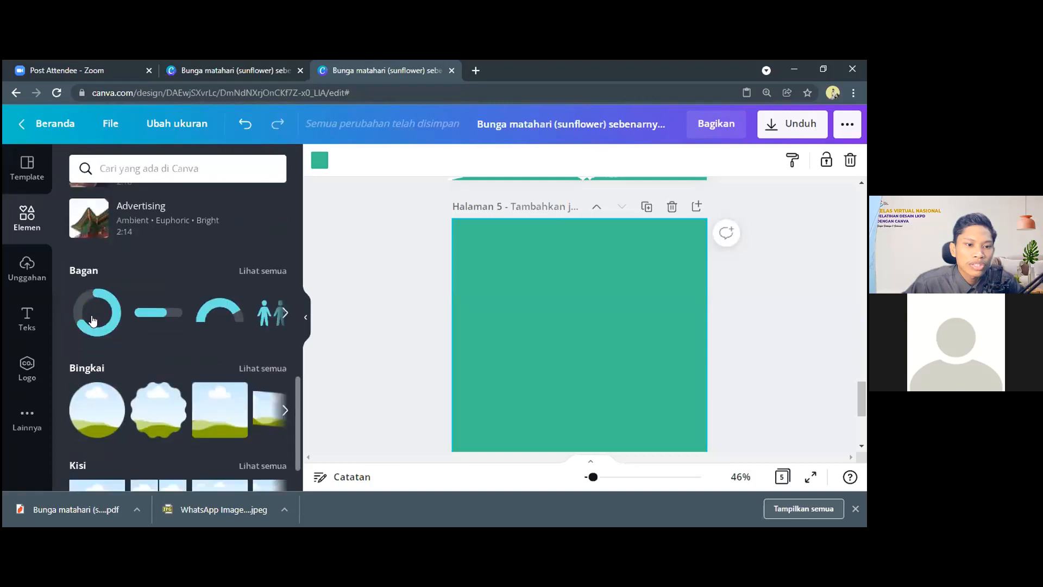
{"action": "scroll", "coordinate": [107, 288], "scroll_direction": "down", "scroll_amount": 1}
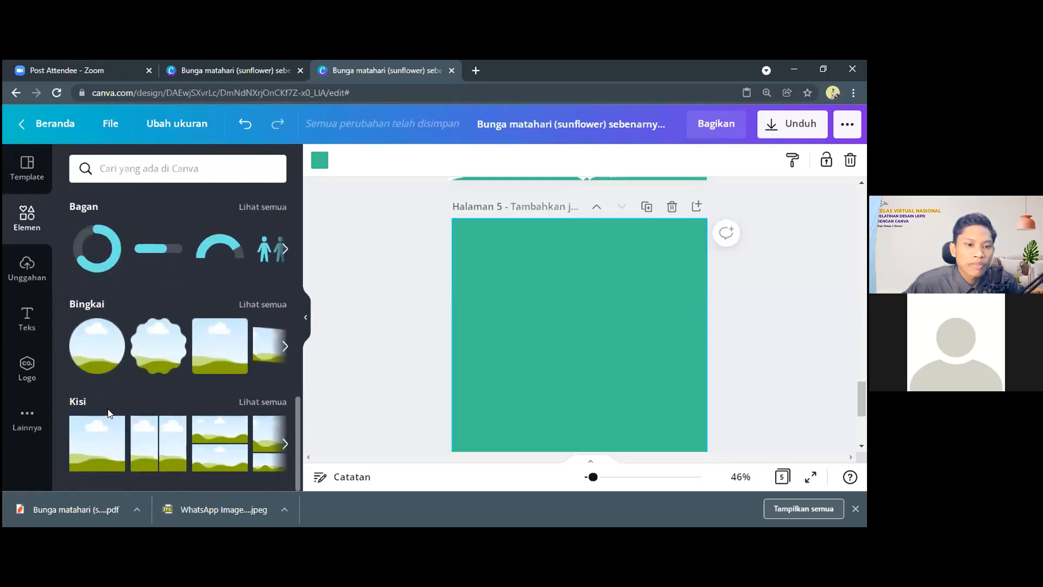
Step: Open the full Garis & Bentuk collection in the elements library
{"action": "scroll", "coordinate": [108, 413], "scroll_direction": "up", "scroll_amount": 4}
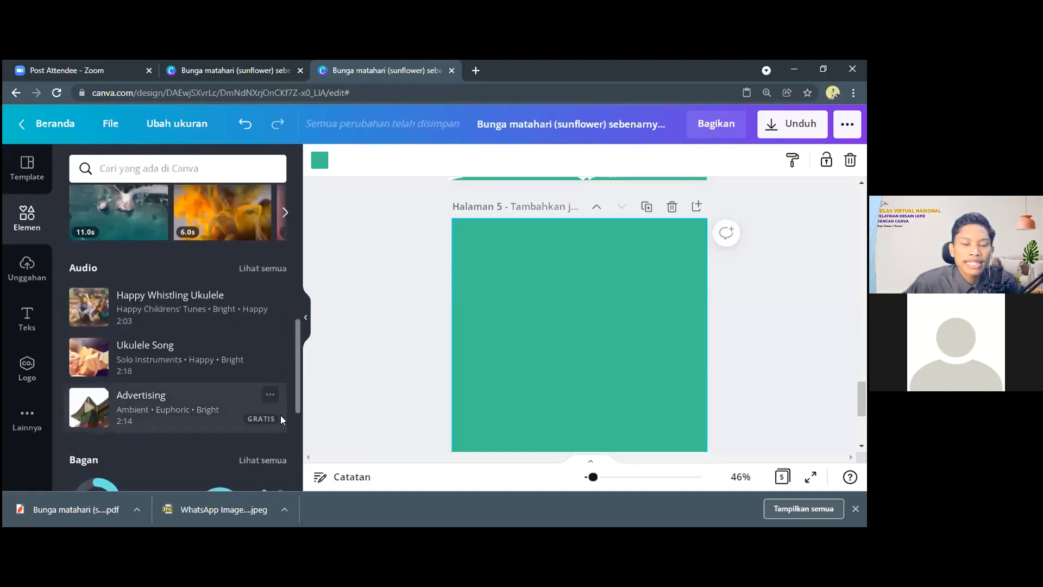
{"action": "scroll", "coordinate": [519, 293], "scroll_direction": "up", "scroll_amount": 2}
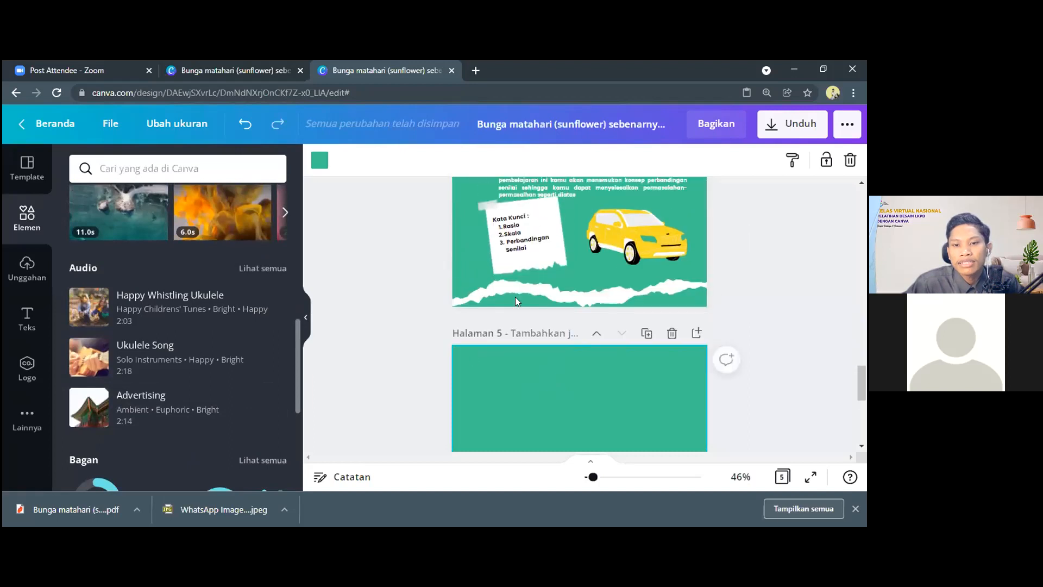
{"action": "scroll", "coordinate": [484, 375], "scroll_direction": "down", "scroll_amount": 1}
{"action": "scroll", "coordinate": [163, 304], "scroll_direction": "up", "scroll_amount": 6}
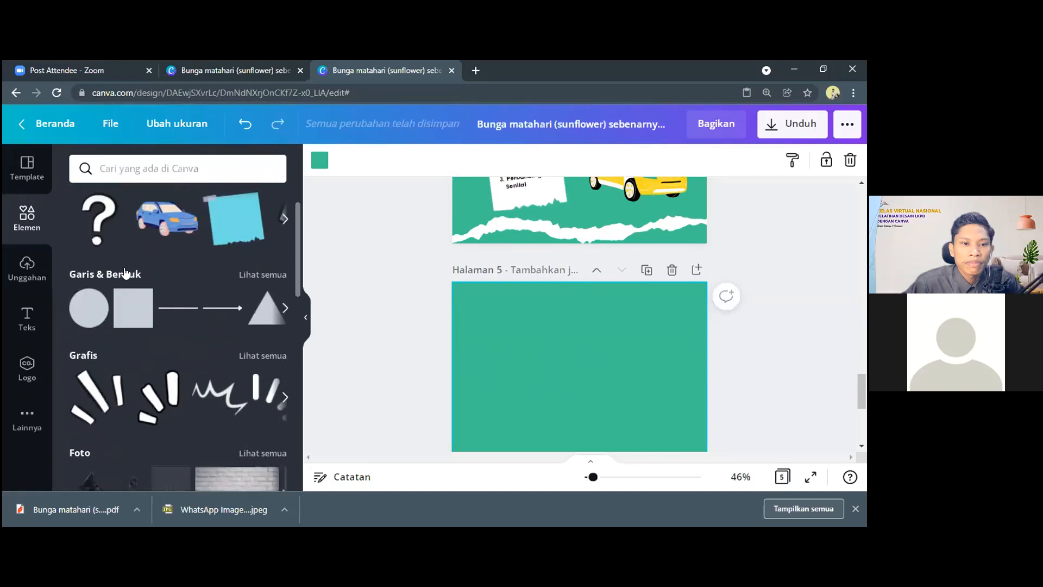
{"action": "left_click", "coordinate": [257, 276]}
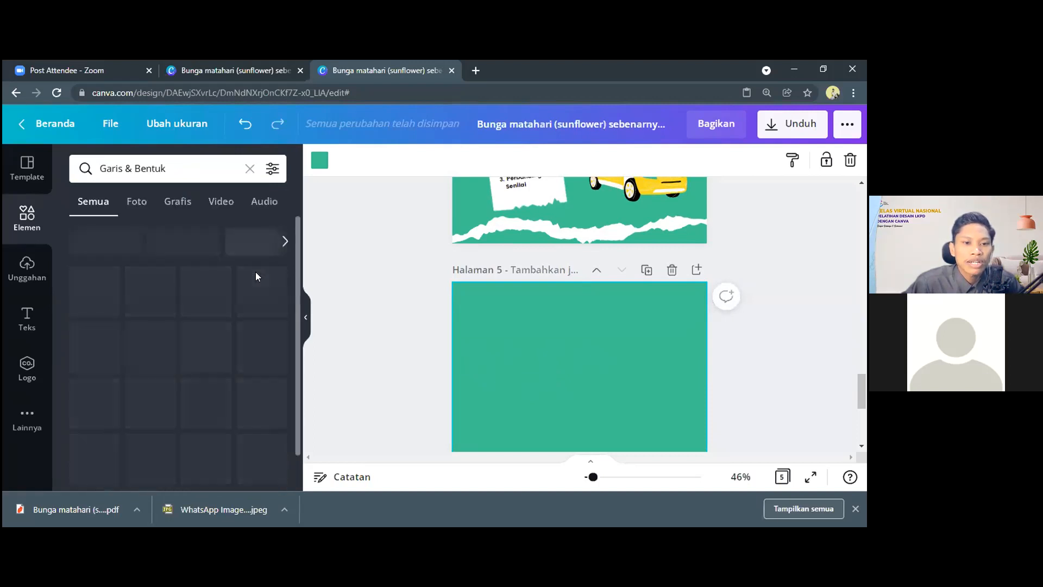
Step: Find the rectangle with a scalloped, cloud-like upper edge among the shapes and add it to page 5
{"action": "scroll", "coordinate": [135, 294], "scroll_direction": "down", "scroll_amount": 4}
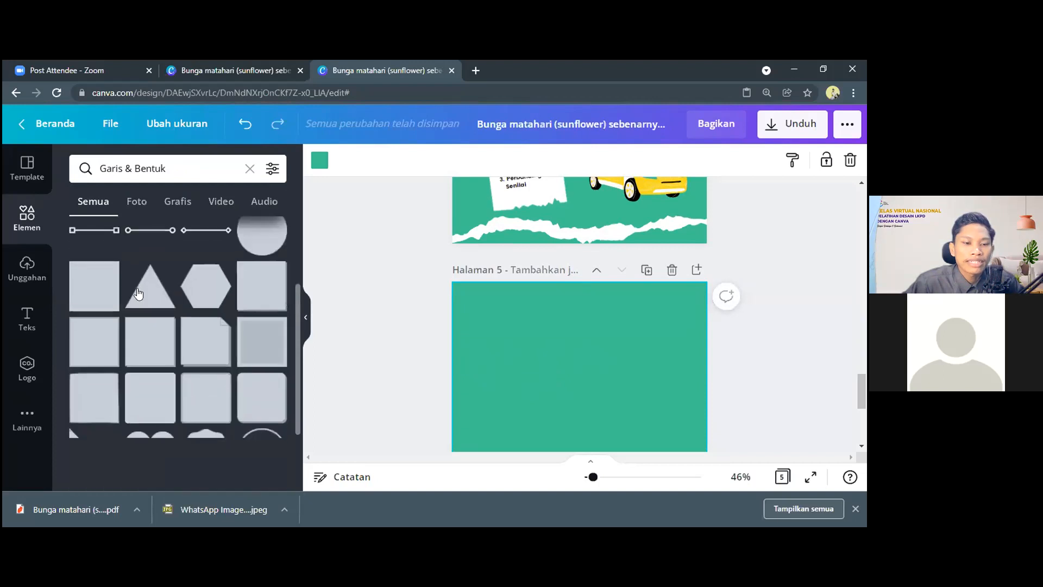
{"action": "scroll", "coordinate": [232, 375], "scroll_direction": "down", "scroll_amount": 10}
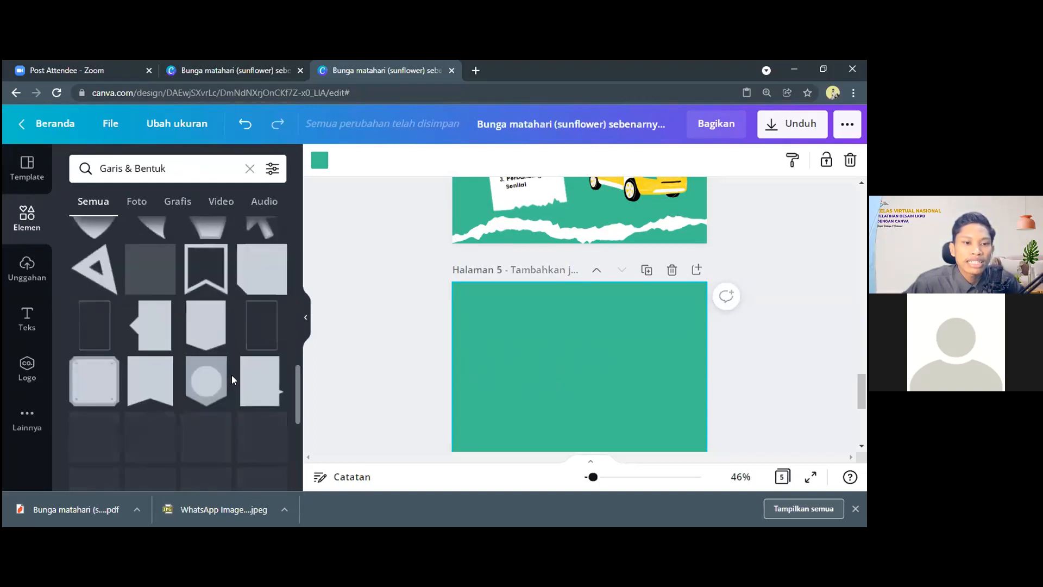
{"action": "scroll", "coordinate": [204, 379], "scroll_direction": "down", "scroll_amount": 3}
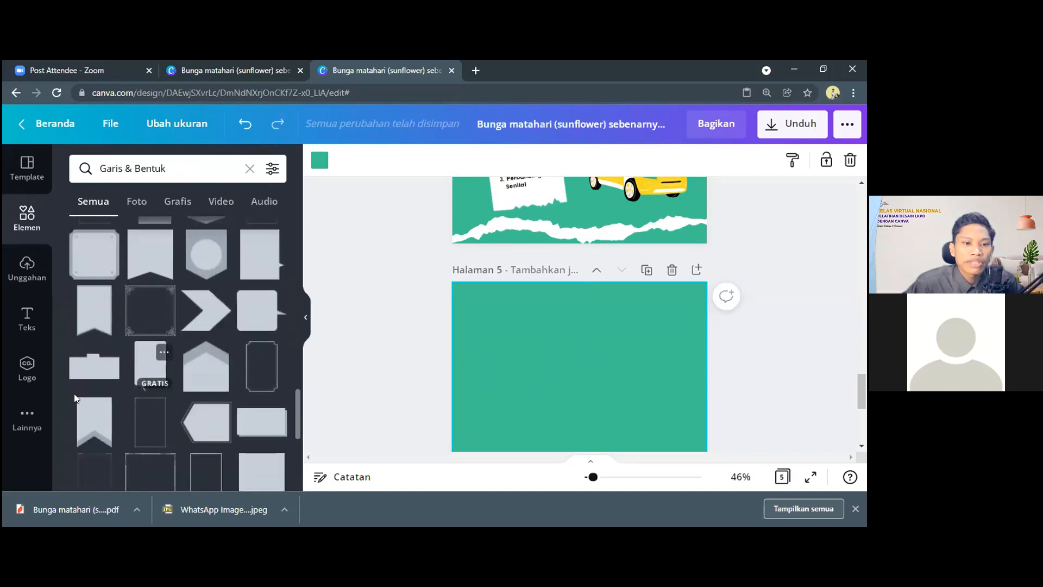
{"action": "scroll", "coordinate": [139, 383], "scroll_direction": "down", "scroll_amount": 3}
{"action": "scroll", "coordinate": [139, 383], "scroll_direction": "down", "scroll_amount": 3}
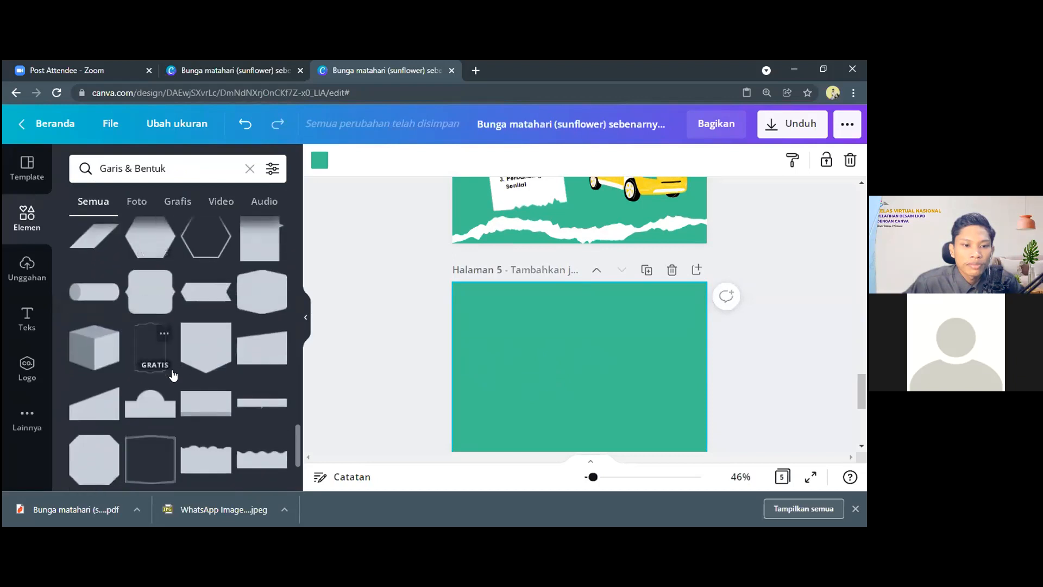
{"action": "scroll", "coordinate": [172, 374], "scroll_direction": "up", "scroll_amount": 3}
{"action": "scroll", "coordinate": [136, 337], "scroll_direction": "up", "scroll_amount": 2}
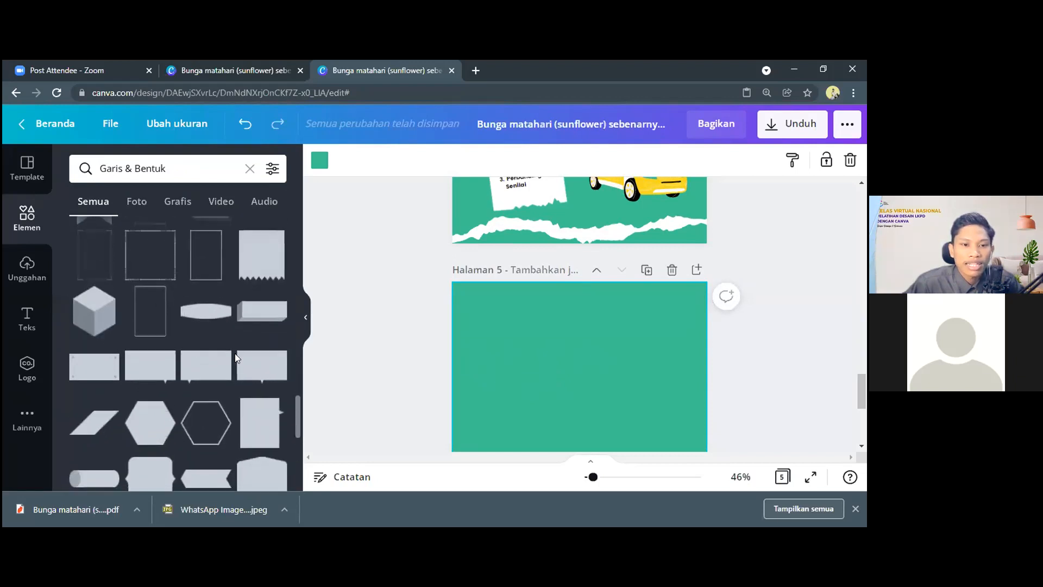
{"action": "scroll", "coordinate": [235, 353], "scroll_direction": "down", "scroll_amount": 1}
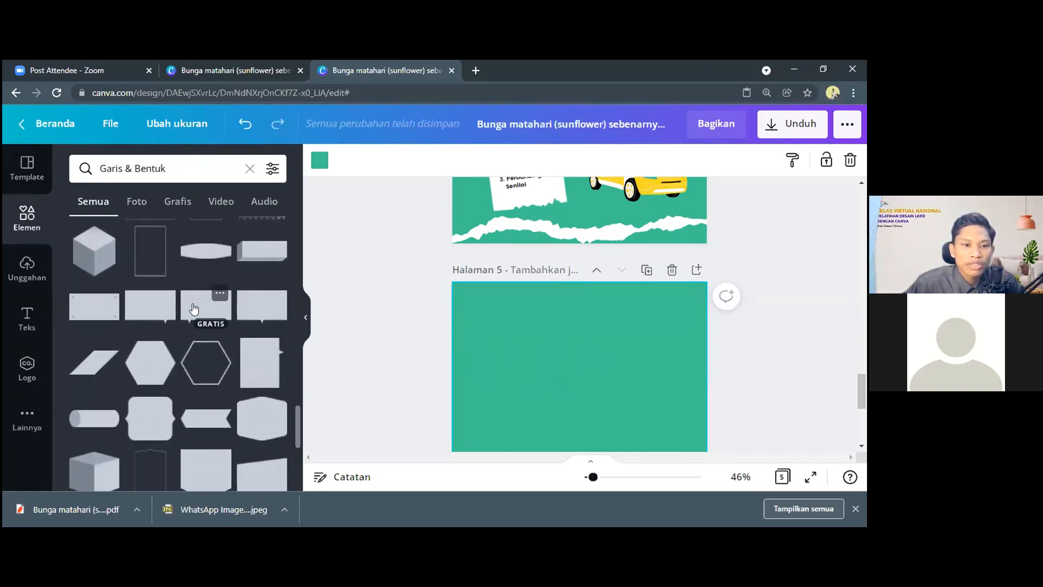
{"action": "scroll", "coordinate": [195, 313], "scroll_direction": "down", "scroll_amount": 3}
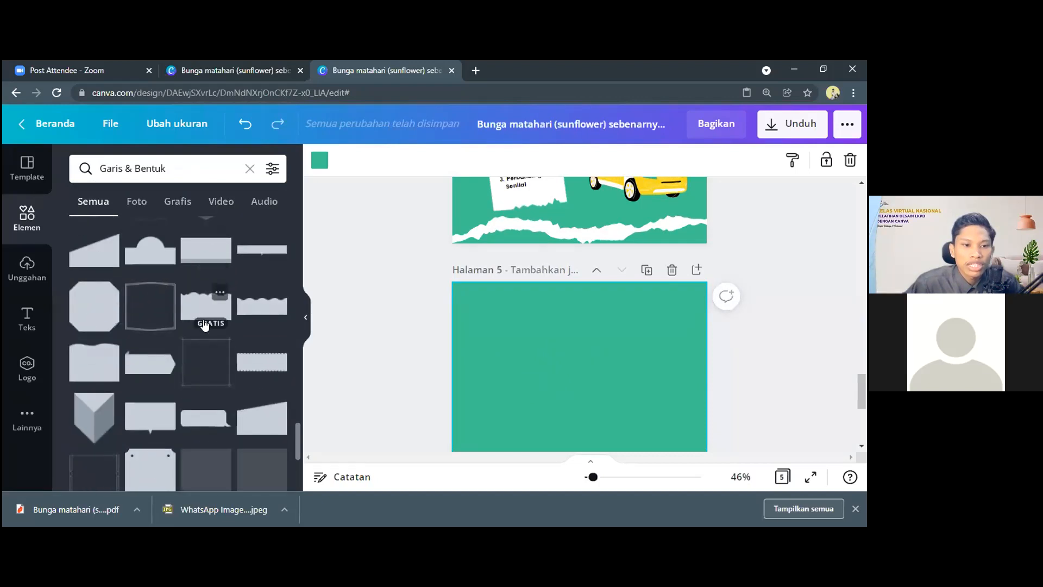
{"action": "scroll", "coordinate": [204, 325], "scroll_direction": "down", "scroll_amount": 1}
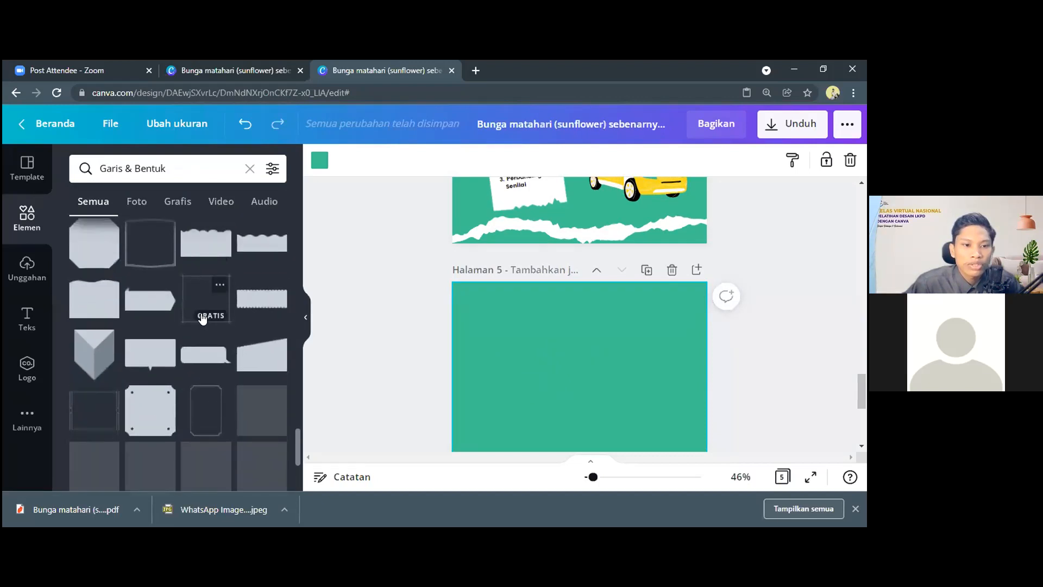
{"action": "left_click", "coordinate": [194, 242]}
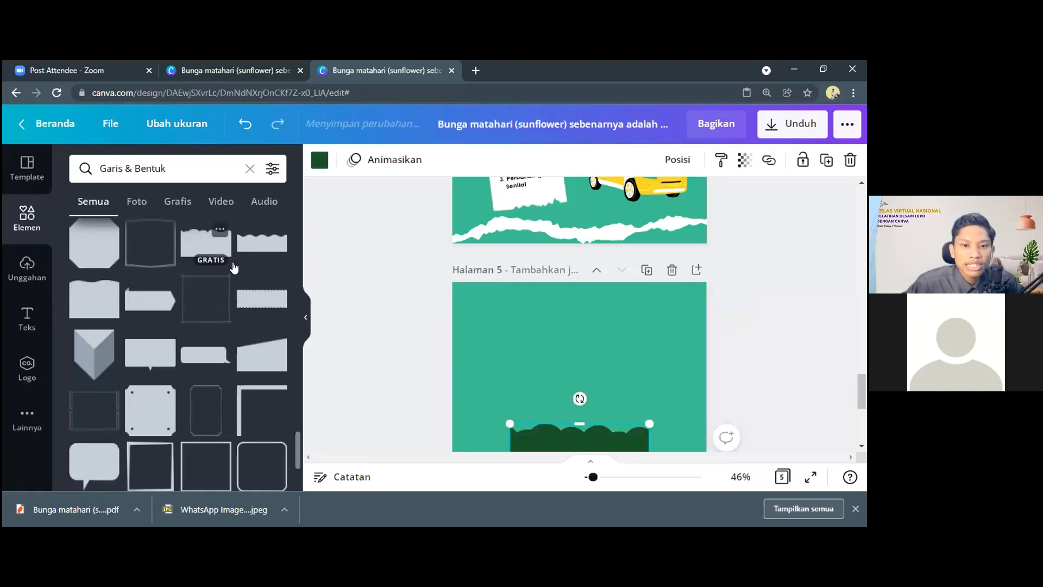
Step: Align the cloud-edged shape with page 5's left edge, enlarge it to the page's full width and recolour it white
{"action": "left_click_drag", "start_coordinate": [556, 326], "coordinate": [497, 315]}
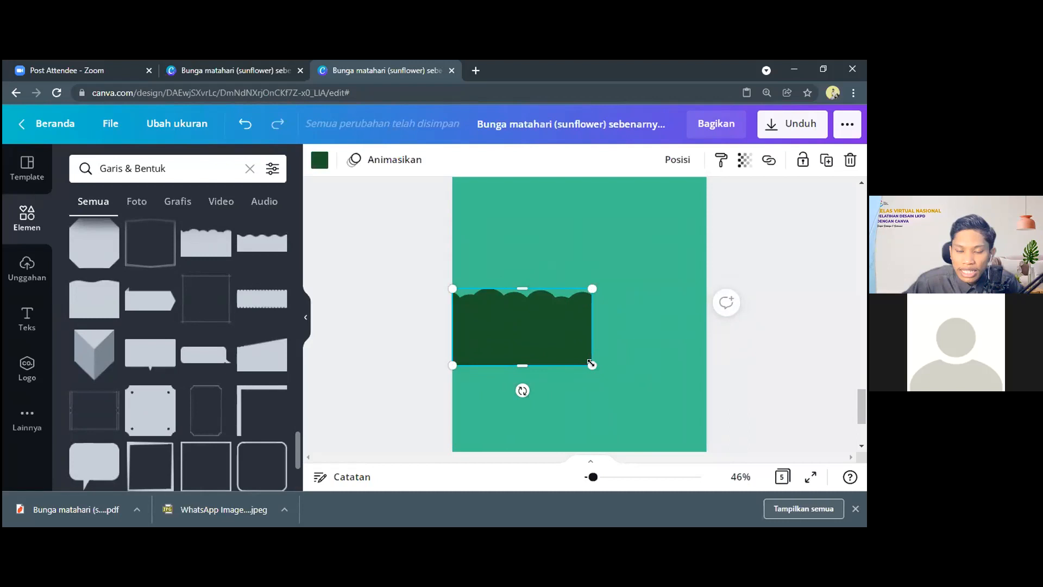
{"action": "left_click_drag", "start_coordinate": [623, 387], "coordinate": [712, 432]}
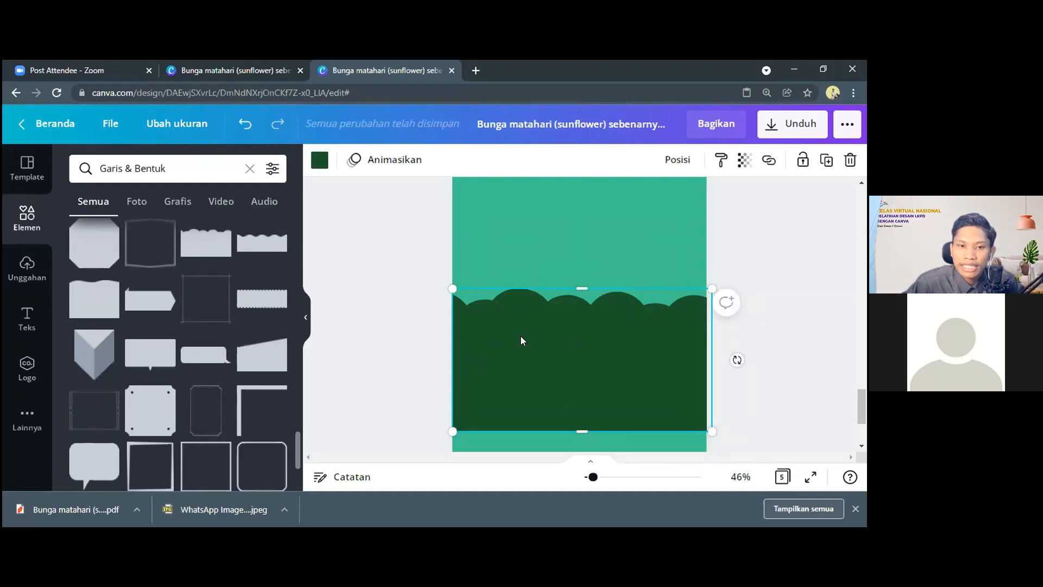
{"action": "left_click", "coordinate": [320, 162]}
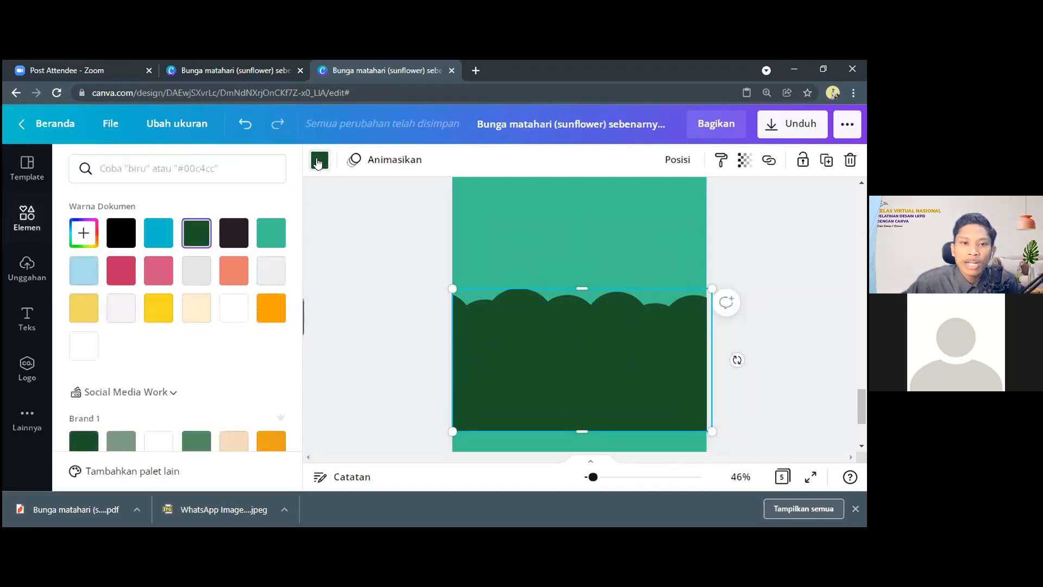
{"action": "left_click", "coordinate": [227, 311]}
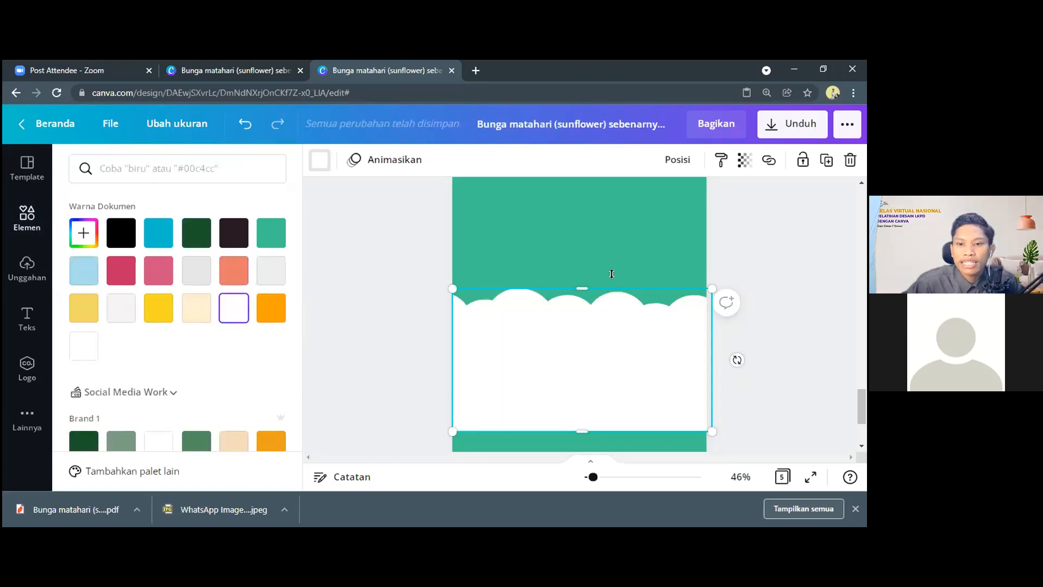
{"action": "scroll", "coordinate": [617, 273], "scroll_direction": "up", "scroll_amount": 2}
{"action": "scroll", "coordinate": [618, 275], "scroll_direction": "down", "scroll_amount": 2}
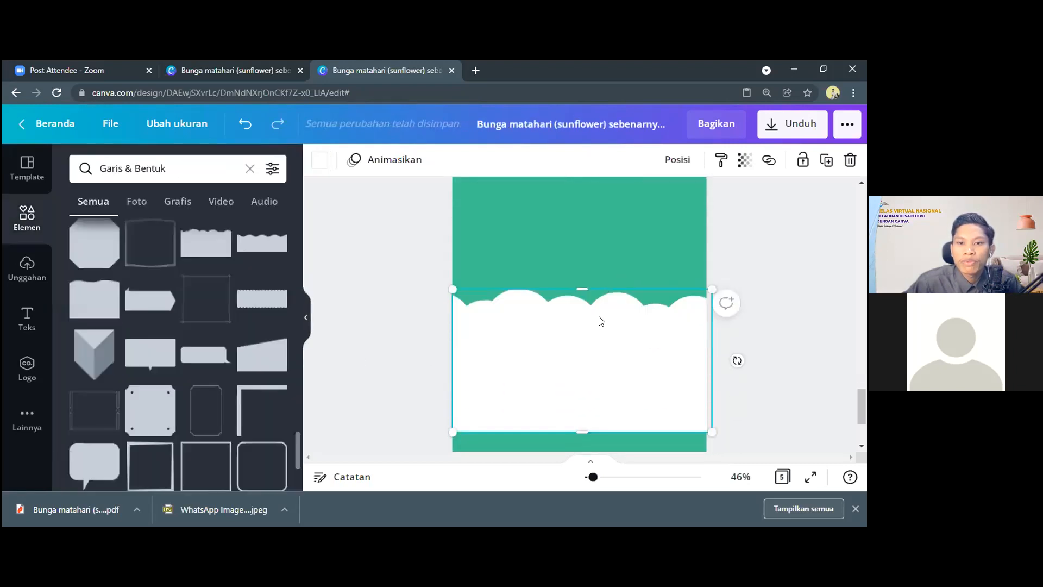
Step: Stretch the white cloud-edged shape down to page 5's bottom edge and deselect it
{"action": "scroll", "coordinate": [637, 375], "scroll_direction": "down", "scroll_amount": 3}
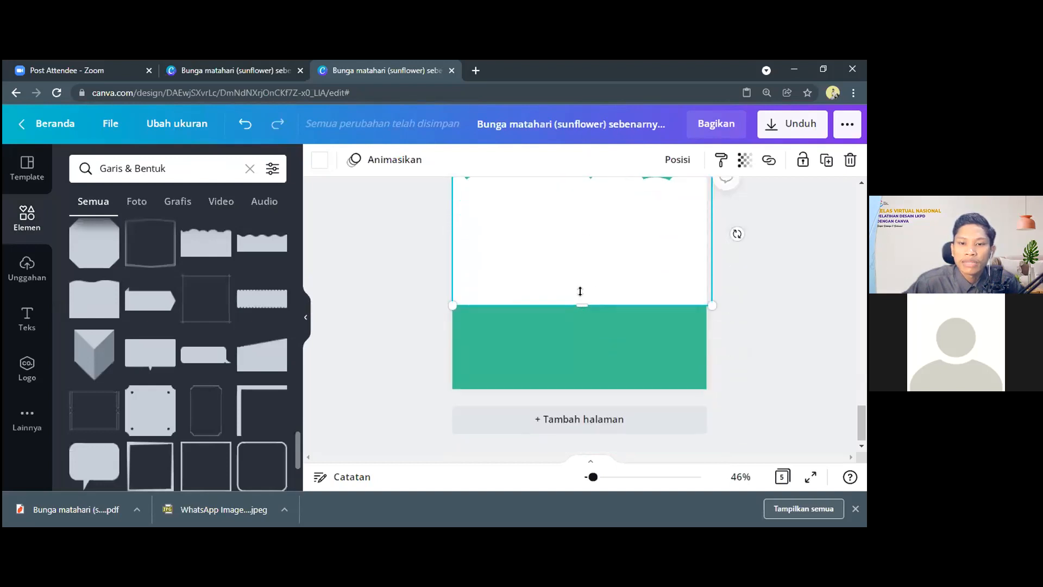
{"action": "scroll", "coordinate": [581, 279], "scroll_direction": "up", "scroll_amount": 2}
{"action": "scroll", "coordinate": [582, 368], "scroll_direction": "down", "scroll_amount": 2}
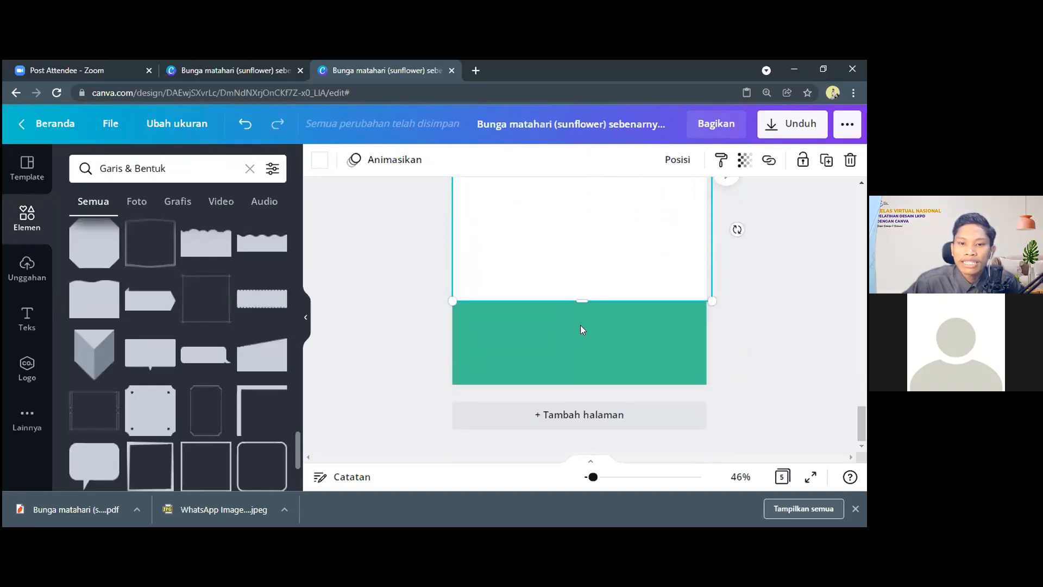
{"action": "left_click_drag", "start_coordinate": [578, 298], "coordinate": [580, 389]}
{"action": "scroll", "coordinate": [584, 380], "scroll_direction": "up", "scroll_amount": 5}
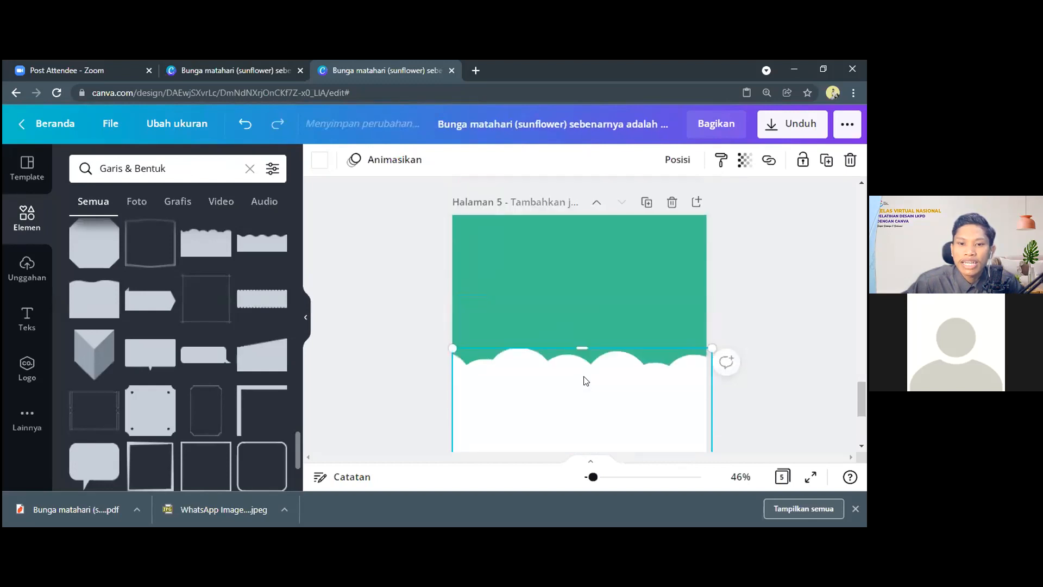
{"action": "left_click", "coordinate": [784, 329]}
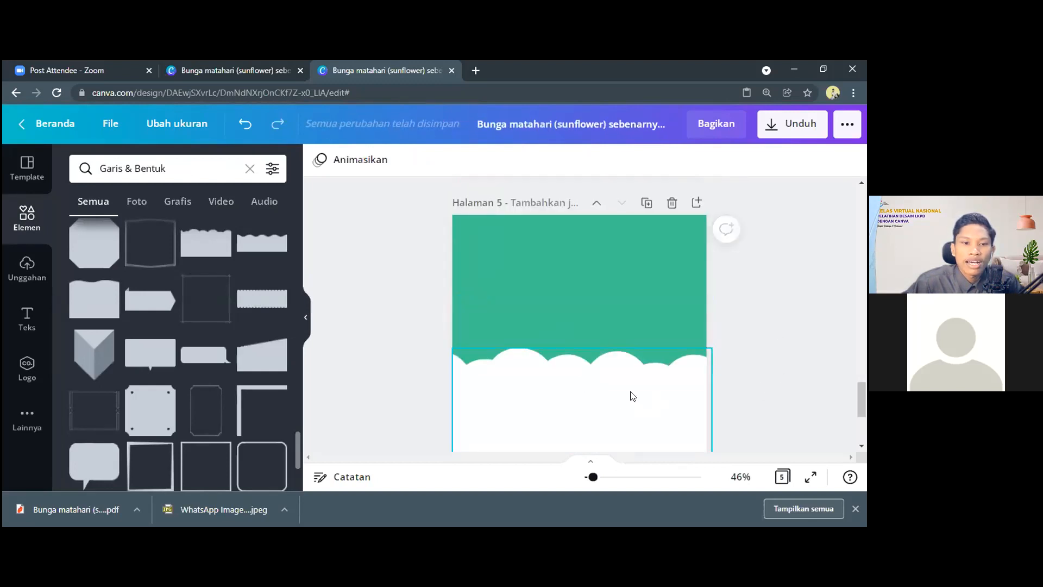
{"action": "scroll", "coordinate": [328, 339], "scroll_direction": "up", "scroll_amount": 2}
{"action": "scroll", "coordinate": [244, 356], "scroll_direction": "up", "scroll_amount": 5}
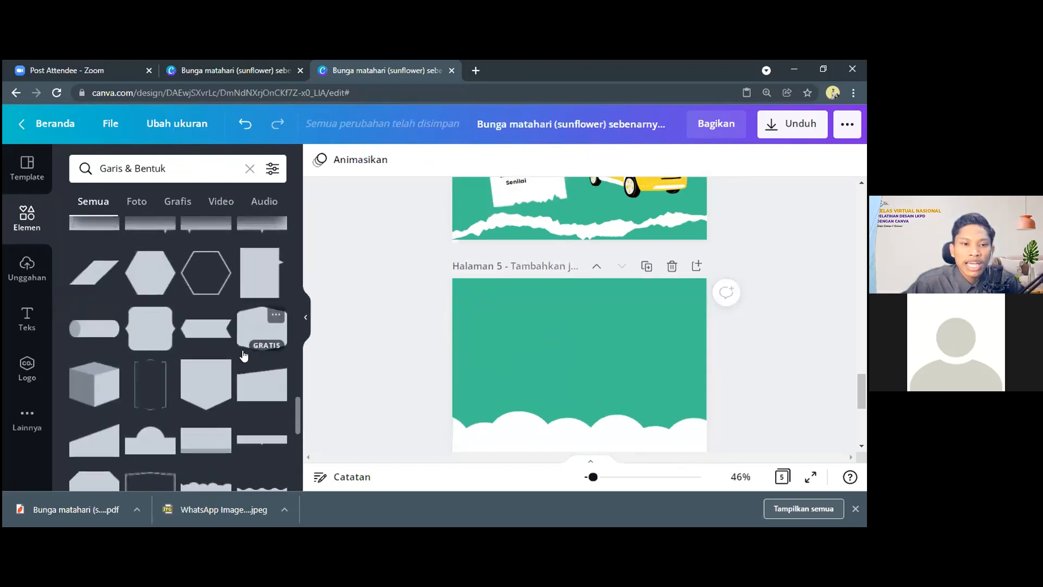
{"action": "scroll", "coordinate": [223, 348], "scroll_direction": "up", "scroll_amount": 3}
{"action": "scroll", "coordinate": [207, 358], "scroll_direction": "up", "scroll_amount": 3}
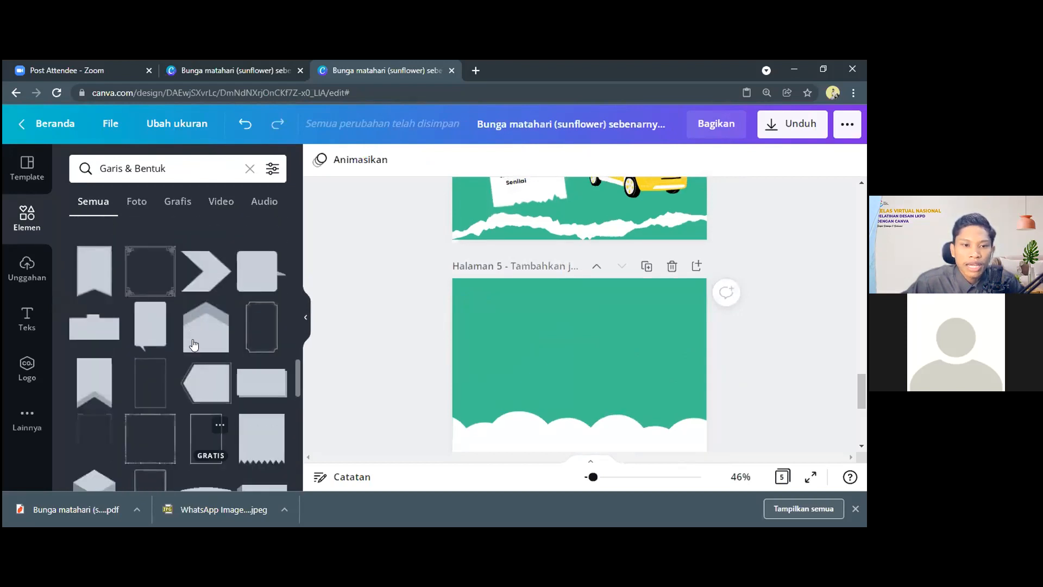
{"action": "scroll", "coordinate": [194, 344], "scroll_direction": "up", "scroll_amount": 2}
{"action": "scroll", "coordinate": [706, 288], "scroll_direction": "down", "scroll_amount": 4}
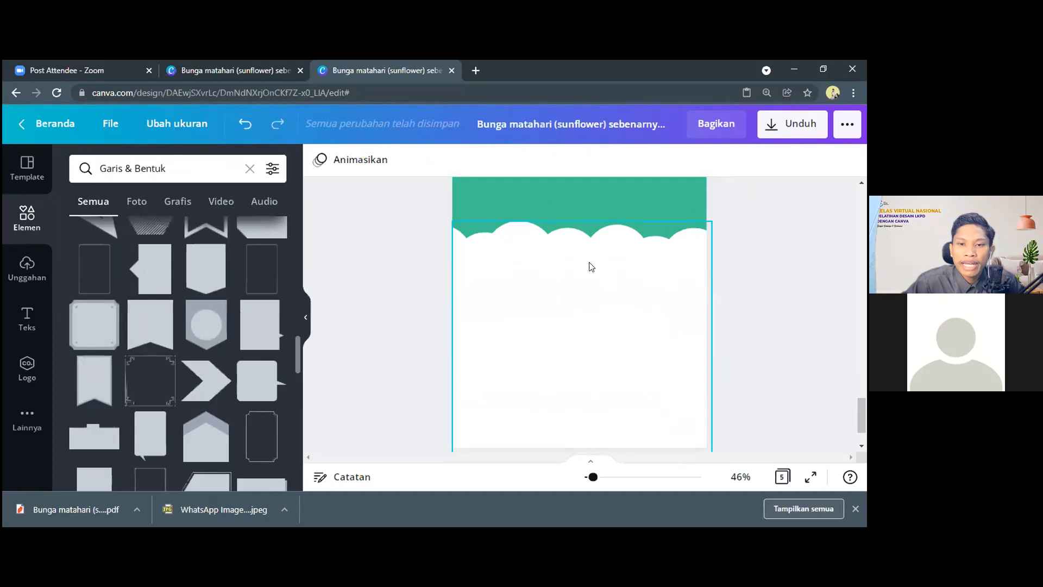
Step: Move the white cloud-edged shape up on page 5, leaving a strip of green background beneath it
{"action": "left_click", "coordinate": [579, 262]}
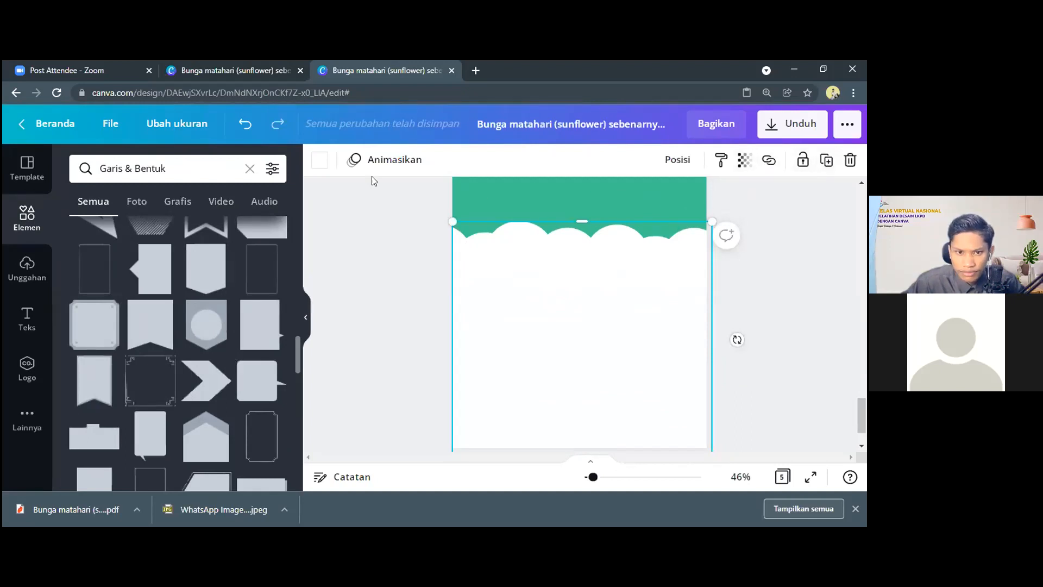
{"action": "mouse_move", "coordinate": [587, 258]}
{"action": "left_mouse_down"}
{"action": "mouse_move", "coordinate": [582, 307]}
{"action": "mouse_move", "coordinate": [592, 258]}
{"action": "left_mouse_up"}
{"action": "left_click_drag", "start_coordinate": [580, 245], "coordinate": [586, 209]}
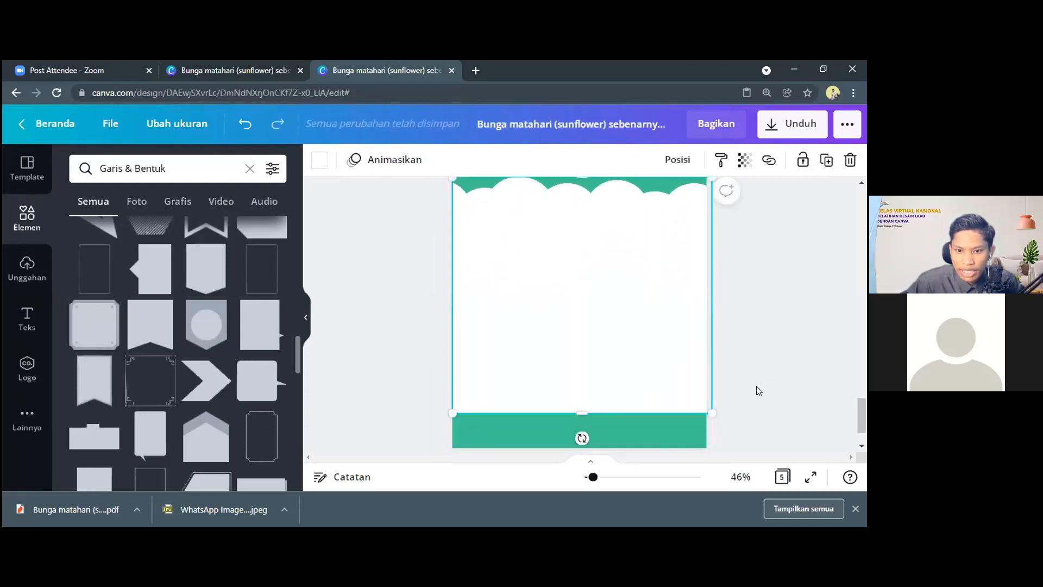
{"action": "scroll", "coordinate": [633, 425], "scroll_direction": "down", "scroll_amount": 1}
{"action": "scroll", "coordinate": [580, 375], "scroll_direction": "up", "scroll_amount": 1}
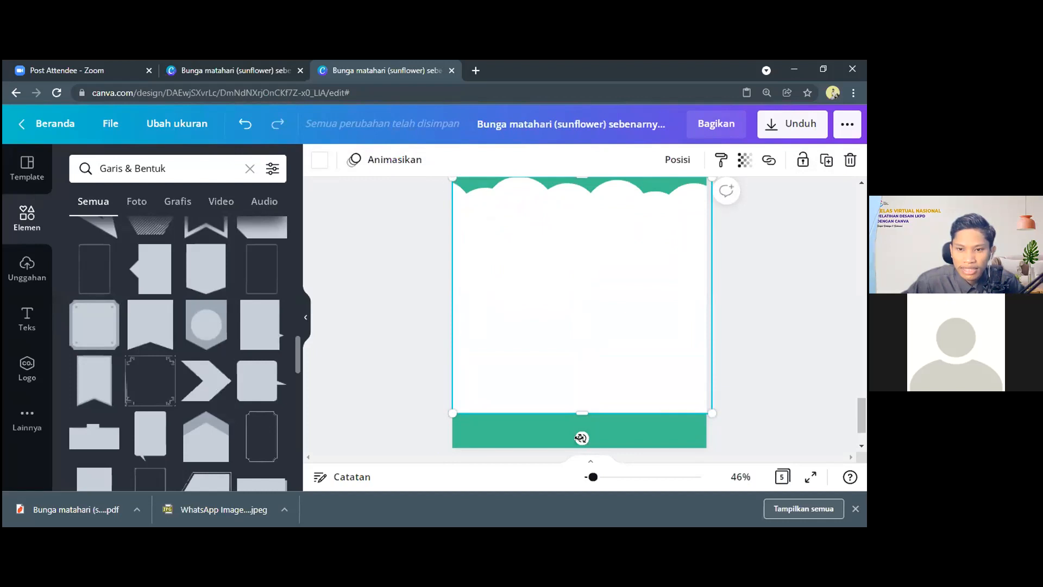
Step: Rotate the white shape upside down so its scalloped edge faces page 5's bottom, and straighten it against the page edges
{"action": "left_click_drag", "start_coordinate": [581, 438], "coordinate": [588, 218]}
{"action": "scroll", "coordinate": [604, 323], "scroll_direction": "up", "scroll_amount": 3}
{"action": "left_click_drag", "start_coordinate": [588, 354], "coordinate": [549, 282]}
{"action": "scroll", "coordinate": [585, 226], "scroll_direction": "down", "scroll_amount": 2}
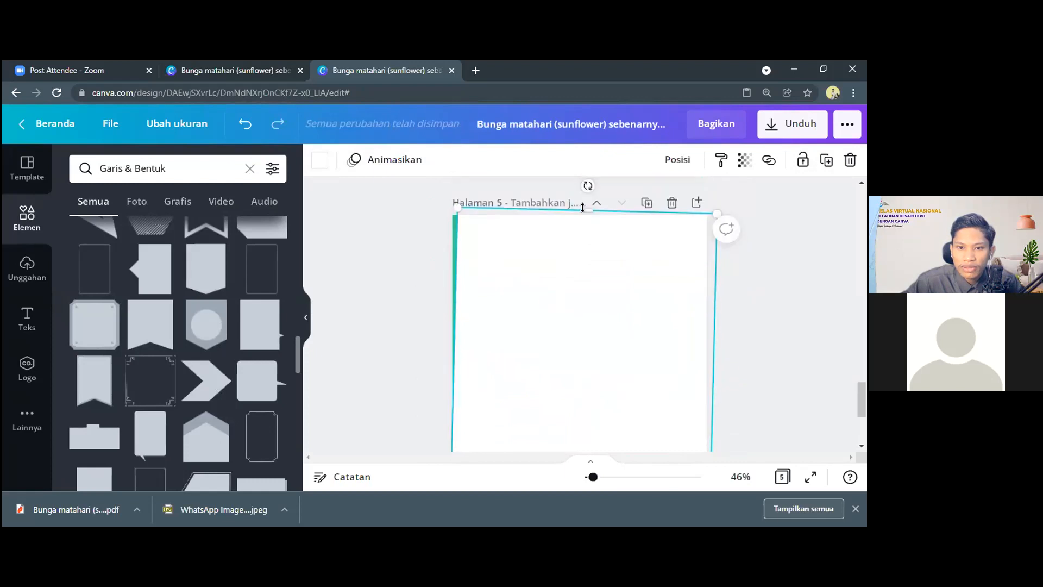
{"action": "mouse_move", "coordinate": [587, 186]}
{"action": "left_mouse_down"}
{"action": "mouse_move", "coordinate": [570, 181]}
{"action": "mouse_move", "coordinate": [581, 185]}
{"action": "left_mouse_up"}
{"action": "scroll", "coordinate": [724, 356], "scroll_direction": "down", "scroll_amount": 2}
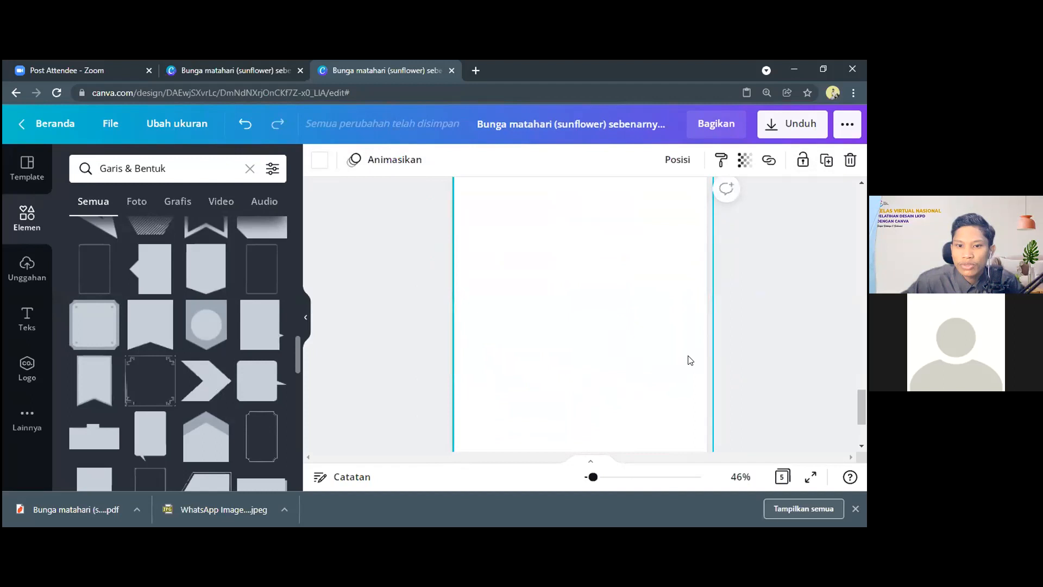
{"action": "scroll", "coordinate": [725, 369], "scroll_direction": "down", "scroll_amount": 1}
{"action": "left_click", "coordinate": [745, 358]}
Step: Move the flipped white shape up so its scalloped edge lies about halfway down page 5, above the green area
{"action": "left_click_drag", "start_coordinate": [590, 297], "coordinate": [578, 218]}
{"action": "scroll", "coordinate": [652, 307], "scroll_direction": "up", "scroll_amount": 3}
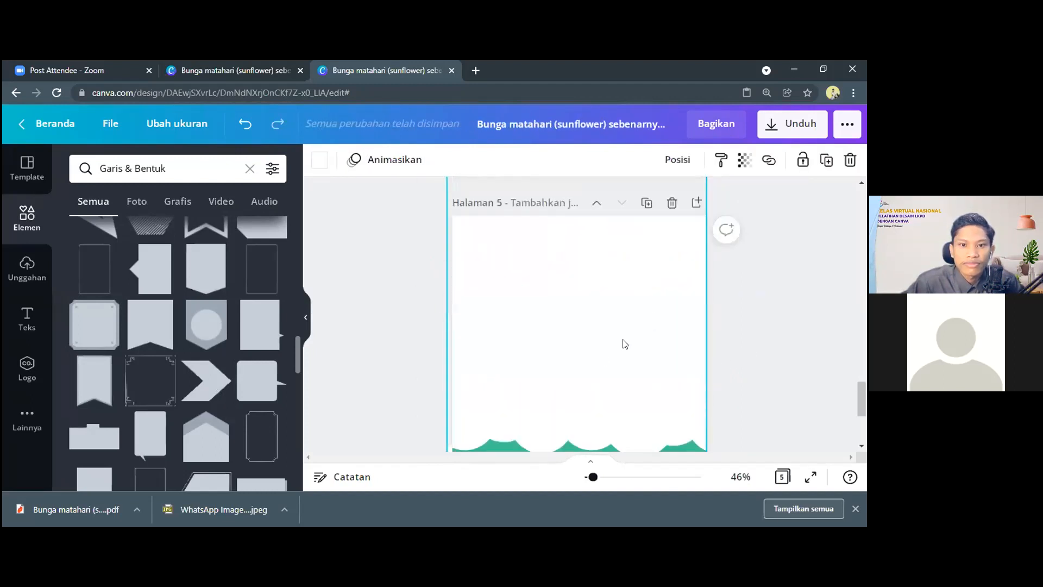
{"action": "left_click_drag", "start_coordinate": [604, 357], "coordinate": [605, 316]}
{"action": "left_click", "coordinate": [746, 334]}
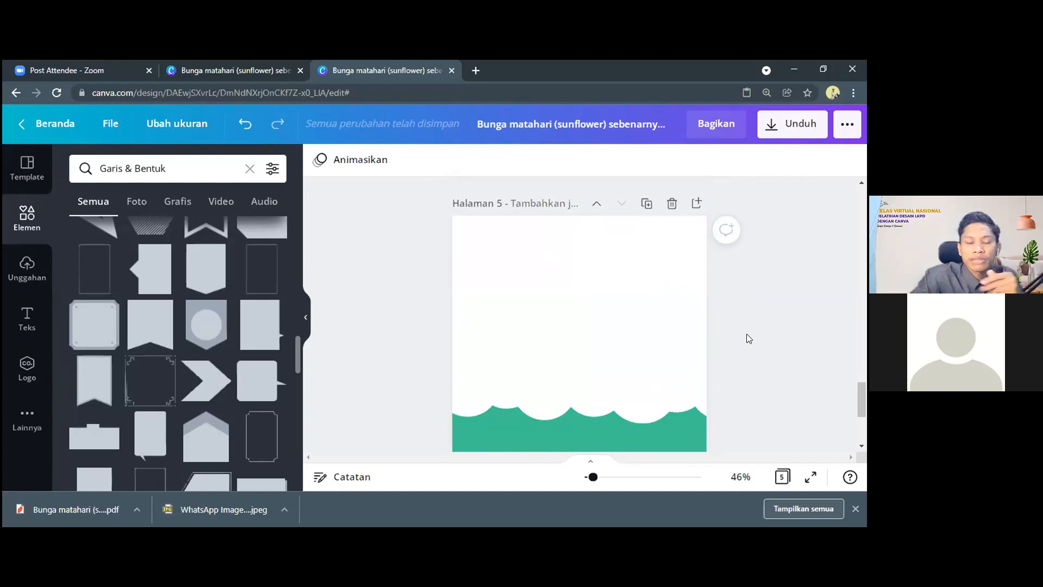
{"action": "left_click", "coordinate": [599, 321]}
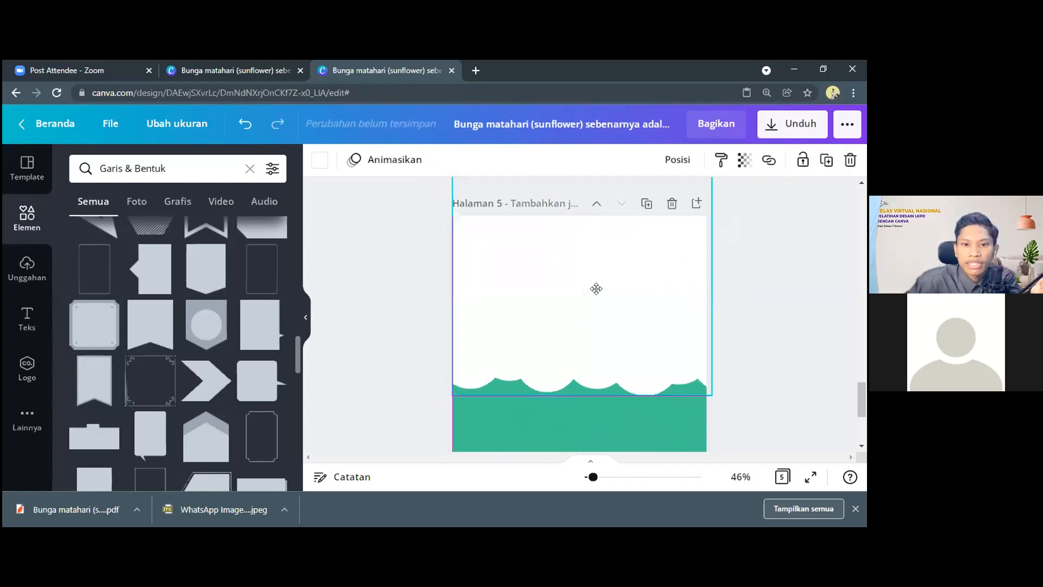
{"action": "scroll", "coordinate": [597, 292], "scroll_direction": "up", "scroll_amount": 1}
{"action": "scroll", "coordinate": [605, 372], "scroll_direction": "up", "scroll_amount": 2}
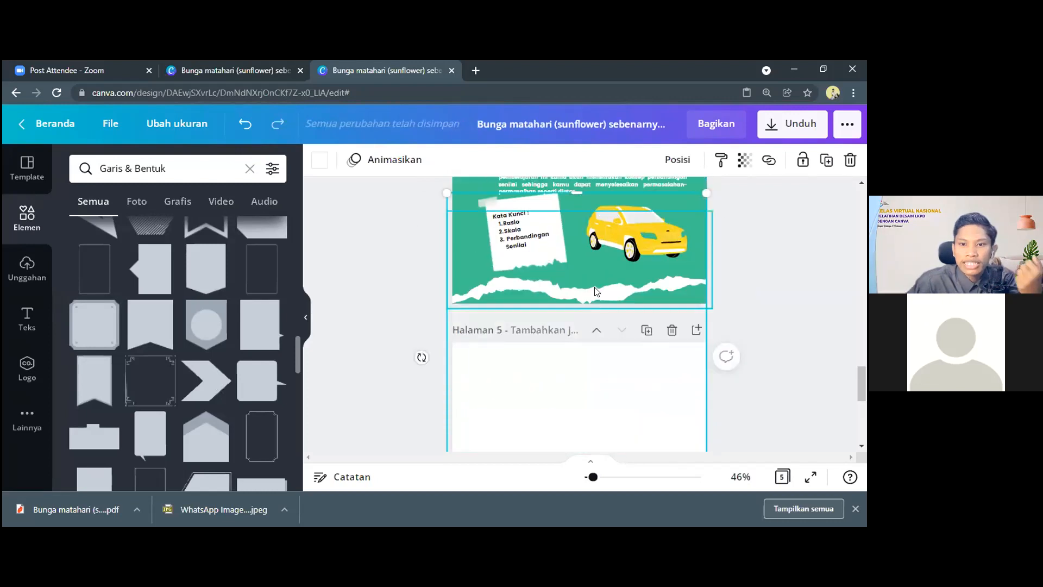
{"action": "scroll", "coordinate": [606, 373], "scroll_direction": "down", "scroll_amount": 3}
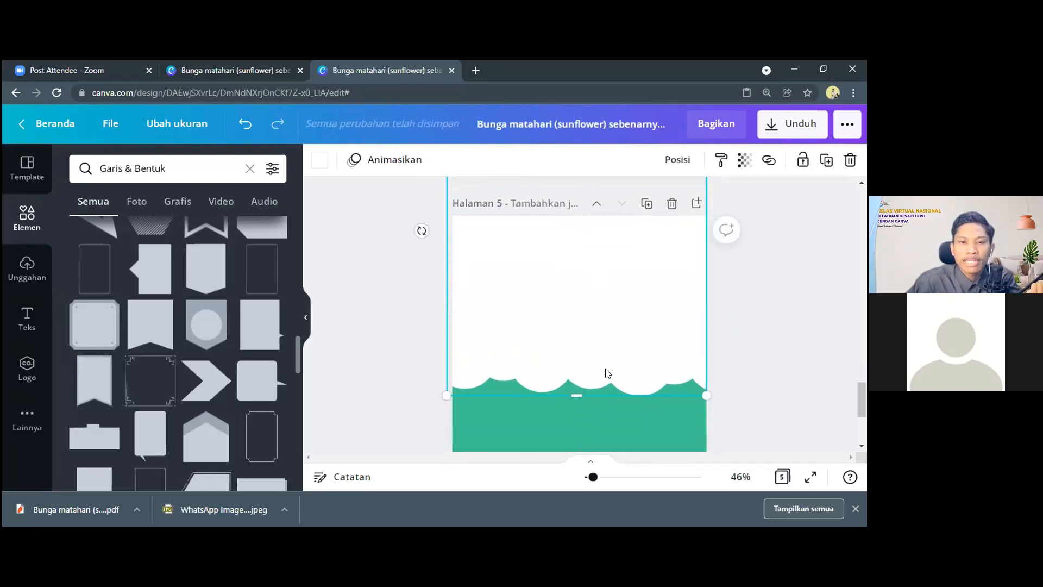
Step: Nudge the white scalloped shape slightly up and to the right on page 5, and deselect it
{"action": "scroll", "coordinate": [607, 373], "scroll_direction": "down", "scroll_amount": 3}
{"action": "left_click", "coordinate": [600, 328]}
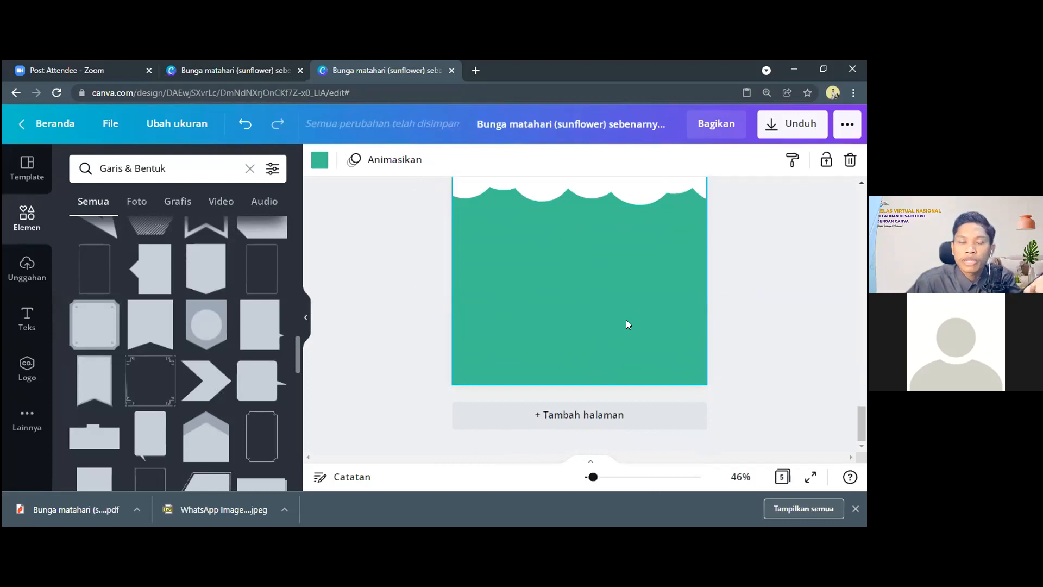
{"action": "scroll", "coordinate": [628, 320], "scroll_direction": "up", "scroll_amount": 2}
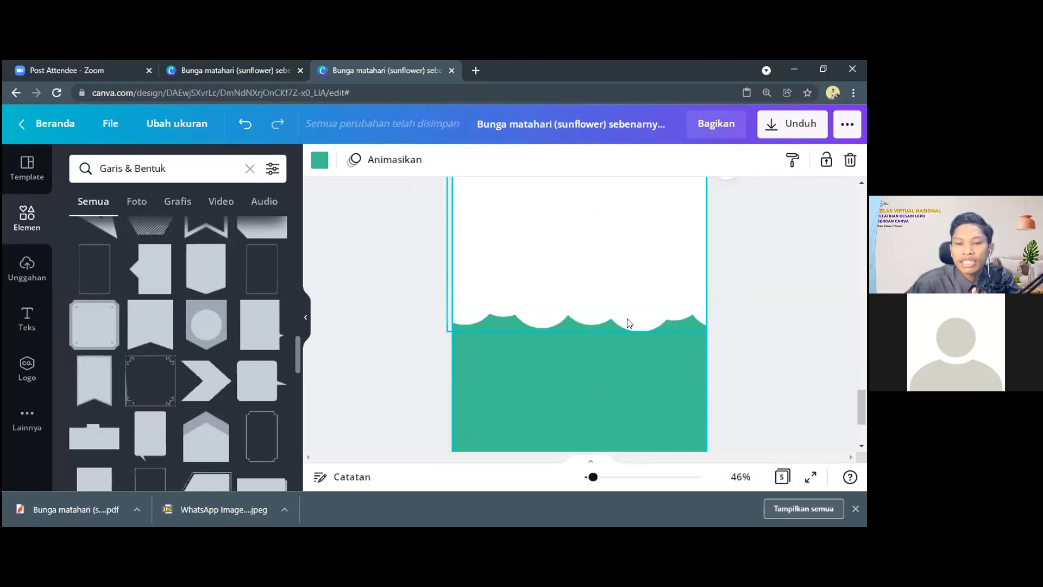
{"action": "scroll", "coordinate": [590, 306], "scroll_direction": "up", "scroll_amount": 2}
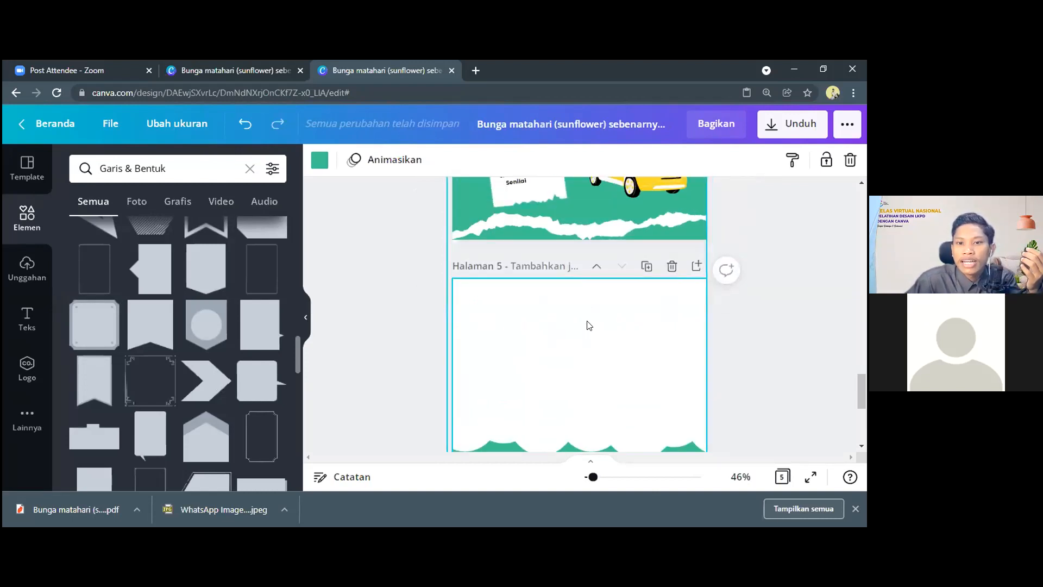
{"action": "mouse_move", "coordinate": [619, 326]}
{"action": "left_mouse_down"}
{"action": "mouse_move", "coordinate": [618, 310]}
{"action": "mouse_move", "coordinate": [630, 313]}
{"action": "left_mouse_up"}
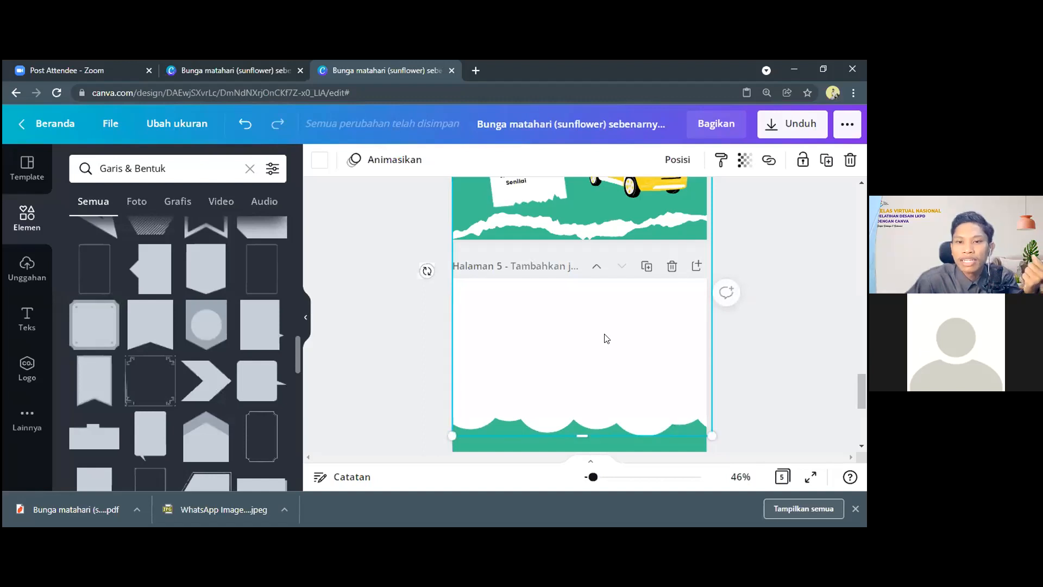
{"action": "left_click", "coordinate": [725, 373]}
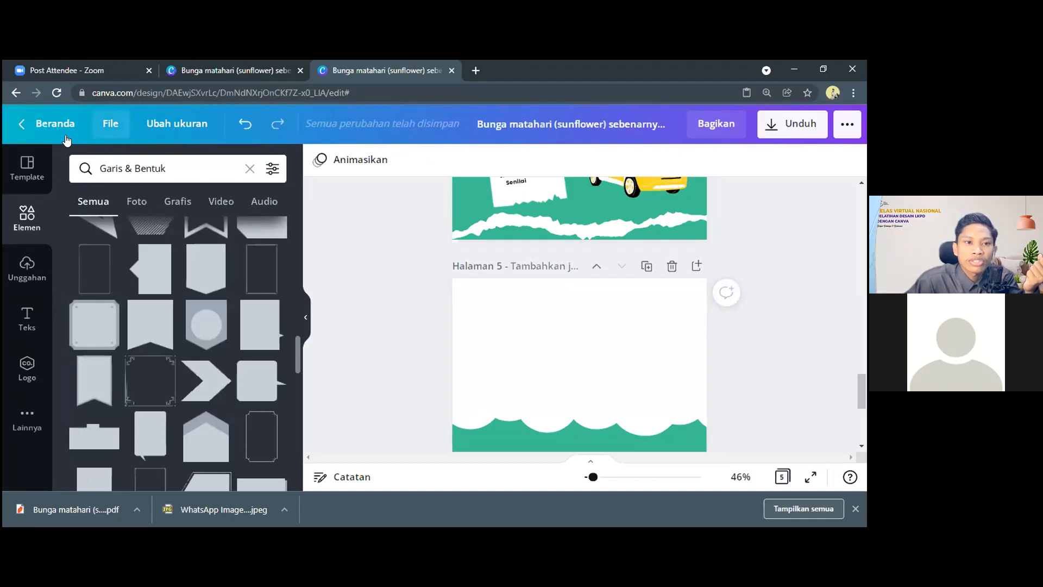
Step: Save the worksheet design
{"action": "left_click", "coordinate": [111, 123]}
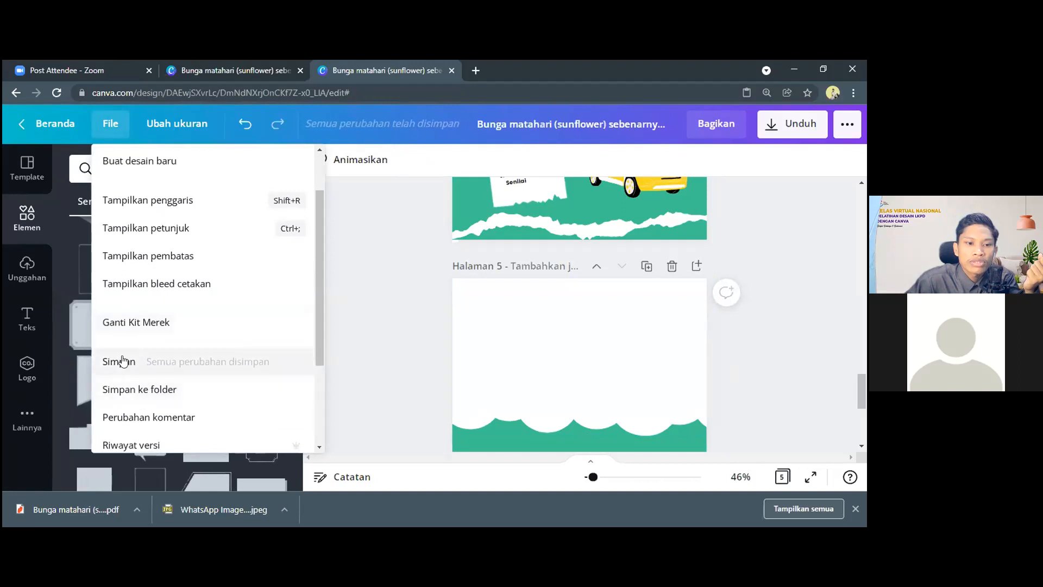
{"action": "scroll", "coordinate": [129, 362], "scroll_direction": "down", "scroll_amount": 2}
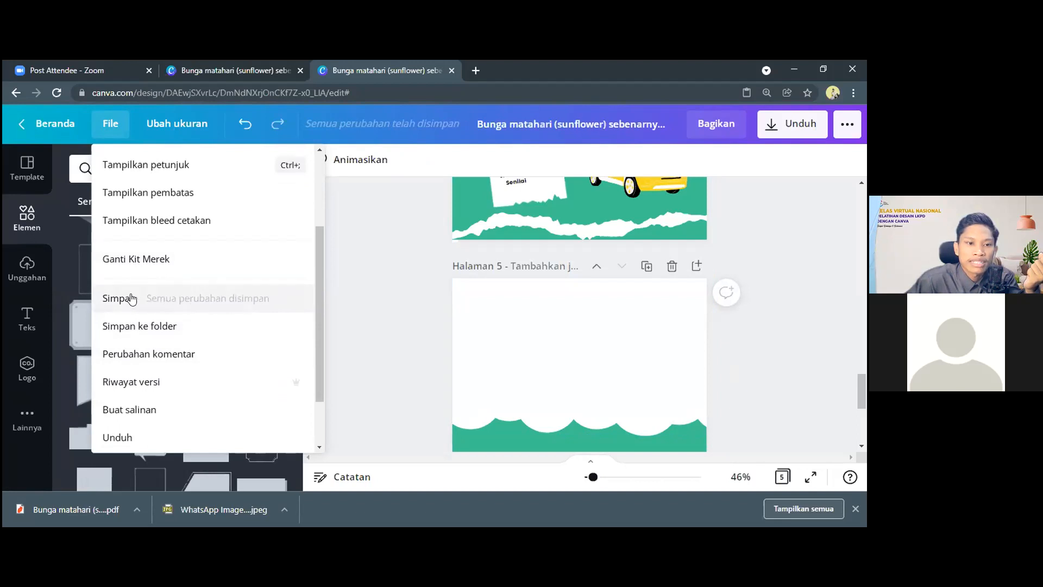
{"action": "left_click", "coordinate": [132, 300]}
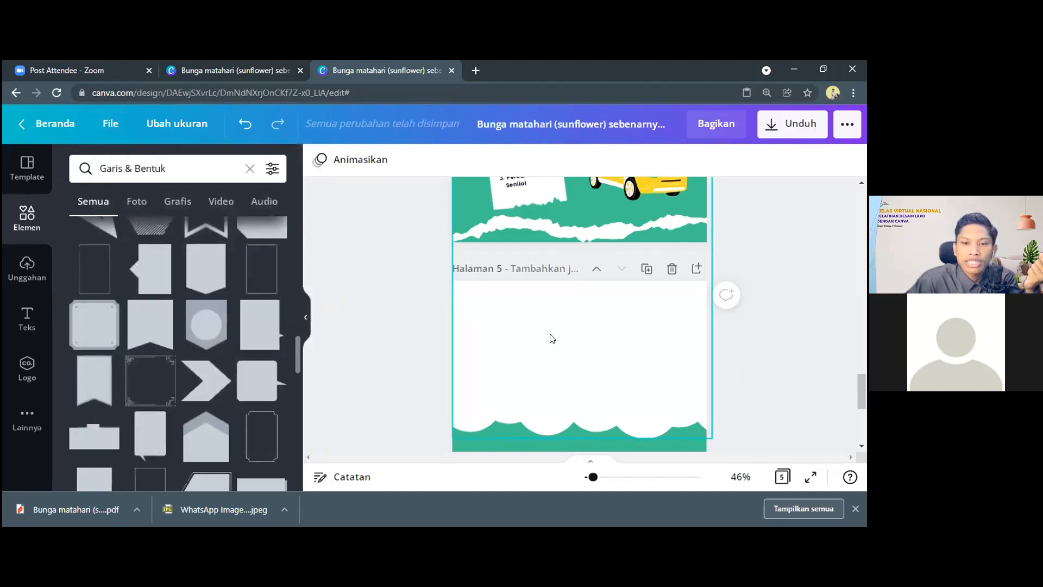
Step: Move the white scalloped shape a little higher on page 5, centred across the page width, and select the green background
{"action": "scroll", "coordinate": [857, 215], "scroll_direction": "up", "scroll_amount": 3}
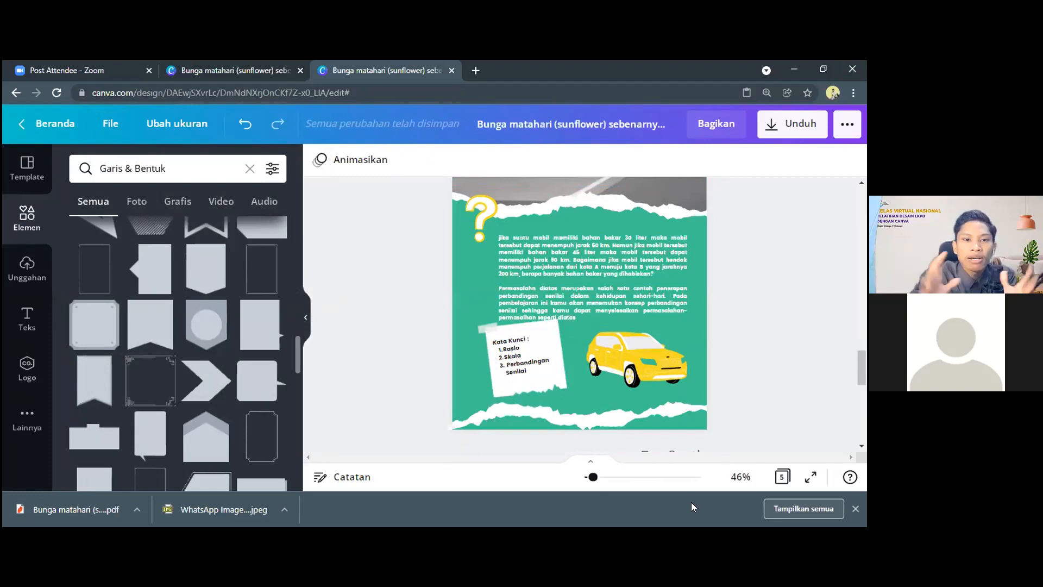
{"action": "scroll", "coordinate": [634, 321], "scroll_direction": "down", "scroll_amount": 3}
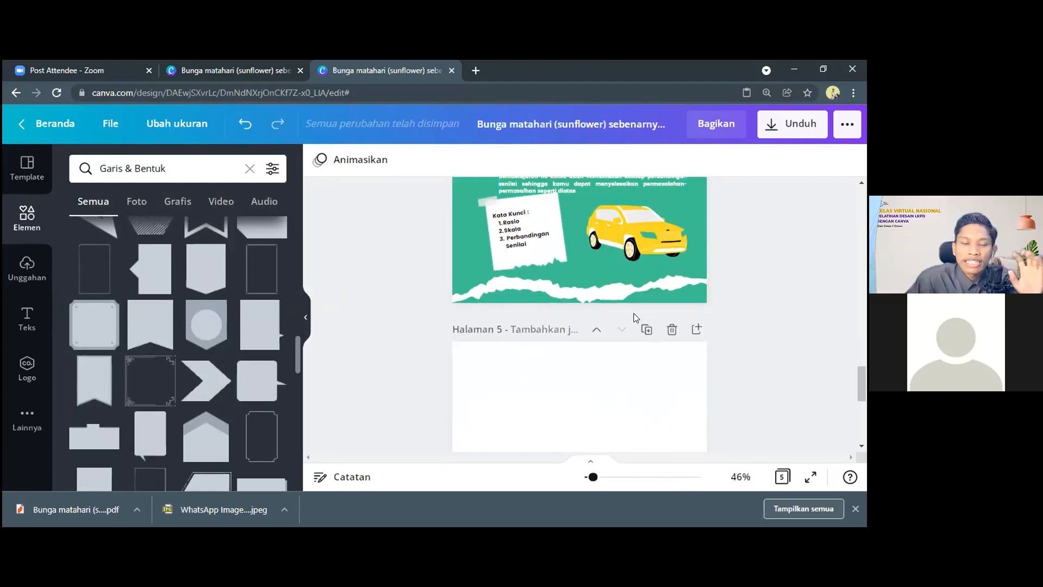
{"action": "scroll", "coordinate": [635, 320], "scroll_direction": "down", "scroll_amount": 3}
{"action": "scroll", "coordinate": [597, 334], "scroll_direction": "down", "scroll_amount": 3}
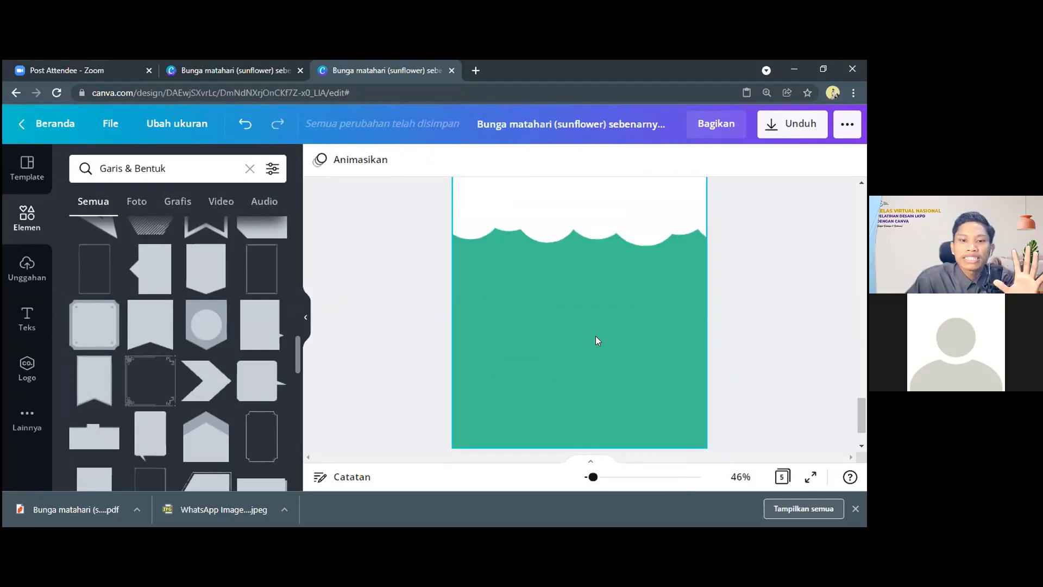
{"action": "scroll", "coordinate": [597, 340], "scroll_direction": "up", "scroll_amount": 3}
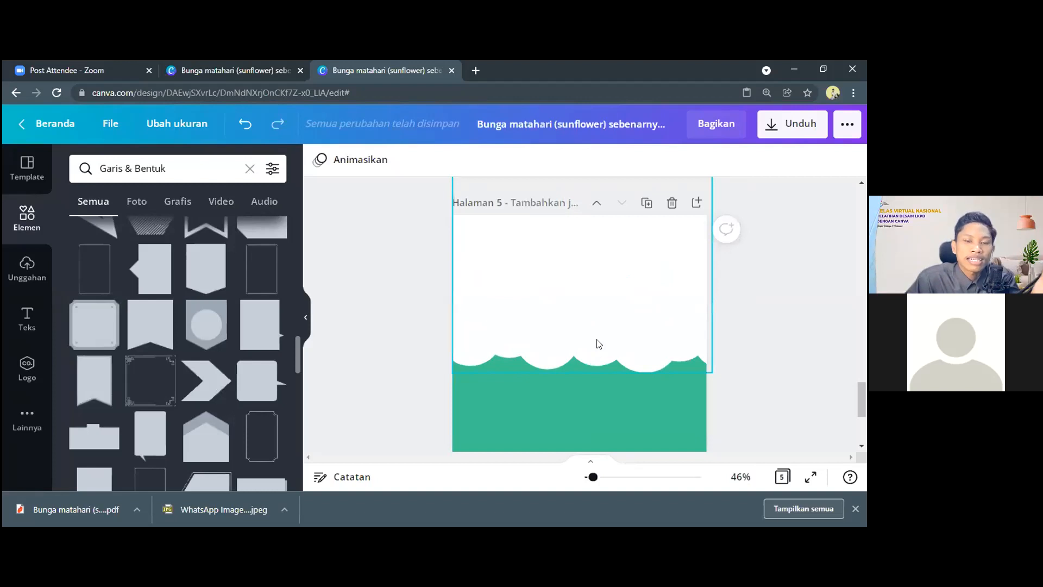
{"action": "left_click_drag", "start_coordinate": [596, 339], "coordinate": [592, 314]}
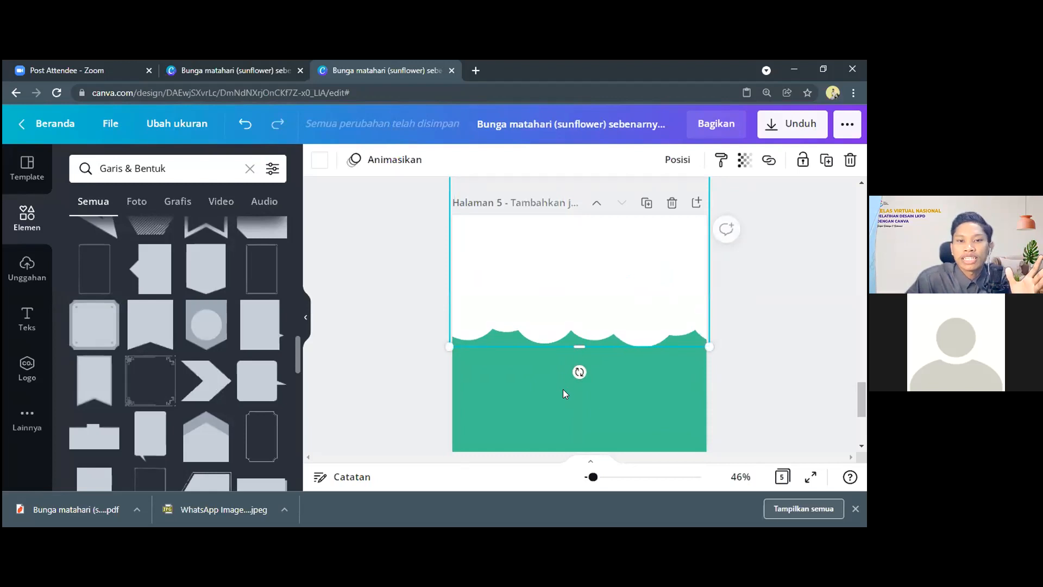
{"action": "left_click", "coordinate": [563, 389]}
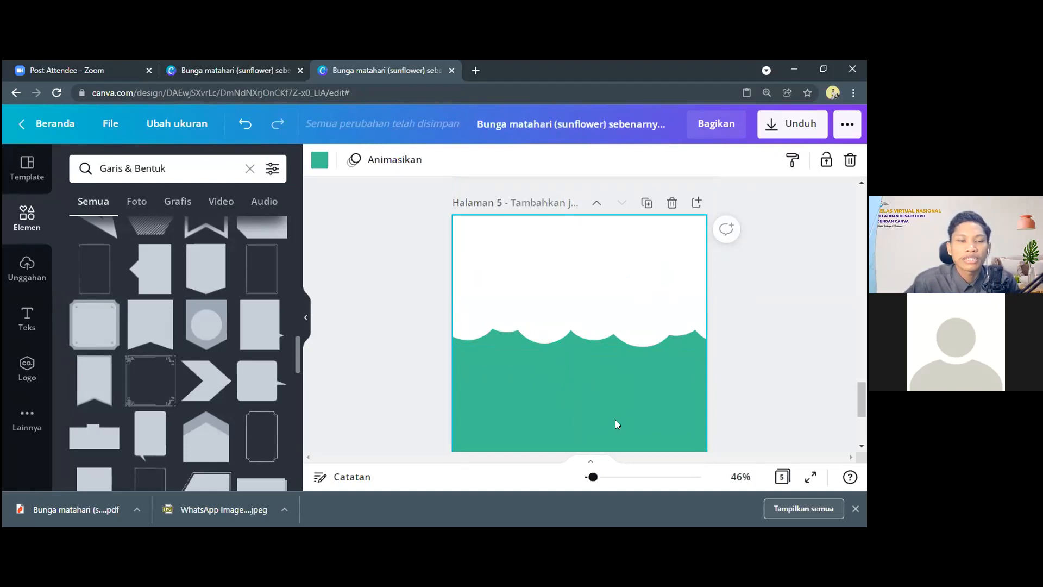
Step: Save the design with the repositioned scalloped shape and deselect page 5's background
{"action": "left_click", "coordinate": [115, 129]}
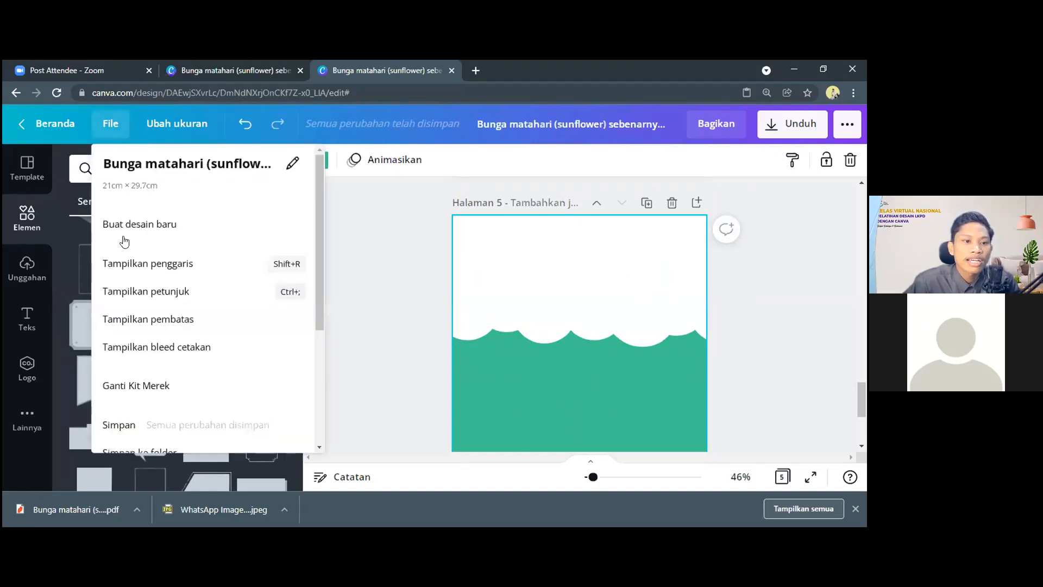
{"action": "scroll", "coordinate": [131, 348], "scroll_direction": "down", "scroll_amount": 3}
{"action": "left_click", "coordinate": [120, 306]}
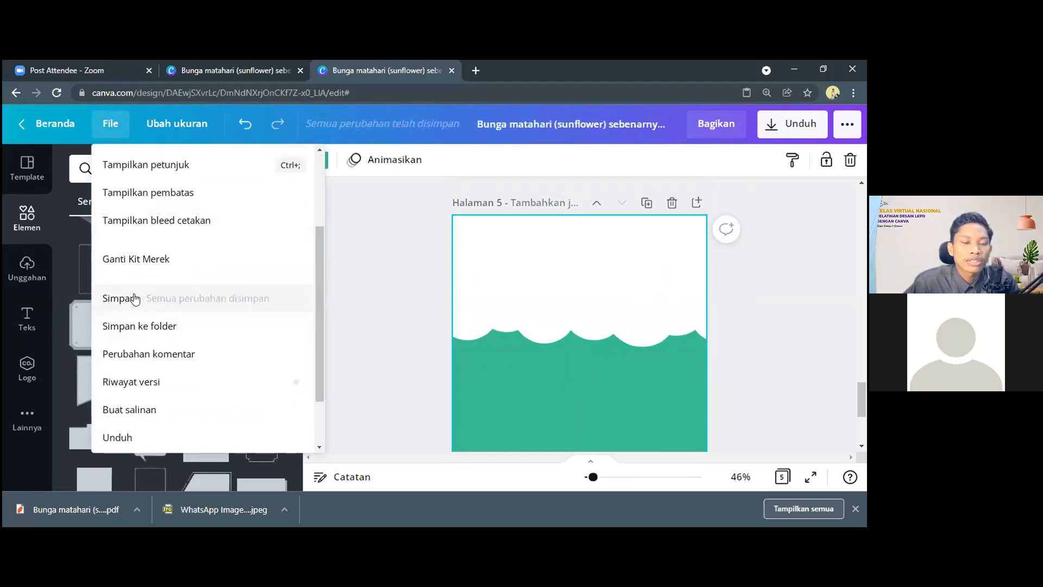
{"action": "left_click", "coordinate": [199, 299]}
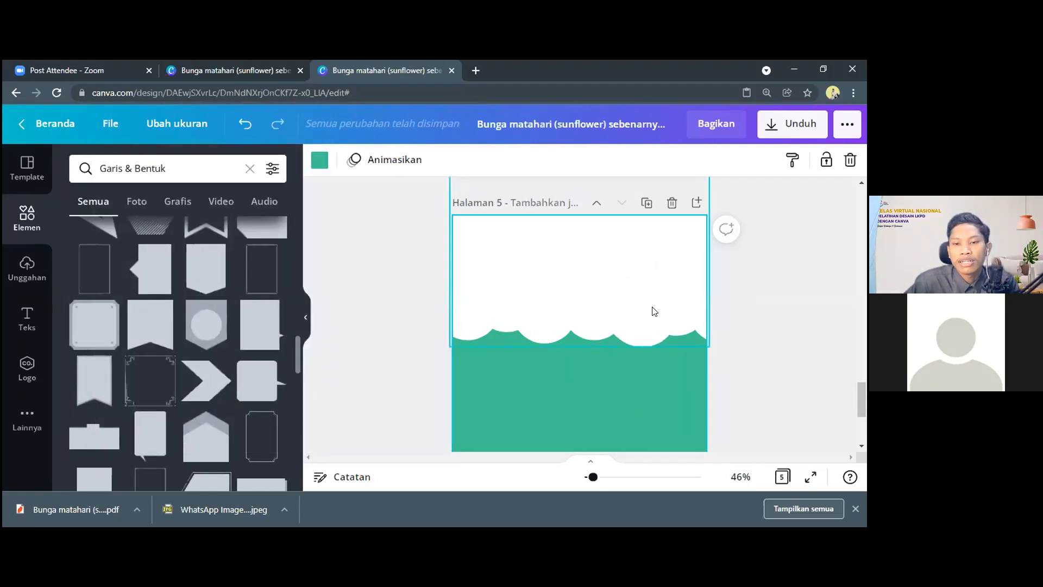
{"action": "left_click", "coordinate": [755, 359]}
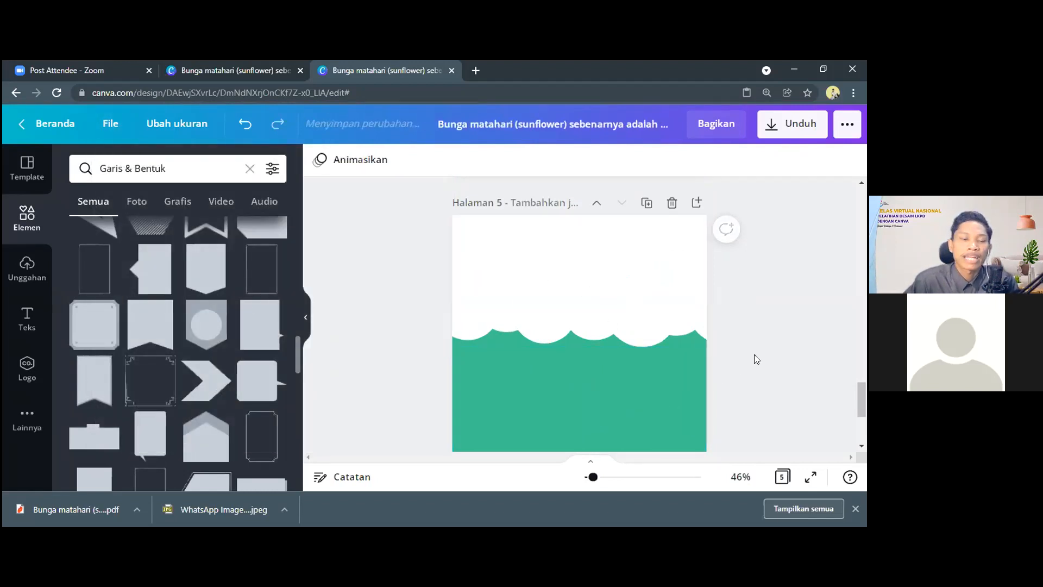